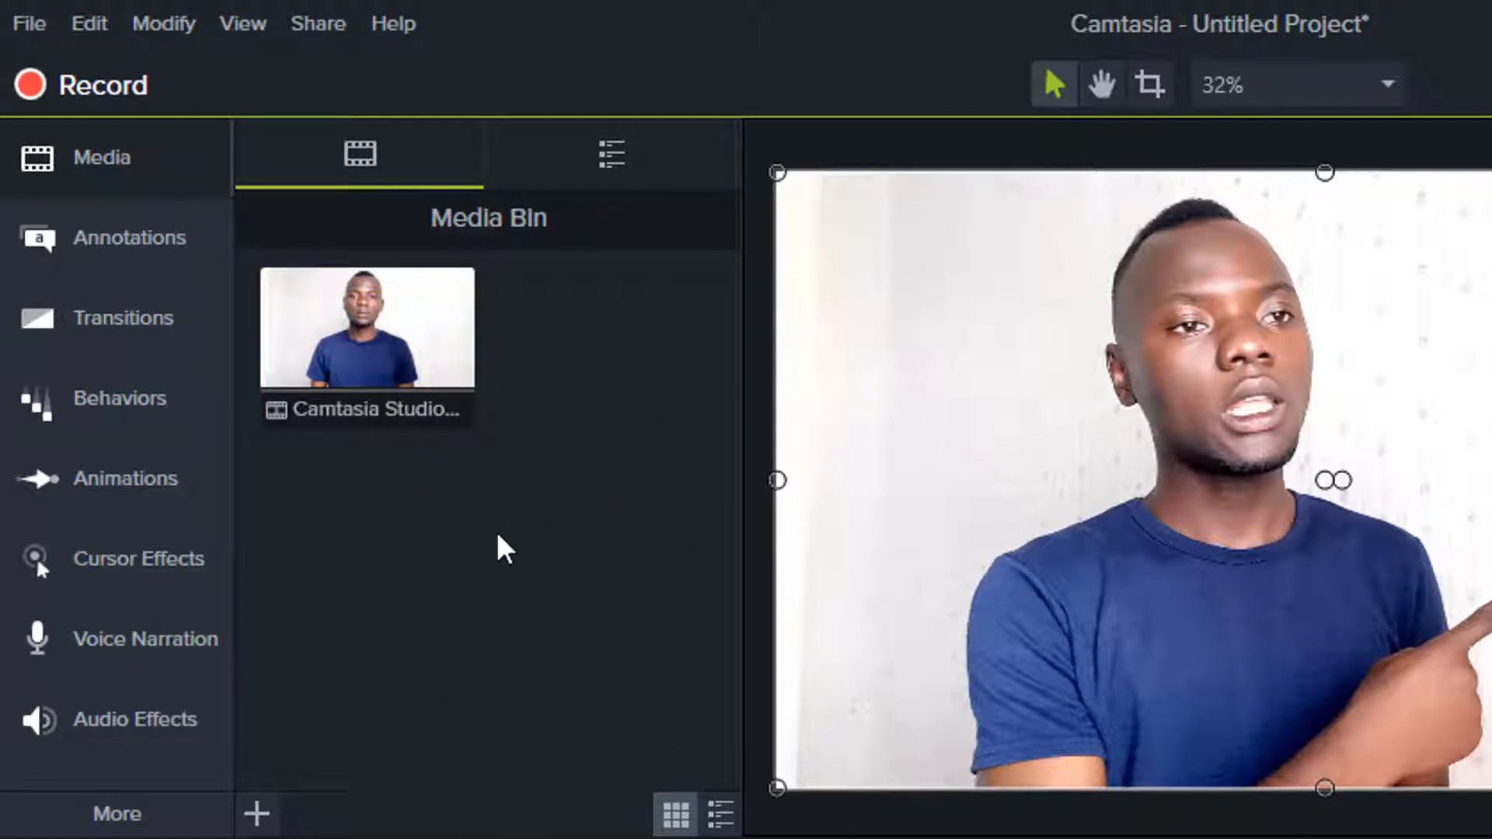
Step: Browse the folders and saved assets in the Library, and return to the Media Bin
click(652, 177)
scroll(431, 498, up, 6)
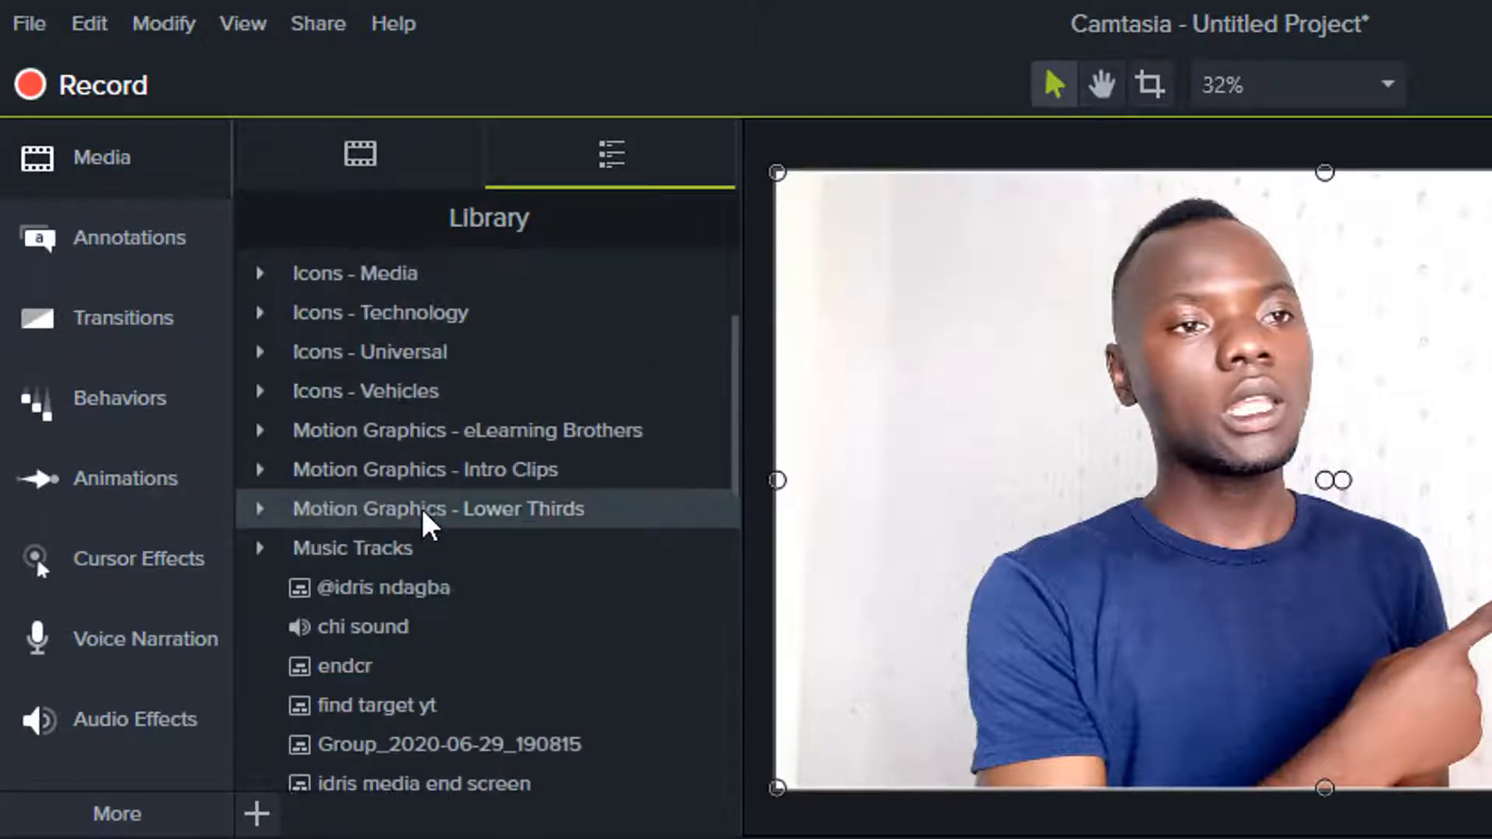
scroll(426, 495, down, 10)
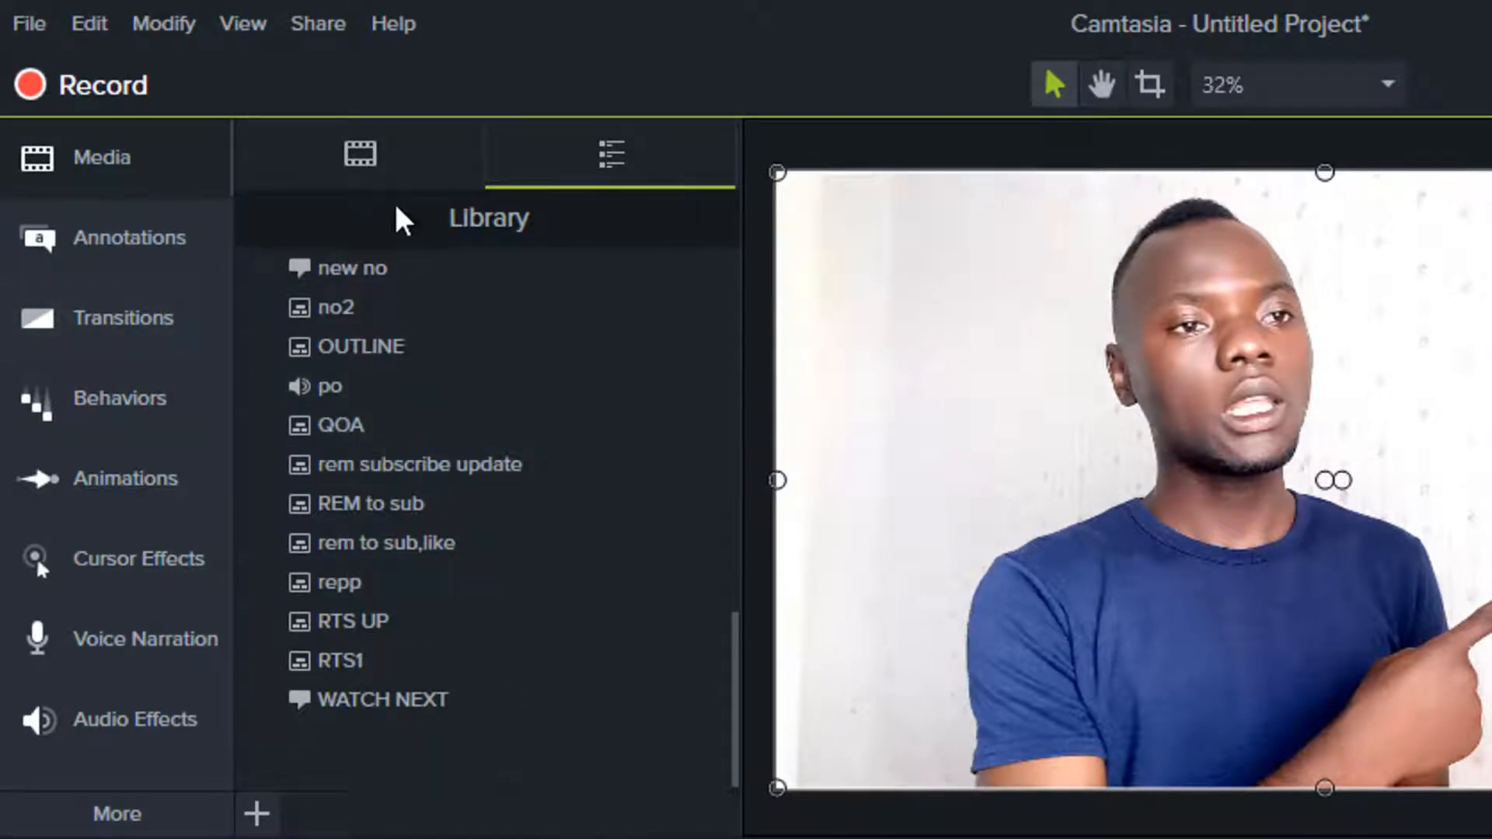
click(360, 156)
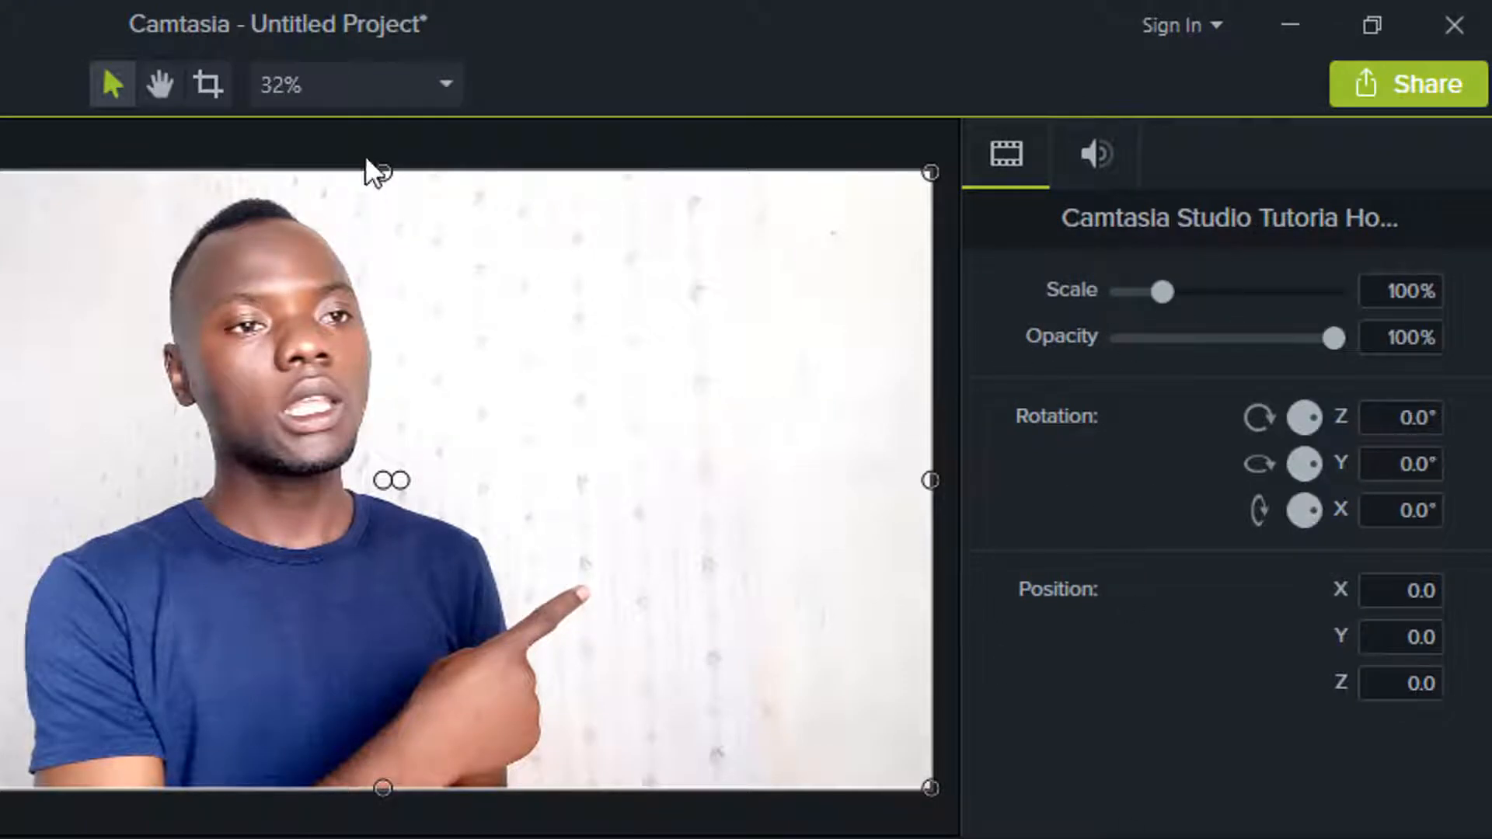
Step: Look through the canvas dimension presets in the project settings, choose 1080p HD (1920x1080) and apply it
click(436, 84)
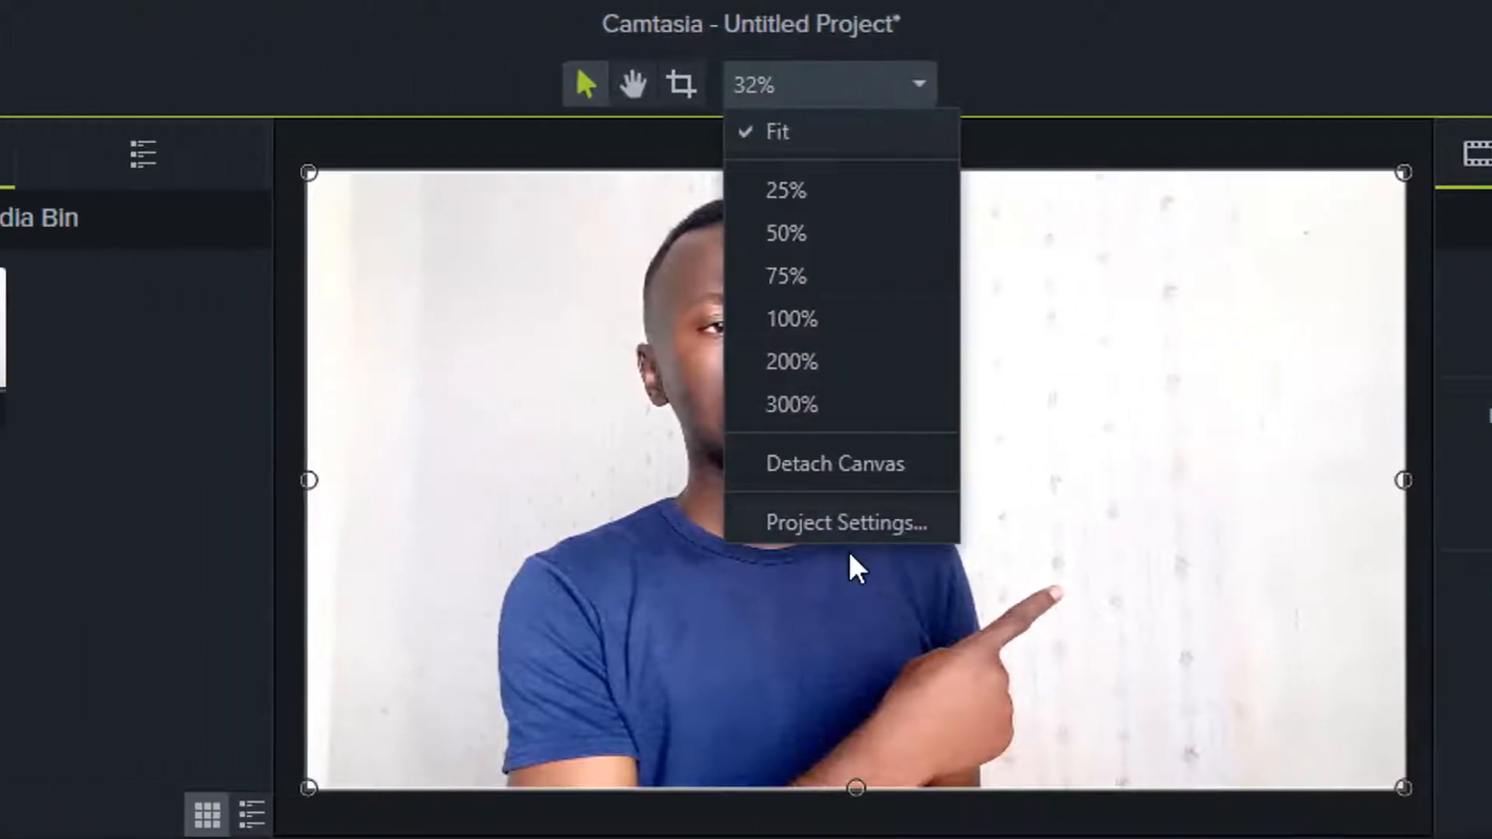
click(829, 527)
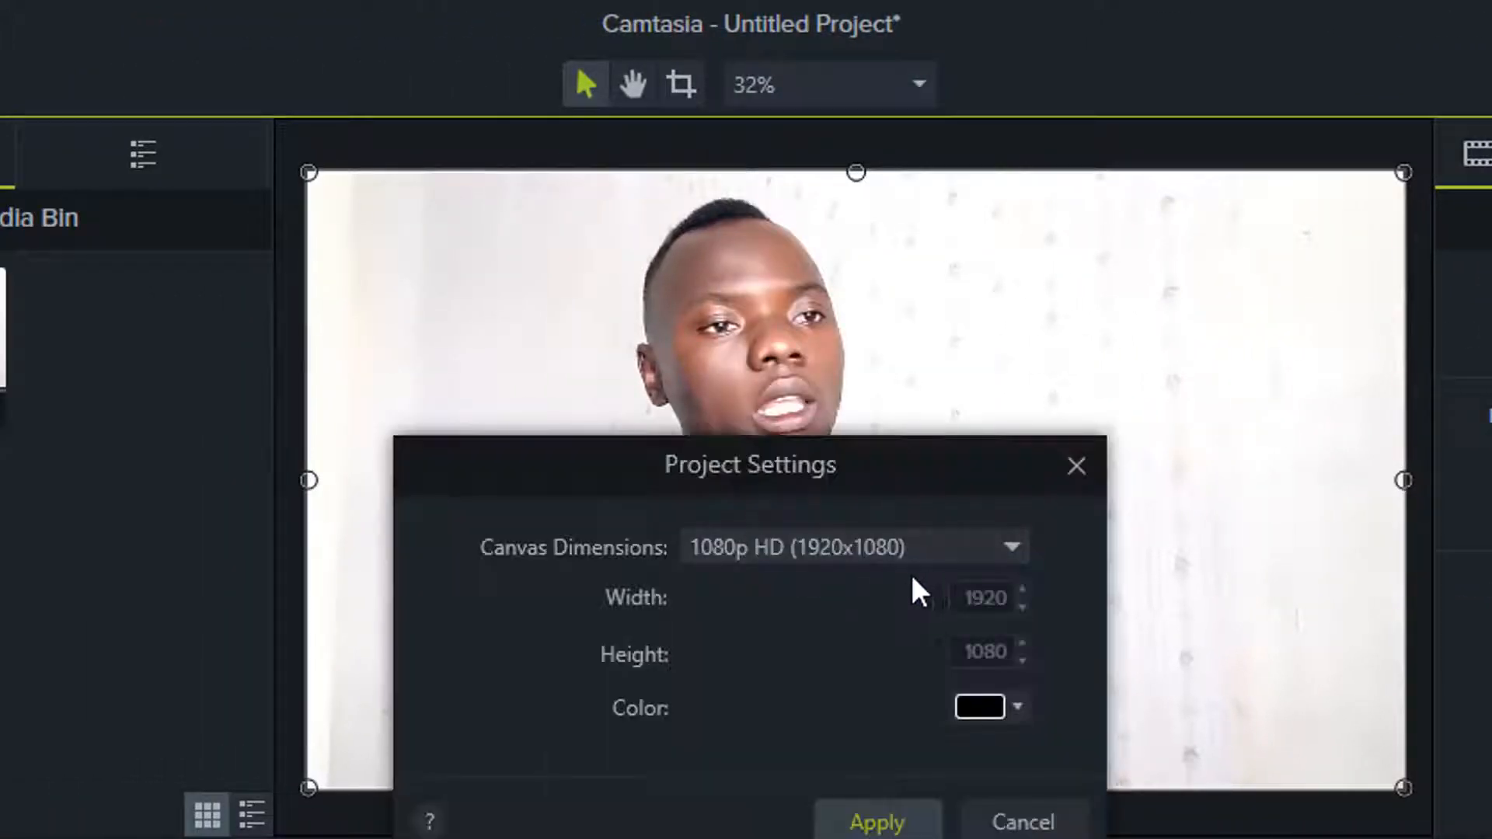
click(971, 548)
scroll(850, 762, down, 2)
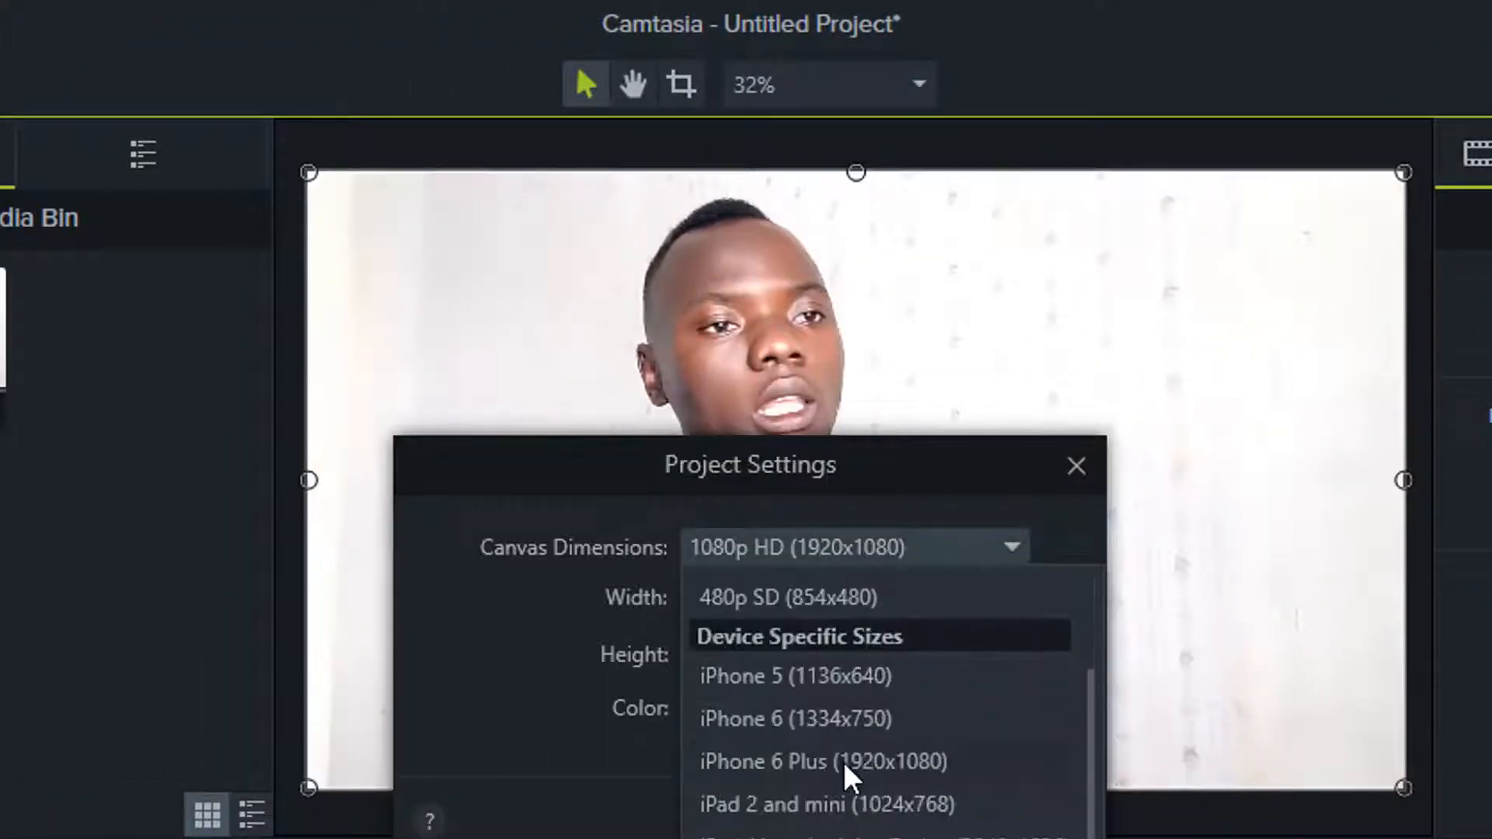
scroll(843, 758, up, 2)
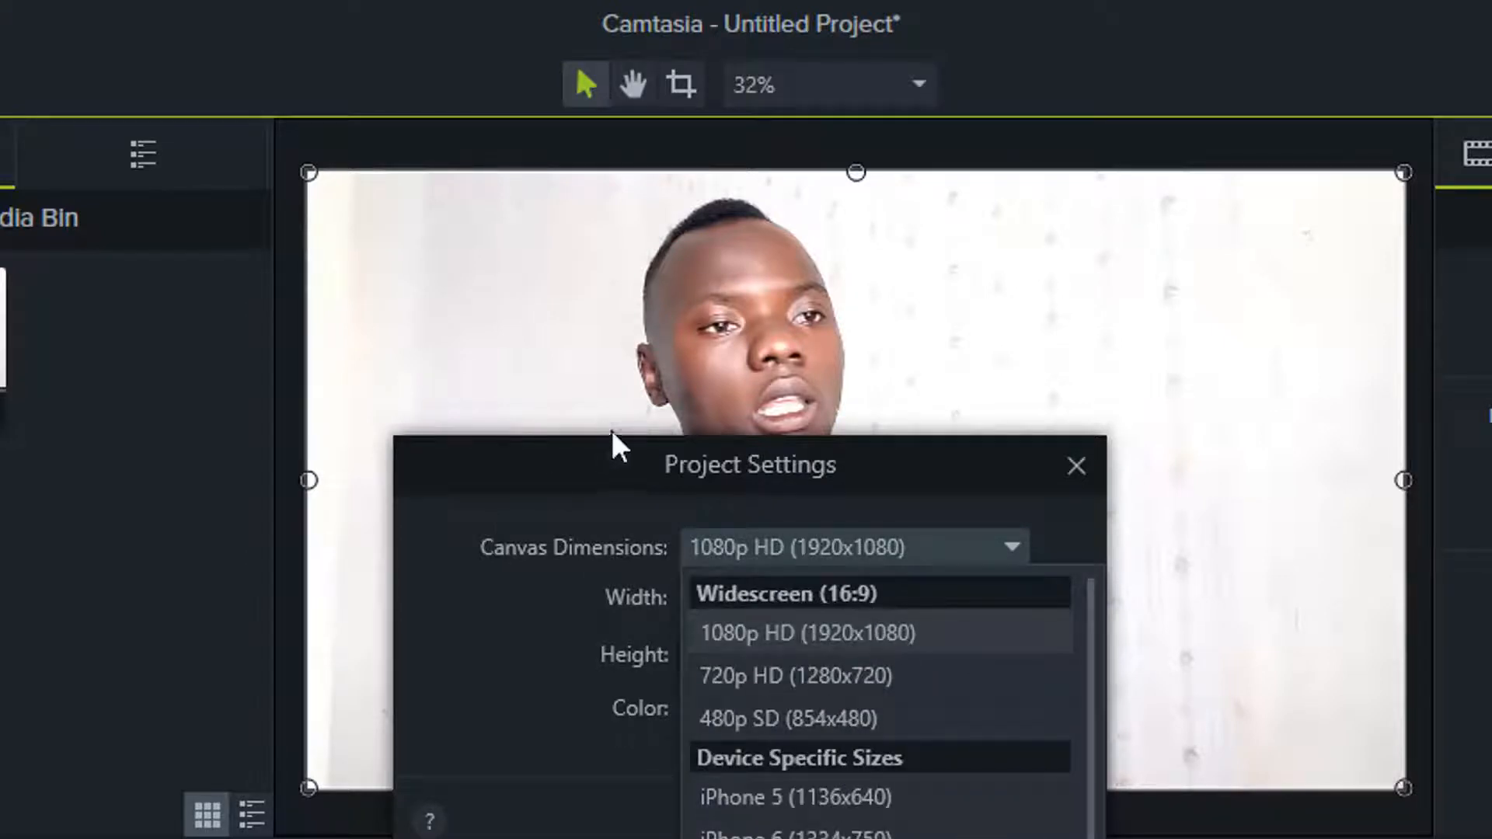
click(815, 636)
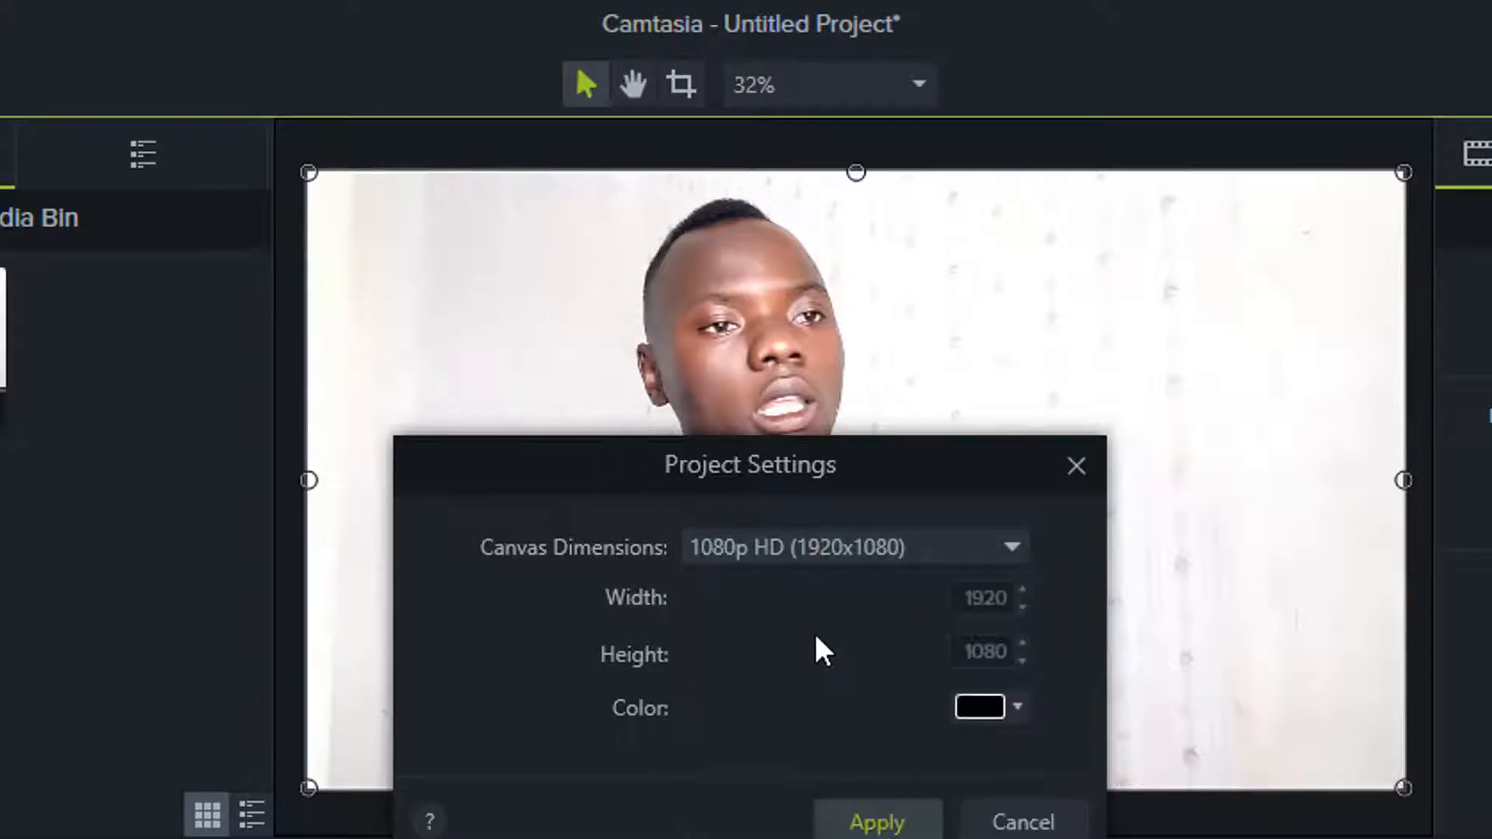
click(879, 822)
Step: Set the canvas background colour to white in the project settings and apply it
click(799, 73)
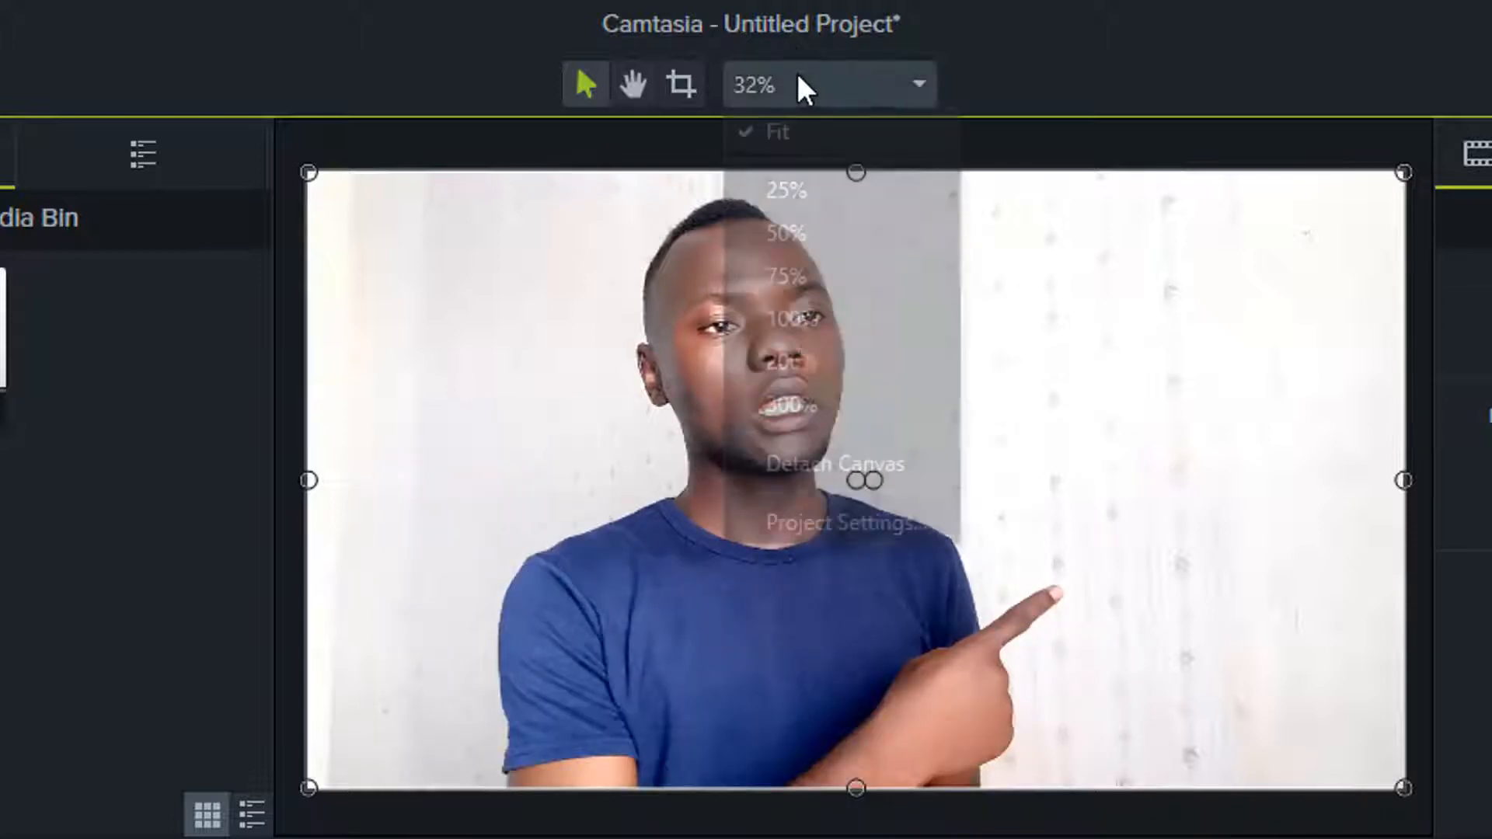
click(834, 592)
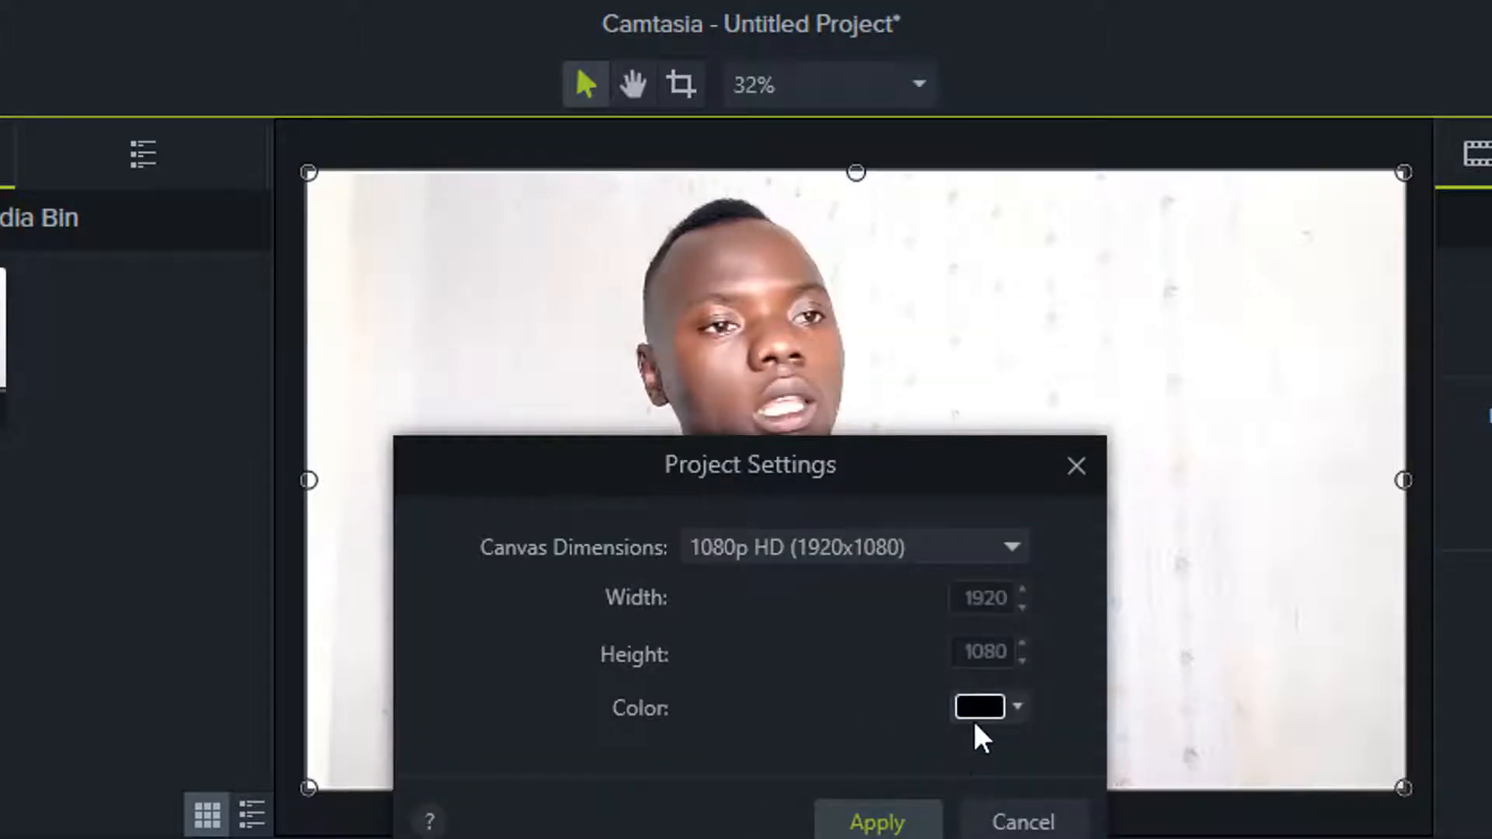
click(976, 721)
click(837, 774)
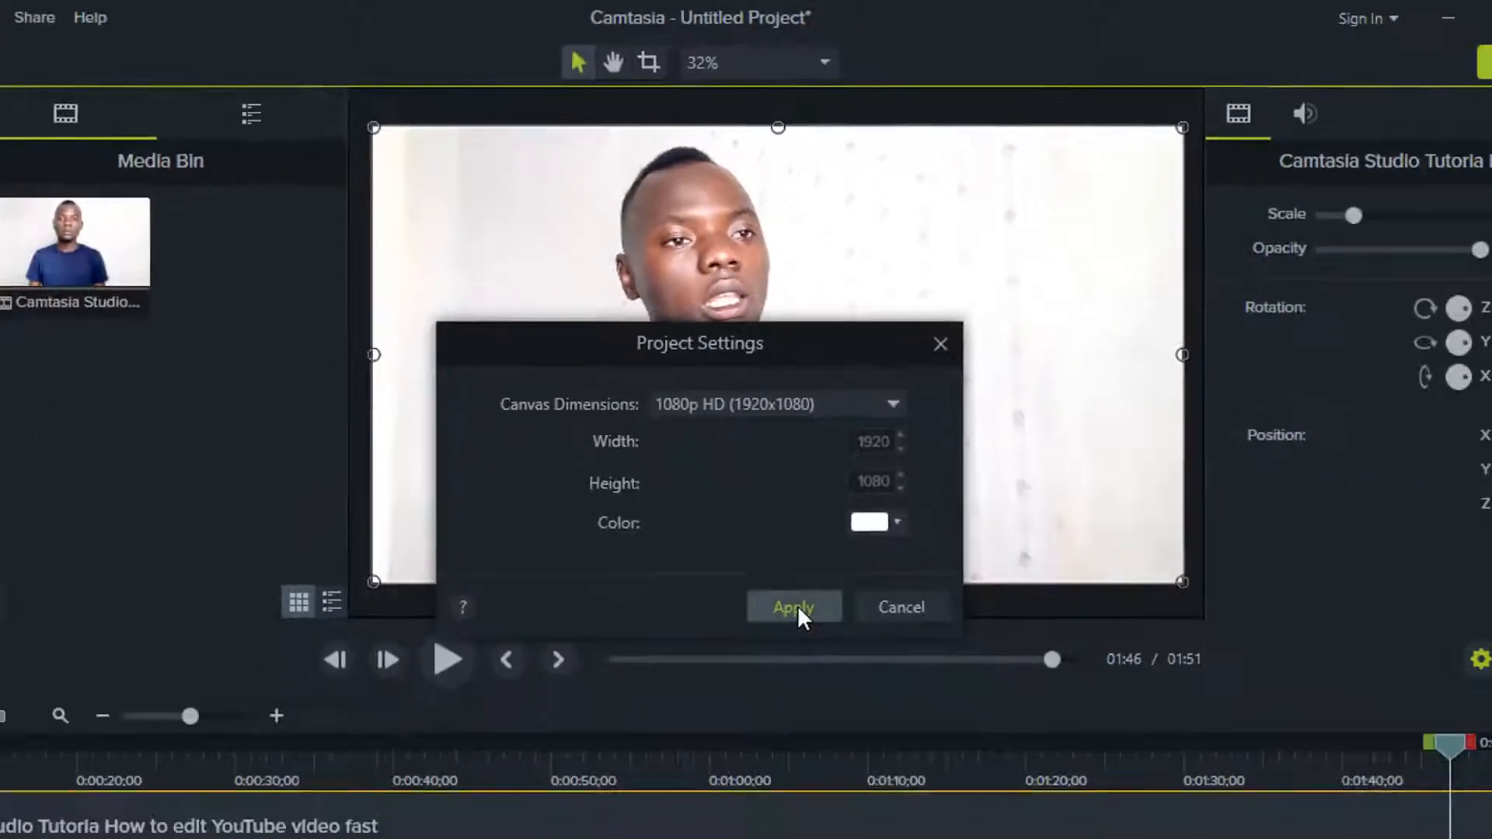
click(877, 822)
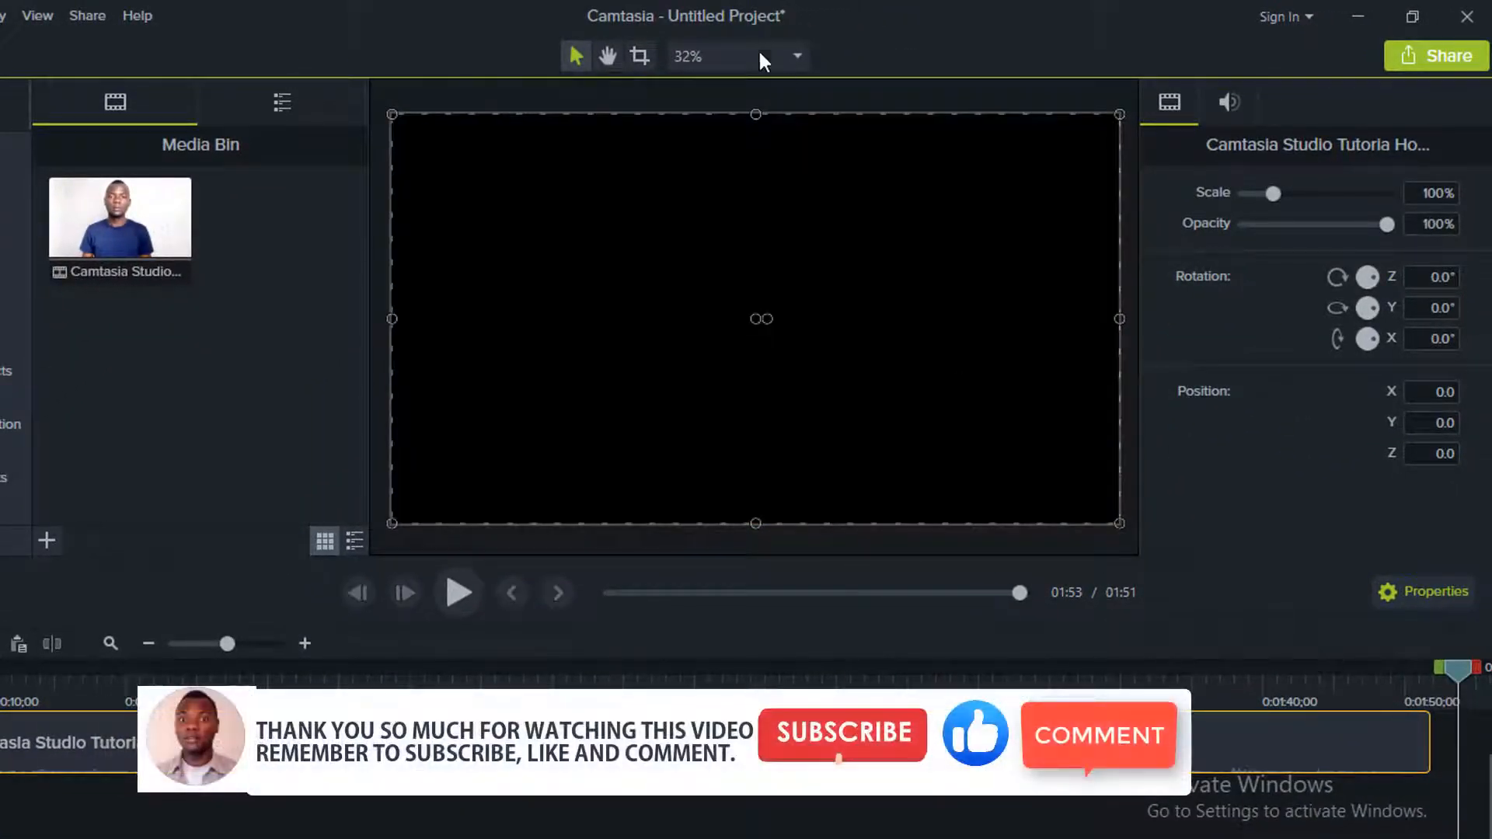
Step: Apply white as the project's canvas colour with the playhead beyond the clip's end, and undo the change
click(760, 58)
click(733, 349)
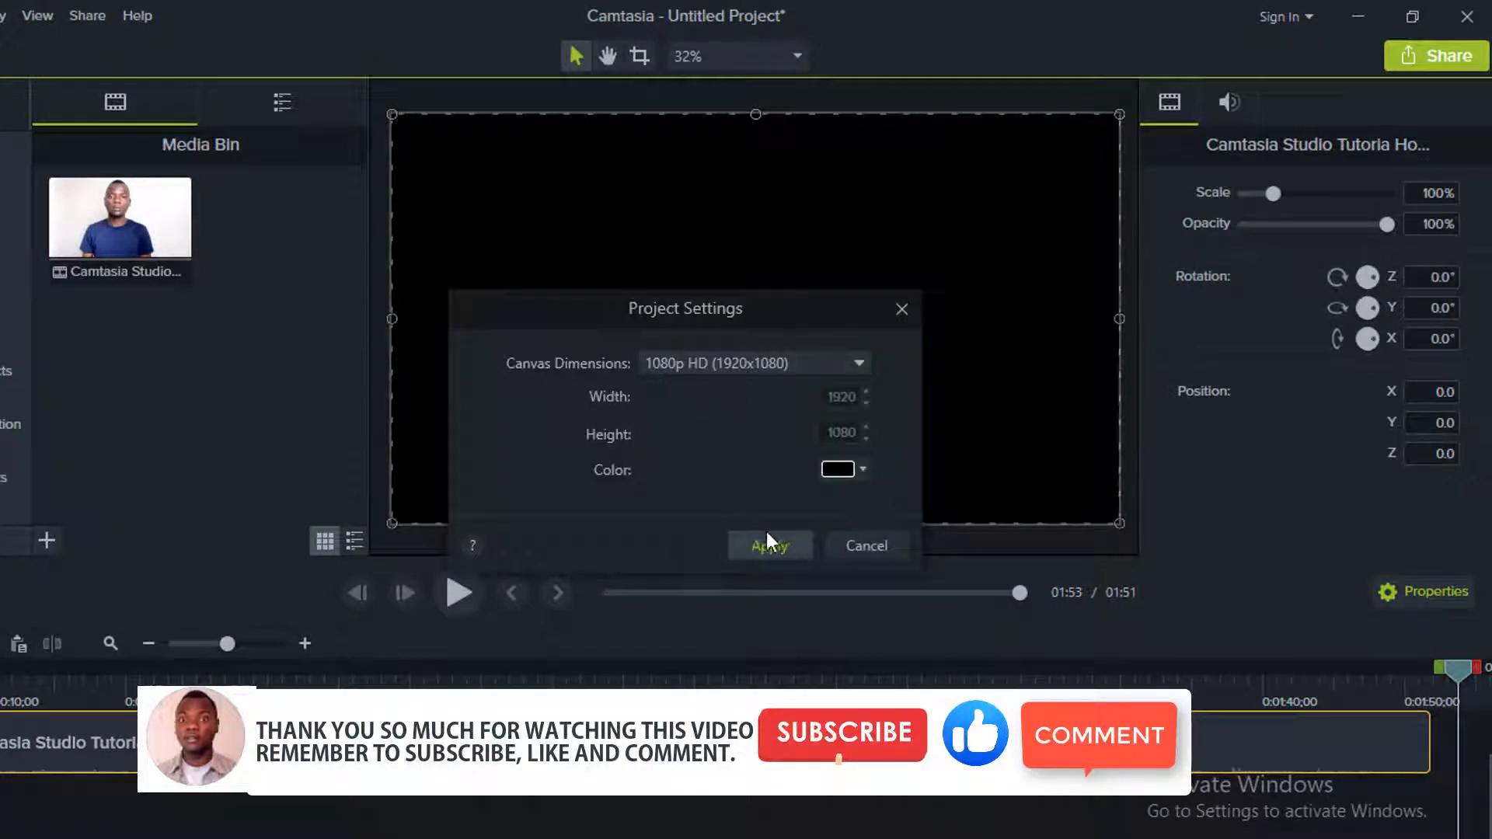
click(837, 470)
click(744, 514)
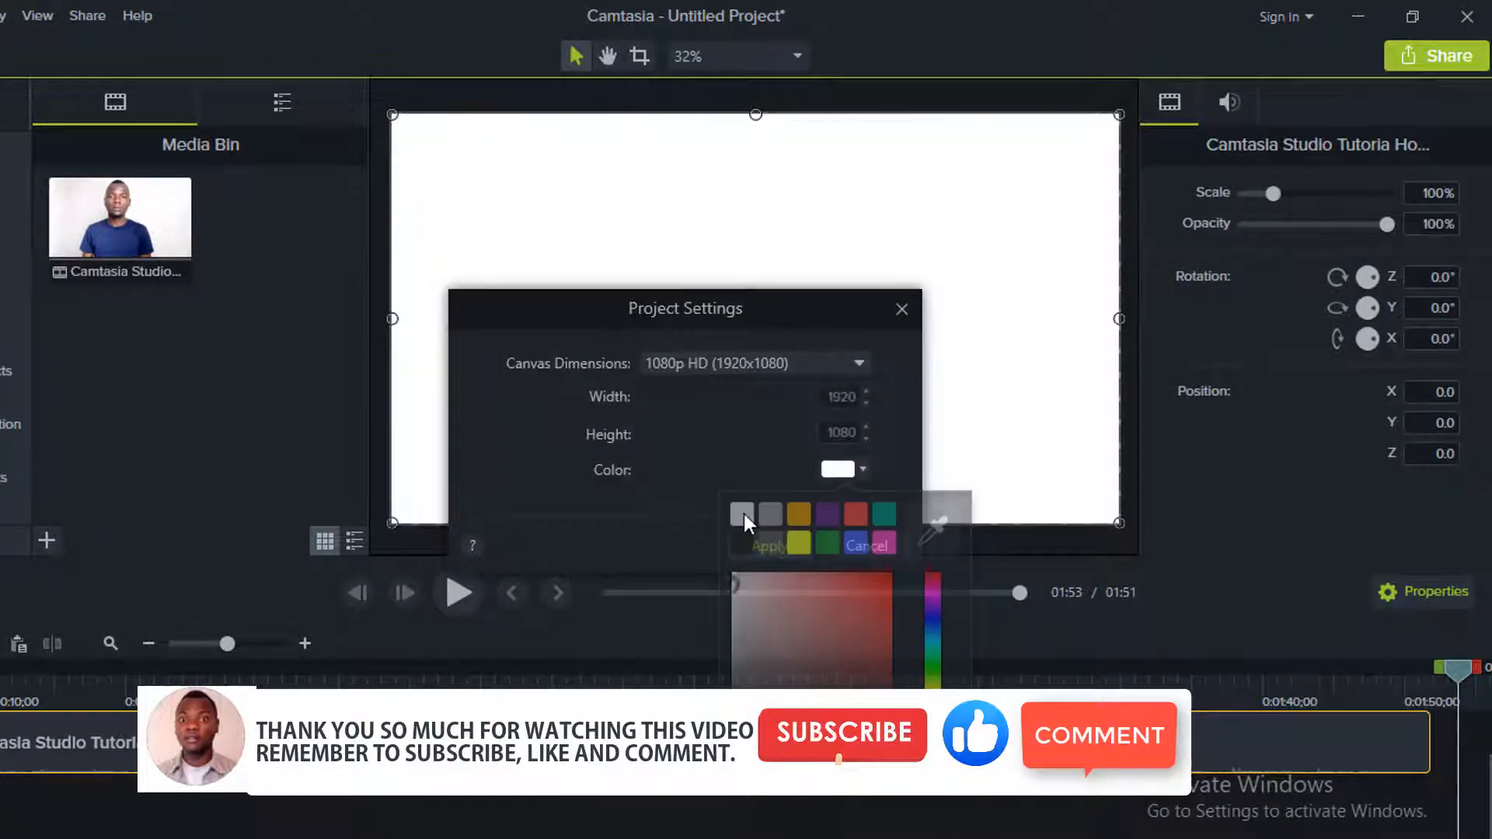
click(770, 549)
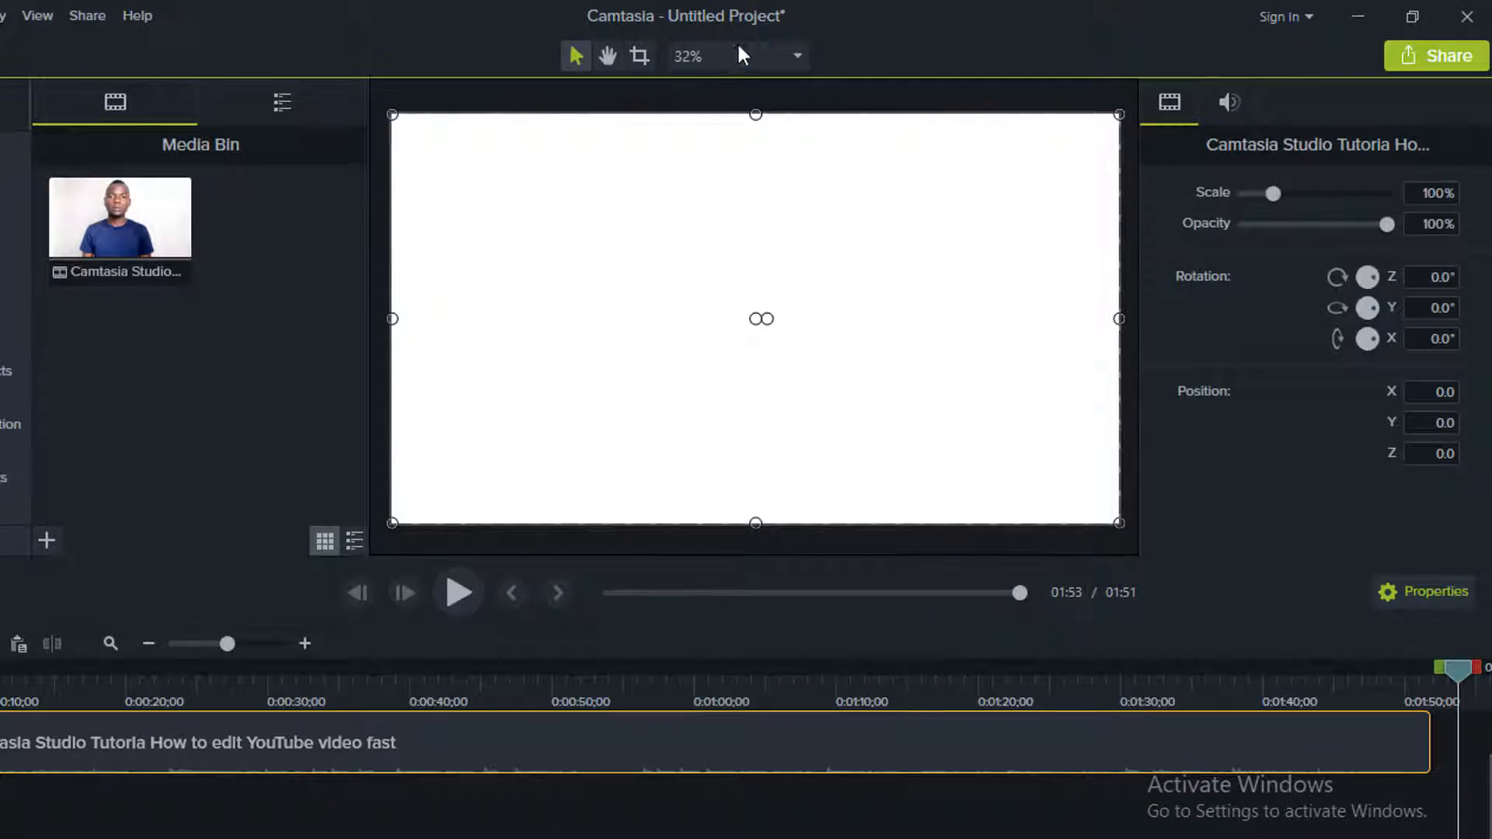
key(ctrl+z)
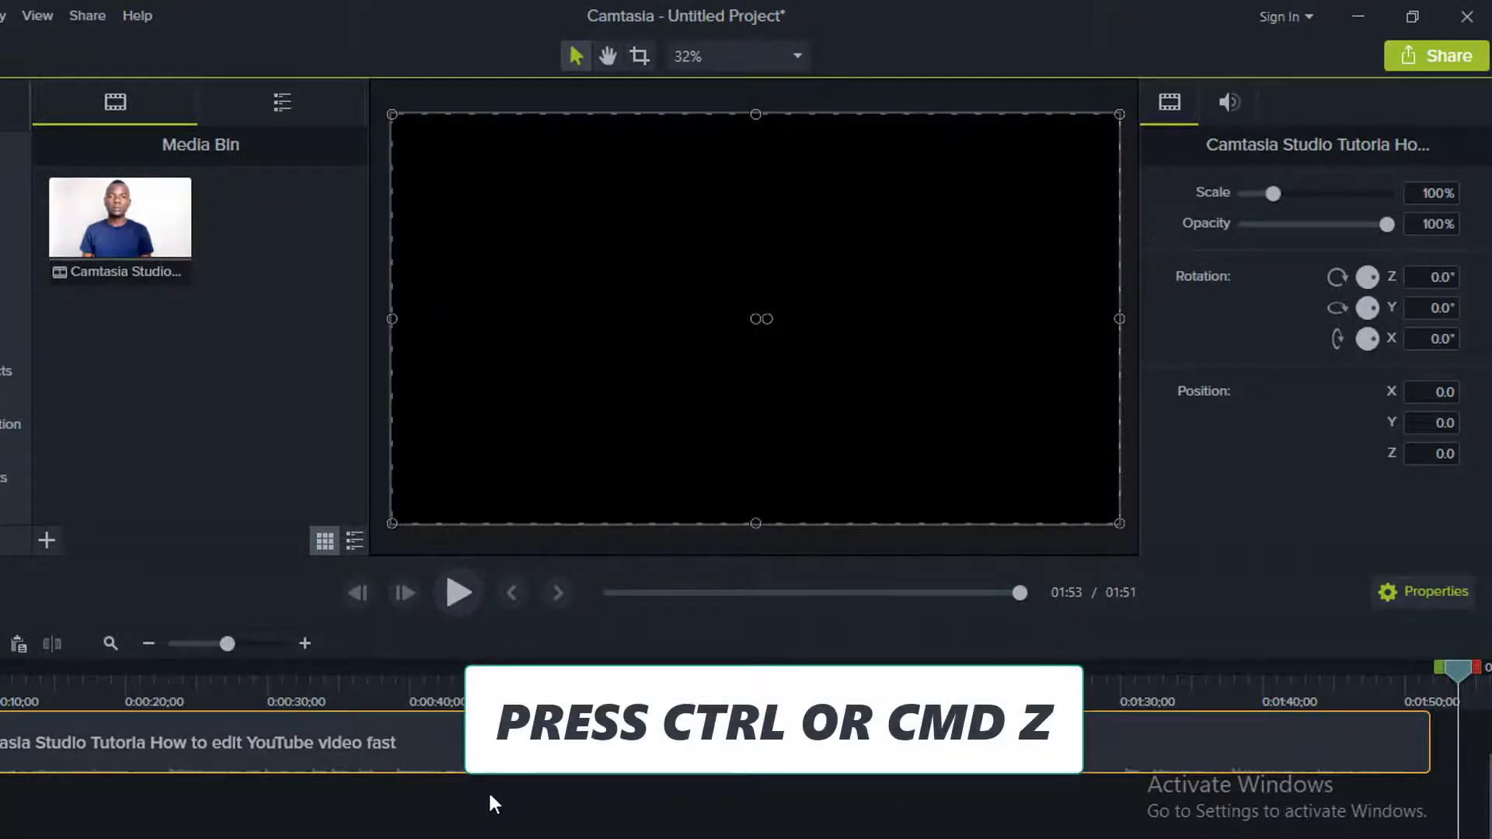
Step: Return the playhead to the start of the timeline and raise the clip's audio gain to 250%
key(ctrl+Home)
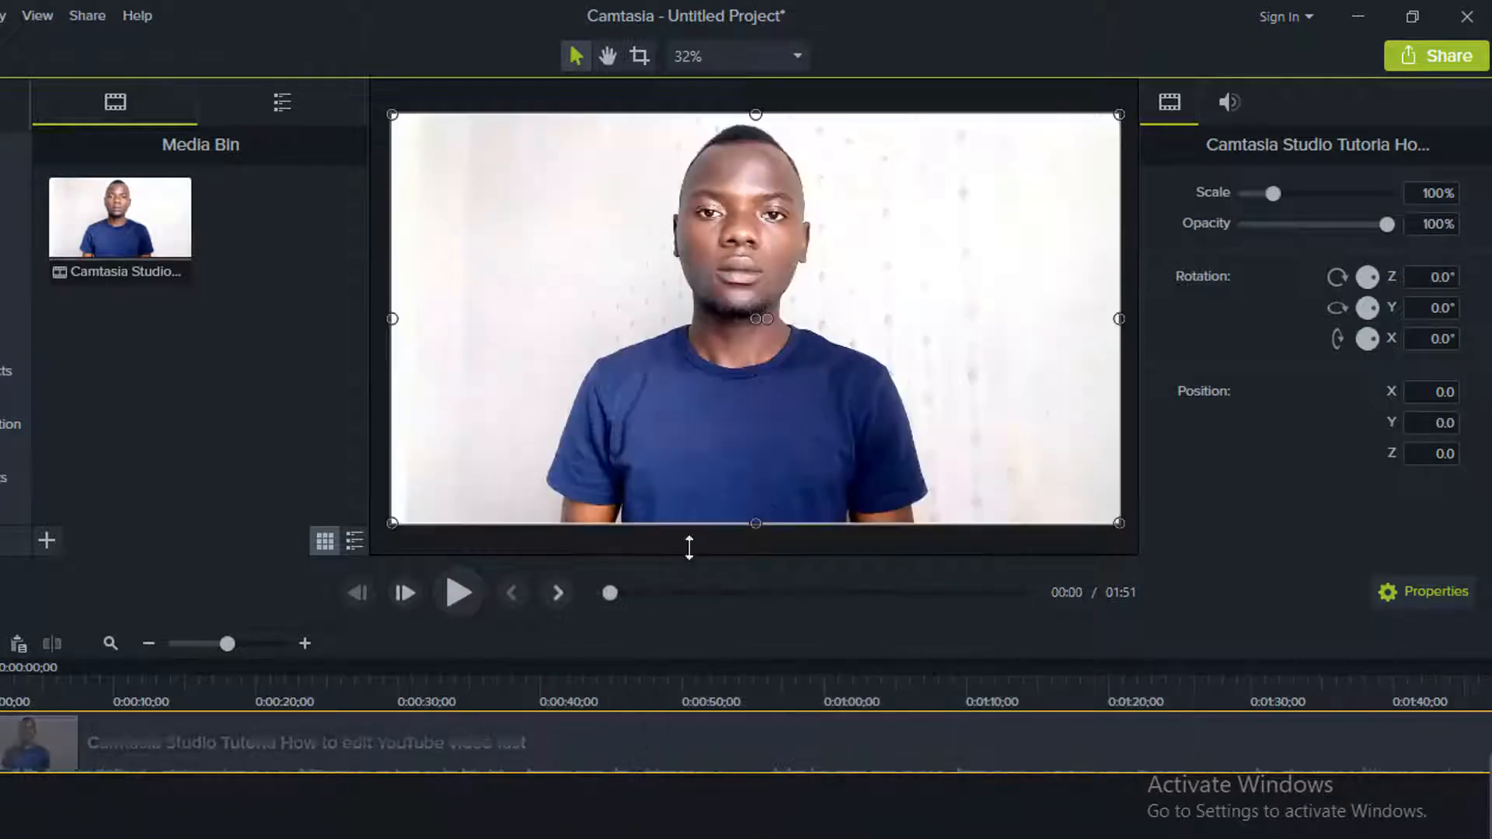
click(1231, 102)
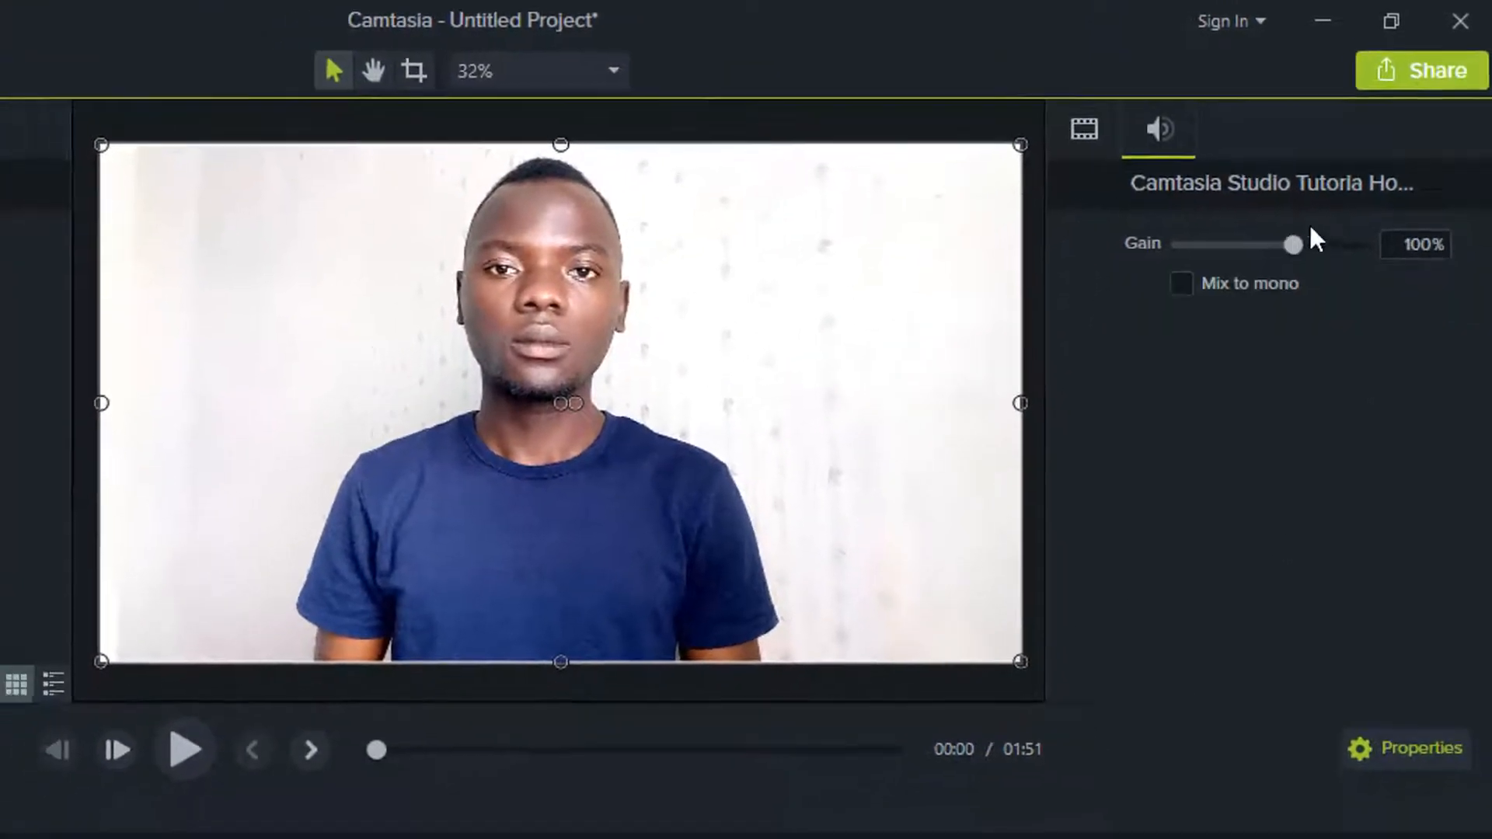
drag(1283, 260, 1409, 243)
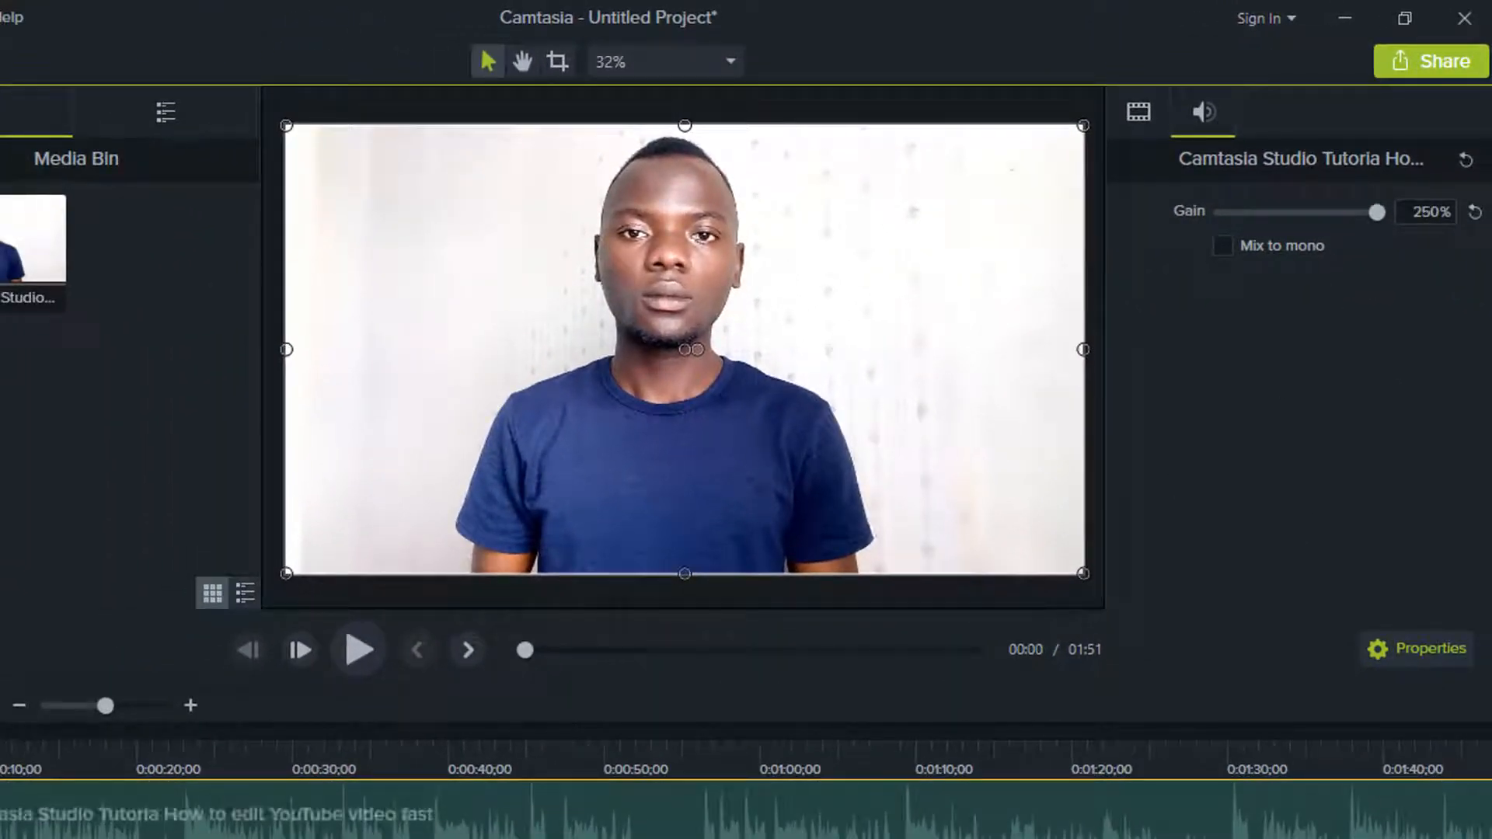
Step: Enlarge the timeline scale, play the opening of the clip and place the playhead at 0:00:05;03
click(191, 706)
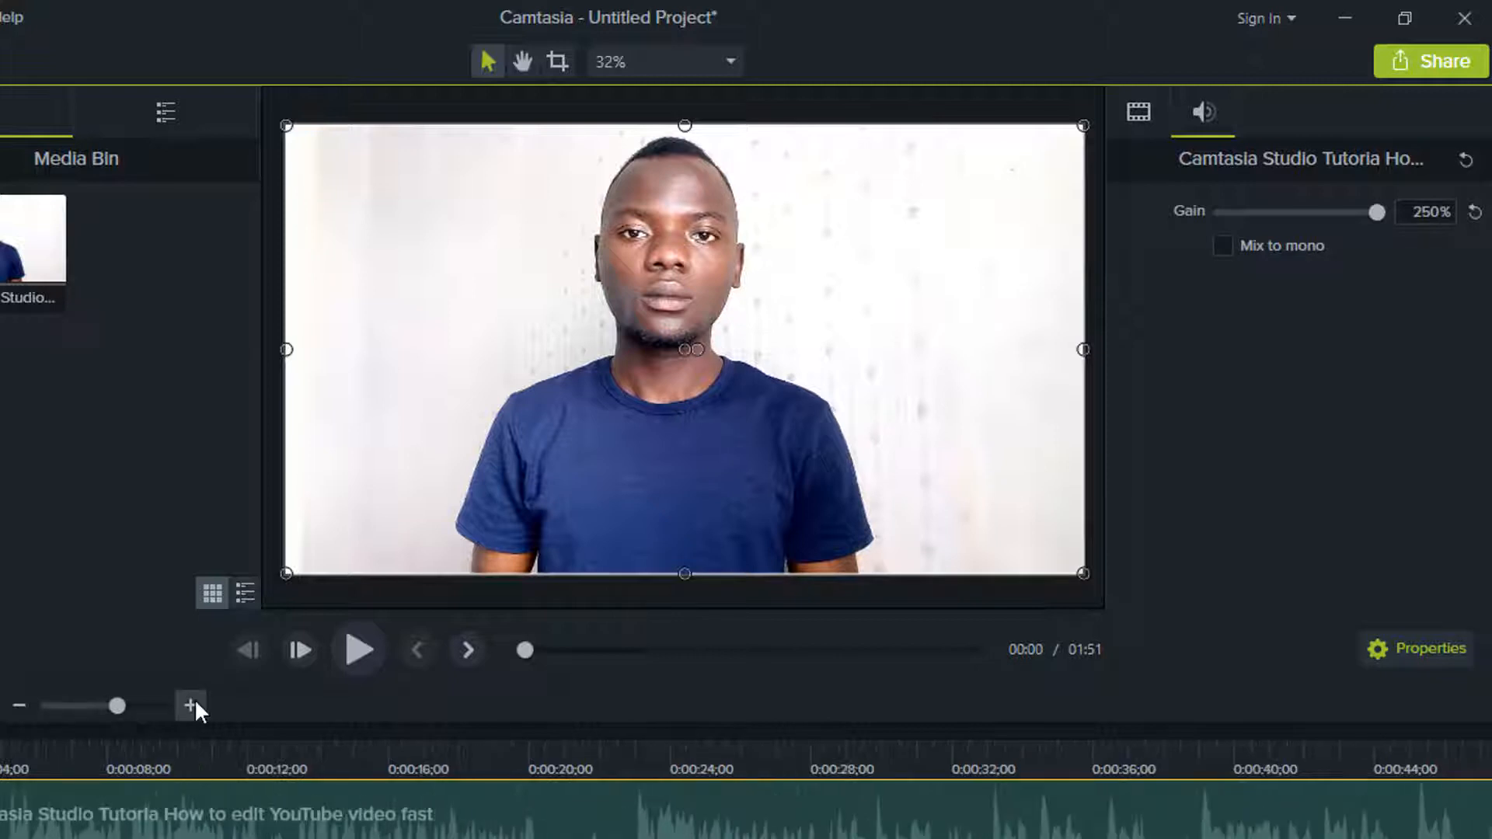
key(space)
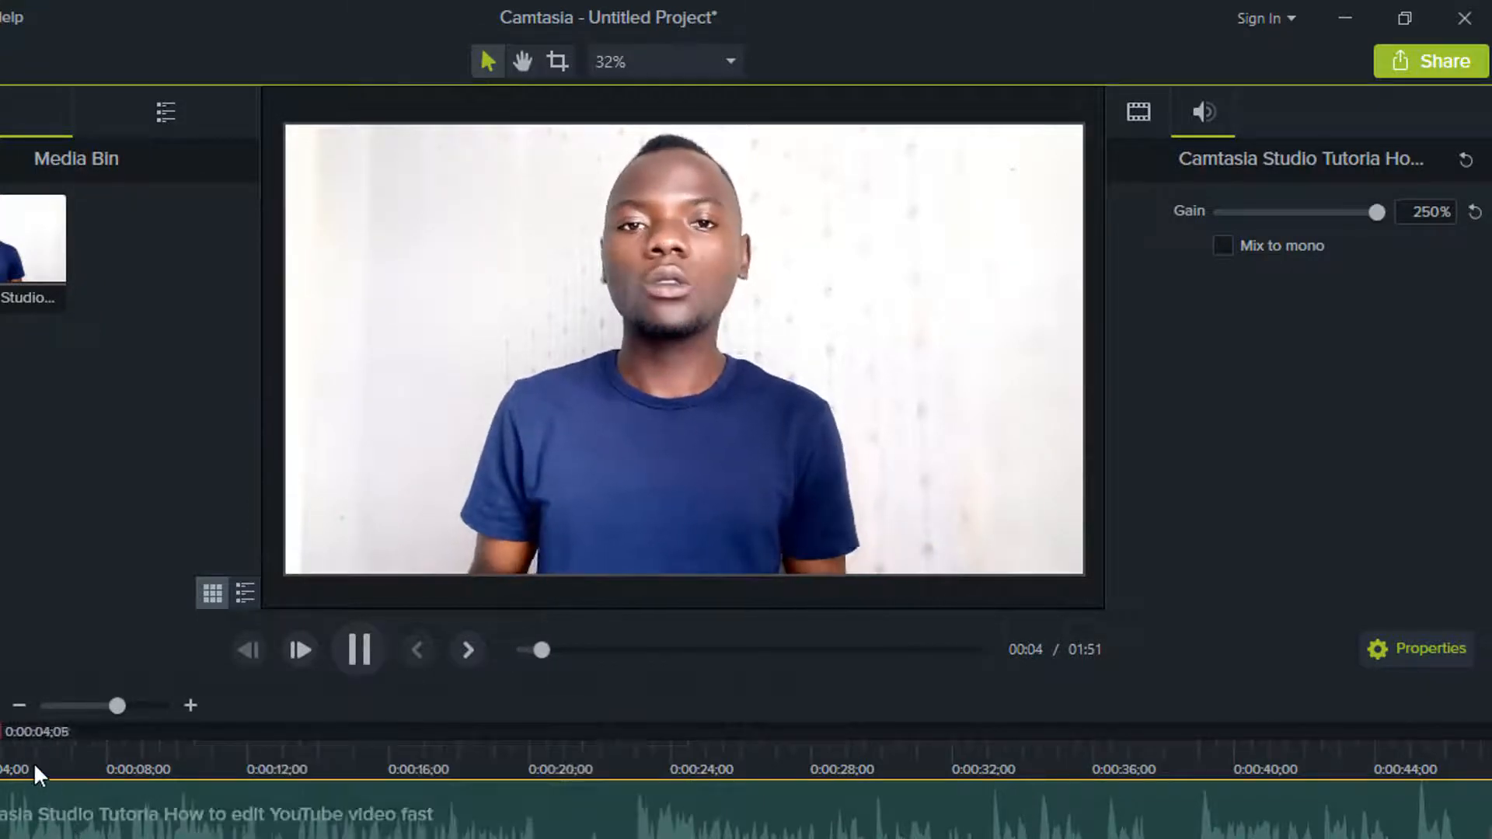
click(31, 790)
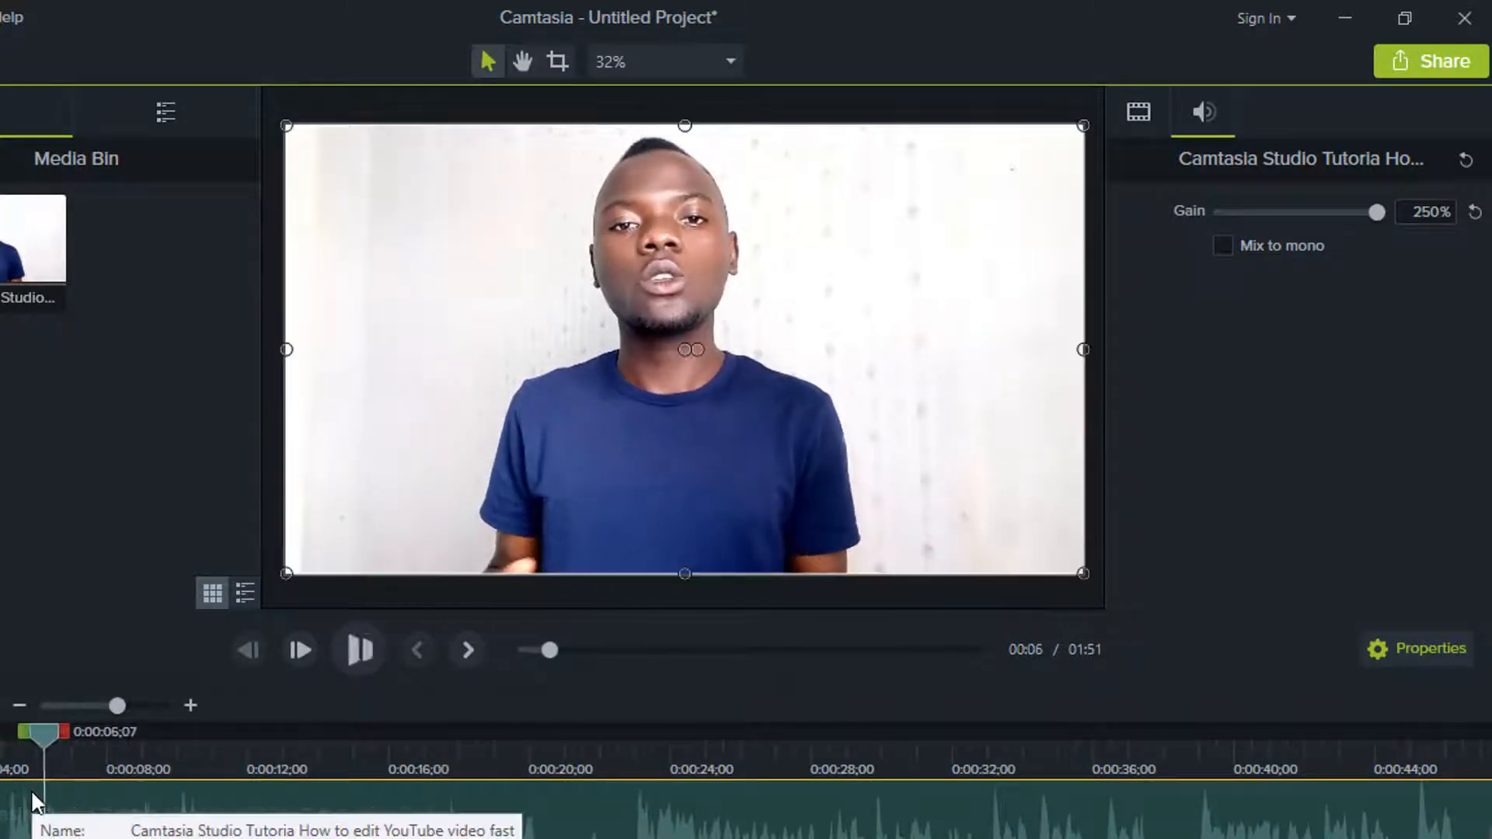
key(space)
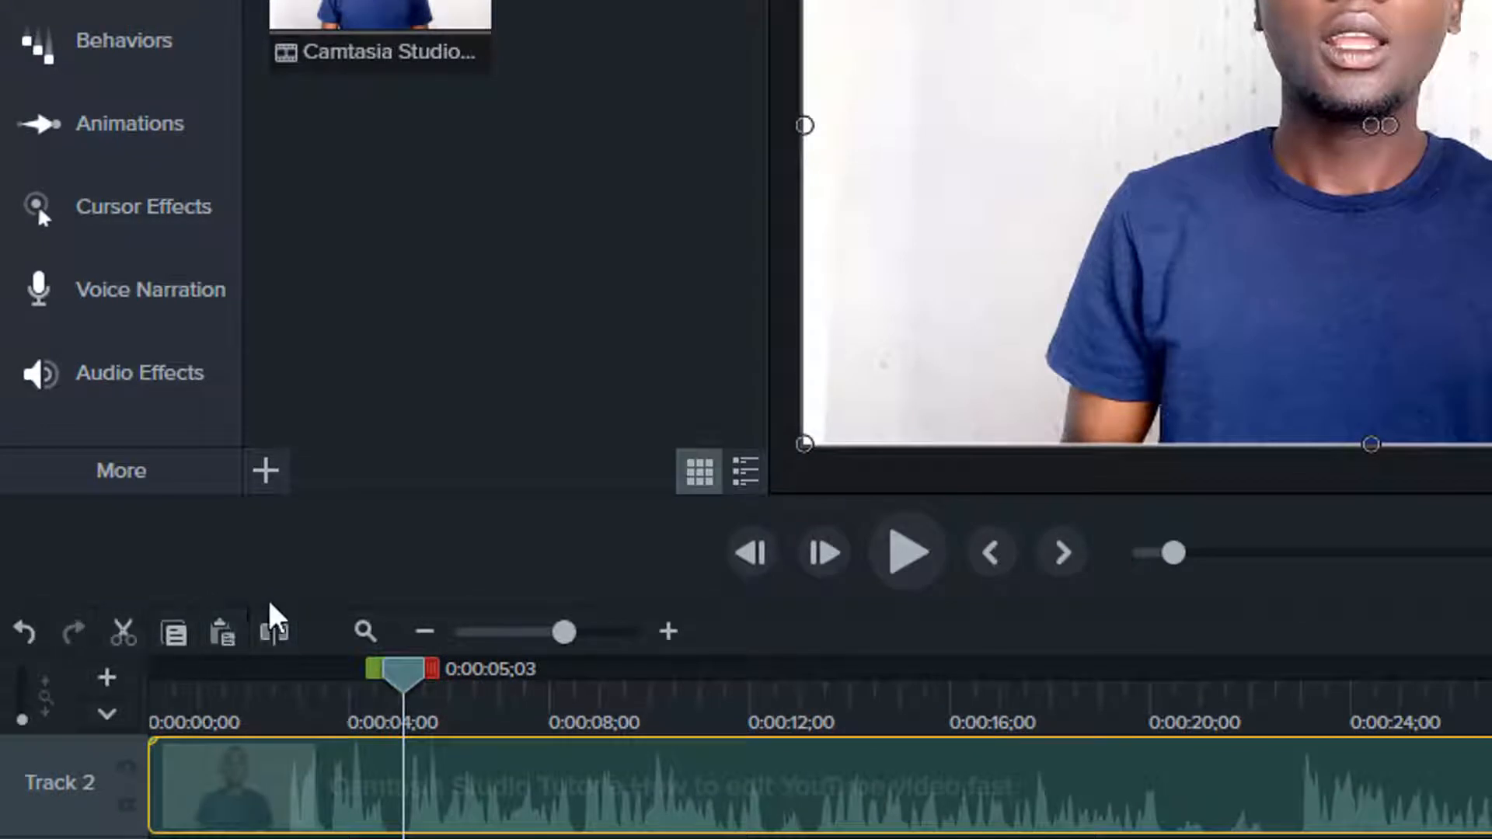
Step: Split the Track 2 clip at the playhead, undo the split once and split it again at the same point
click(275, 633)
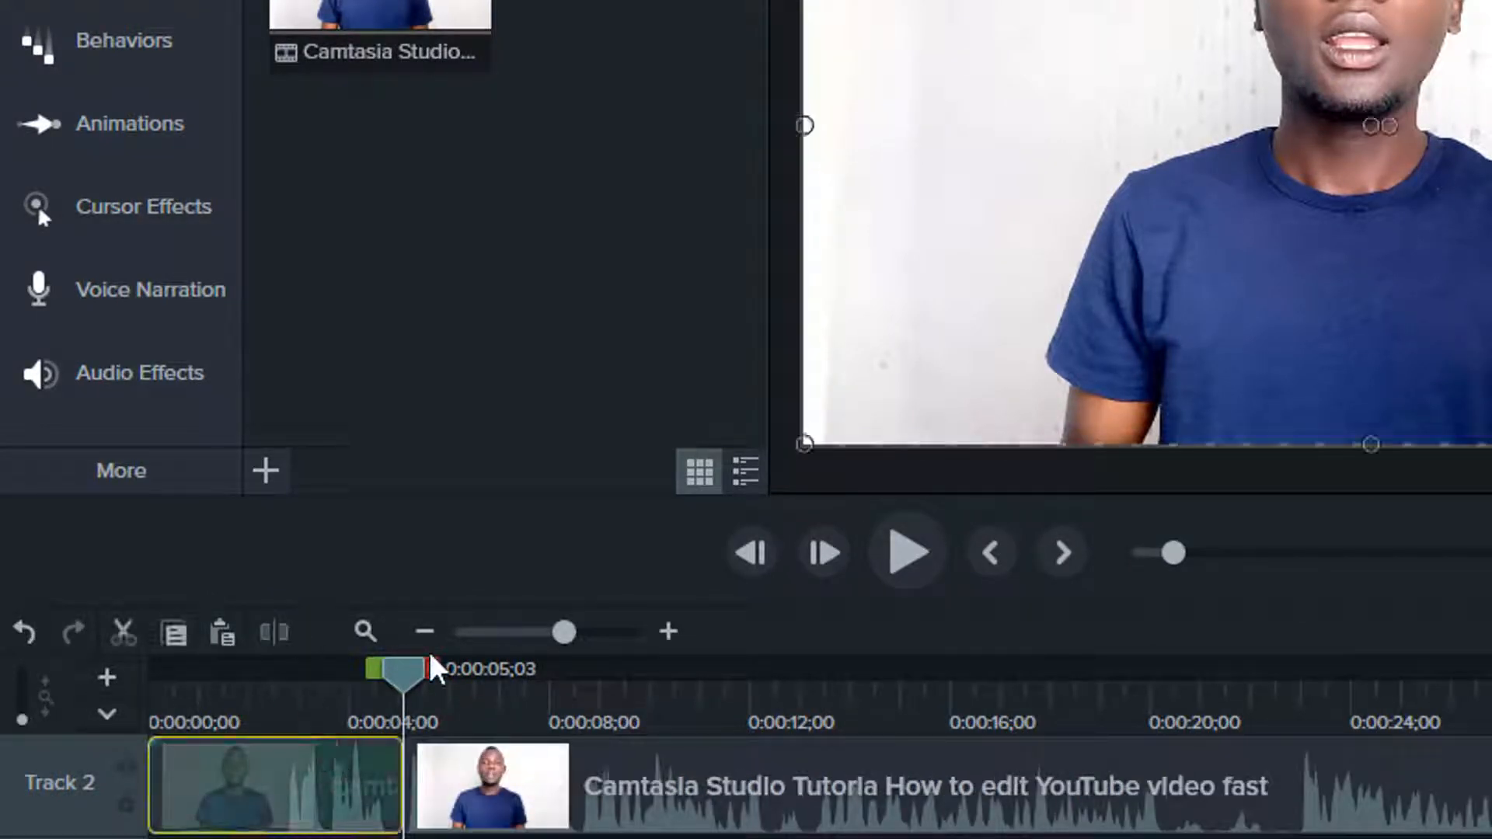
key(ctrl+z)
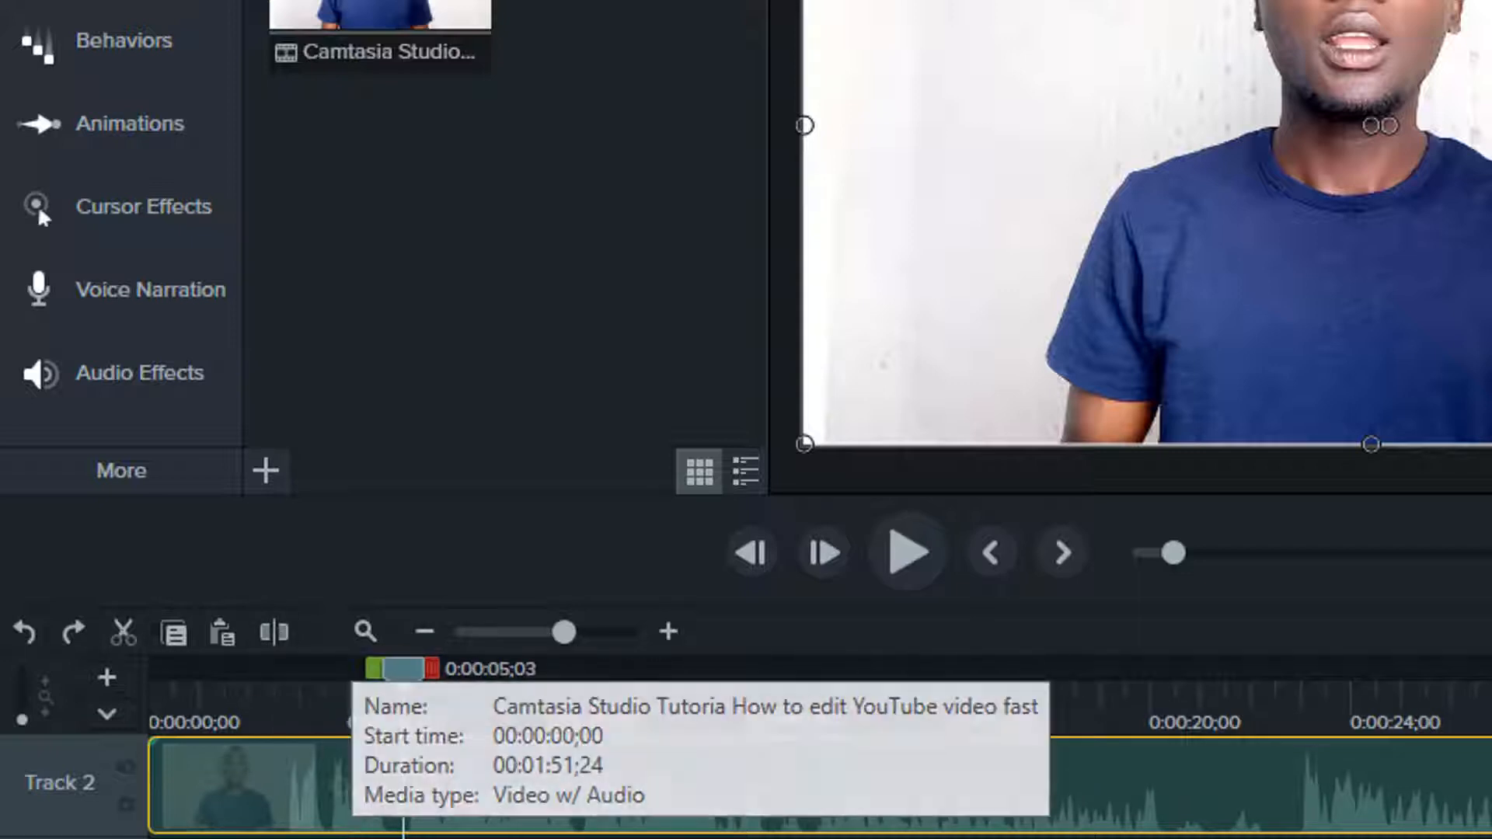
key(s)
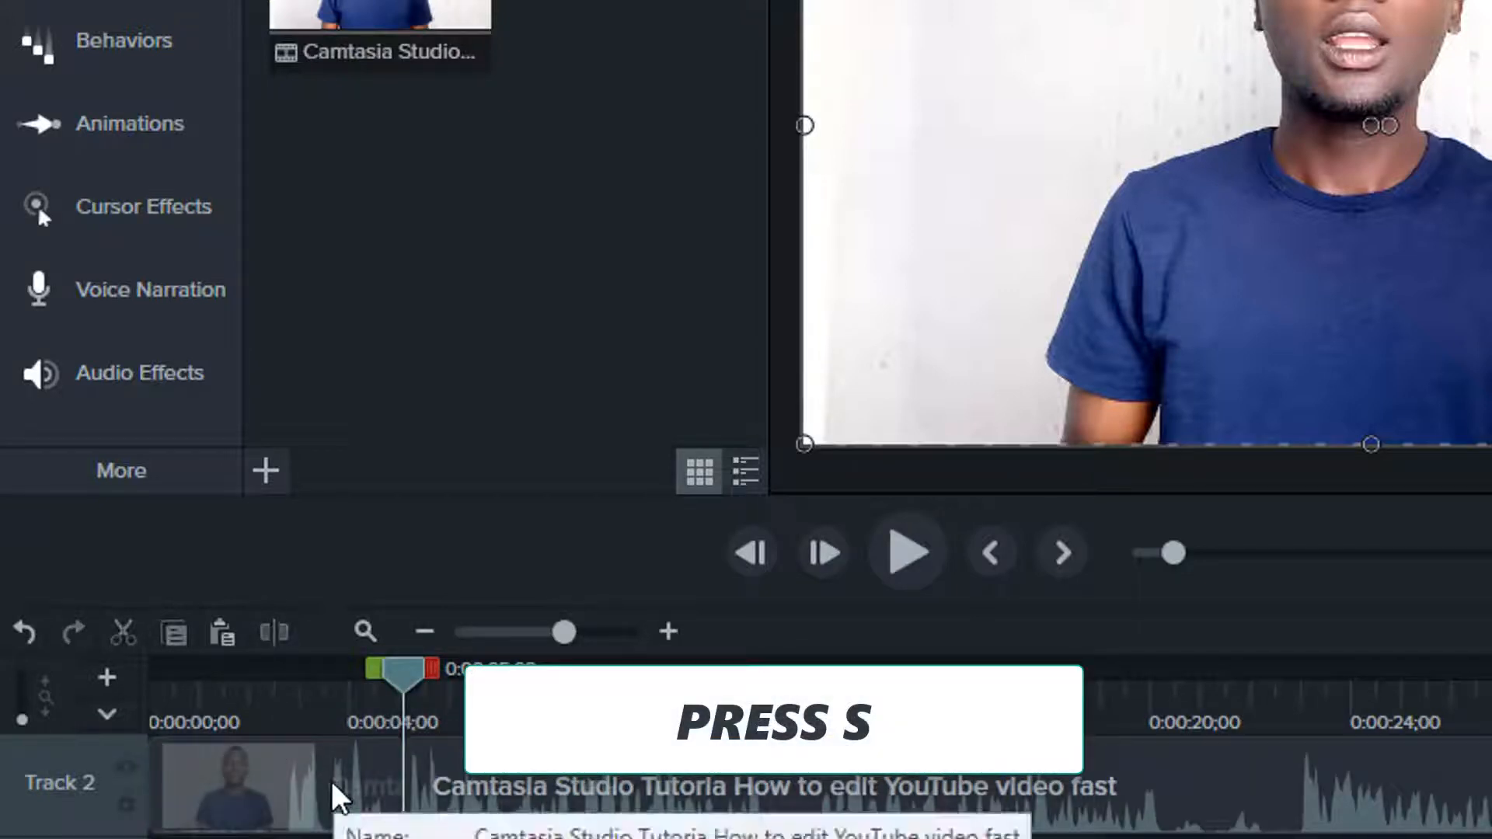
Step: Delete the opening segment before the split, and undo the deletion
click(335, 787)
right_click(335, 787)
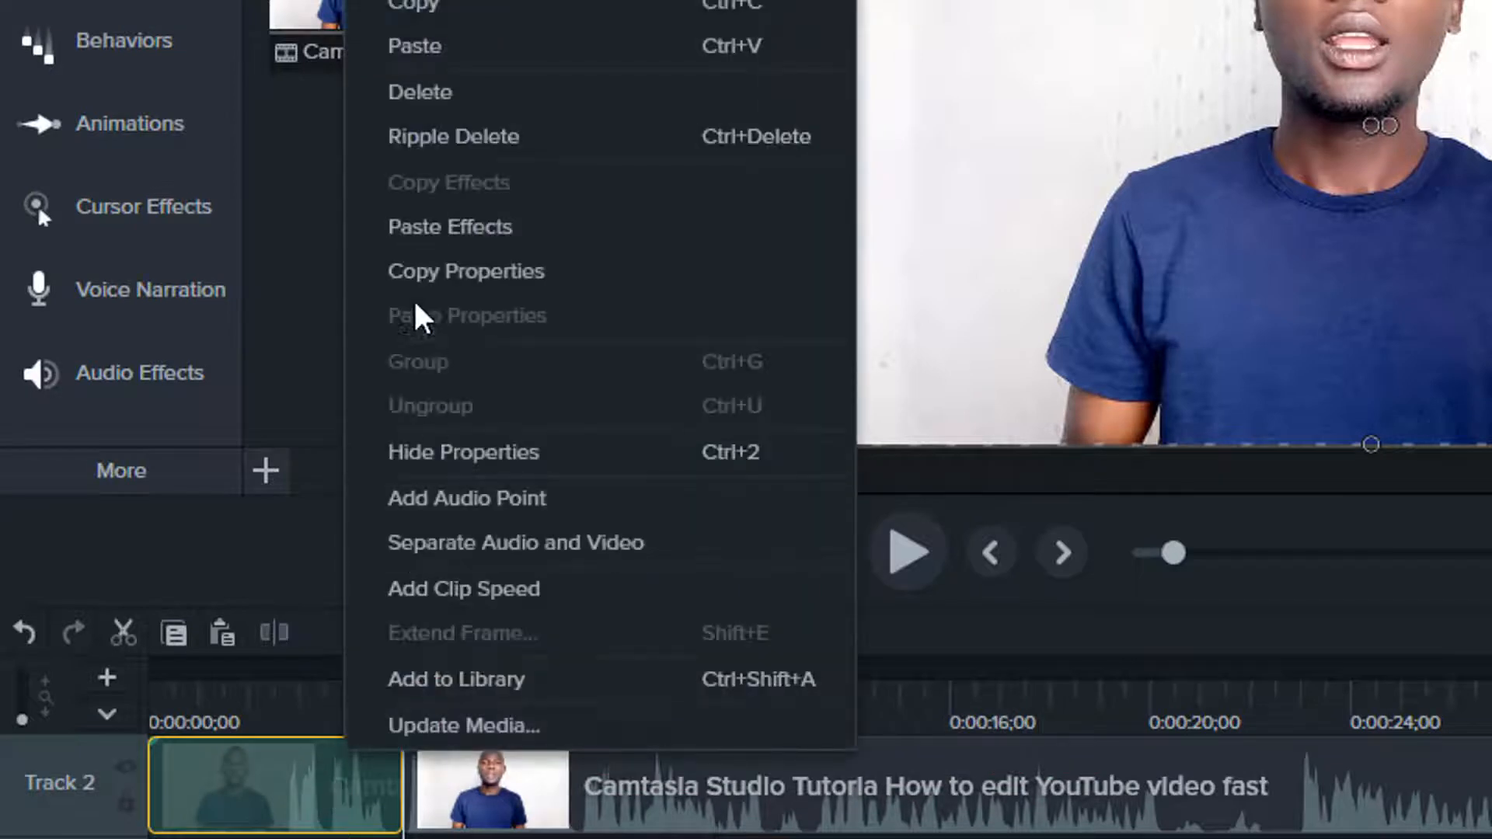
click(429, 93)
key(ctrl+z)
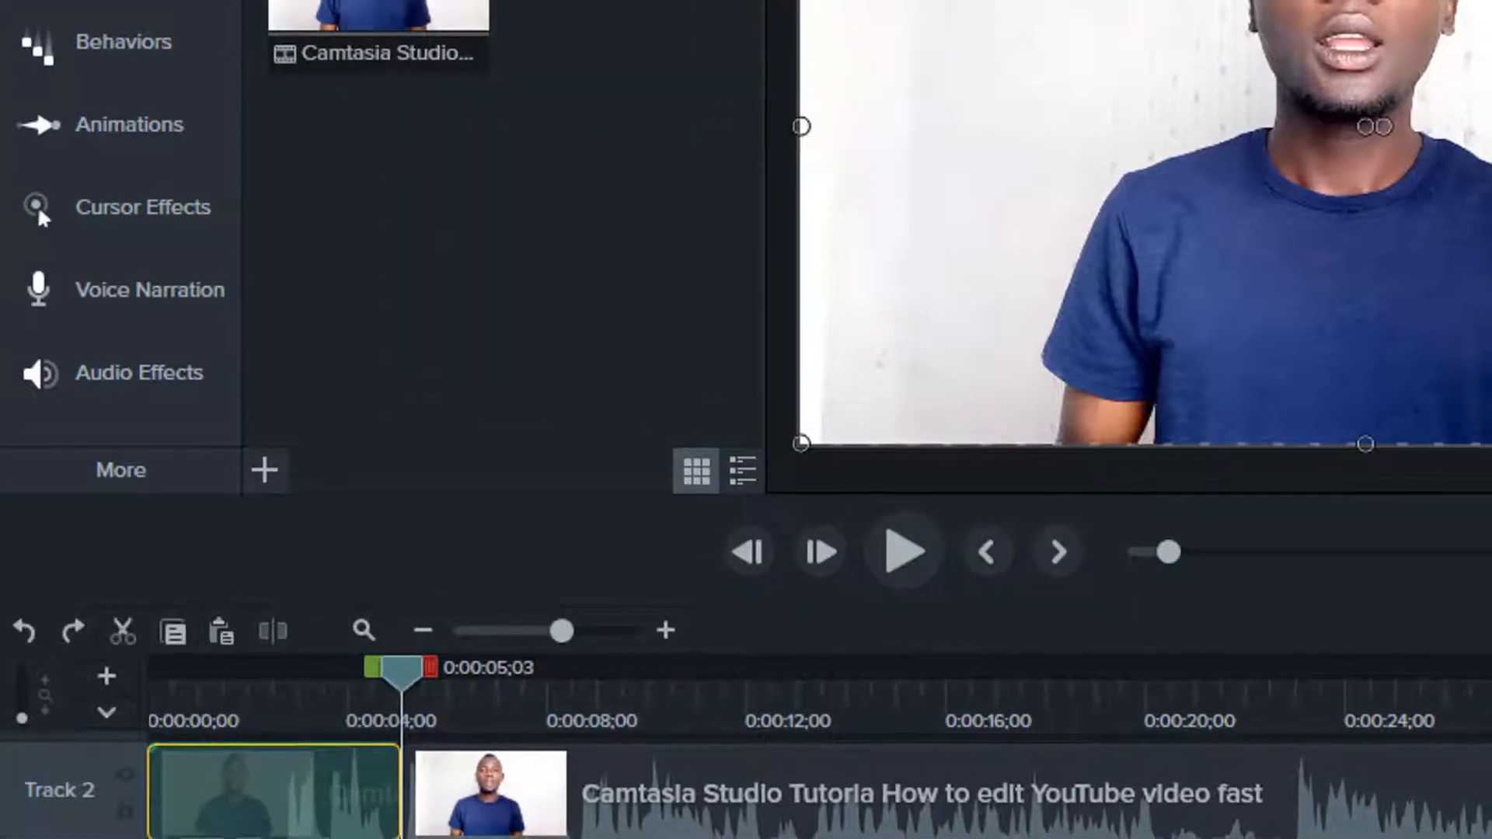
Step: Delete the opening segment of the split clip and move the remaining segment to the start of Track 2
key(Delete)
click(1157, 832)
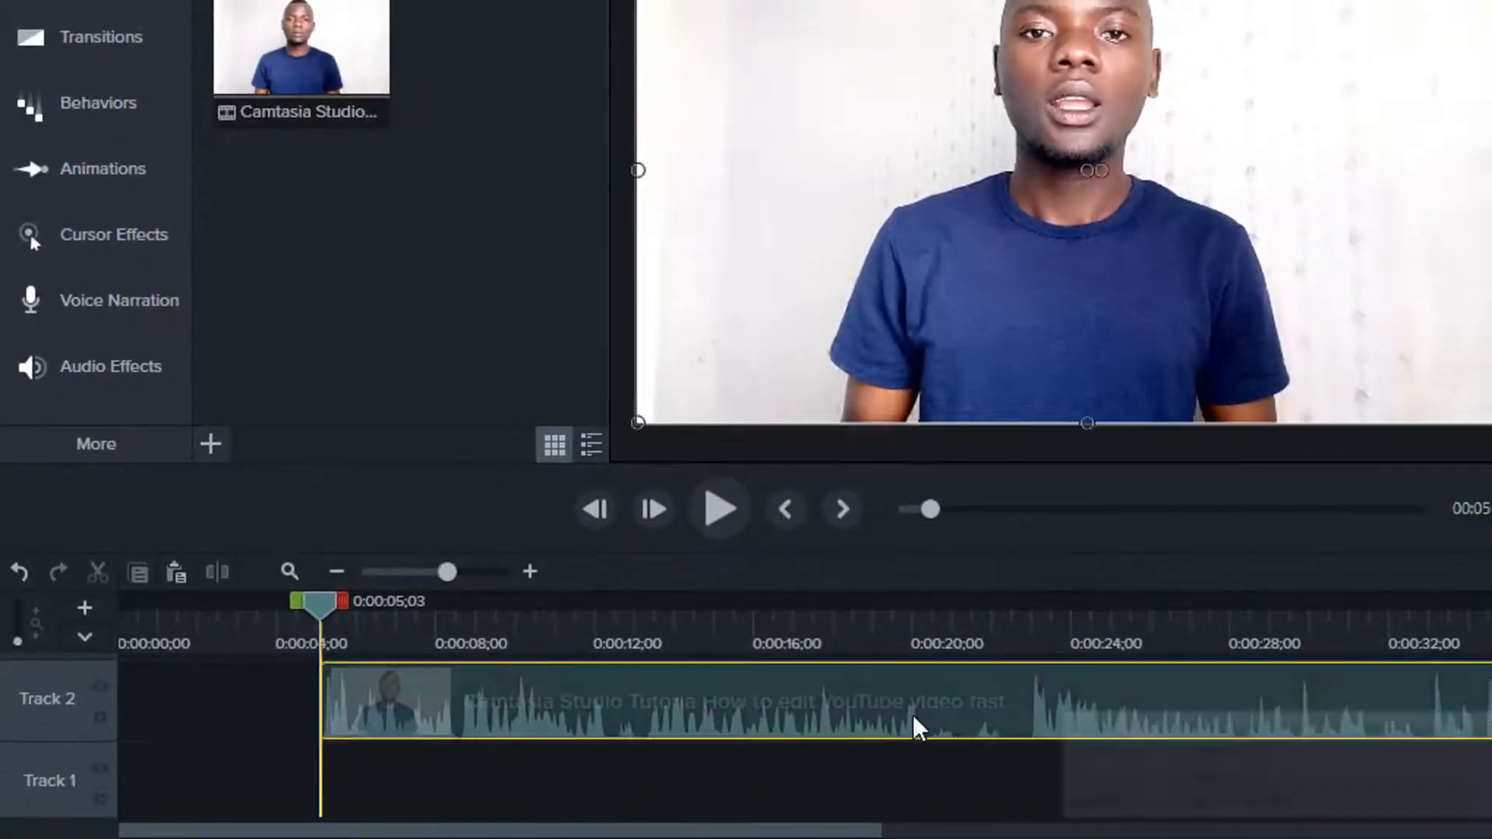
drag(915, 729, 432, 729)
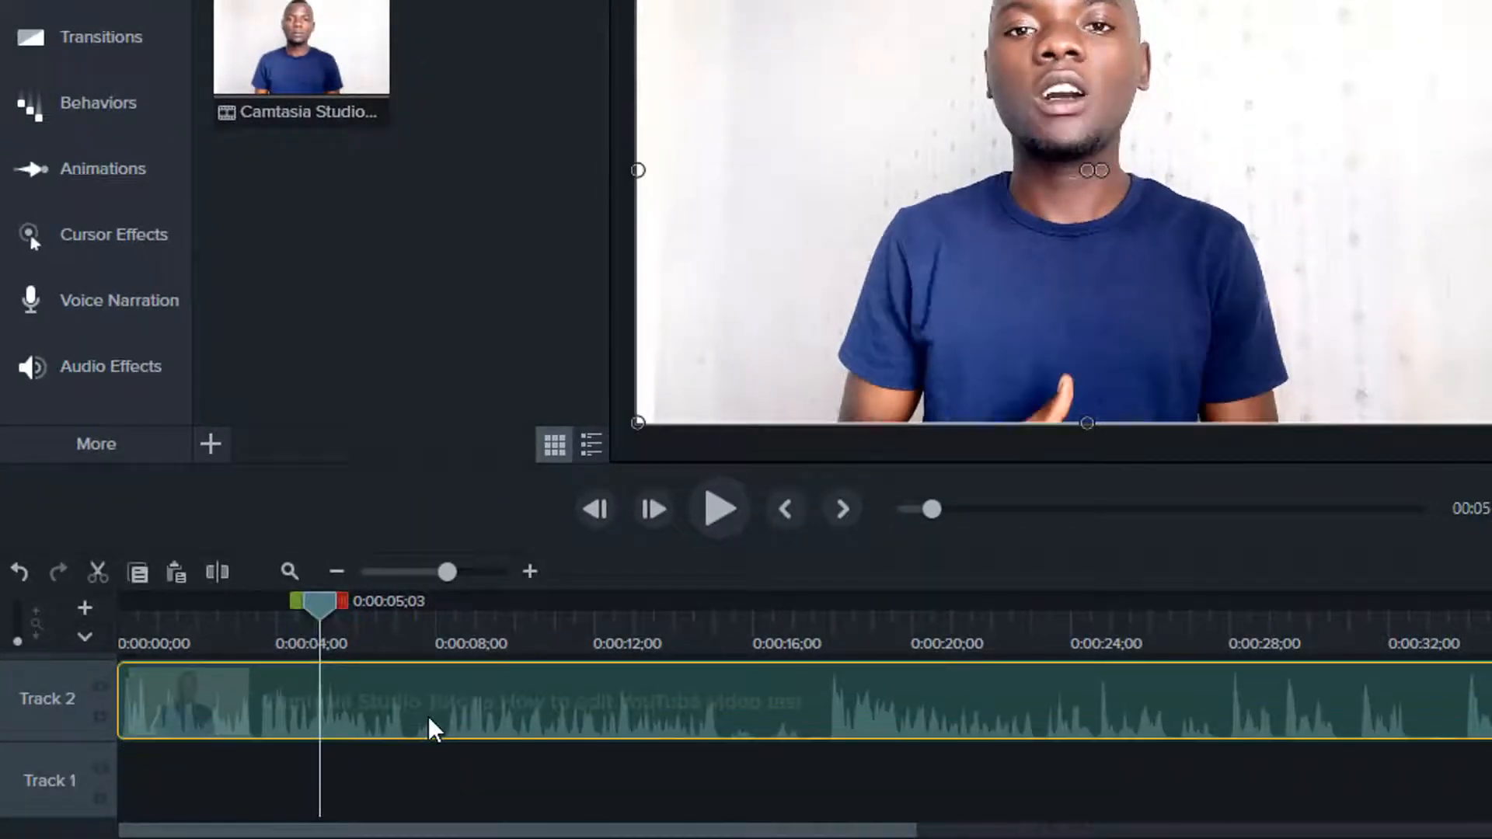
Step: Play the Track 2 clip from the beginning and check passages between about 0:00:11 and 0:00:15
key(ctrl+Home)
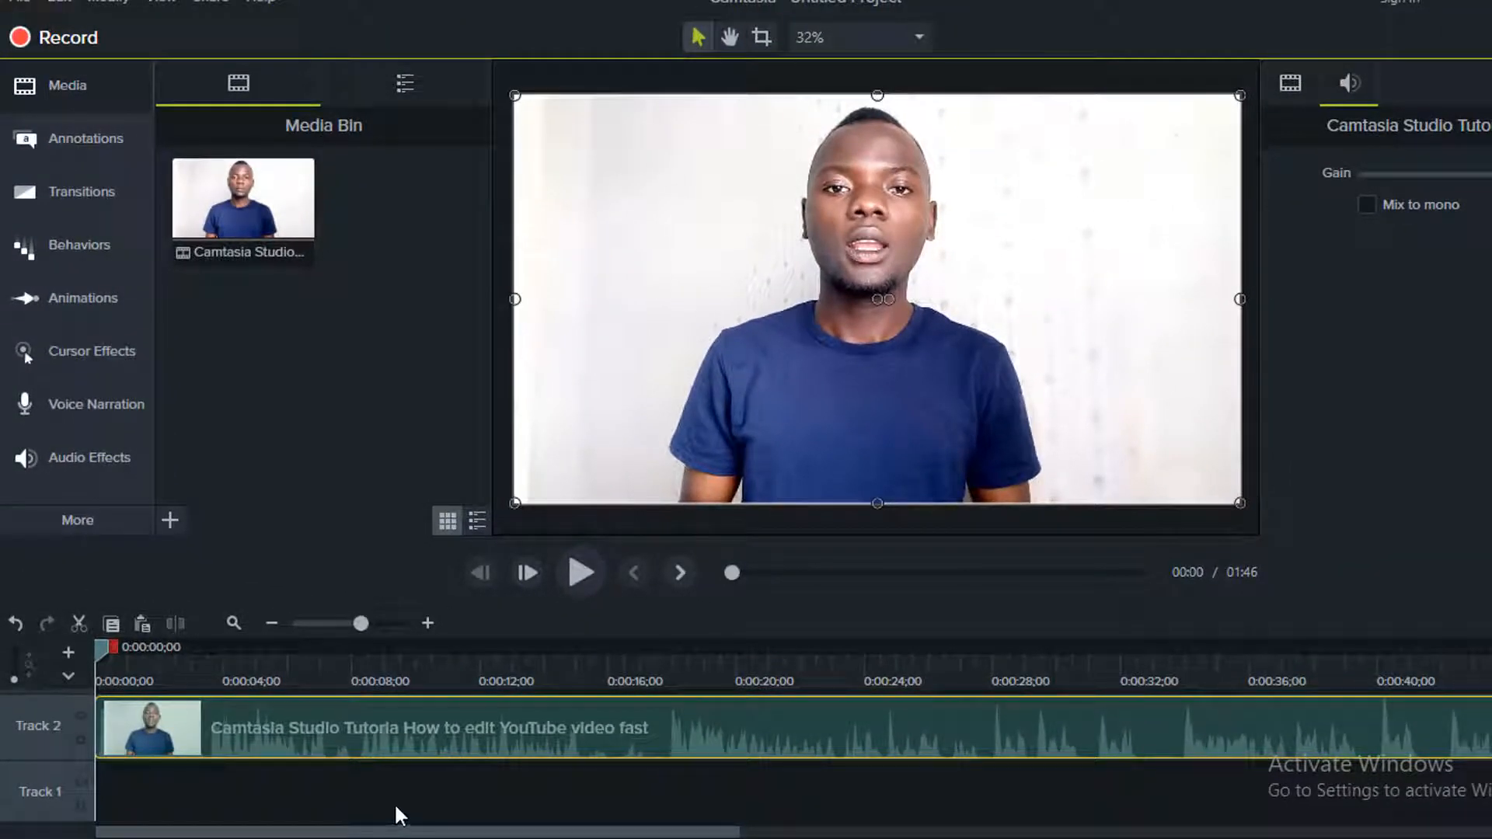
key(space)
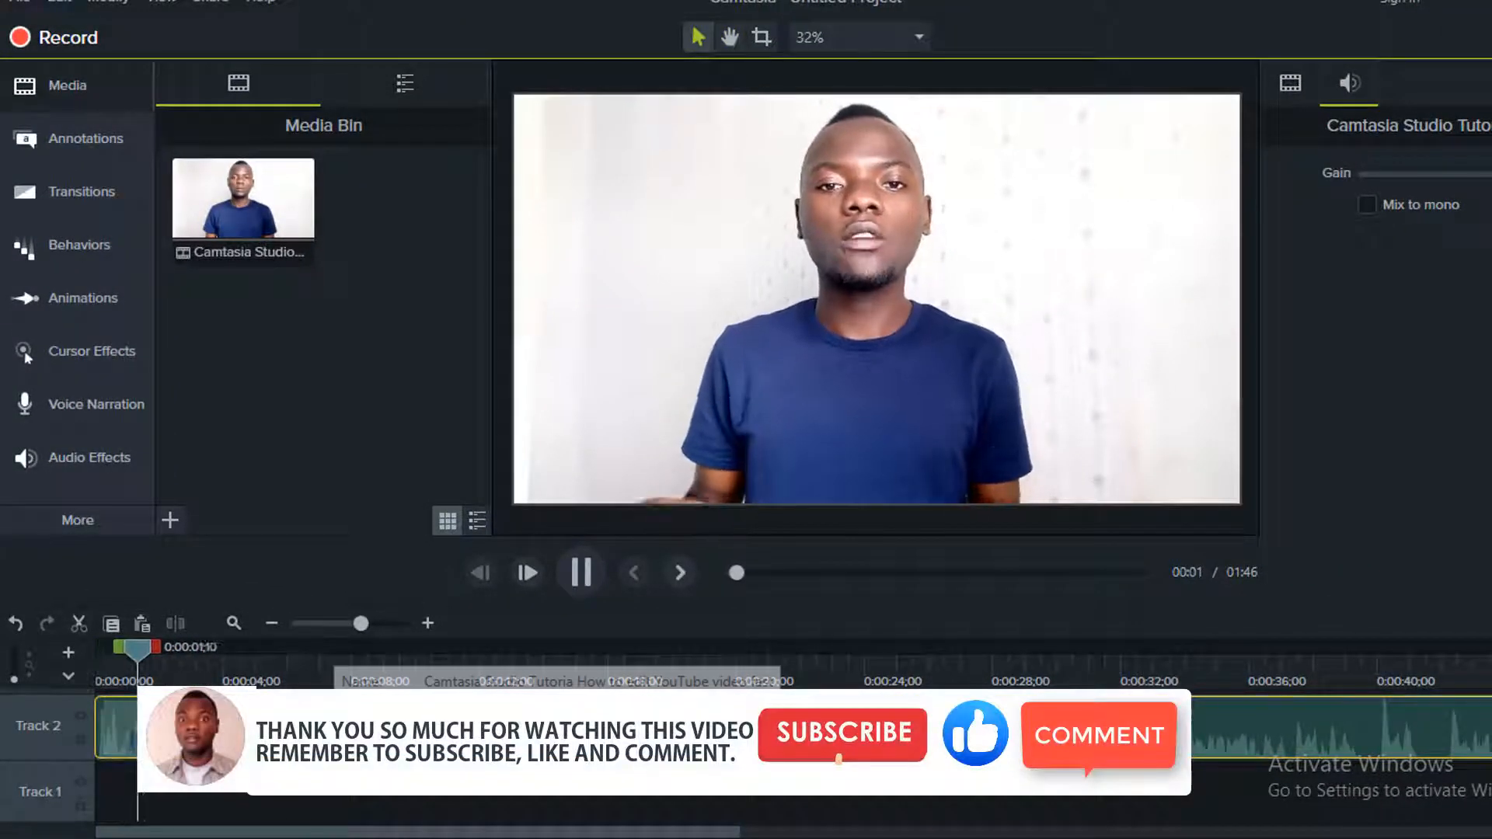
click(552, 650)
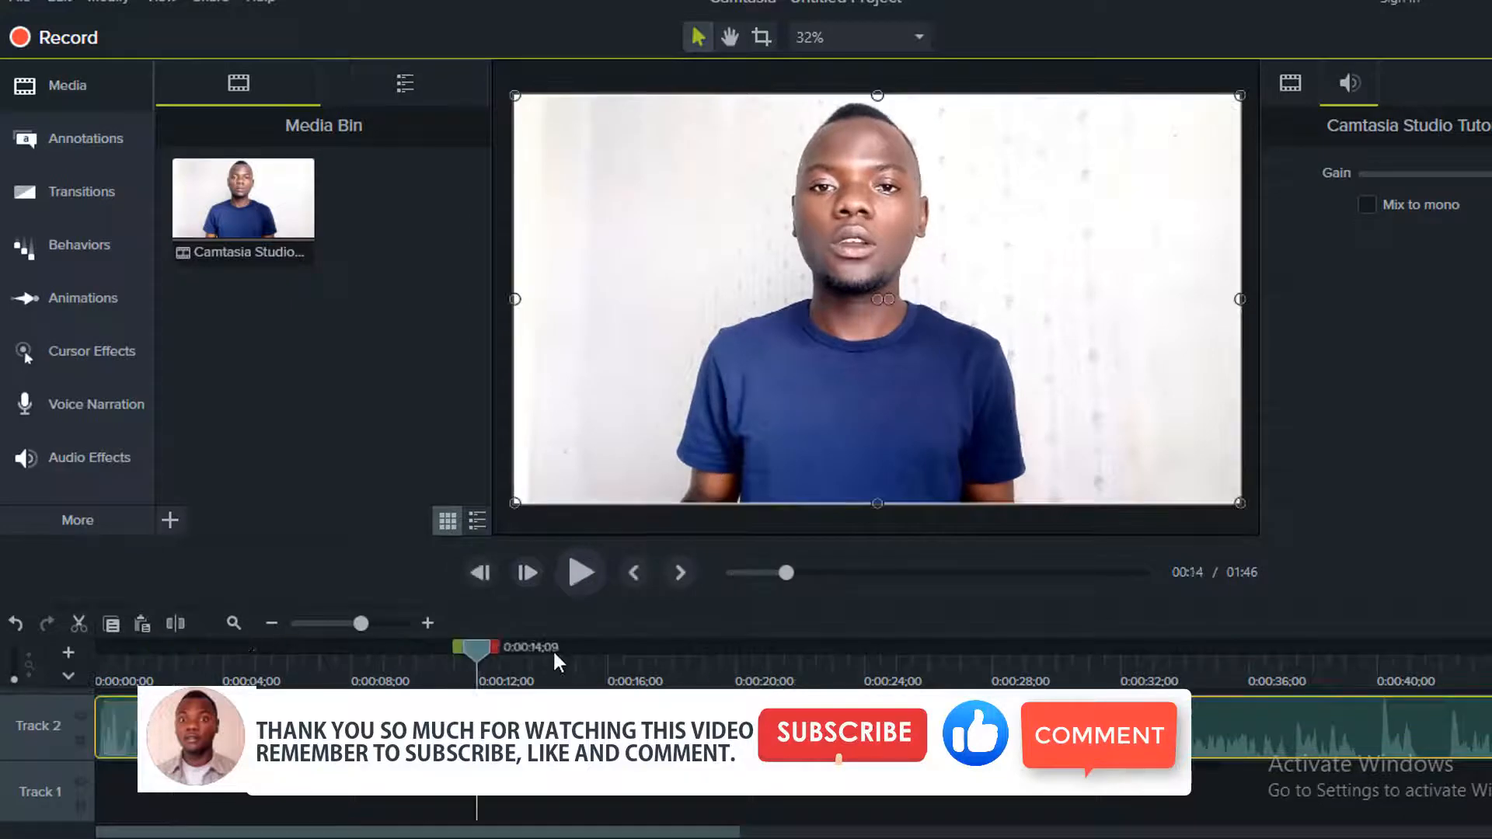
key(space)
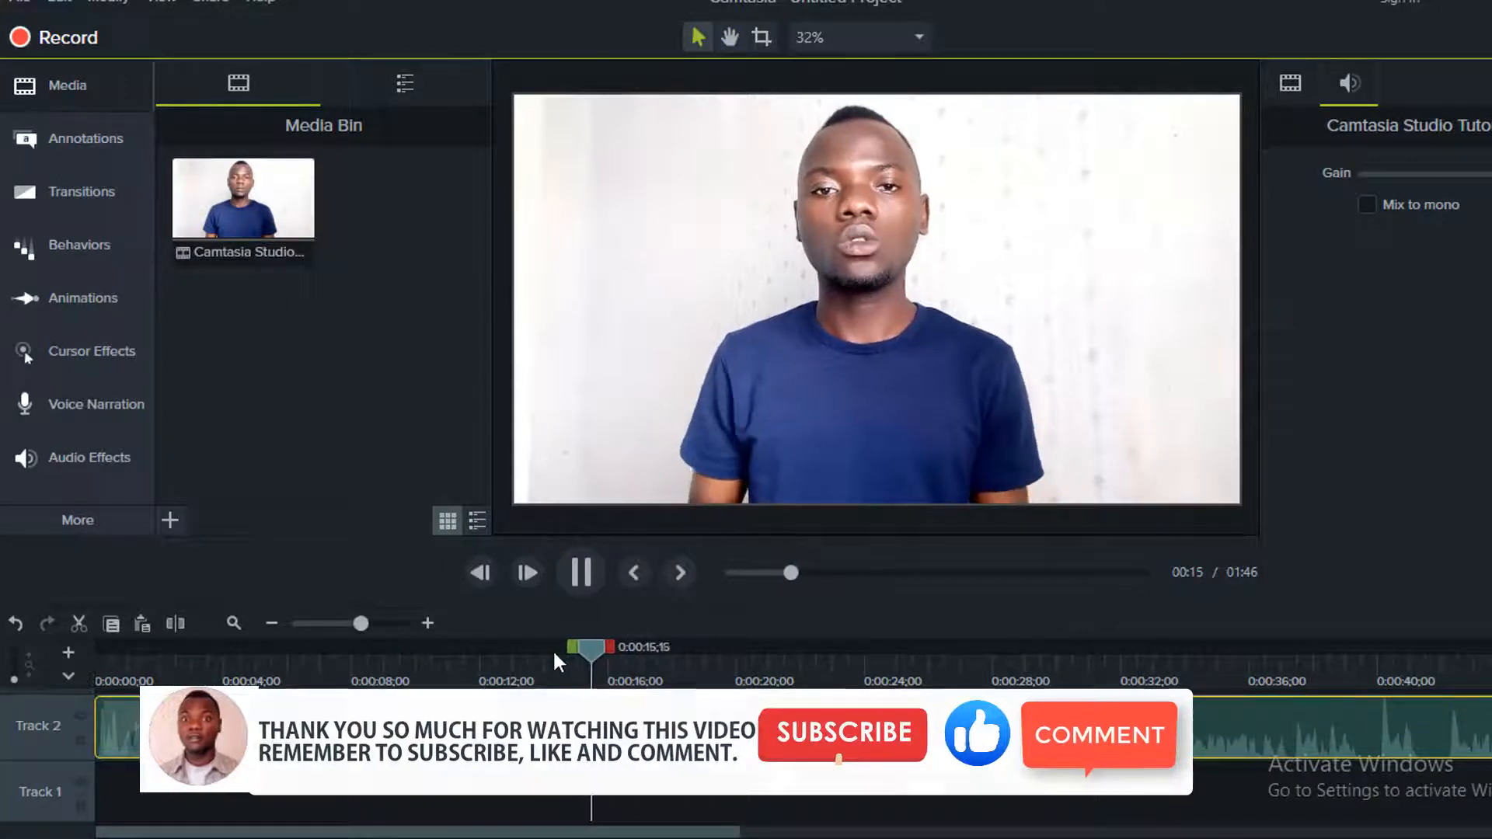
drag(450, 663, 416, 672)
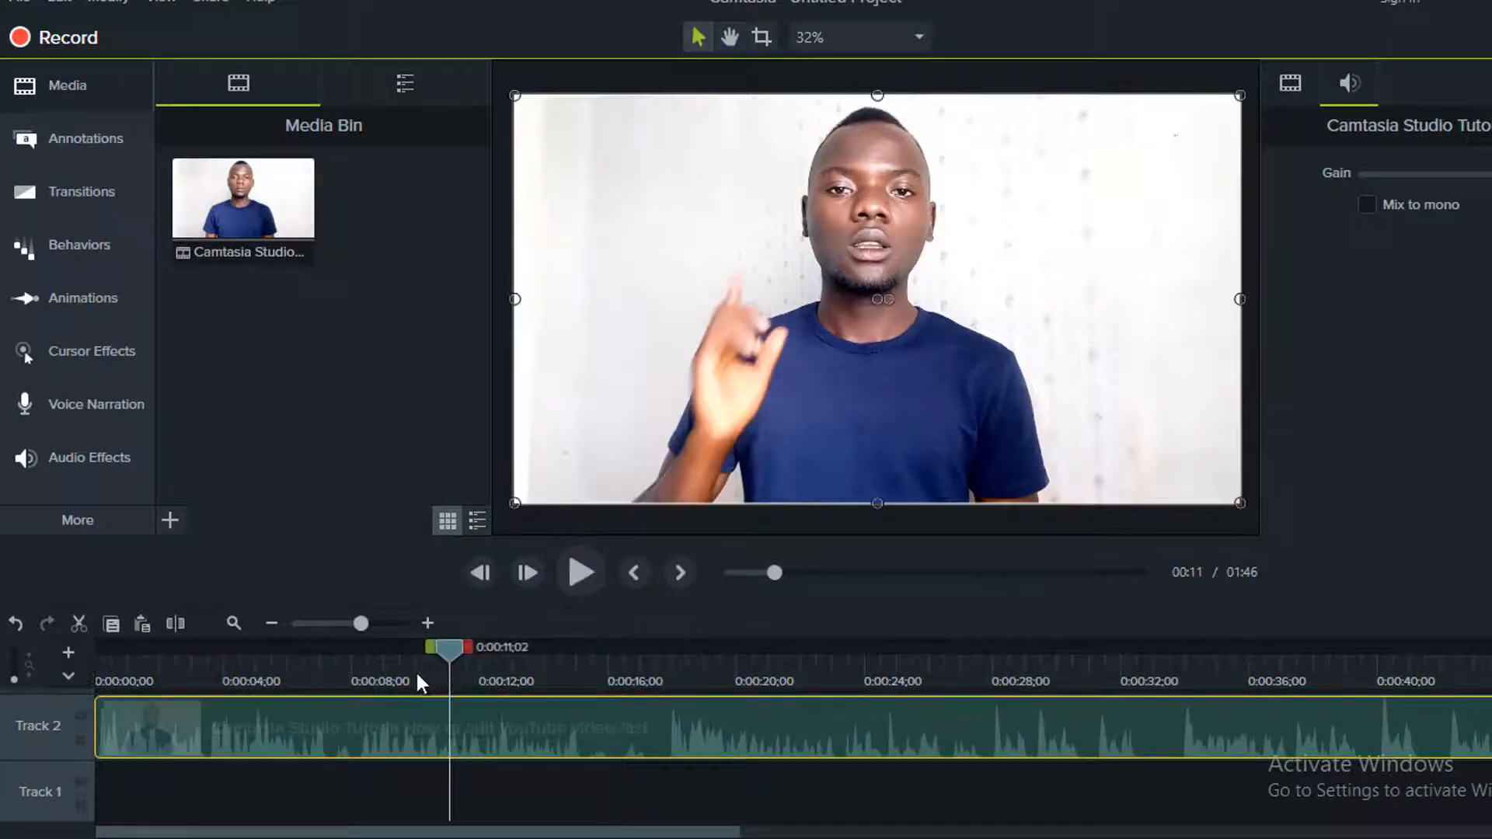
Step: Split the Track 2 clip at 0:00:17;13 and move the second segment later to leave a gap
key(space)
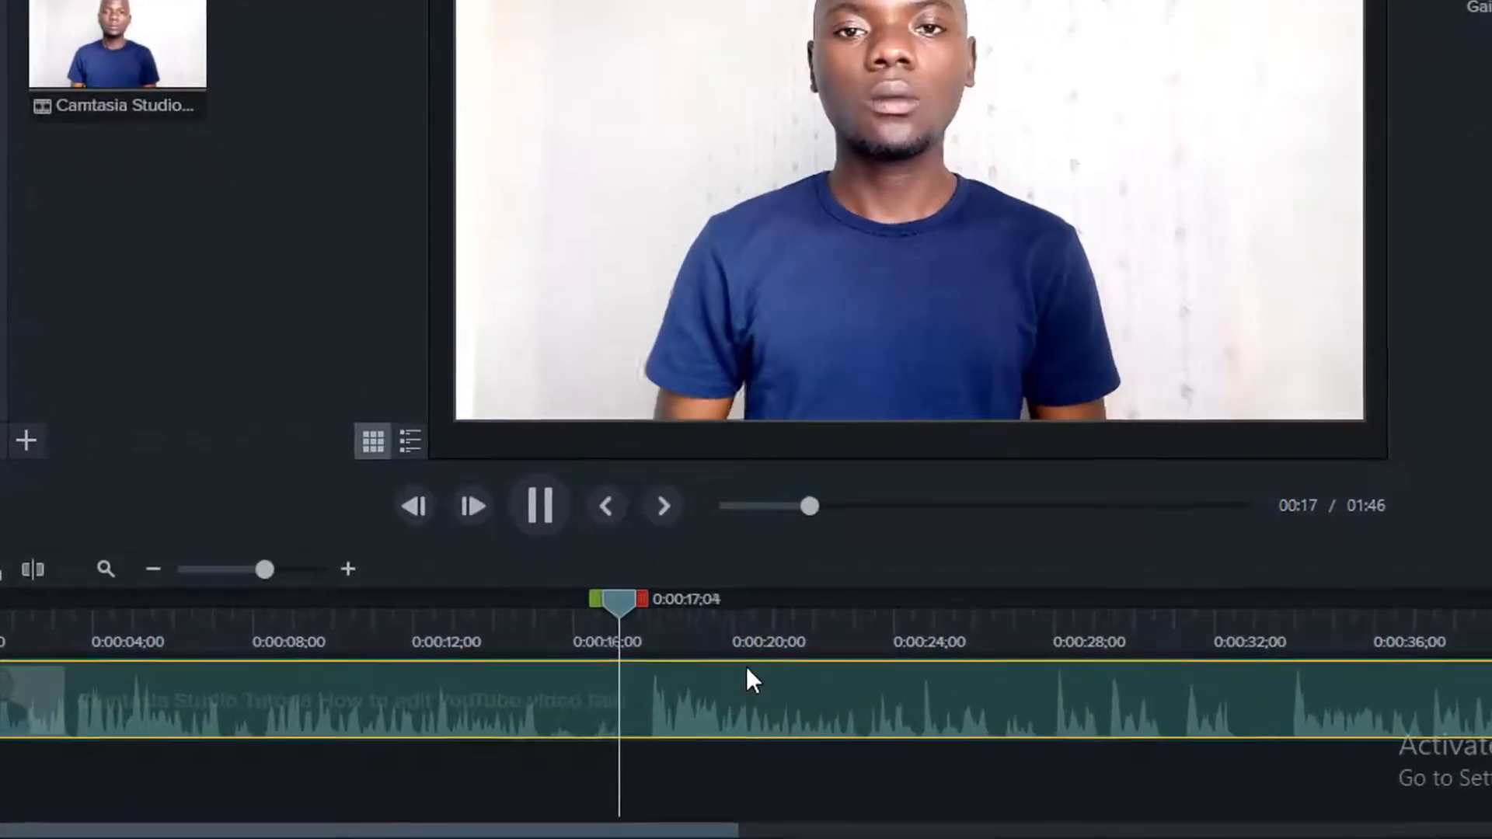
key(space)
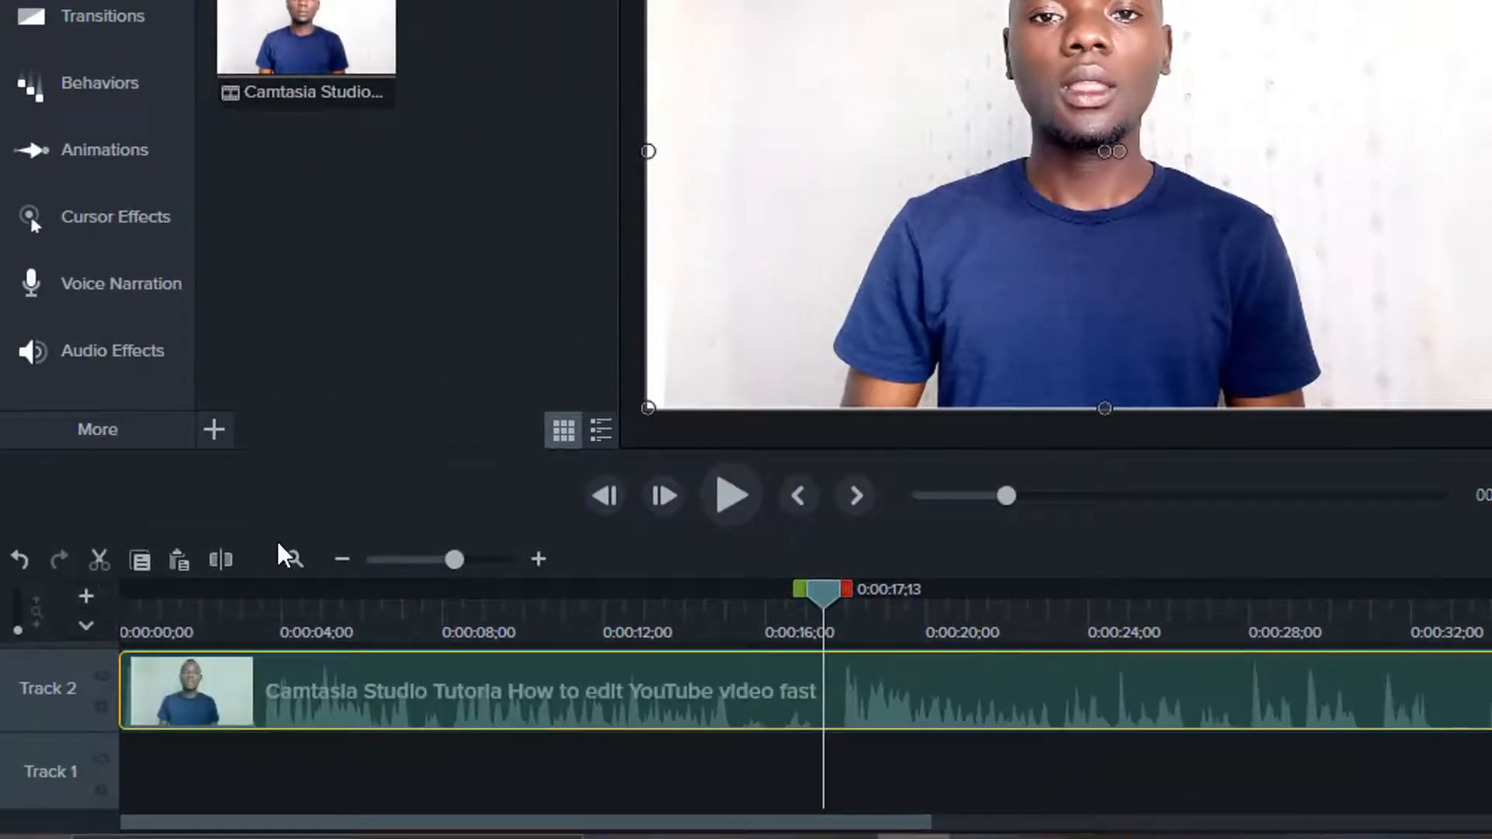
key(s)
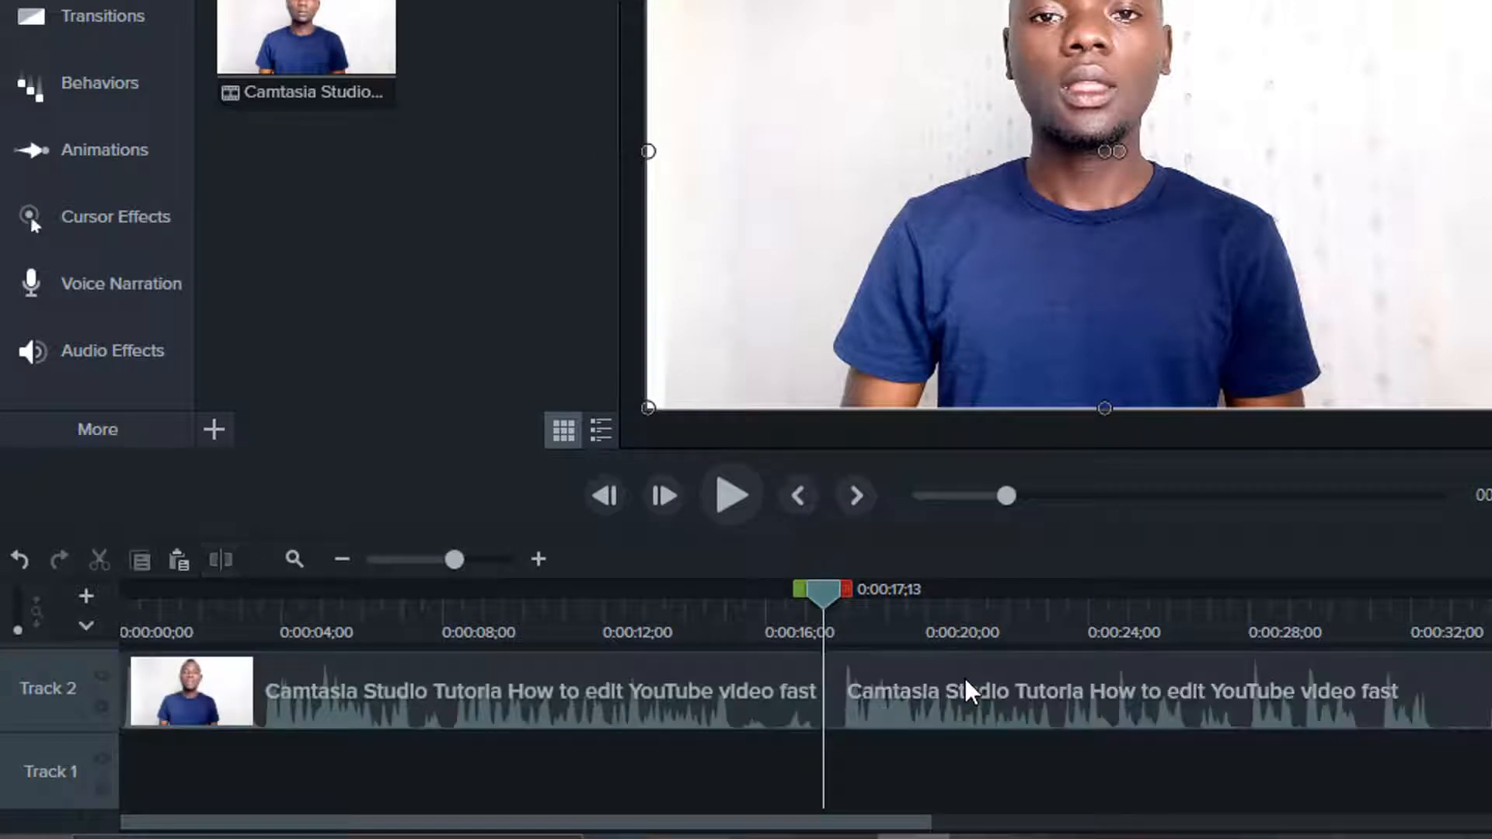
drag(968, 691, 1019, 692)
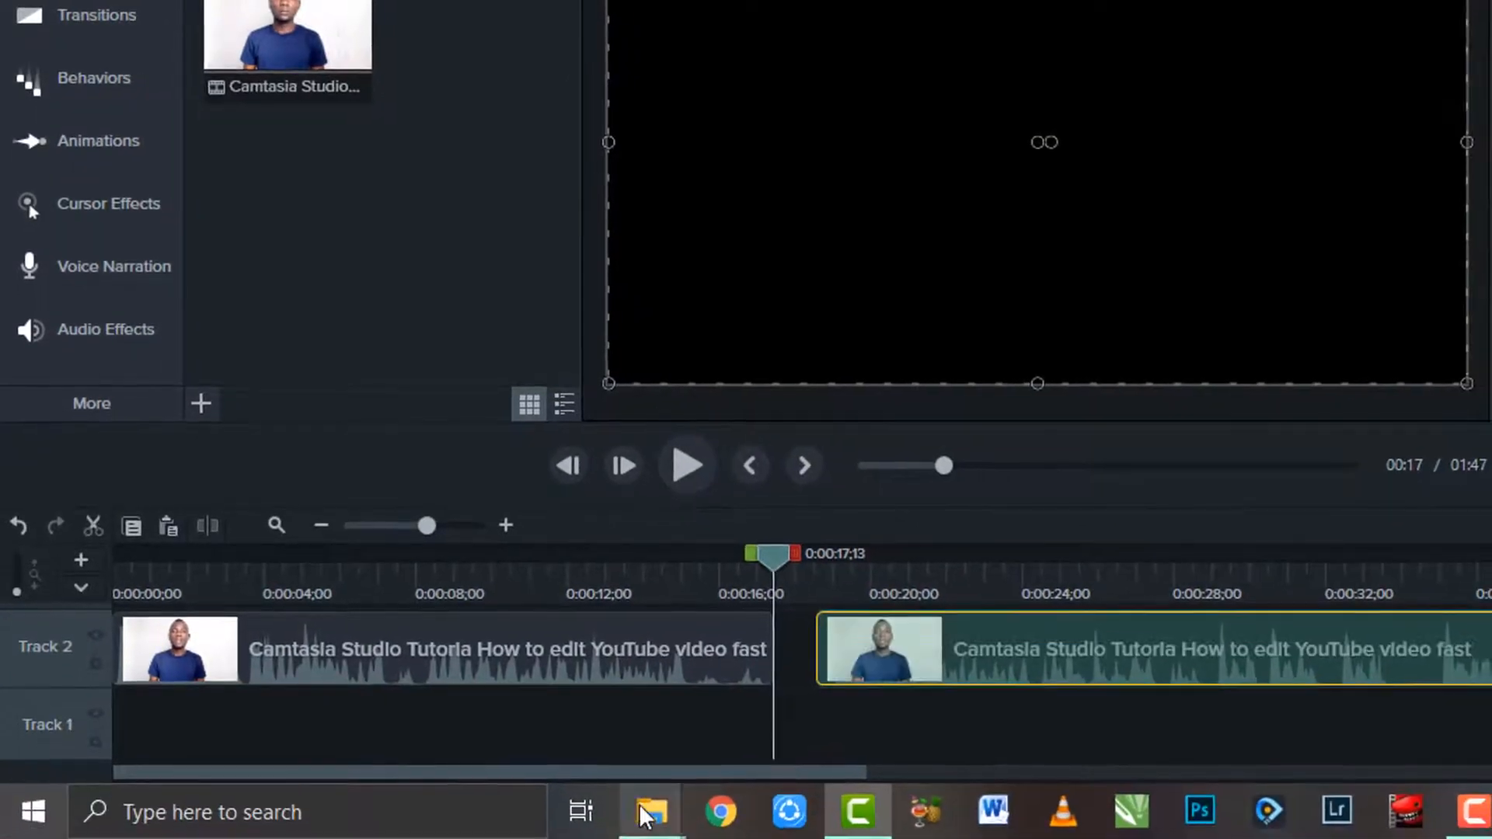
Step: Bring the New leverage intro video in from File Explorer and place it on Track 2 at 0:00:17;13, directly after the first segment
mouse_move(662, 818)
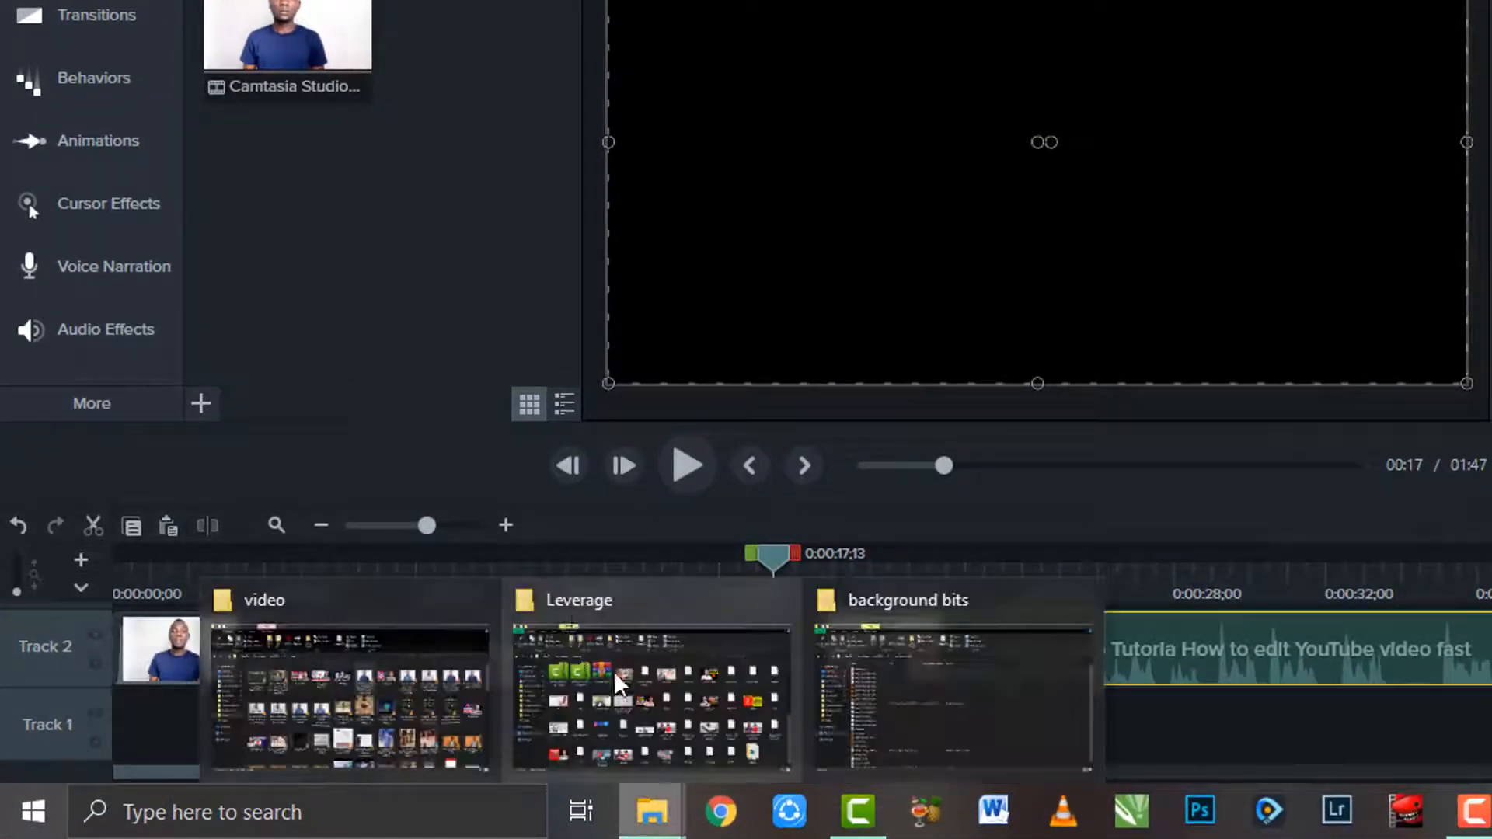
click(413, 683)
click(146, 325)
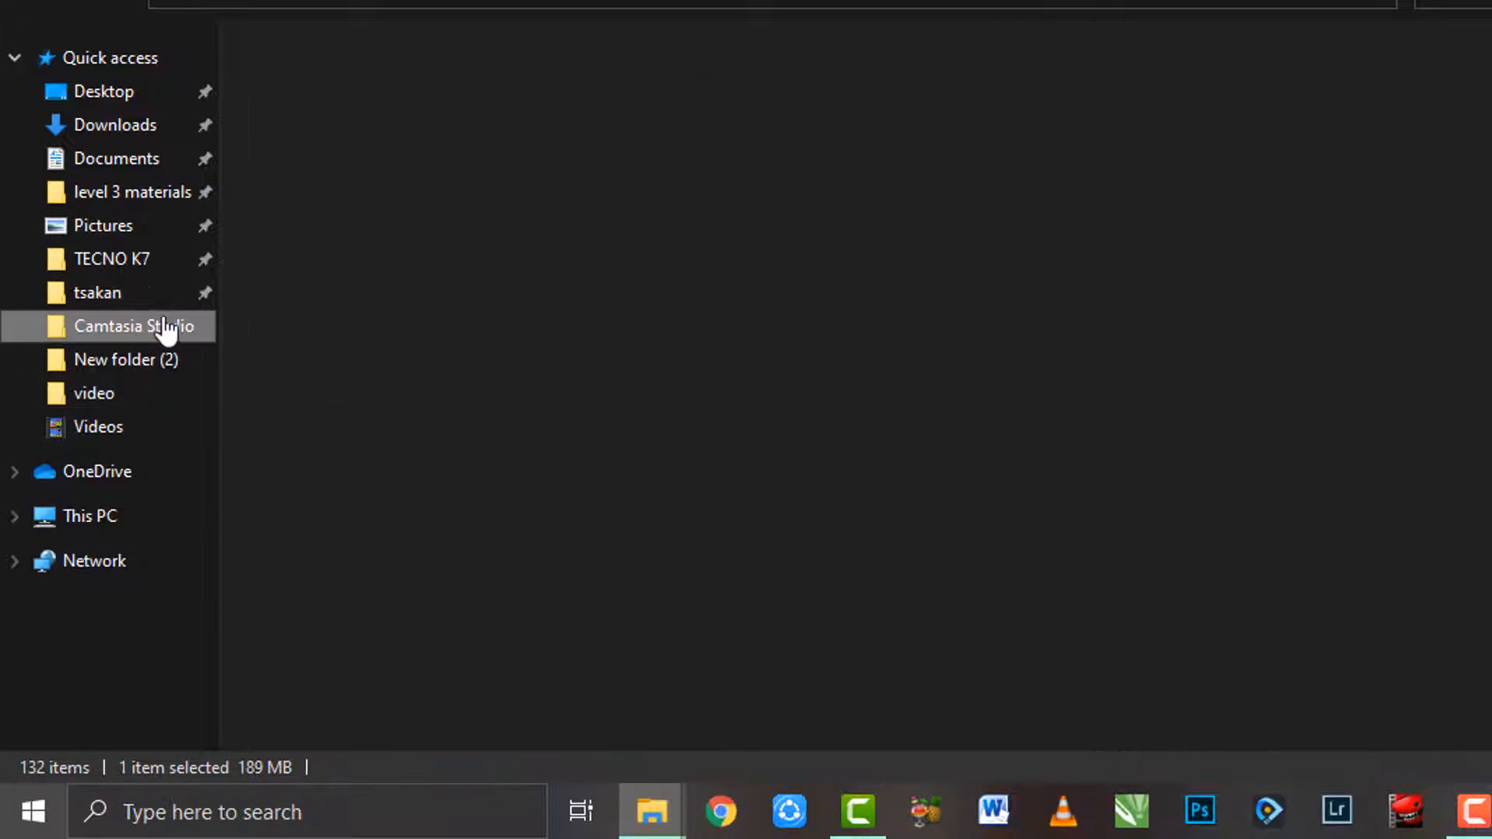
drag(767, 171, 788, 656)
drag(889, 724, 960, 718)
drag(816, 667, 803, 748)
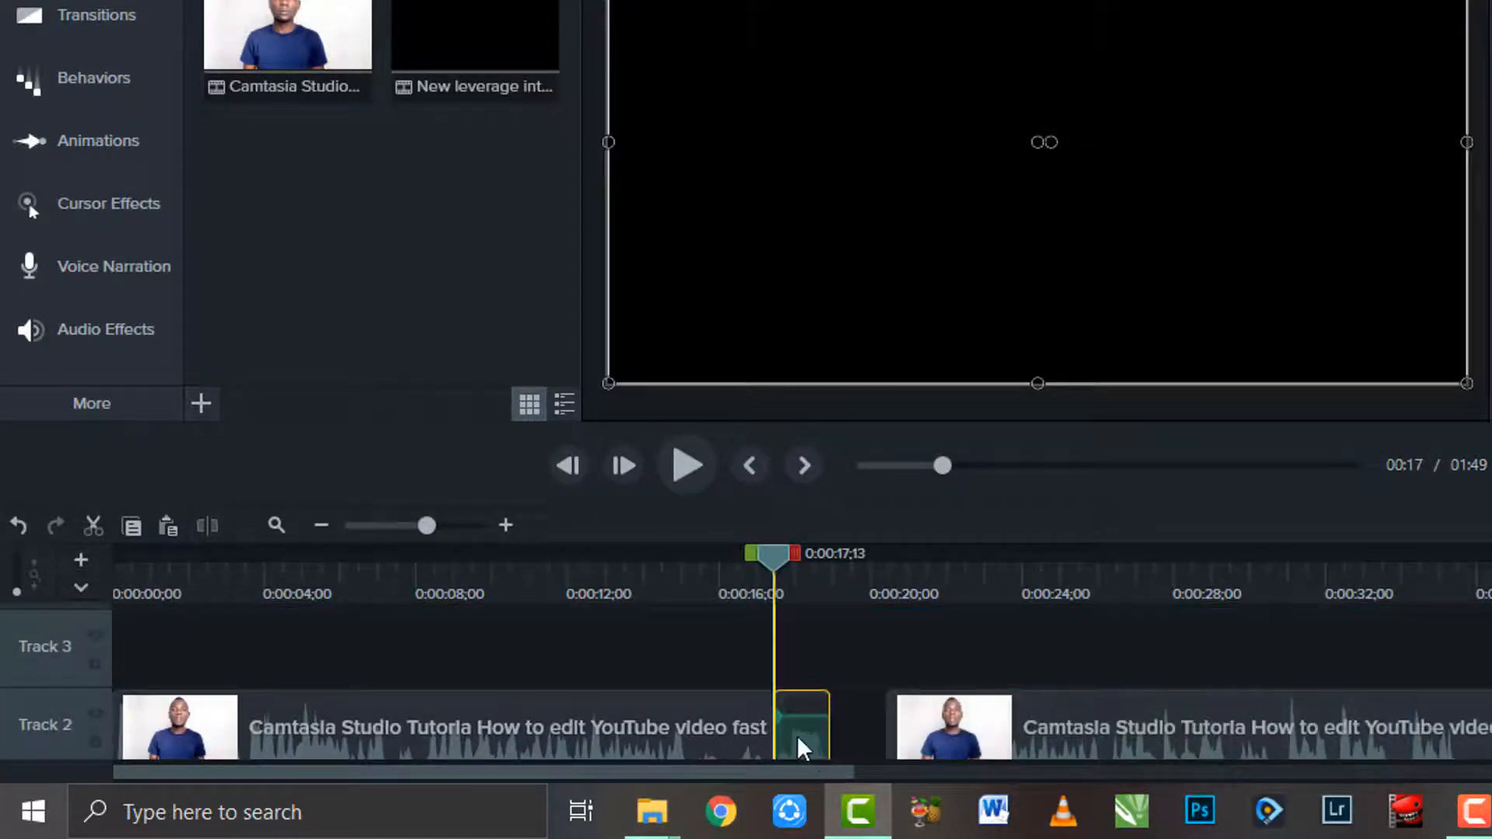
Step: Preview the intro clip and move the following talking-head segment up against its end
key(space)
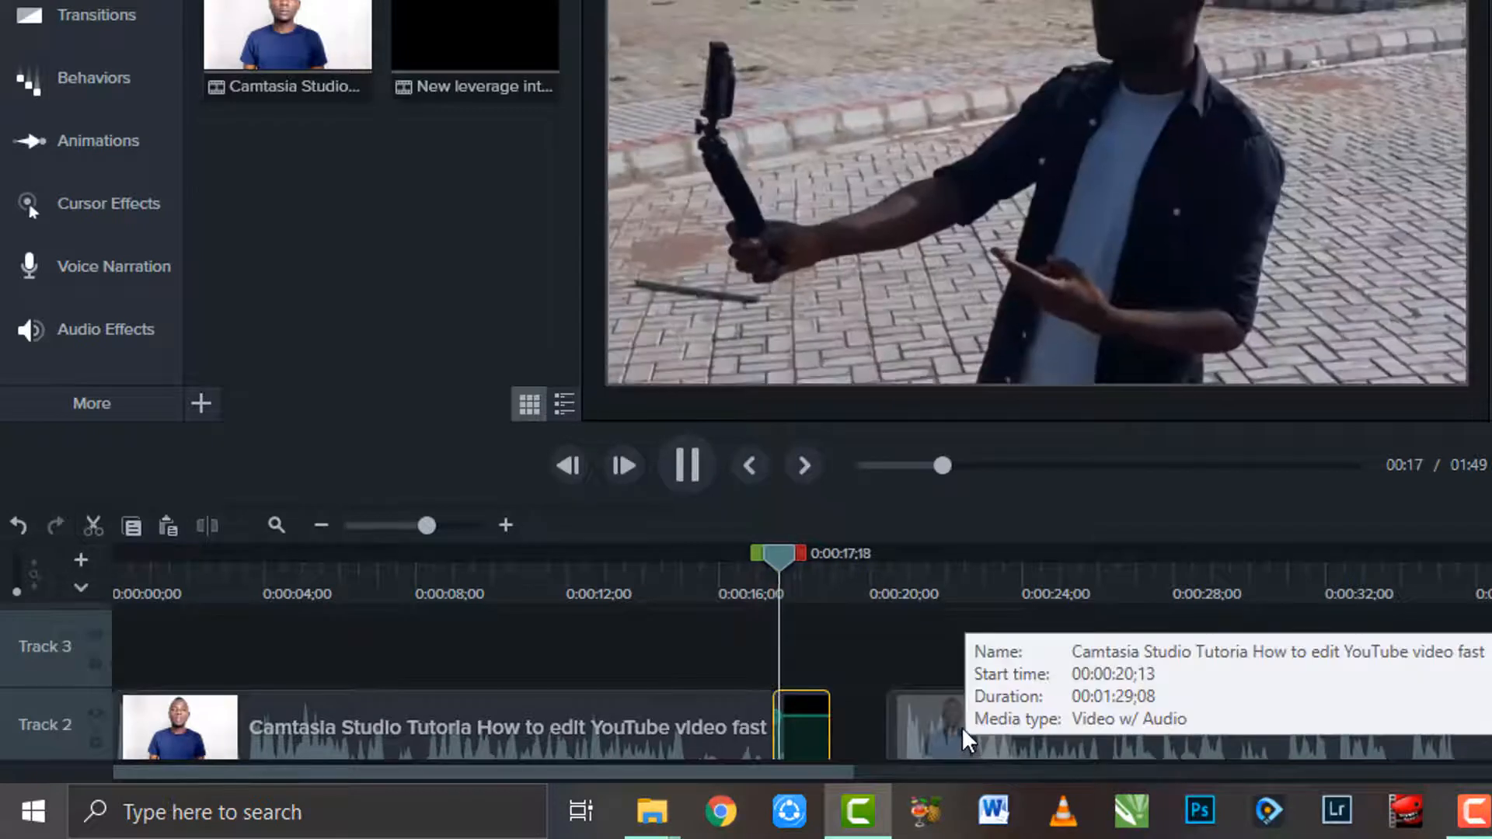
key(space)
drag(1023, 725, 834, 727)
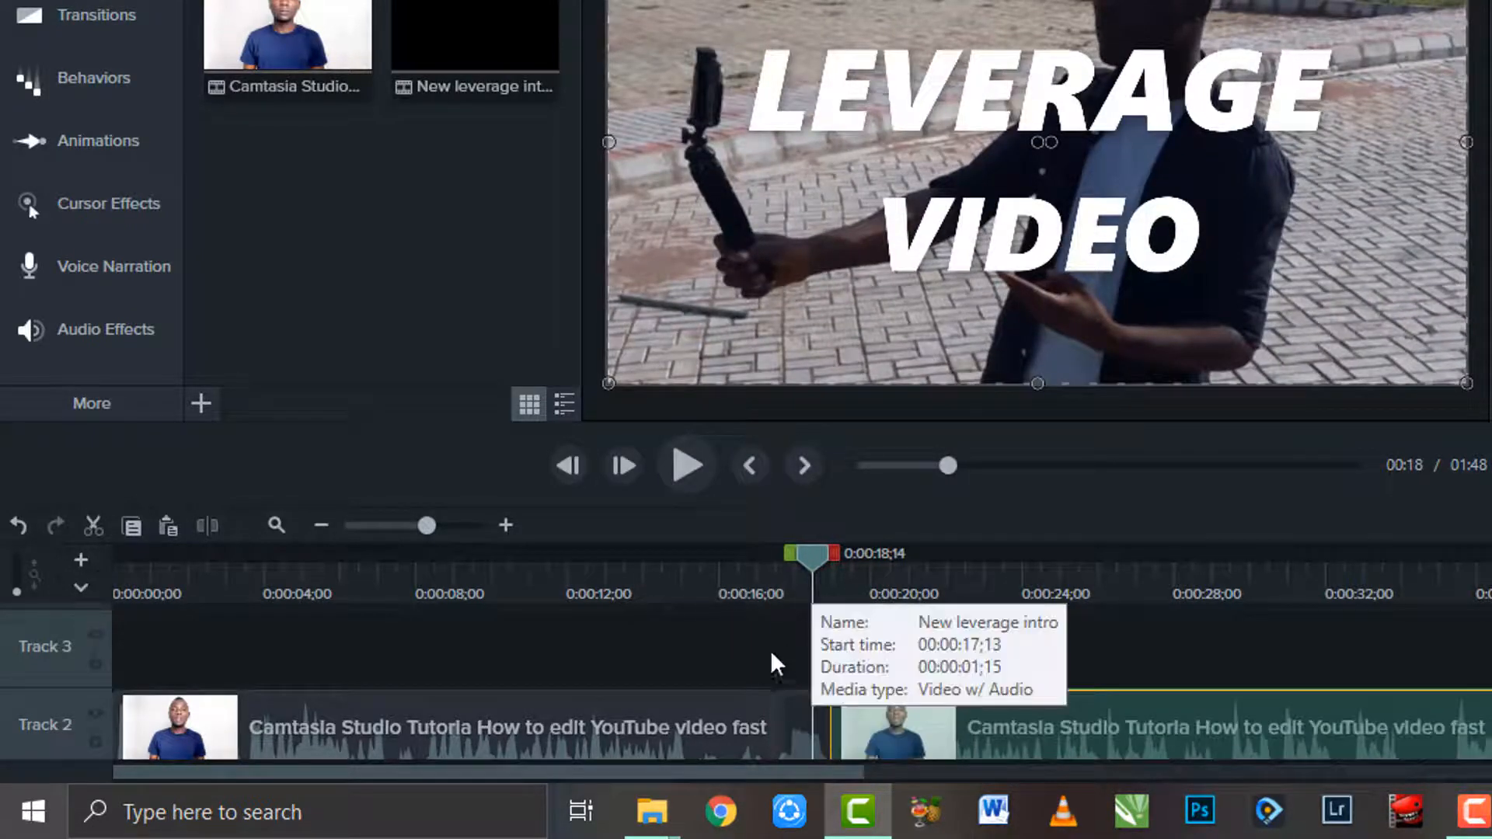
Step: Save the project as a Camtasia Project file named tutorial
key(ctrl+s)
click(836, 392)
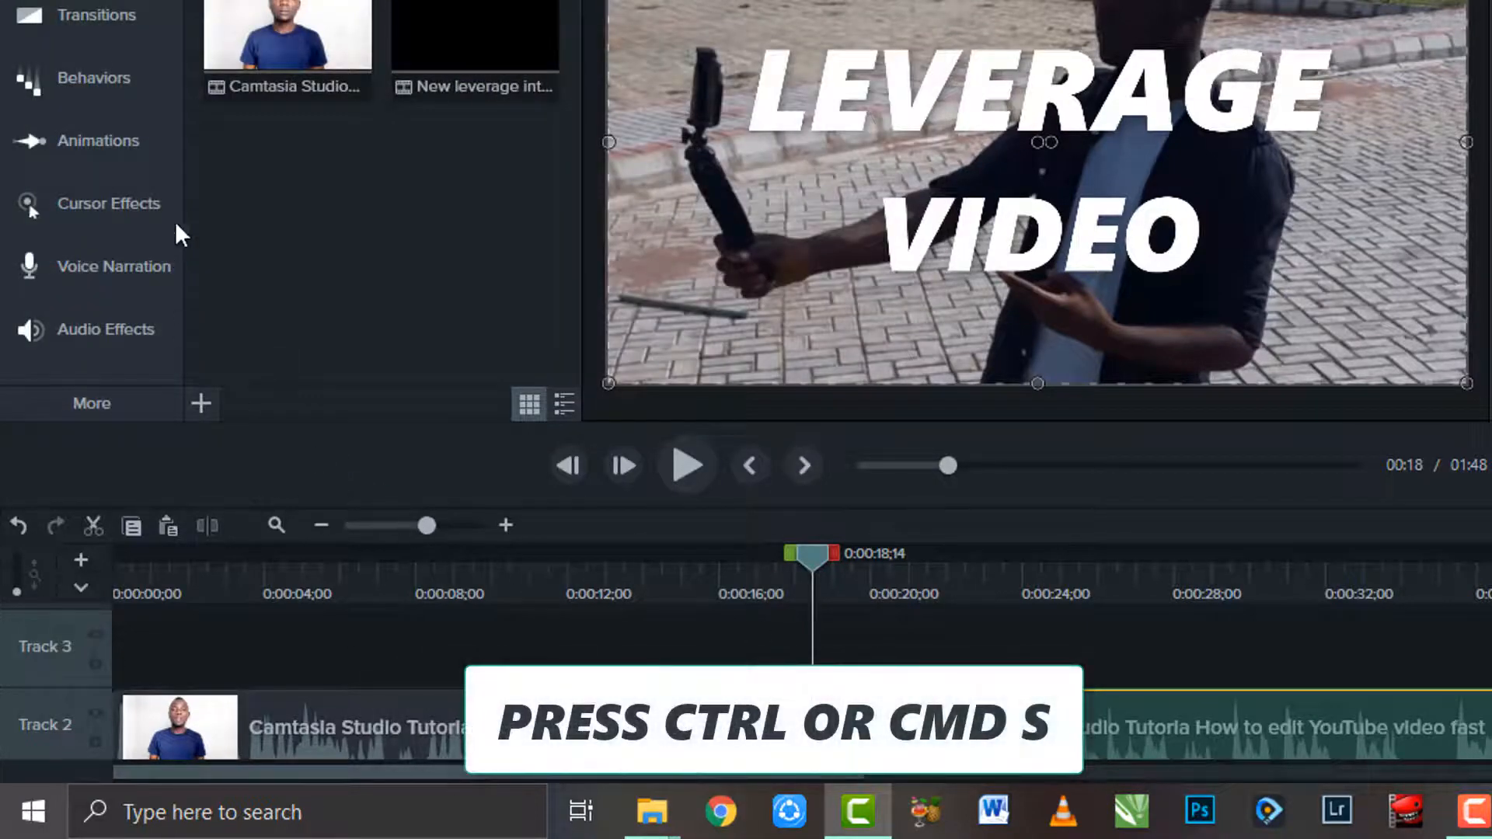
key(ctrl+s)
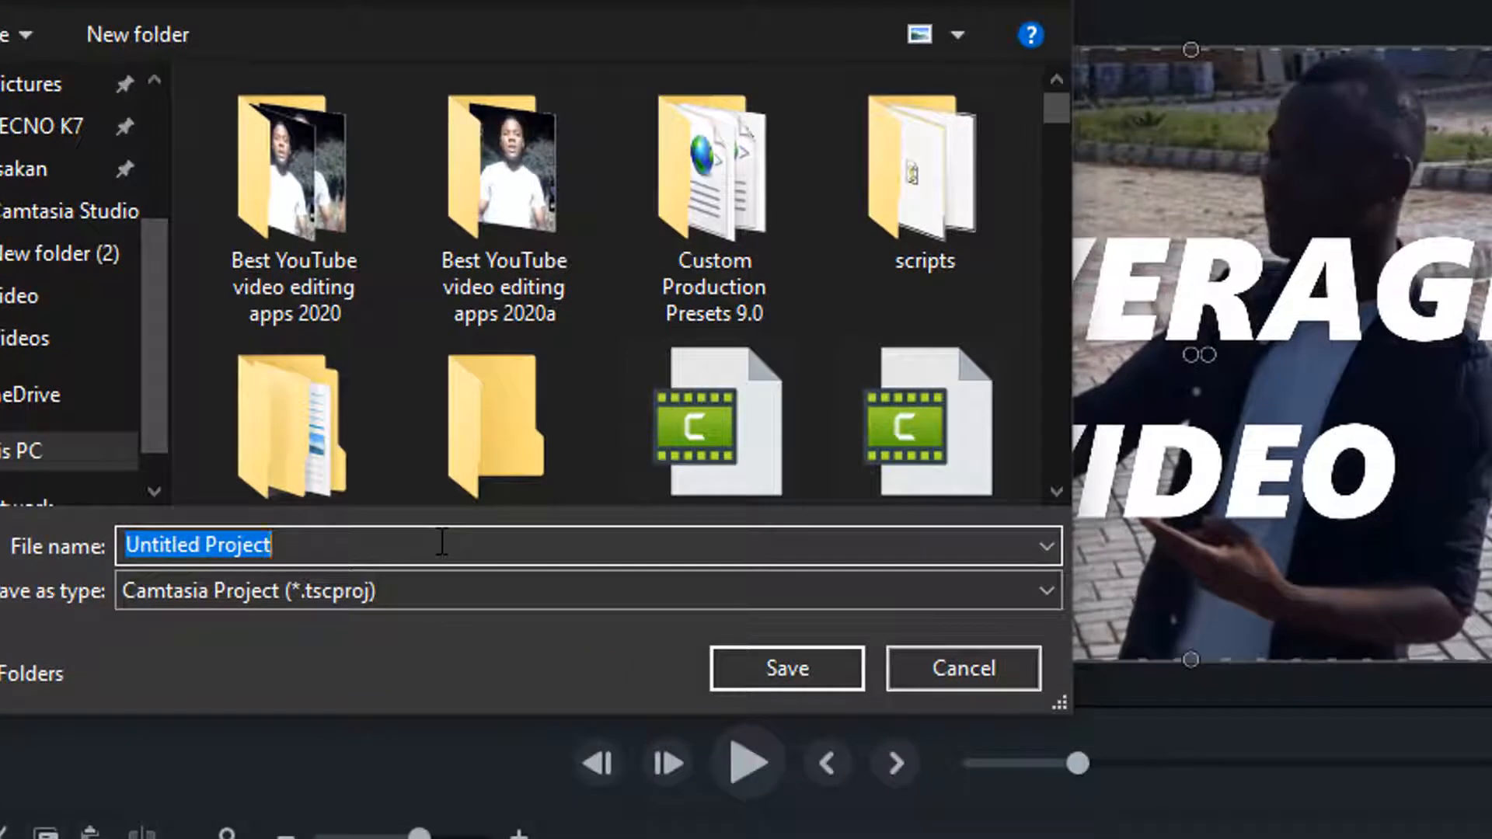
text(tuto)
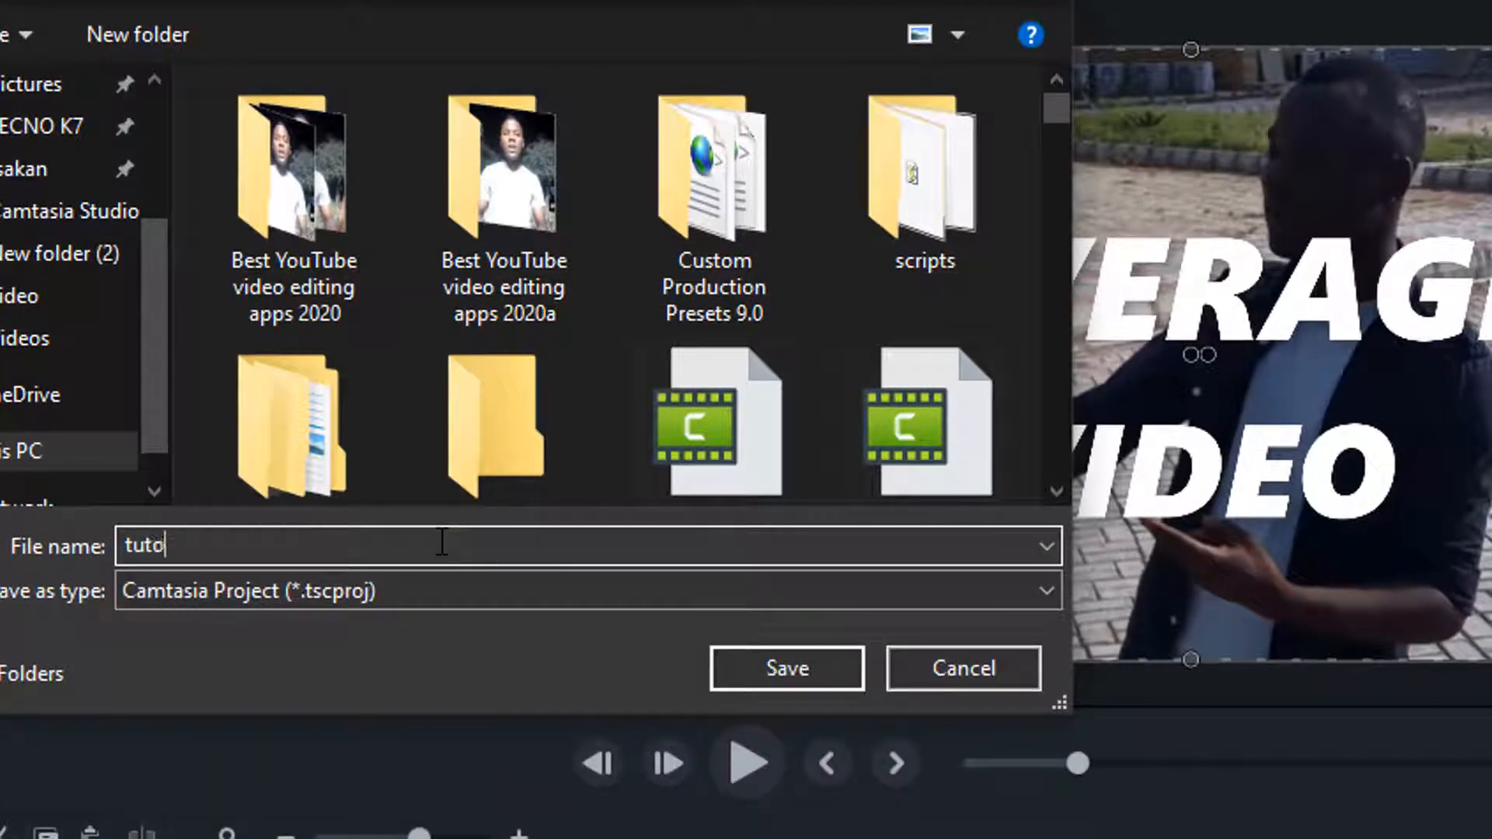
text(rial)
key(Return)
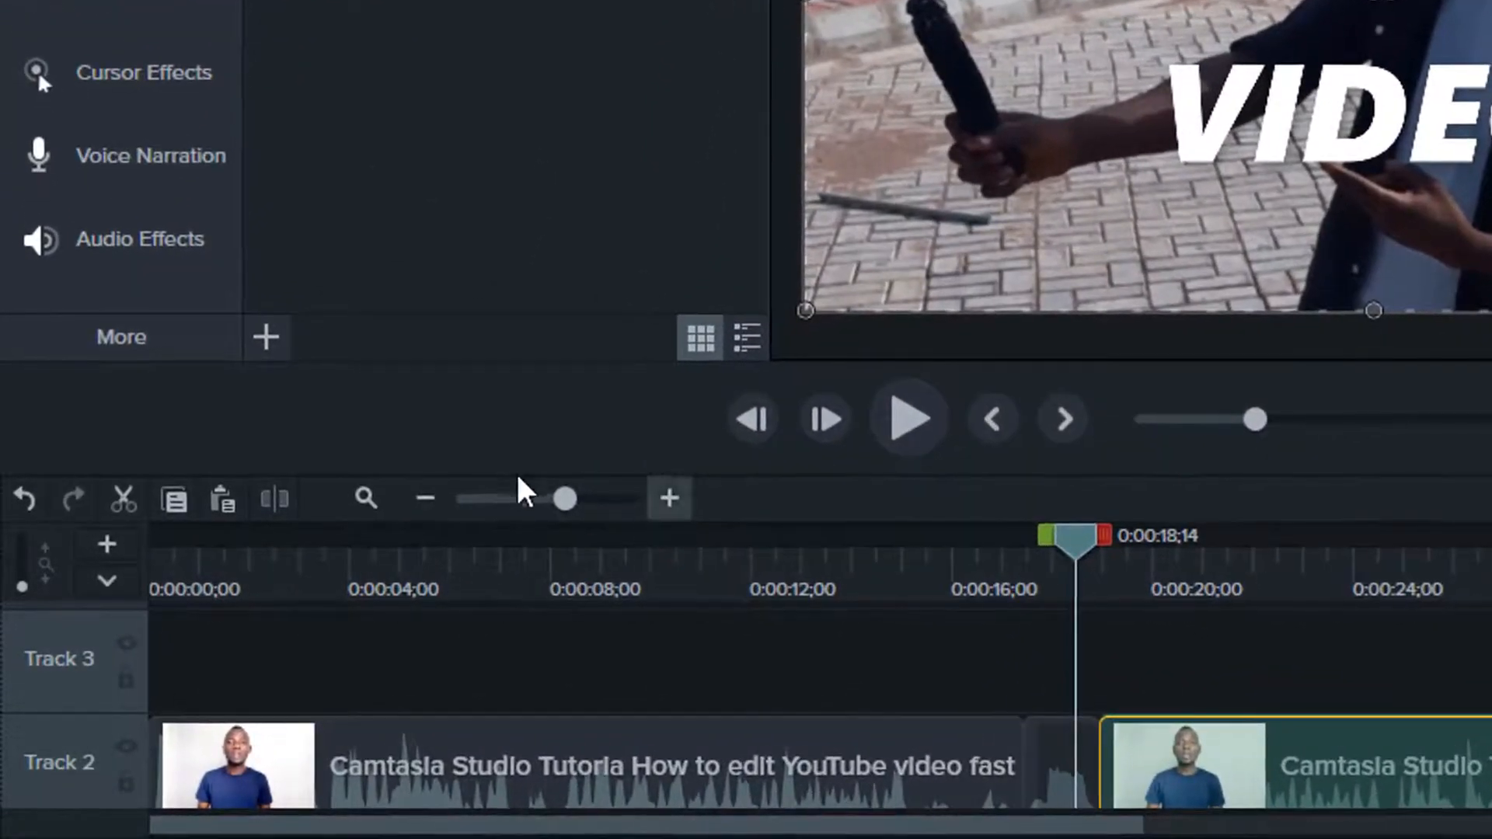
Step: Enlarge the timeline scale and split the talking-head segment after the intro at 0:00:19;13
click(663, 507)
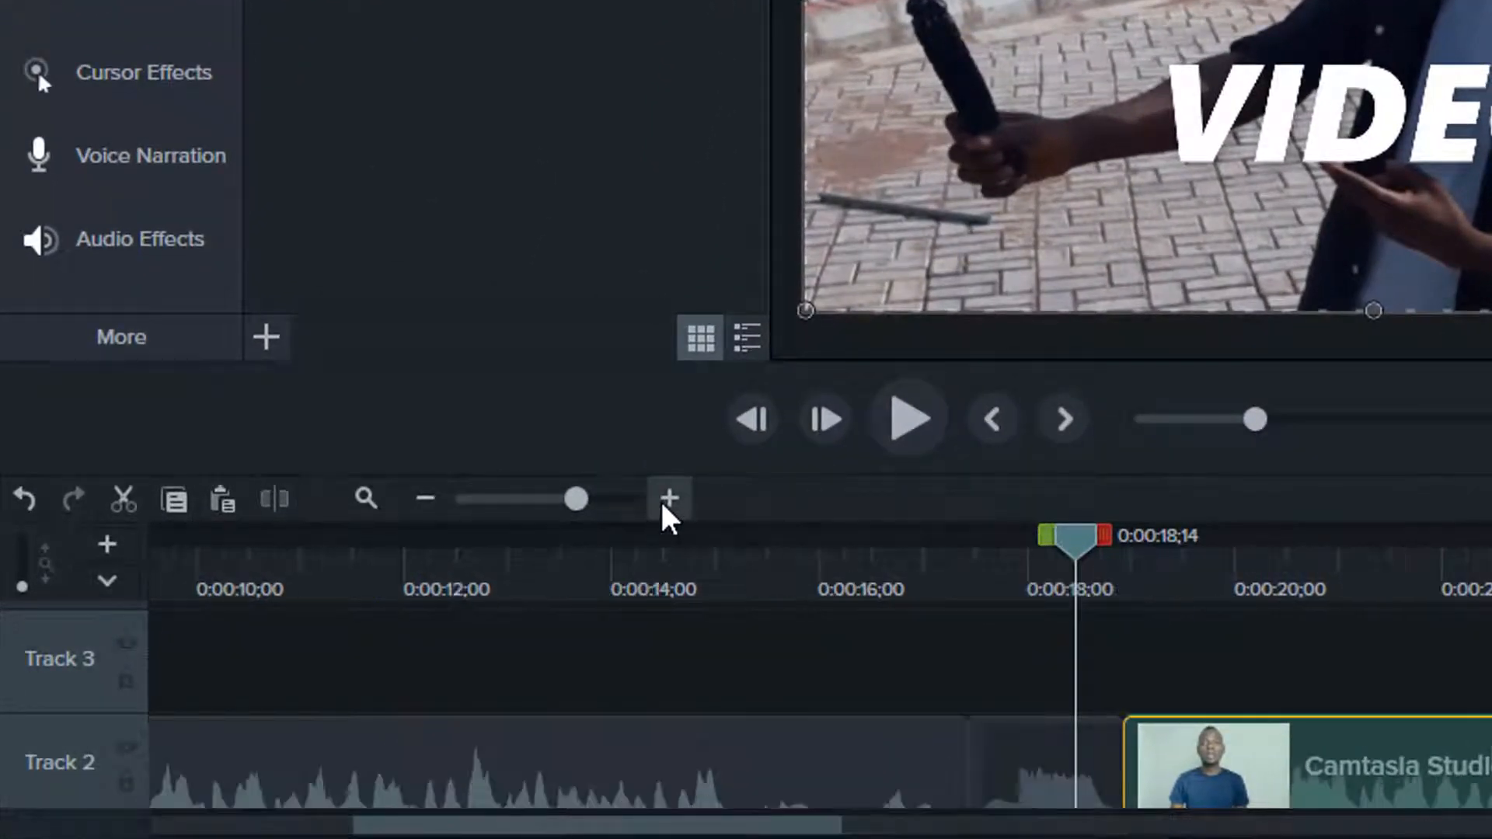
click(662, 507)
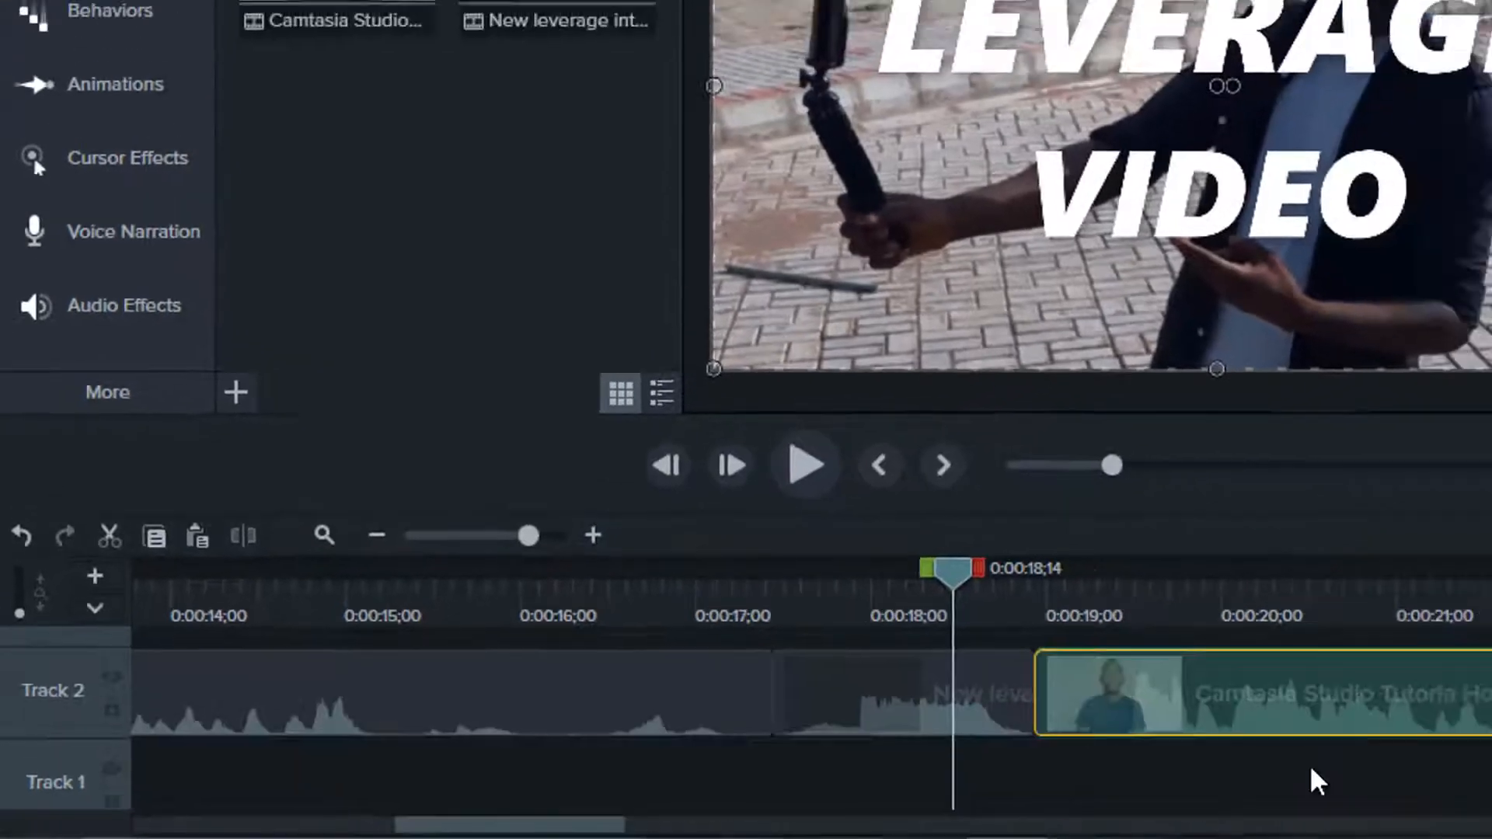
drag(953, 576, 1187, 594)
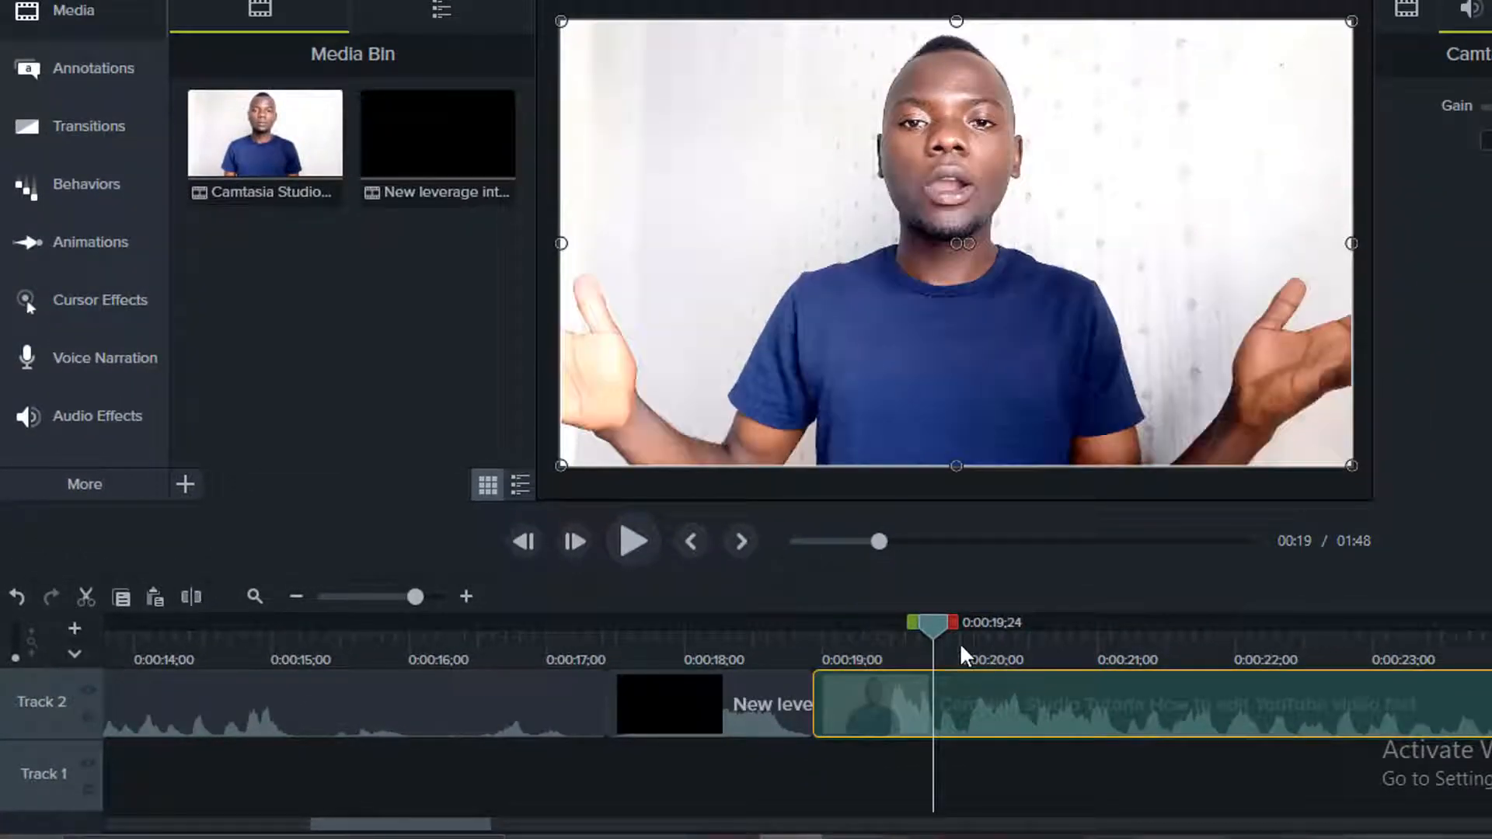
drag(959, 642, 883, 634)
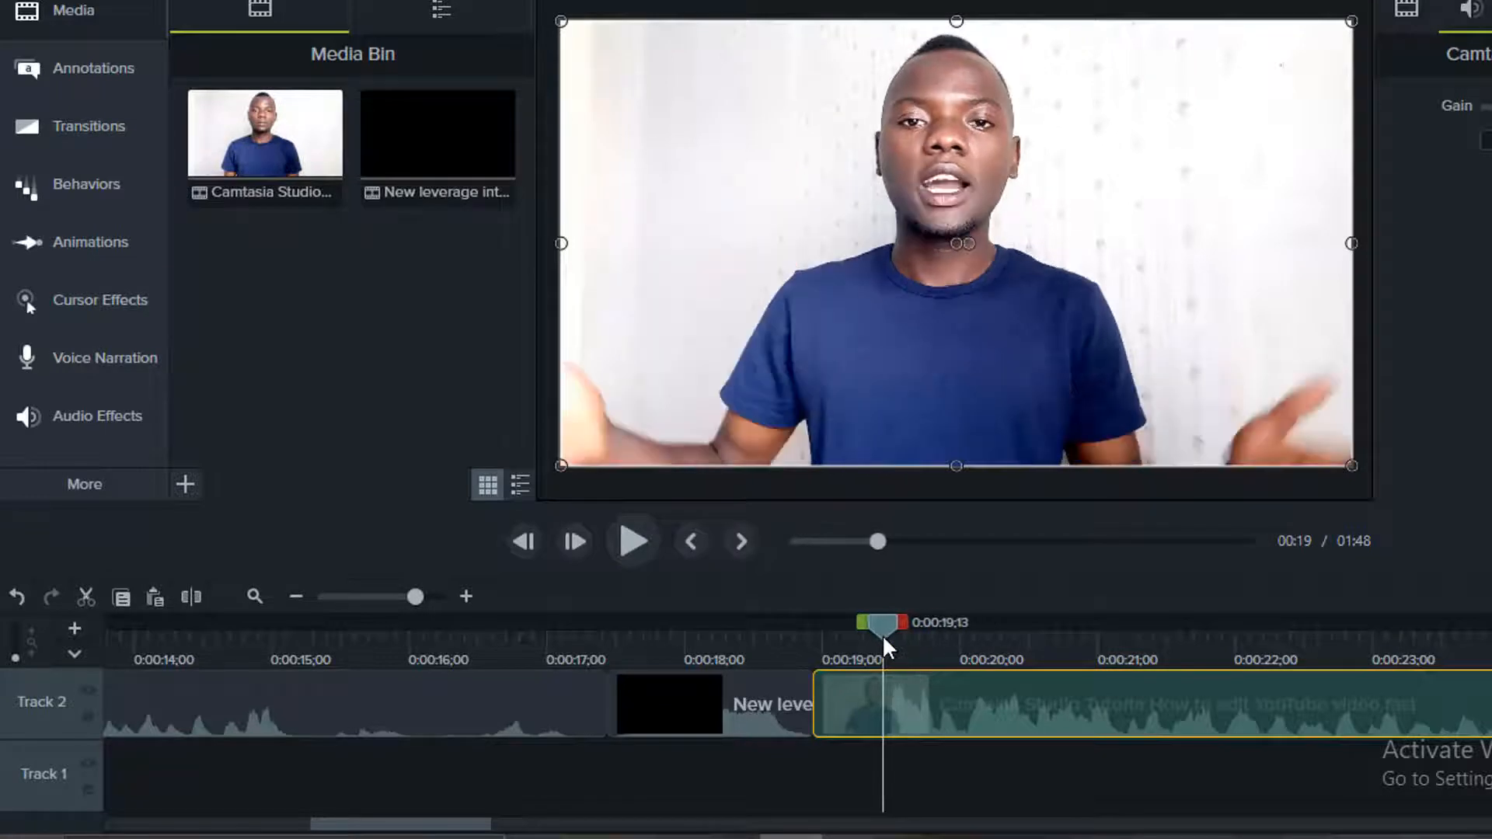
key(s)
Step: Delete the short piece between the intro and the split, and move the remaining segment up against the intro
click(855, 697)
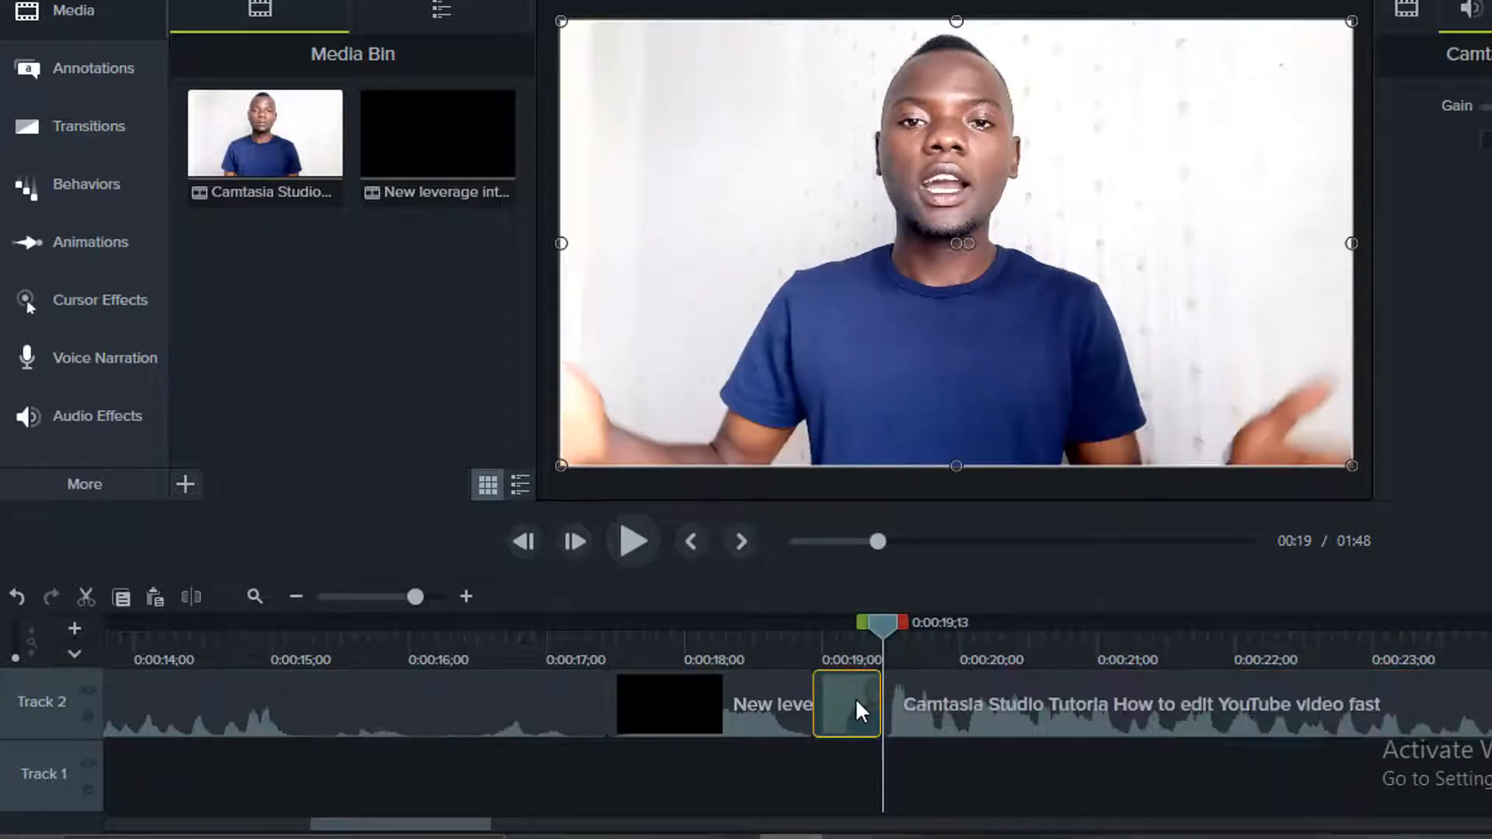
key(Delete)
drag(892, 701, 869, 702)
Step: Play the segment after the intro and examine the waveform around 0:00:28 to 0:00:31 for unwanted parts
key(space)
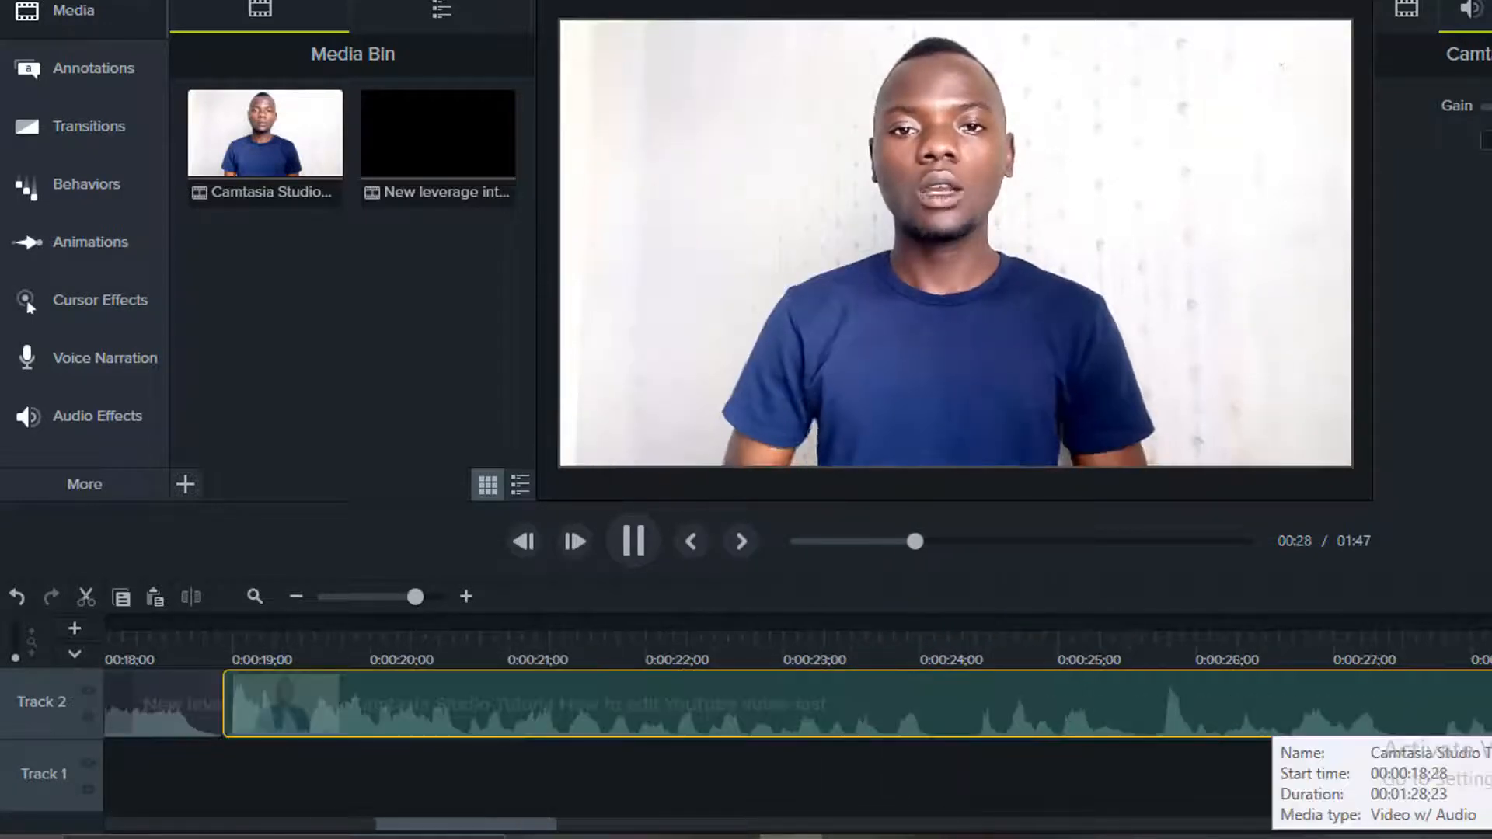
key(space)
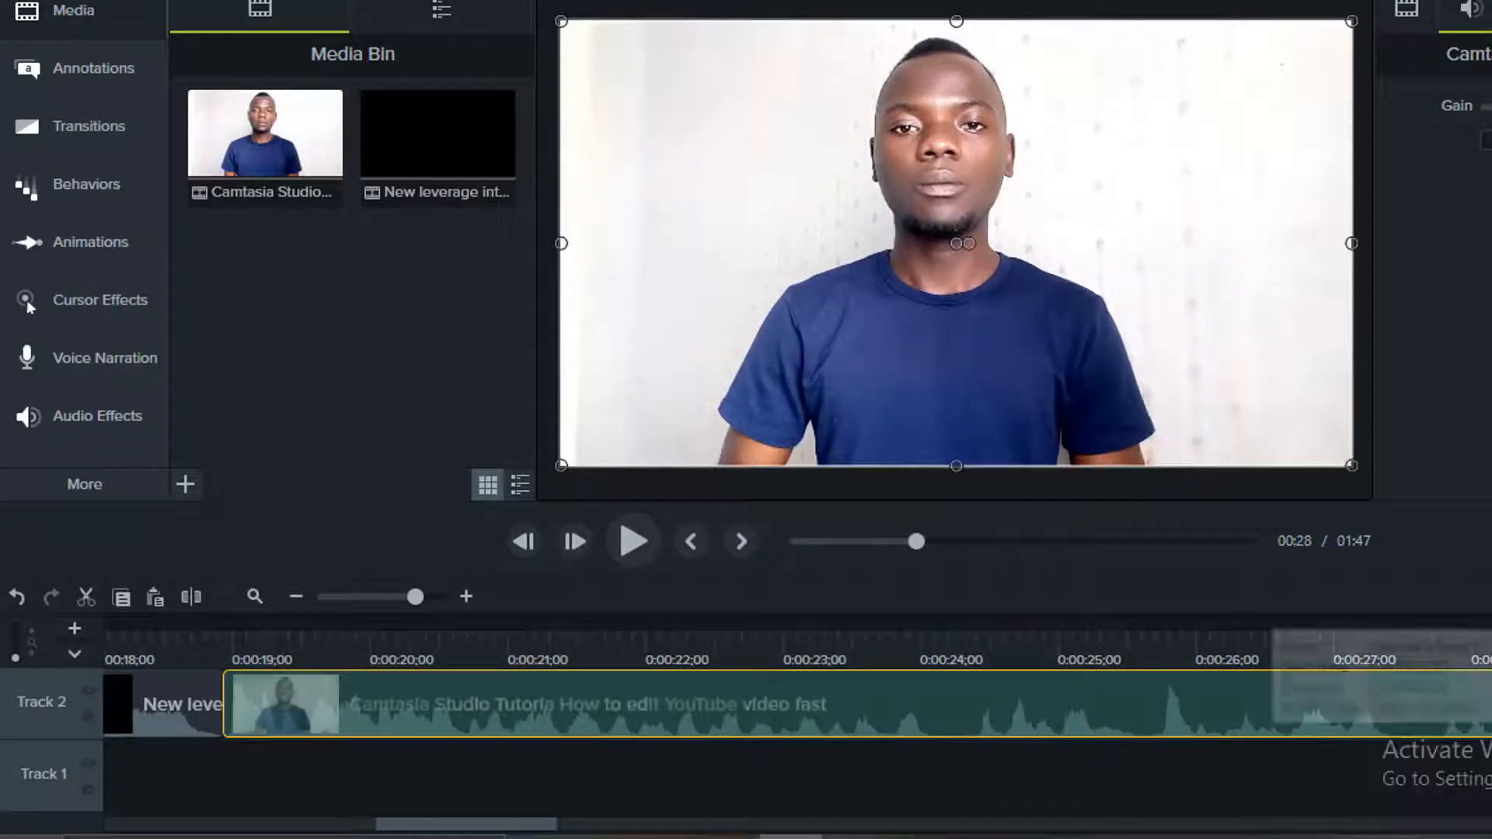
click(280, 629)
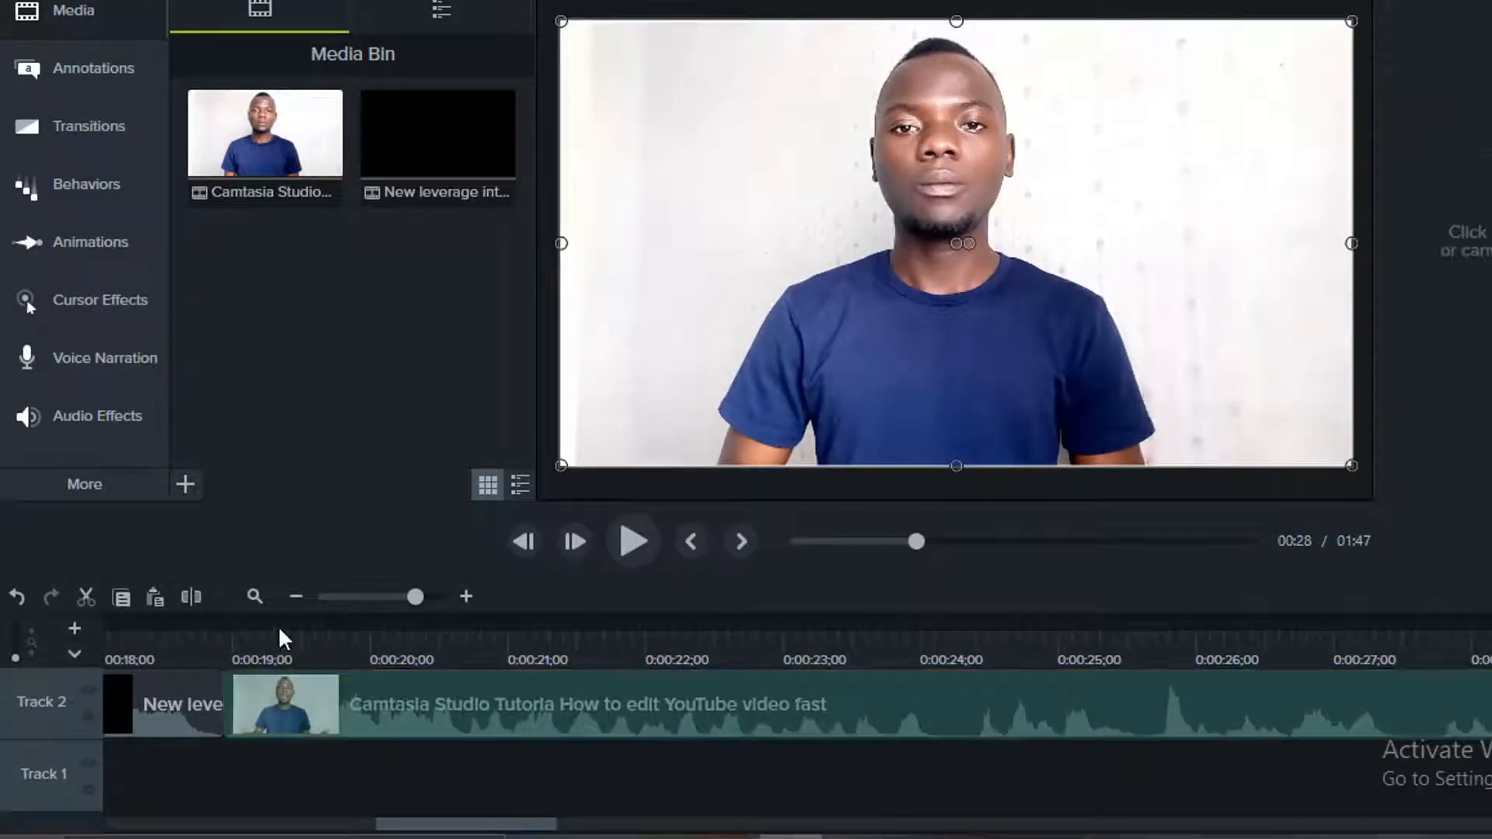
click(296, 596)
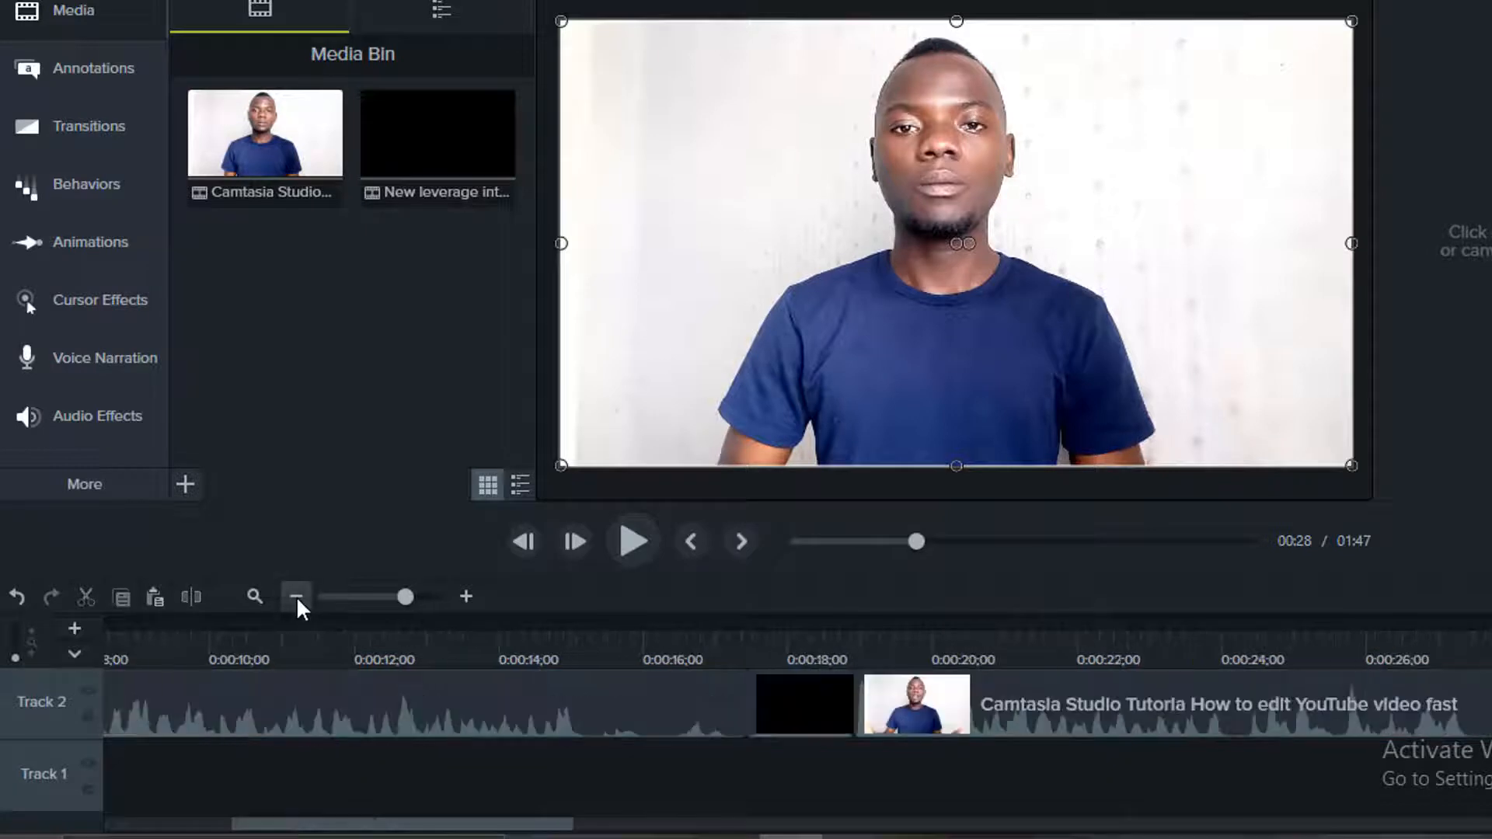
click(467, 597)
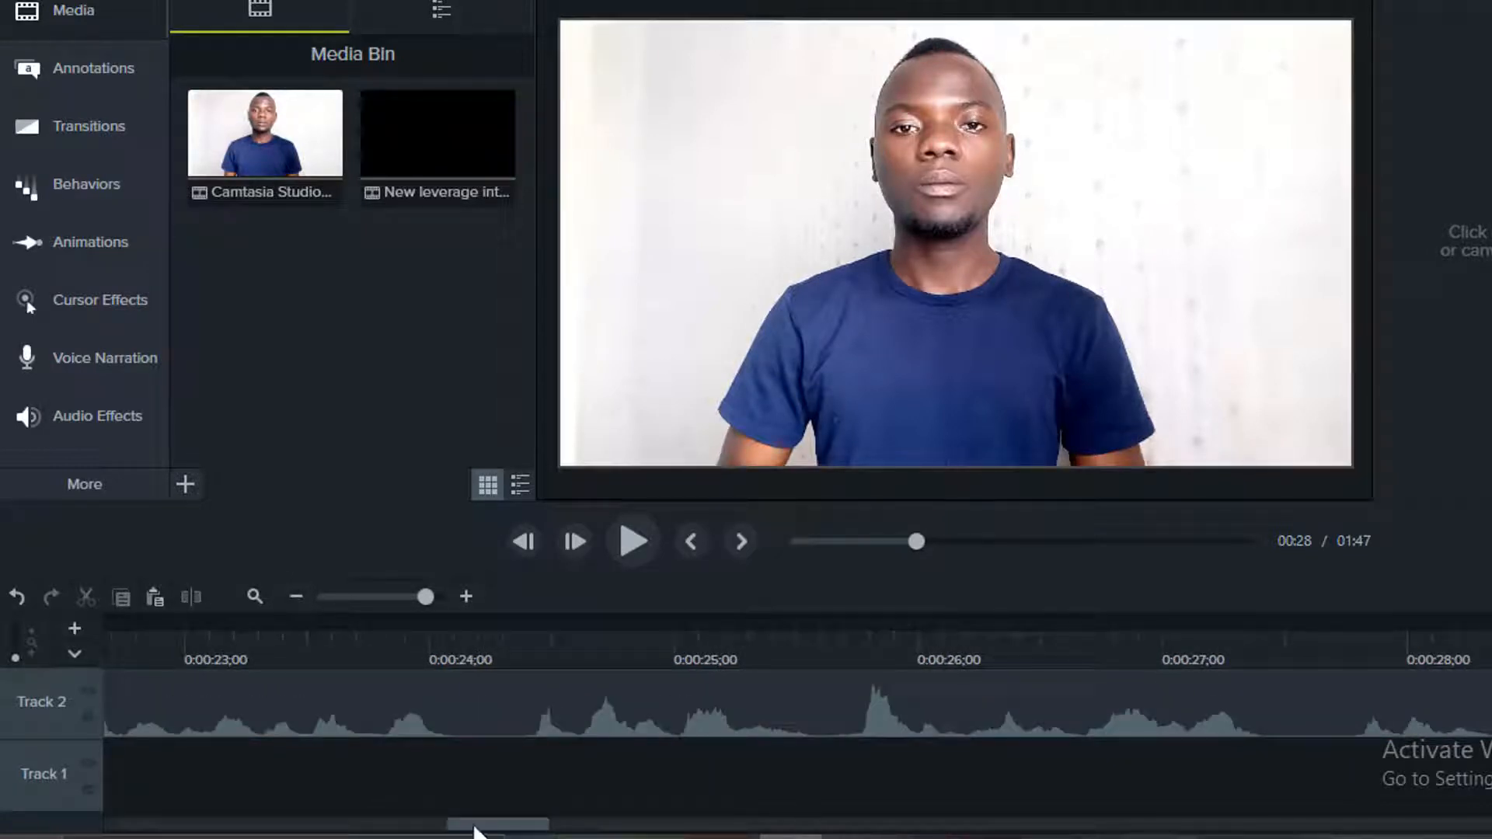
drag(476, 829, 520, 826)
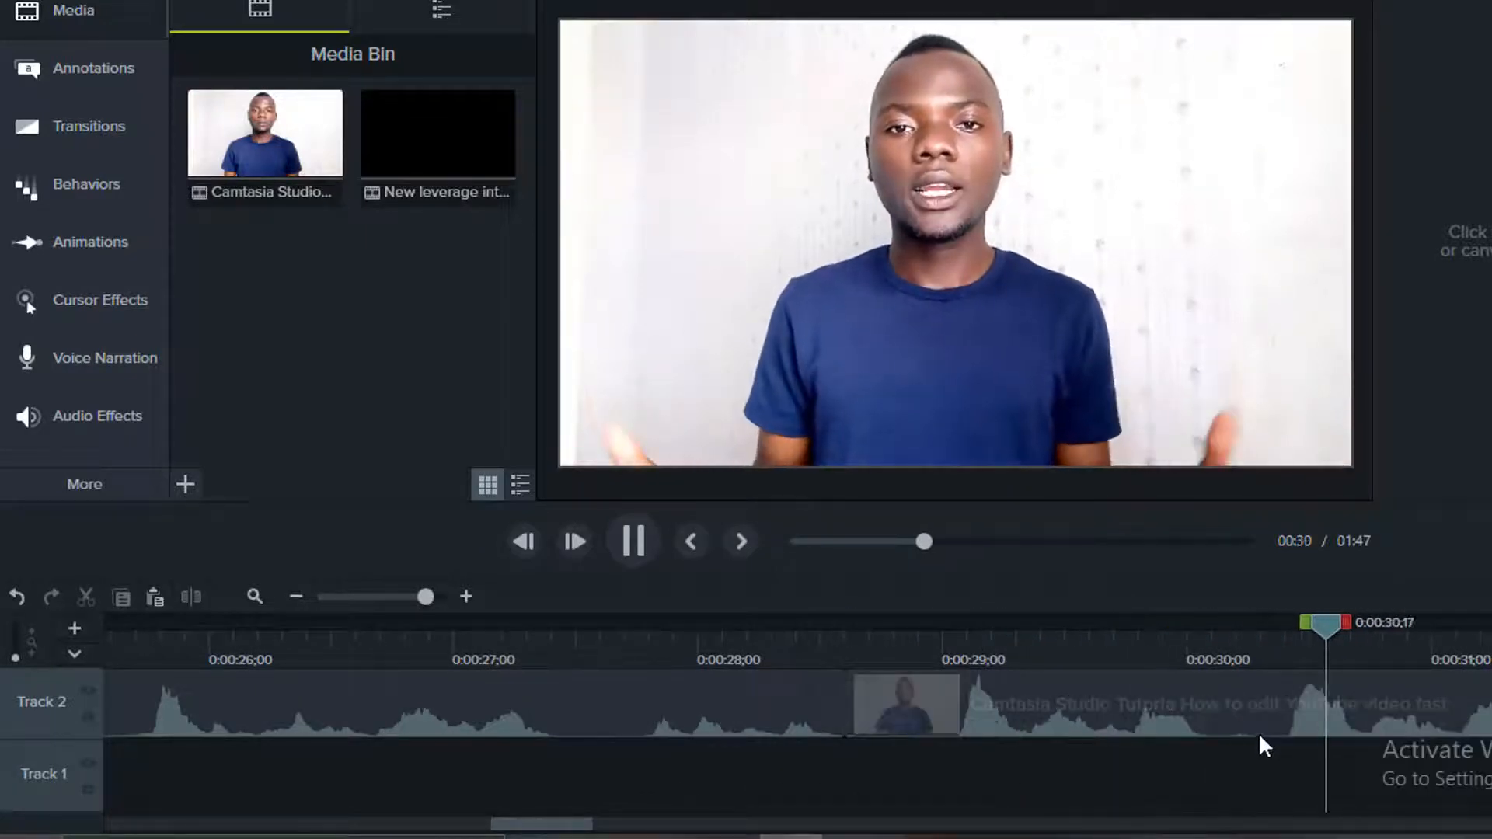
key(space)
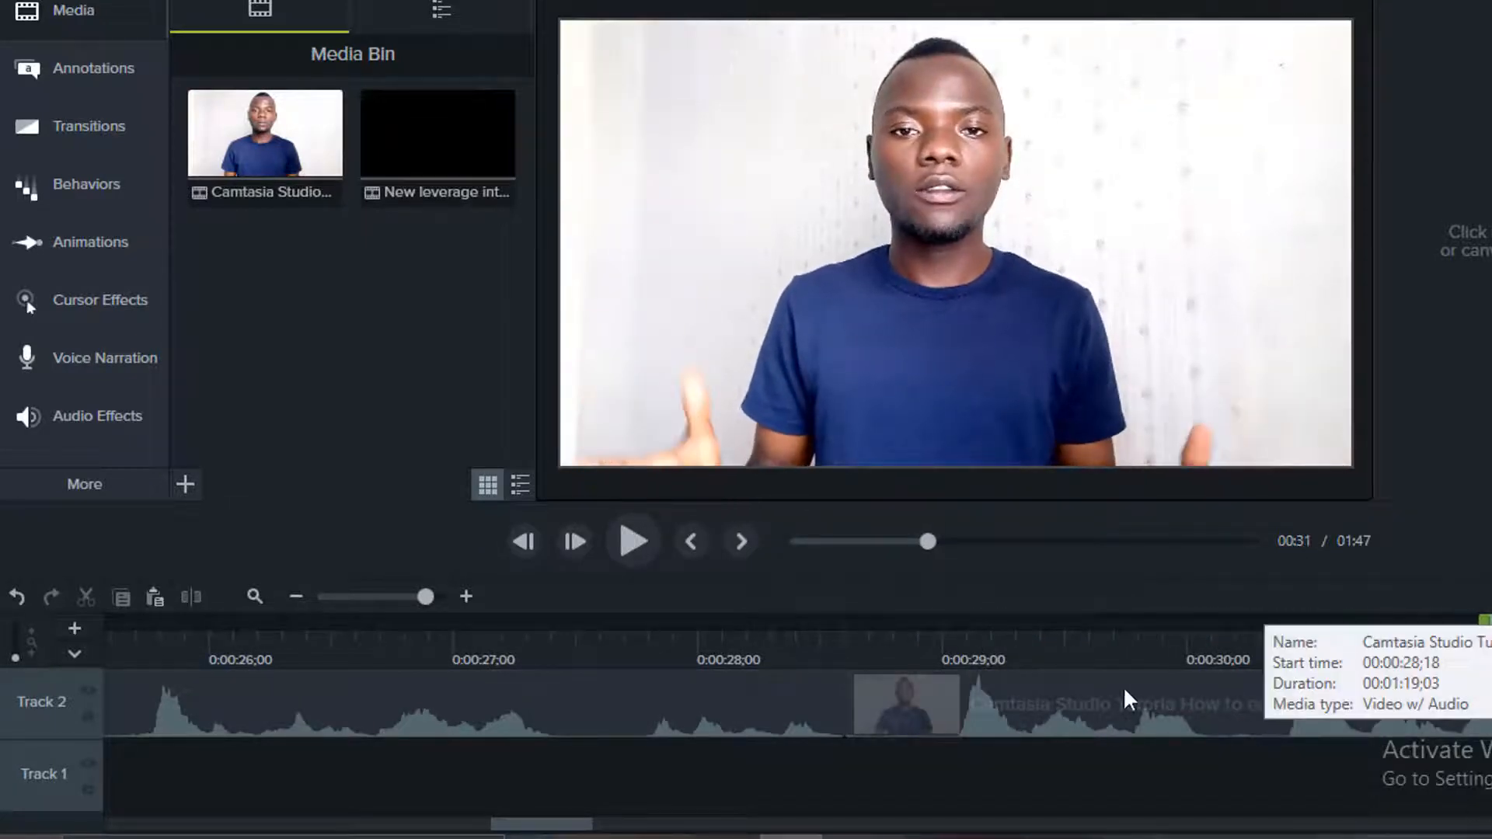
Step: Select the timeline range of the segment after the intro from 0:00:28;27 to 0:00:49;27
click(1039, 709)
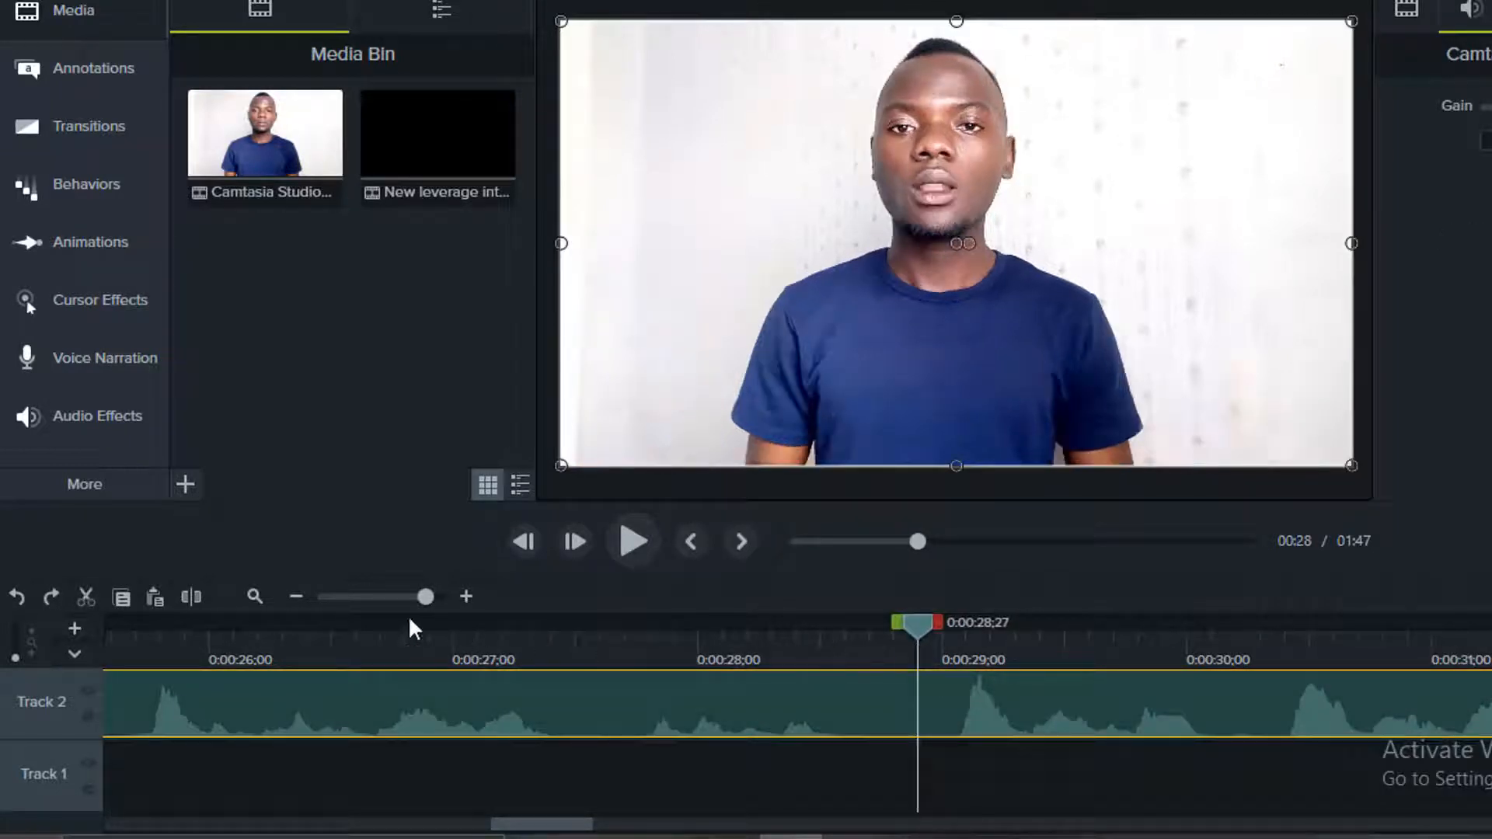
click(299, 598)
click(298, 599)
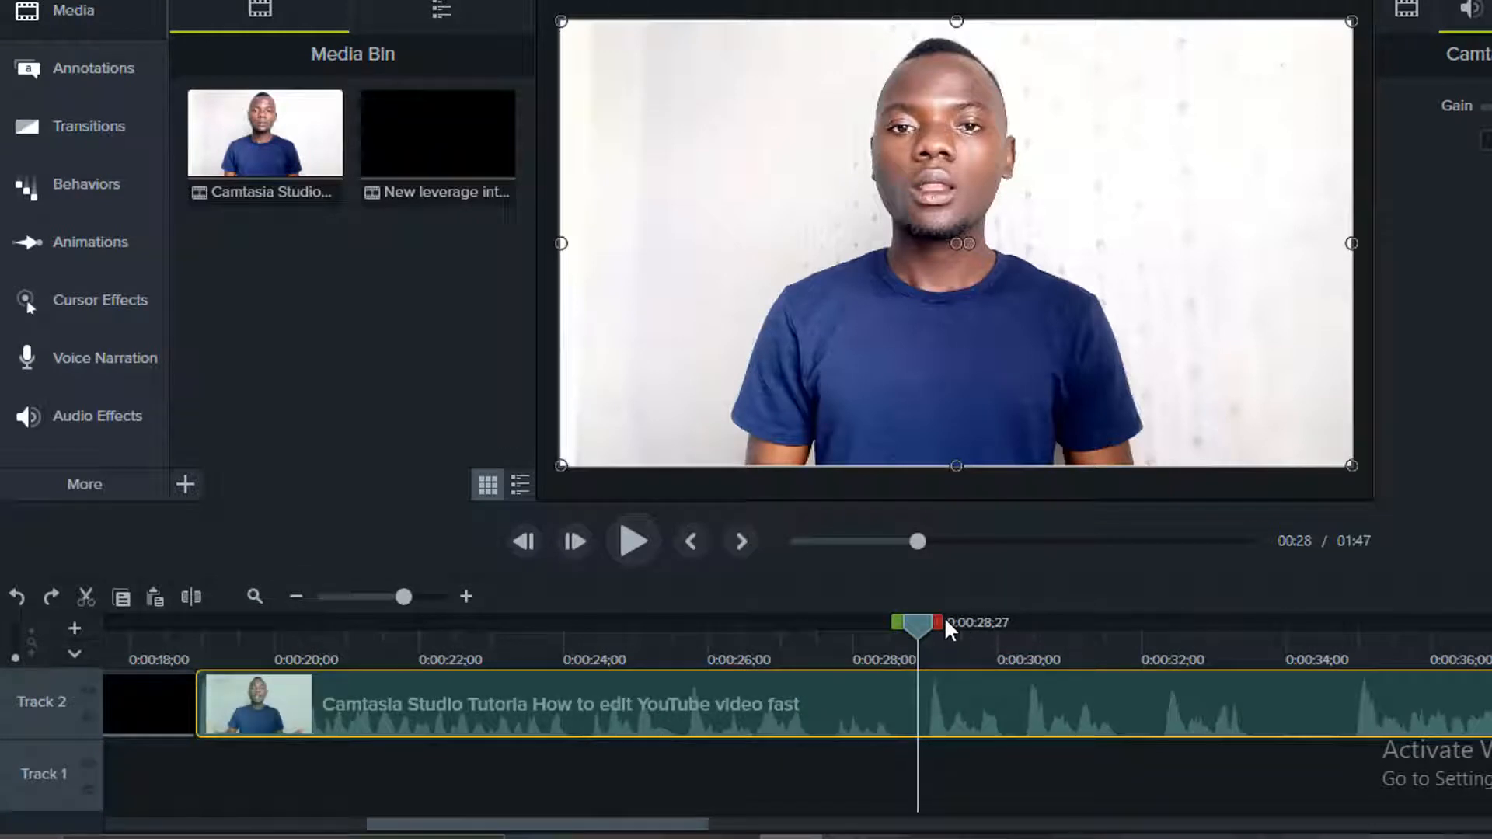
drag(939, 620, 1378, 661)
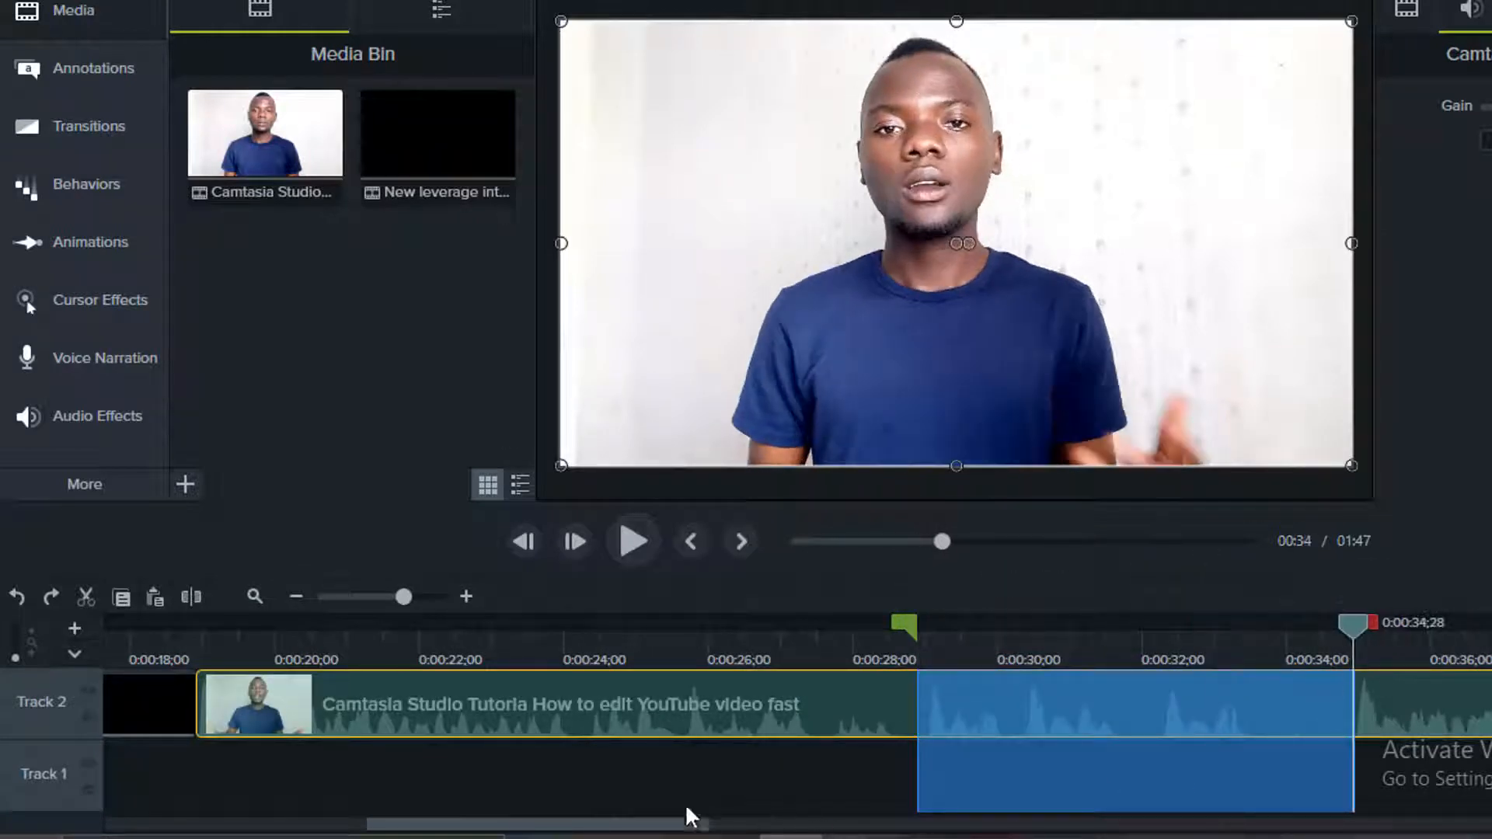
drag(665, 830, 883, 830)
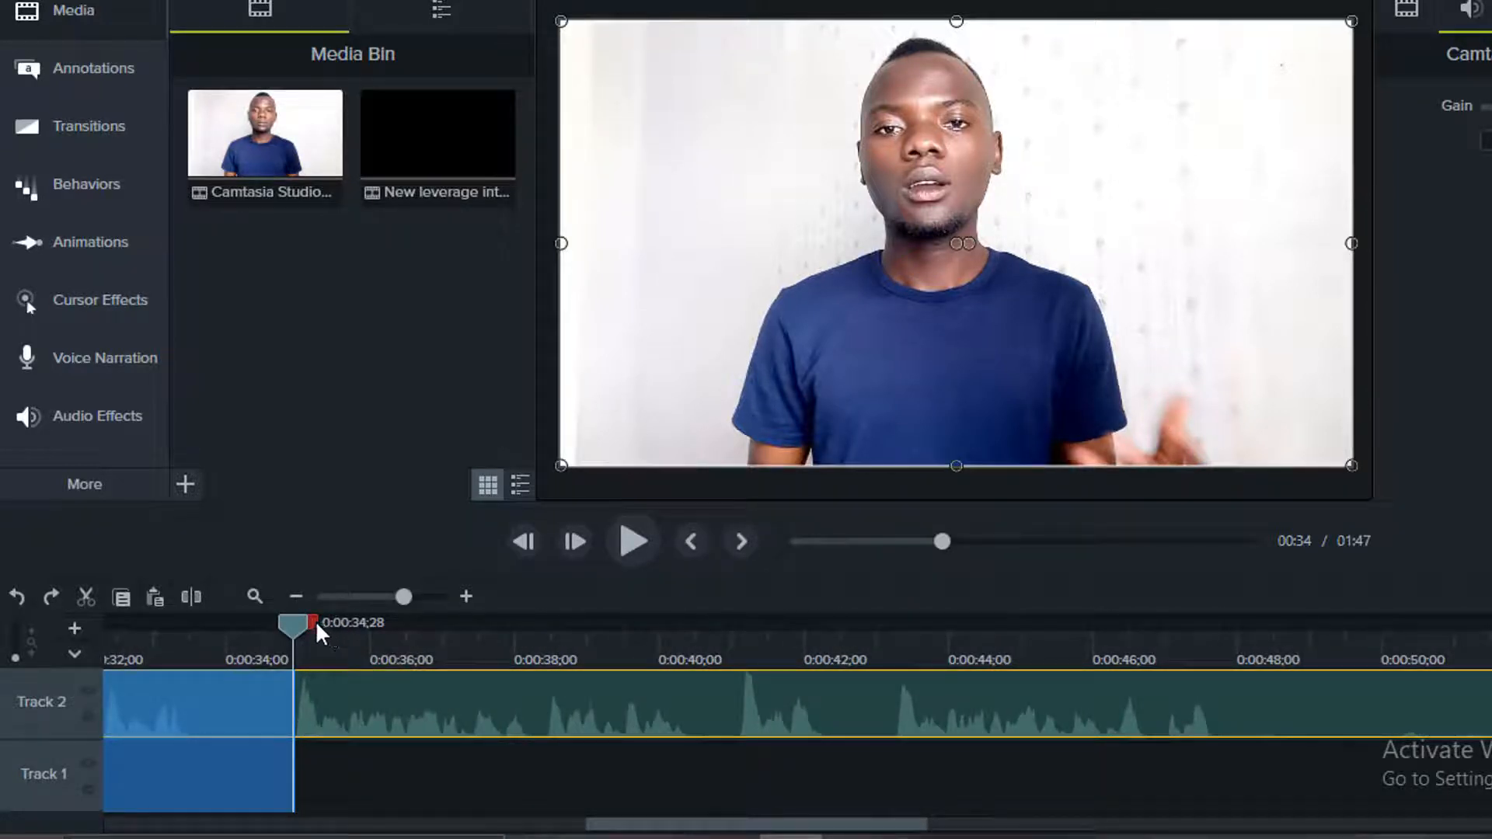
drag(315, 621, 1396, 684)
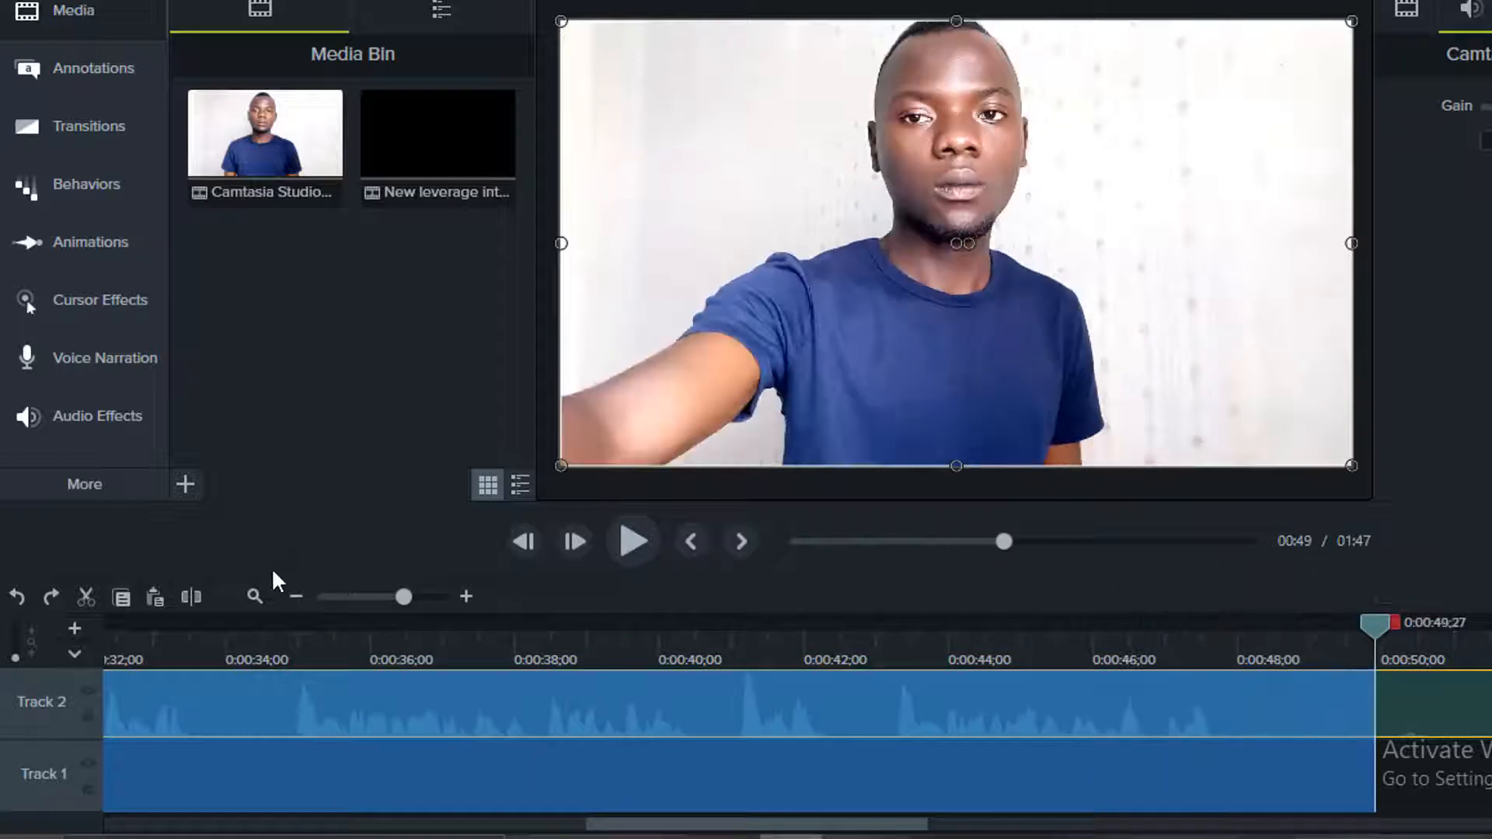
Step: Play around 0:01:05 to locate the end of the unwanted part and extend the selection's end to 0:01:05;00
click(306, 595)
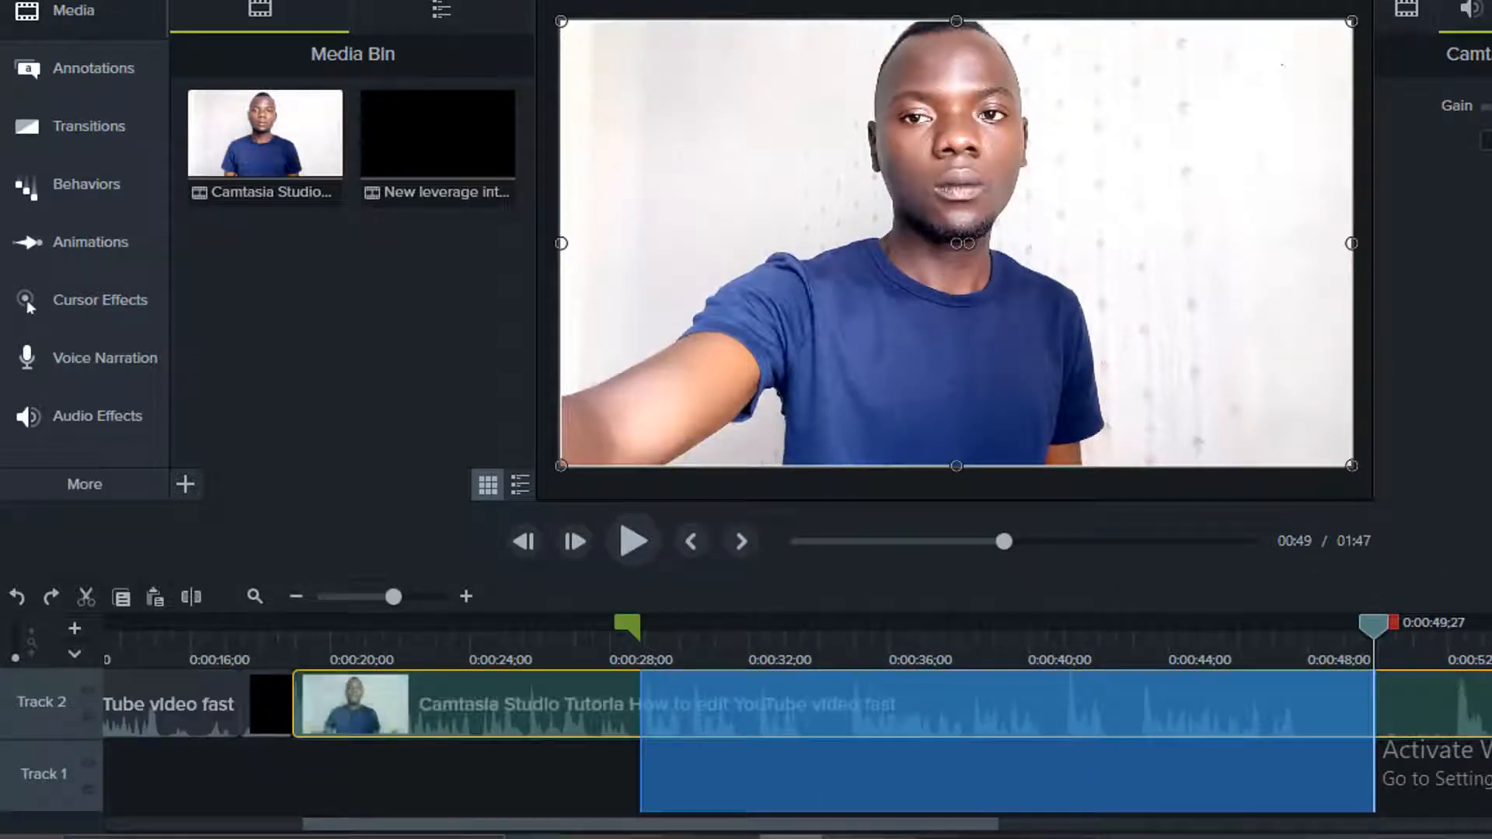
drag(837, 828, 1147, 828)
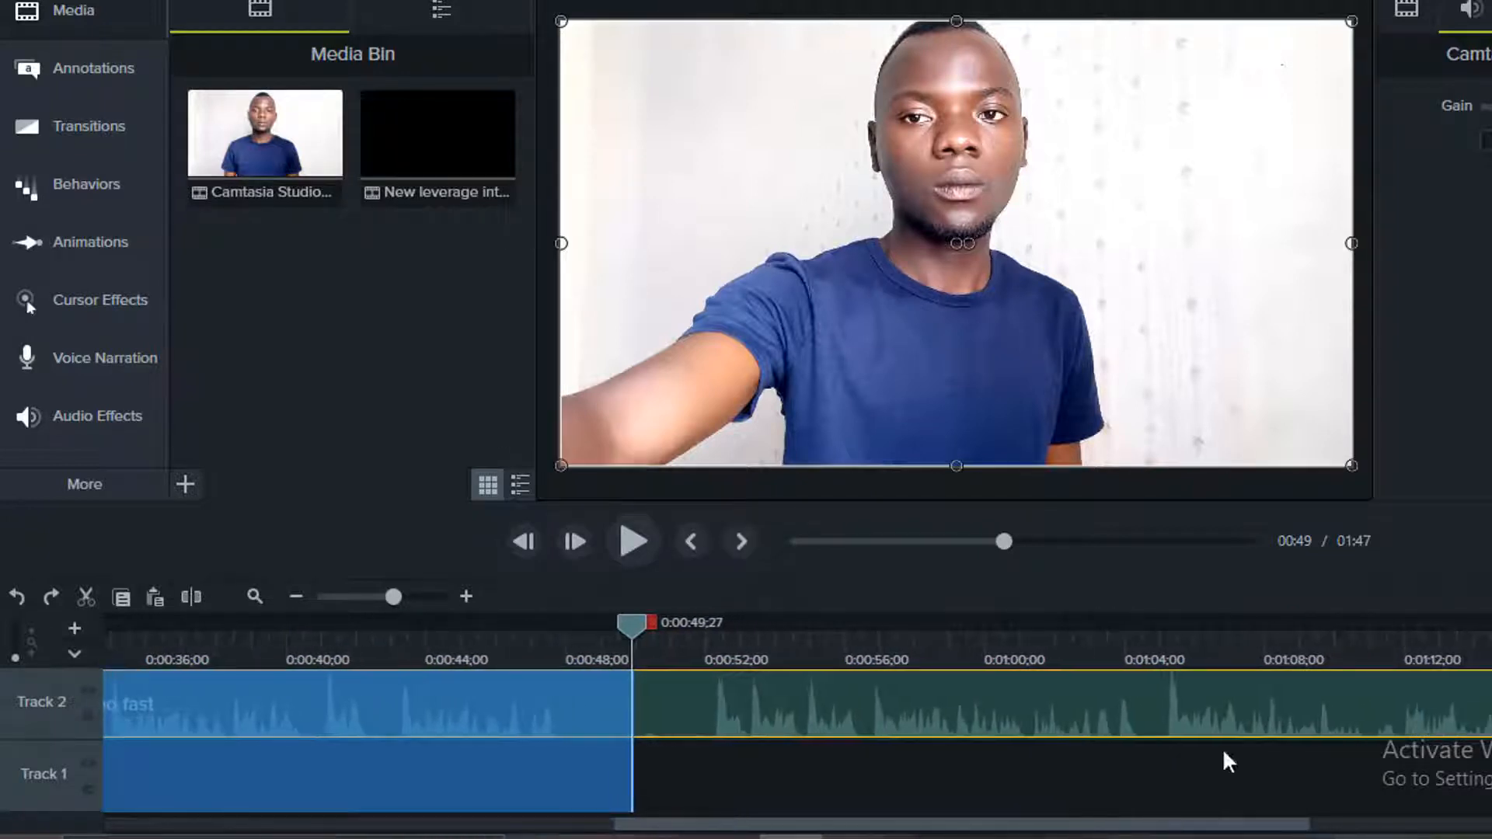
click(1157, 641)
key(space)
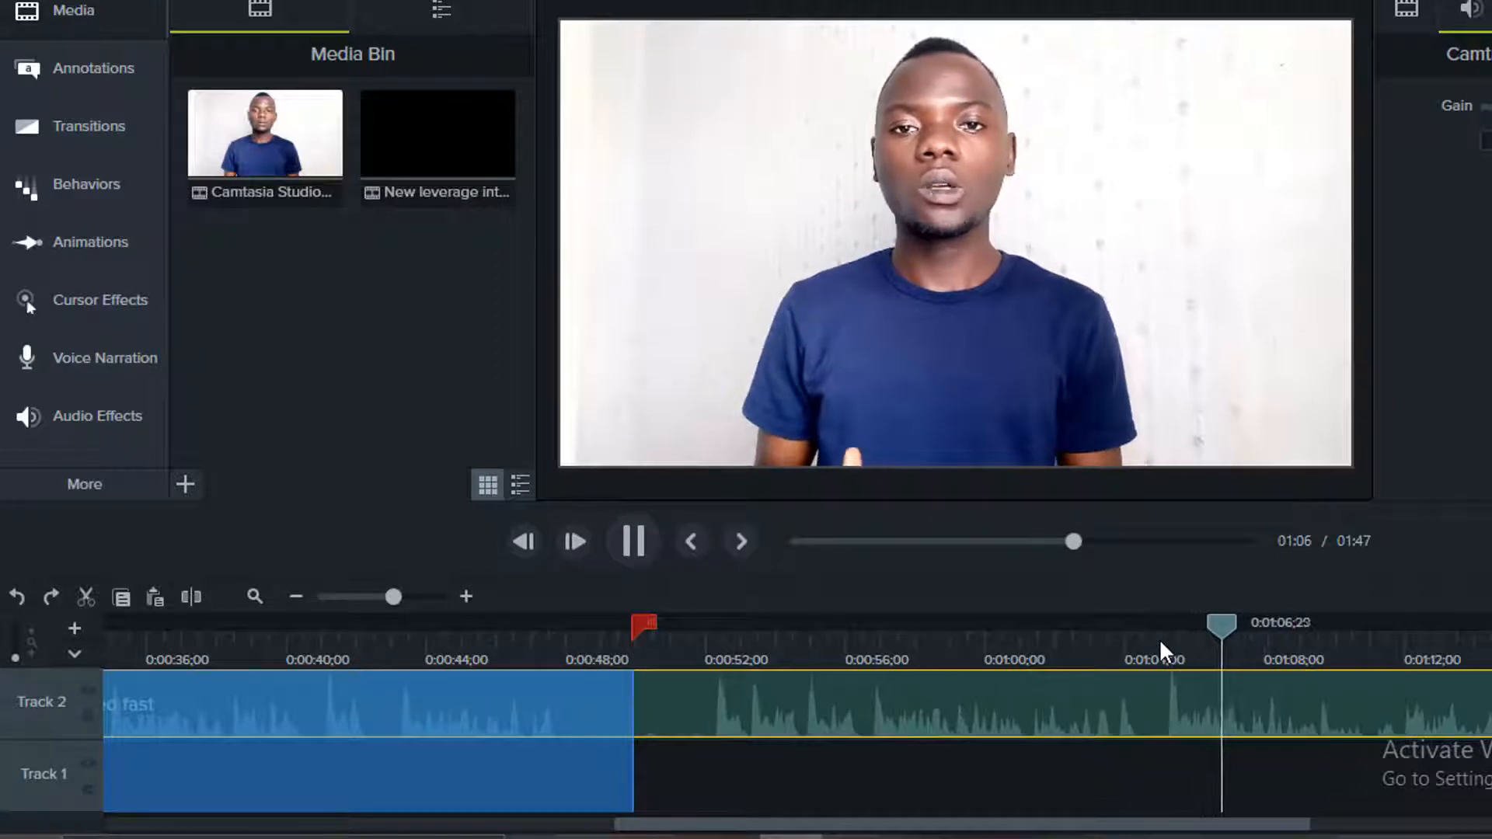
click(1159, 638)
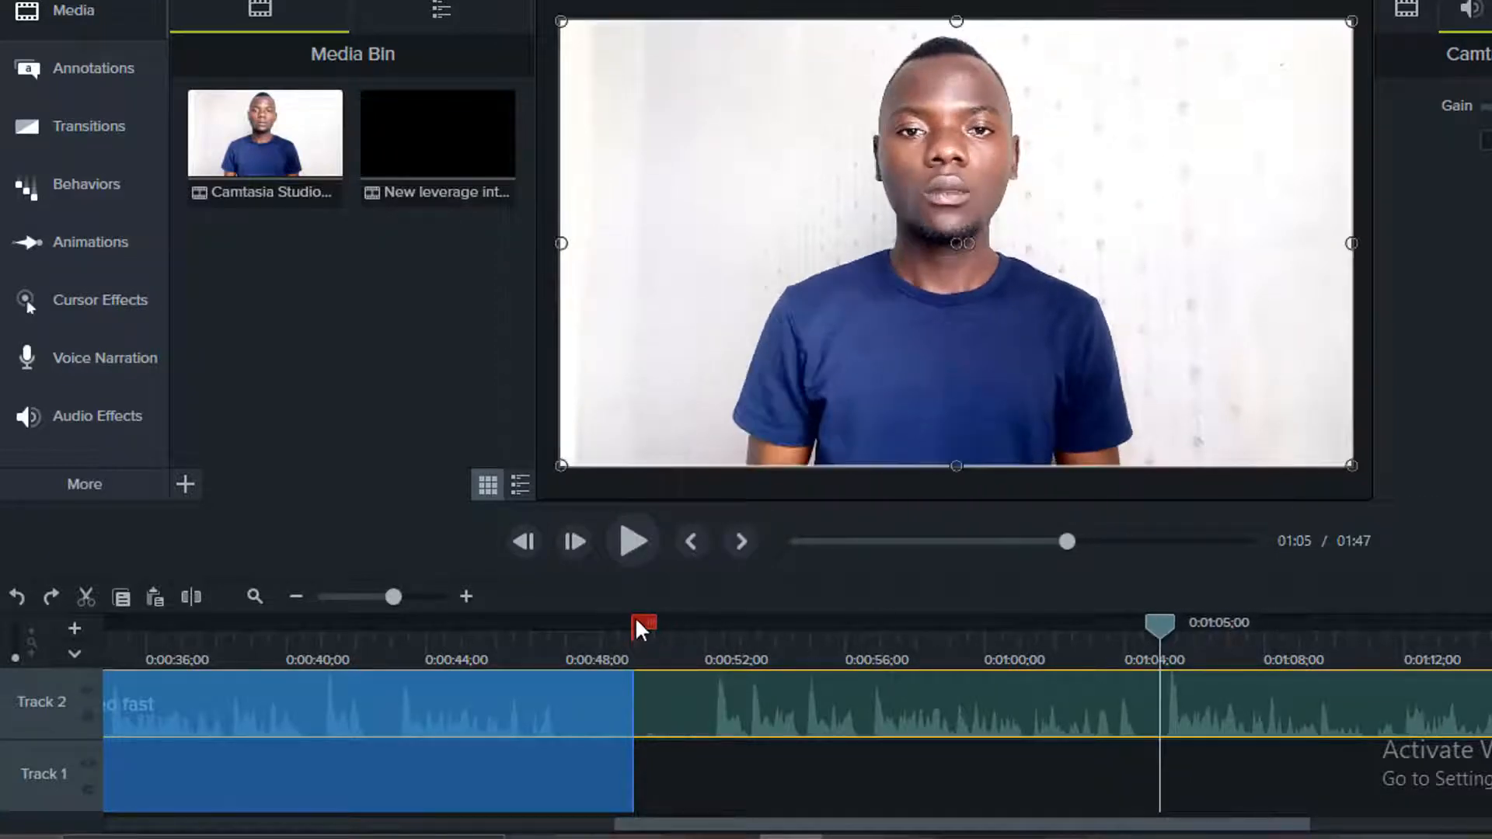
drag(636, 622, 1159, 625)
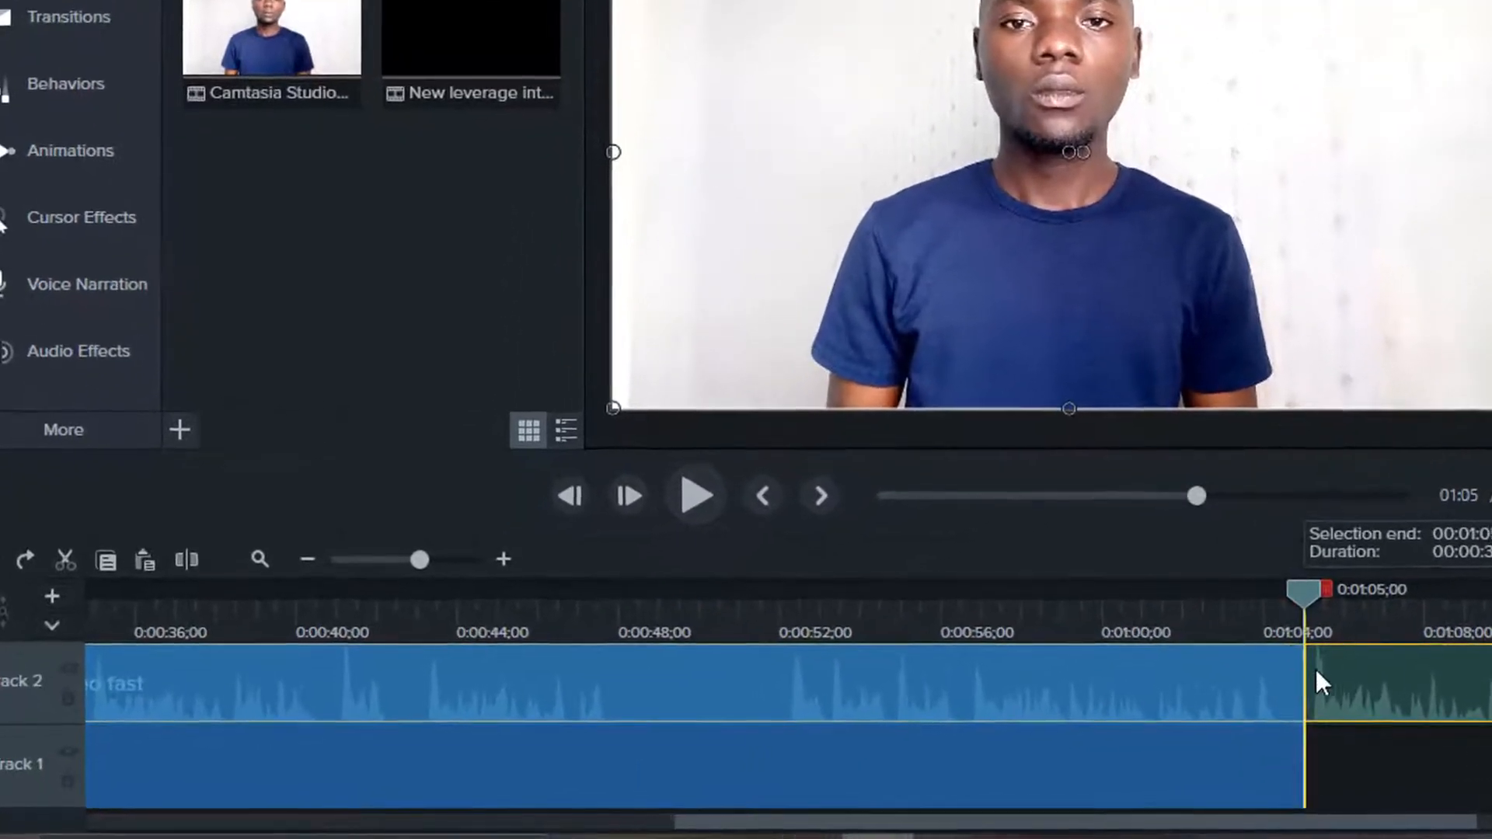
Step: Fine-tune the selection's end to 0:01:05;07 at a larger timeline scale and cut the selected range
click(1318, 610)
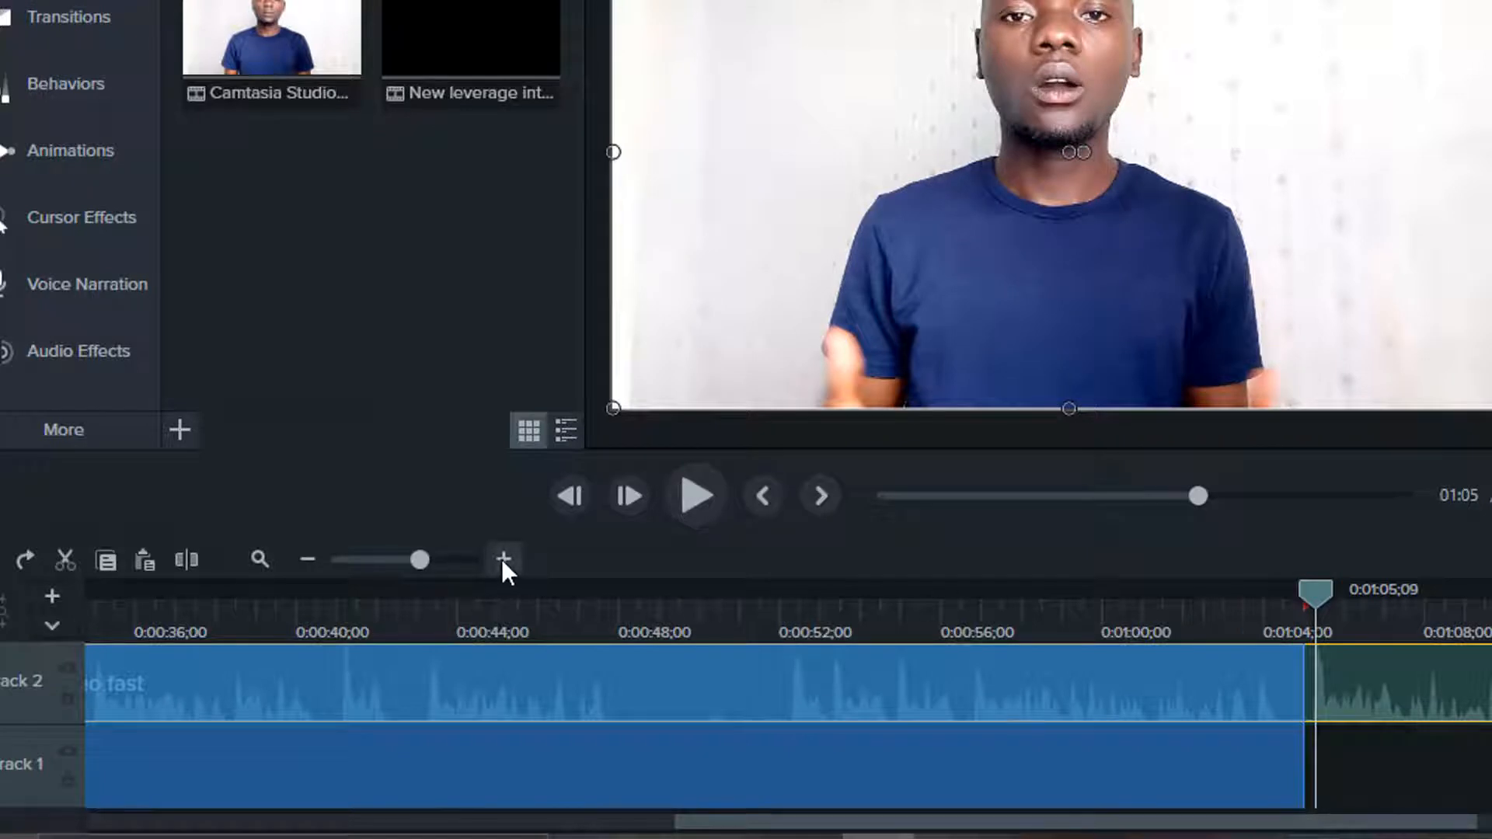
click(503, 559)
click(1308, 618)
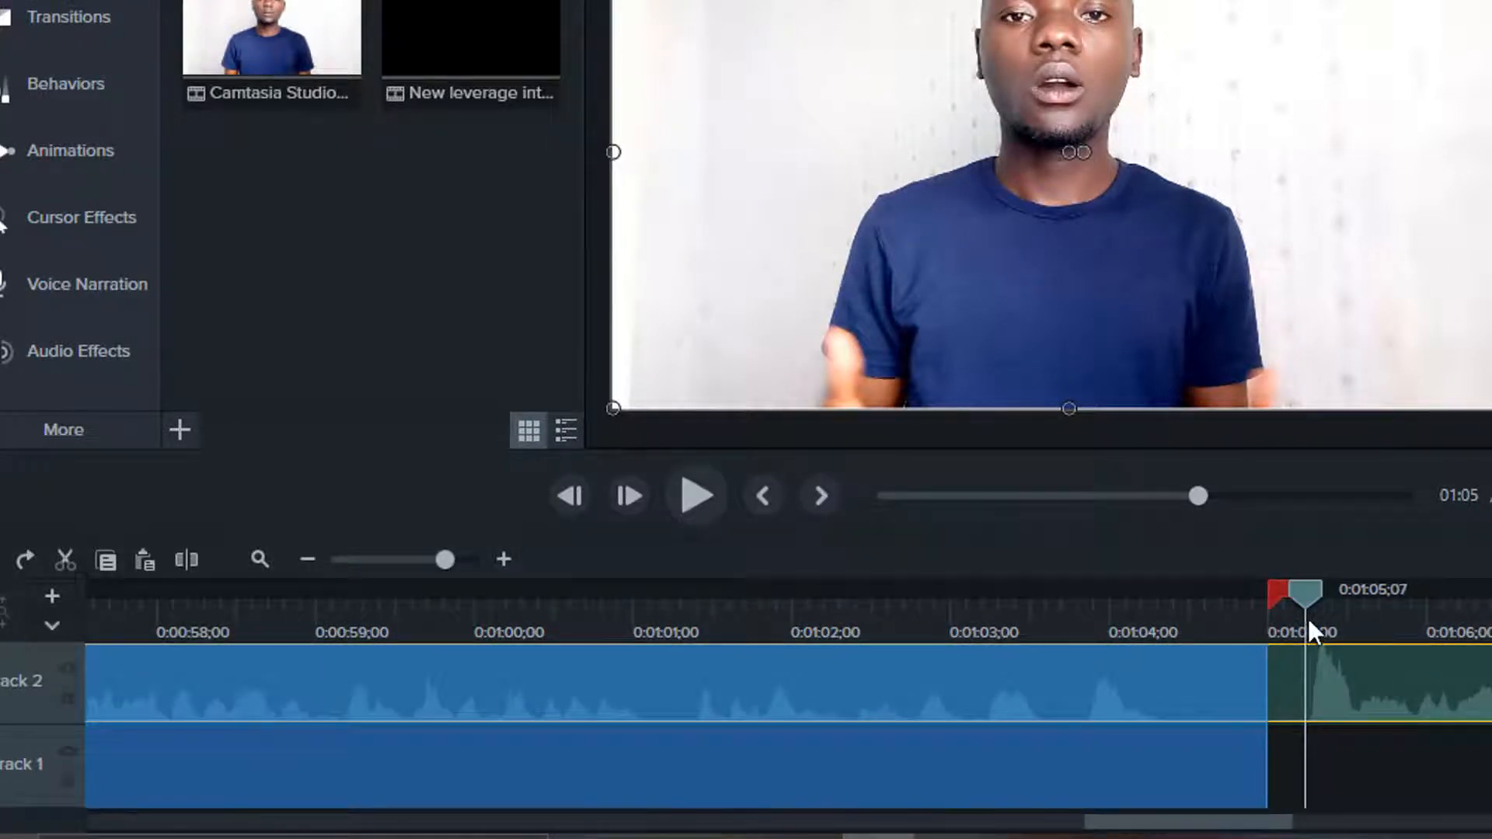
drag(1274, 600, 1303, 604)
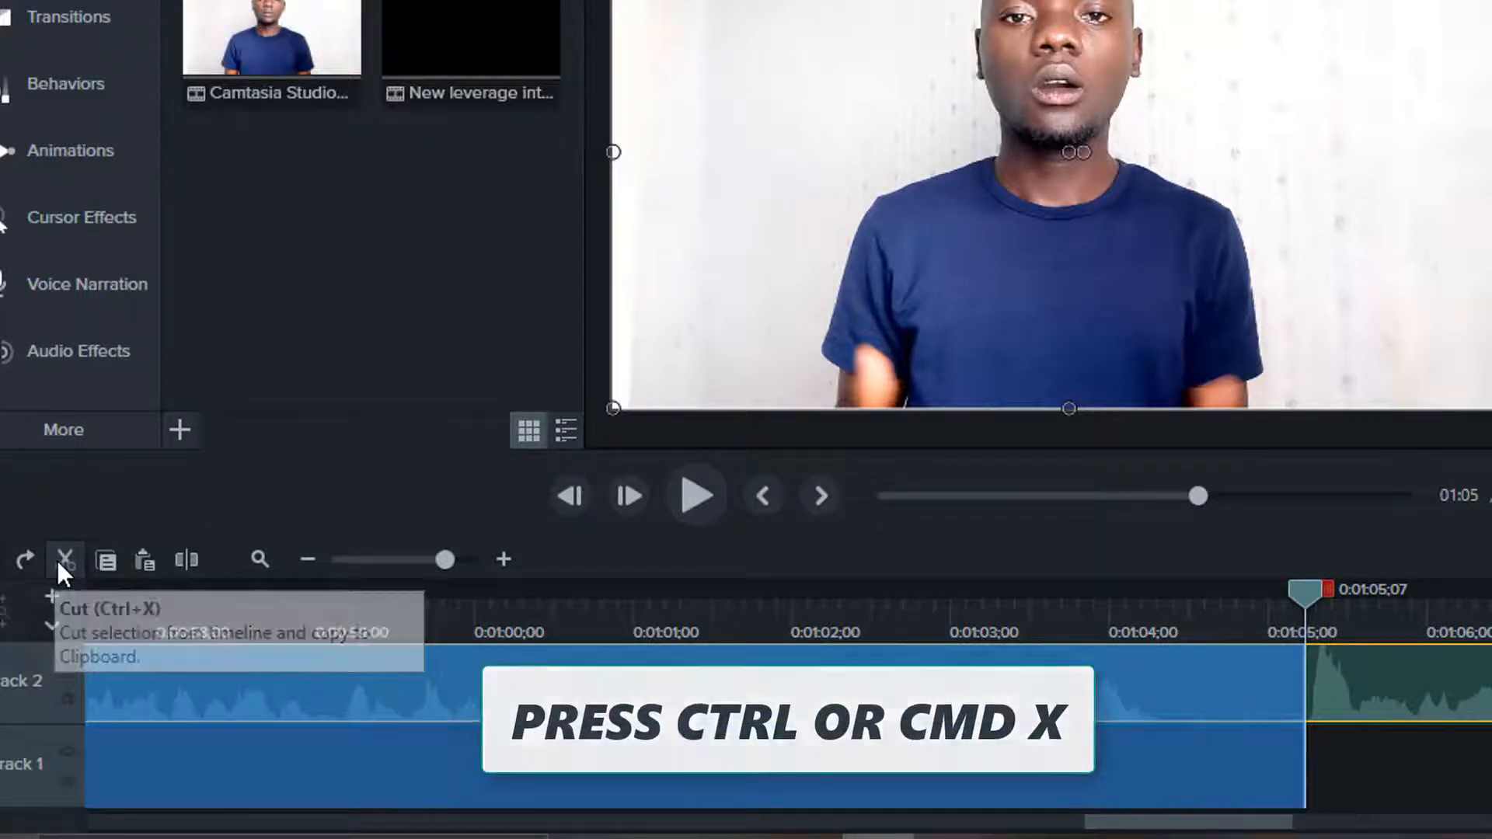
key(ctrl+x)
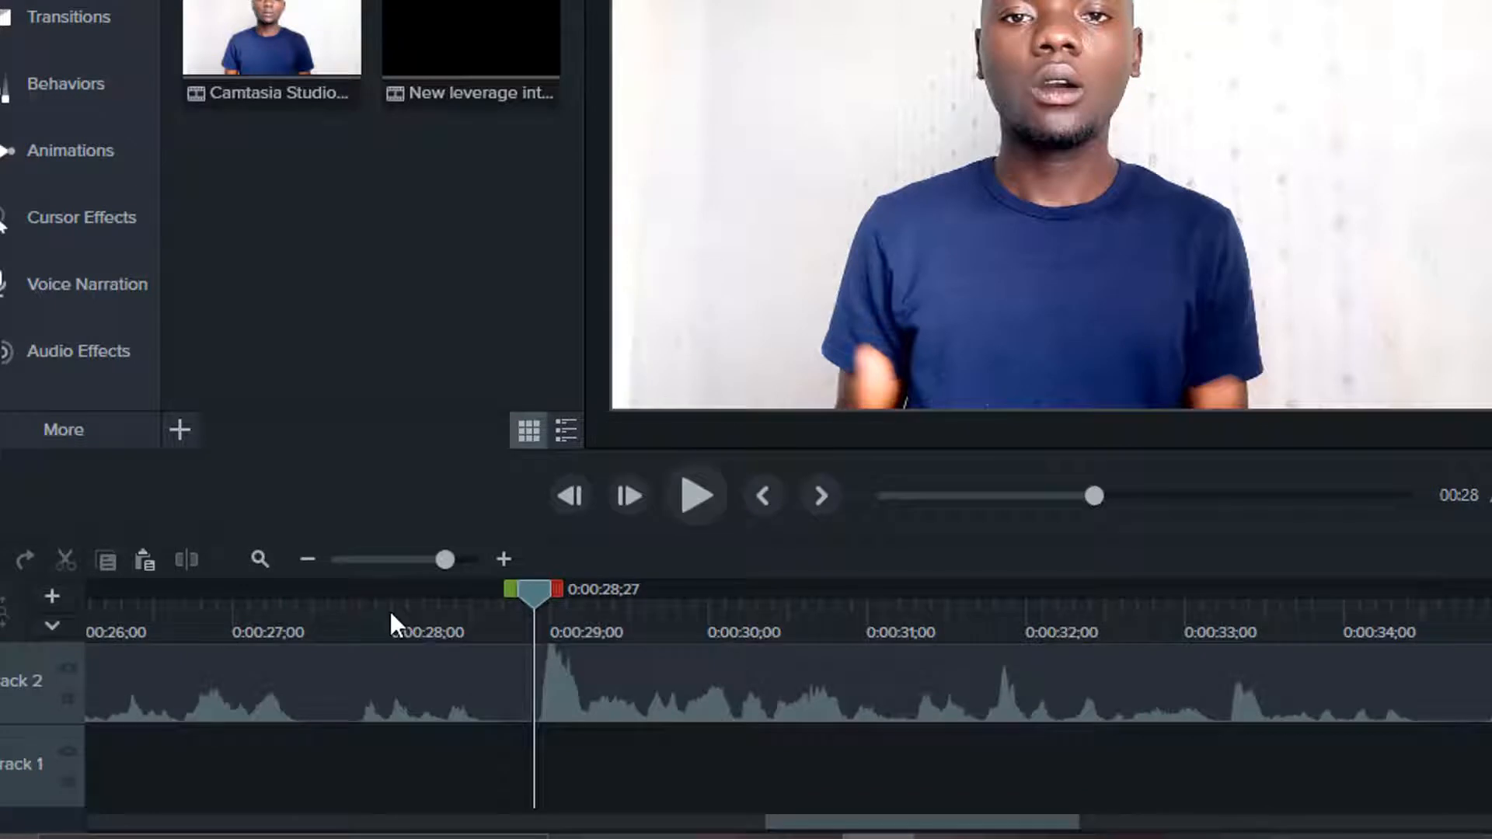
Step: Play across the join near 0:00:28;27 and undo the cut of the selected range
click(359, 632)
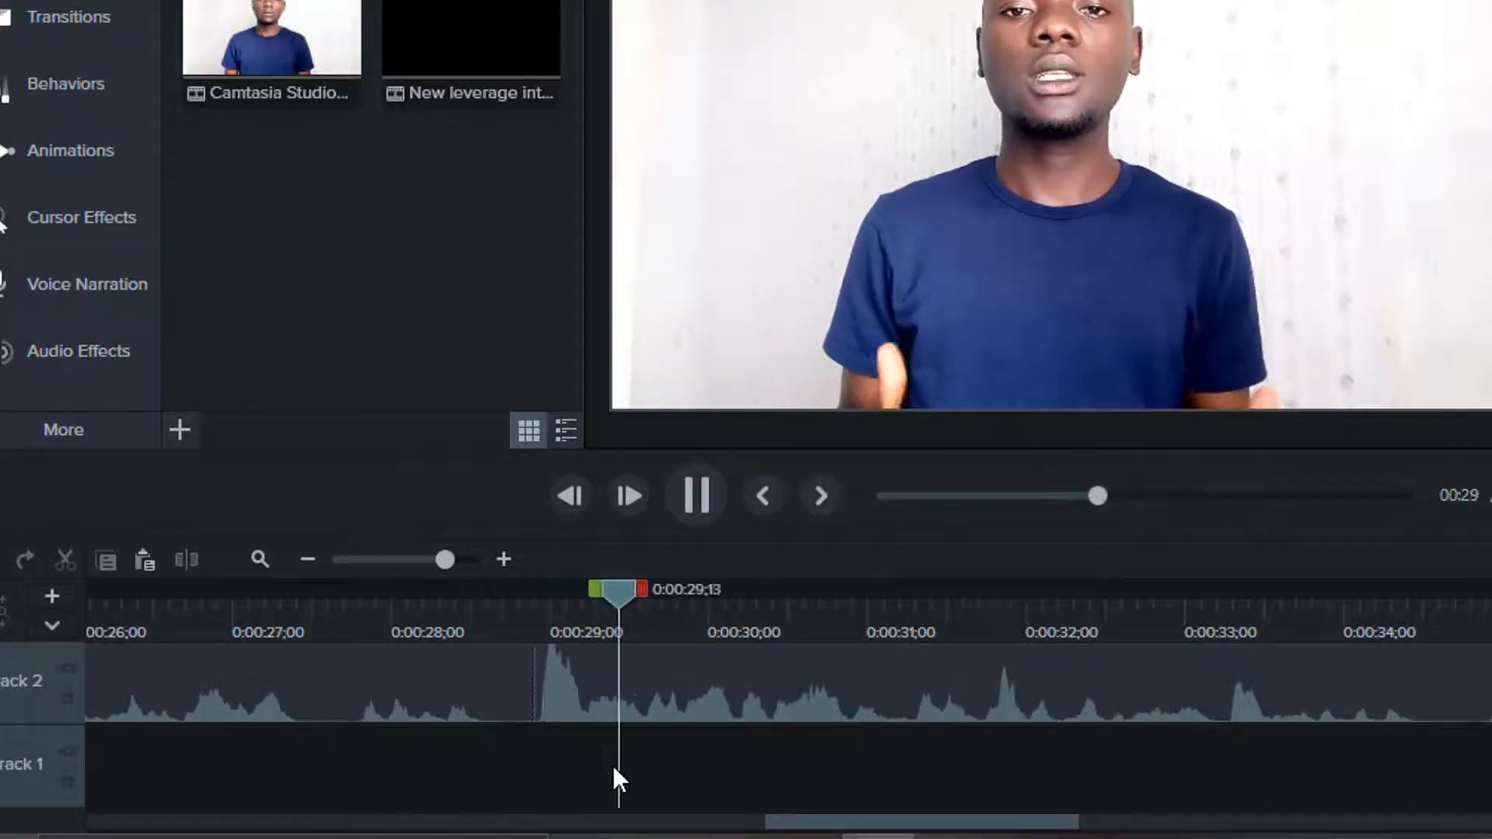
key(space)
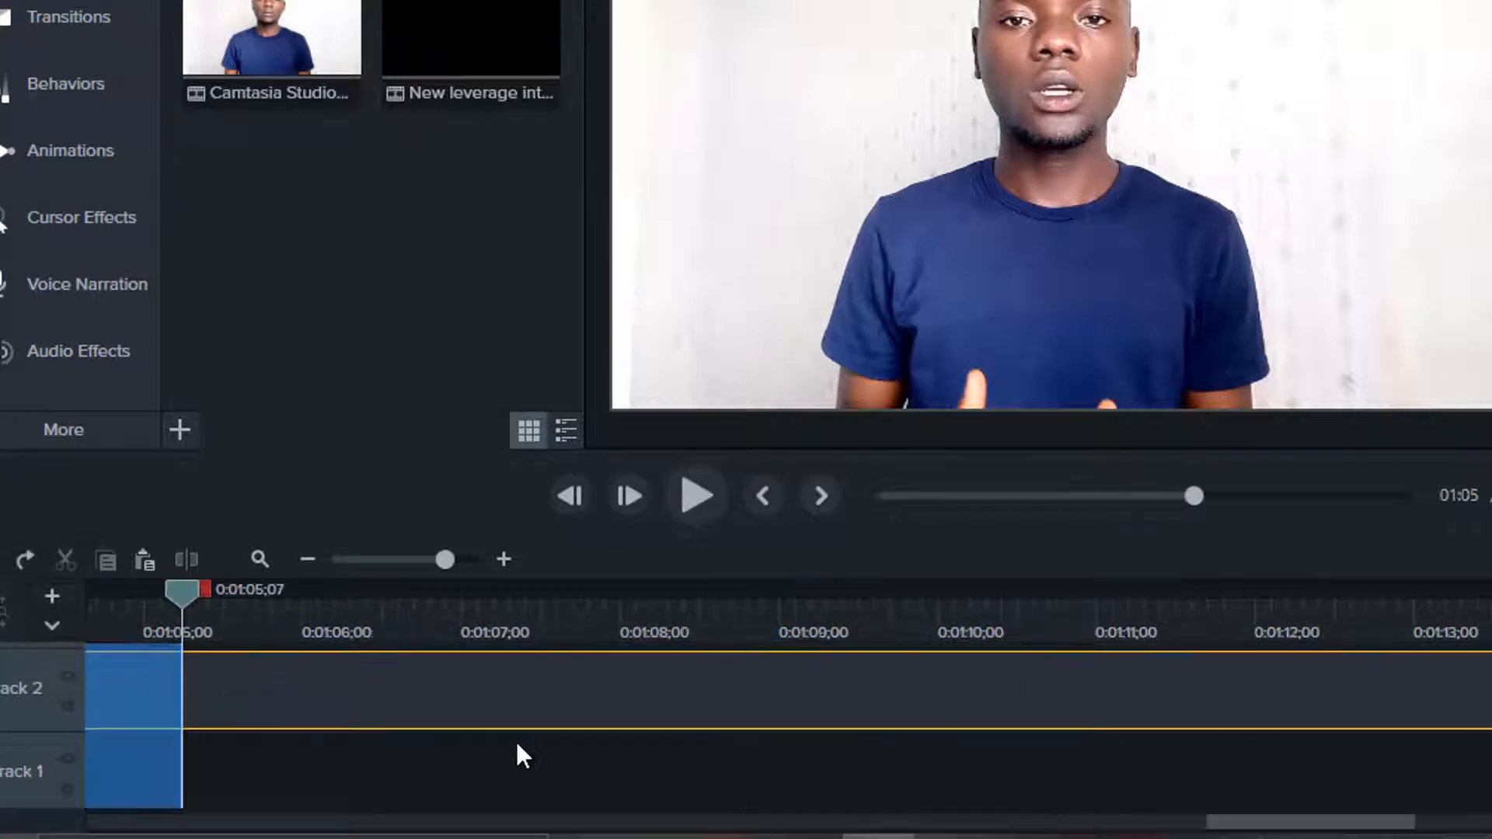
key(ctrl+a)
Step: Move the selection's start back to about 0:00:28;17 and cut the selected range again
drag(1312, 830, 582, 833)
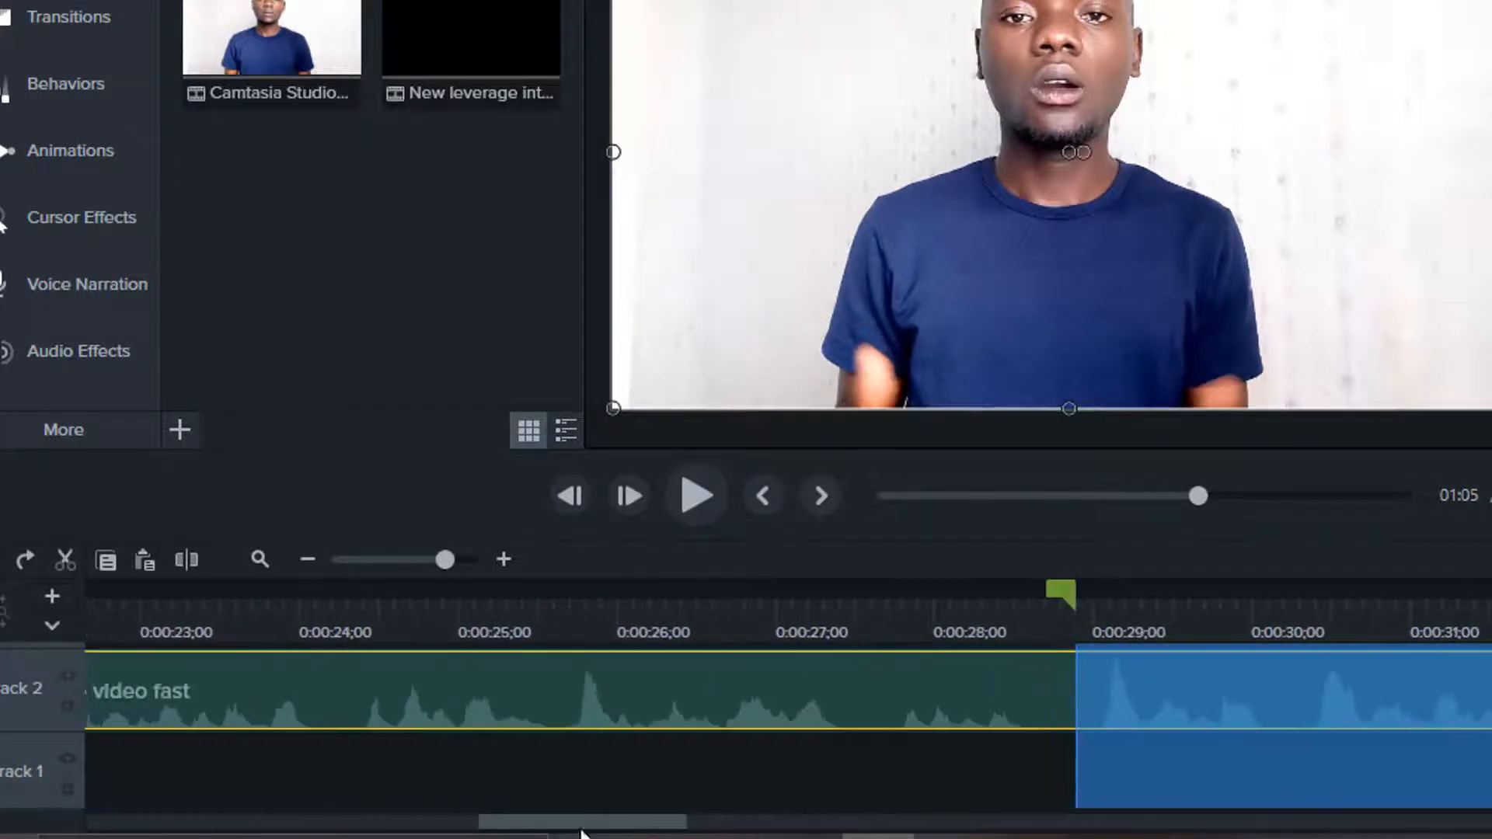
drag(1070, 597, 1014, 651)
click(1084, 606)
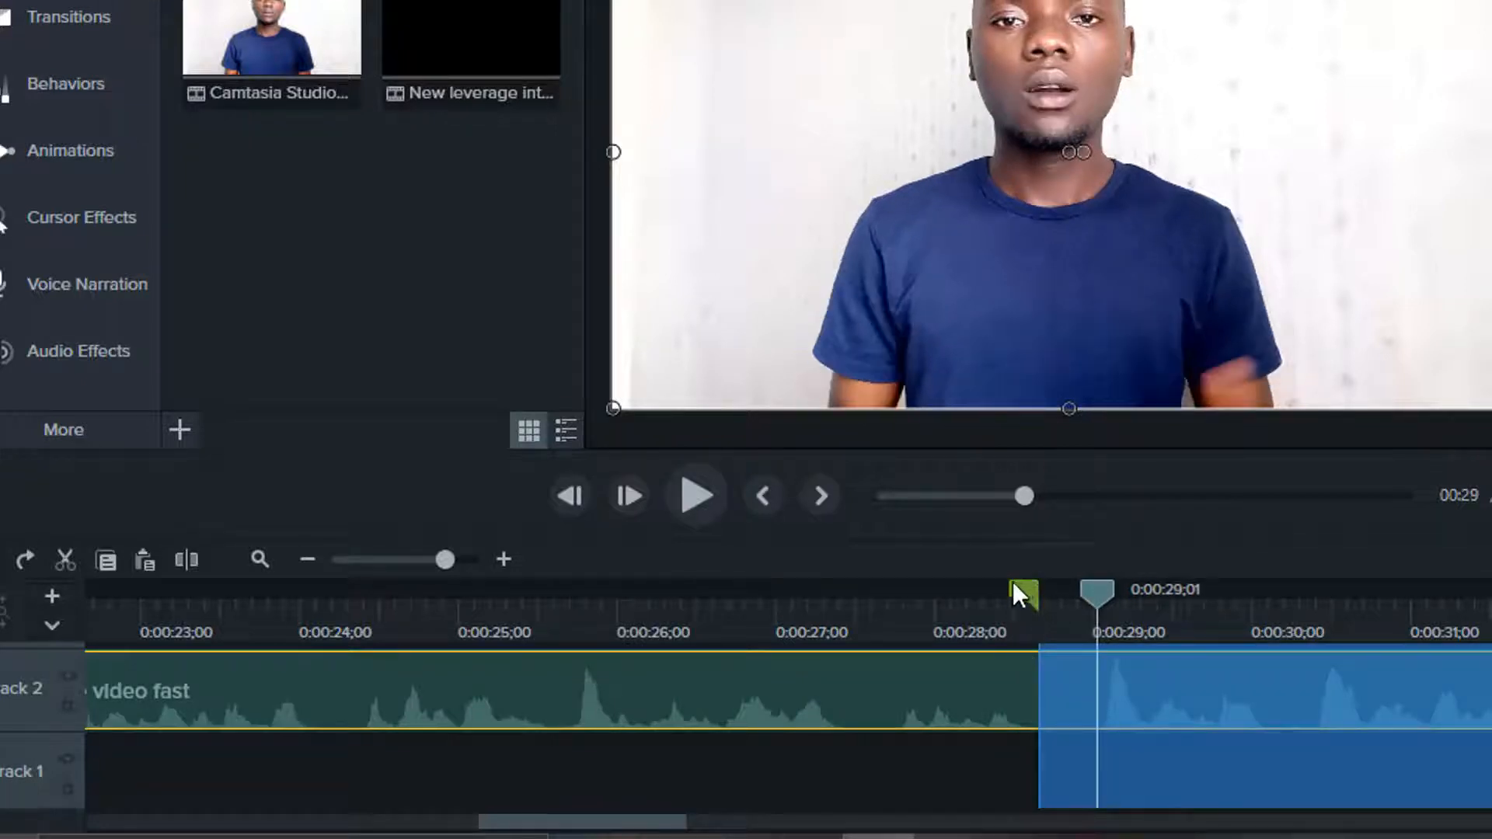
drag(1014, 589, 997, 621)
key(ctrl+x)
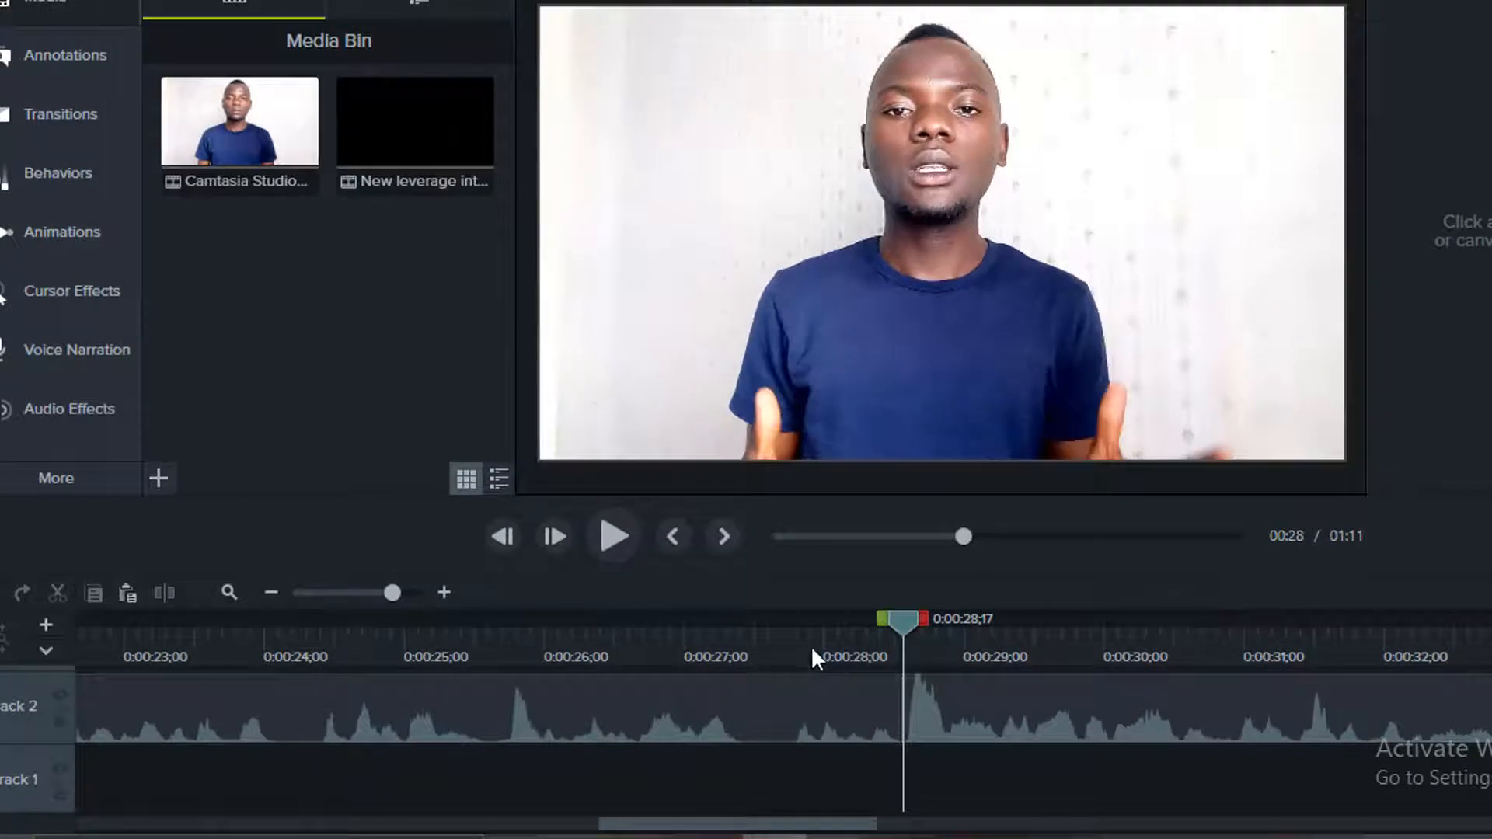
Step: Play across the new join from about 0:00:27;27 and undo the second cut
click(812, 656)
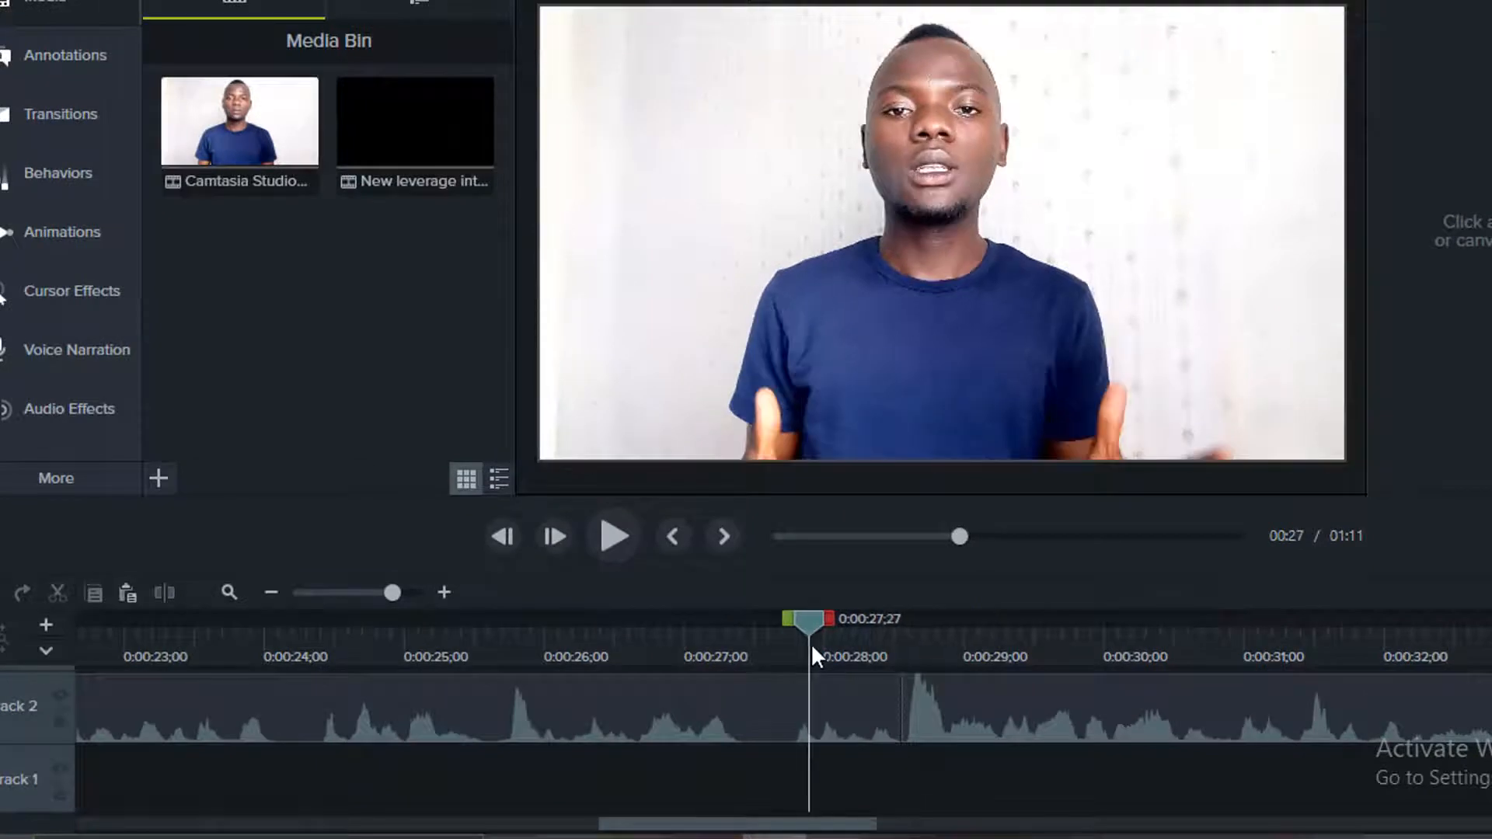
key(space)
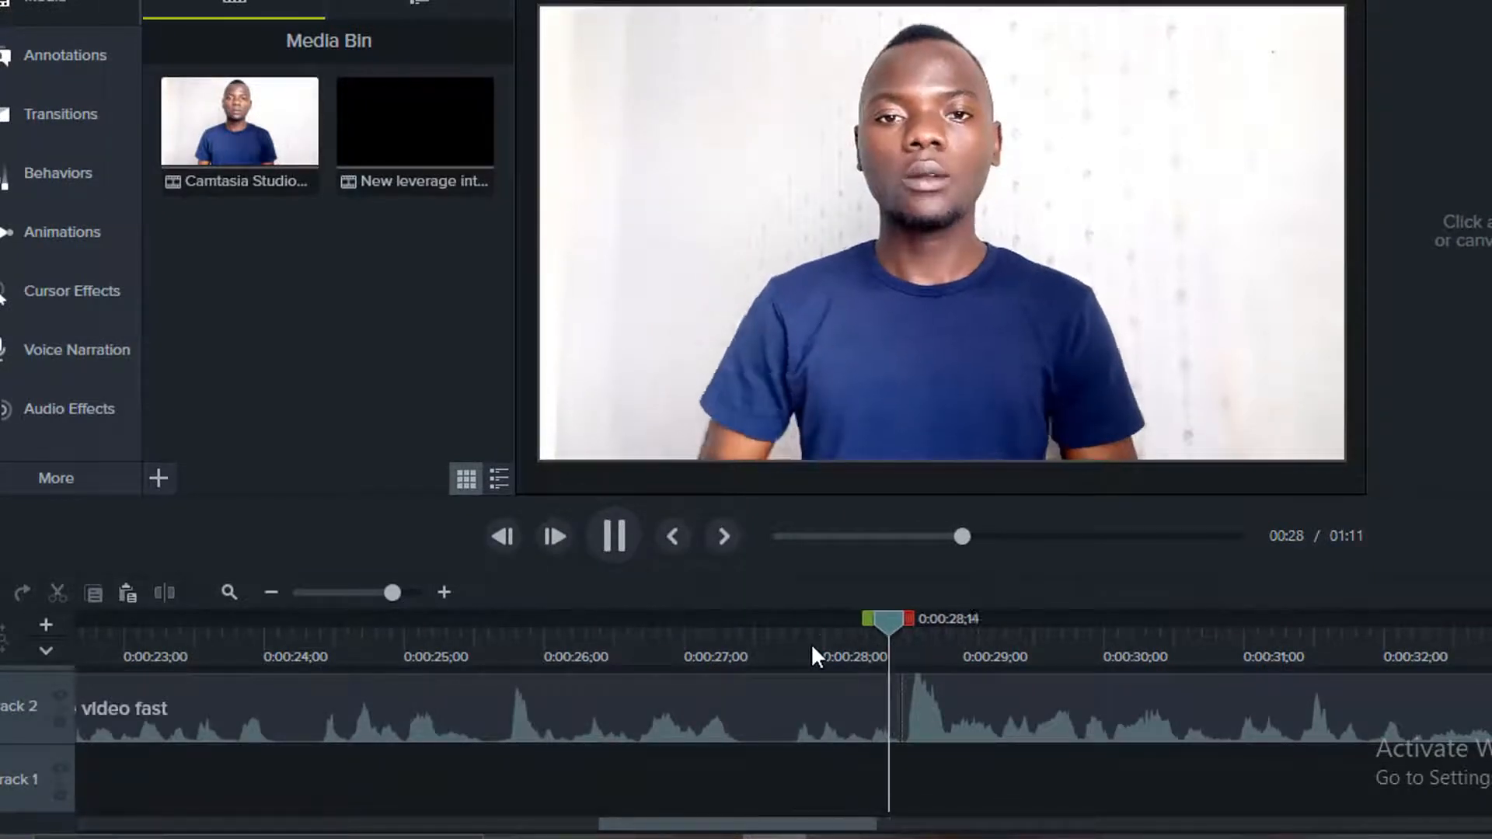
click(752, 647)
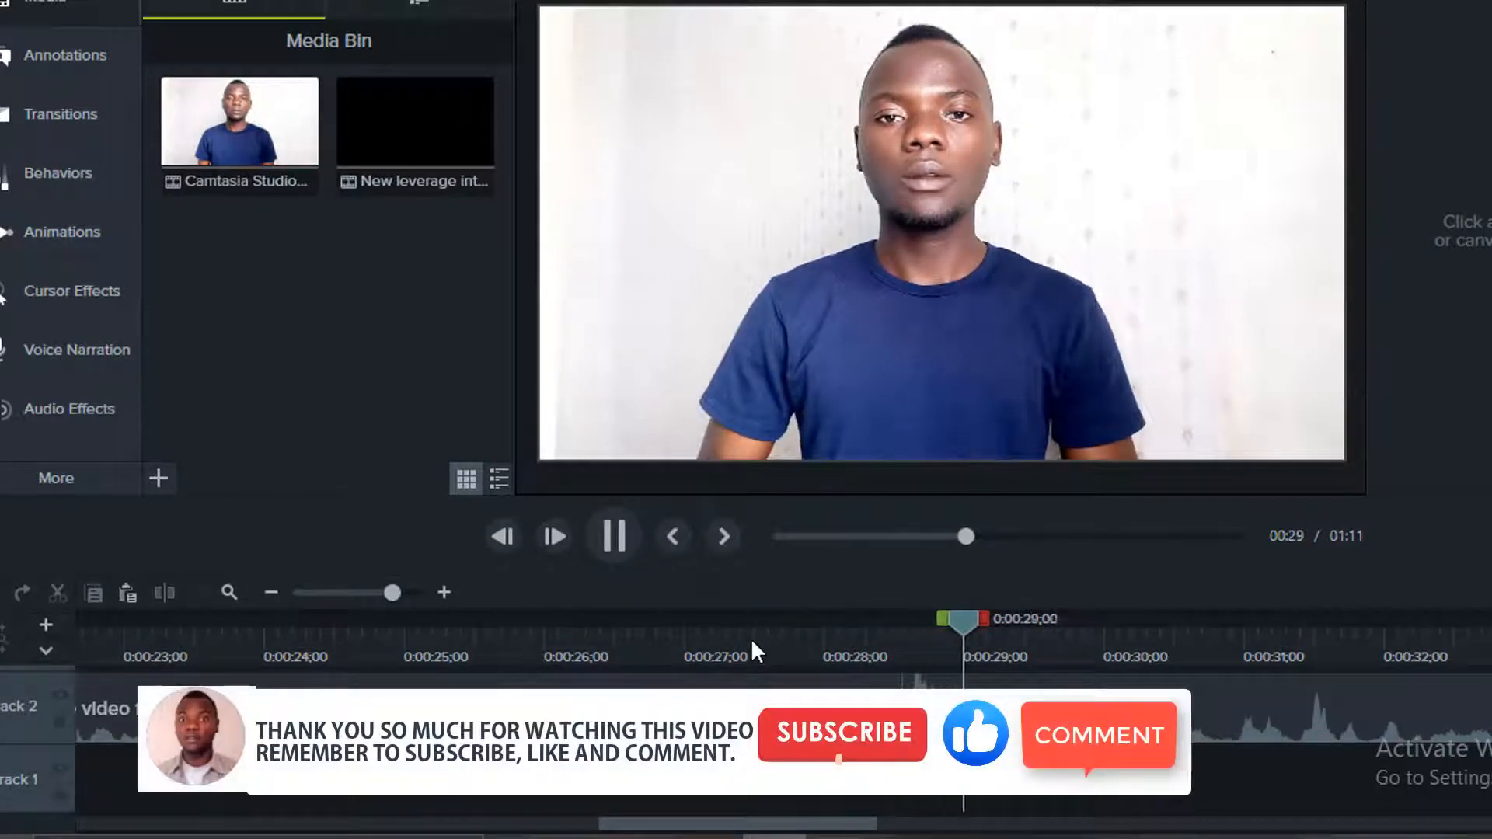
key(space)
key(space)
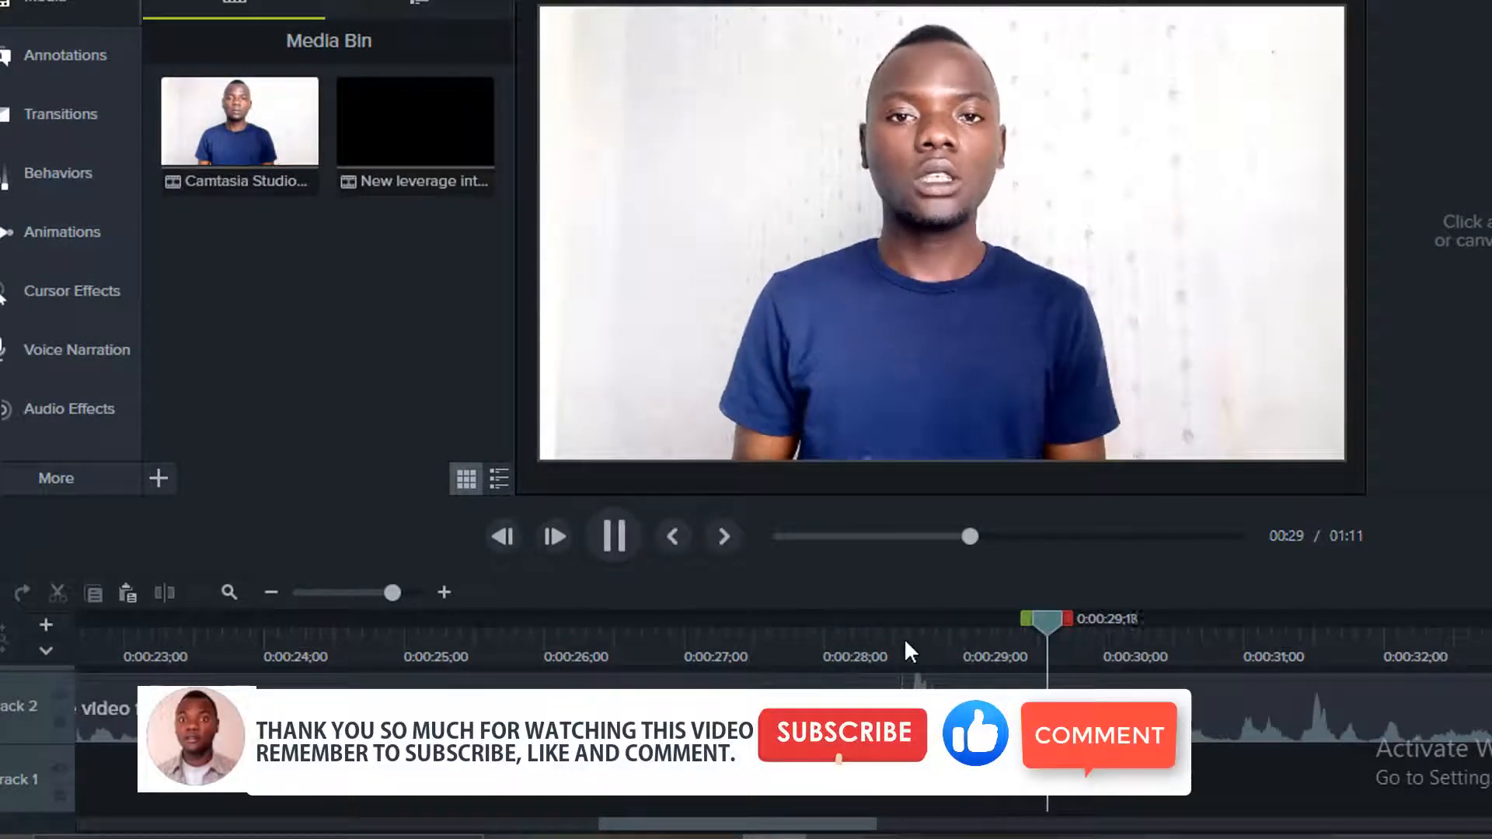
key(space)
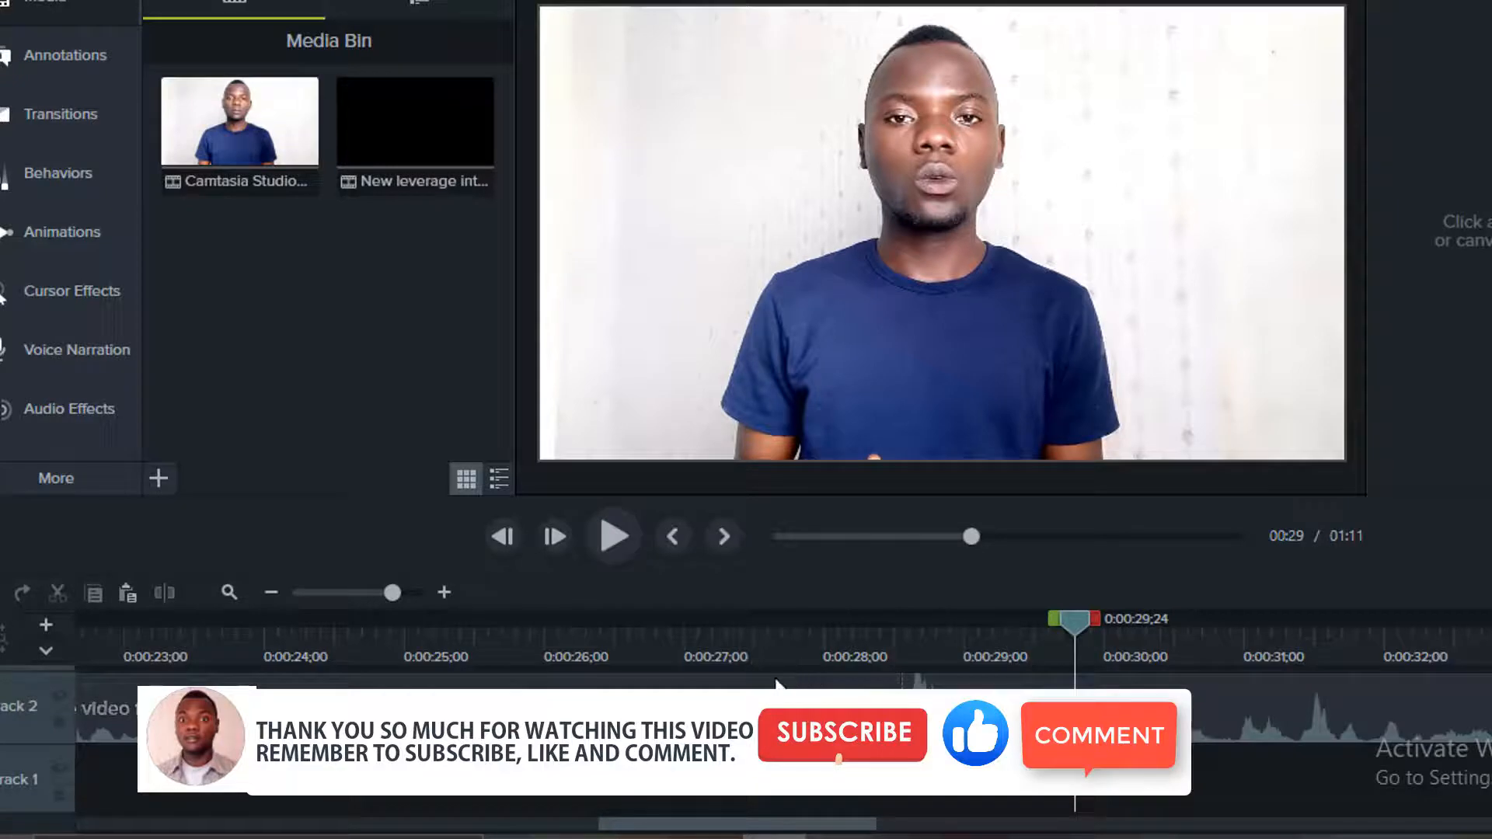
key(ctrl+z)
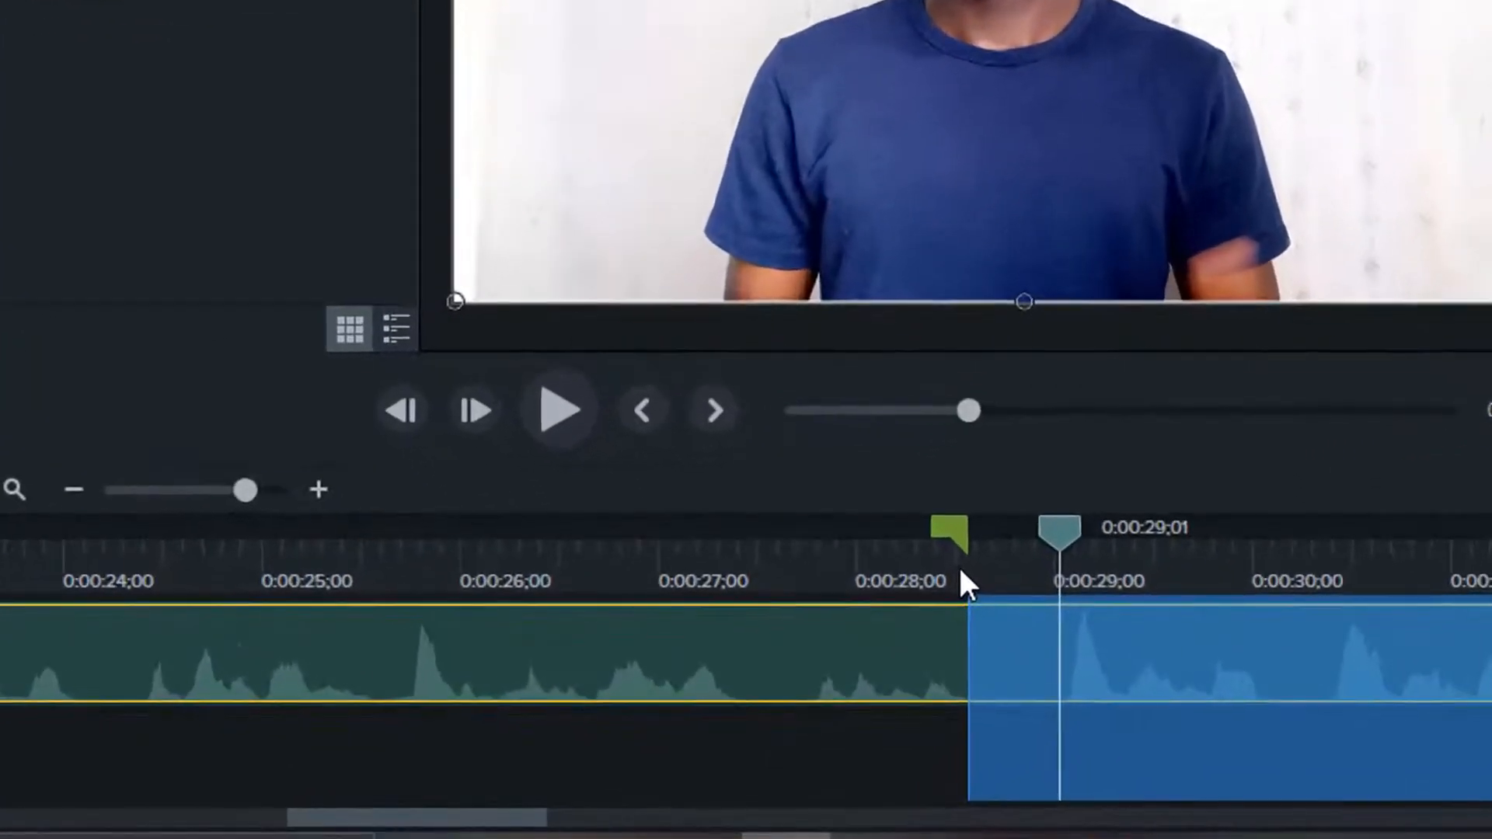
Step: Split the talking-head segment at 0:00:28;18, where the unwanted part begins
click(899, 651)
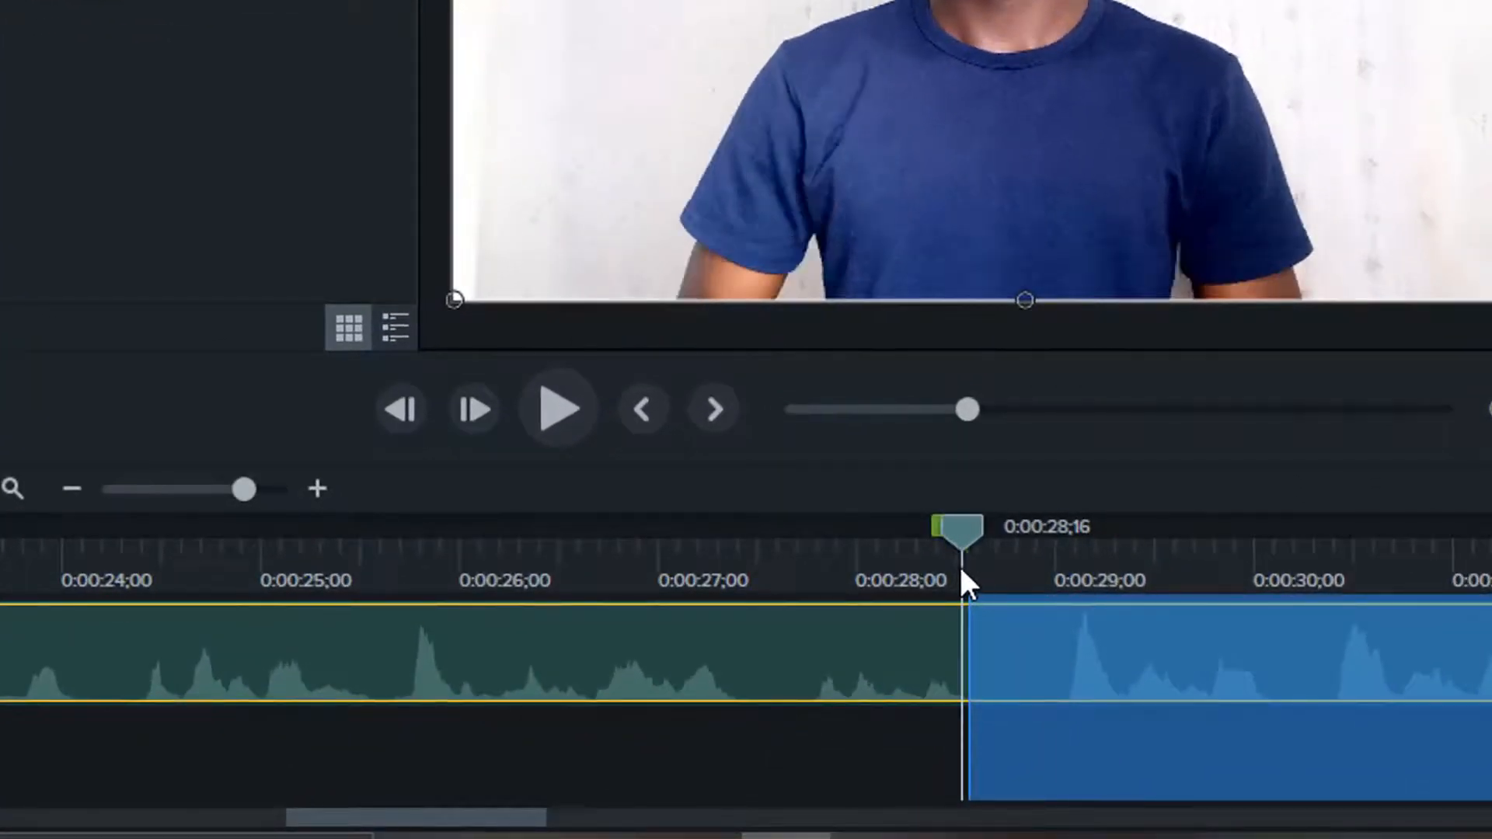
click(974, 559)
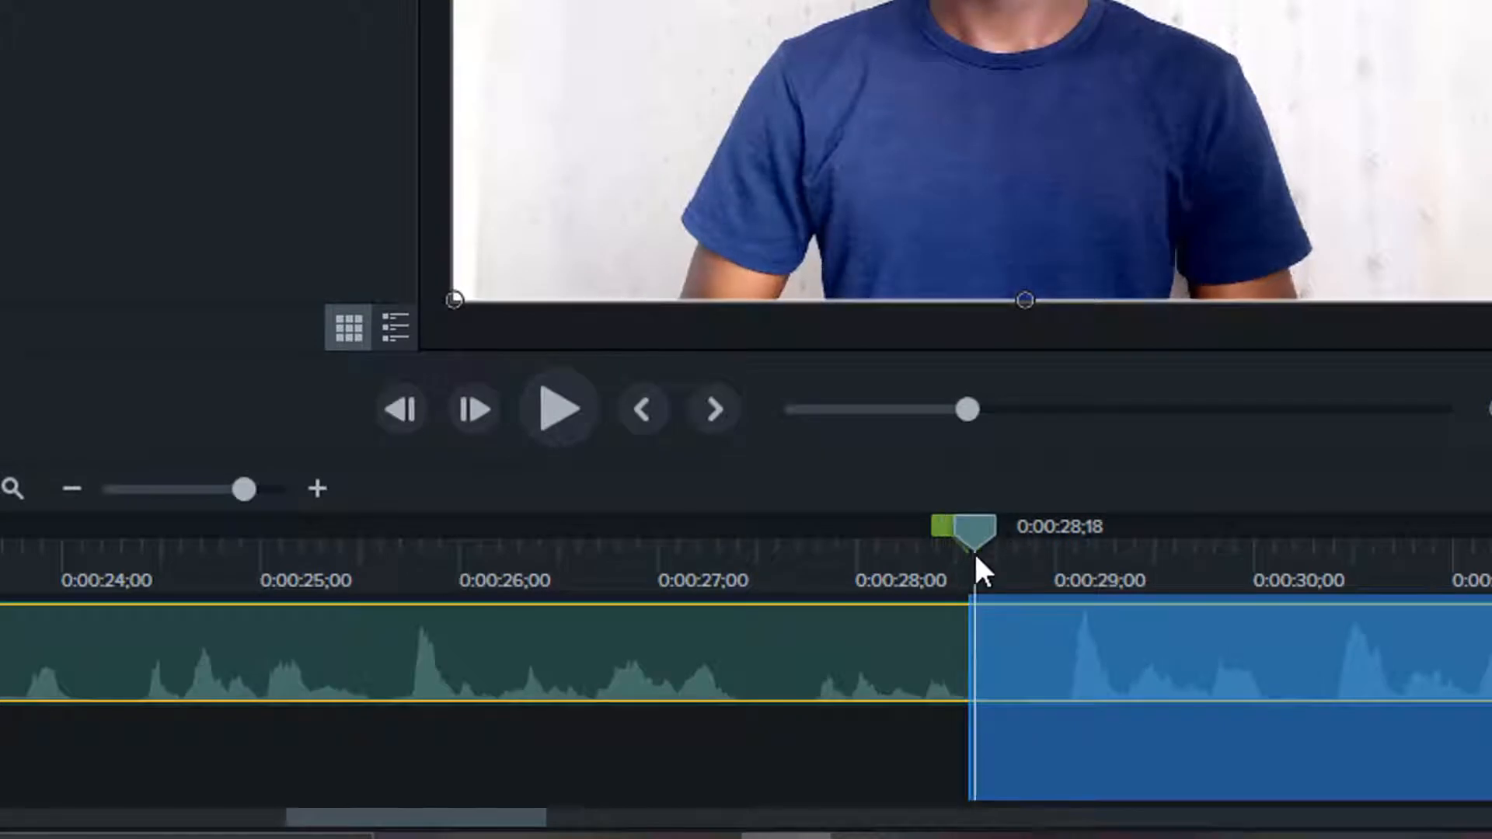
key(ctrl+s)
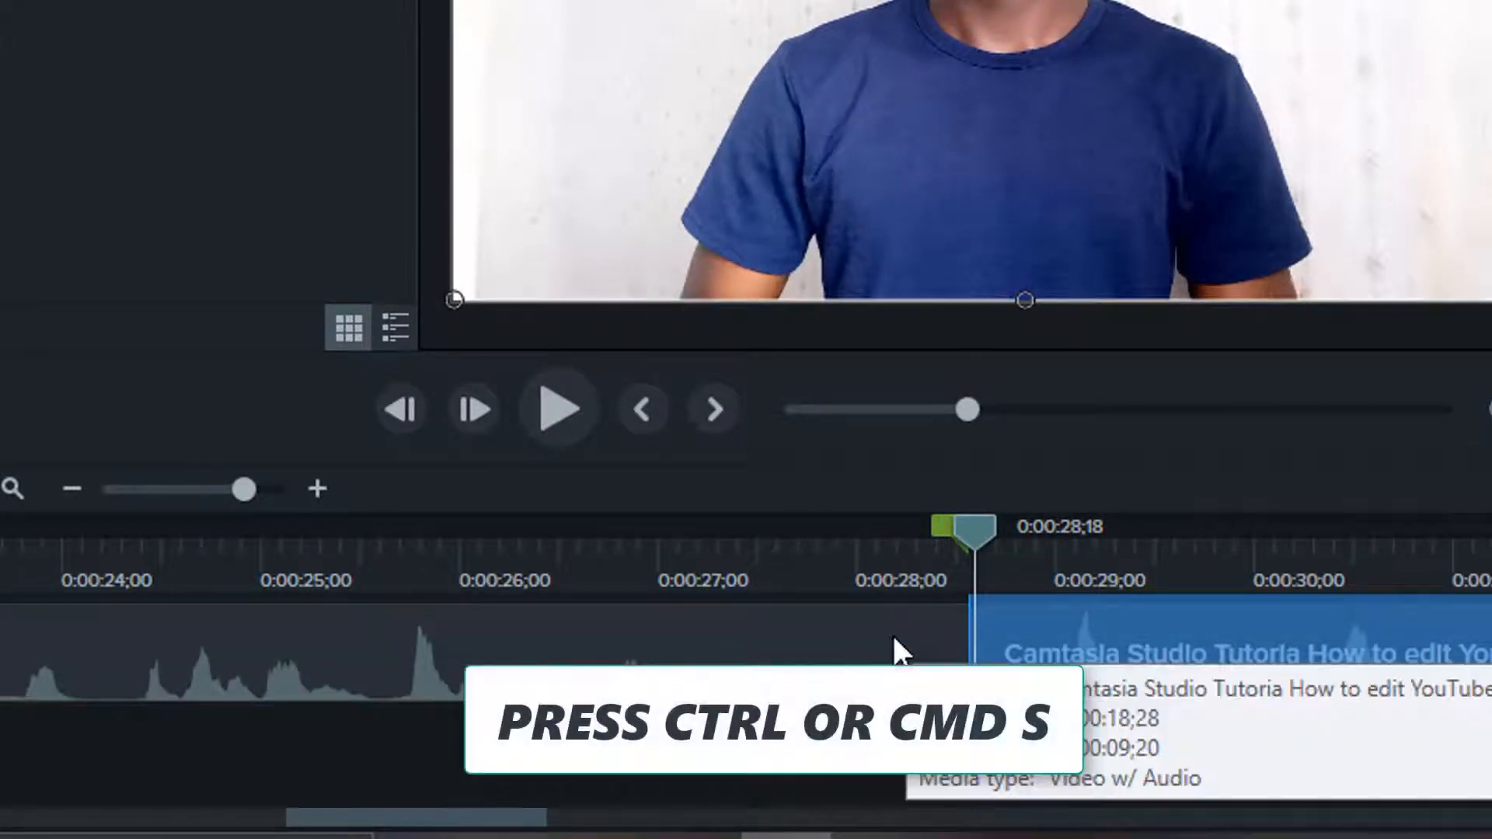
Step: Split the talking-head segment again at 0:01:05;06, where the unwanted part ends
click(871, 661)
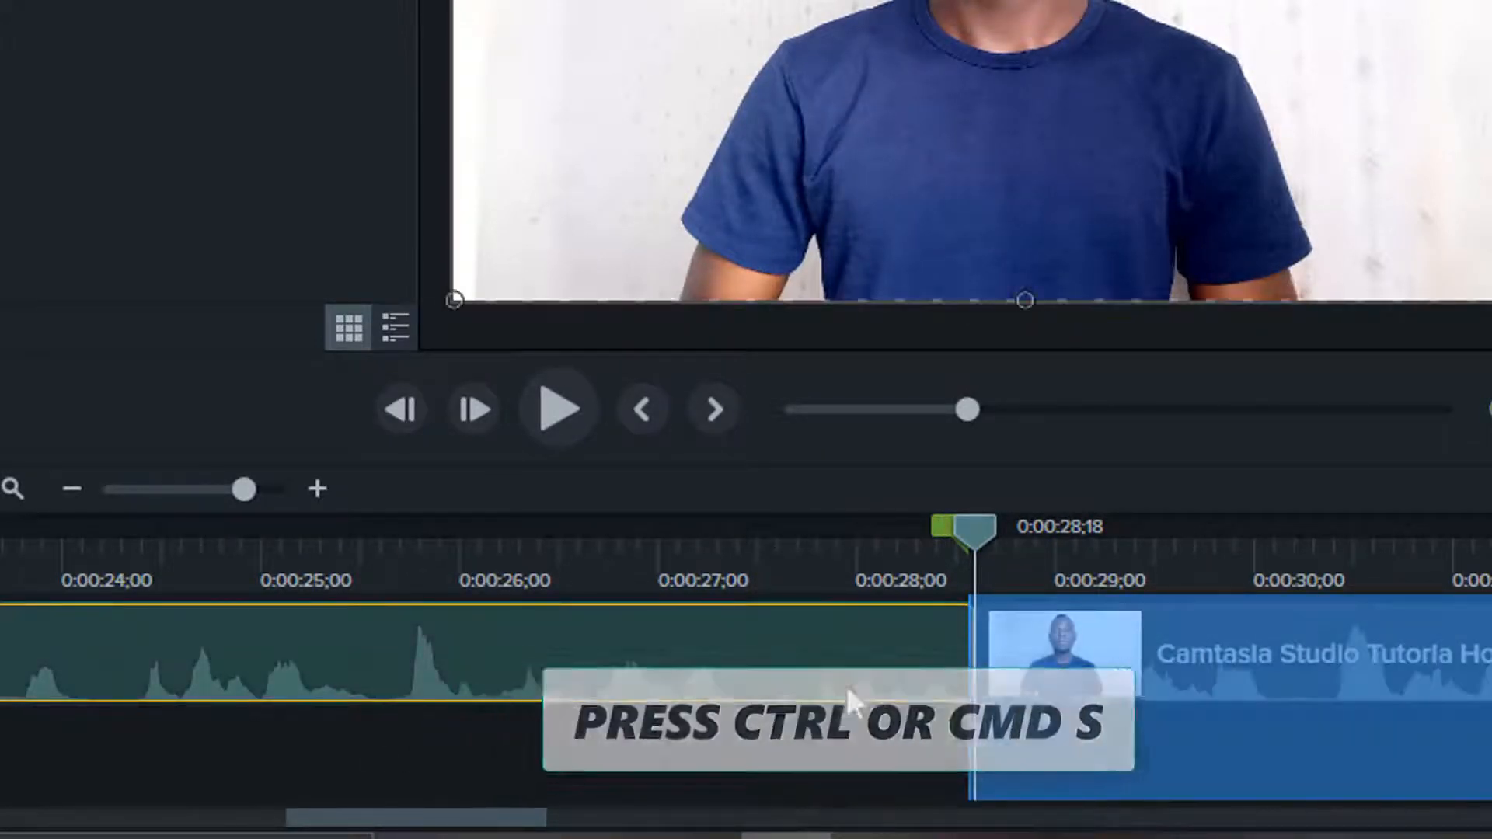
click(71, 490)
click(72, 490)
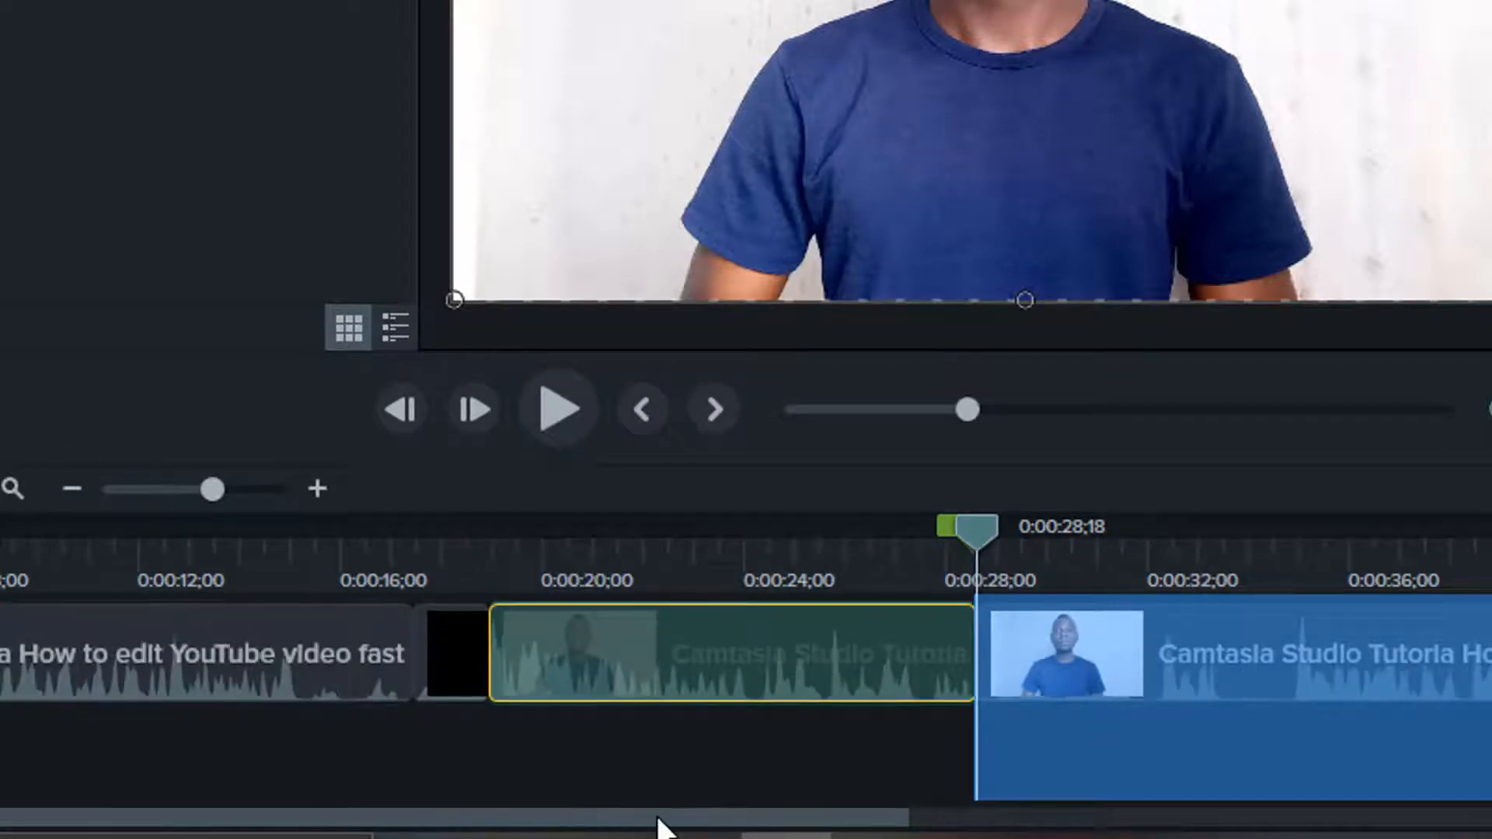
drag(774, 823, 1290, 822)
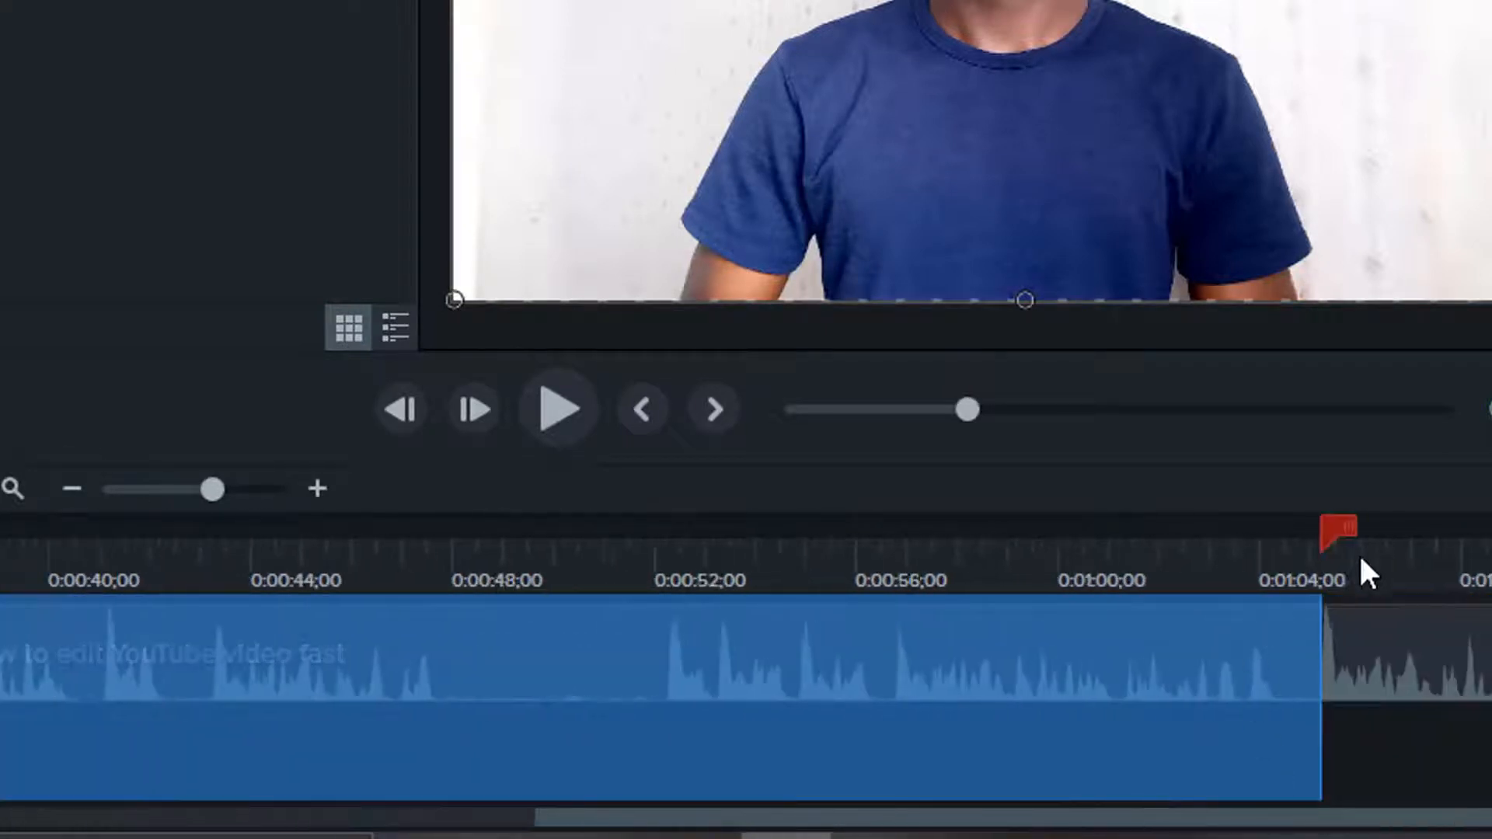
click(1318, 567)
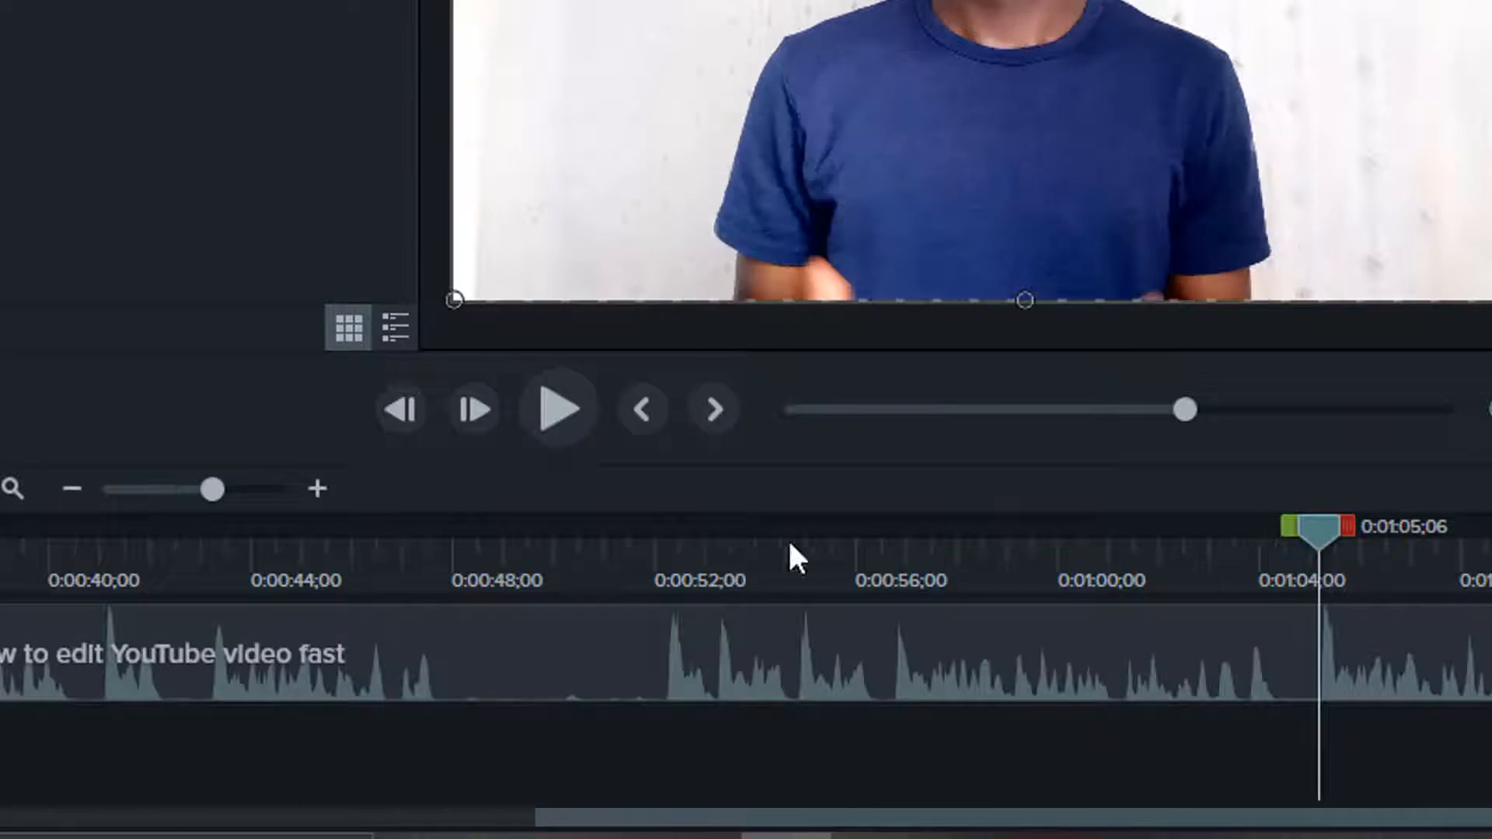
click(994, 639)
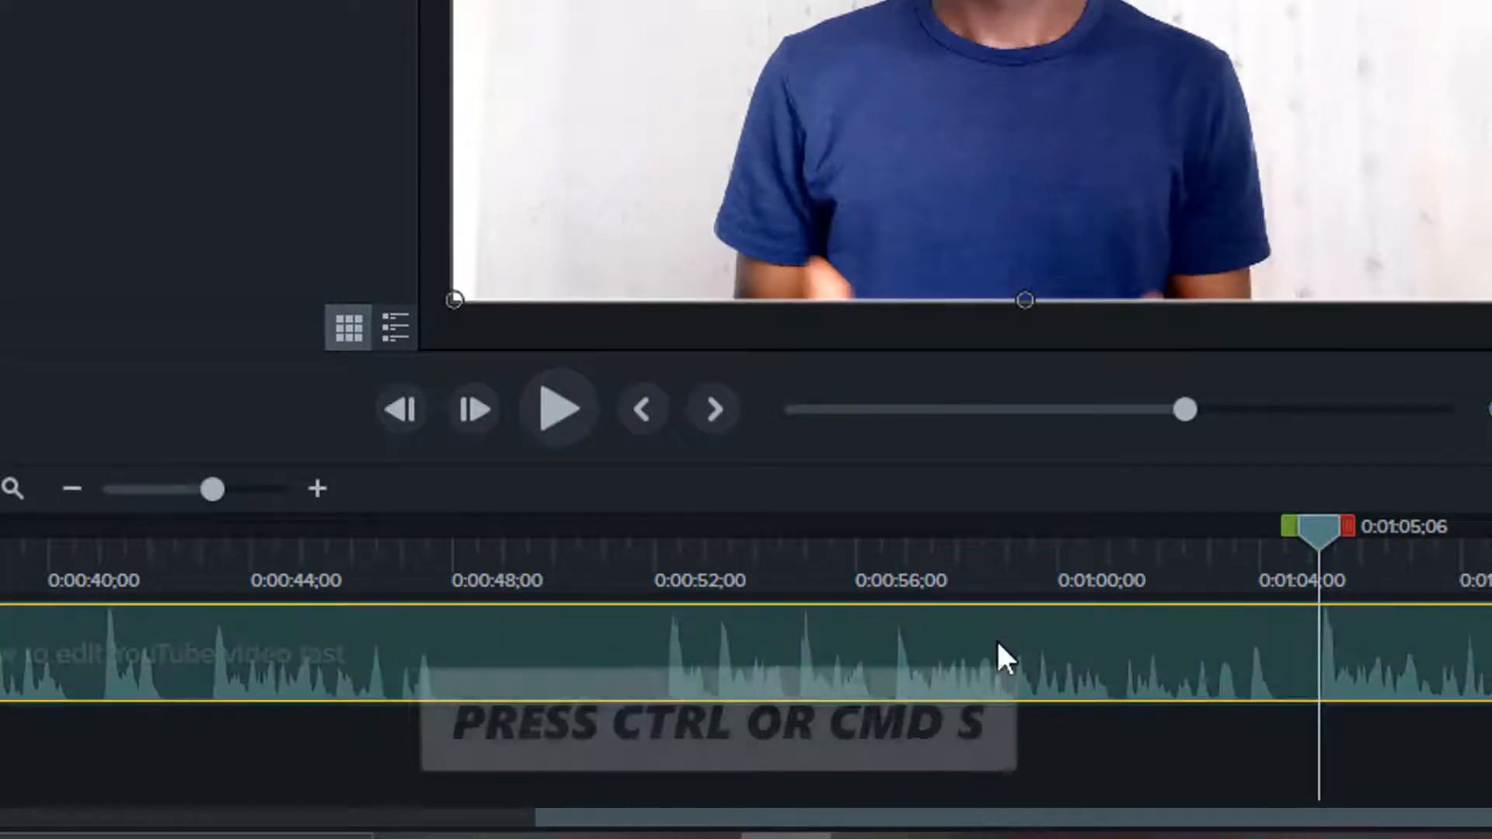
key(ctrl+s)
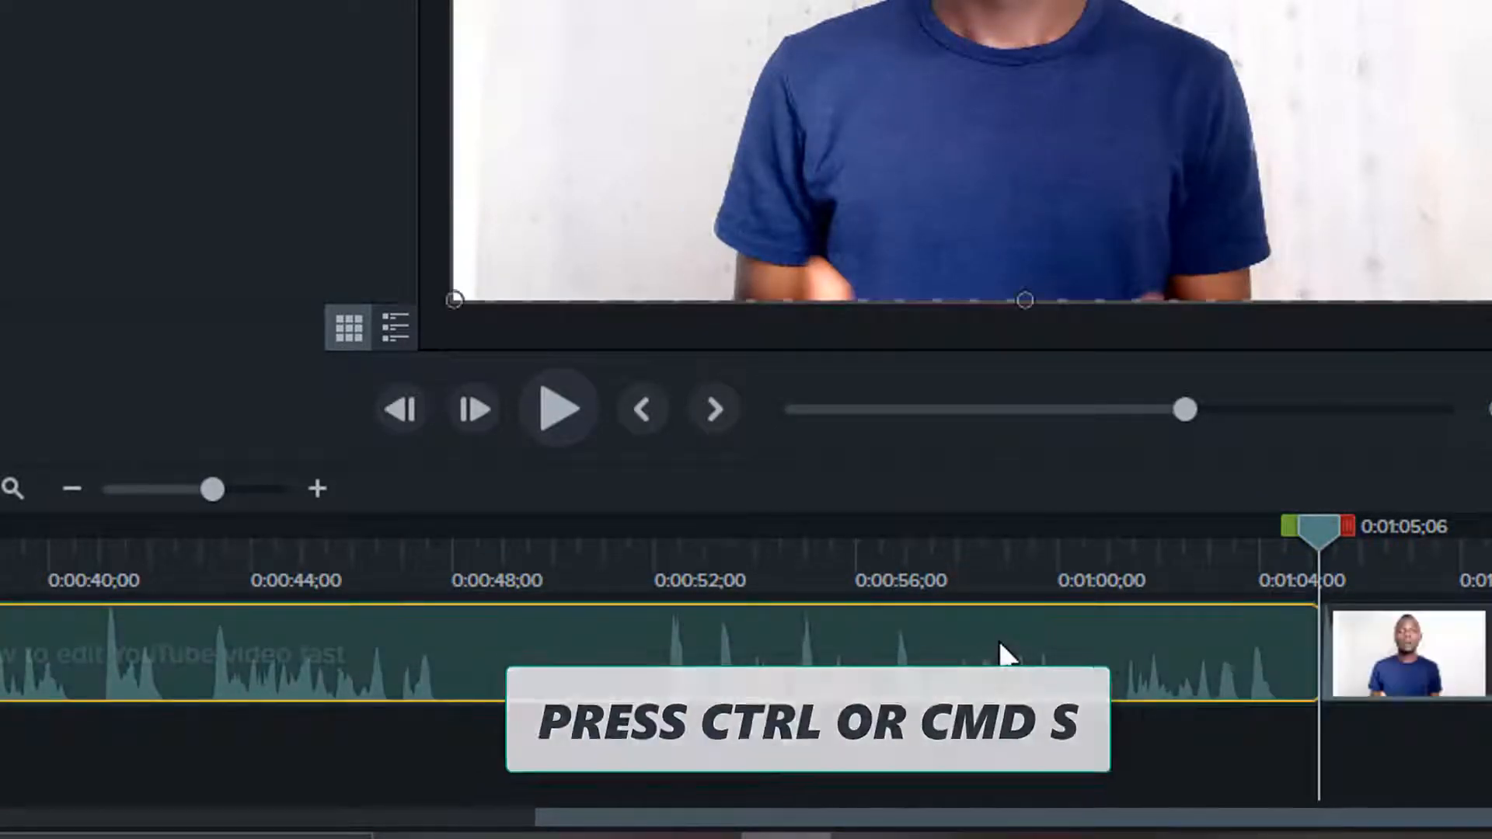
Step: Delete the unwanted talking-head segment ending at 0:01:05;06 and move the remaining clip against the preceding one to close the gap
key(Delete)
drag(1483, 657, 0, 675)
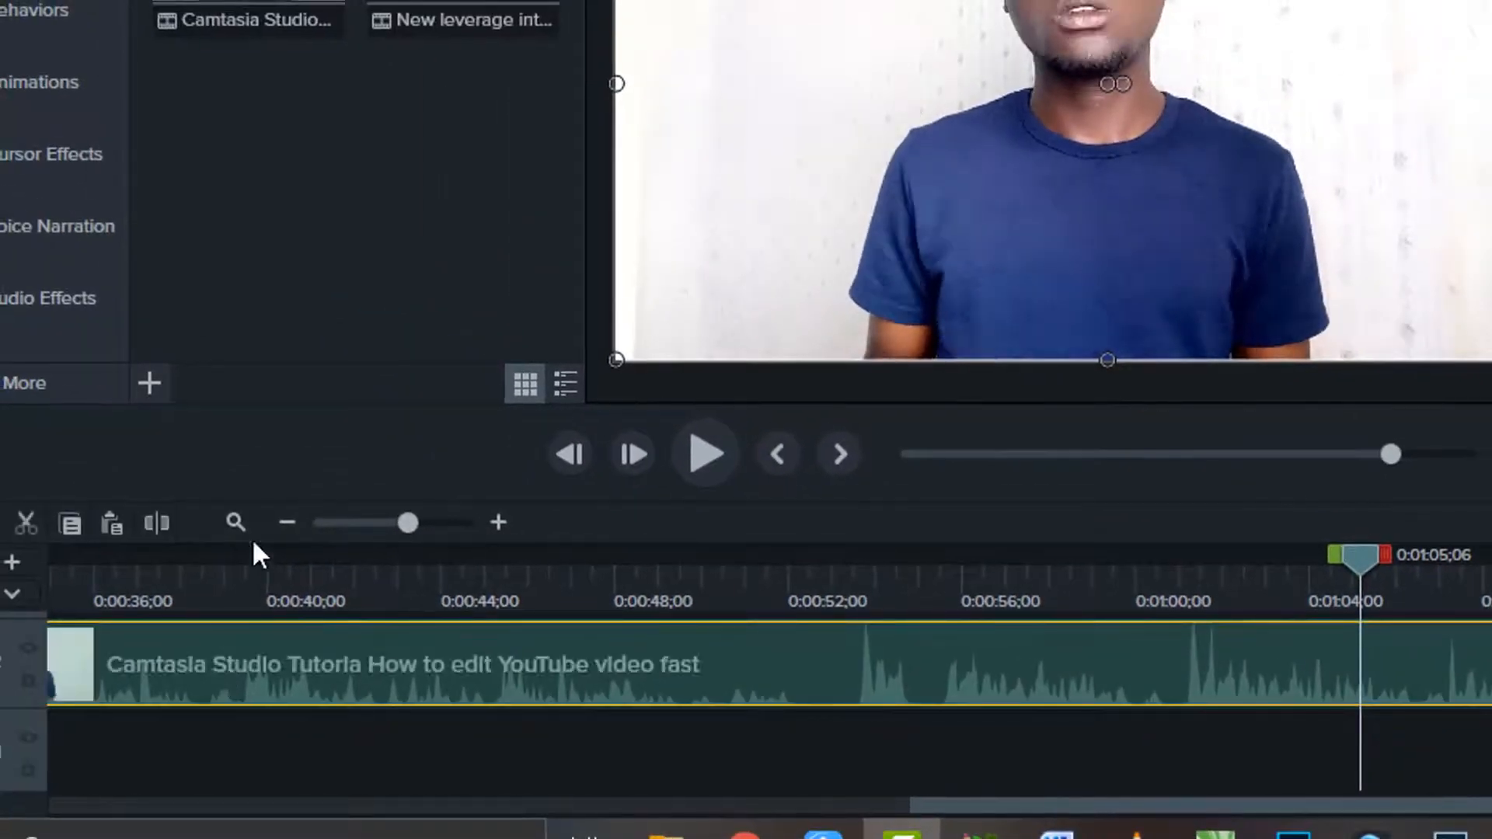
click(285, 523)
drag(483, 660, 326, 677)
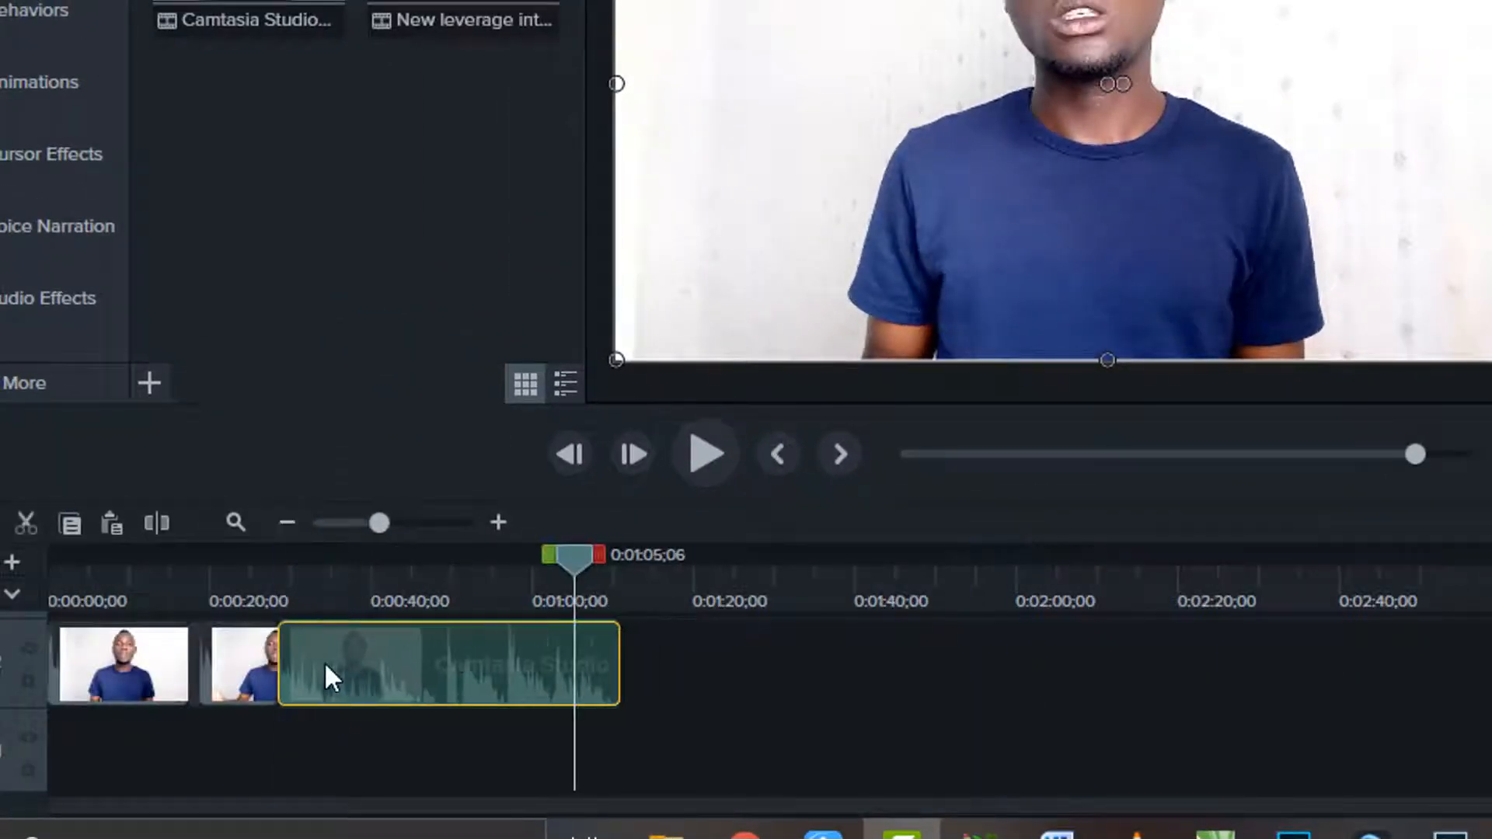
click(716, 698)
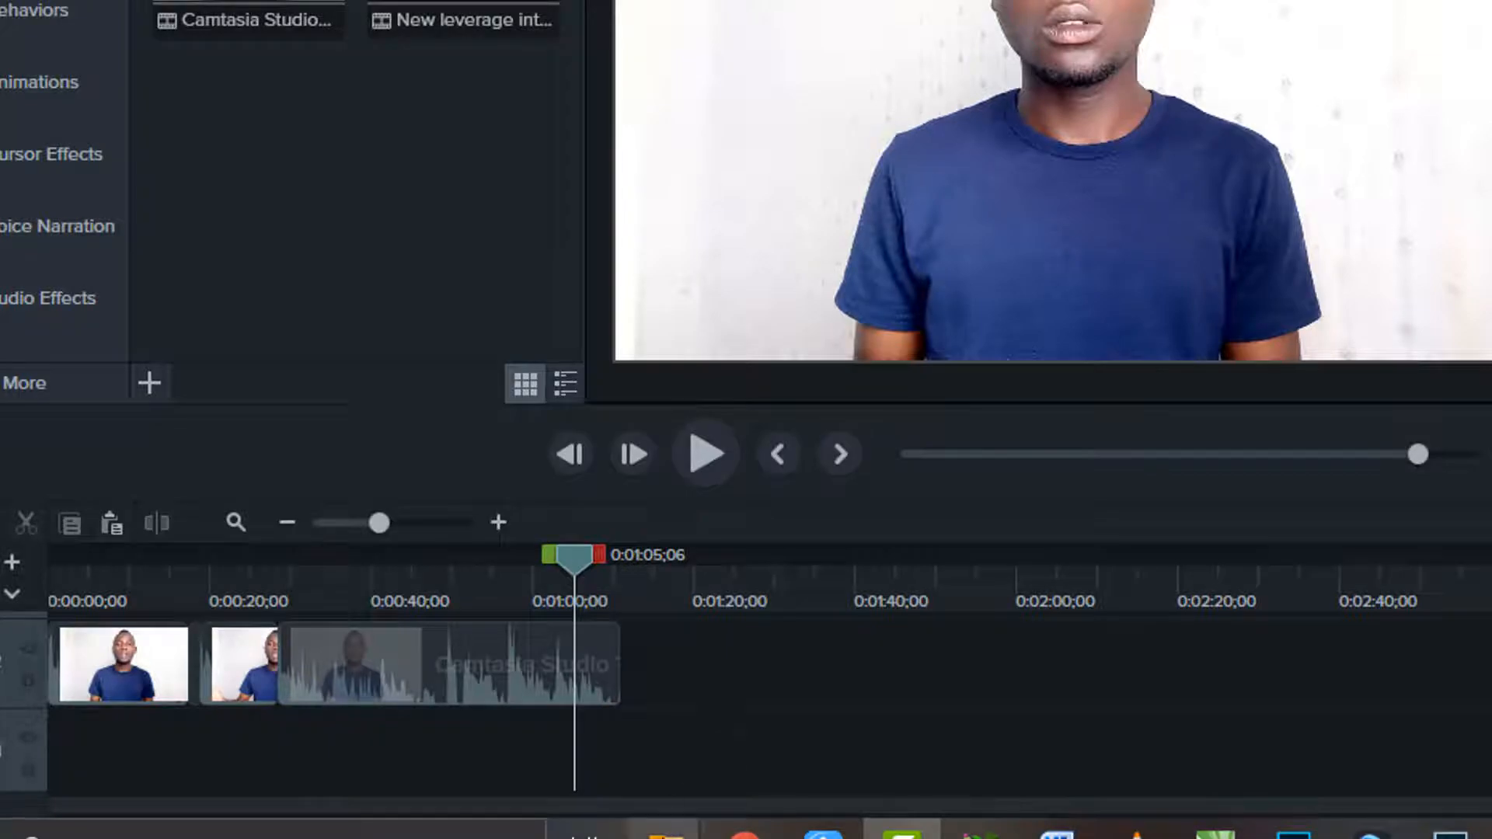
Step: Add the Sweet_Tides music file from the music folder to Track 1 and align it with the start of the timeline
mouse_move(666, 830)
click(1089, 650)
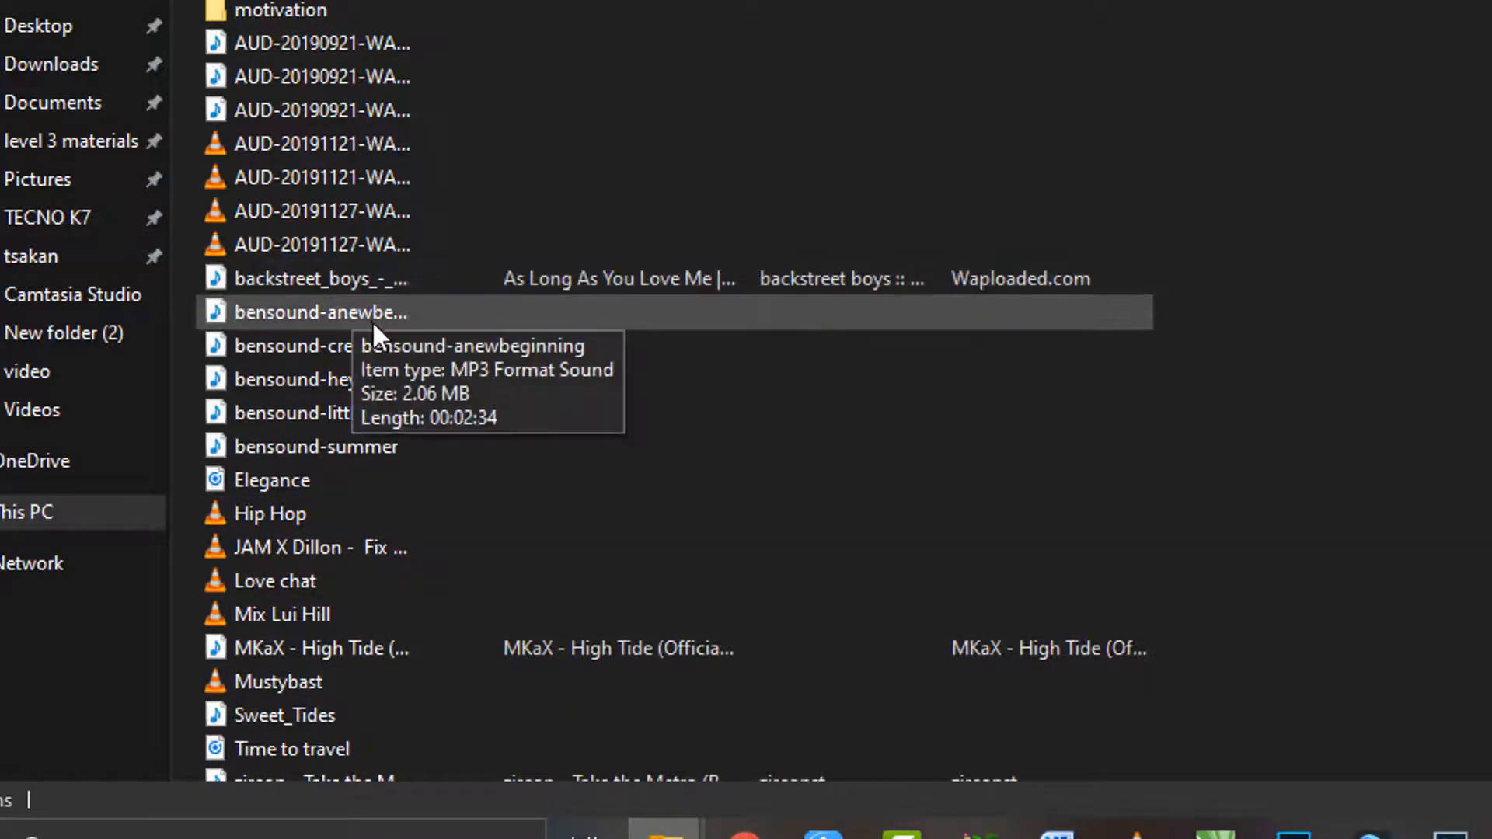
scroll(371, 321, down, 1)
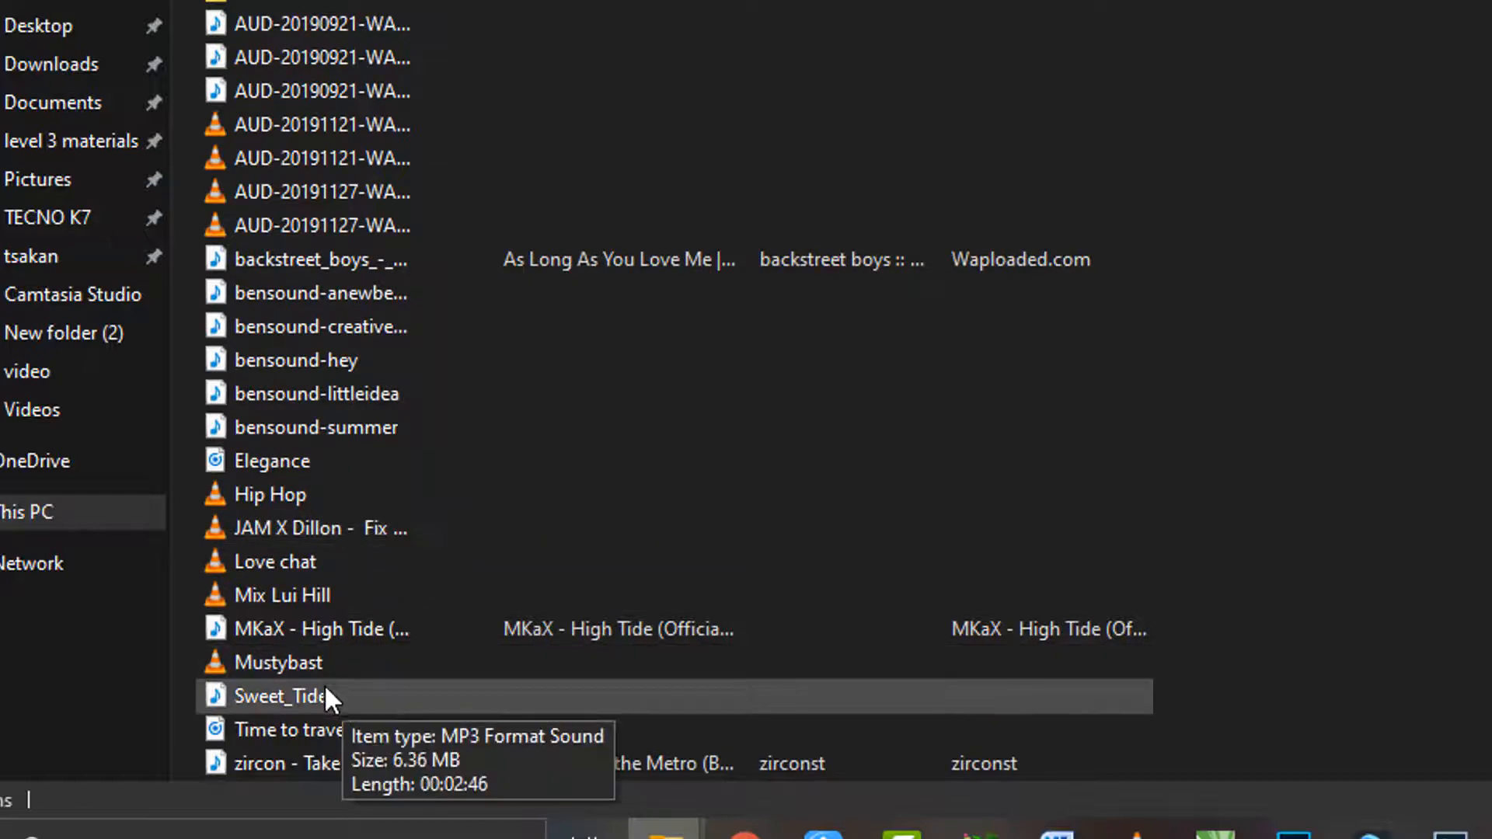
drag(326, 692, 509, 789)
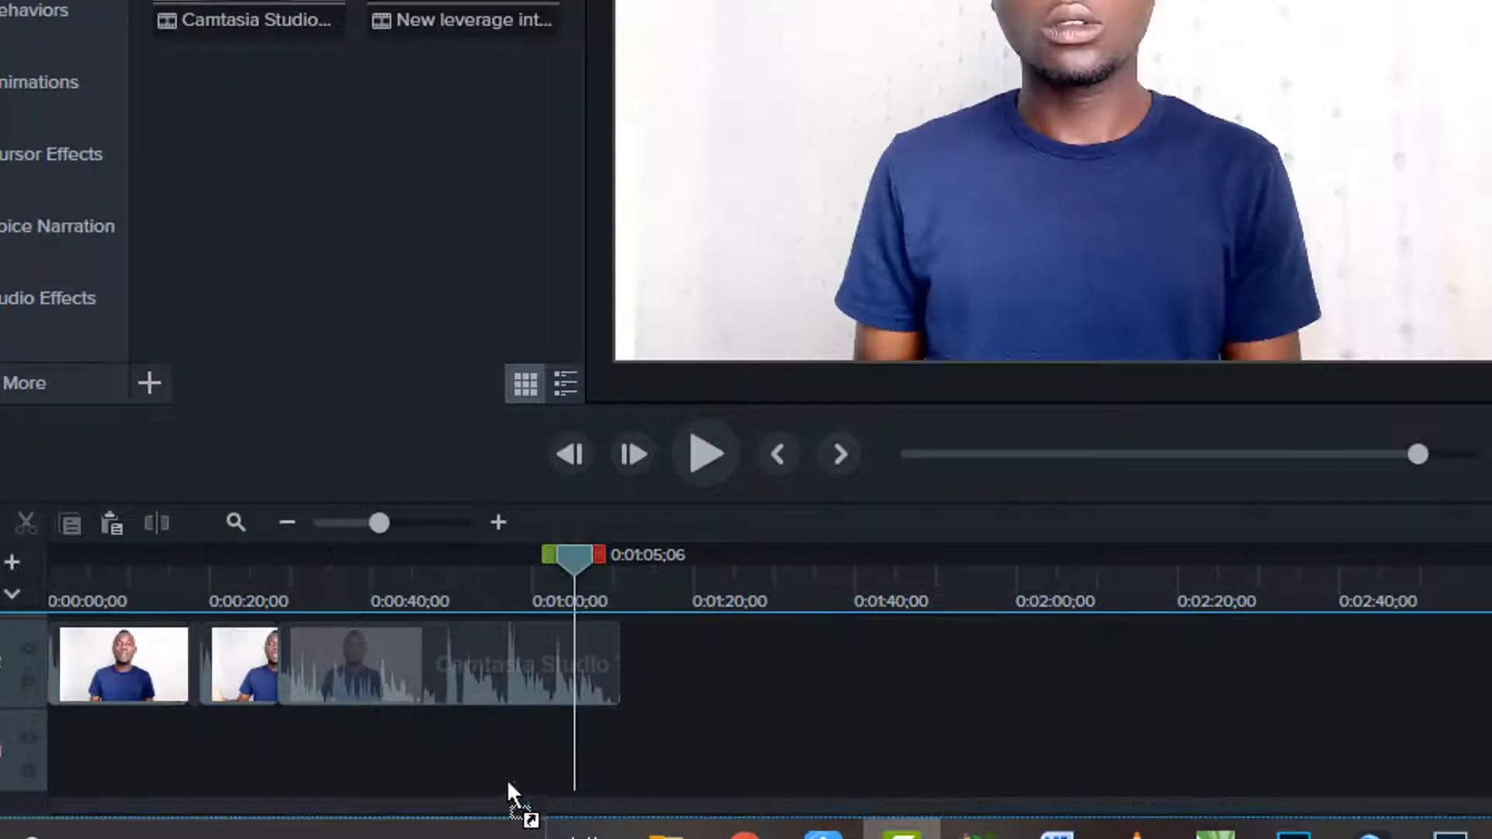
drag(411, 753, 412, 752)
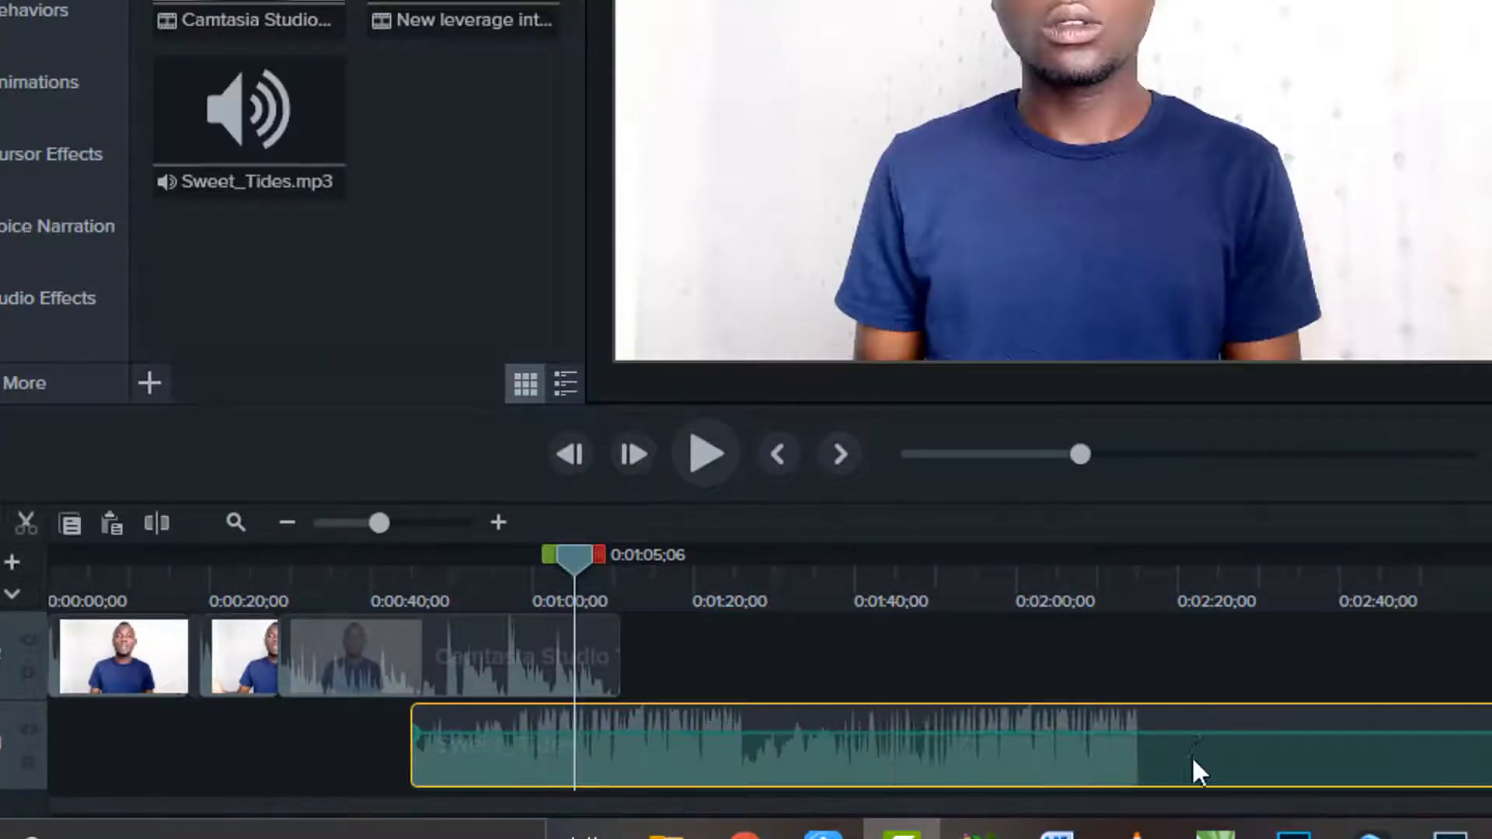
drag(1061, 760, 254, 781)
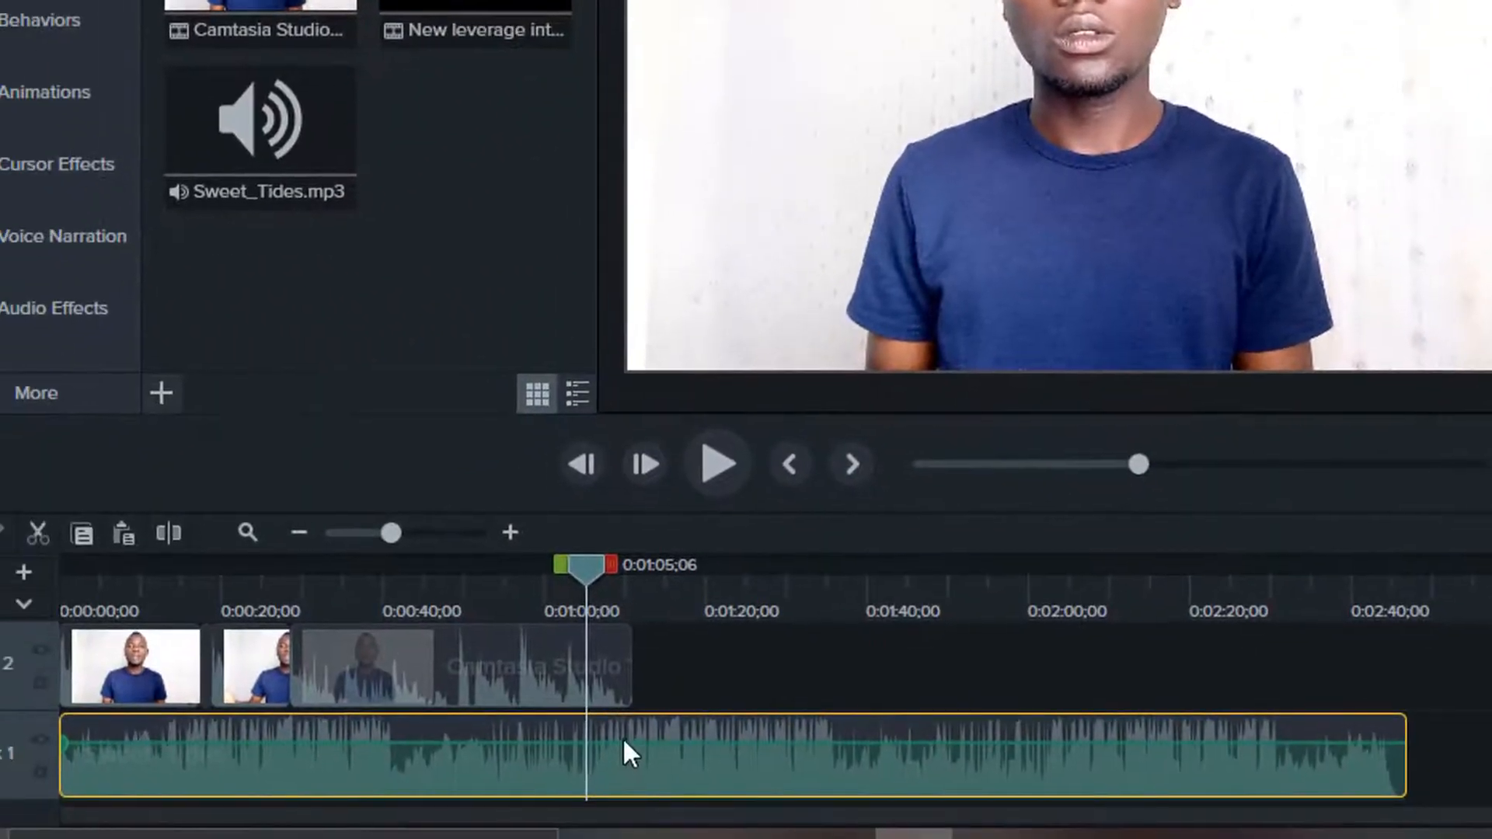
Step: Lower the Sweet_Tides music volume to nearly silent, then split the music at 0:01:14;17 and delete the rest
drag(626, 743, 645, 806)
drag(710, 728, 711, 726)
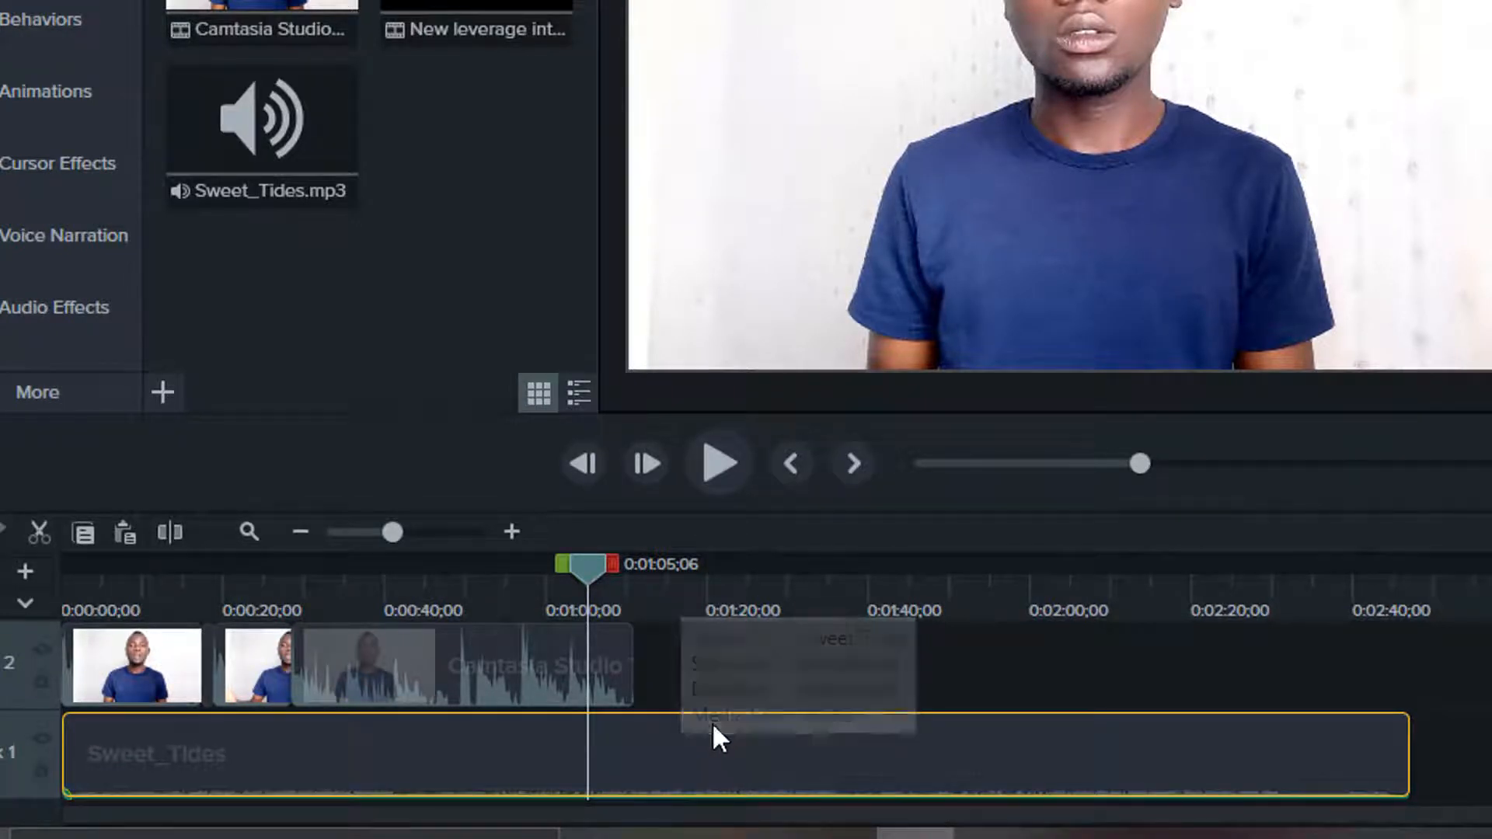
click(662, 591)
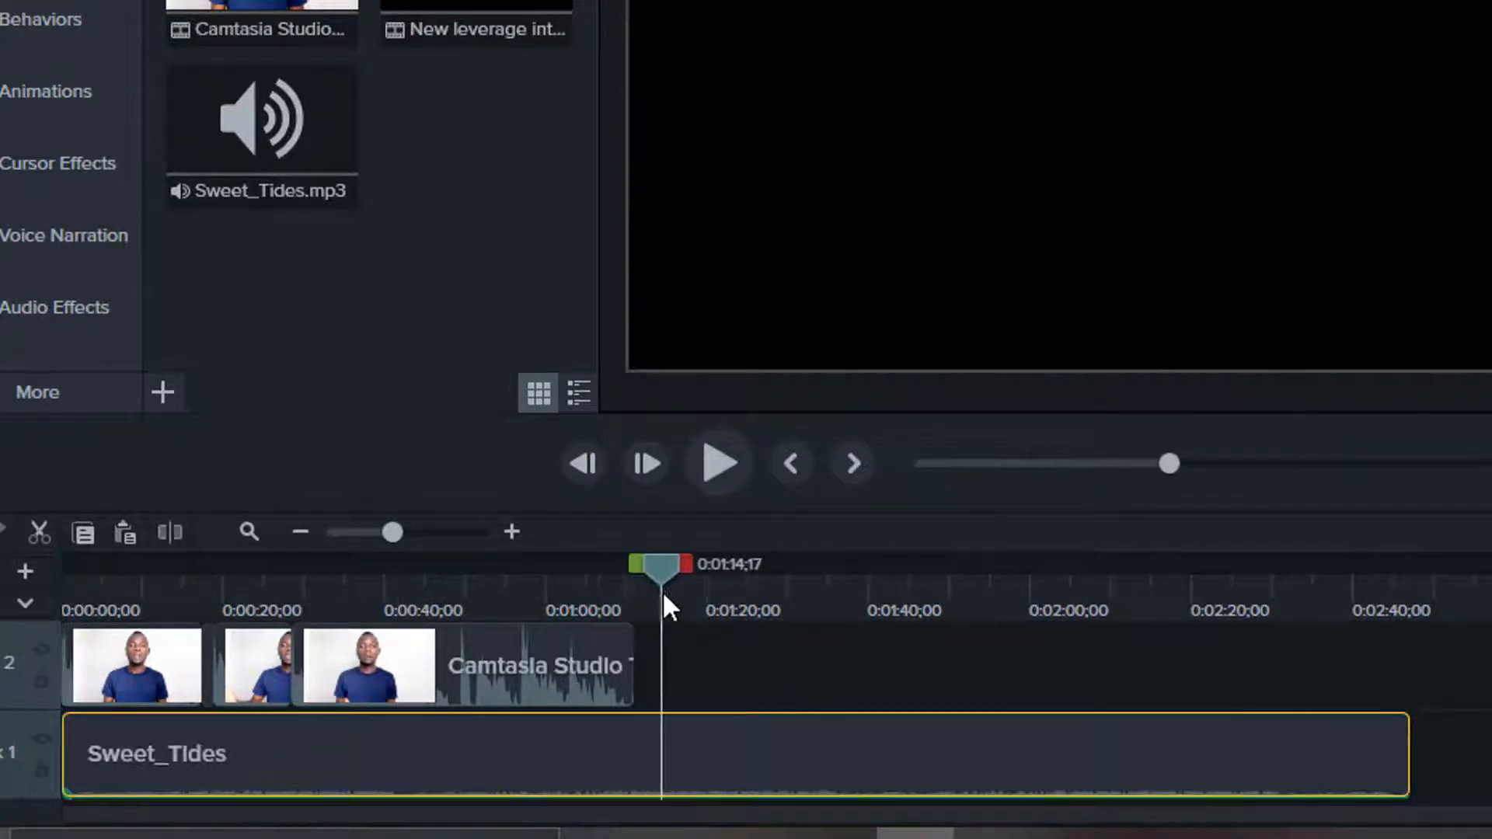
key(s)
click(849, 769)
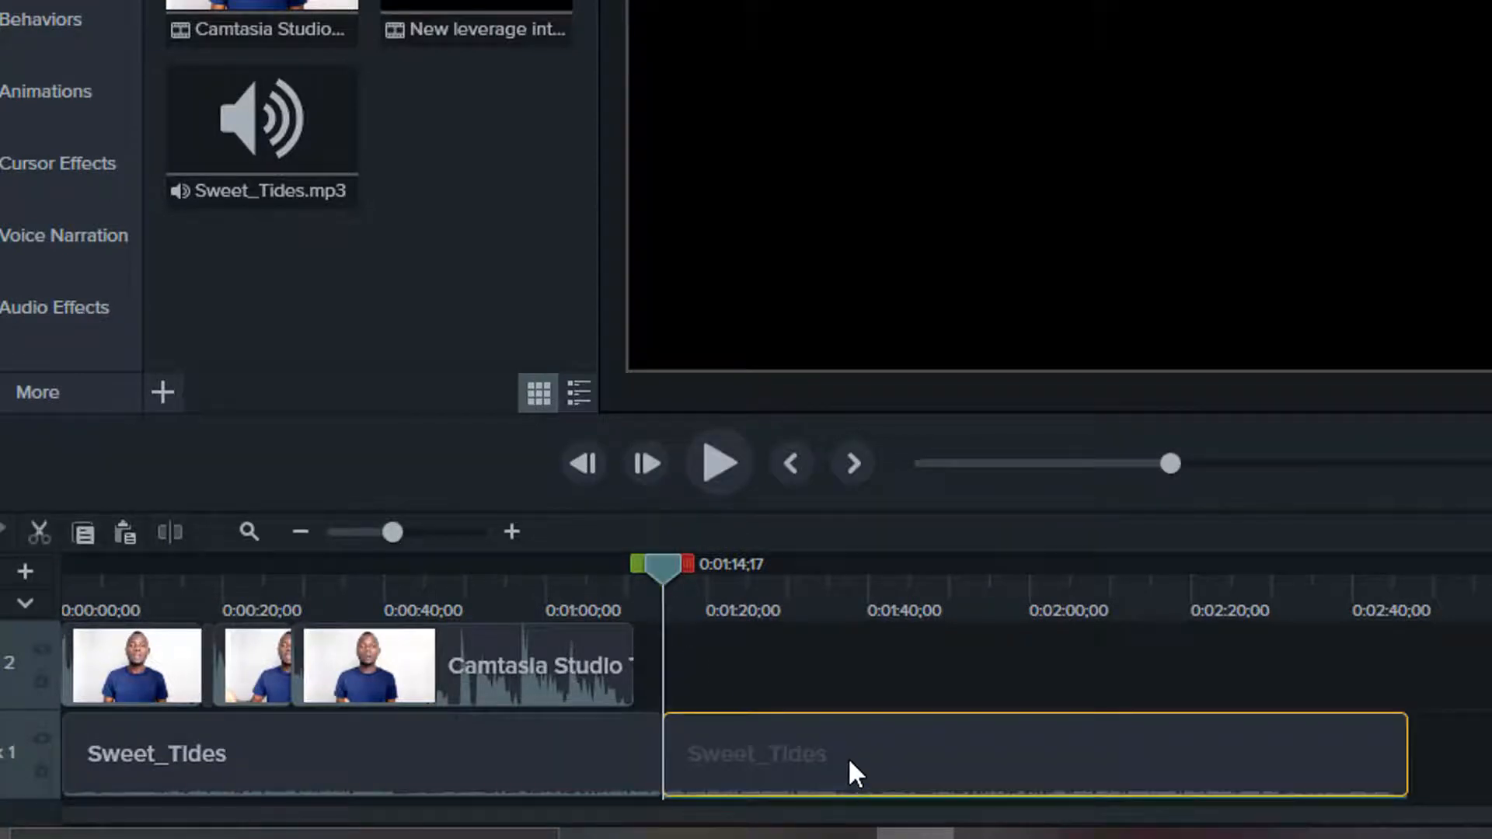
key(Delete)
Step: Split the Sweet_Tides music at 0:00:17;13, where the intro clip begins
click(523, 769)
double_click(523, 766)
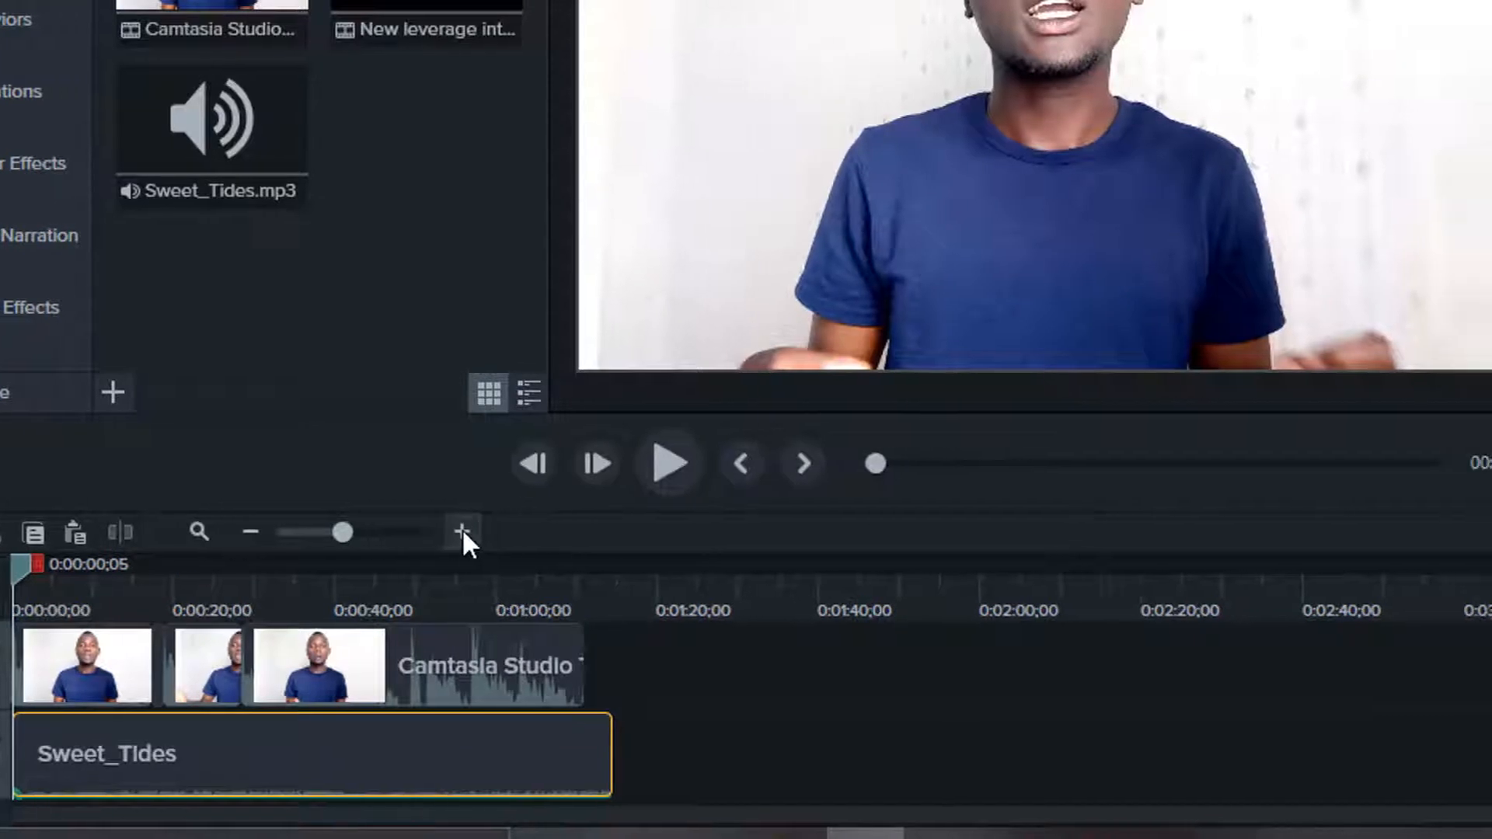
click(511, 532)
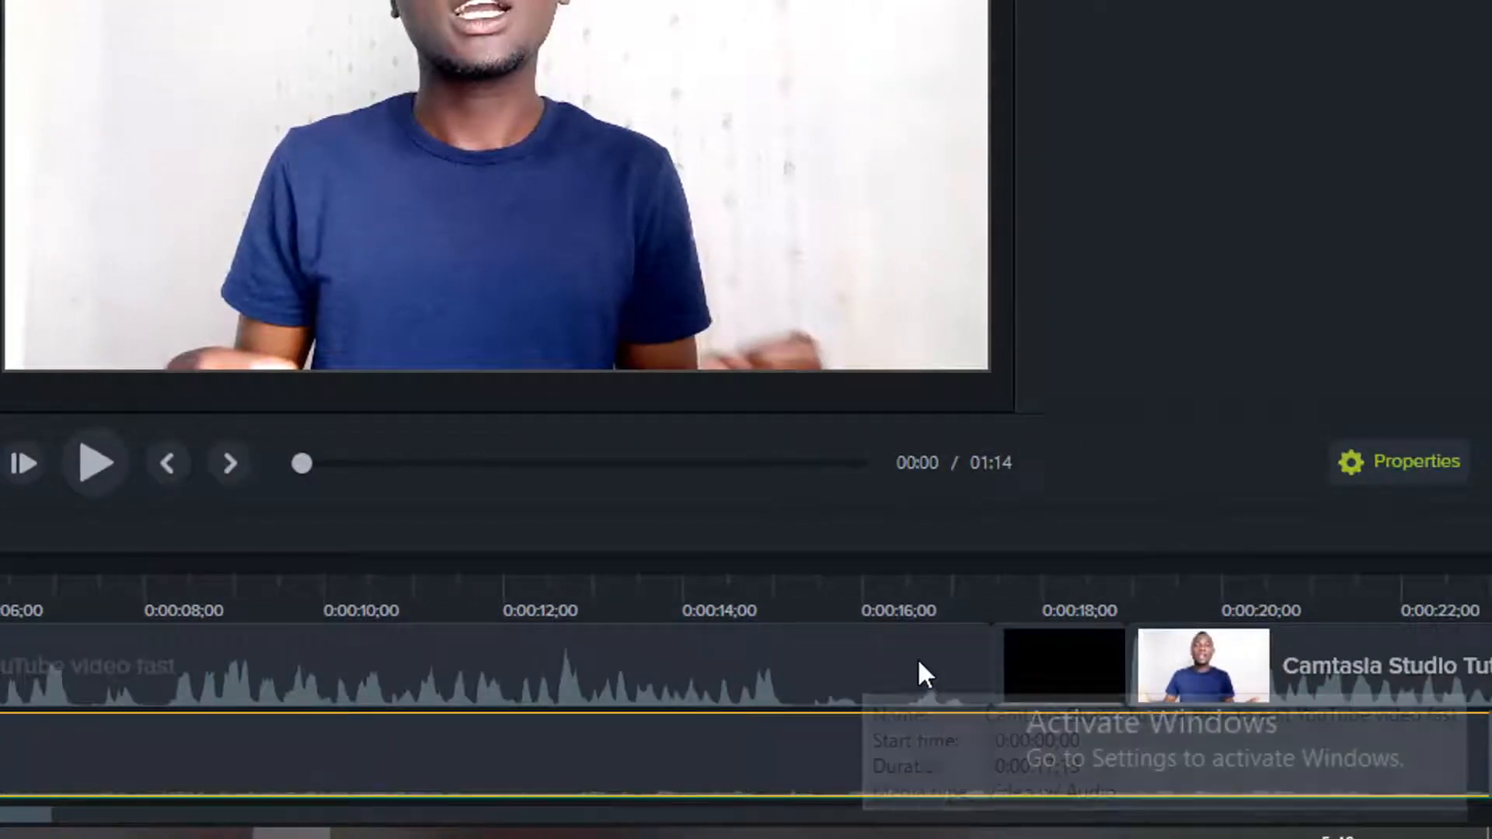
double_click(1010, 664)
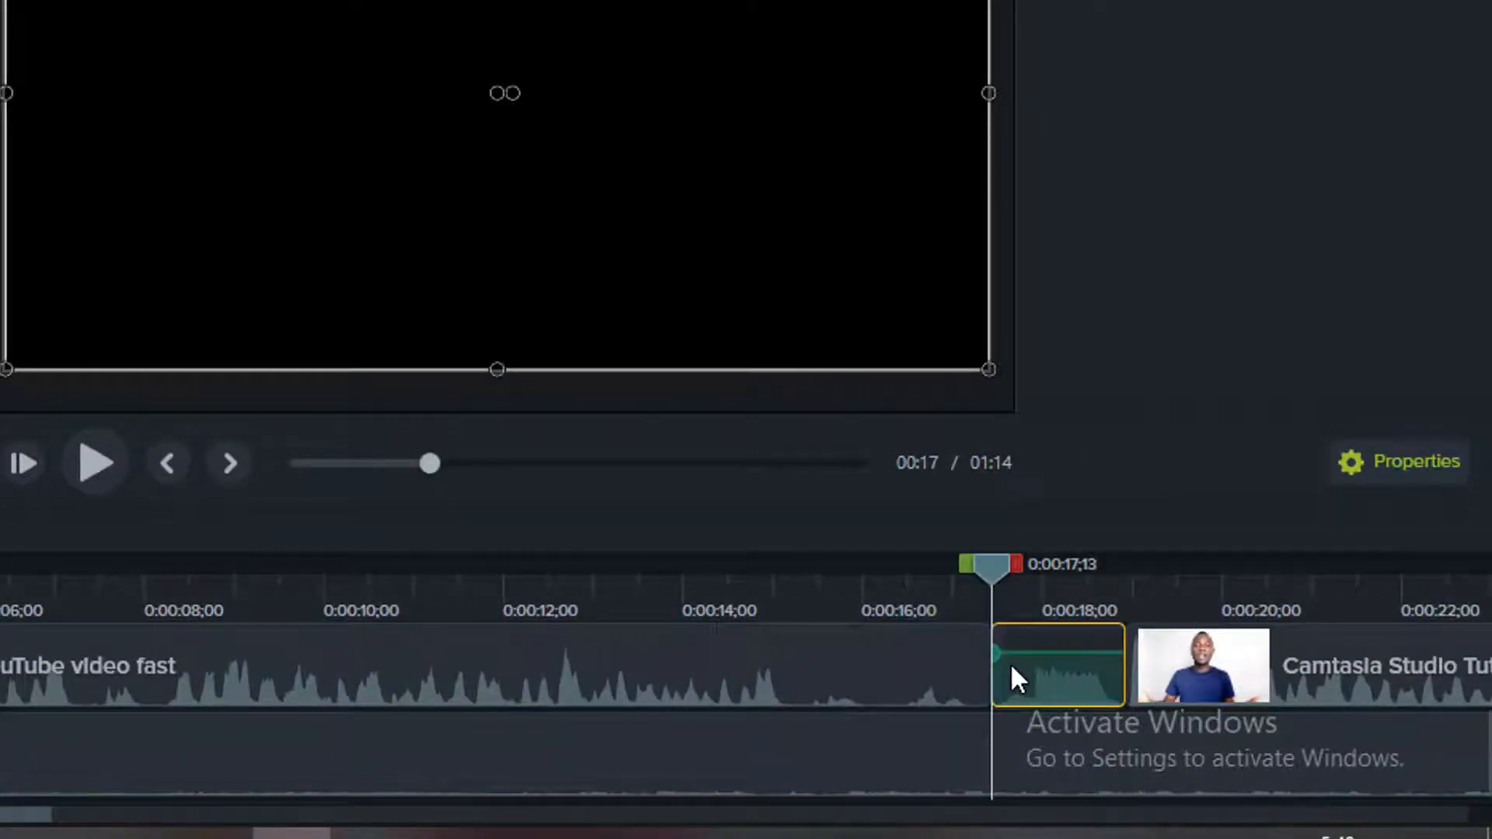
click(1052, 763)
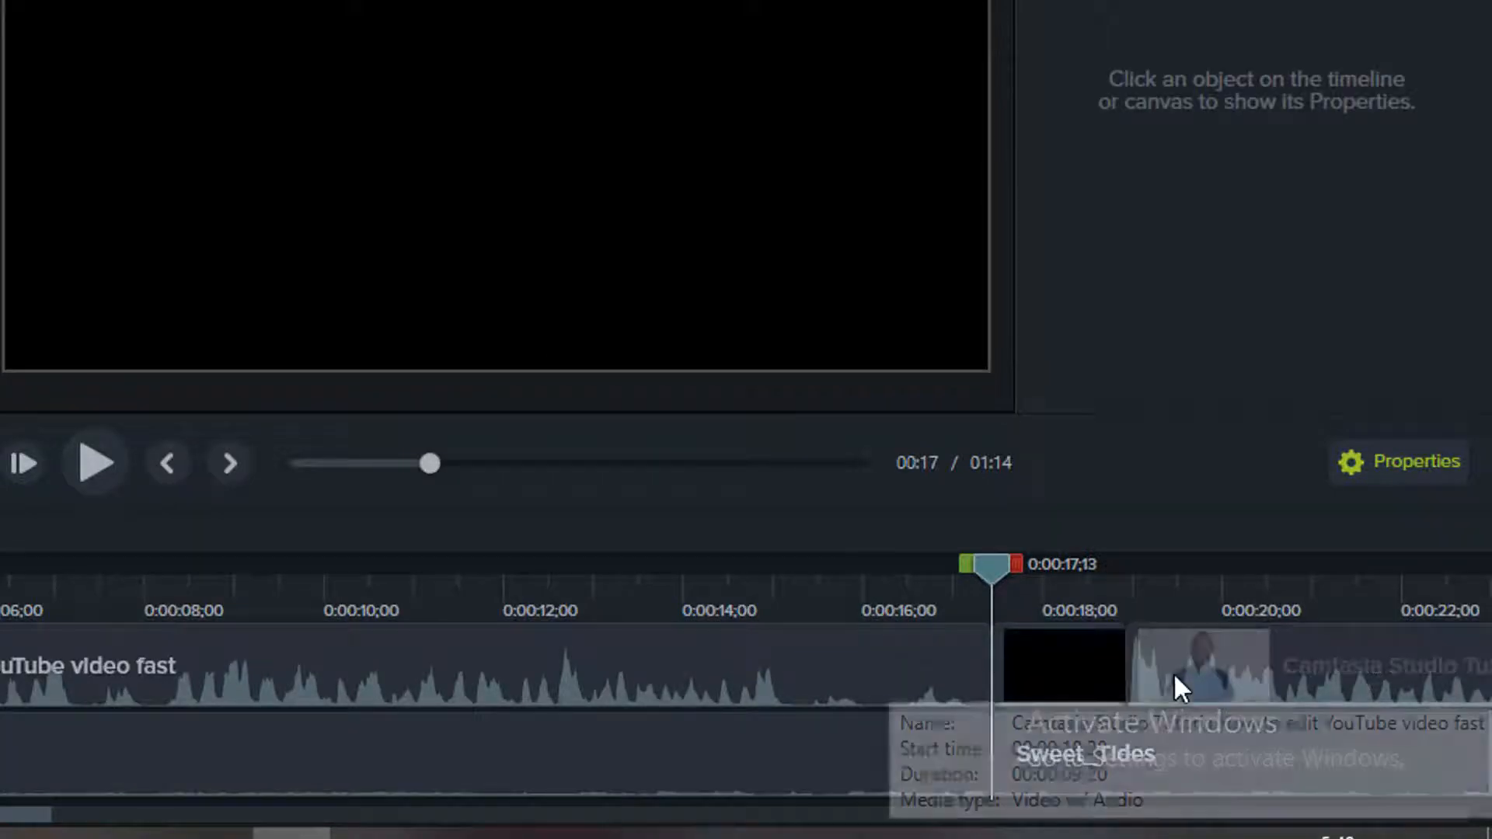
Step: Split the music again at 0:00:18;28, where the intro clip ends, and delete the music piece beneath the intro
click(1227, 676)
double_click(1227, 664)
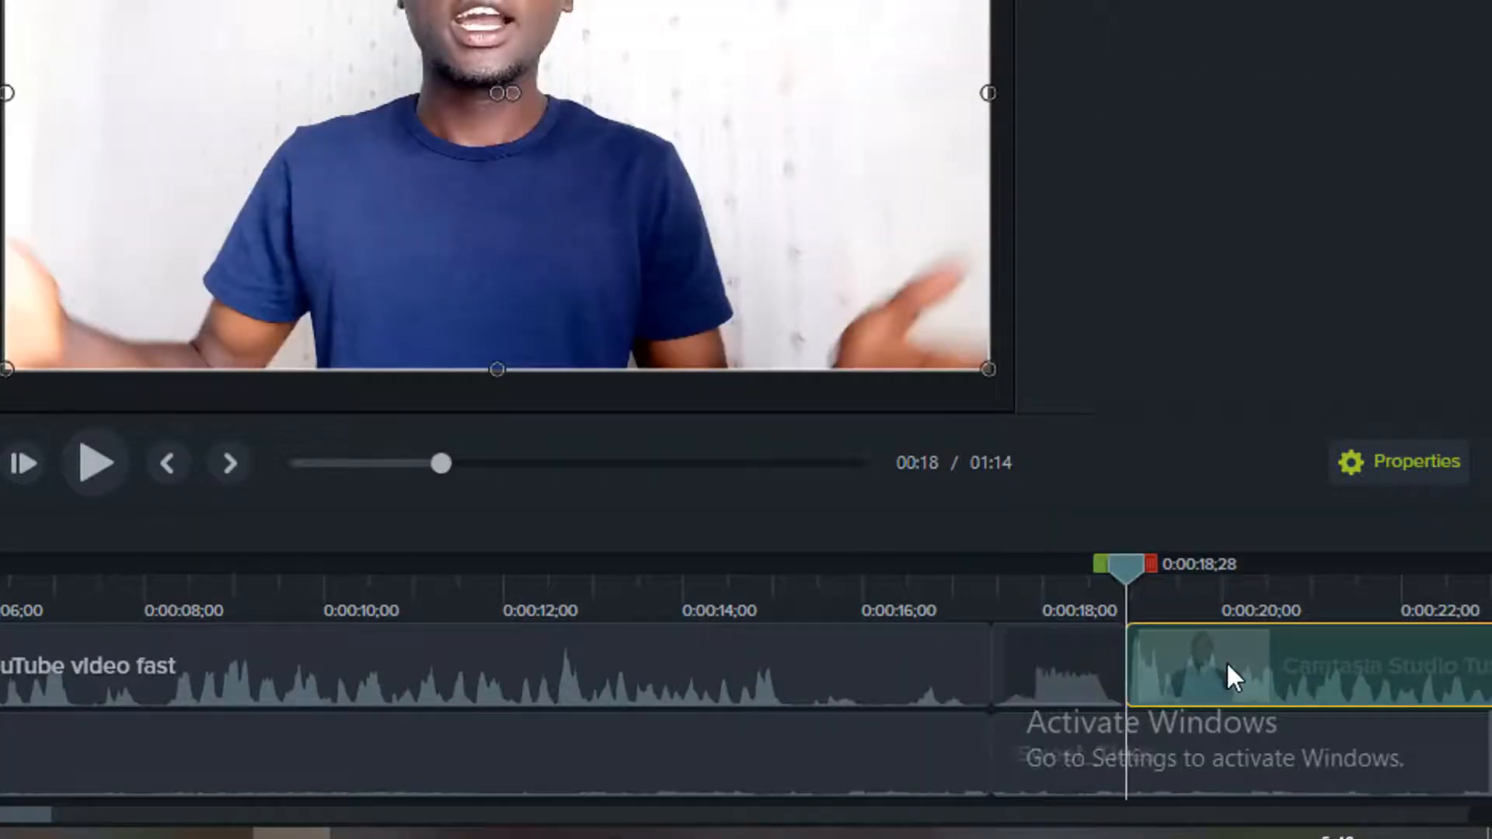
click(1237, 761)
key(s)
click(1117, 754)
key(Delete)
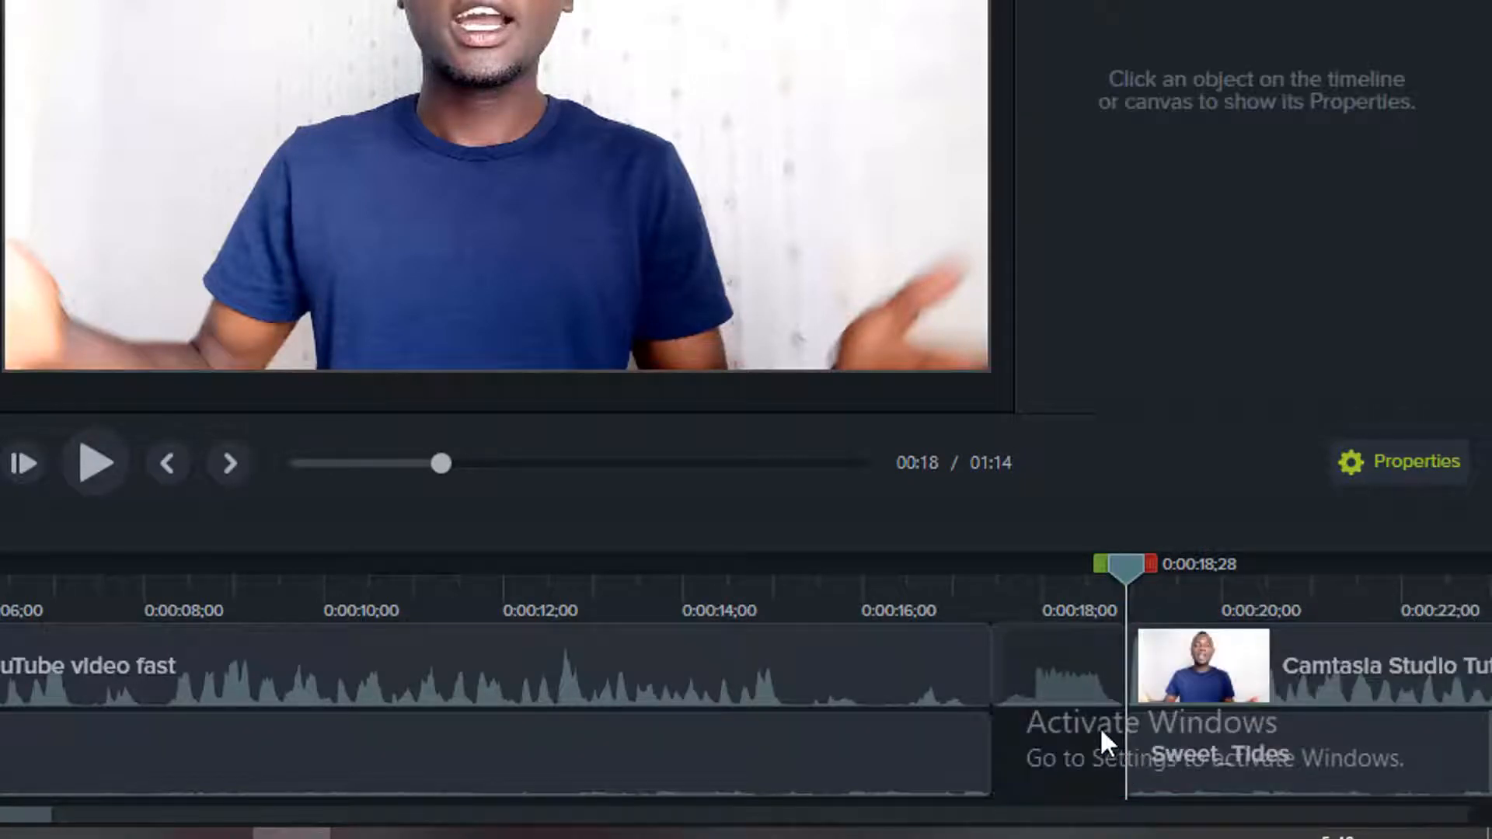
Step: Play part of the intro clip around 0:00:18;00 to check it without the background music
click(1038, 609)
key(space)
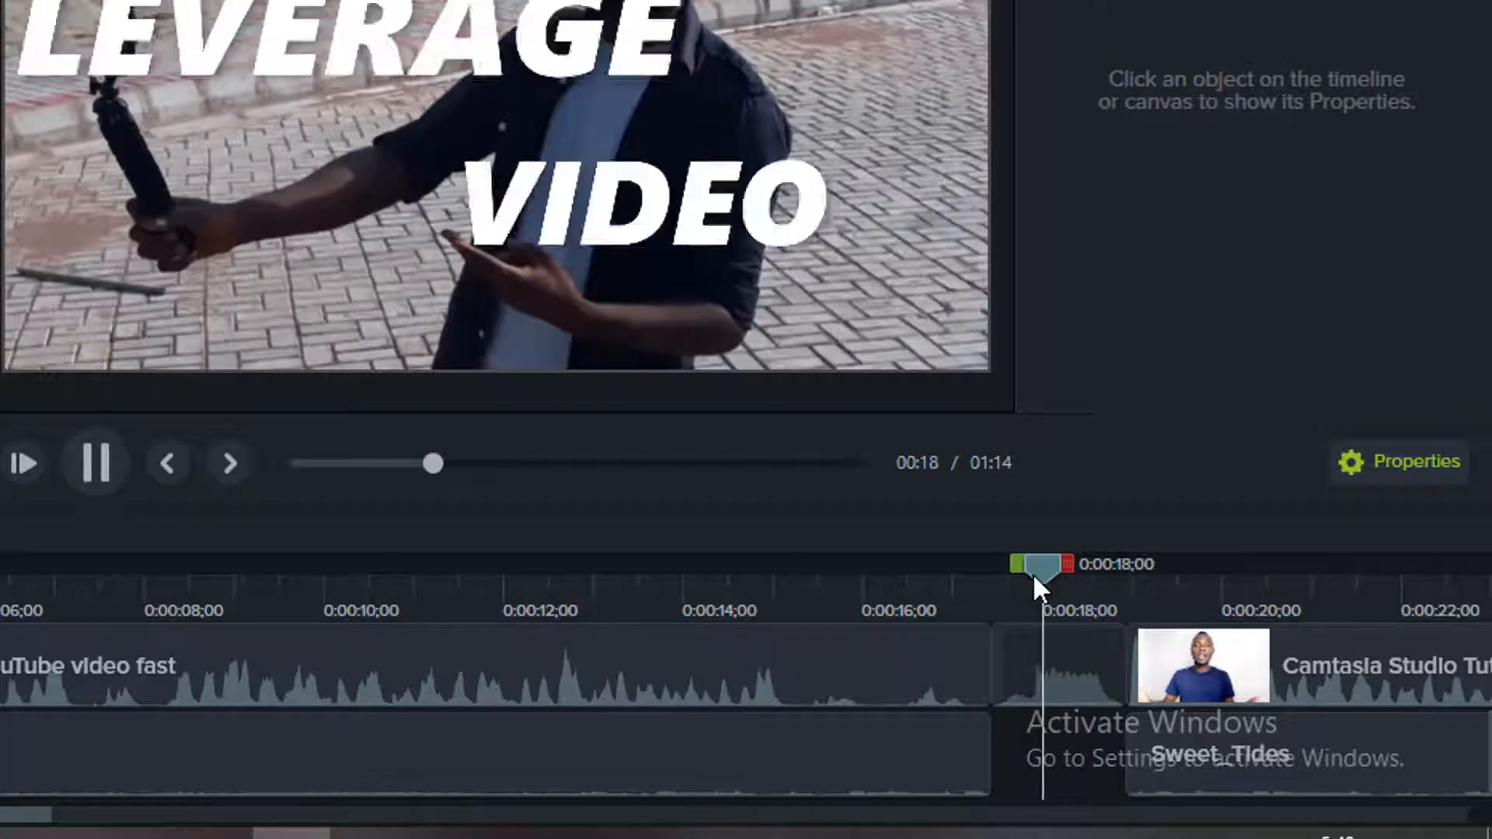
key(space)
Step: Play the video from the beginning to about 0:00:10;24 and slightly adjust the volume of the first Sweet_Tides music piece
click(827, 777)
key(ctrl+Home)
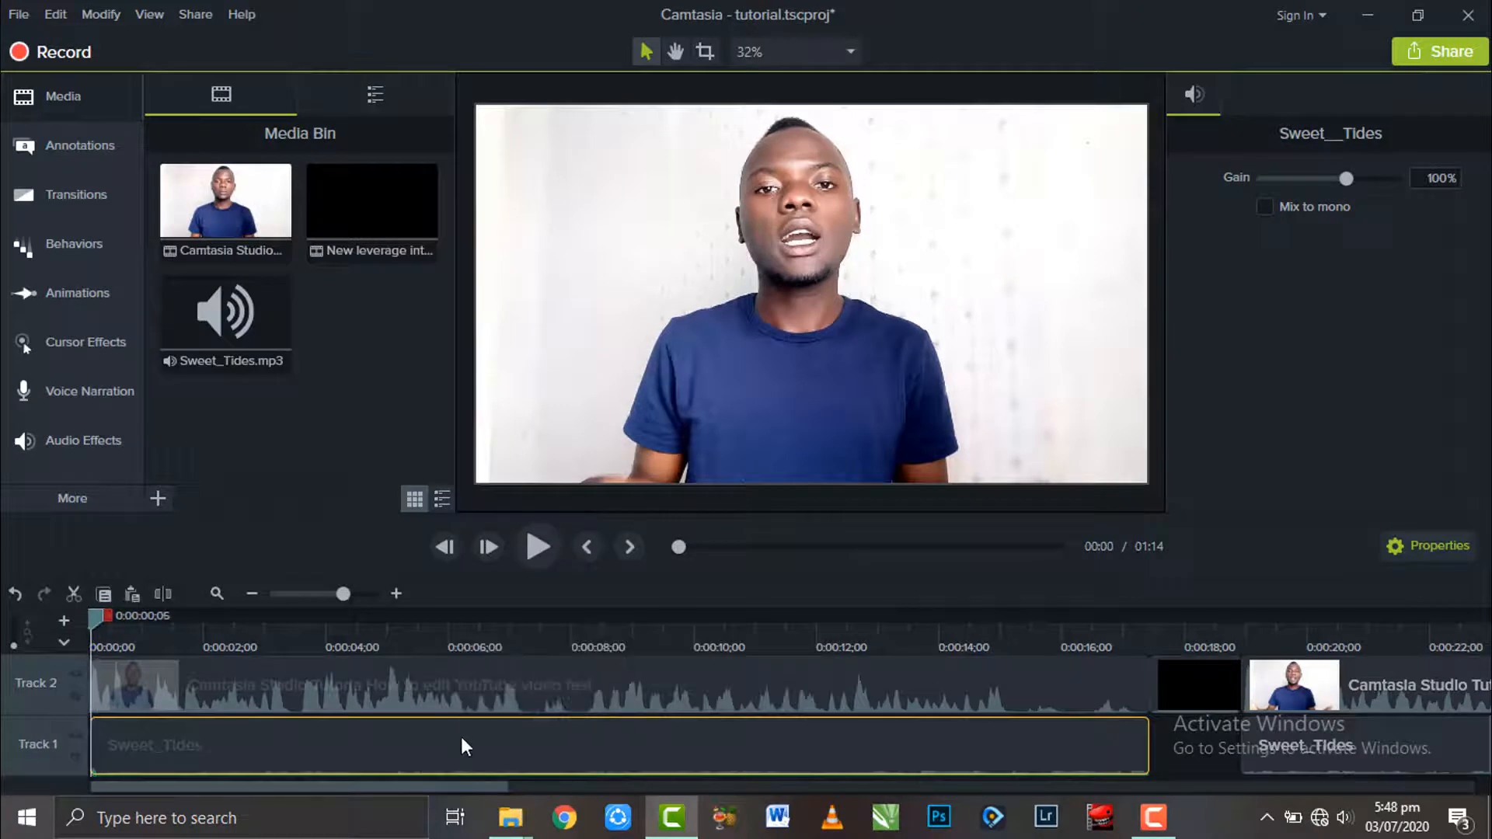
key(space)
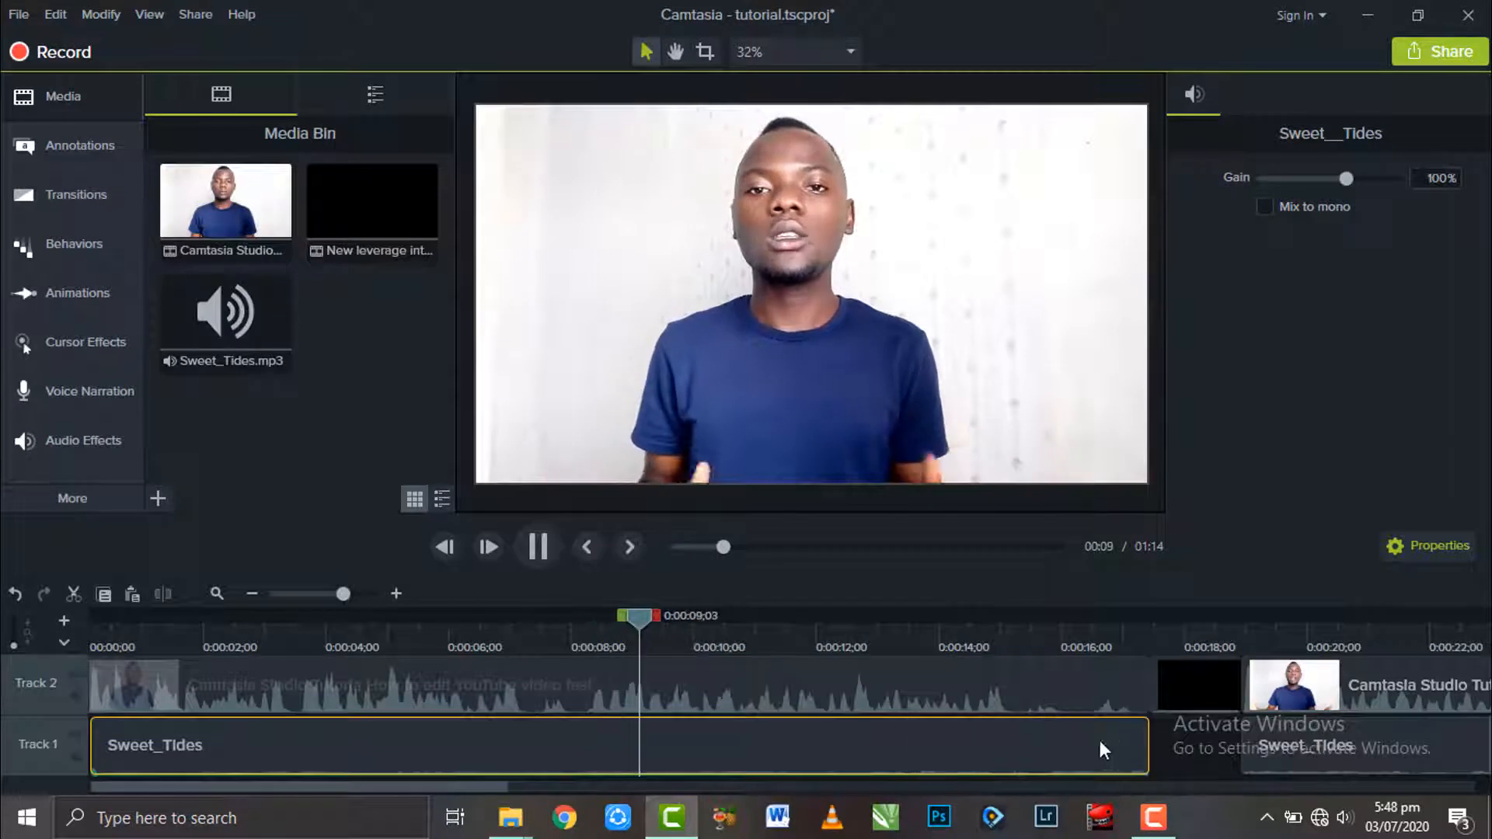
key(space)
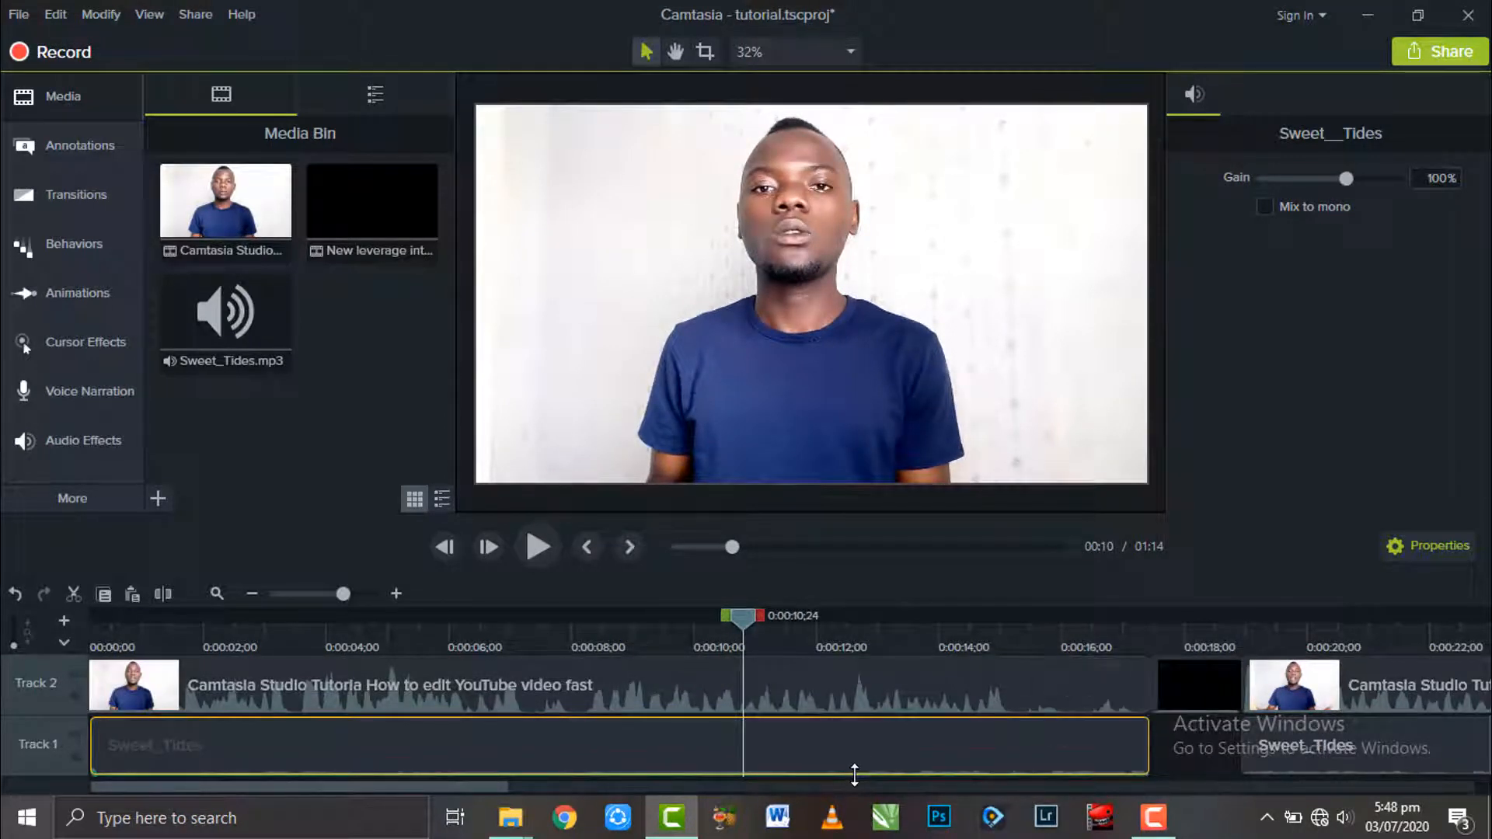
mouse_move(855, 775)
mouse_down()
mouse_move(858, 744)
mouse_move(863, 767)
mouse_up()
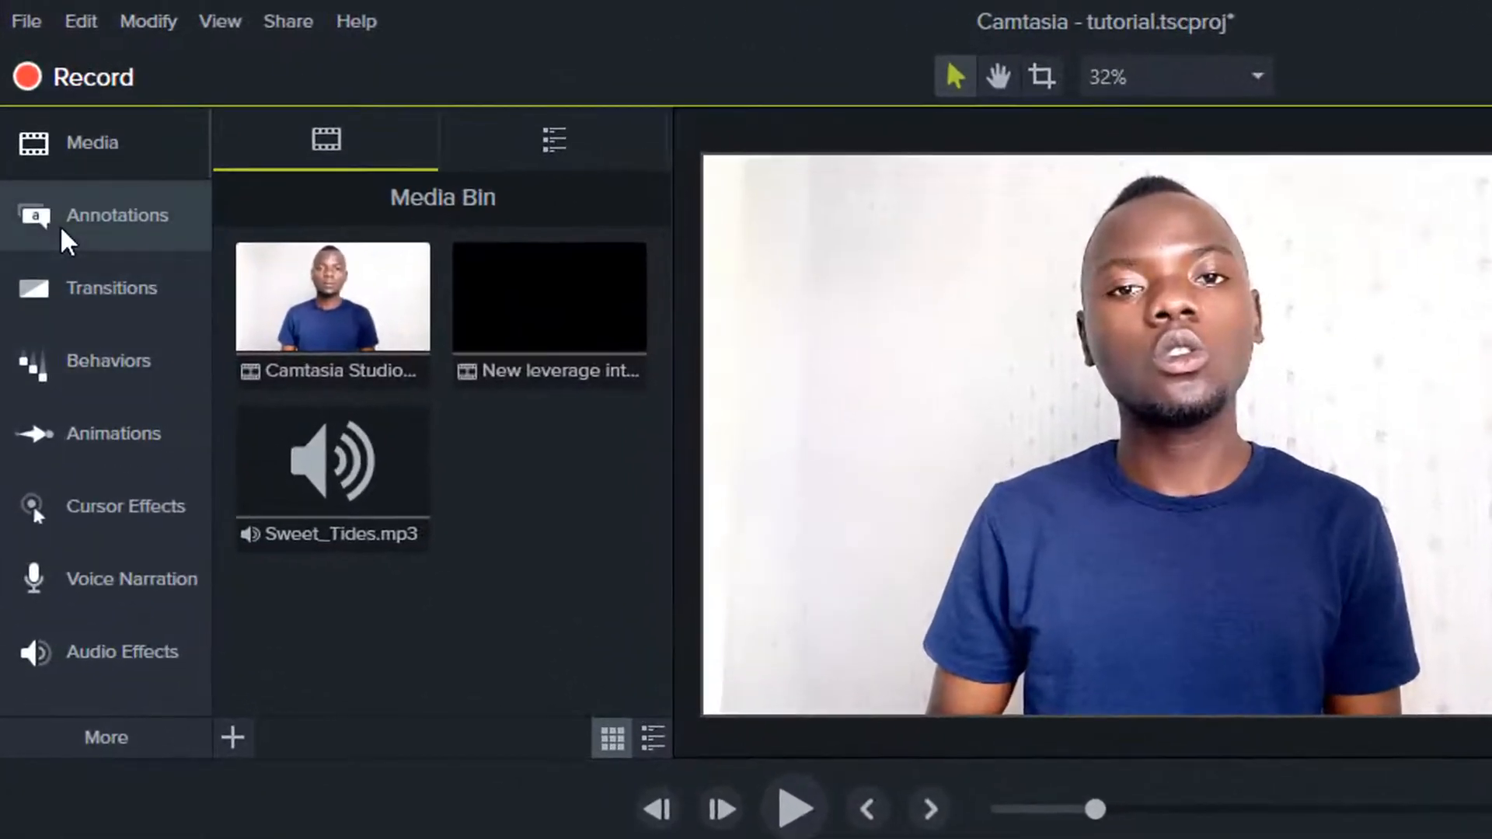
Step: Try placing a white rectangle shape from the annotations on the video and delete it
click(69, 241)
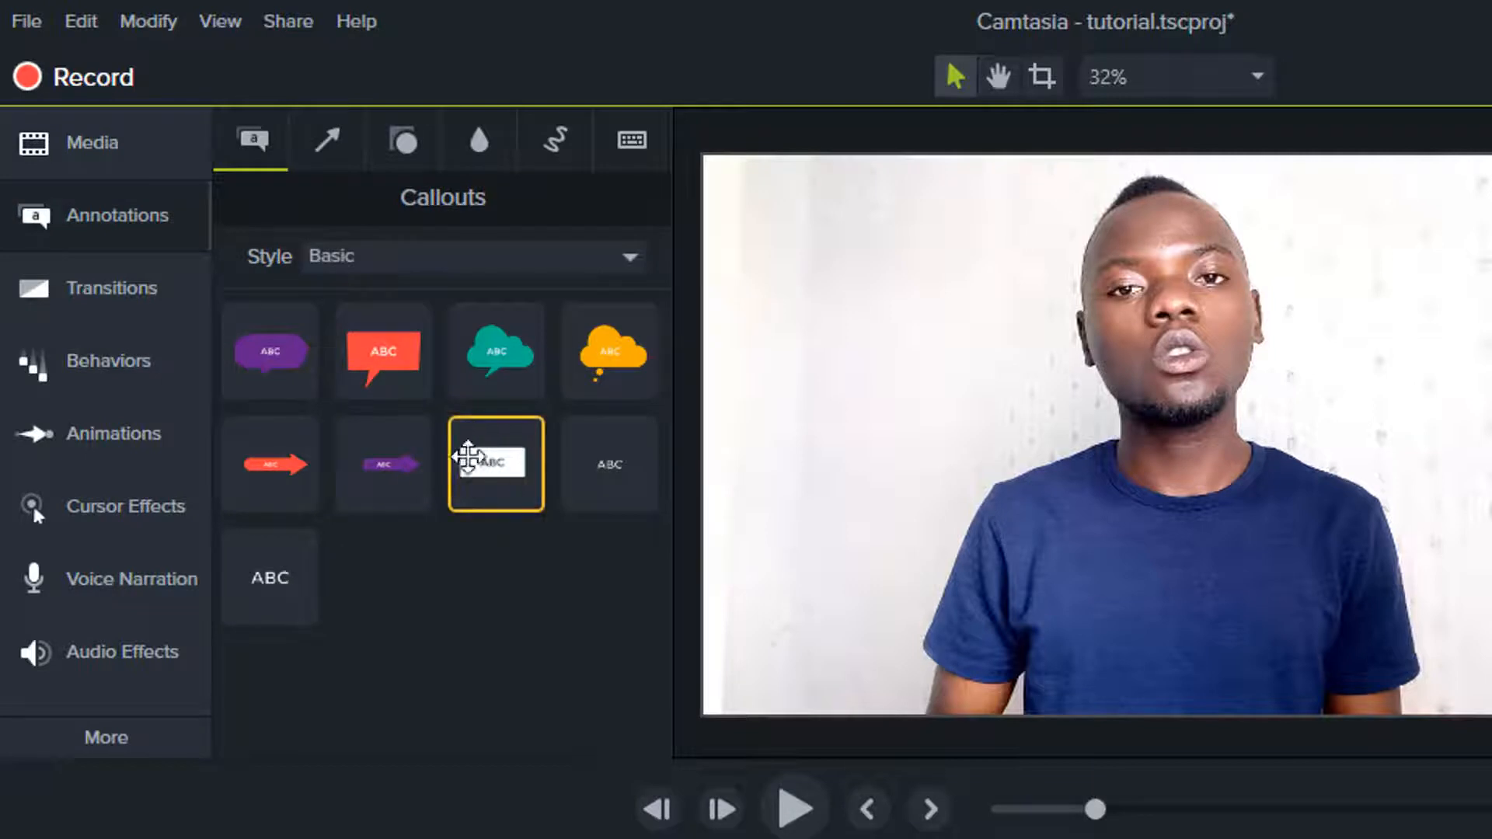
click(326, 152)
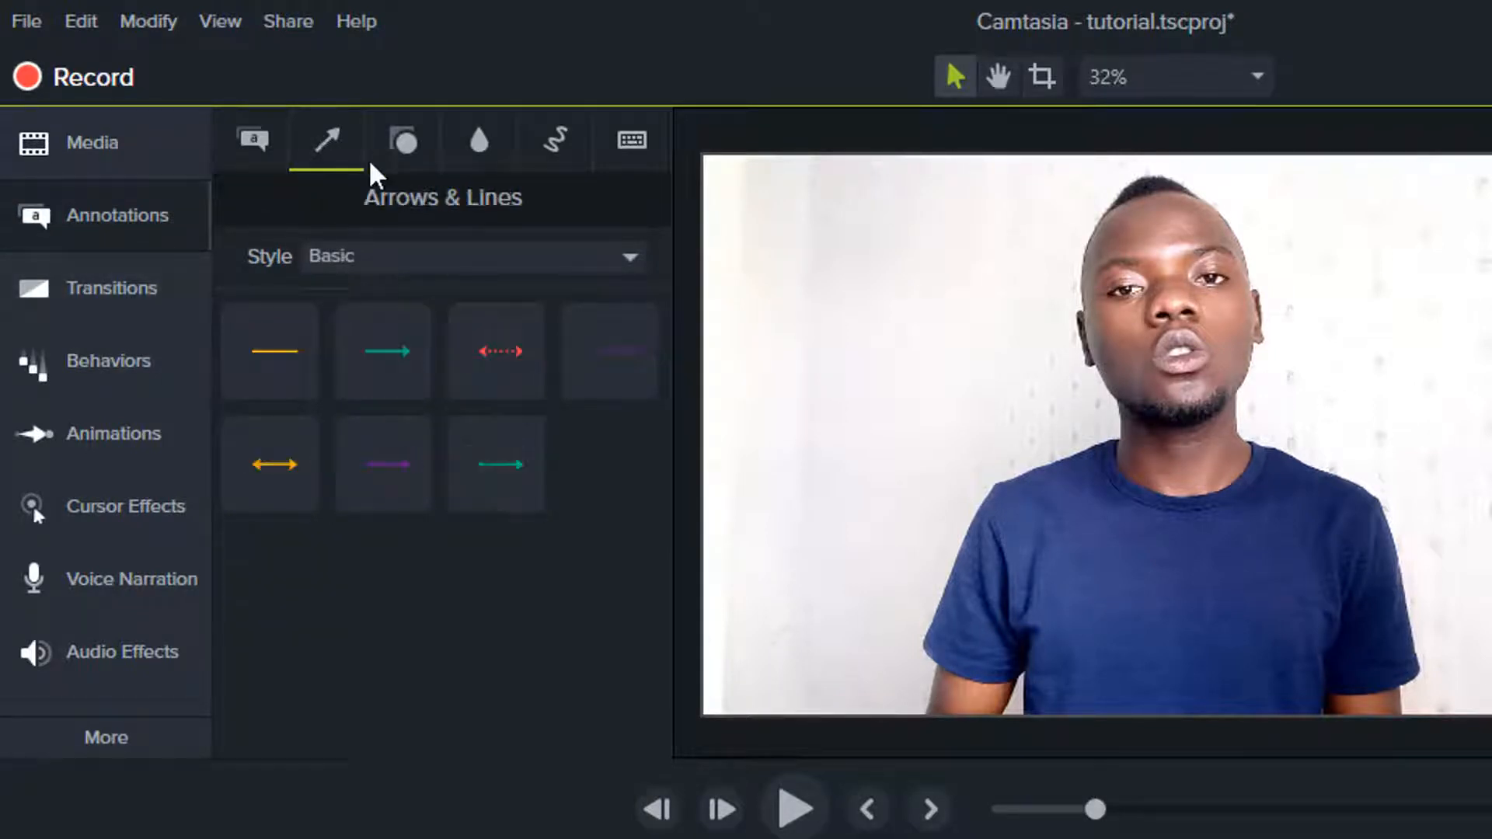
click(404, 155)
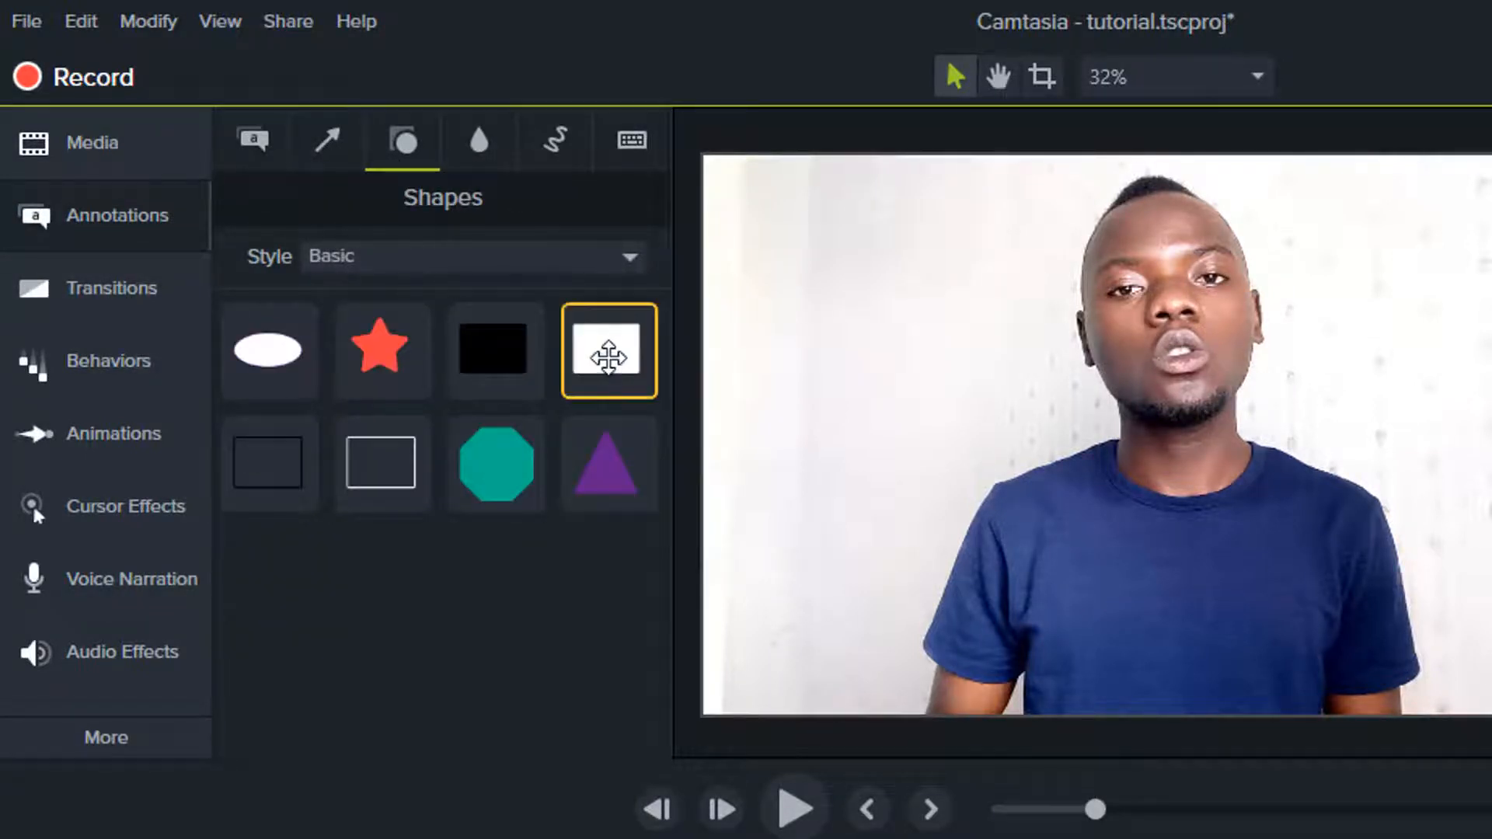
drag(1005, 390, 1066, 392)
right_click(1072, 404)
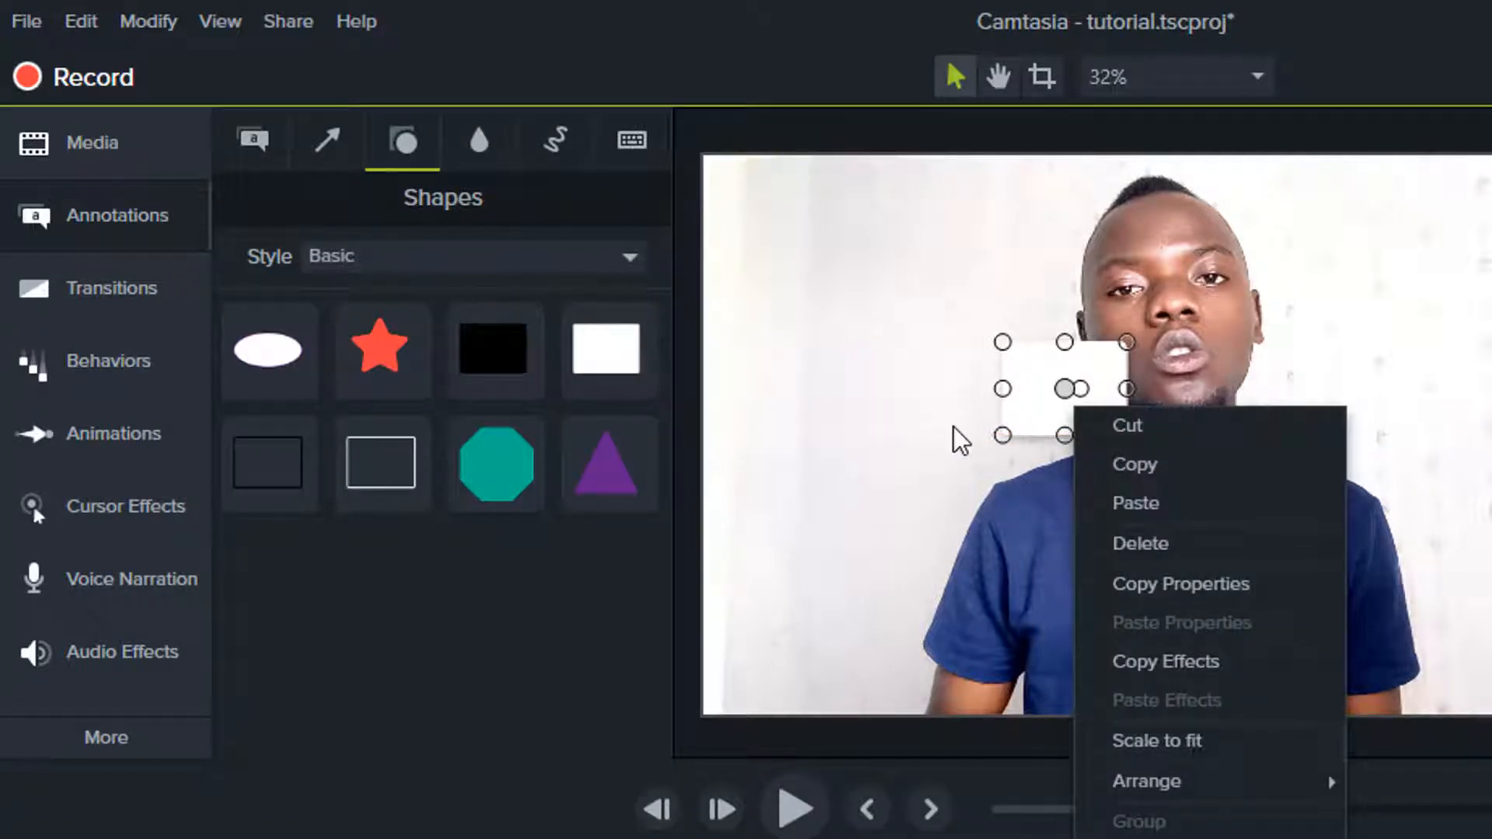
click(1149, 553)
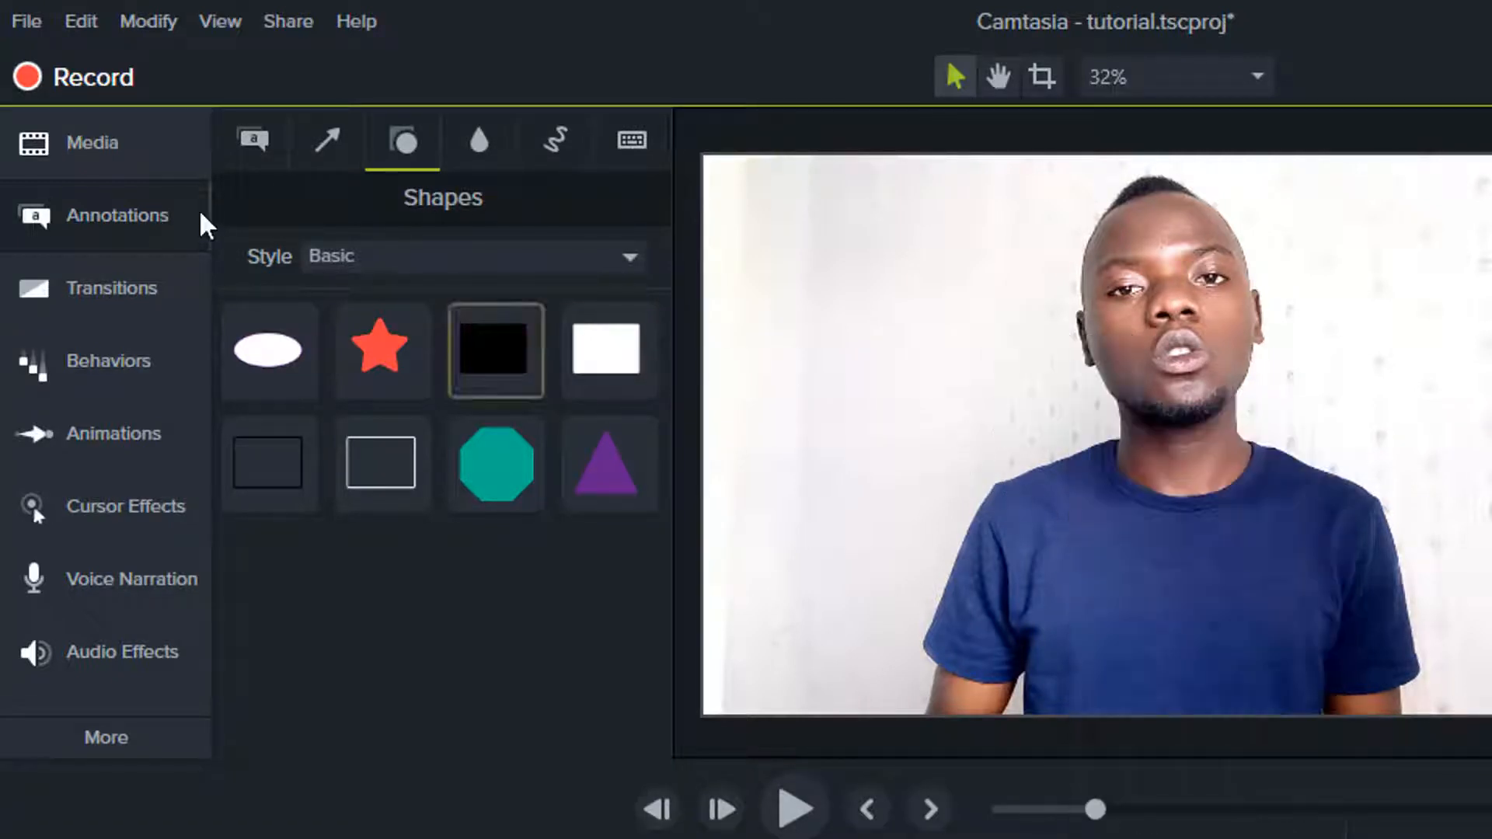
Step: Try placing the Basic white text callout on the video, stretching it into a wide banner across the presenter's chest, and delete it
click(271, 158)
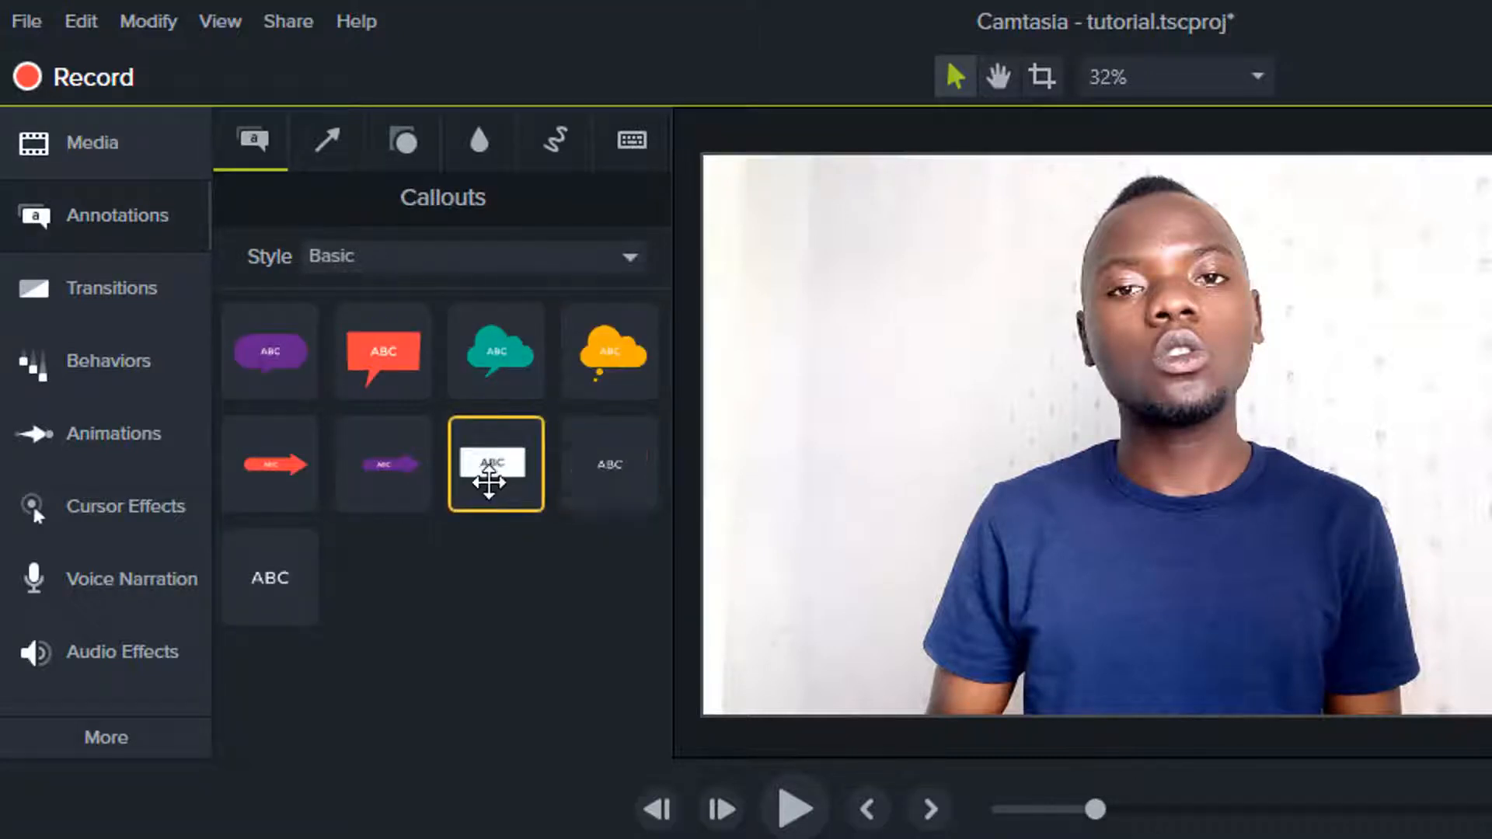
drag(493, 477, 921, 591)
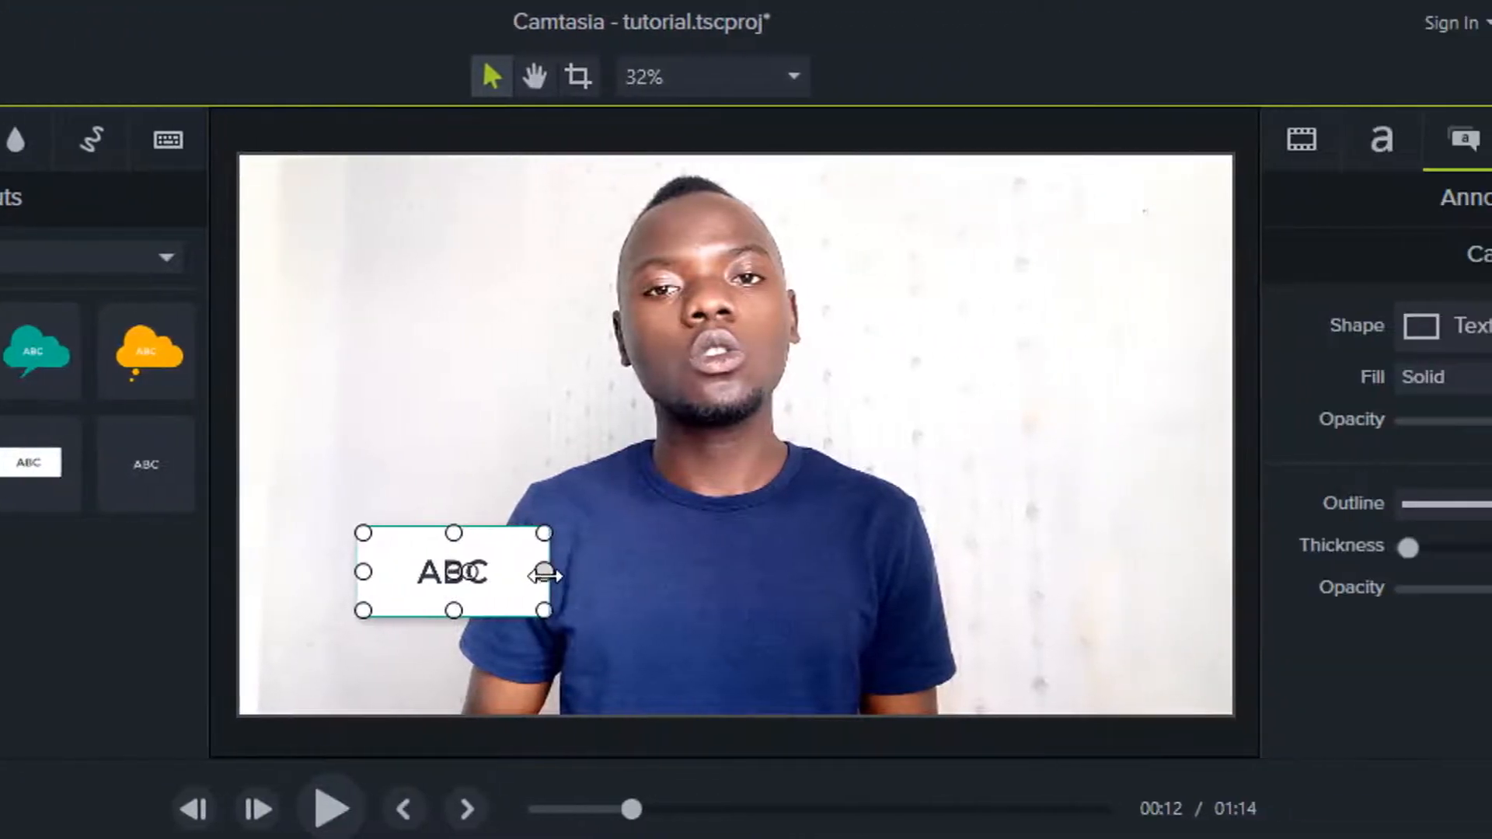
drag(853, 505, 710, 488)
drag(522, 444, 626, 460)
click(499, 555)
drag(549, 570, 1170, 610)
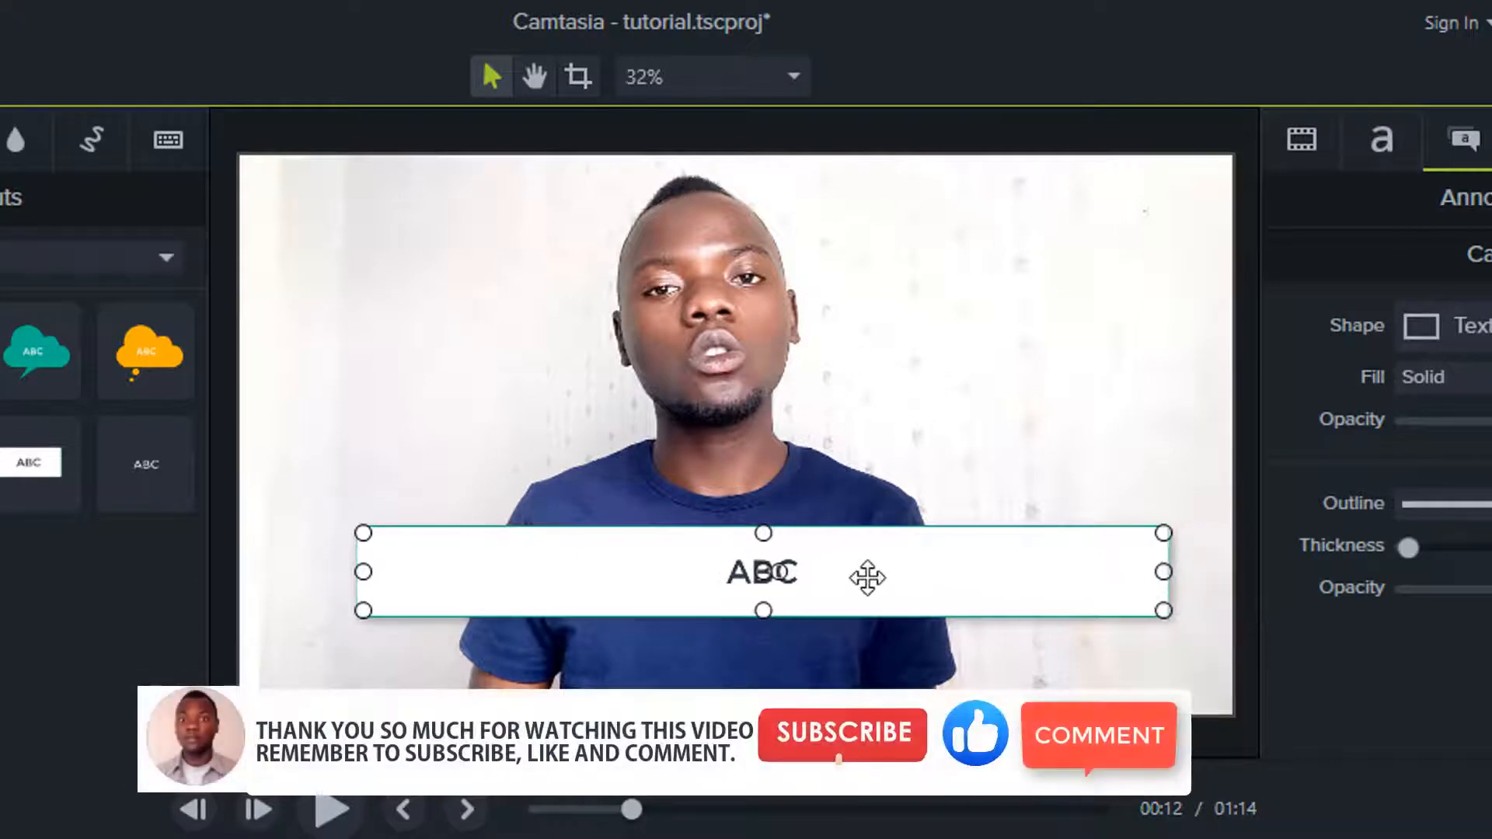
drag(868, 578, 846, 593)
double_click(758, 578)
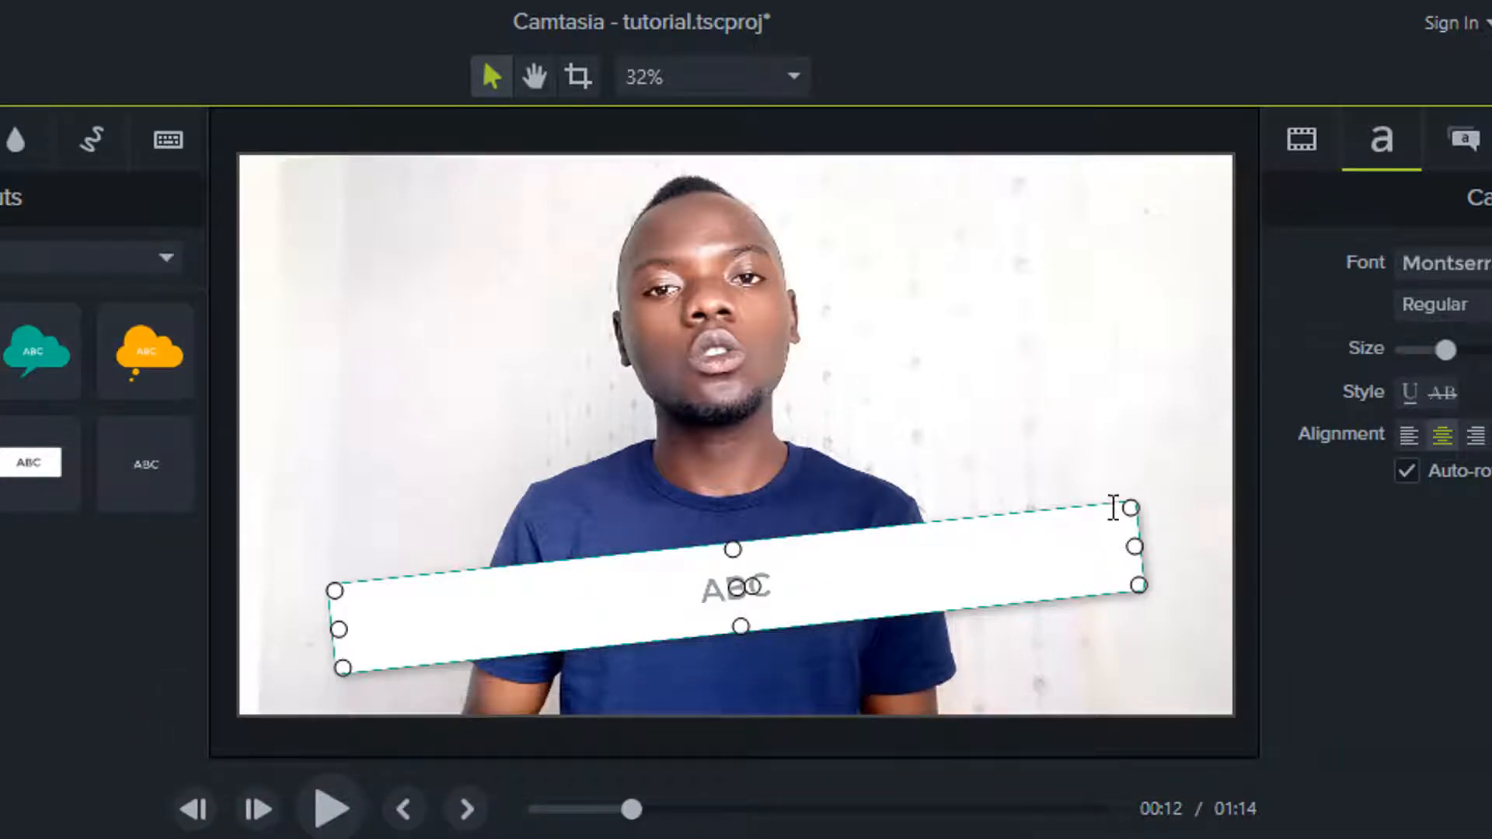
drag(753, 588, 756, 590)
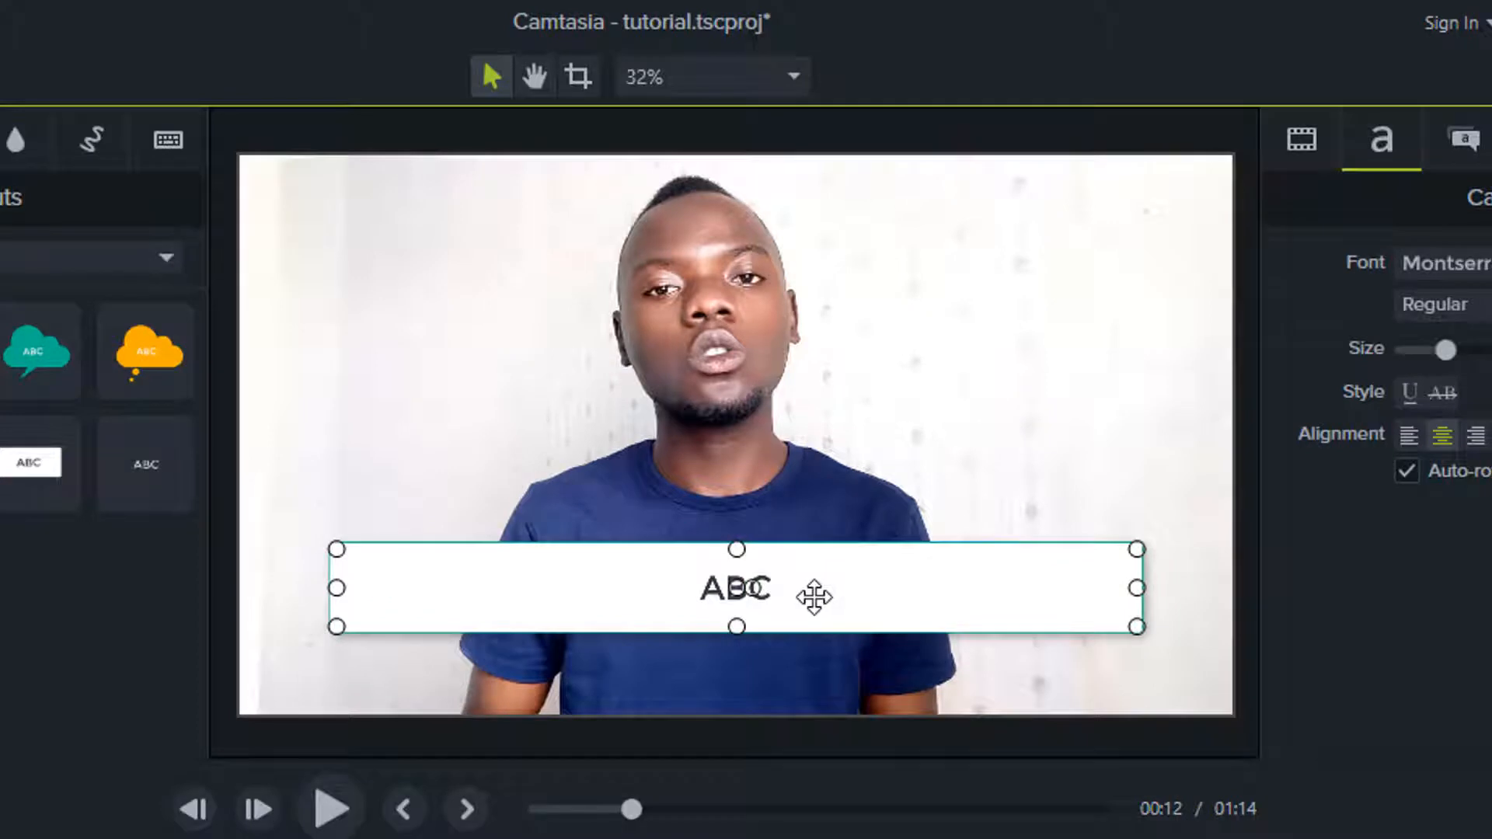
key(Delete)
Step: Place the Basic white text callout on the video and stretch it into a wide banner across the presenter's chest
mouse_move(28, 462)
mouse_down()
mouse_move(360, 537)
mouse_move(476, 619)
mouse_move(543, 626)
mouse_up()
drag(708, 587, 1128, 588)
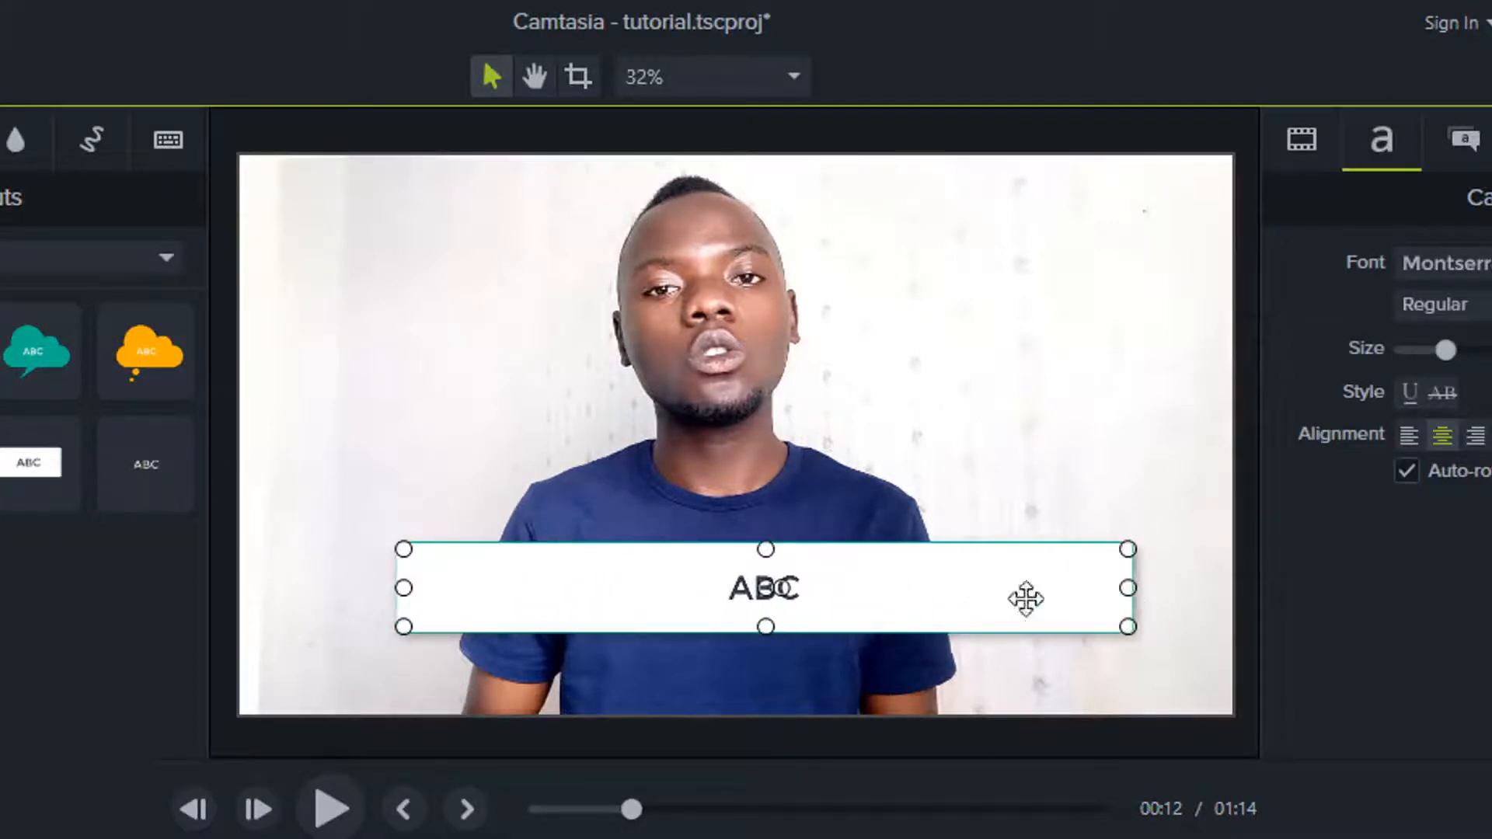
drag(411, 590, 356, 590)
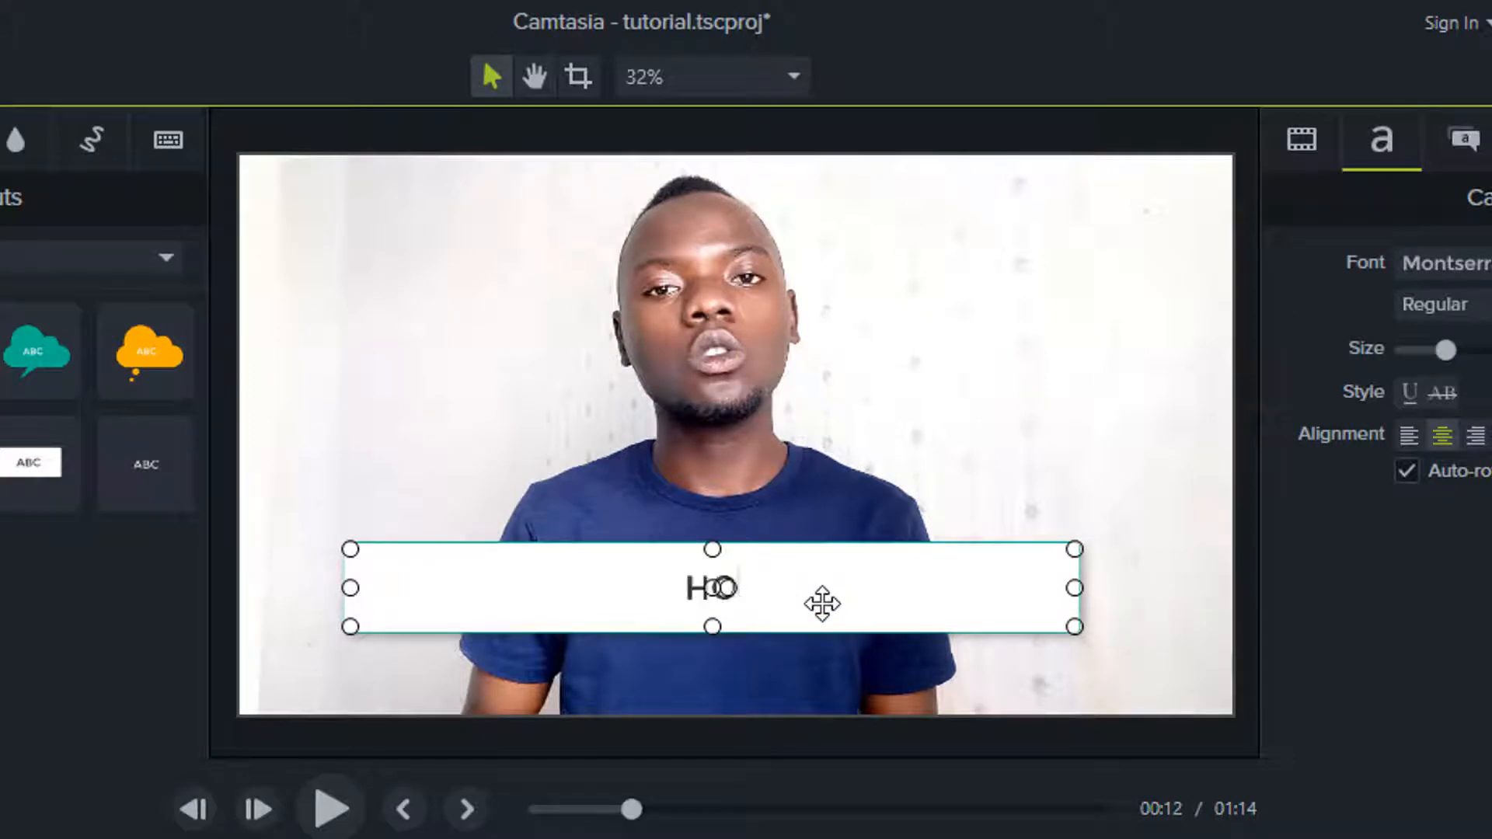
Step: Replace the banner's placeholder text with "HOW TO EDIT VIDEOS IN CAMTASIA STUDIO"
text(TO EED)
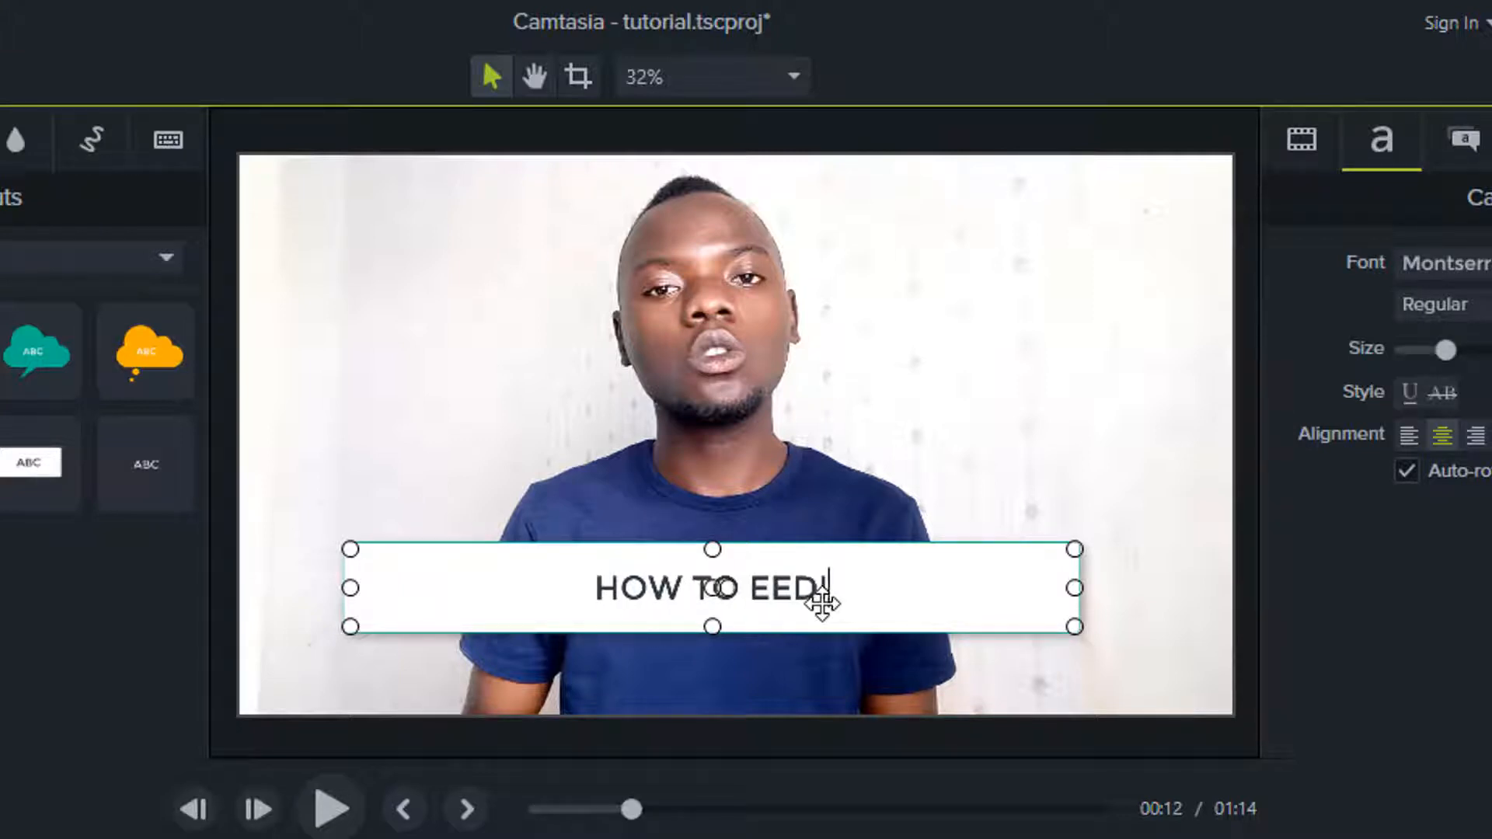
key(BackSpace)
key(BackSpace)
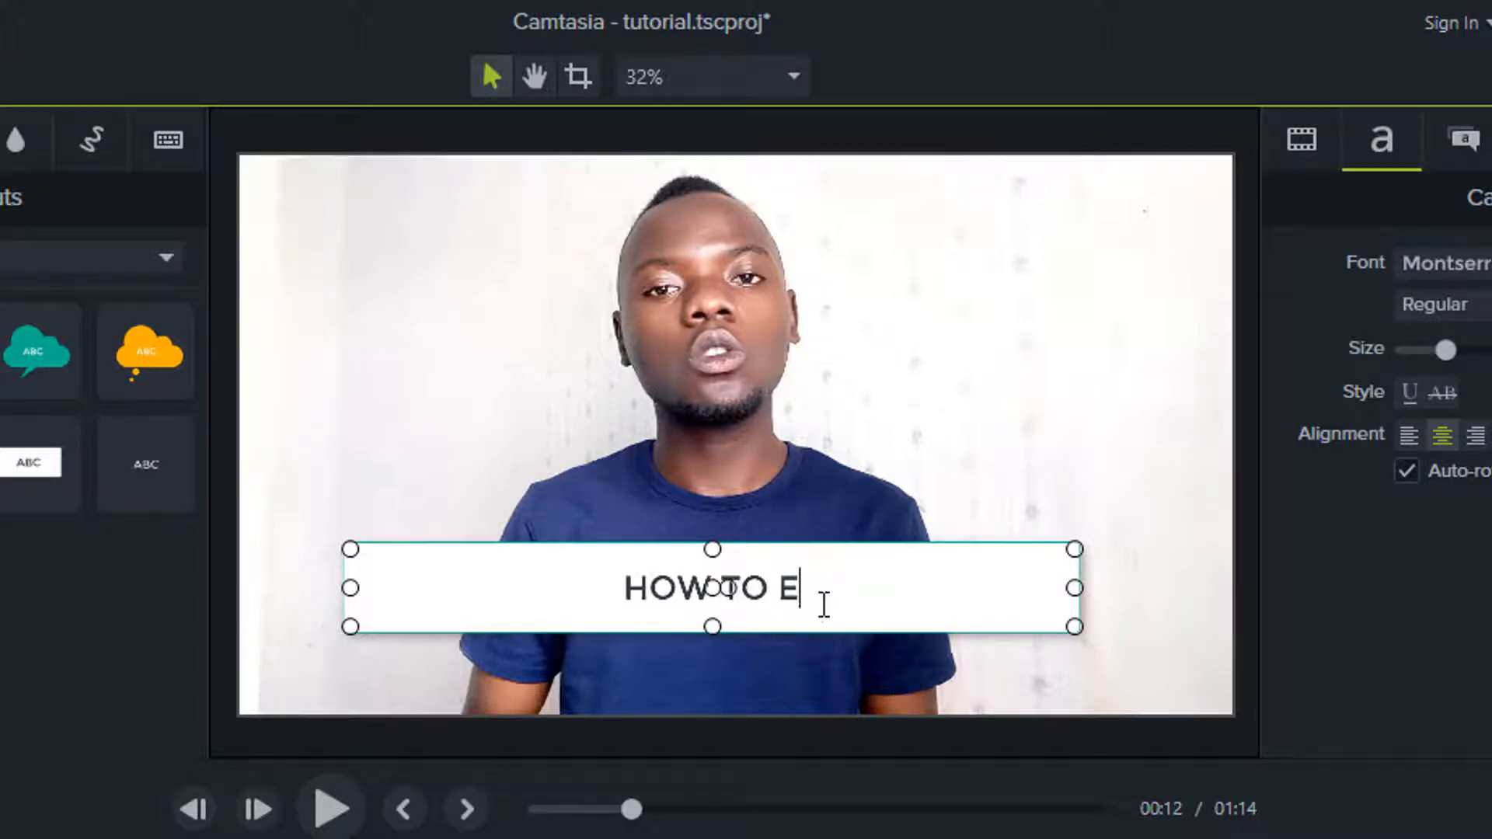
text(DIT VIDE)
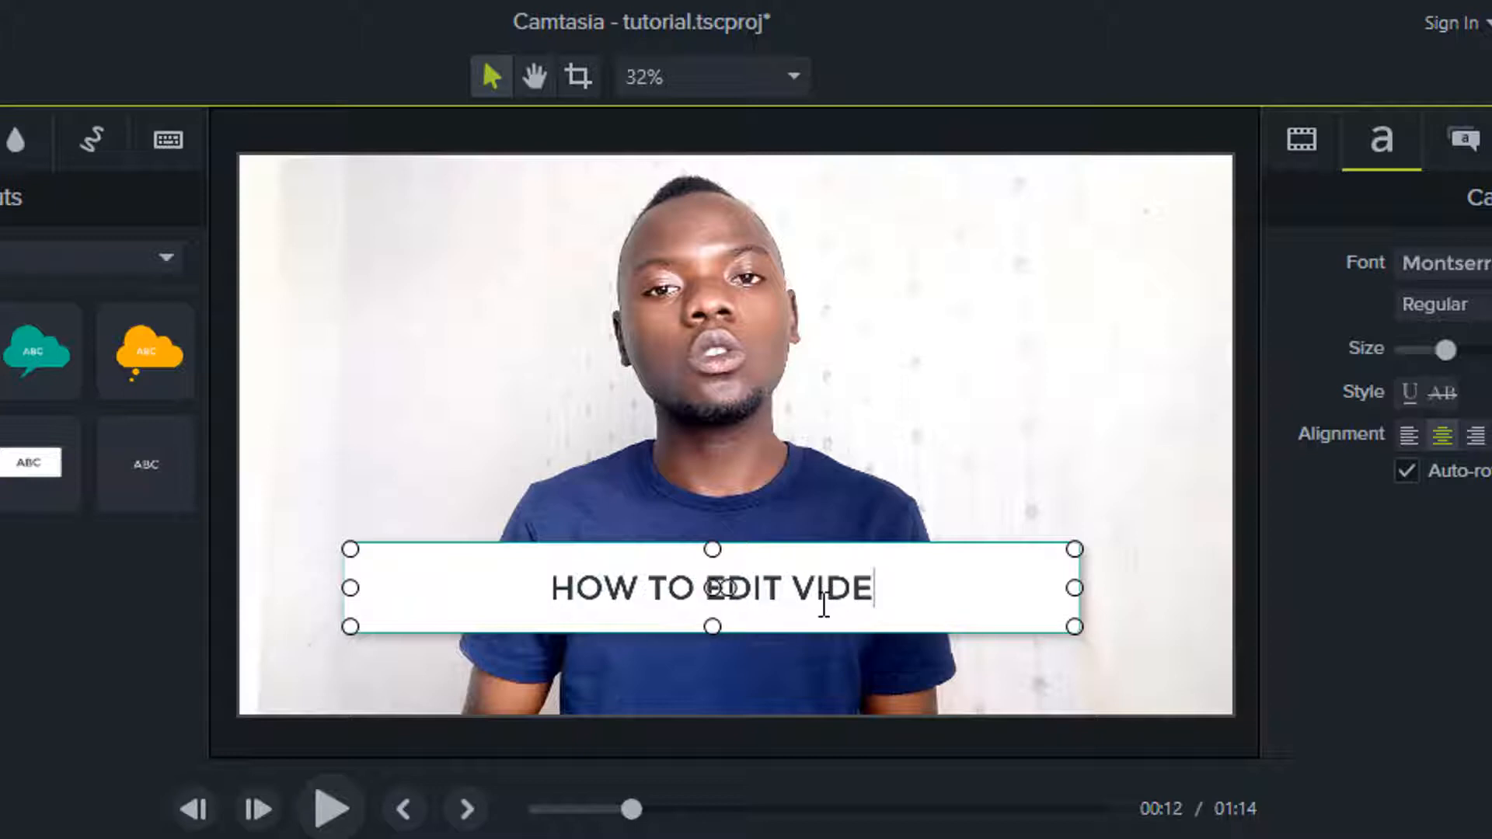
text(OS IN CA)
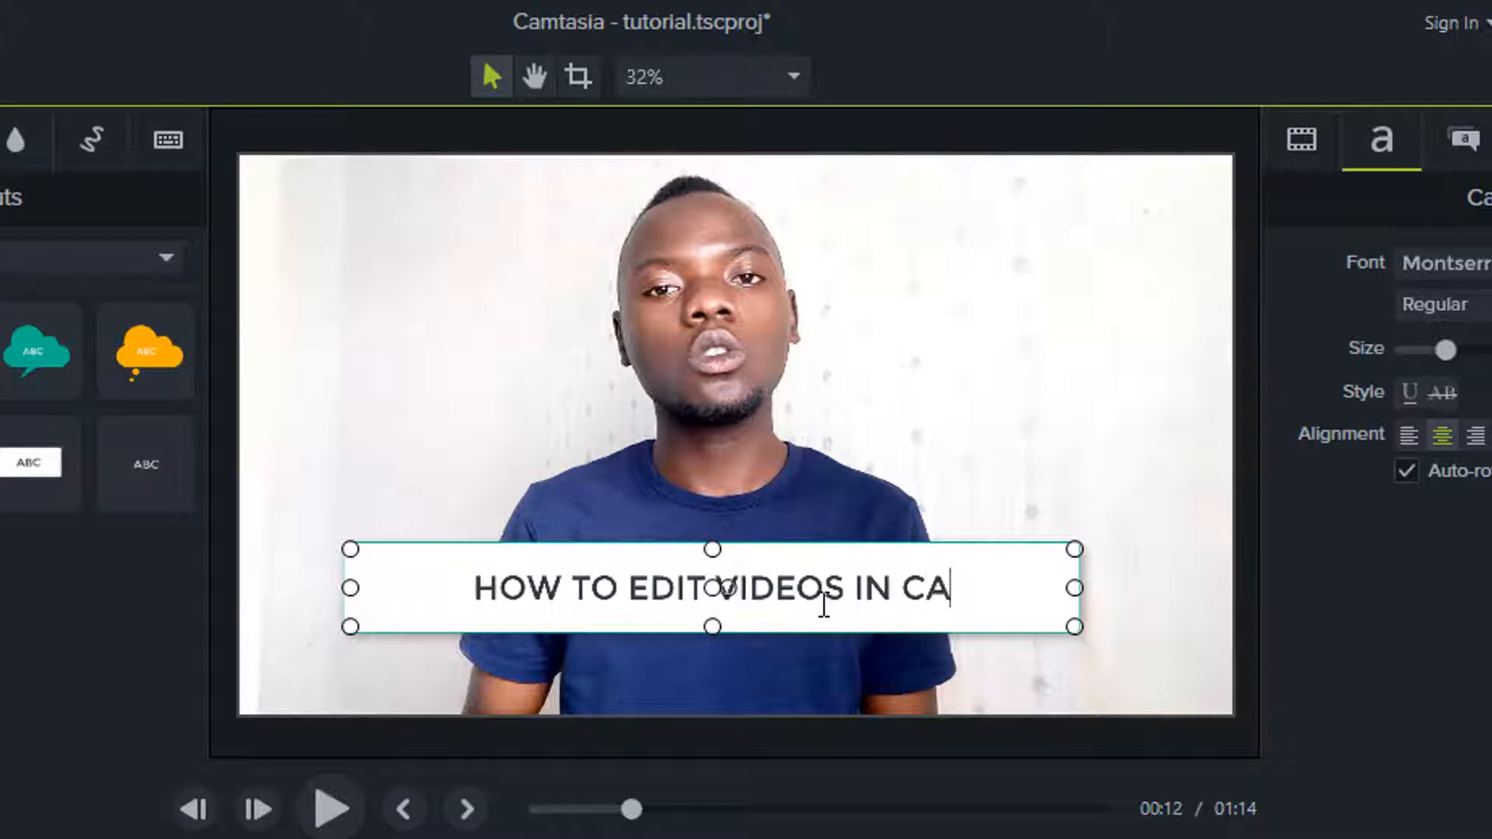
text(MTASIA)
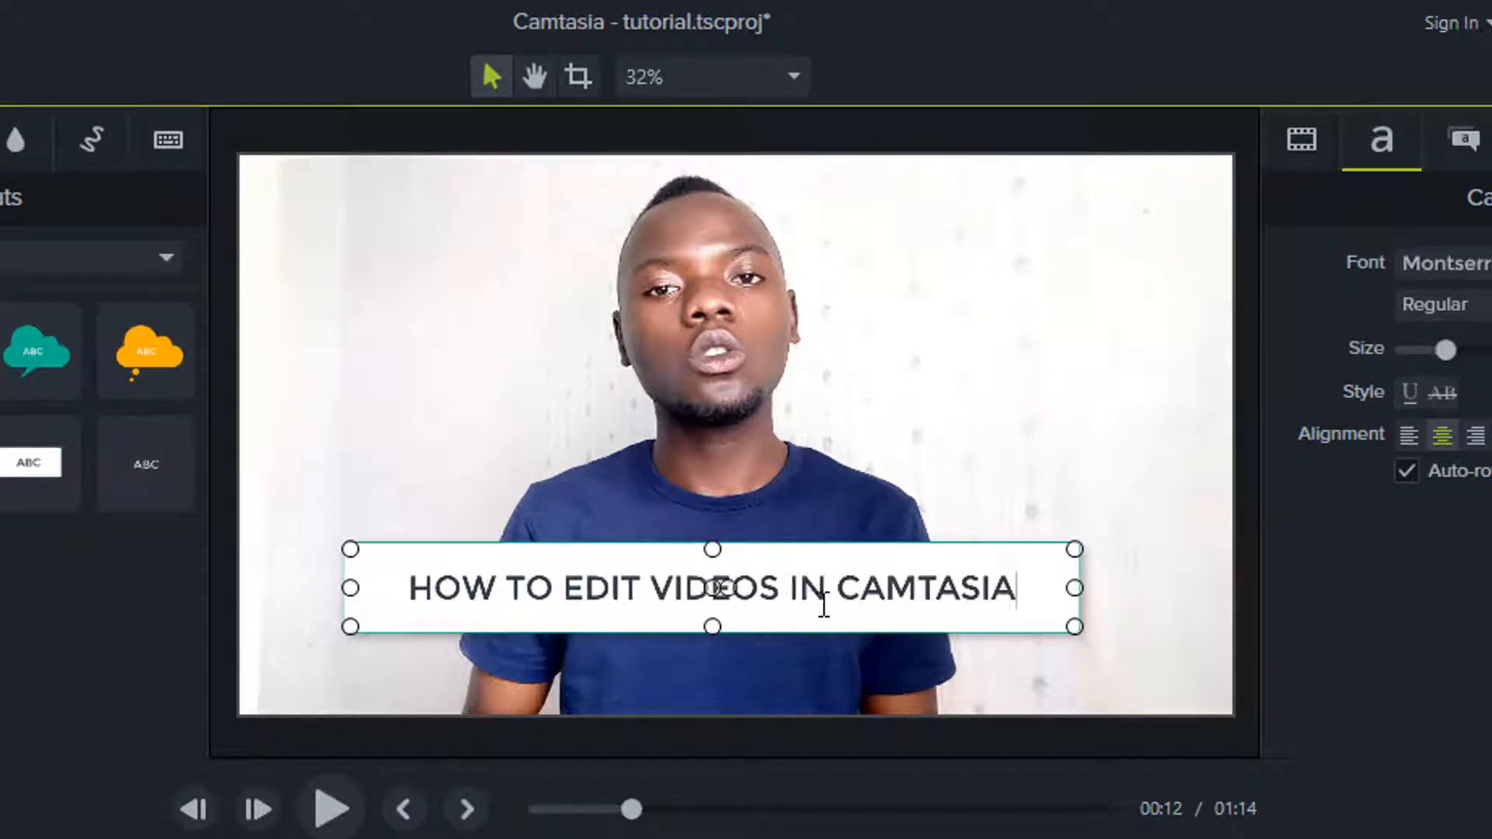
text( STUDIO)
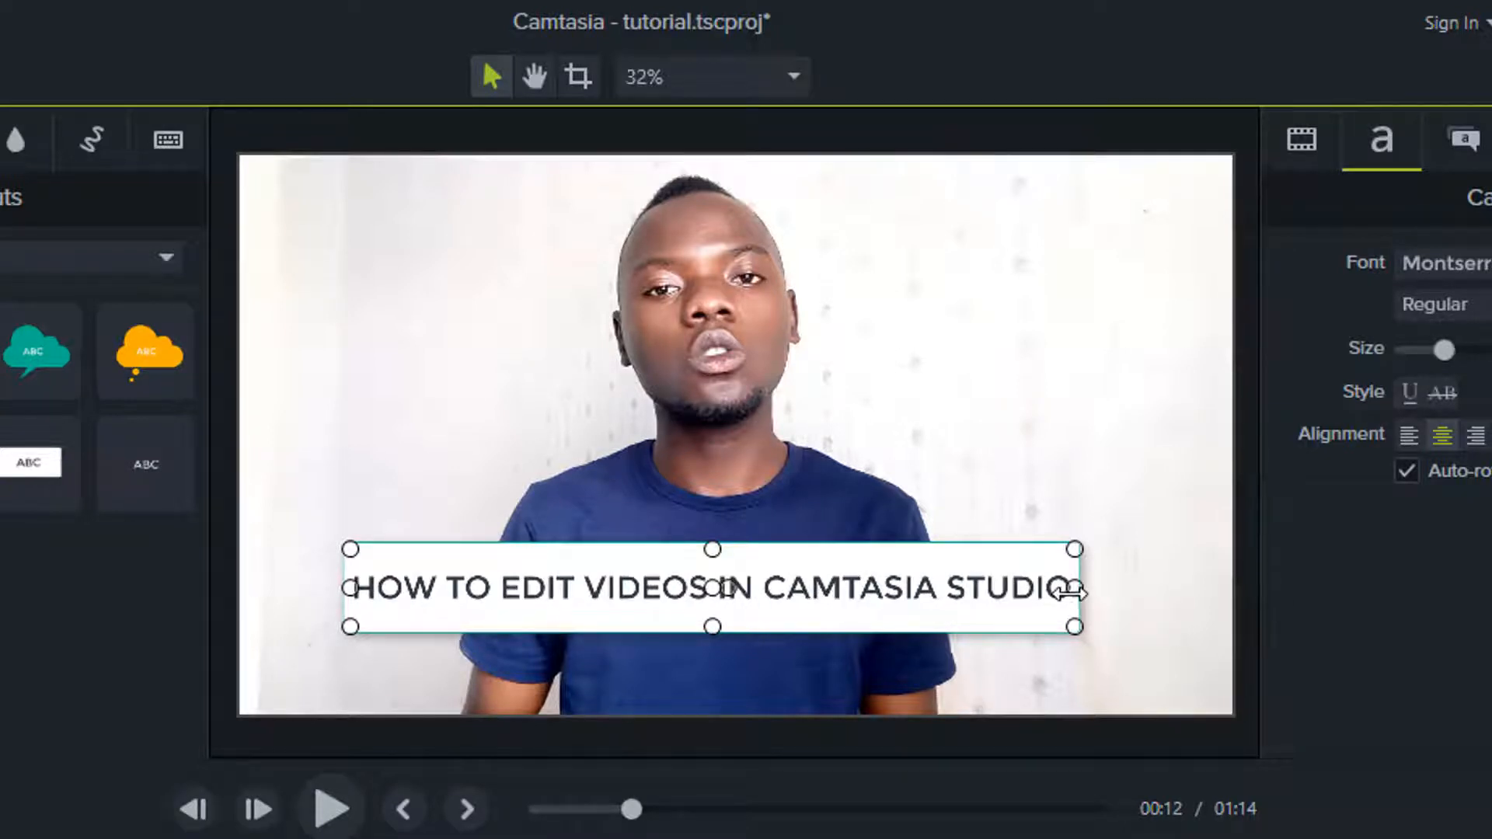
Step: Widen the banner to nearly the full frame width, reduce its height and position it near the frame's lower edge
drag(1072, 590, 1207, 590)
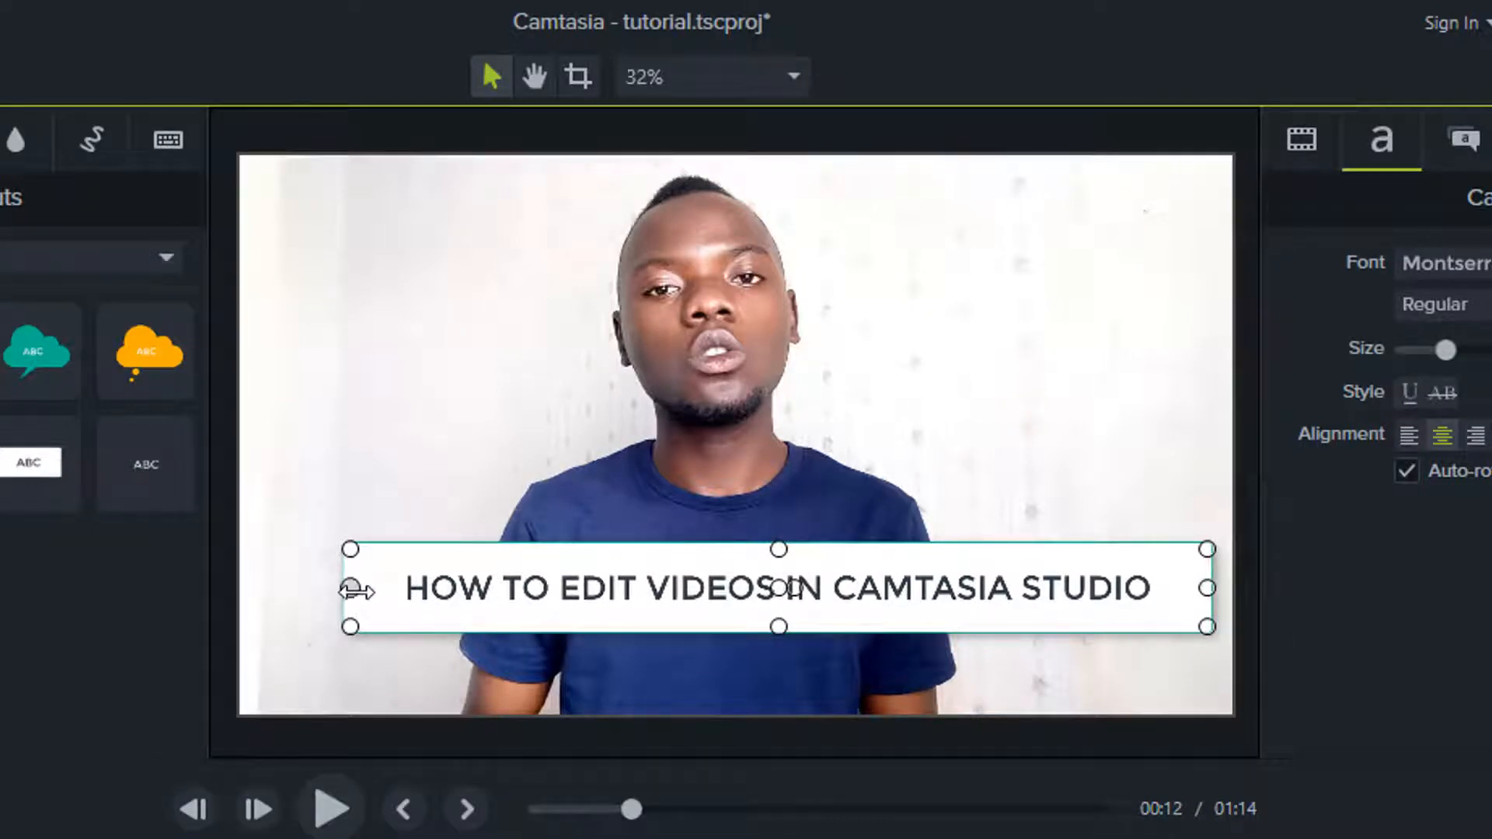
drag(351, 588, 256, 588)
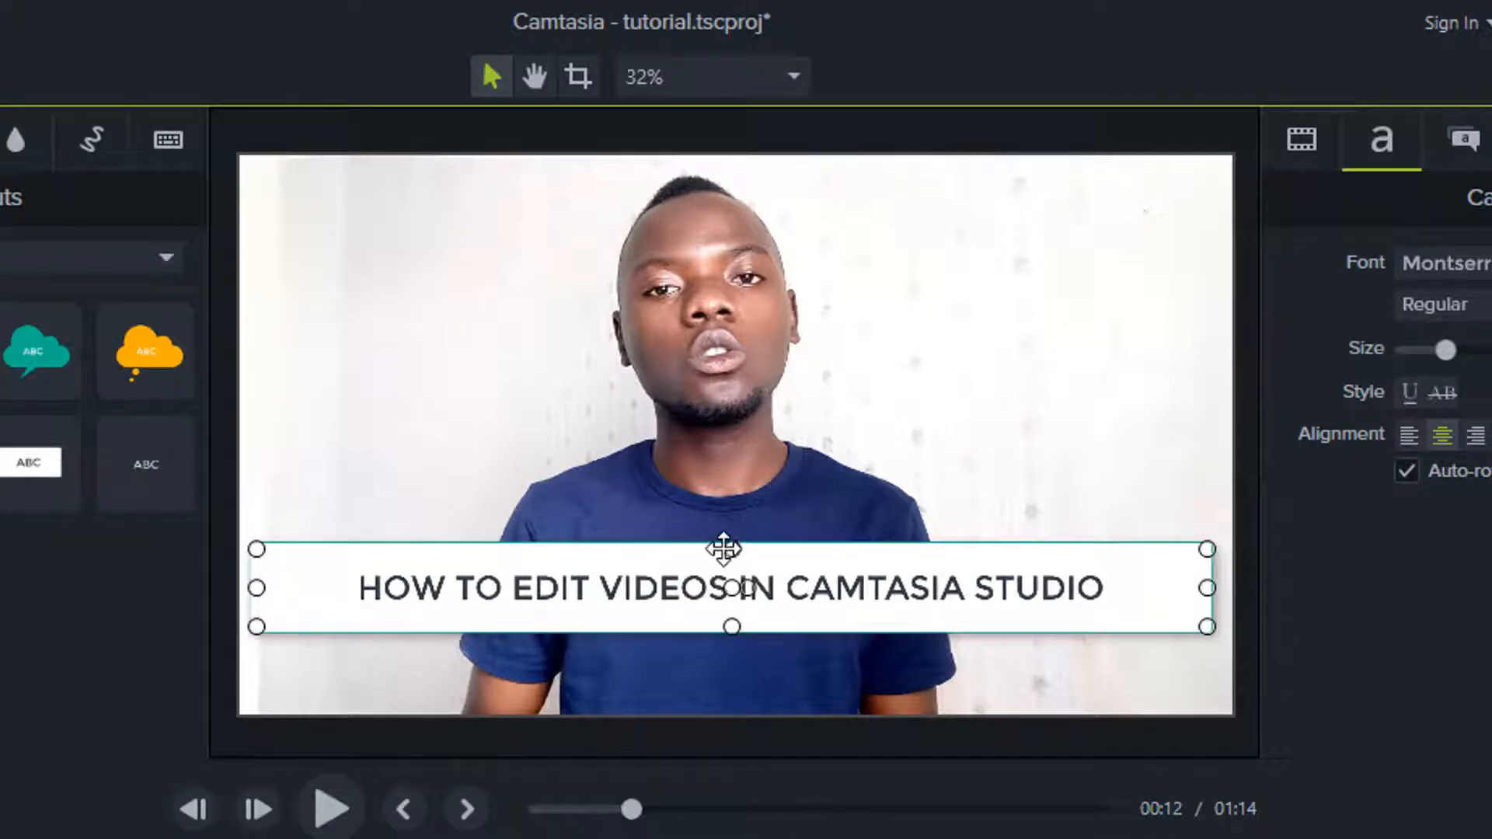
drag(727, 554, 637, 638)
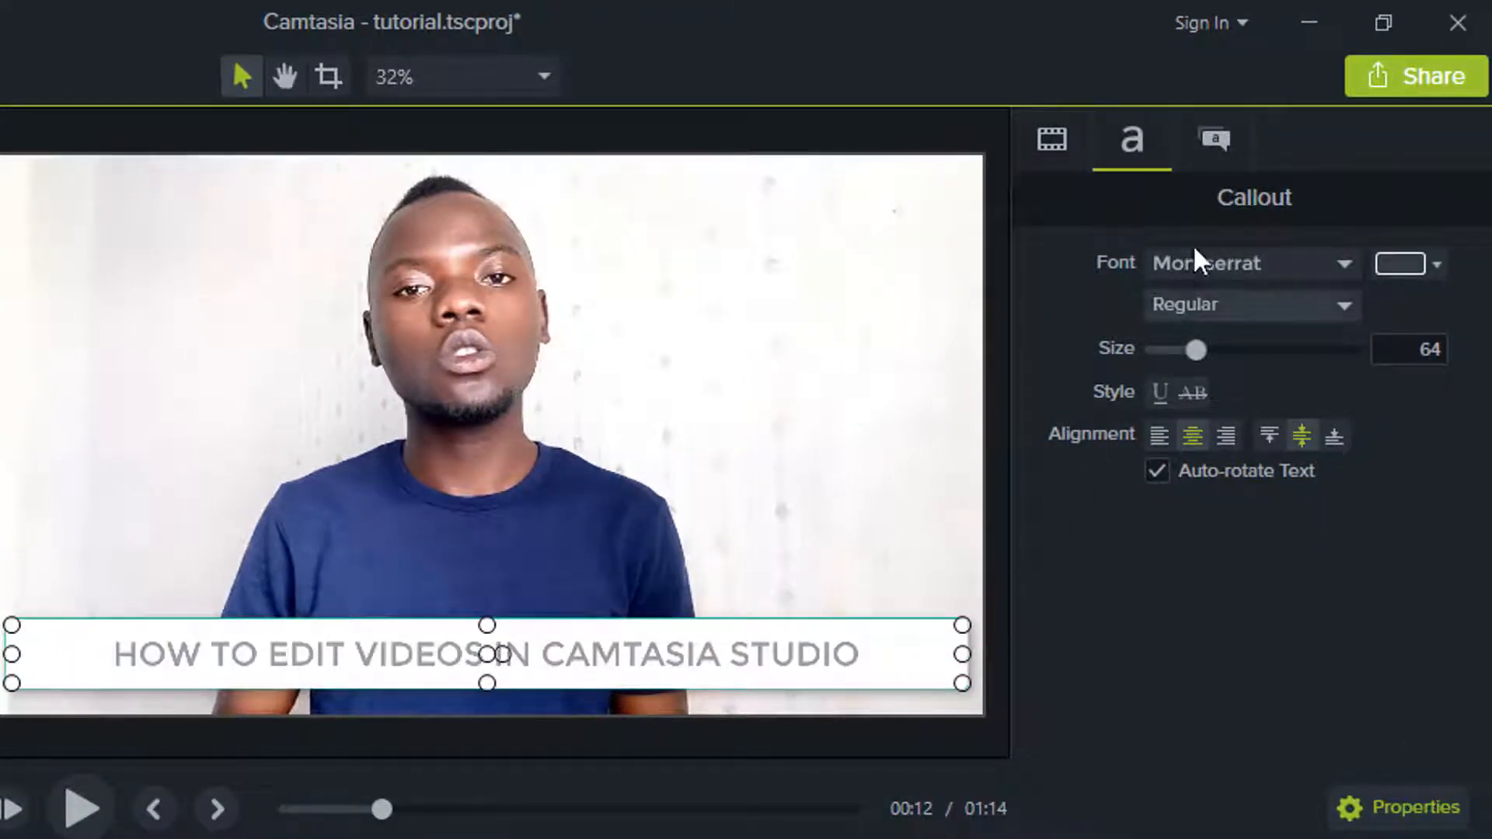
Step: Change the callout's solid fill color to black
click(1211, 145)
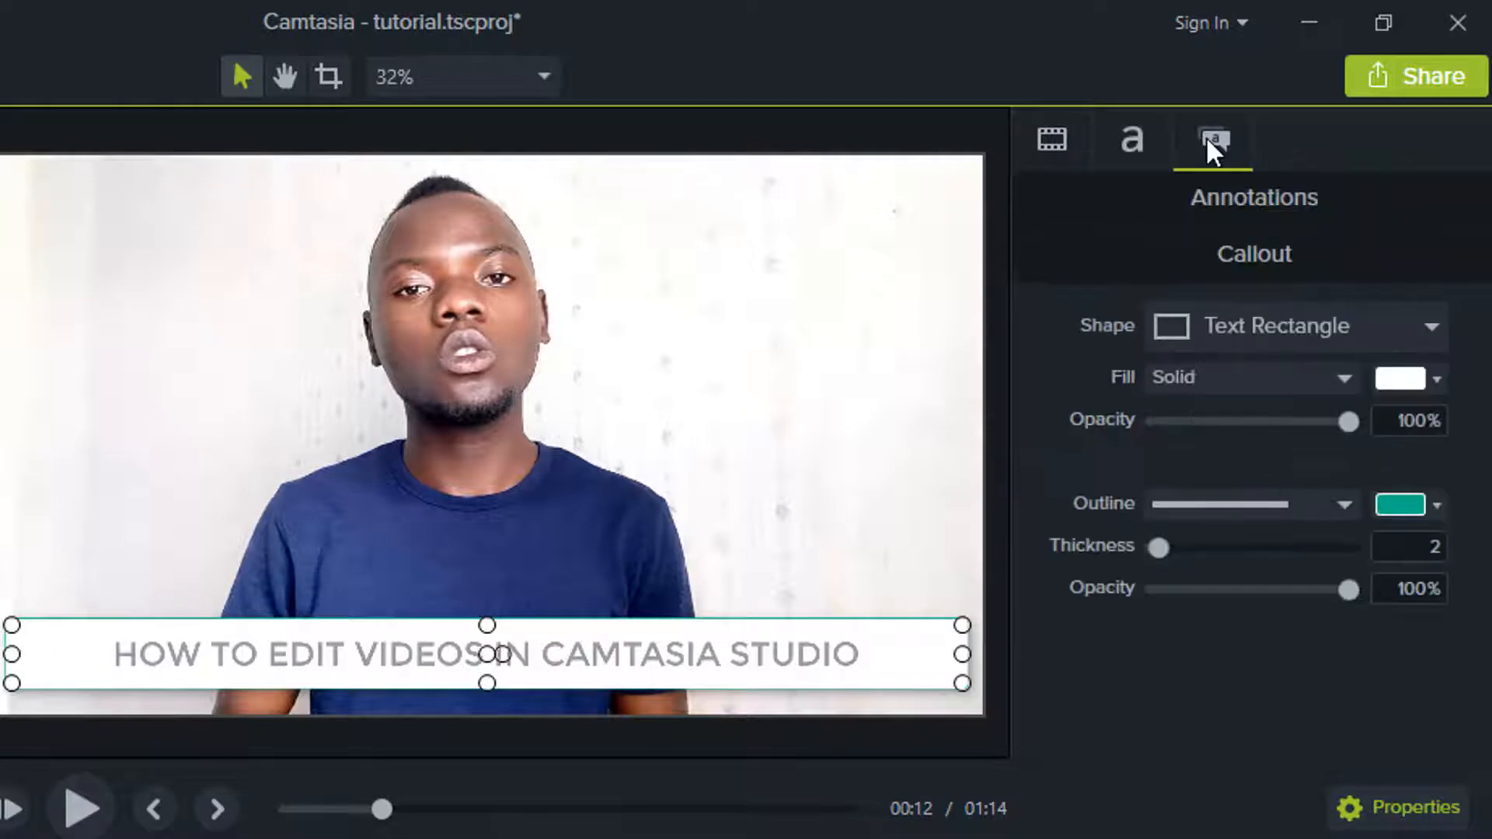
click(1404, 381)
click(1181, 473)
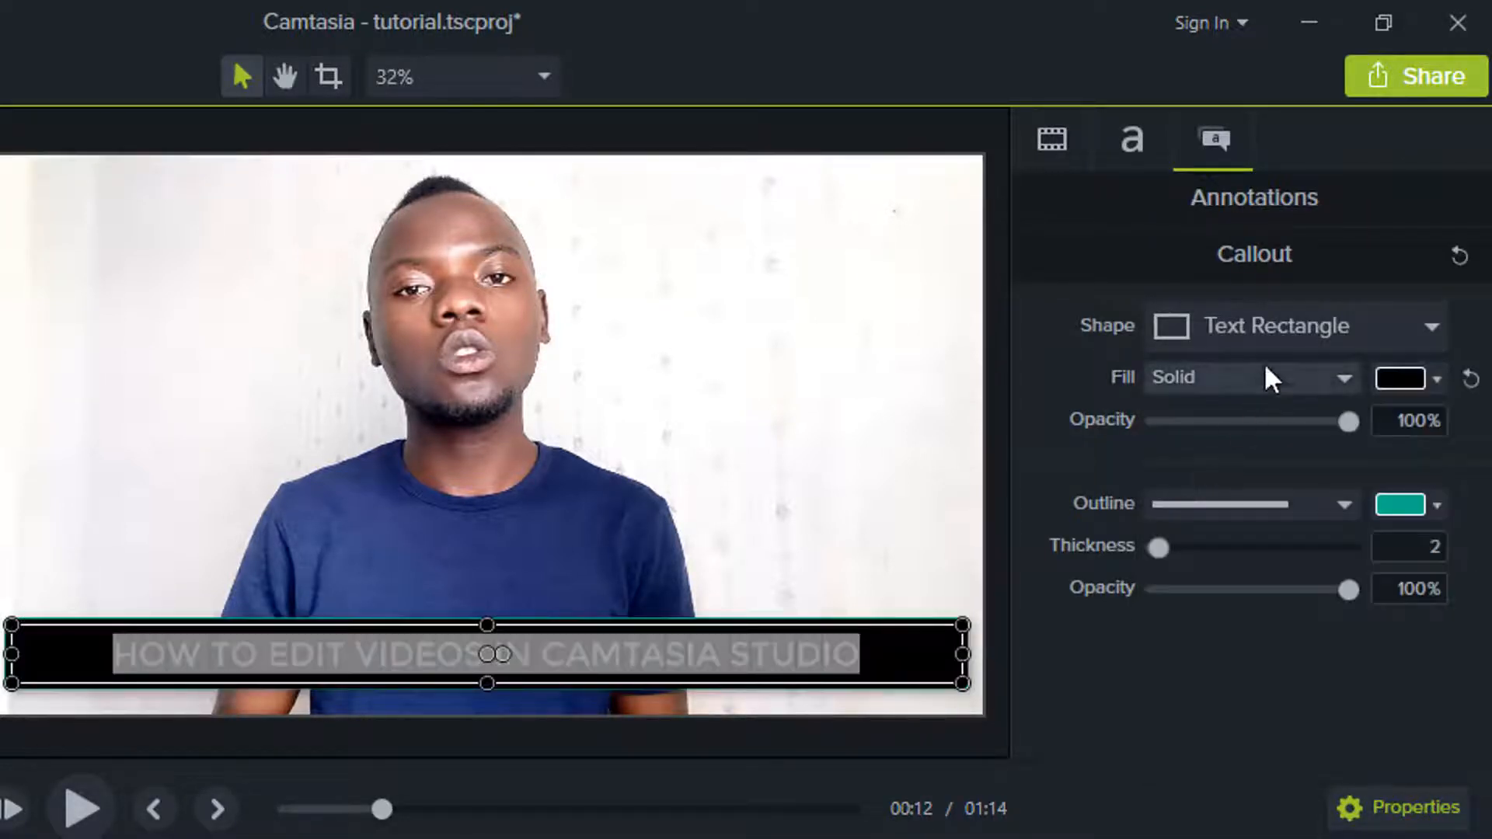
Step: Set the callout text's font to Segoe UI Black in the Bold Italic style
click(1127, 135)
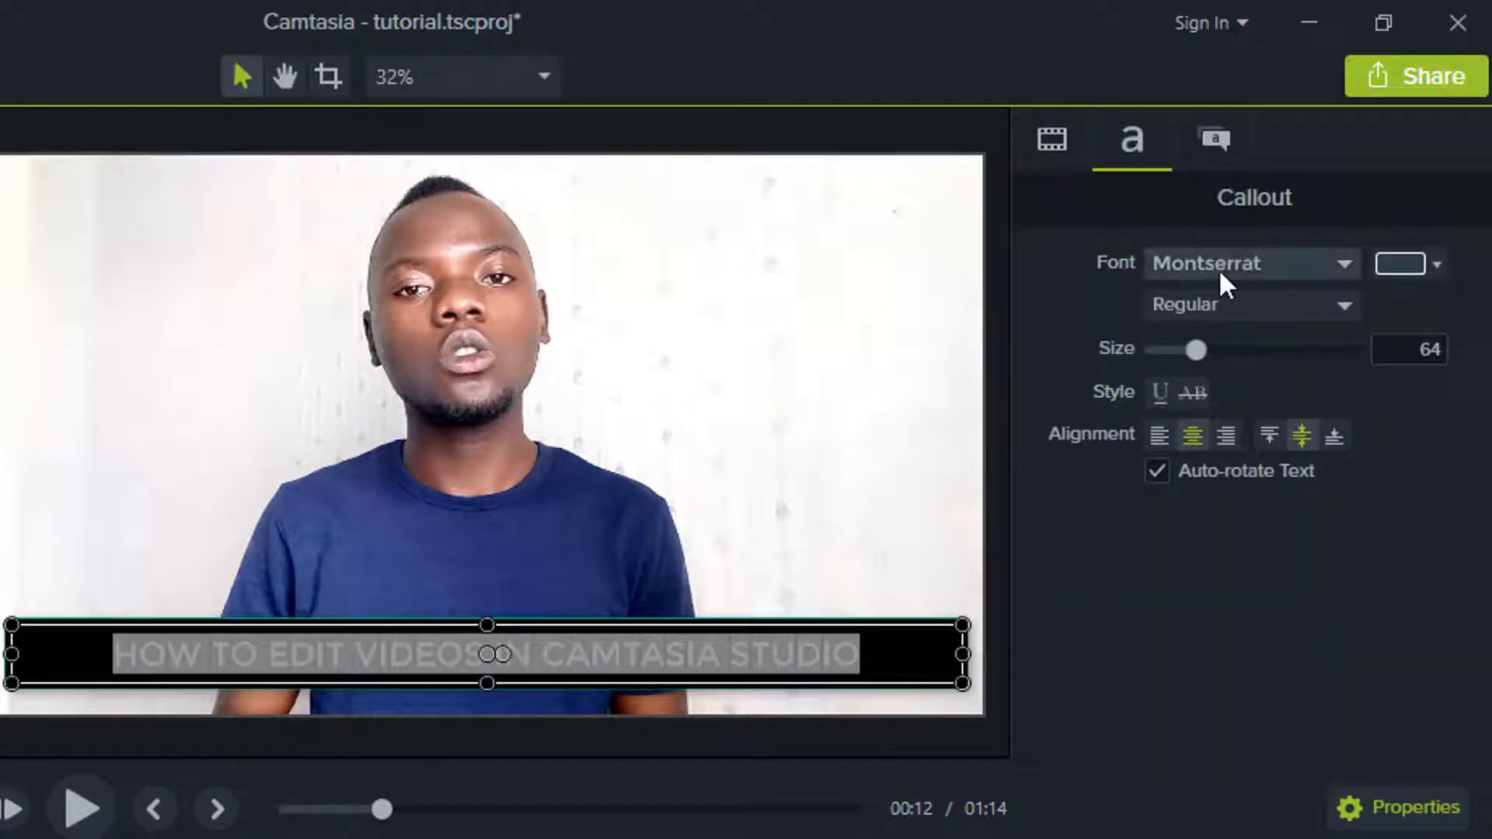
click(1332, 286)
scroll(1298, 466, down, 12)
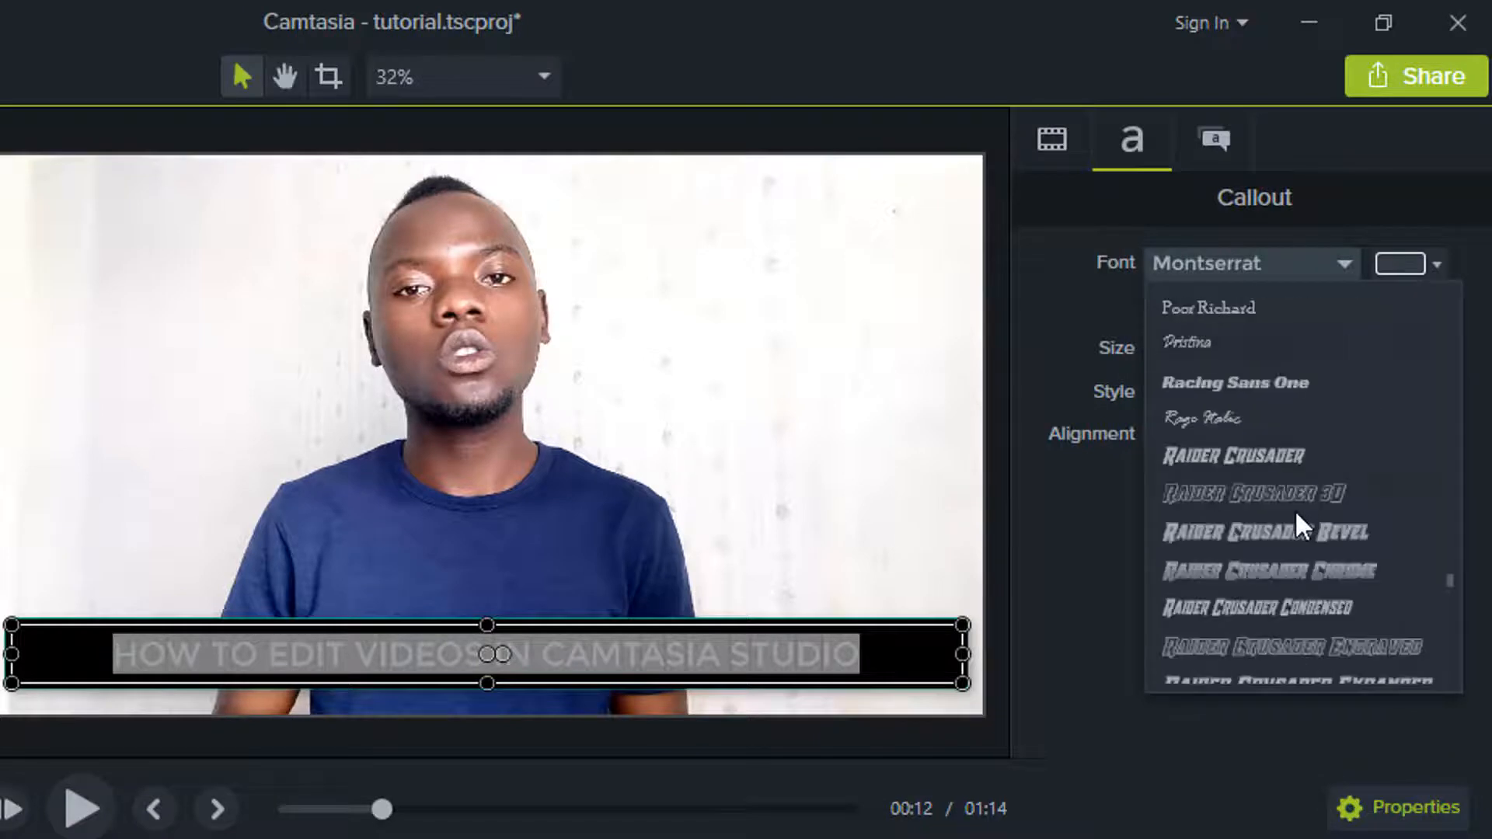
scroll(1297, 516, down, 10)
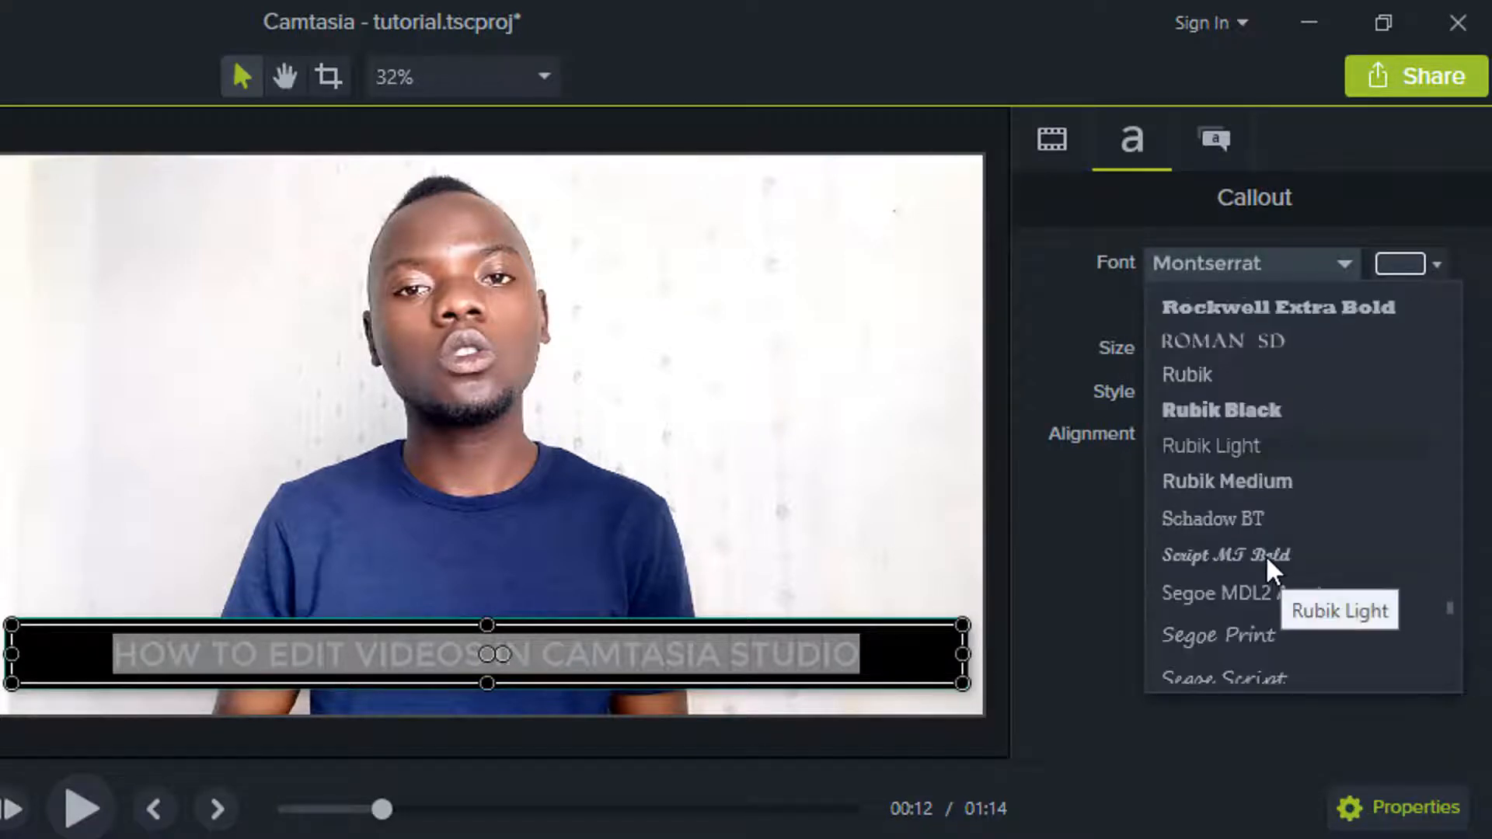
scroll(1264, 553, down, 4)
scroll(1255, 540, up, 3)
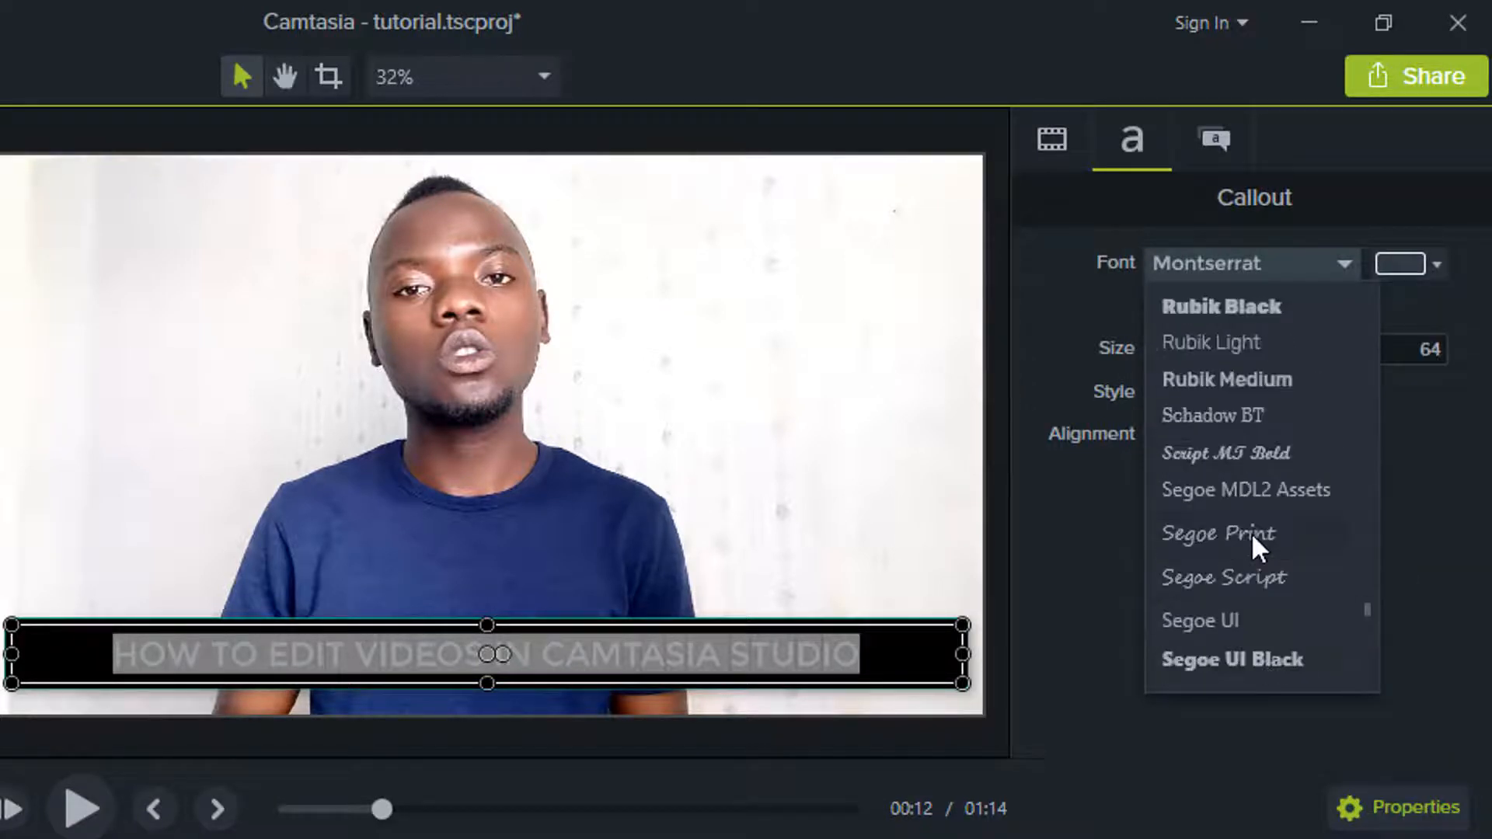
click(1242, 659)
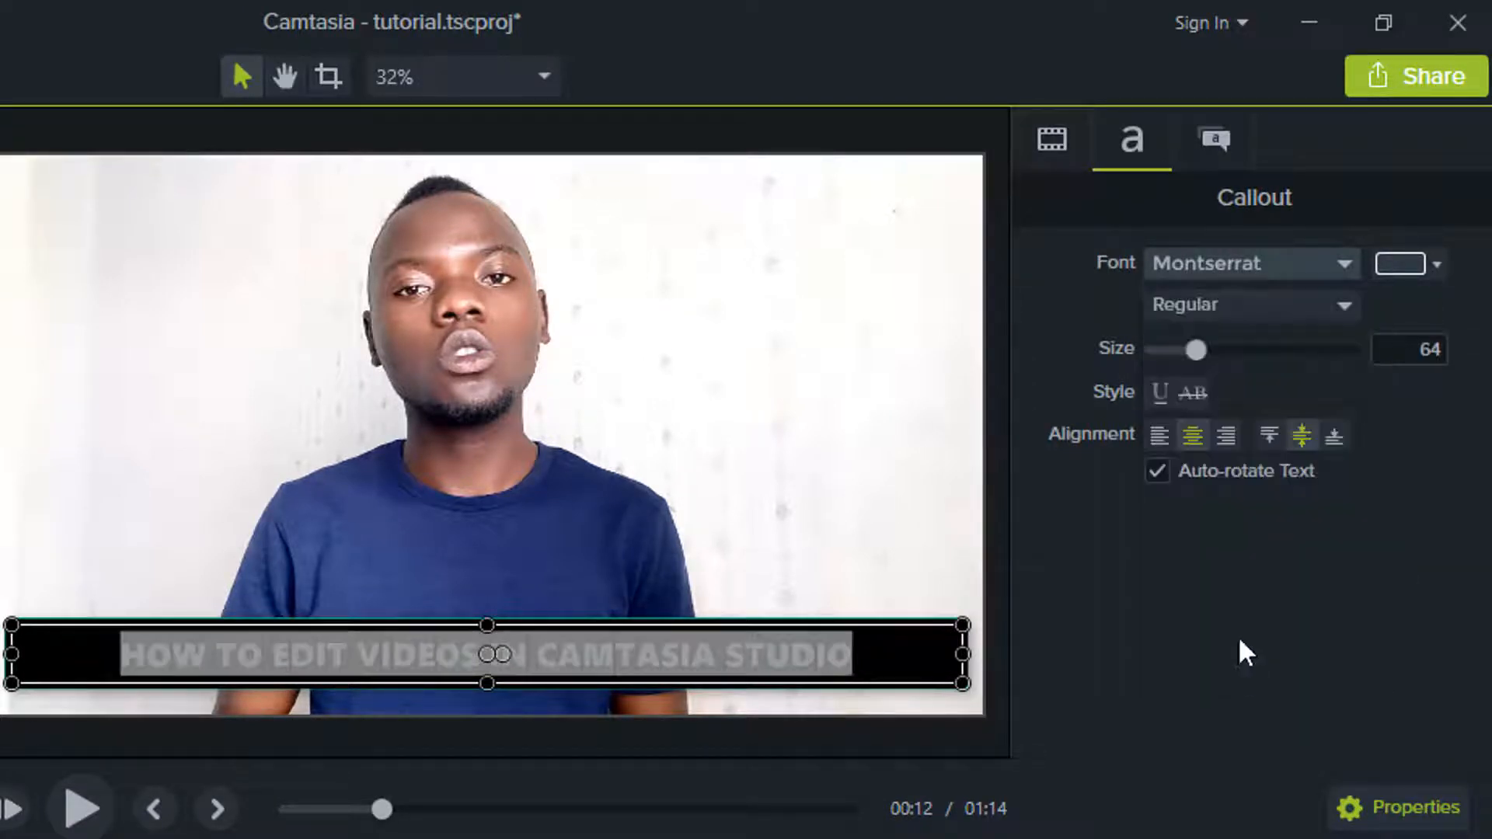
click(1261, 305)
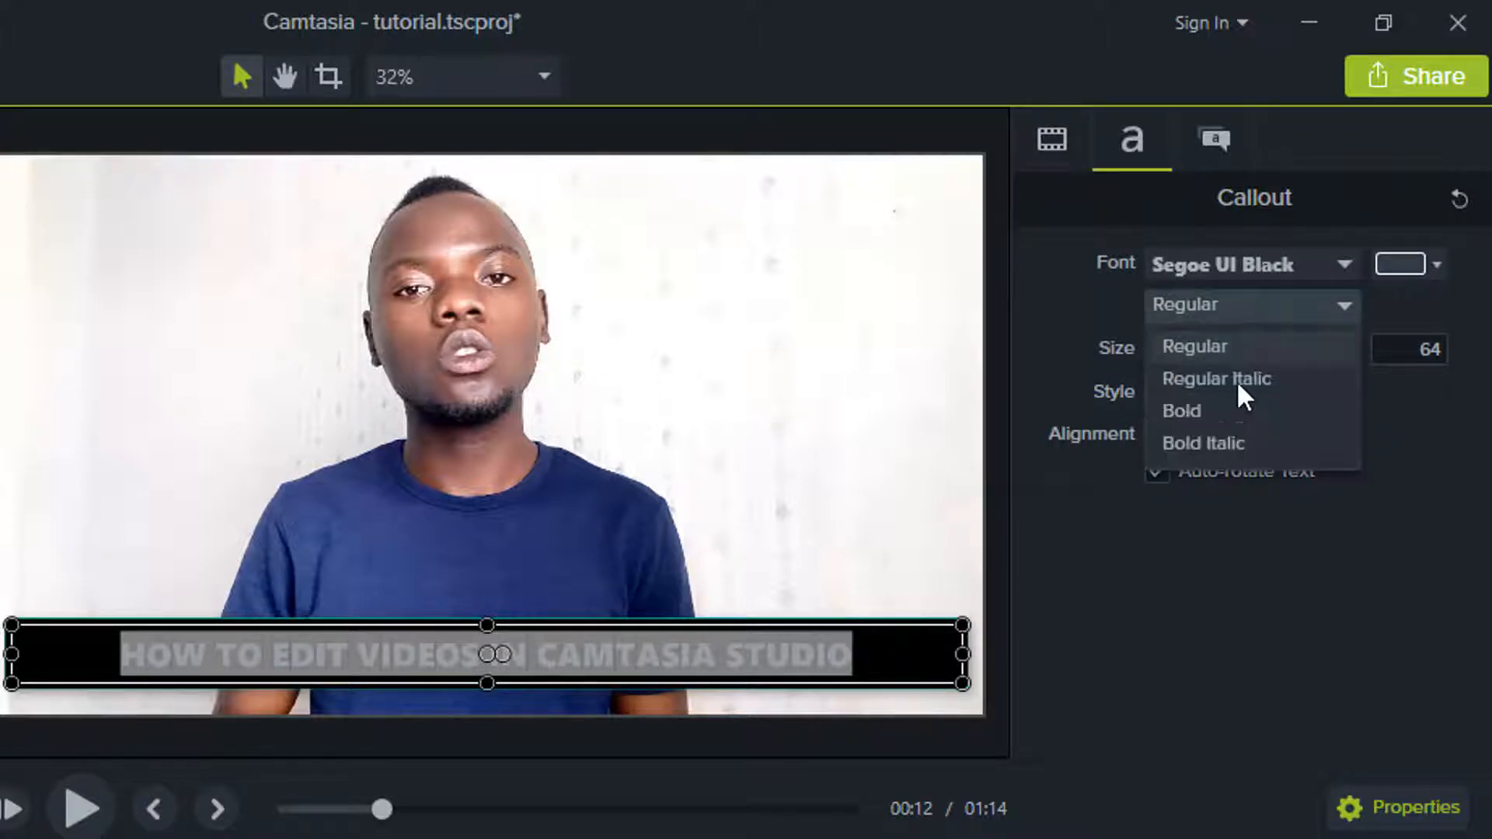
click(1213, 449)
key(Escape)
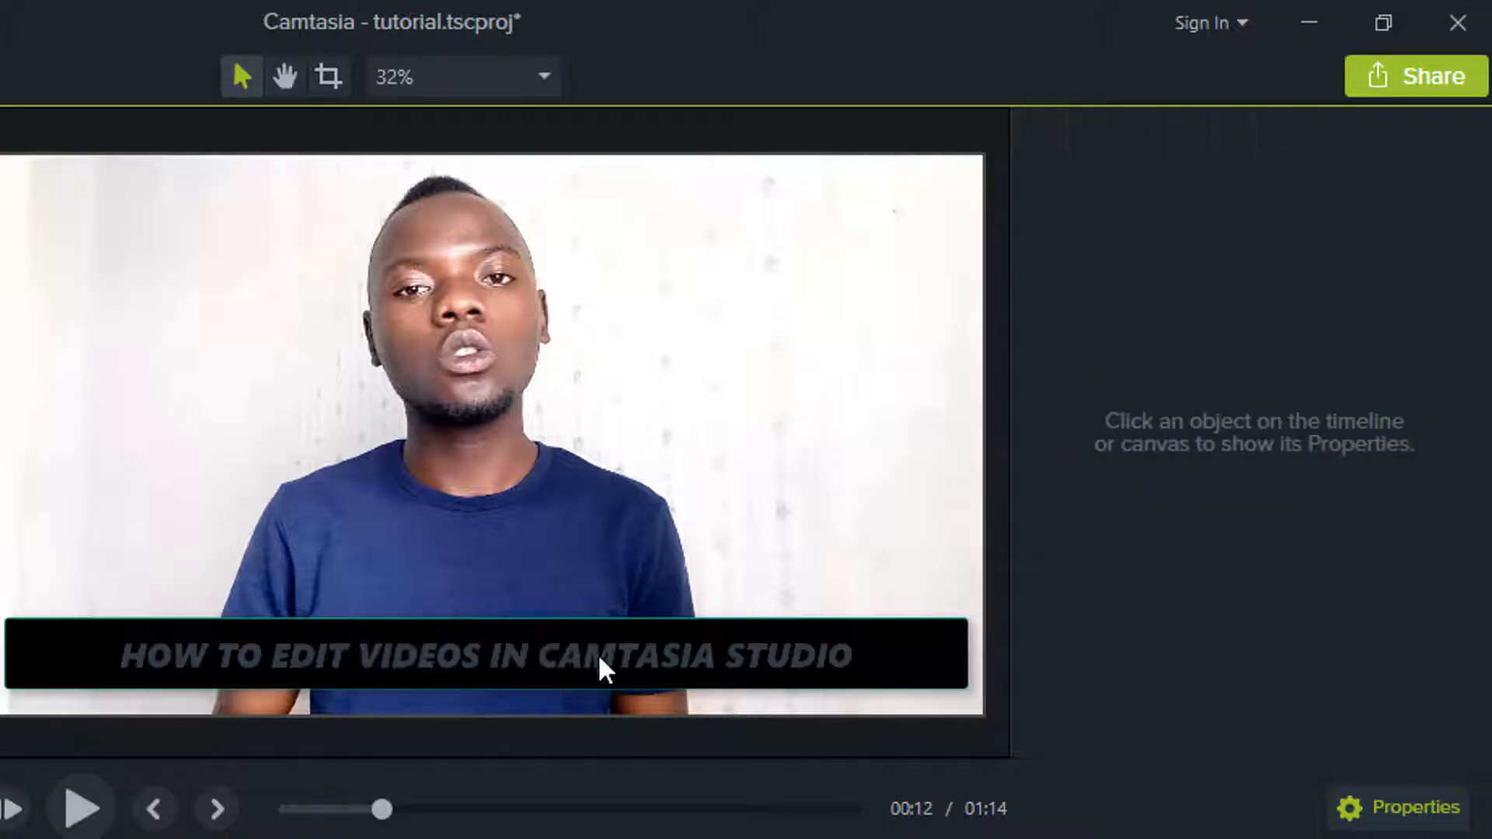
Step: Change the callout text color to white
double_click(673, 645)
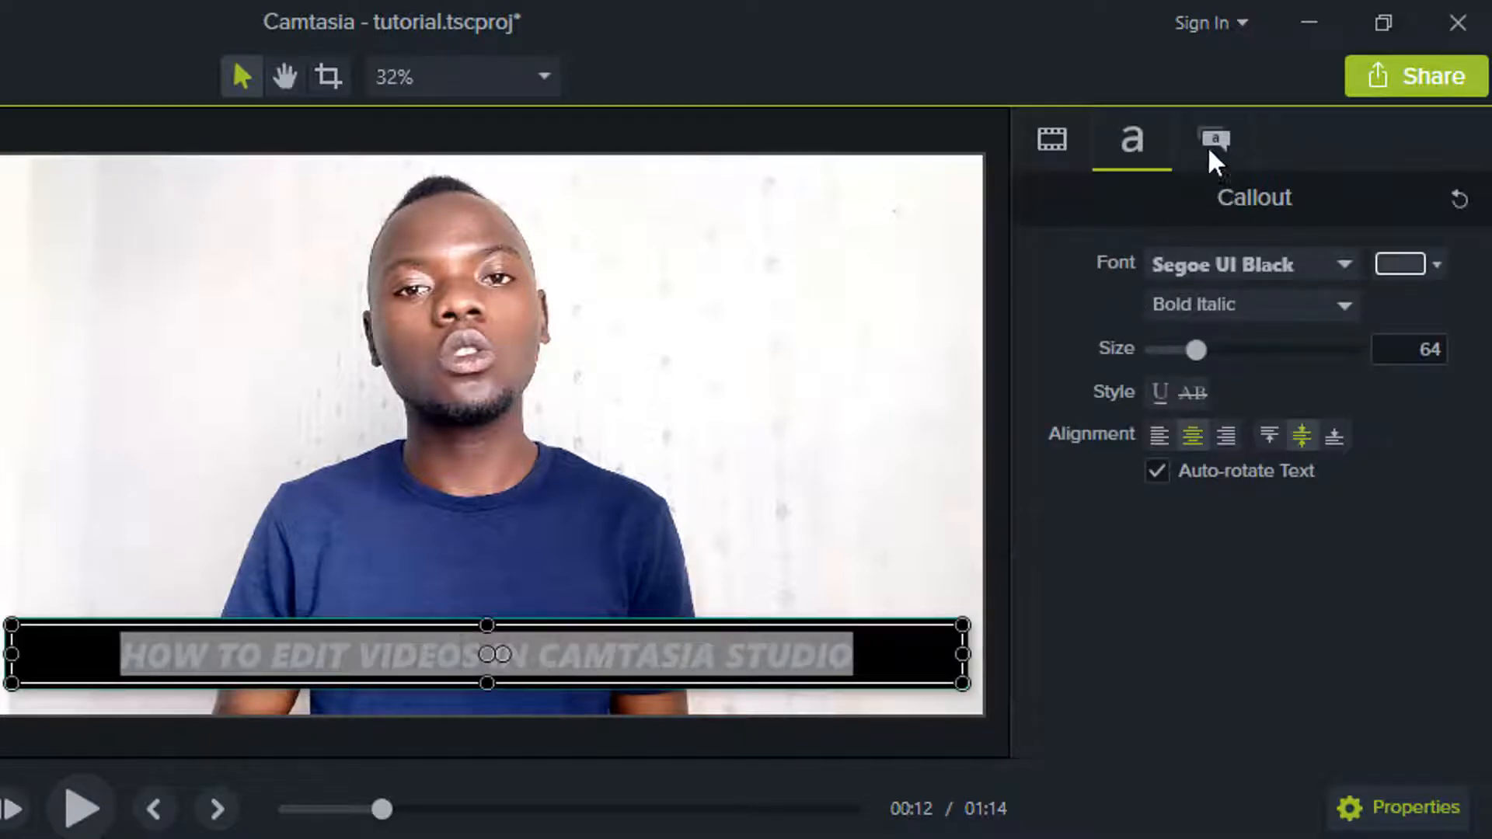
click(1403, 266)
click(1158, 331)
click(1029, 556)
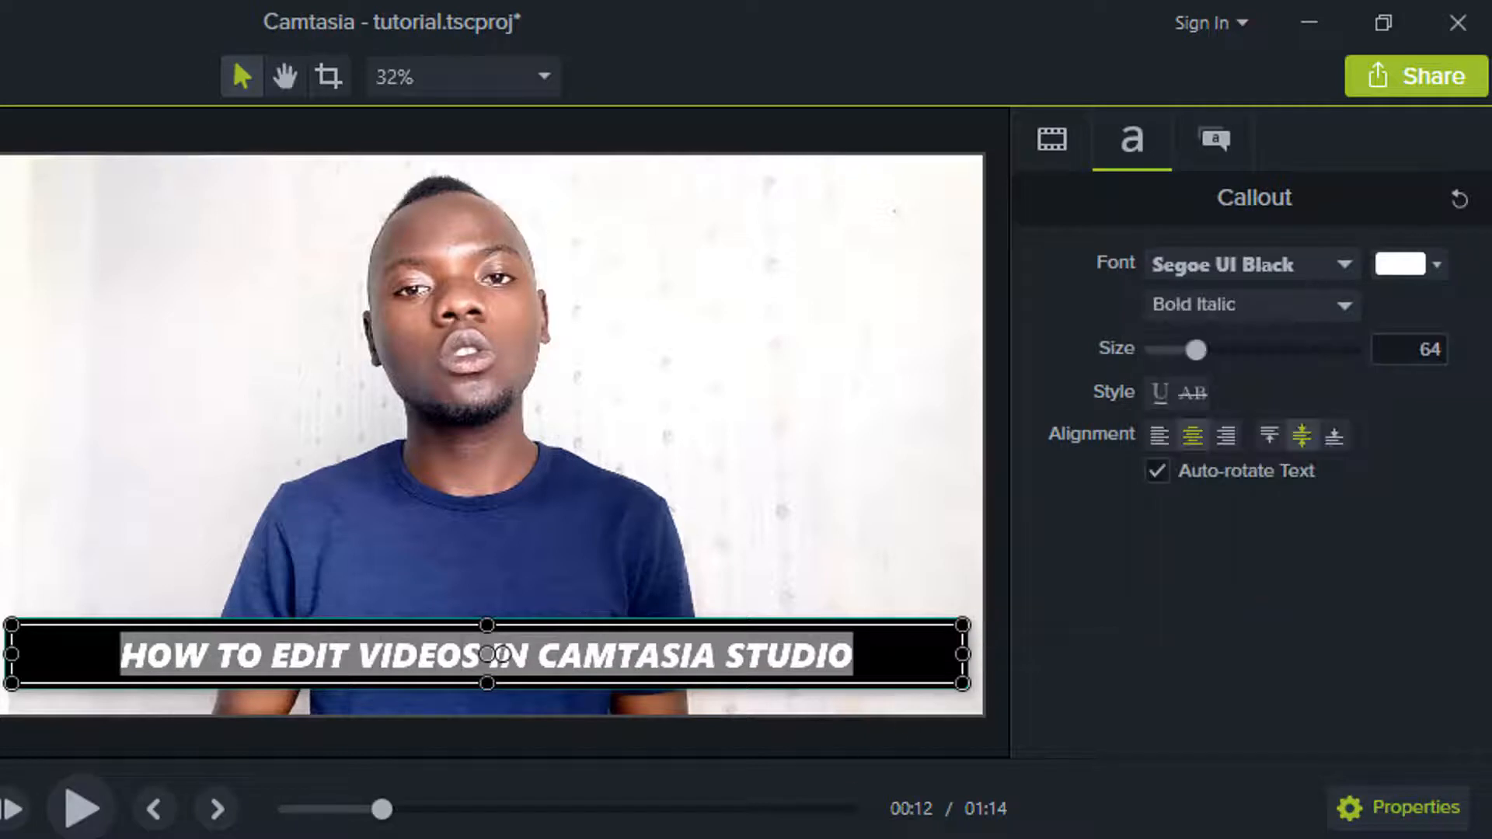
key(Escape)
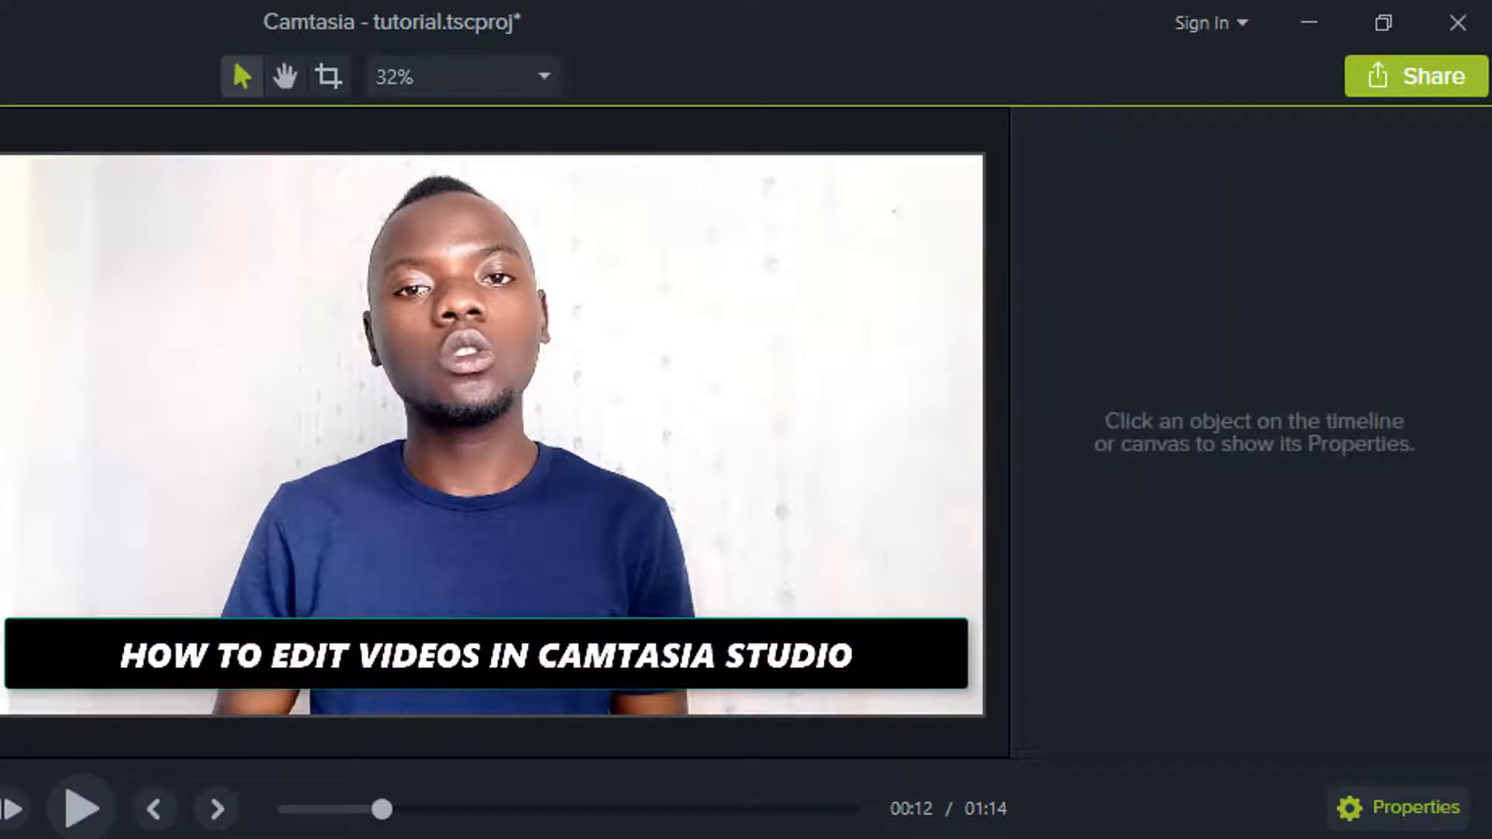
Step: Narrow the banner to fit its text, center it just above the frame's lower edge, and save the project
click(377, 623)
drag(12, 655, 180, 655)
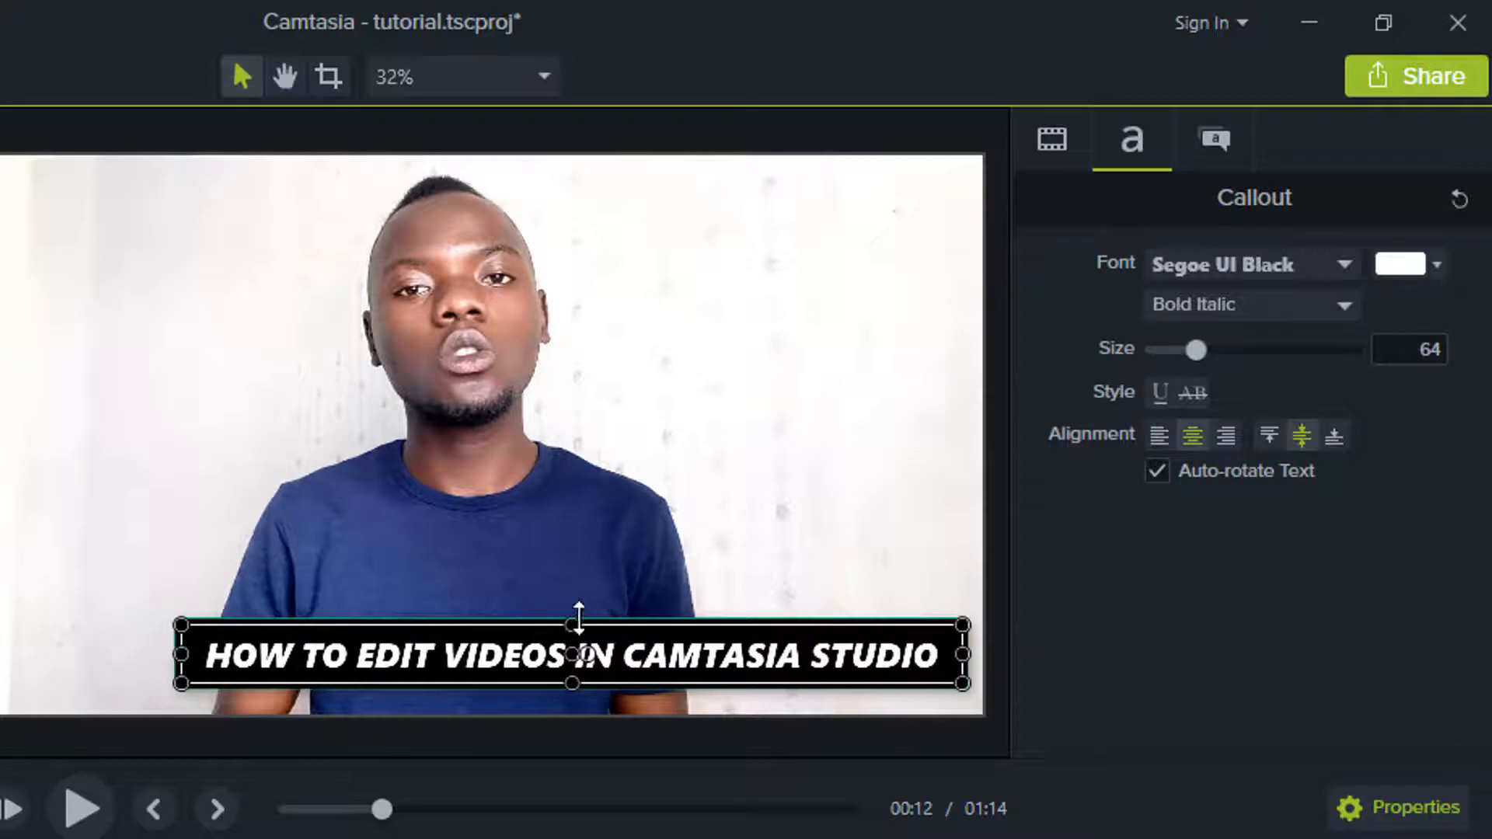
drag(506, 655, 382, 655)
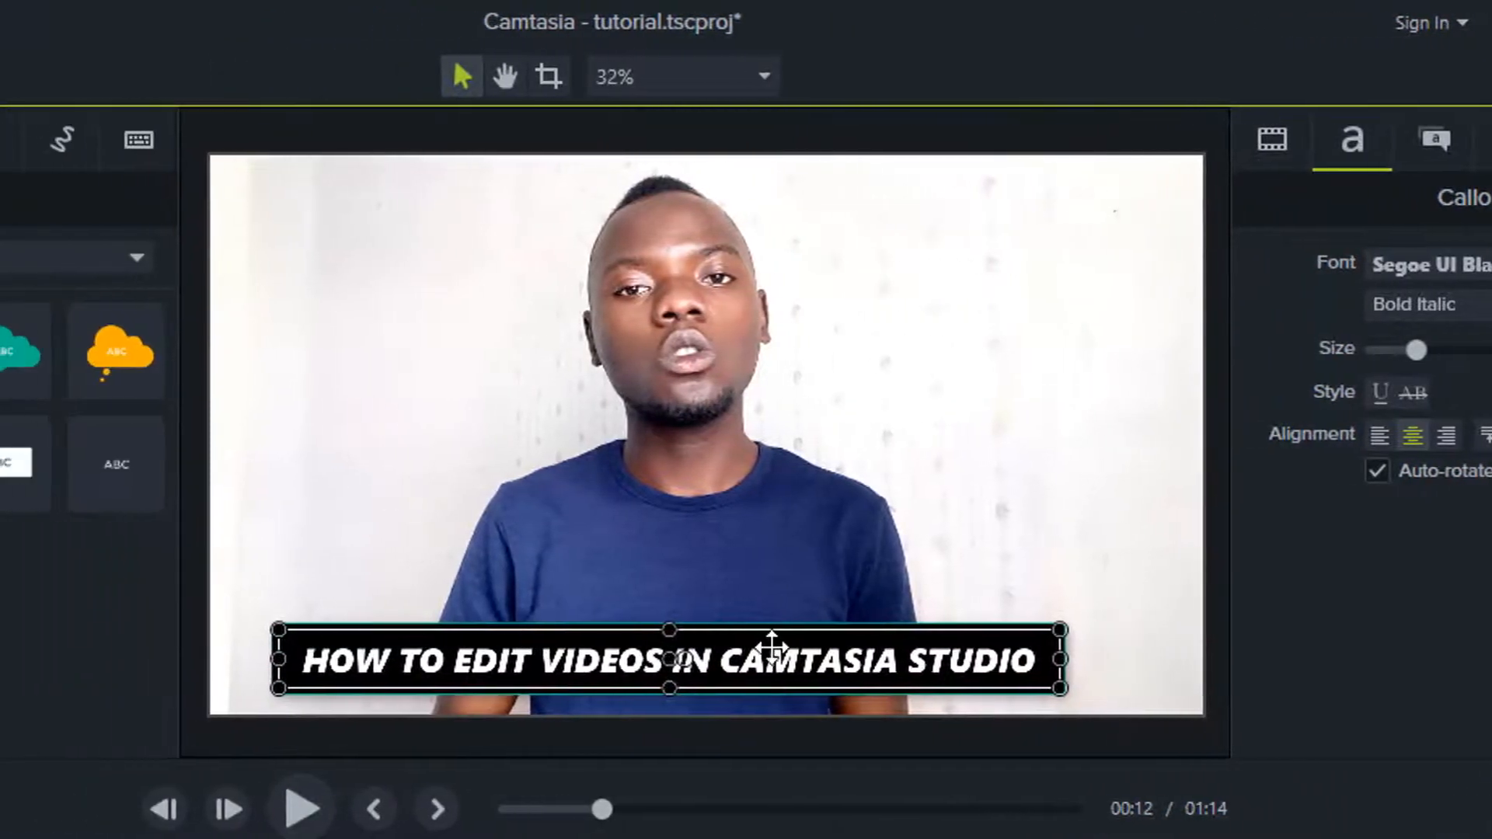
drag(772, 645, 813, 657)
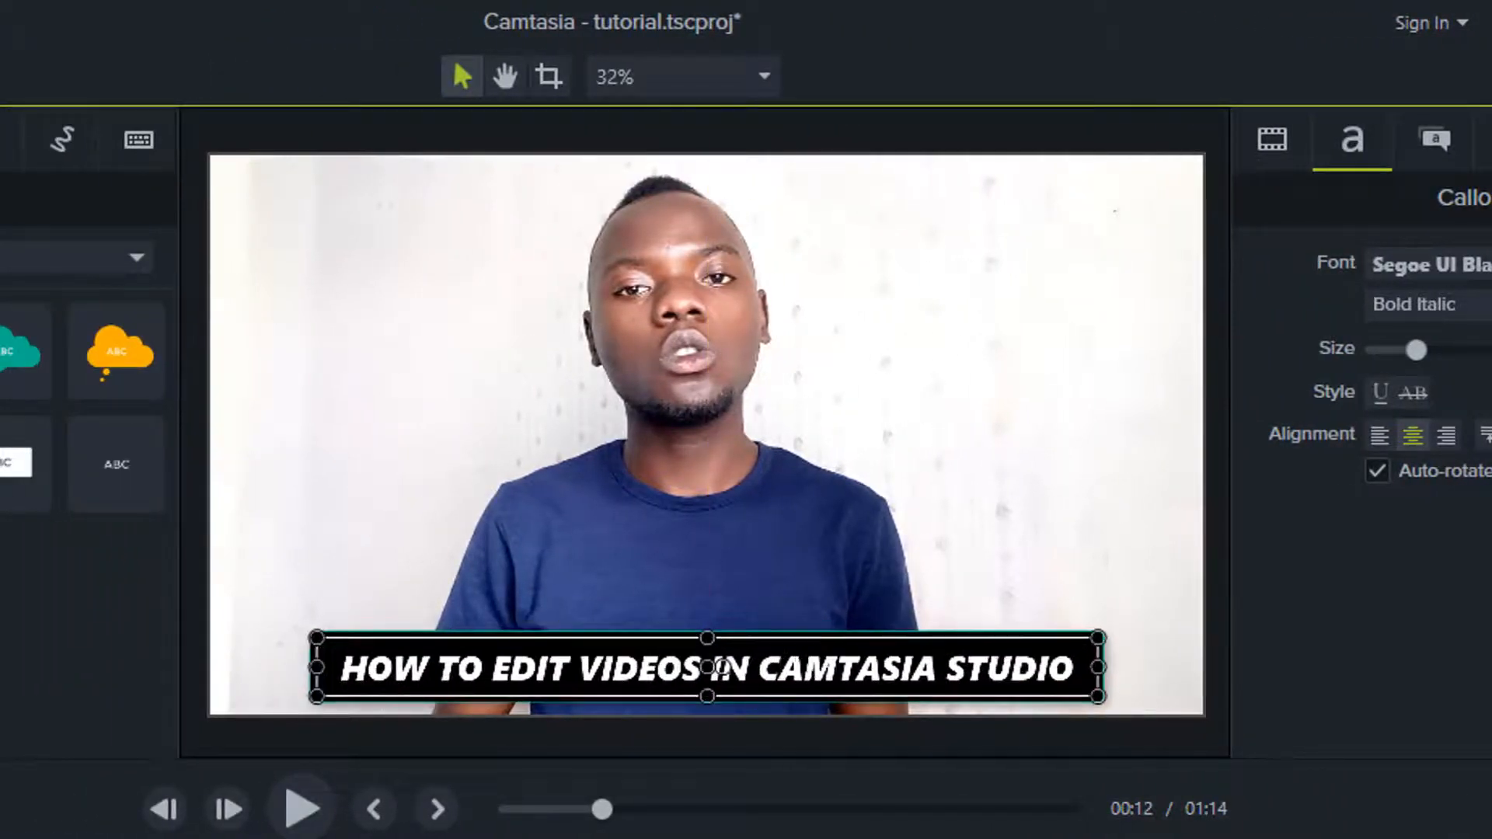
key(Escape)
key(ctrl+s)
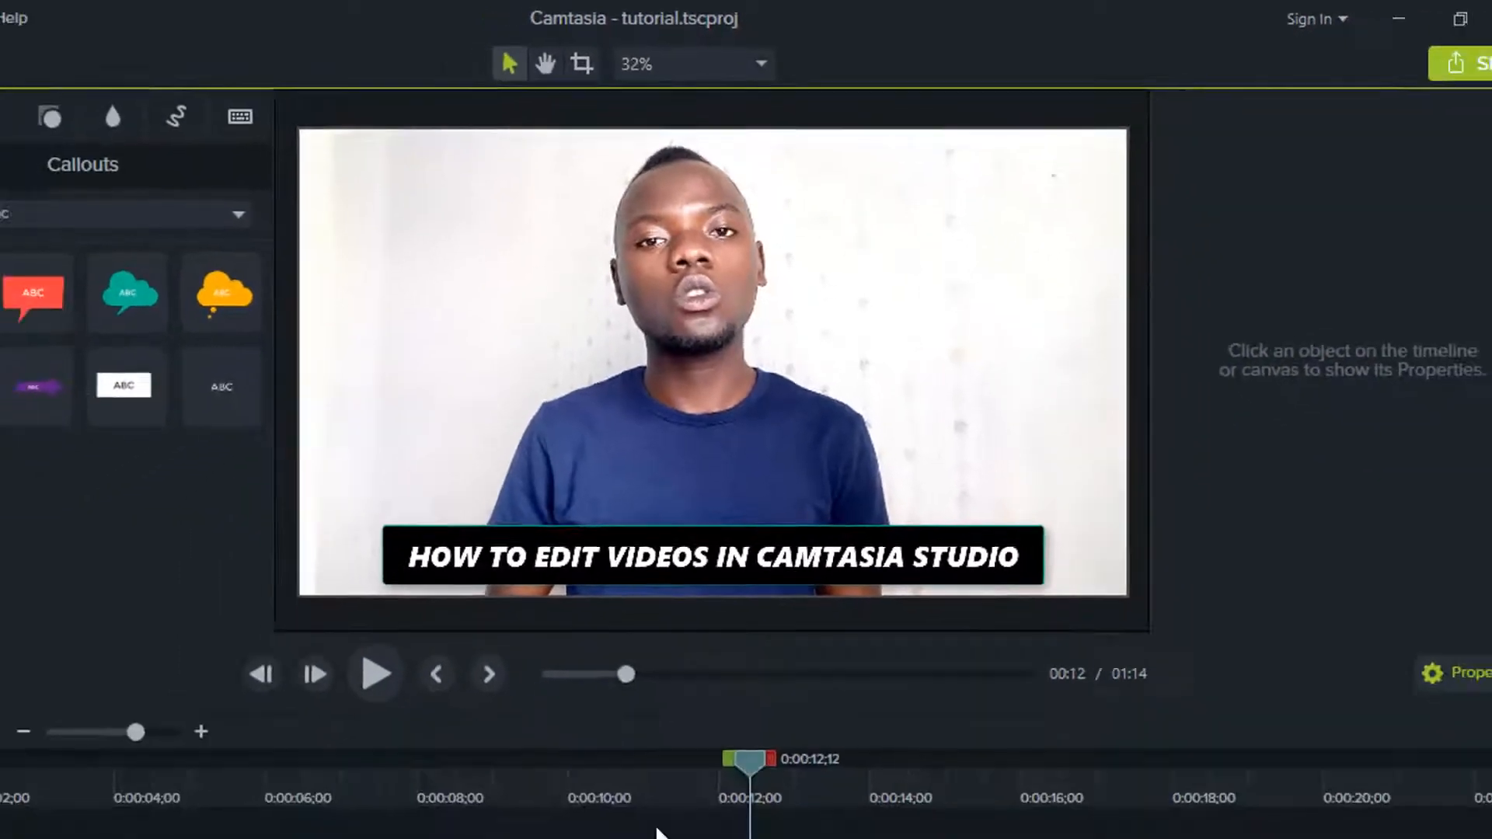
Step: Play the video from 0:00:10;15 to about 0:00:14;15 to check how the callout appears
click(624, 666)
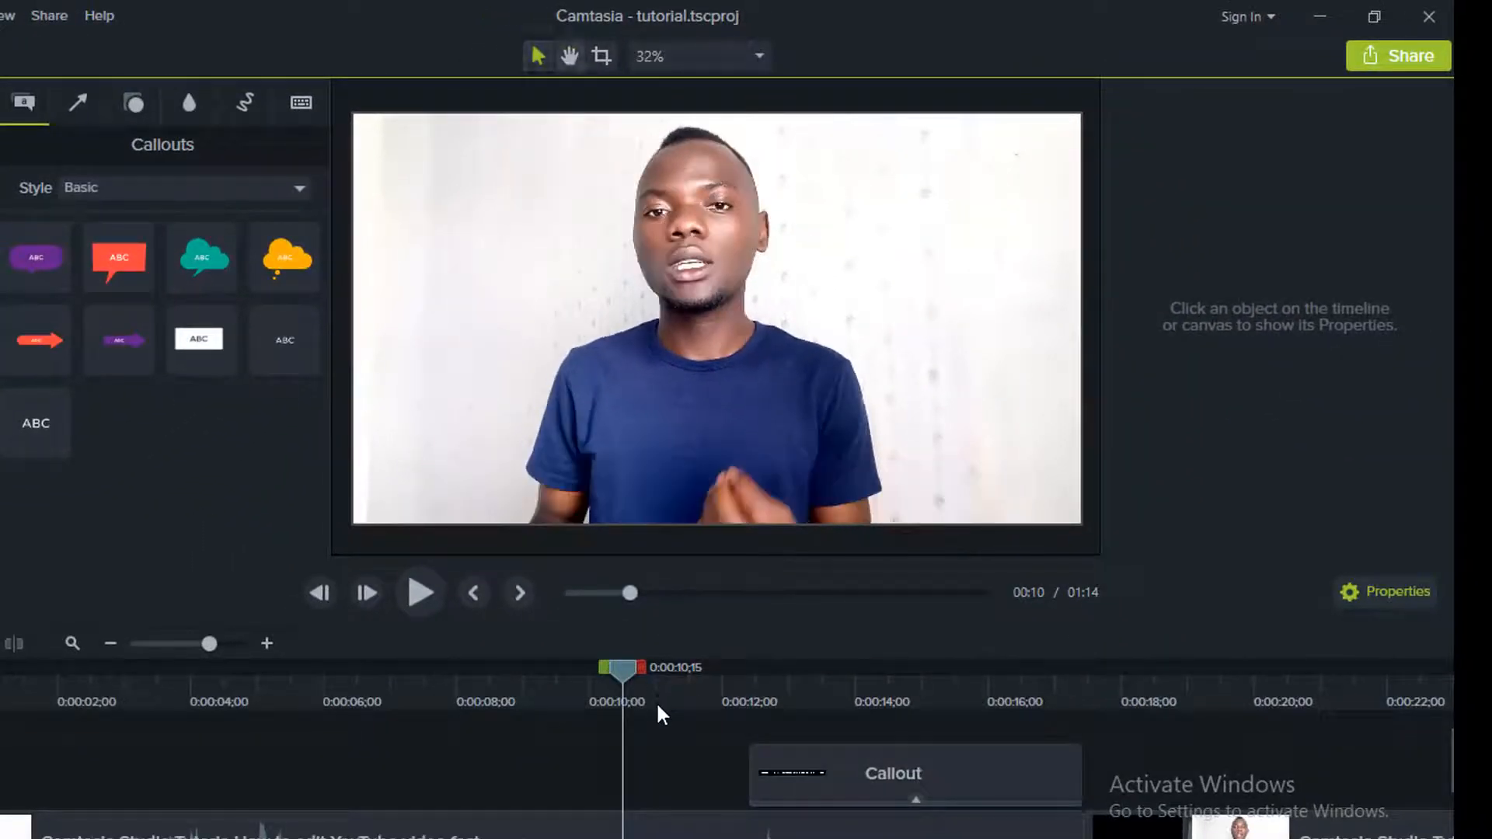
key(space)
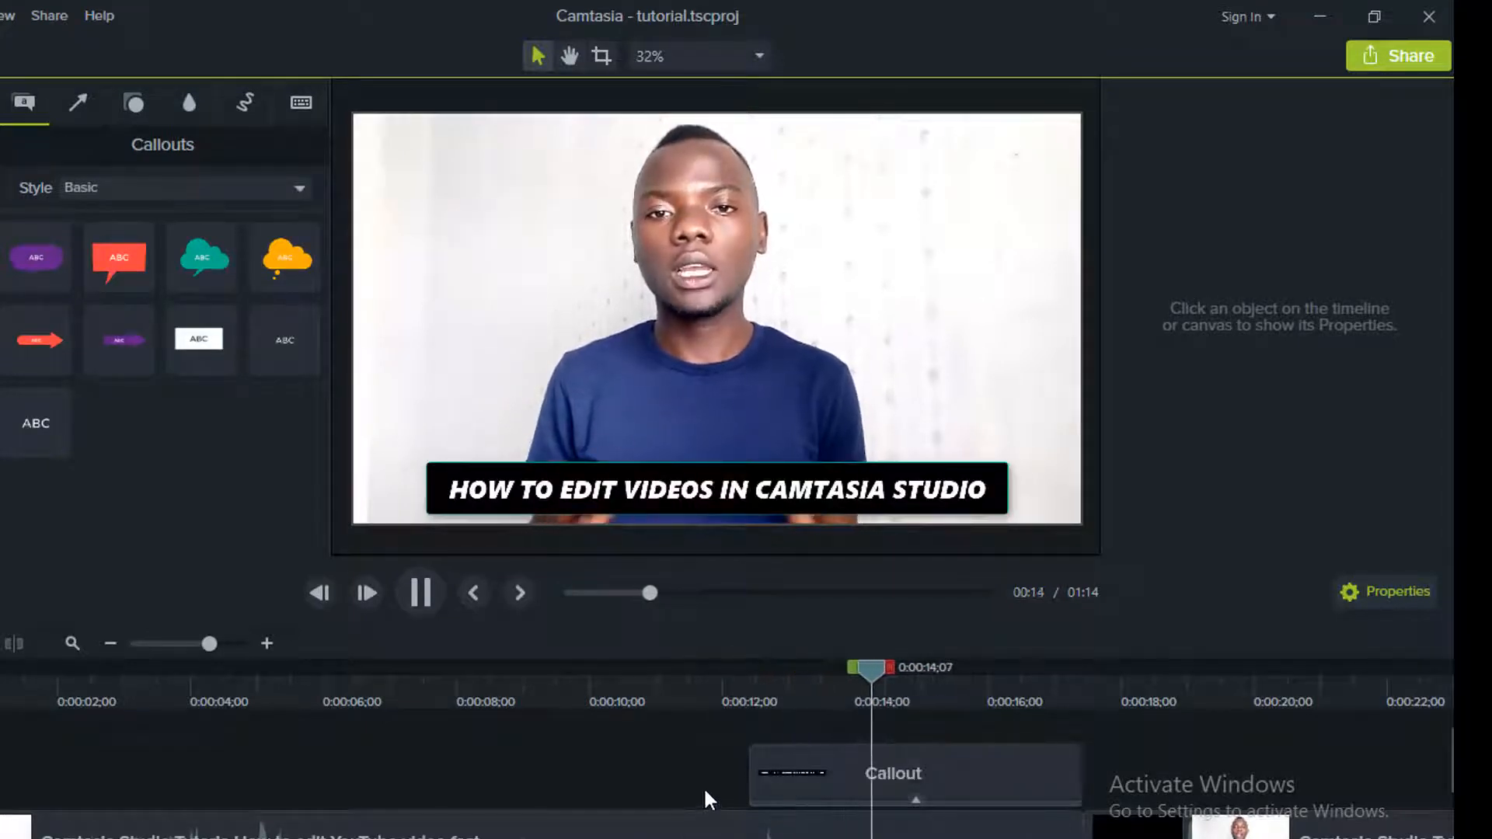
key(space)
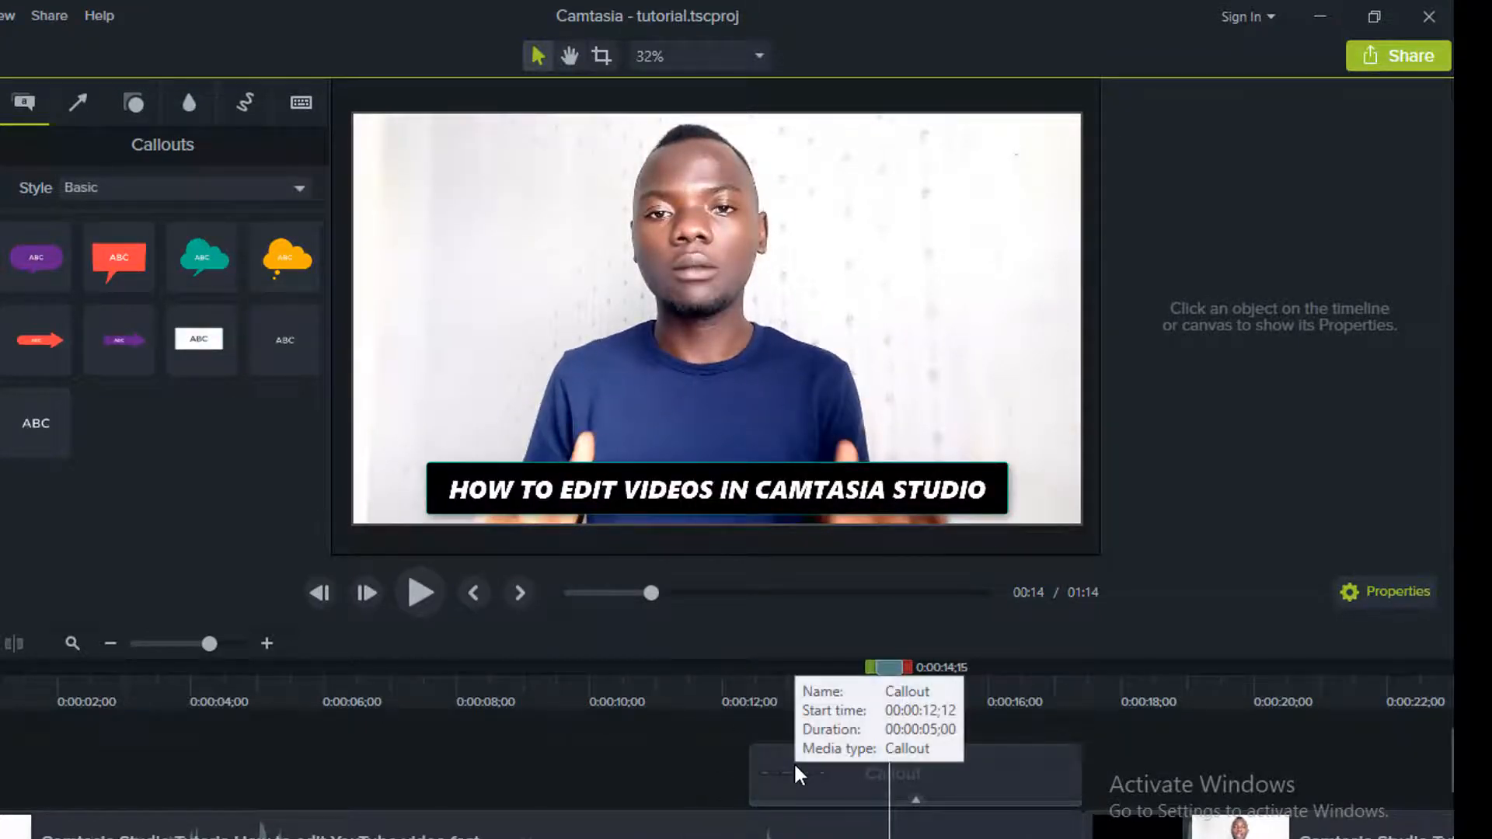
Step: Select the callout, return the playhead to its start at 0:00:12;12, and move the banner just below the video frame
click(795, 765)
click(748, 672)
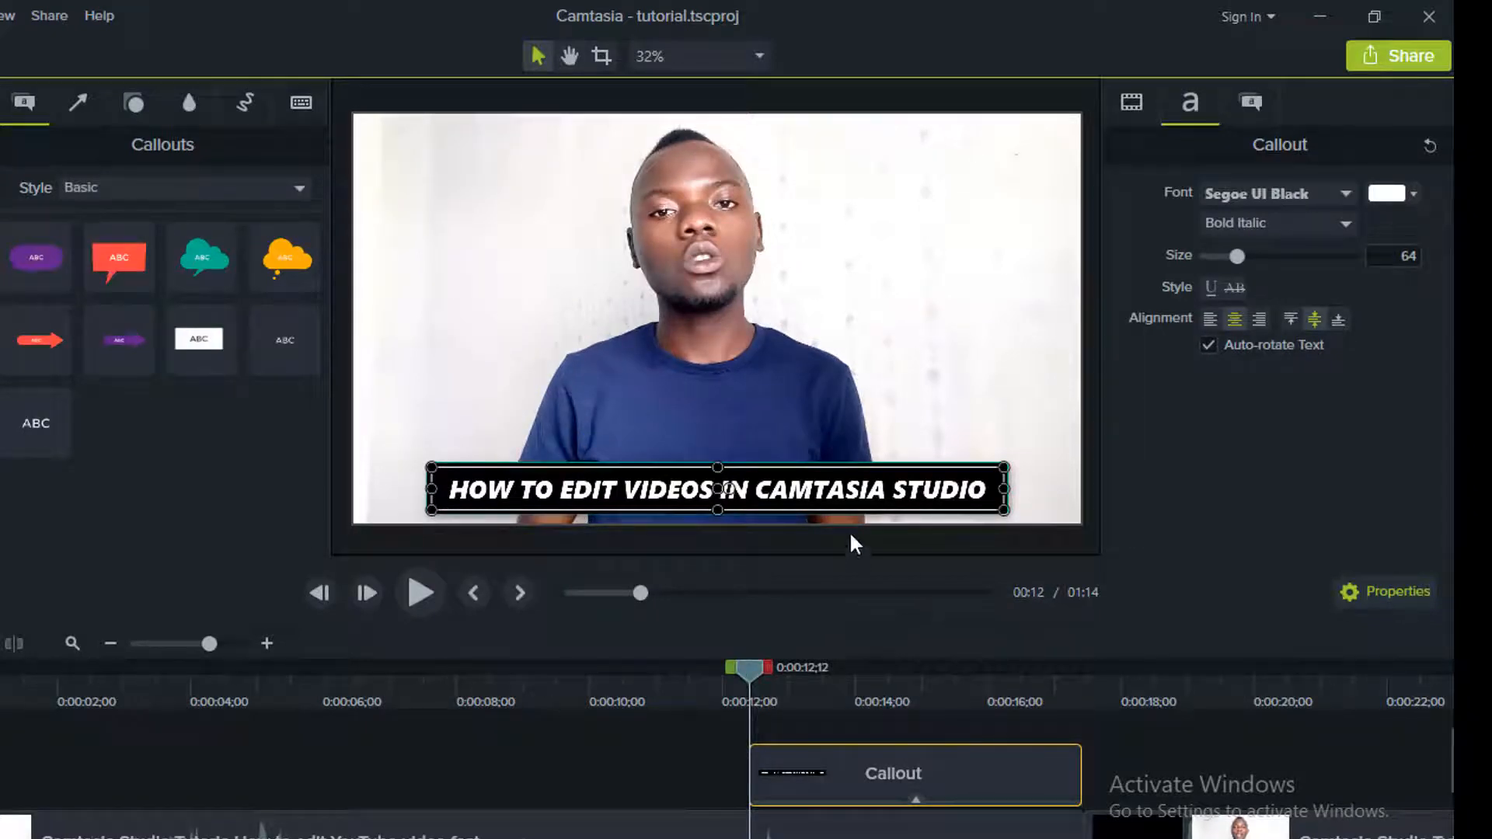
drag(869, 489, 875, 541)
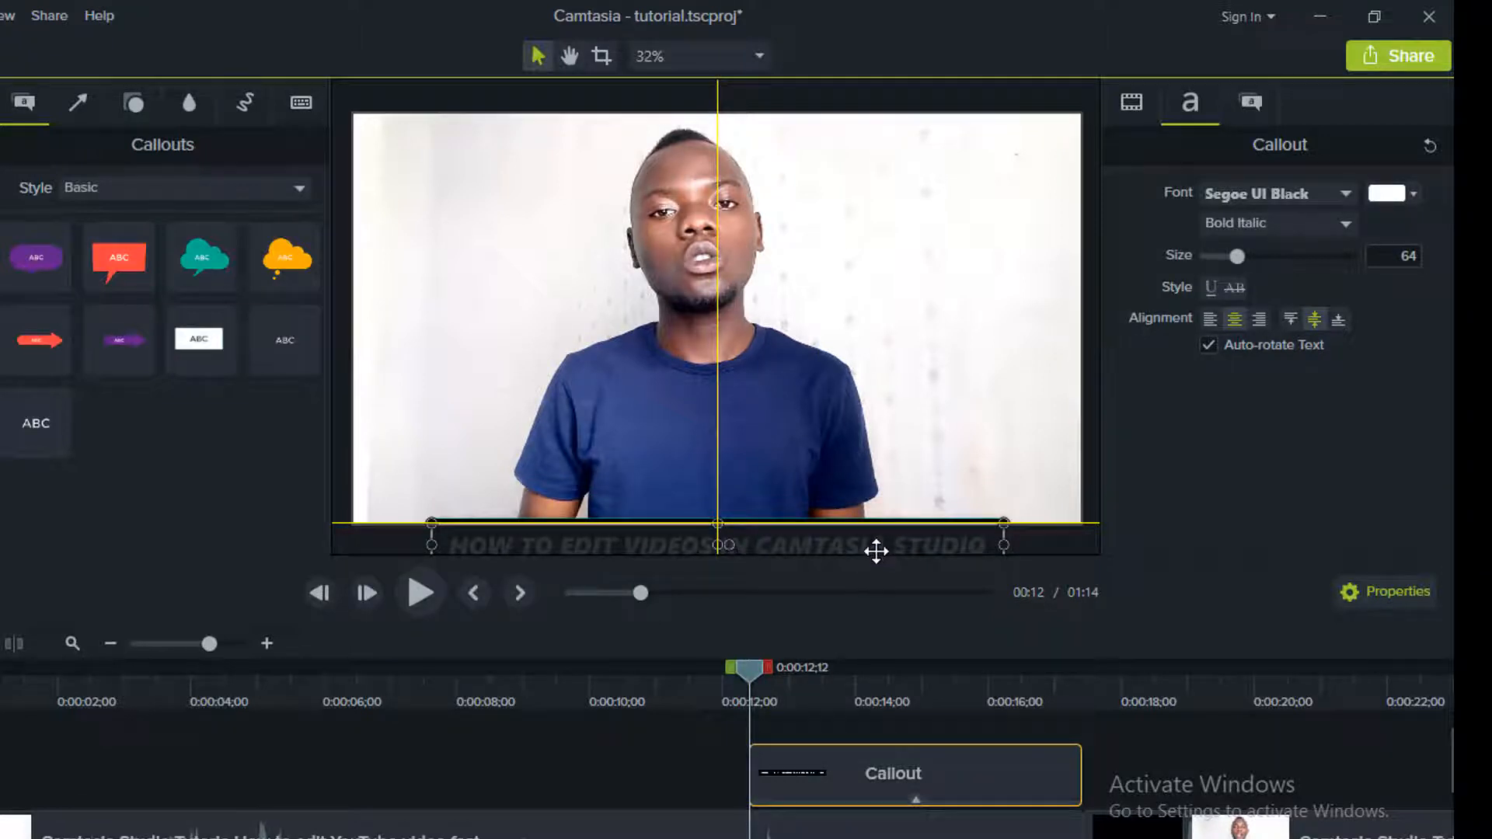
drag(875, 551, 884, 550)
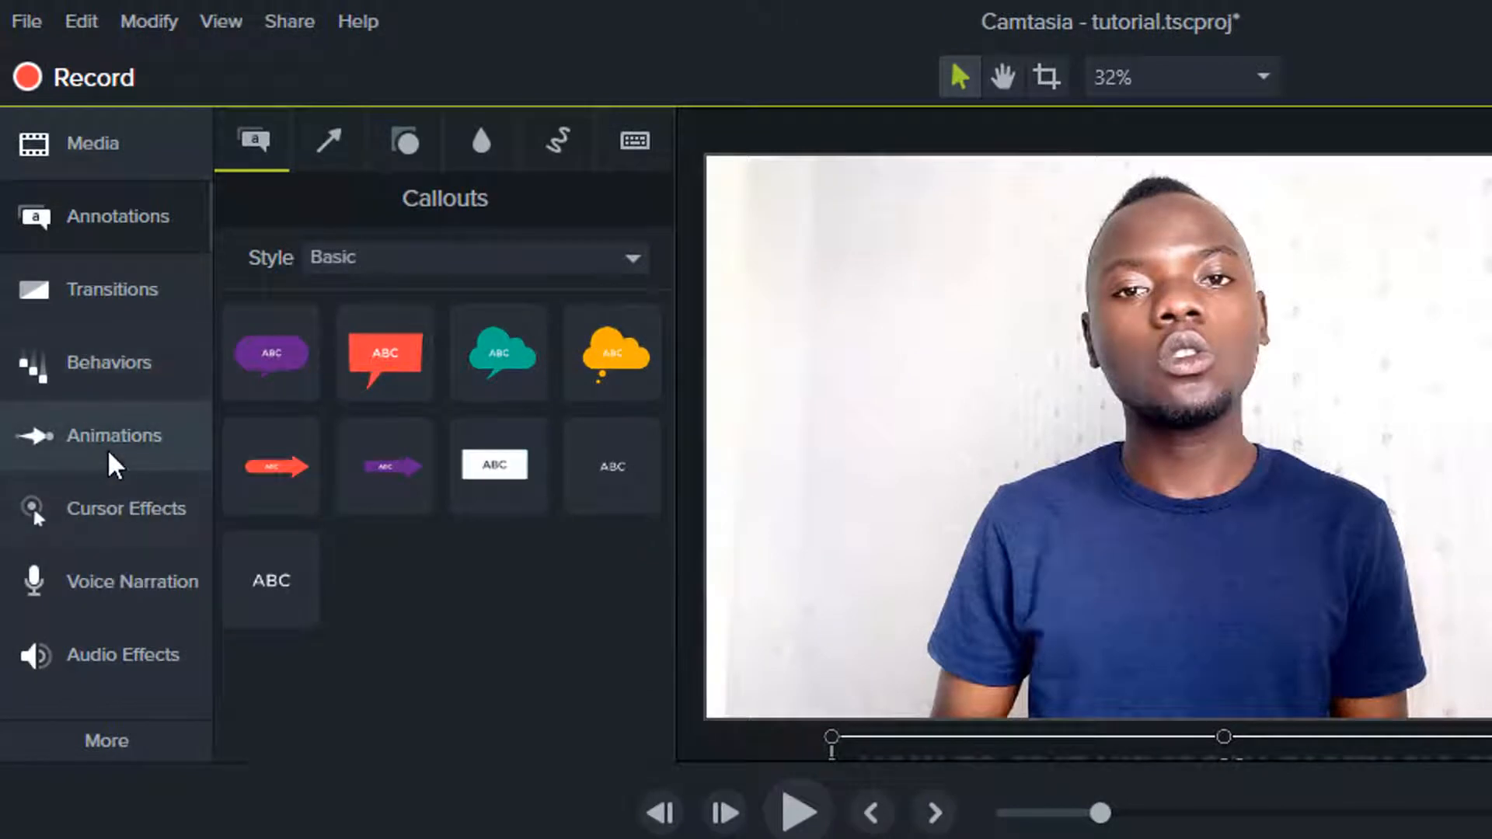
Step: Add a Custom animation at the callout's start, ending at about 0:00:13;12, and move the banner up to just above the frame's lower edge
click(115, 459)
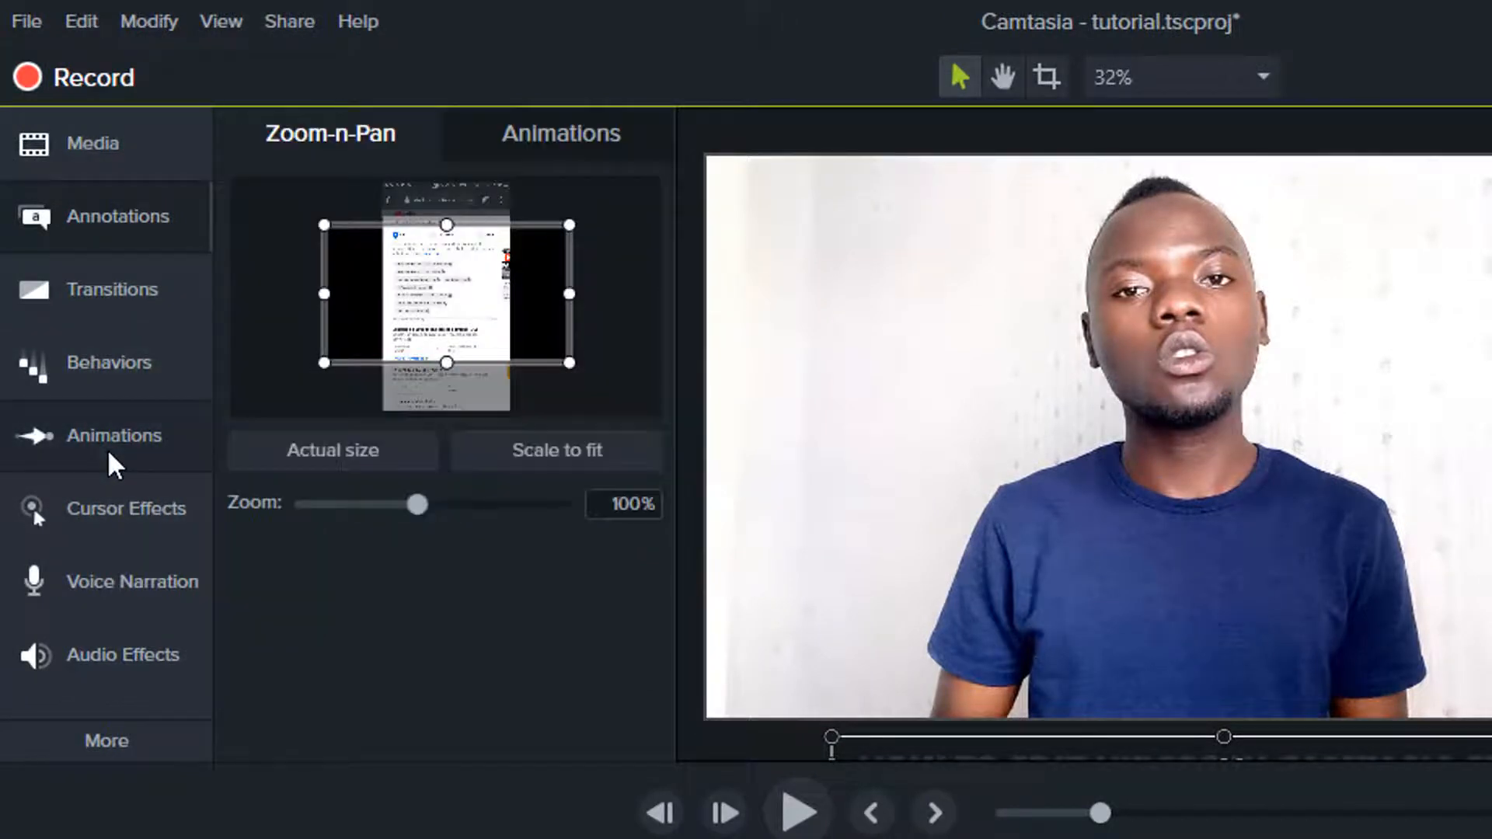
click(584, 148)
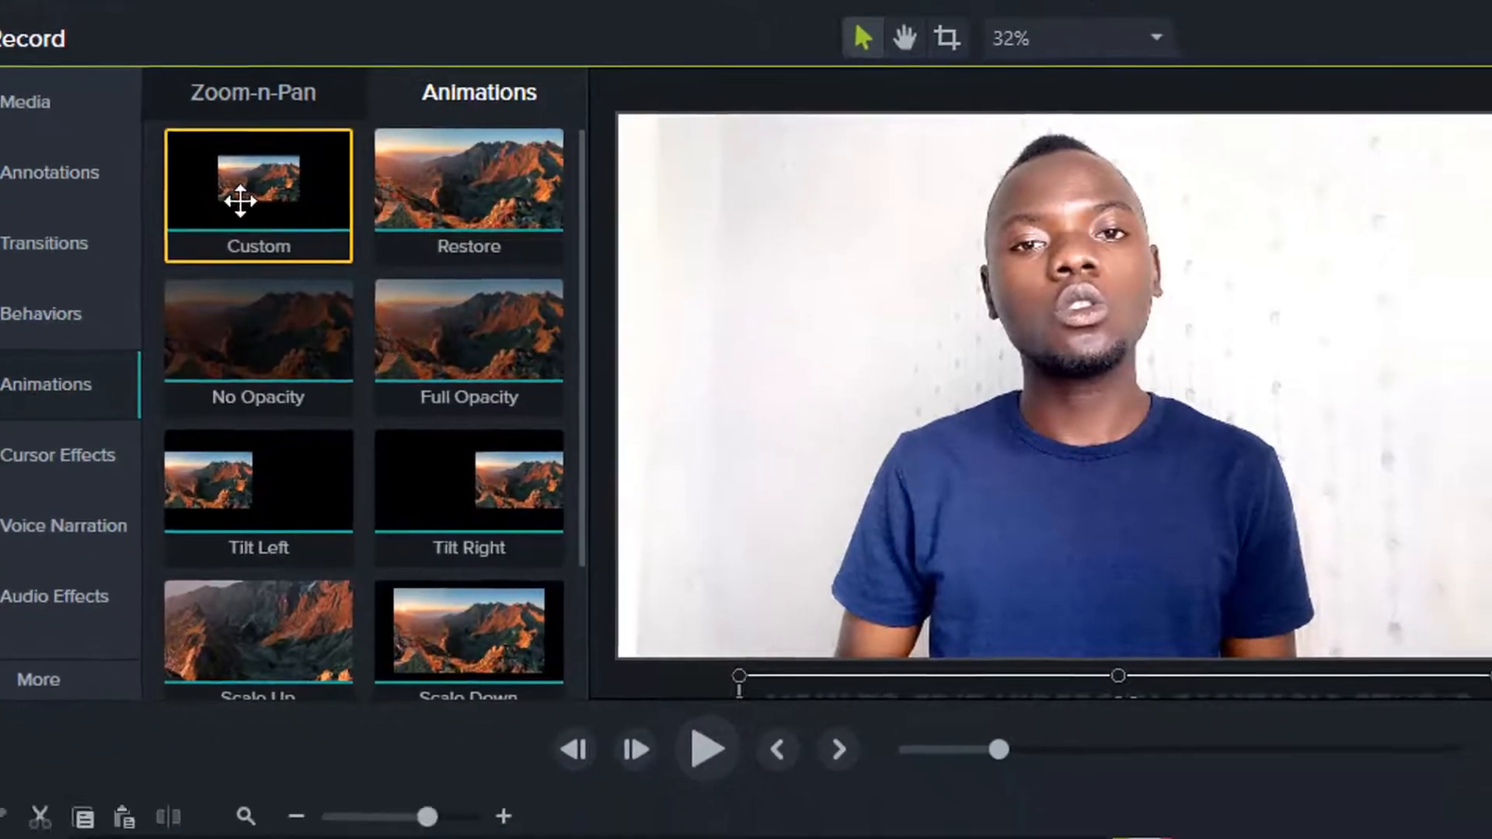
drag(239, 201, 794, 725)
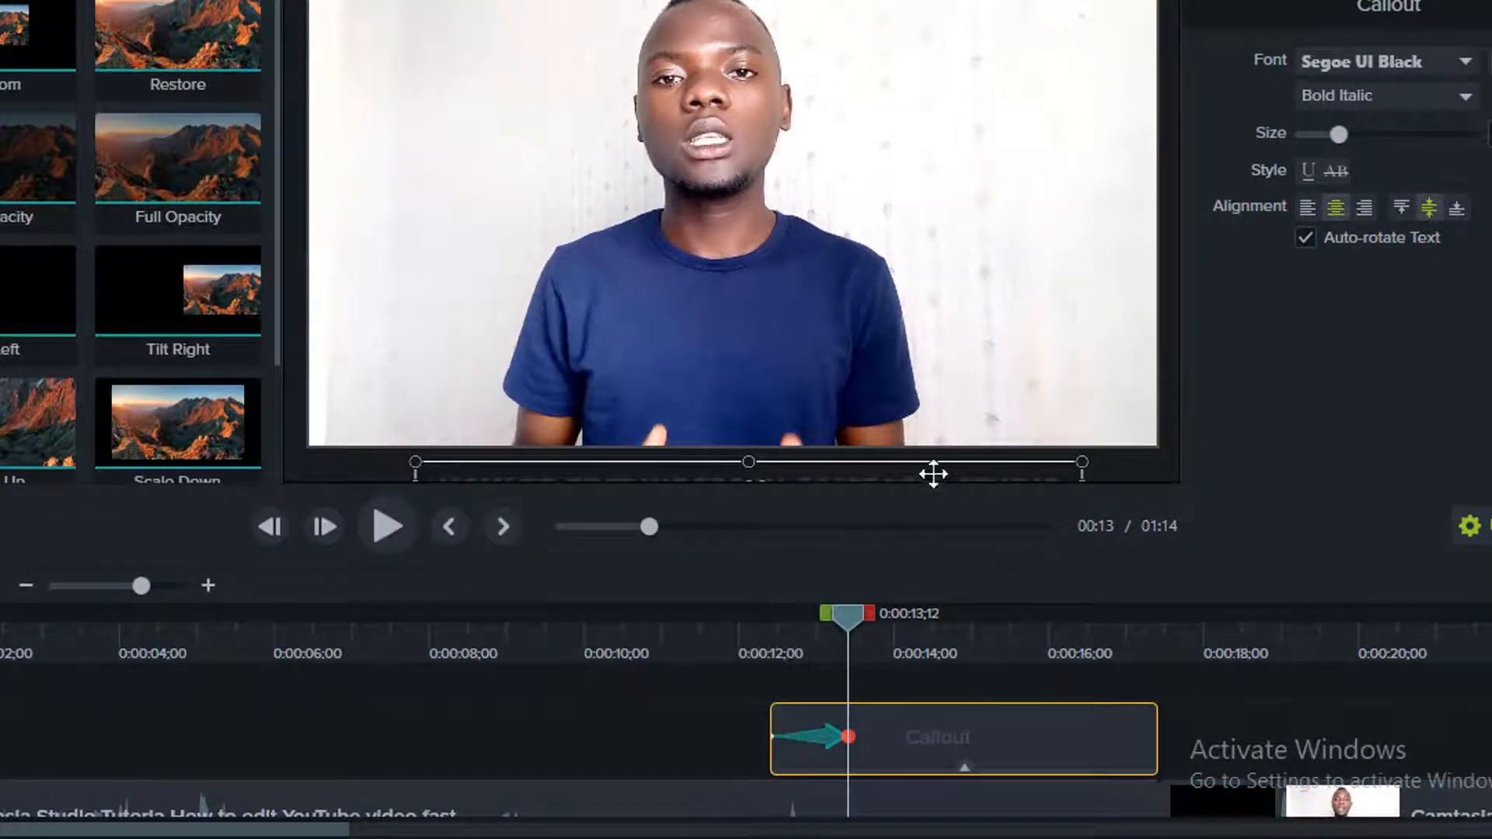
drag(933, 474, 936, 392)
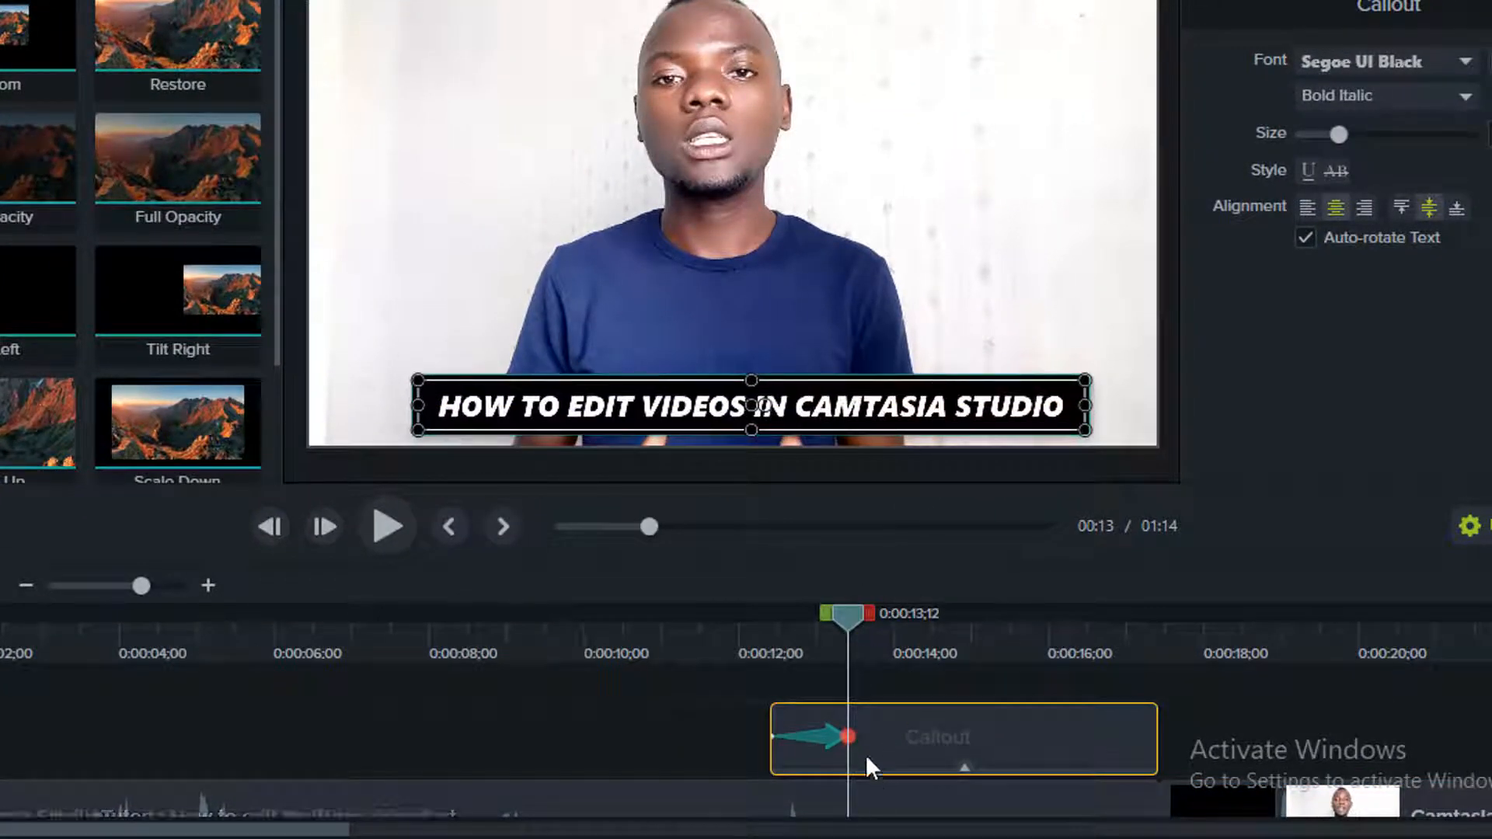
Step: Shorten the callout's entrance animation to about 0.6 seconds and play it back from just before the callout
drag(849, 735, 818, 735)
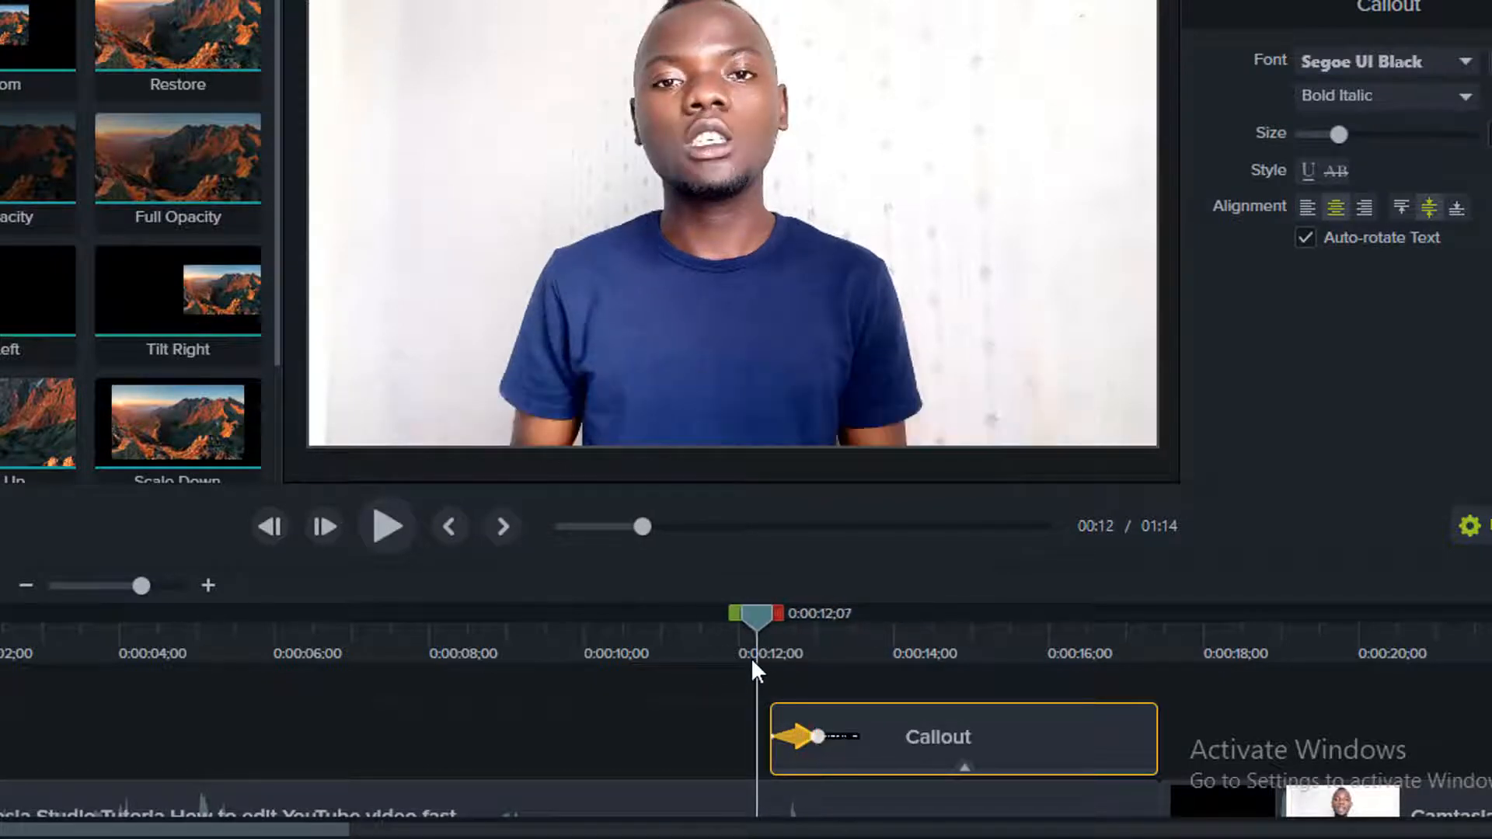
key(space)
click(831, 712)
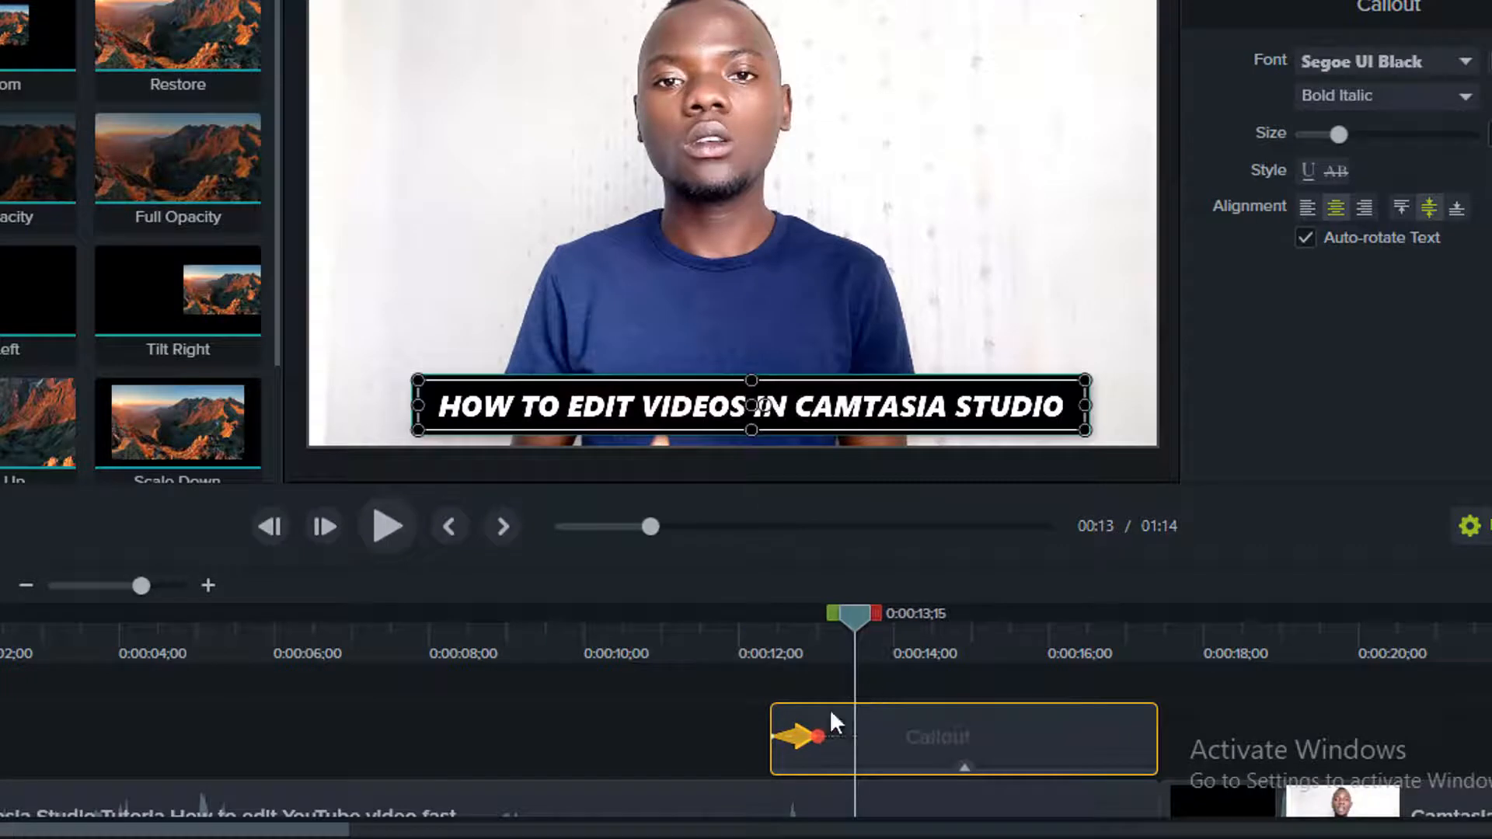
Step: Lengthen the entrance animation to about two seconds and play it back from 0:00:11;28
drag(814, 732, 1003, 746)
click(736, 650)
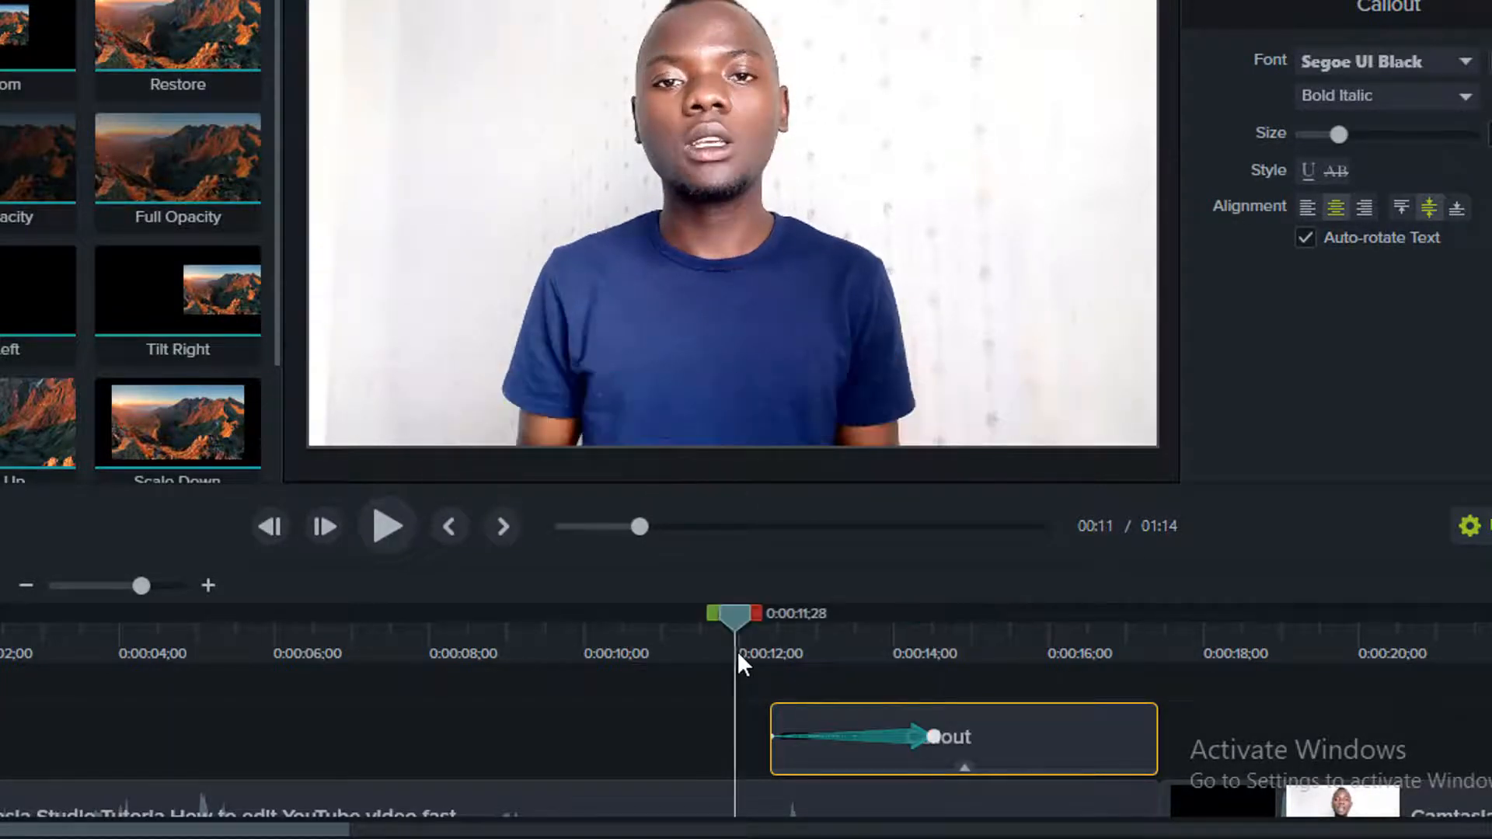
key(space)
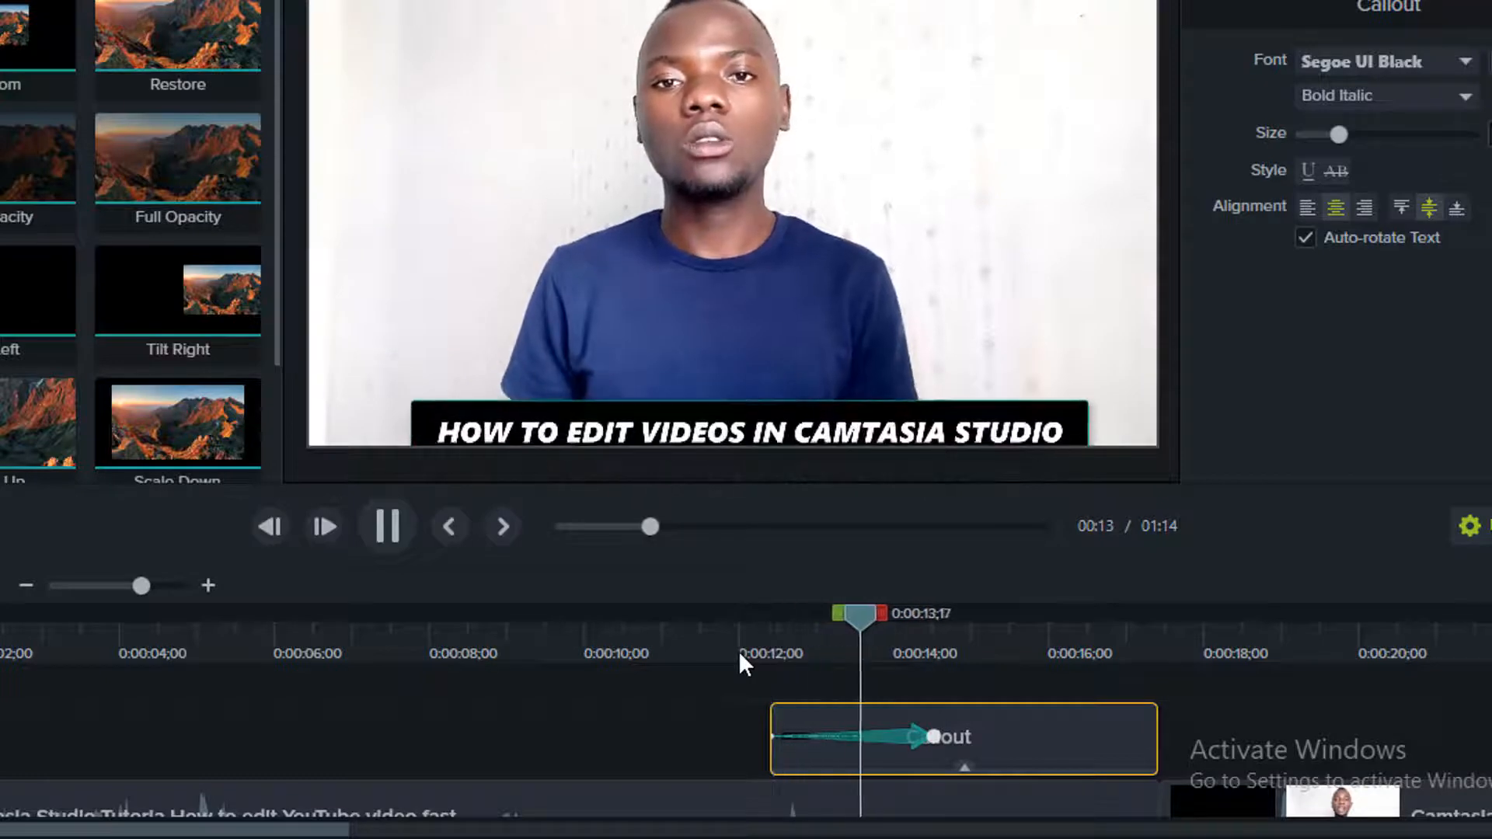
key(space)
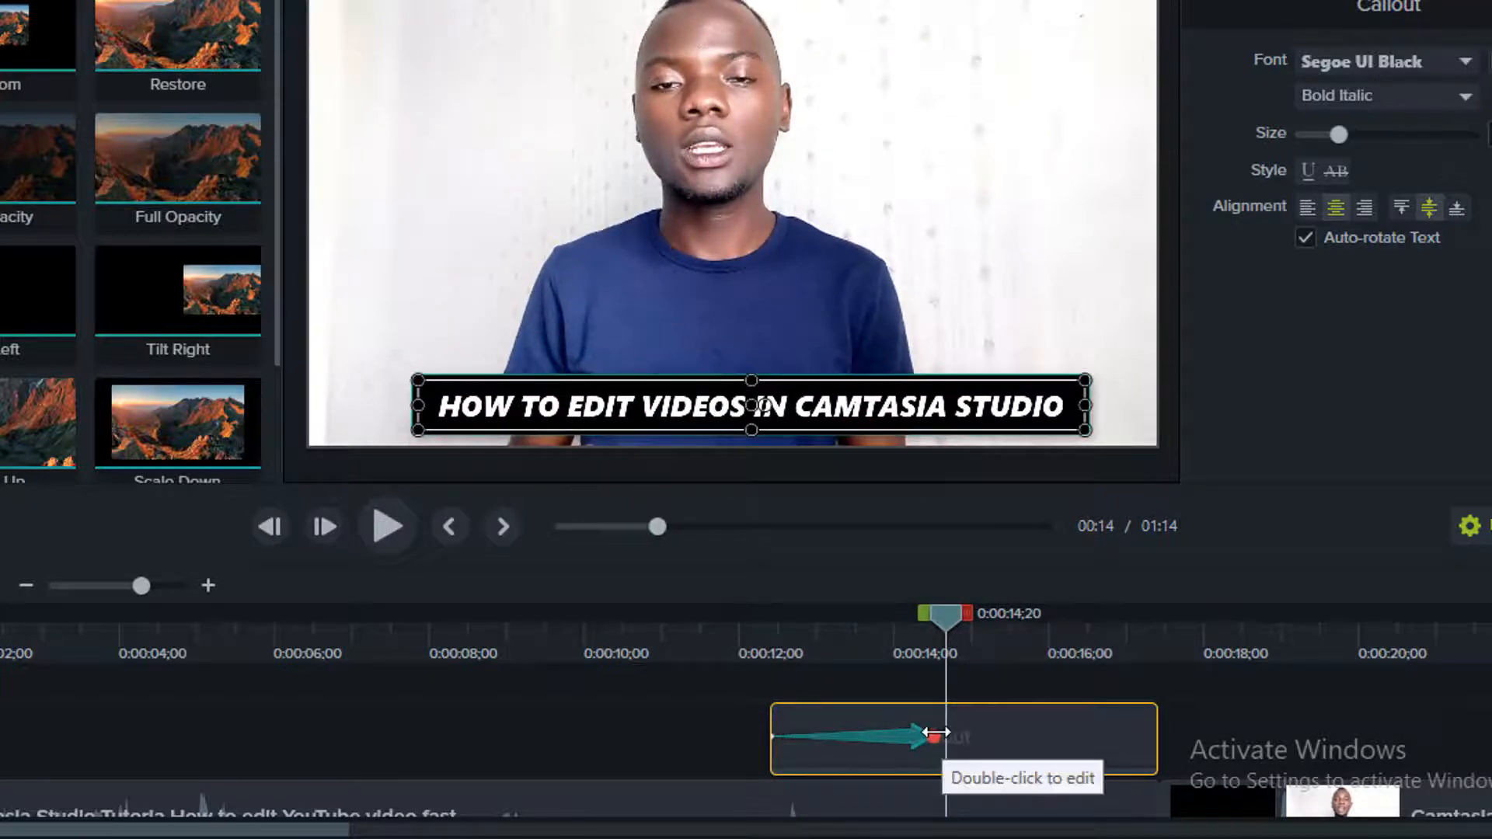
Step: Shorten the entrance animation so it ends at about 0:00:12;25, and play the callout to check its speed
drag(937, 766, 801, 768)
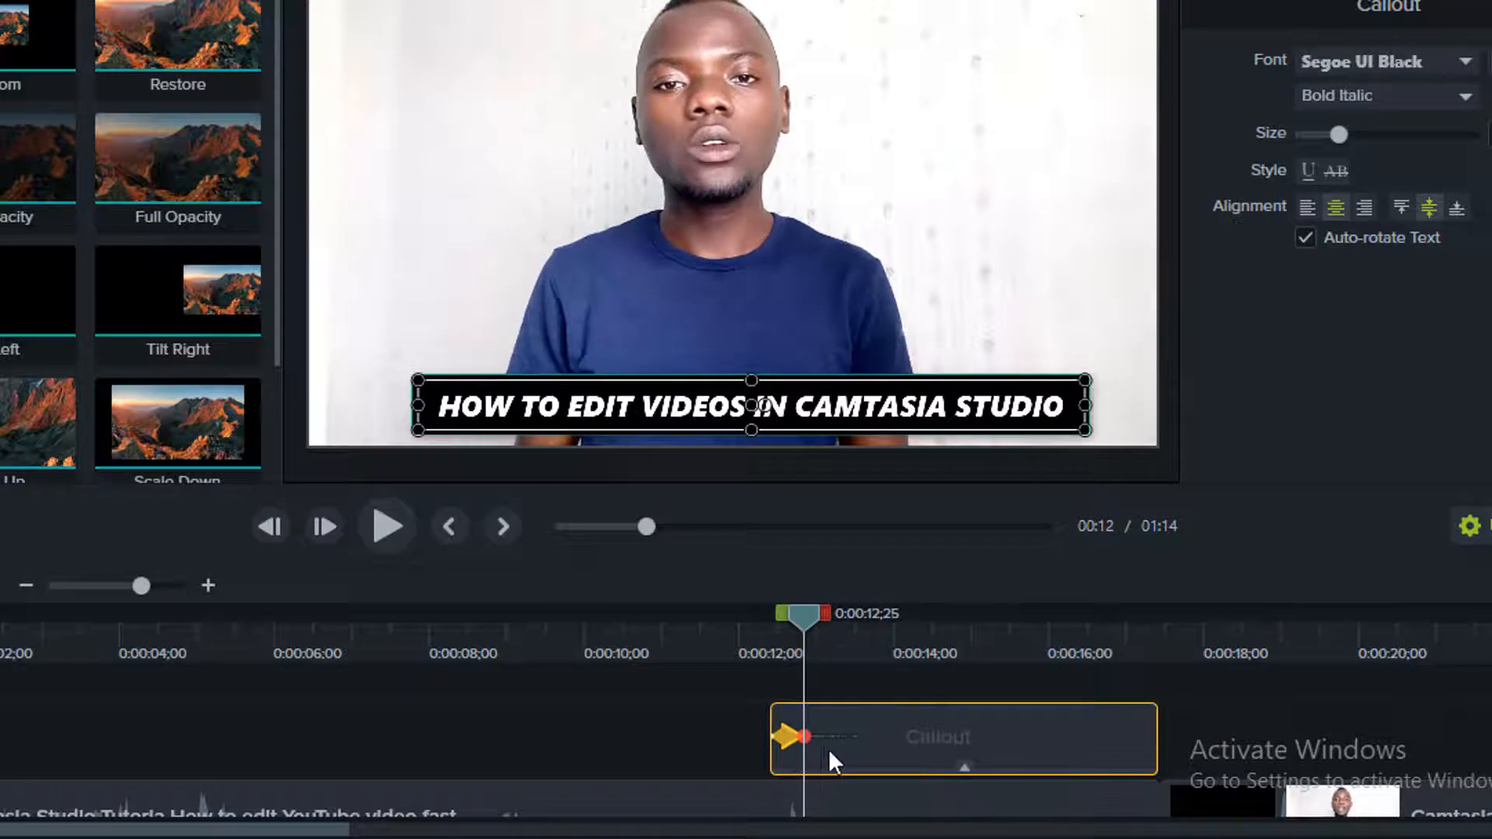
click(744, 646)
key(space)
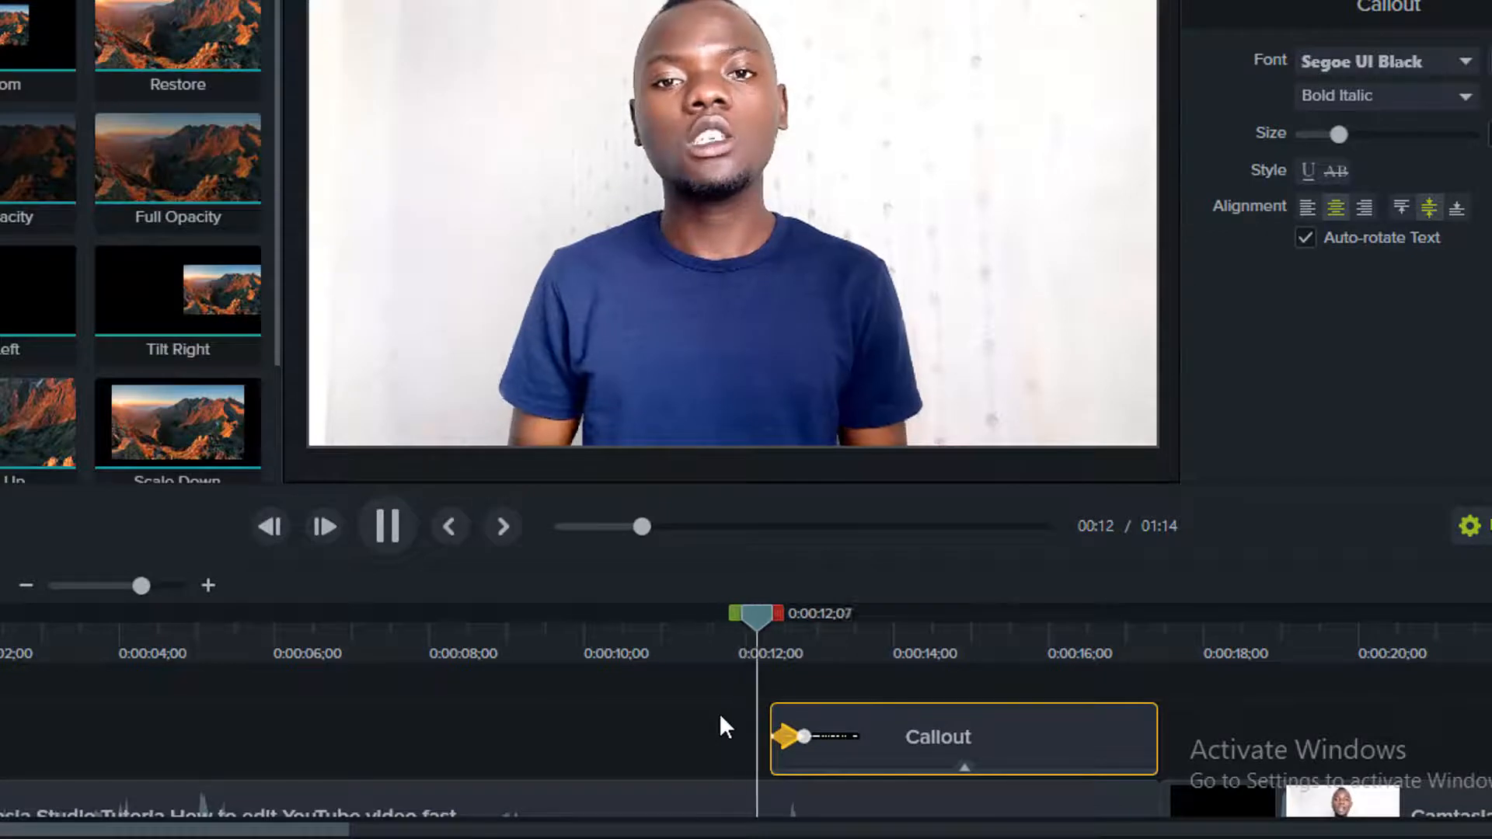
key(space)
click(1098, 643)
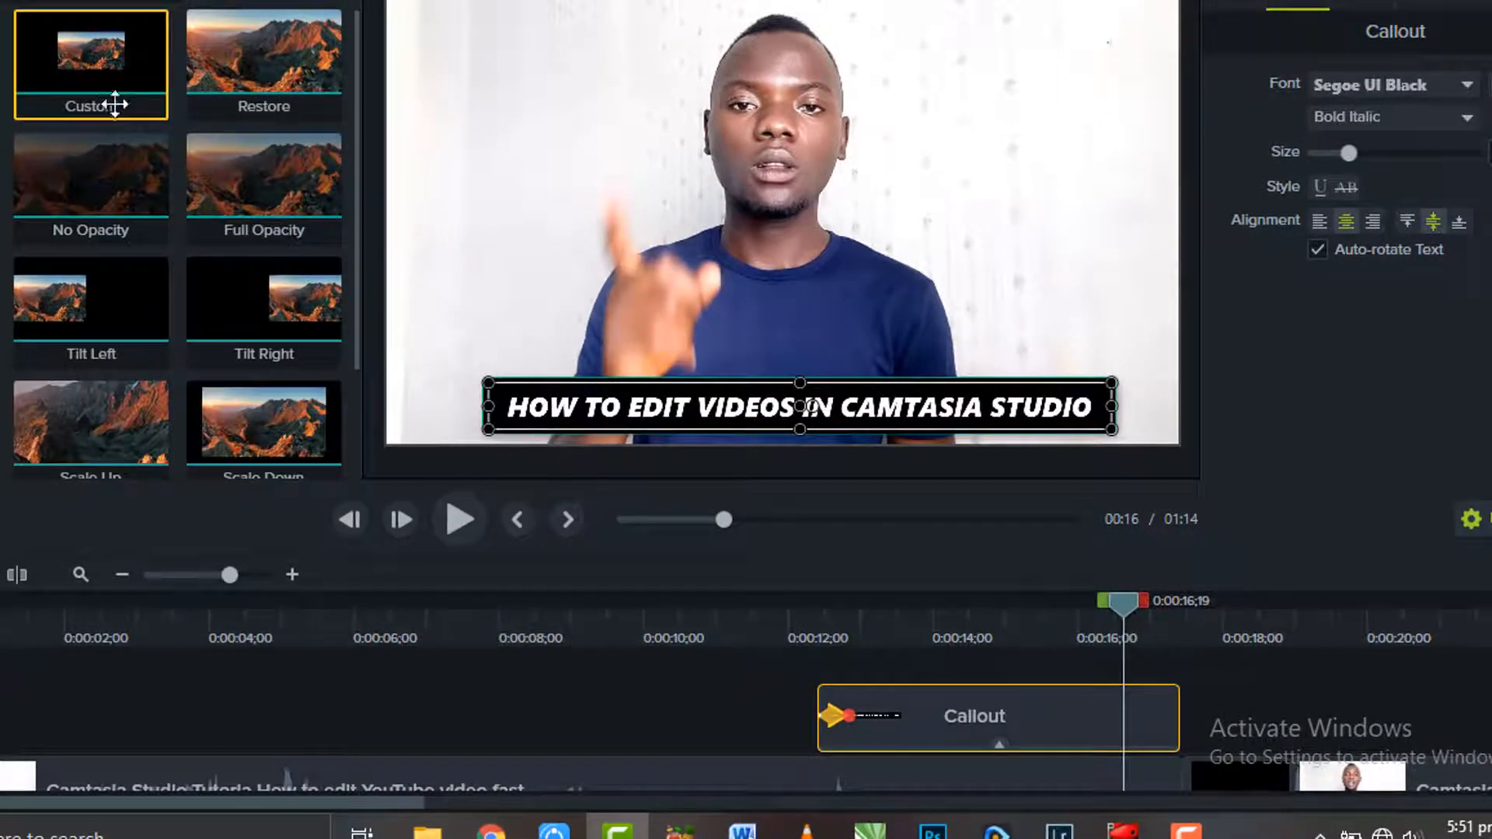
drag(115, 103, 1172, 712)
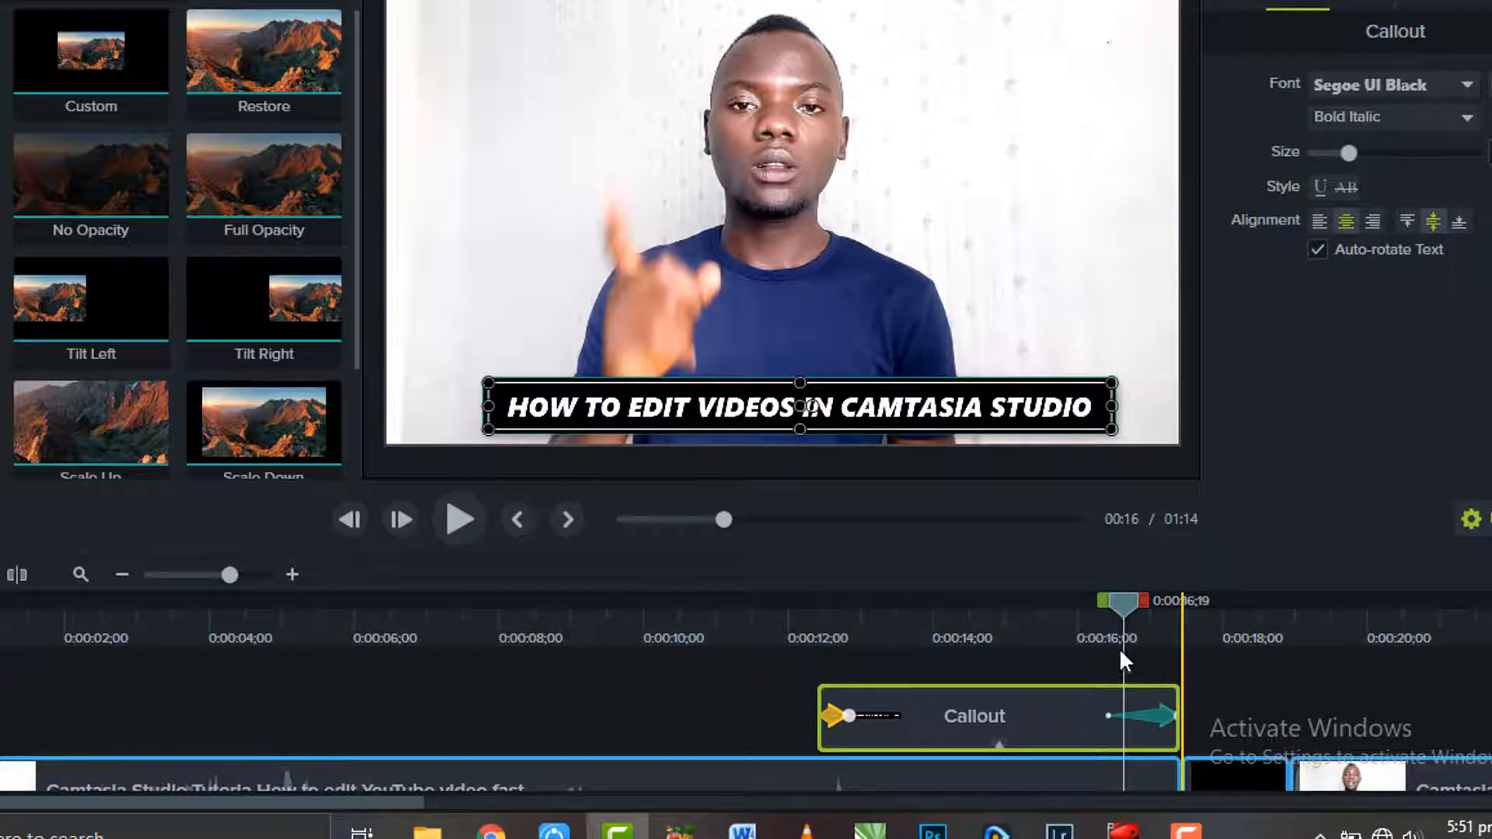
click(1173, 631)
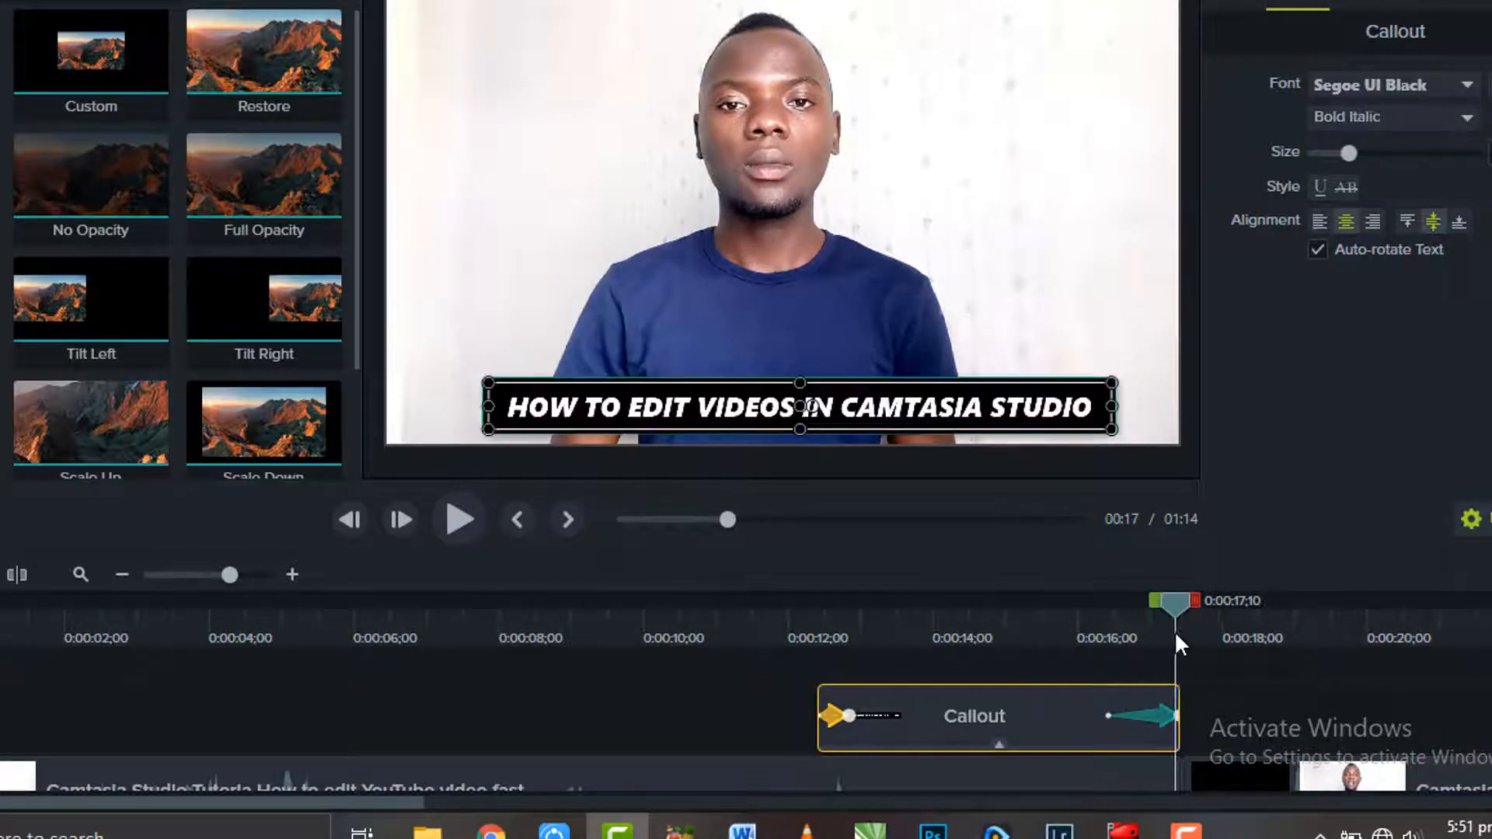
click(1158, 714)
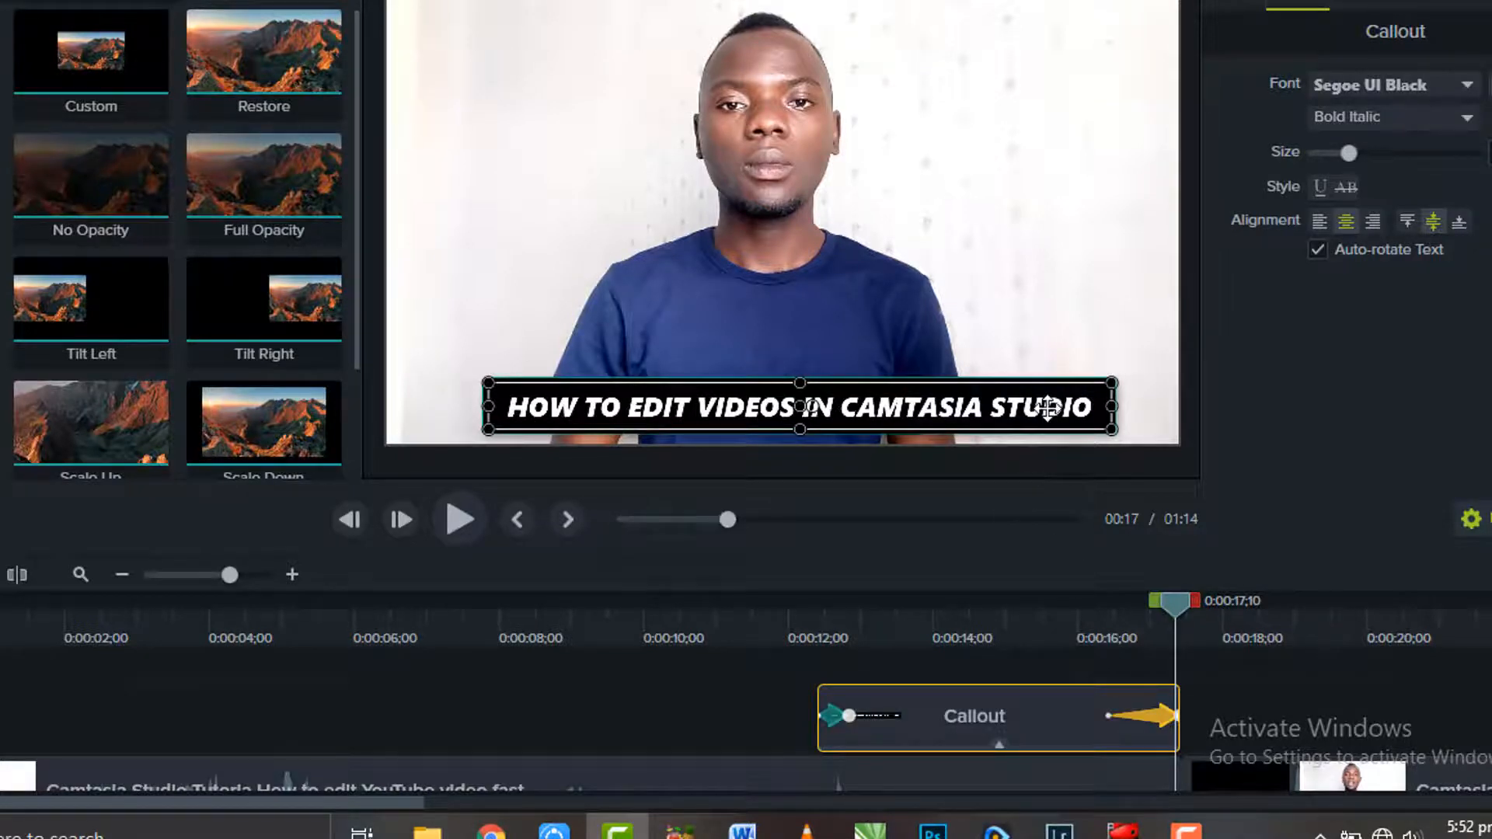
drag(1048, 407, 1049, 485)
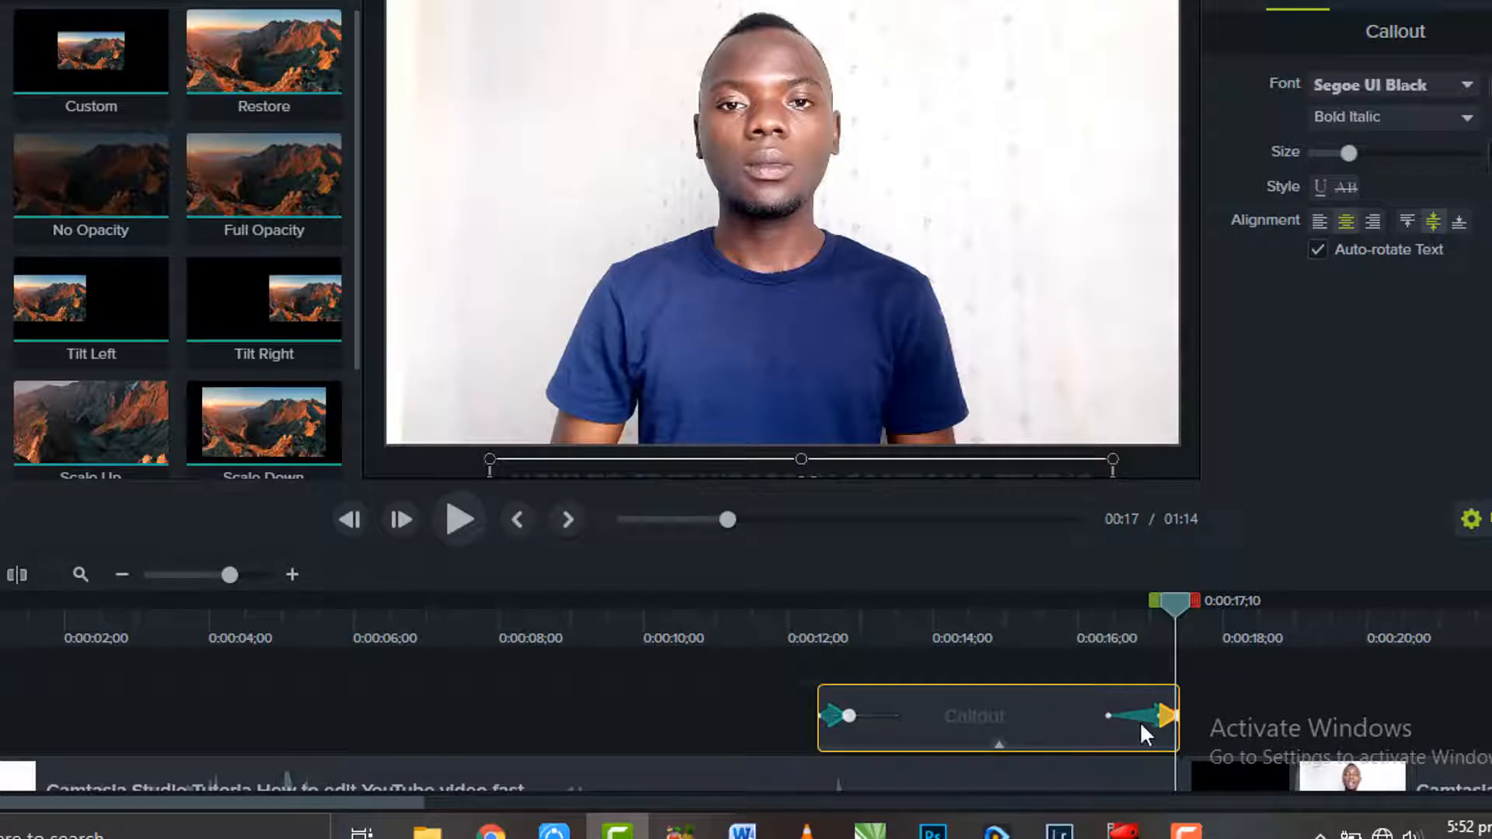
key(Delete)
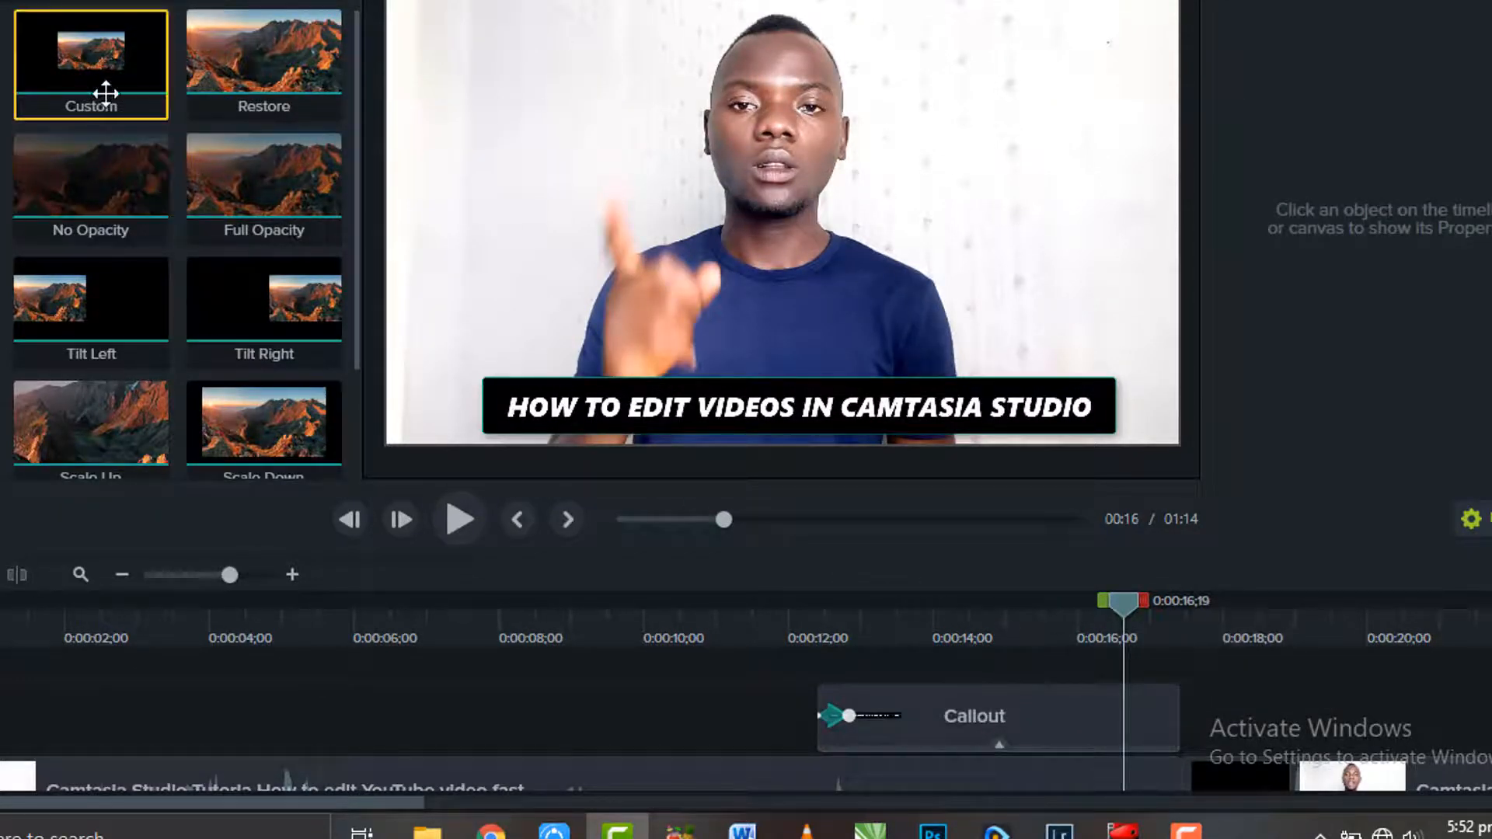
Step: Add a Custom exit animation ending at 0:00:16;19, move the banner just below the frame, and play the callout from its start
drag(107, 93, 1130, 704)
click(970, 406)
drag(970, 406, 972, 487)
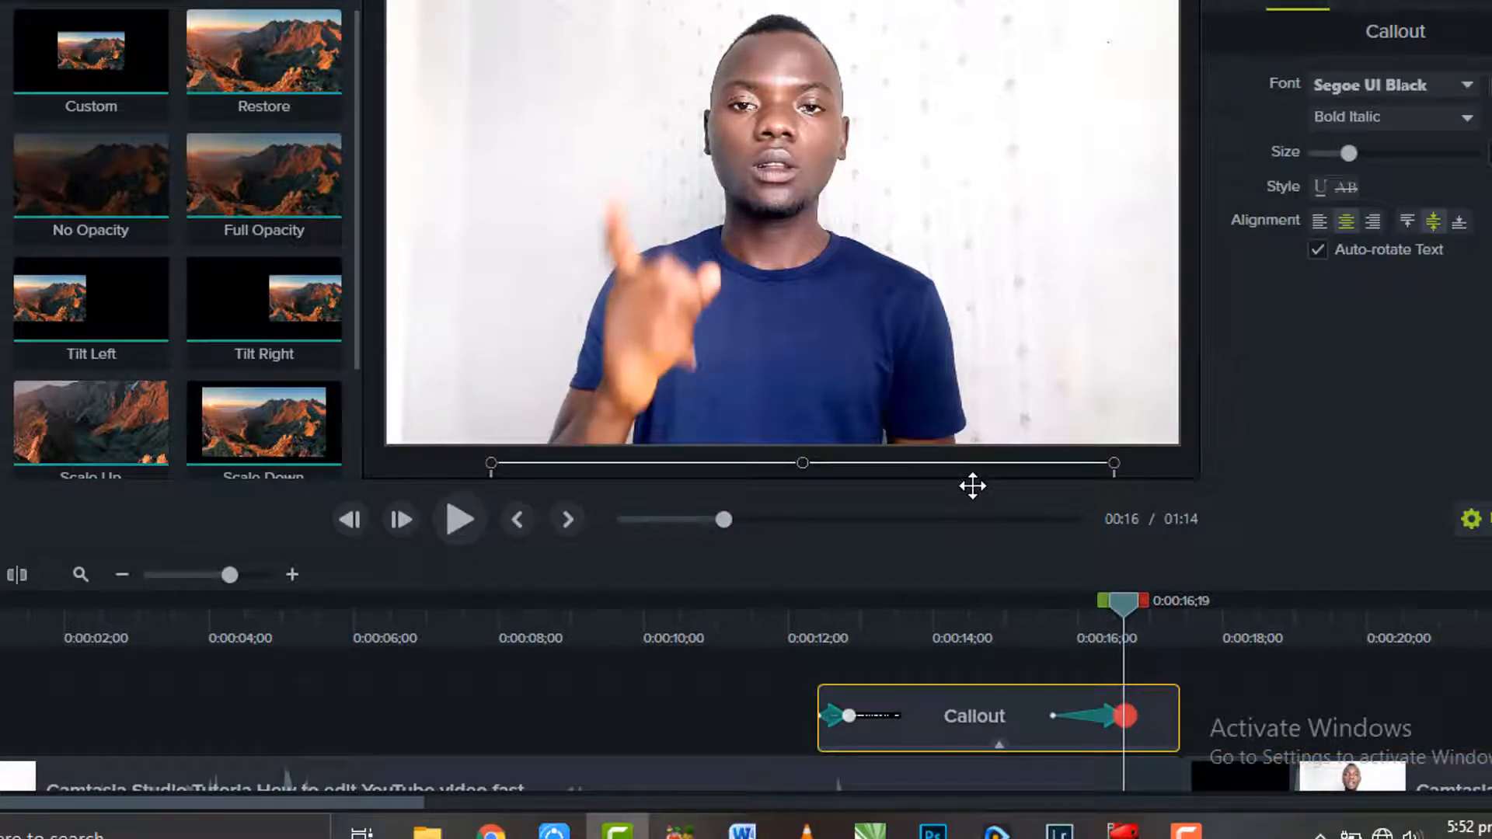
click(819, 641)
key(space)
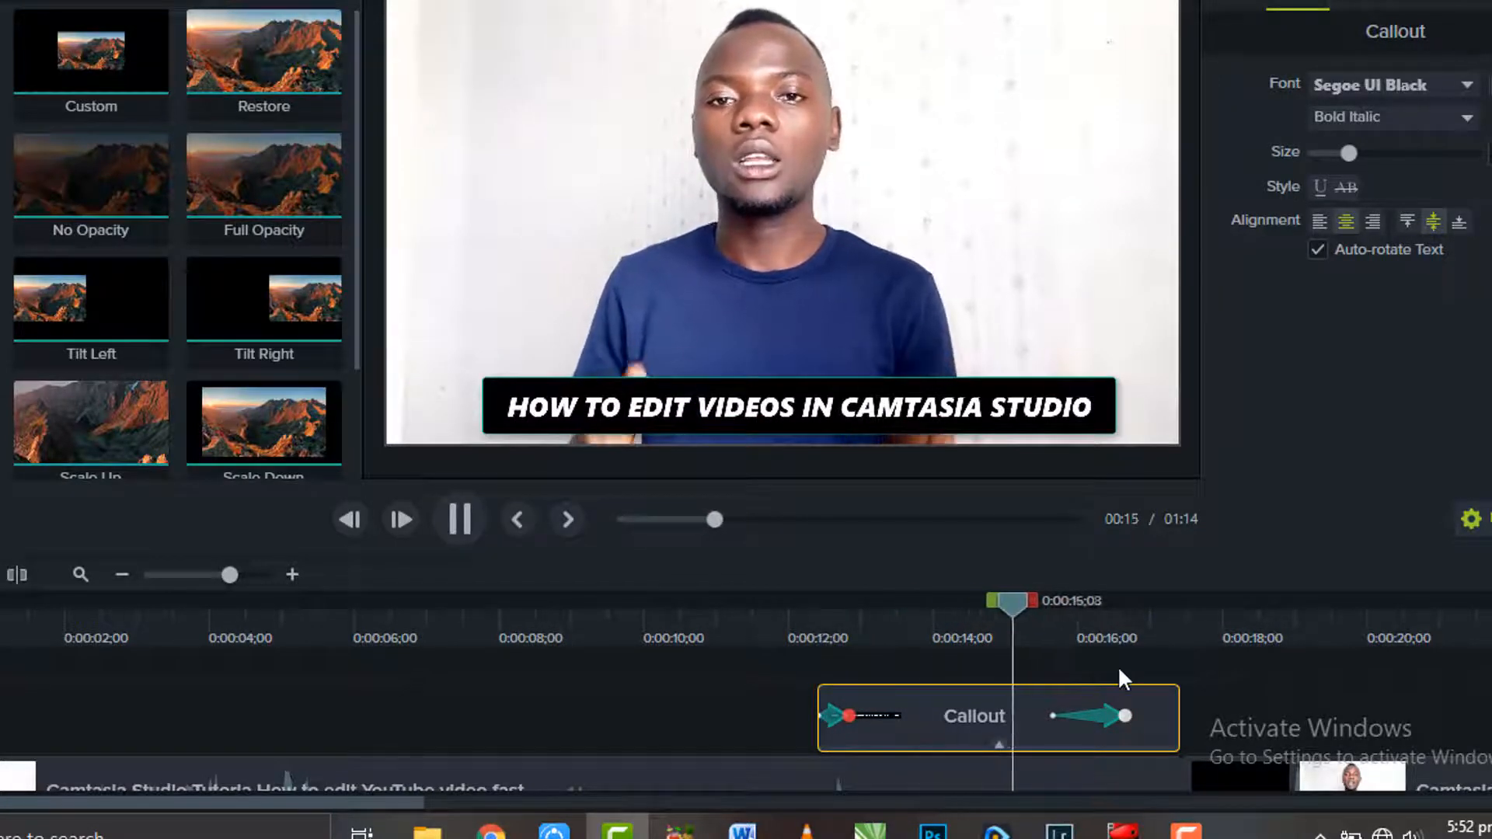
Step: Shorten the exit animation to about half a second and move it earlier so it ends just before 0:00:15;00
click(1120, 724)
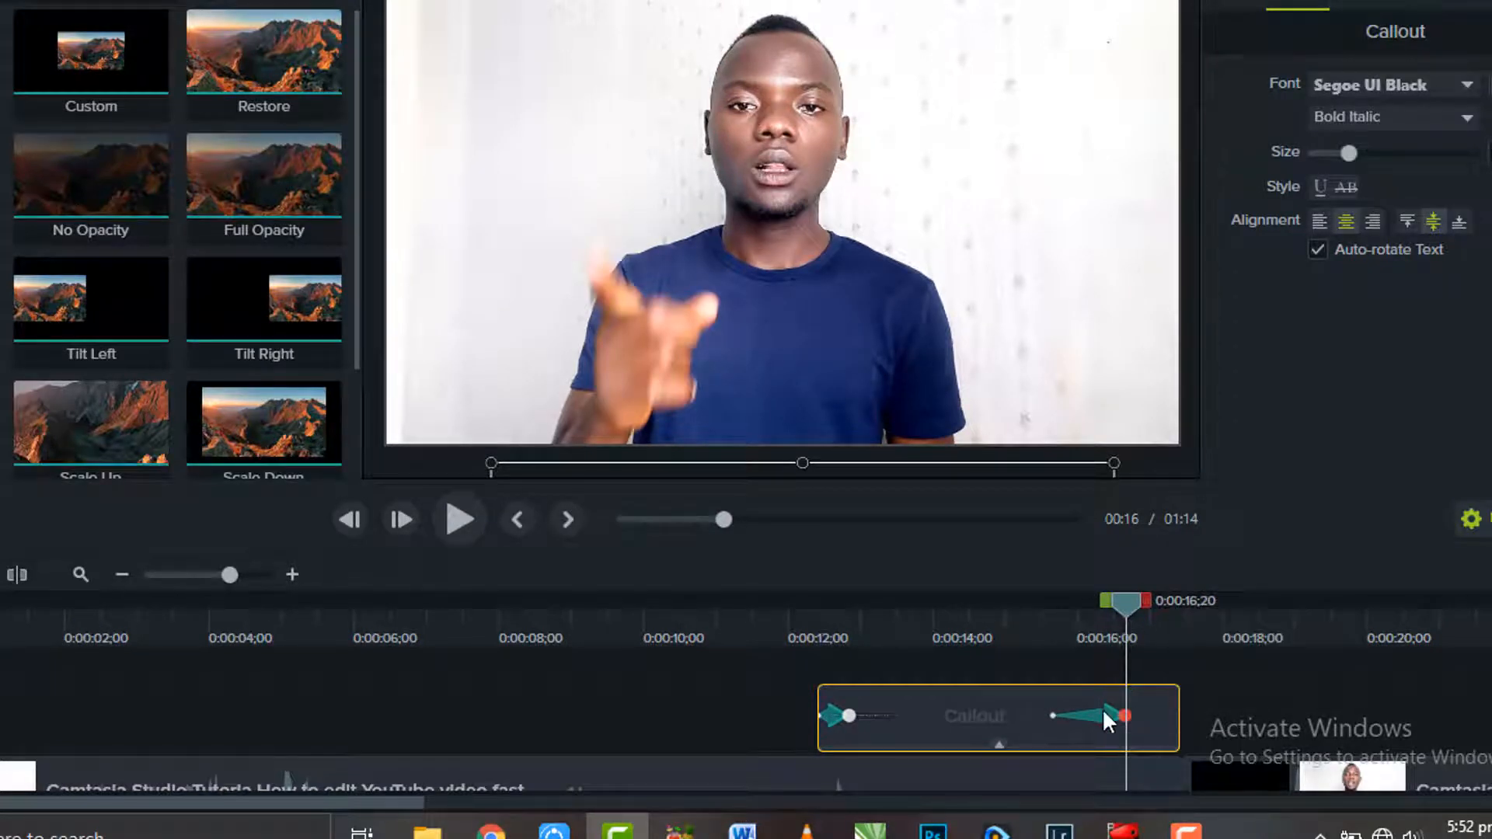
drag(1103, 707, 1179, 729)
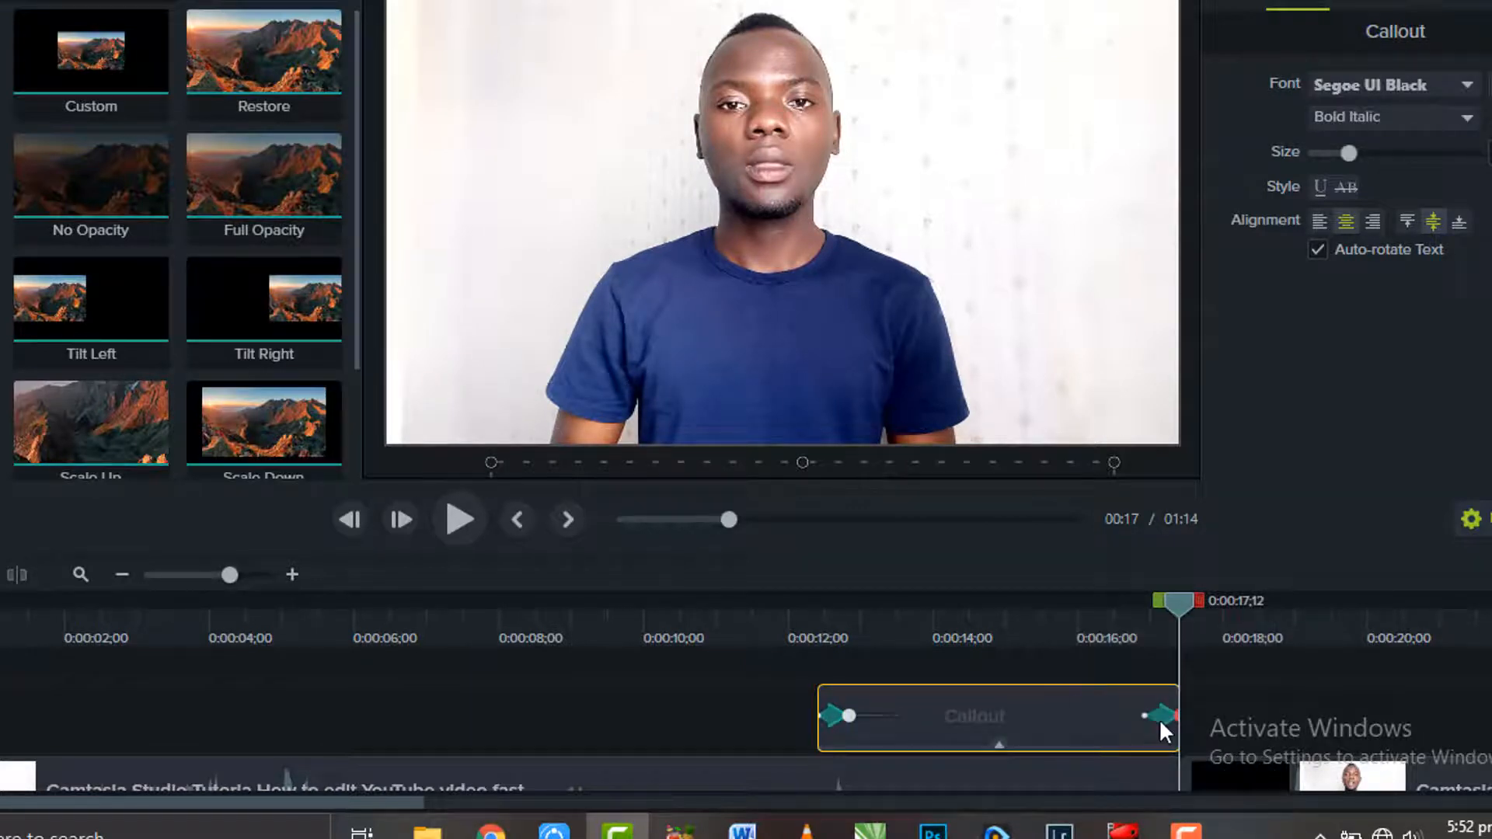
drag(1159, 716, 951, 732)
Step: Cut off the callout after 0:00:15;12 and trim its end back to the end of the exit animation
click(1034, 637)
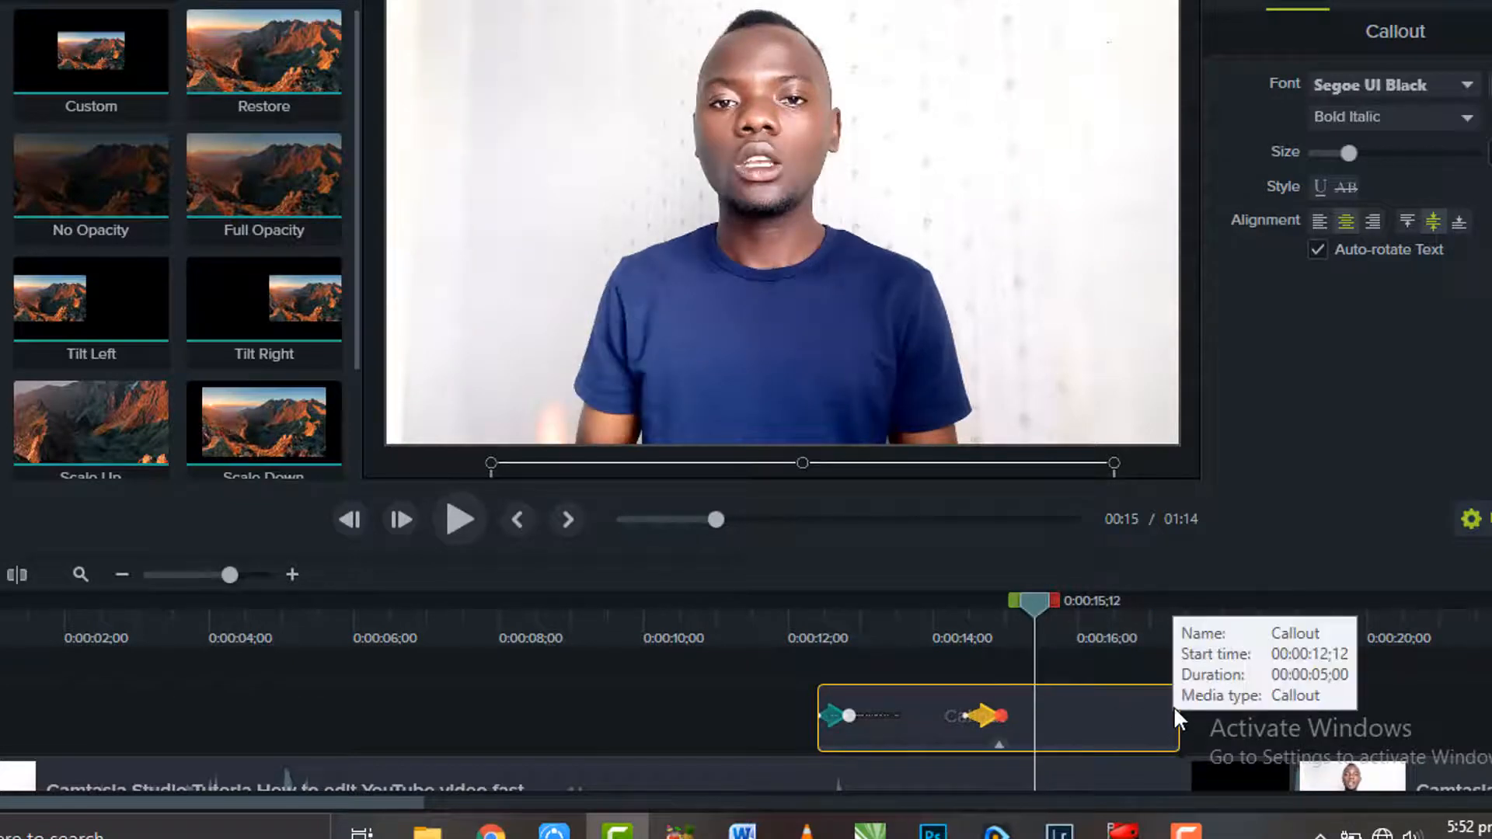
drag(1177, 711, 1103, 722)
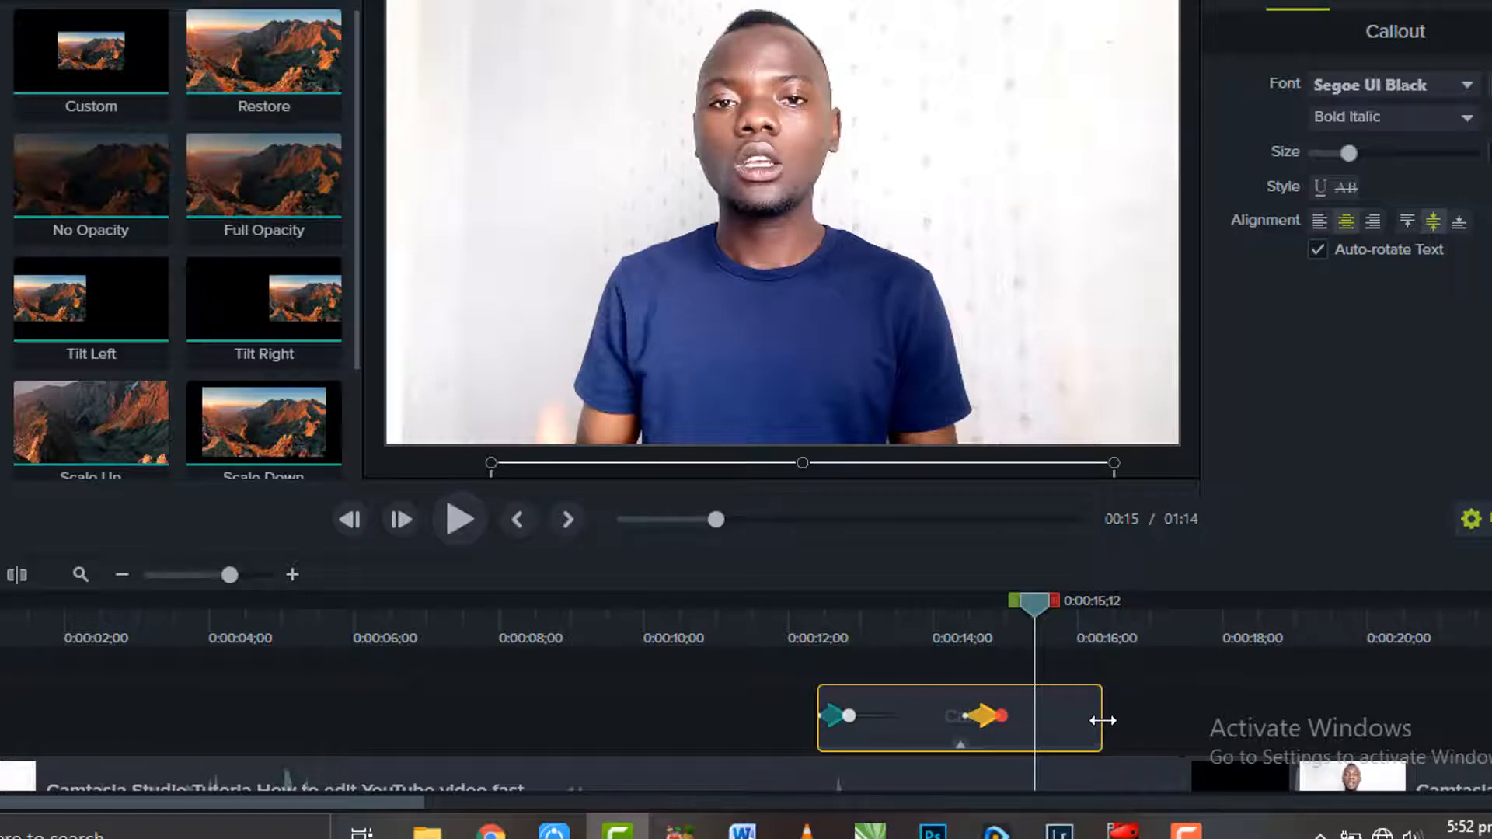
key(s)
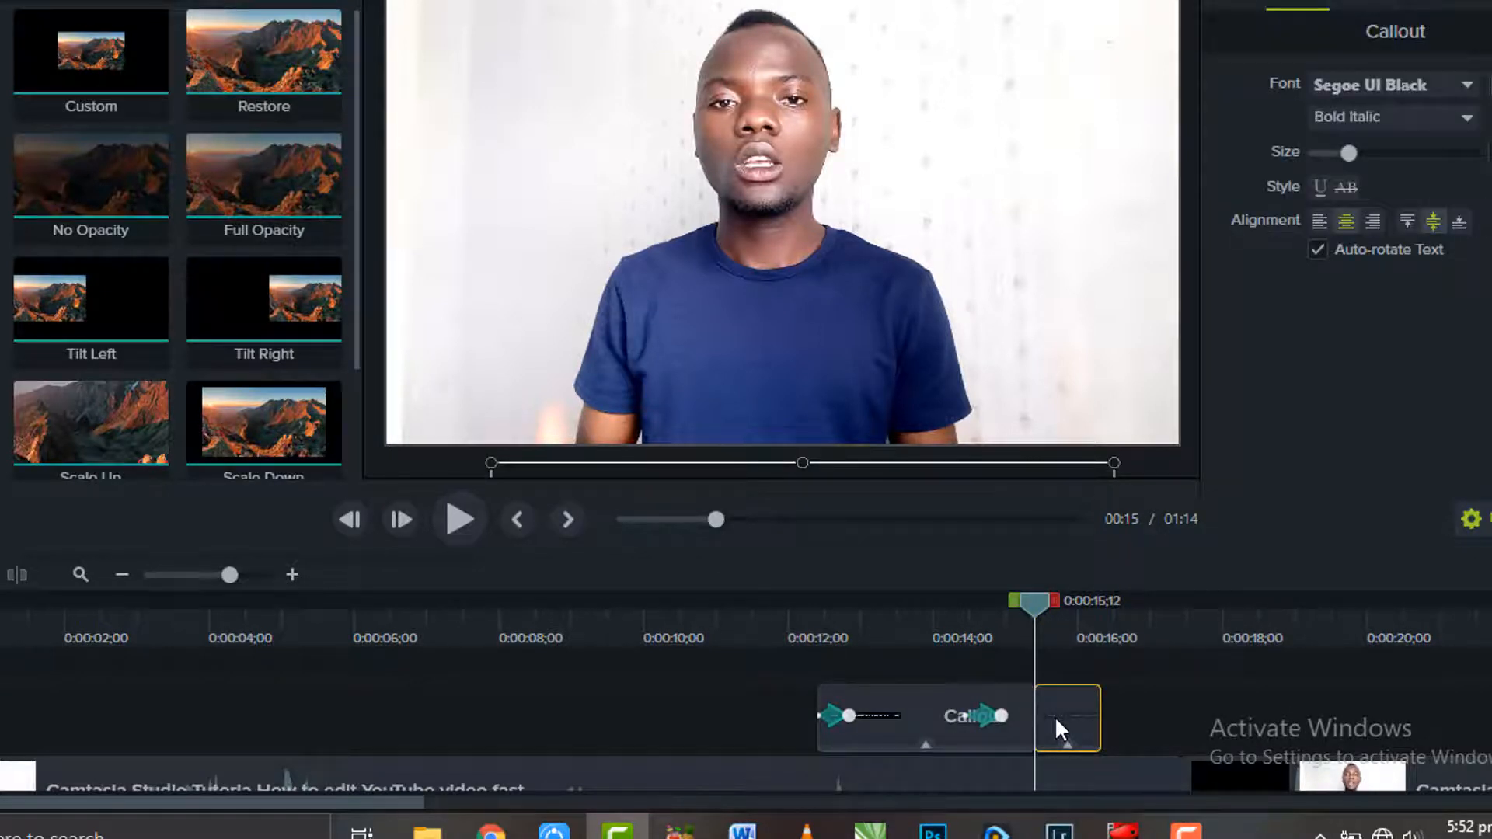
key(Delete)
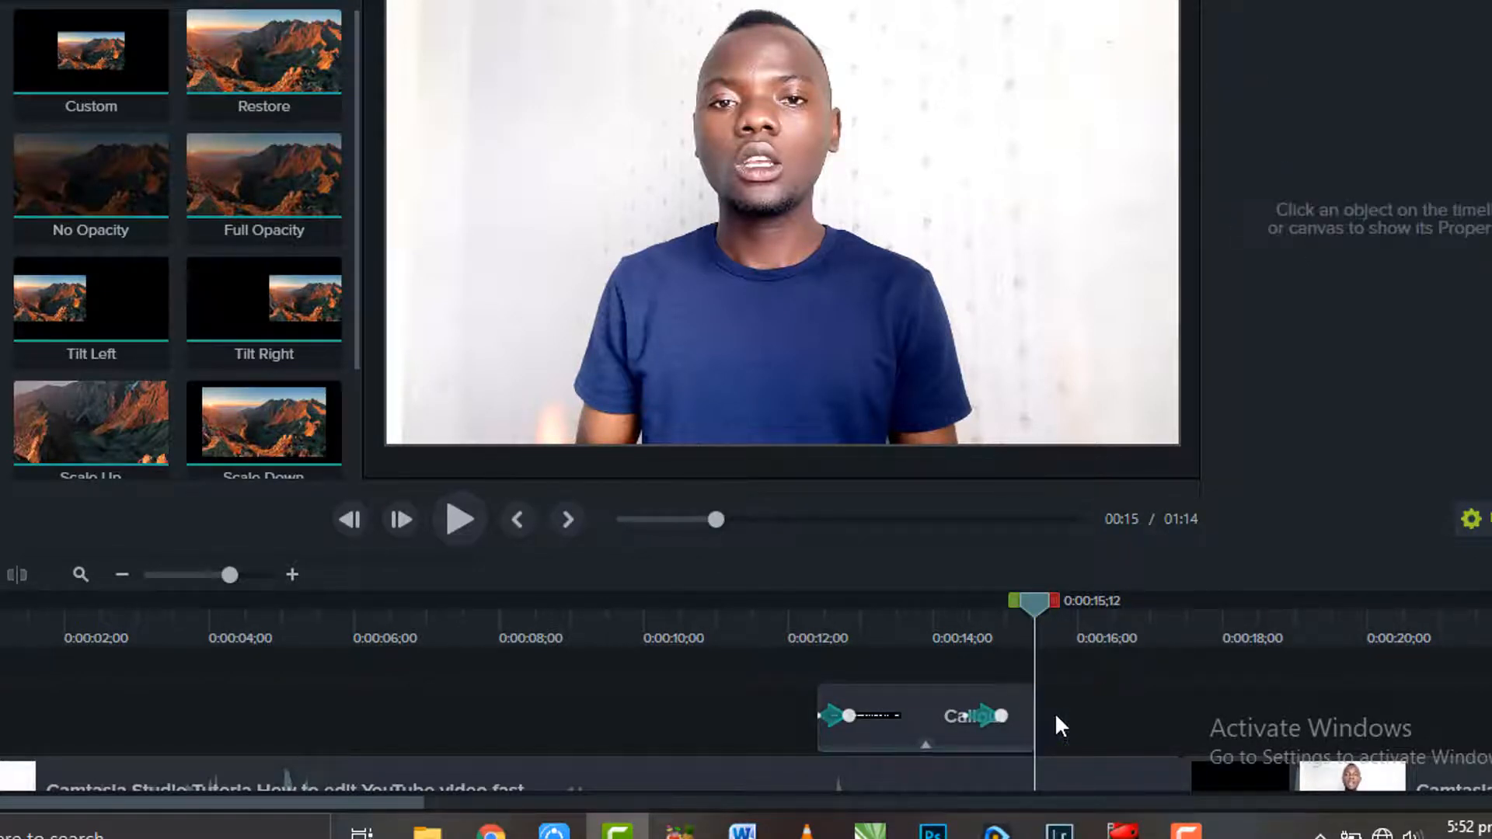
click(1017, 702)
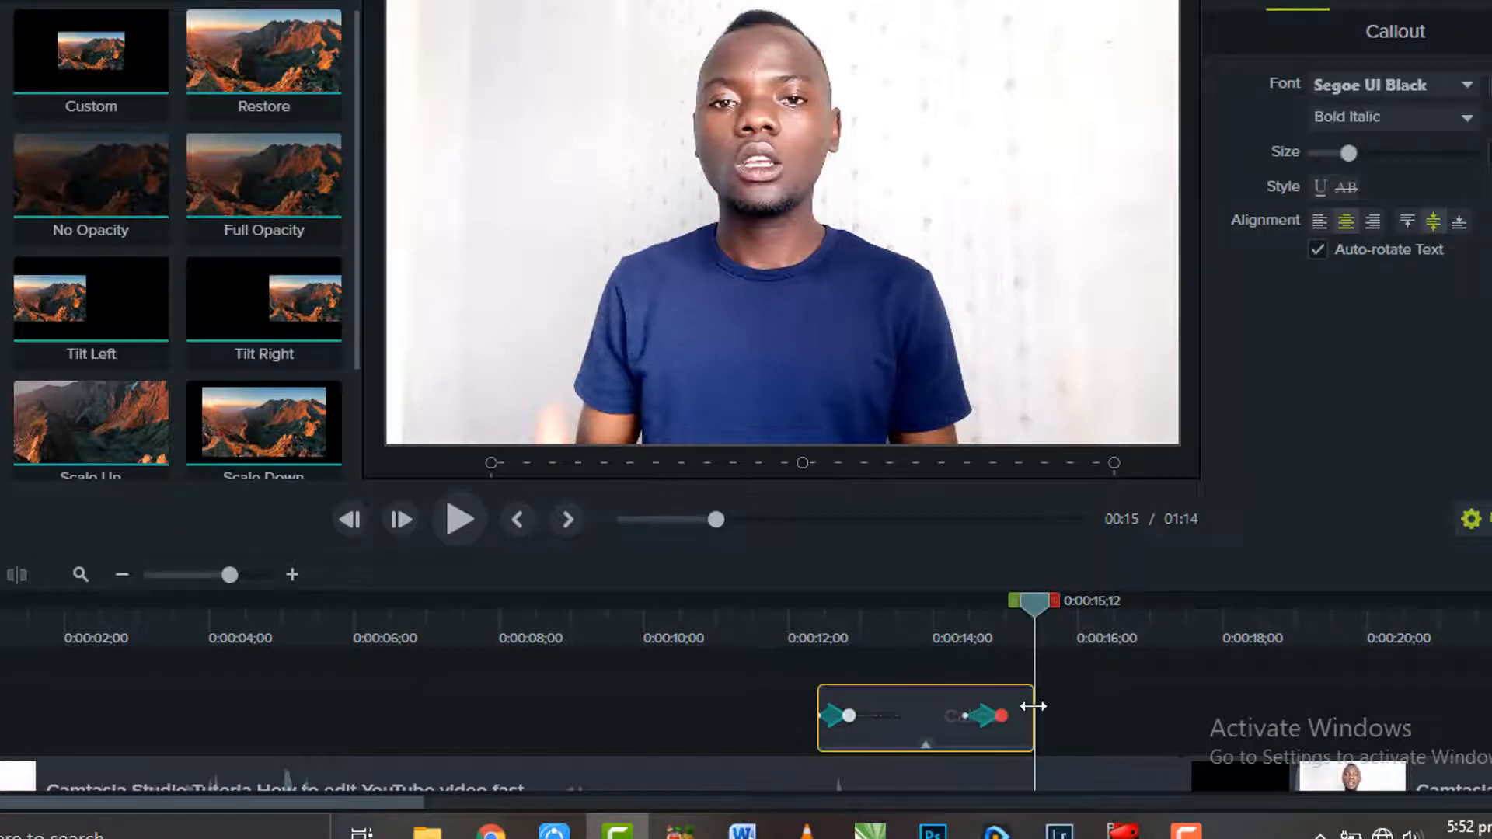
drag(1033, 748, 998, 748)
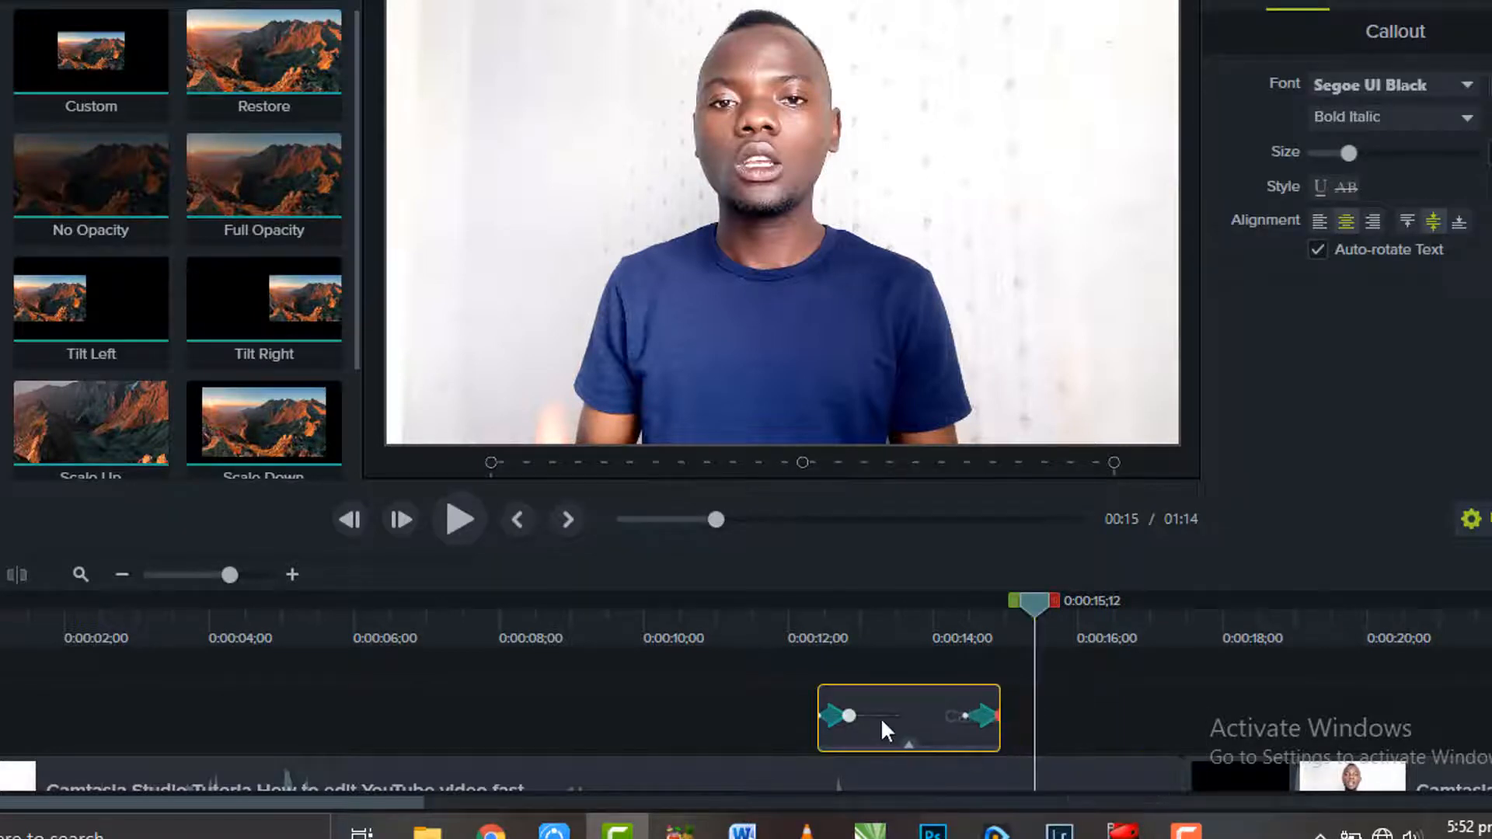
Step: Play the shortened callout to about 0:00:15;06 to check both animations, and return the playhead to its start at 0:00:12;12
double_click(882, 718)
key(space)
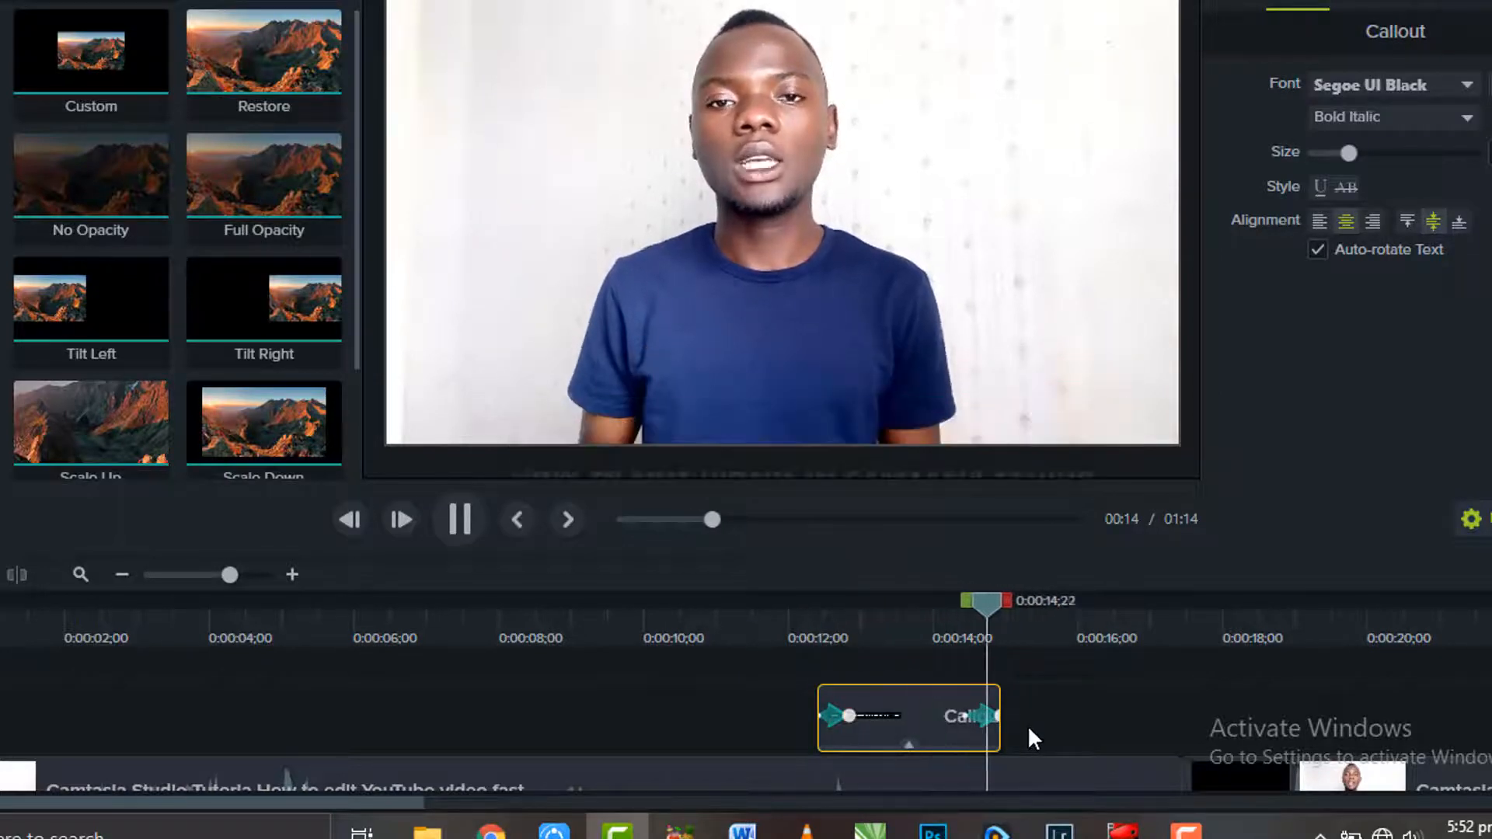
key(space)
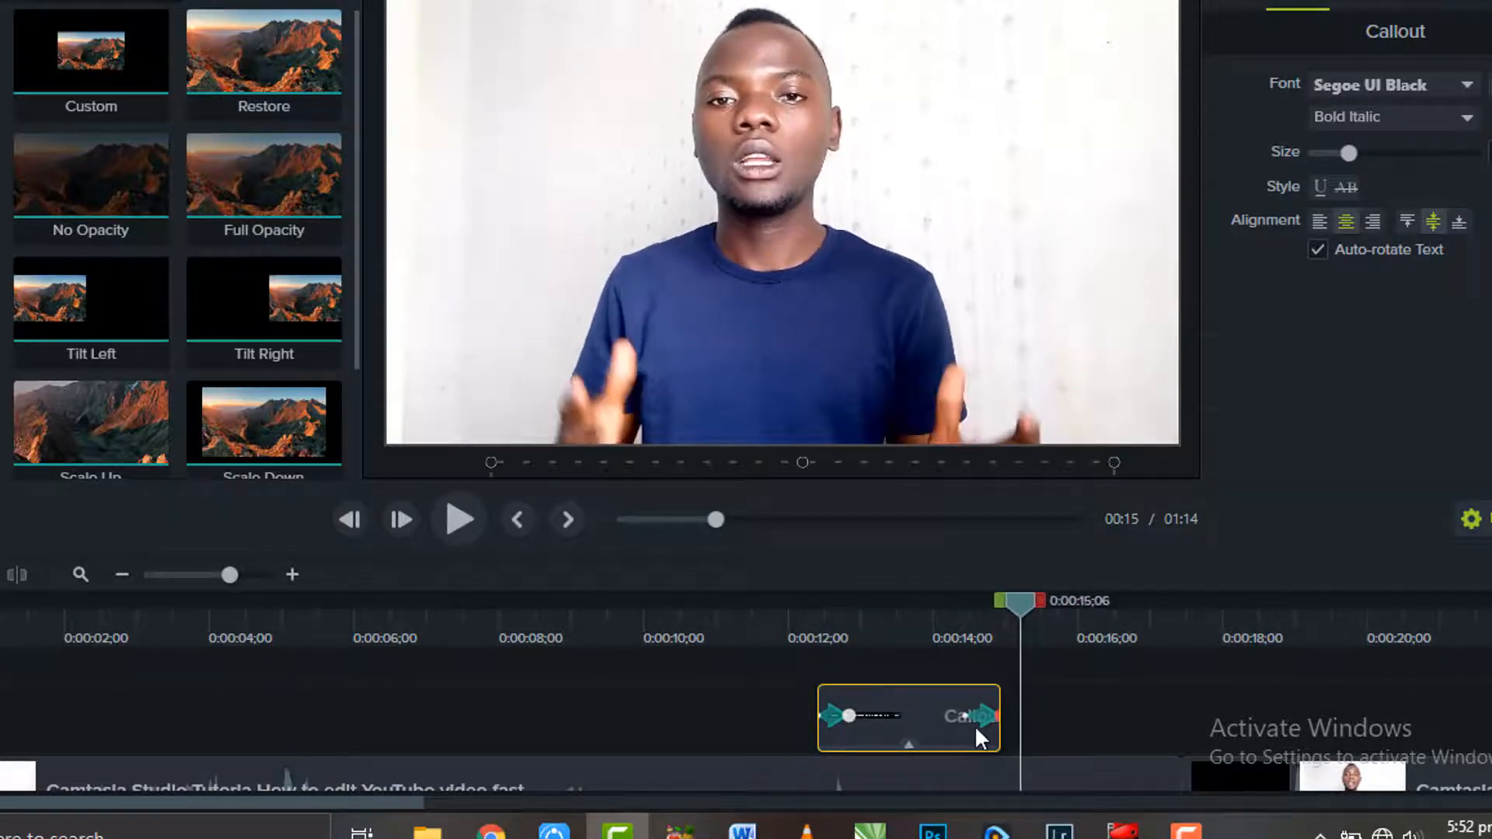
double_click(935, 701)
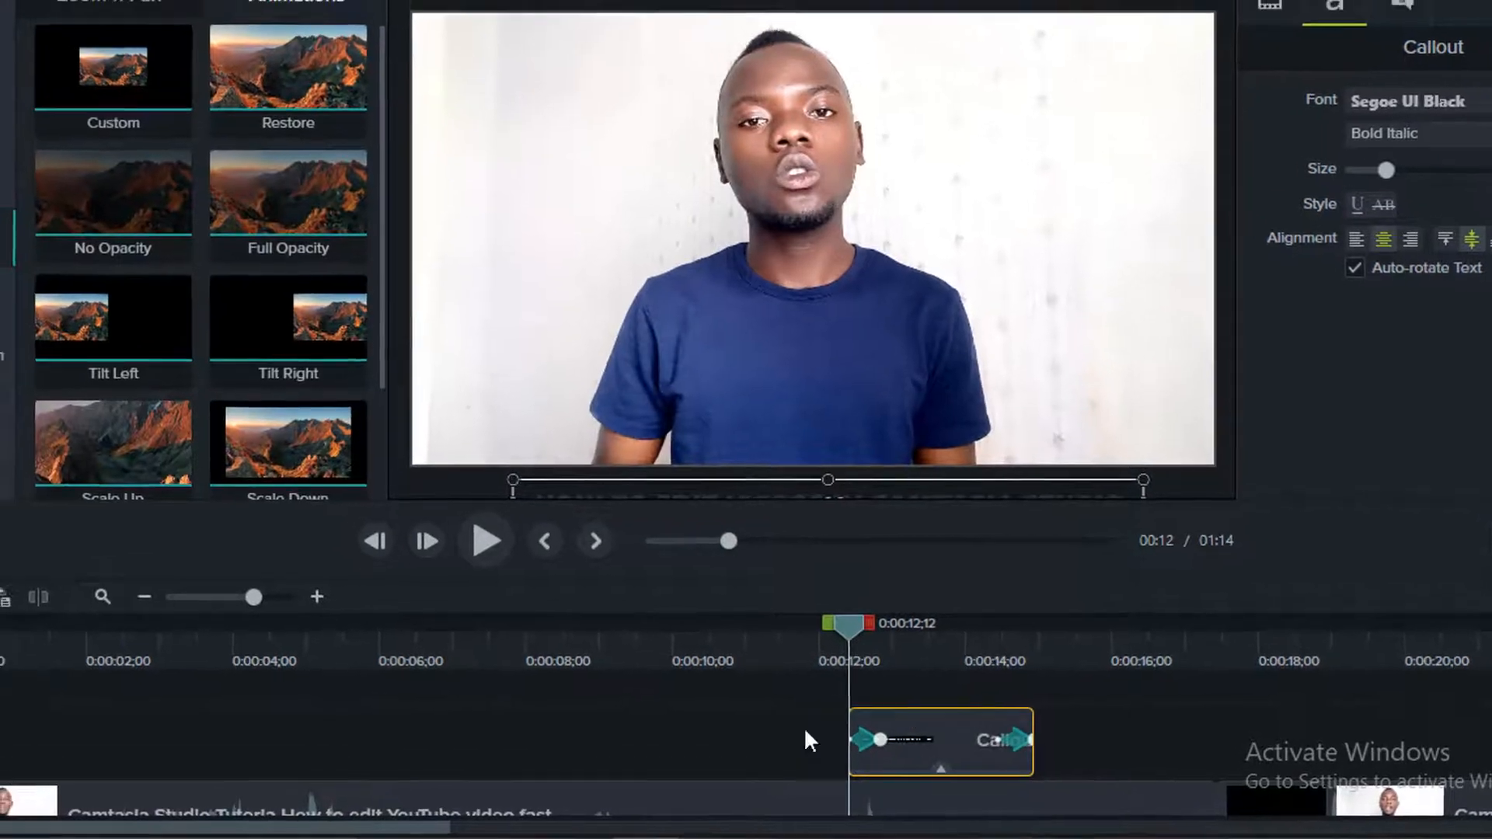
Step: Apply the Fade transition to both ends of the callout
click(44, 206)
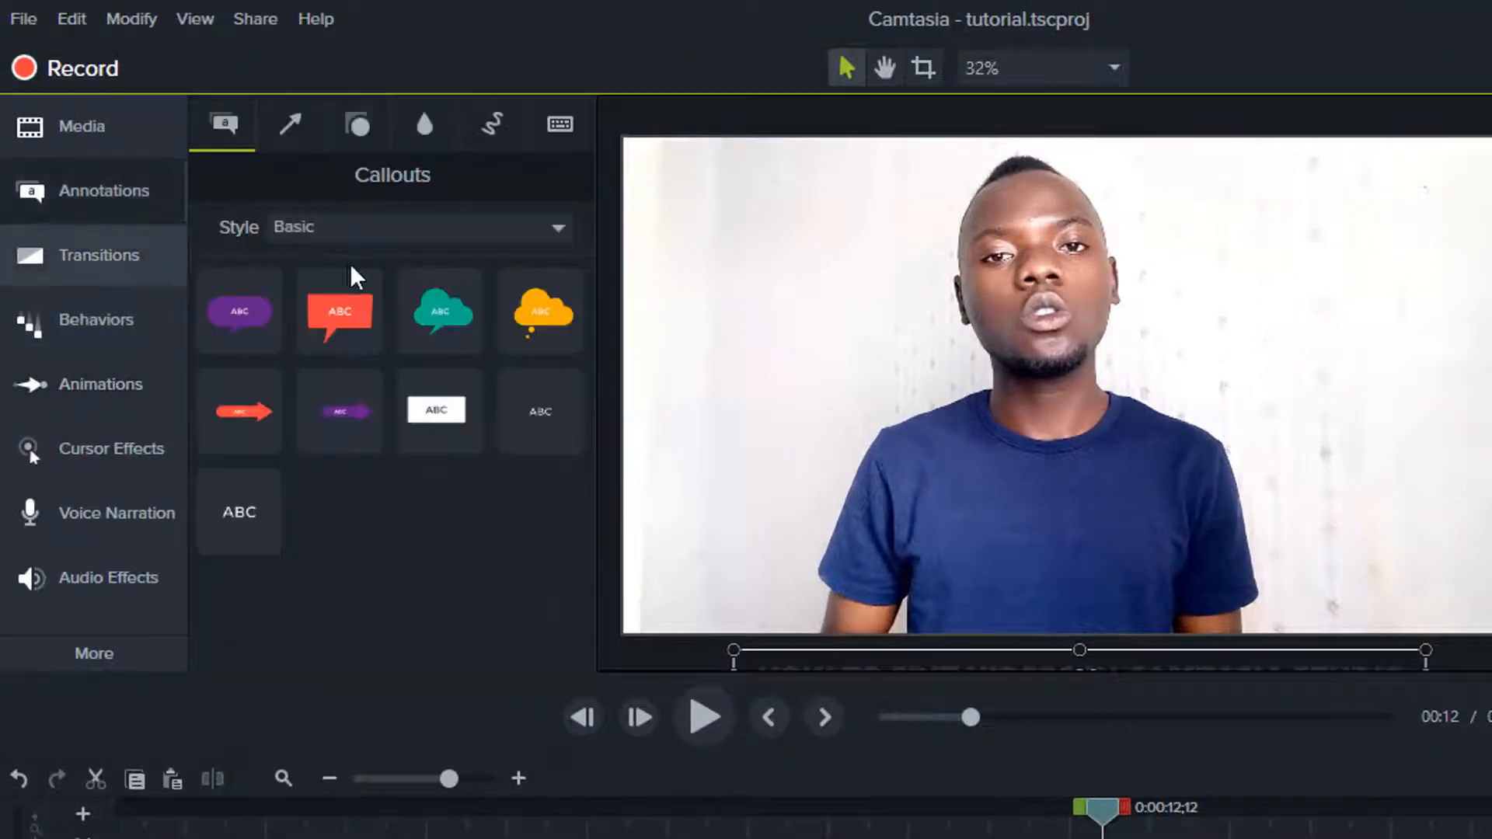
click(88, 275)
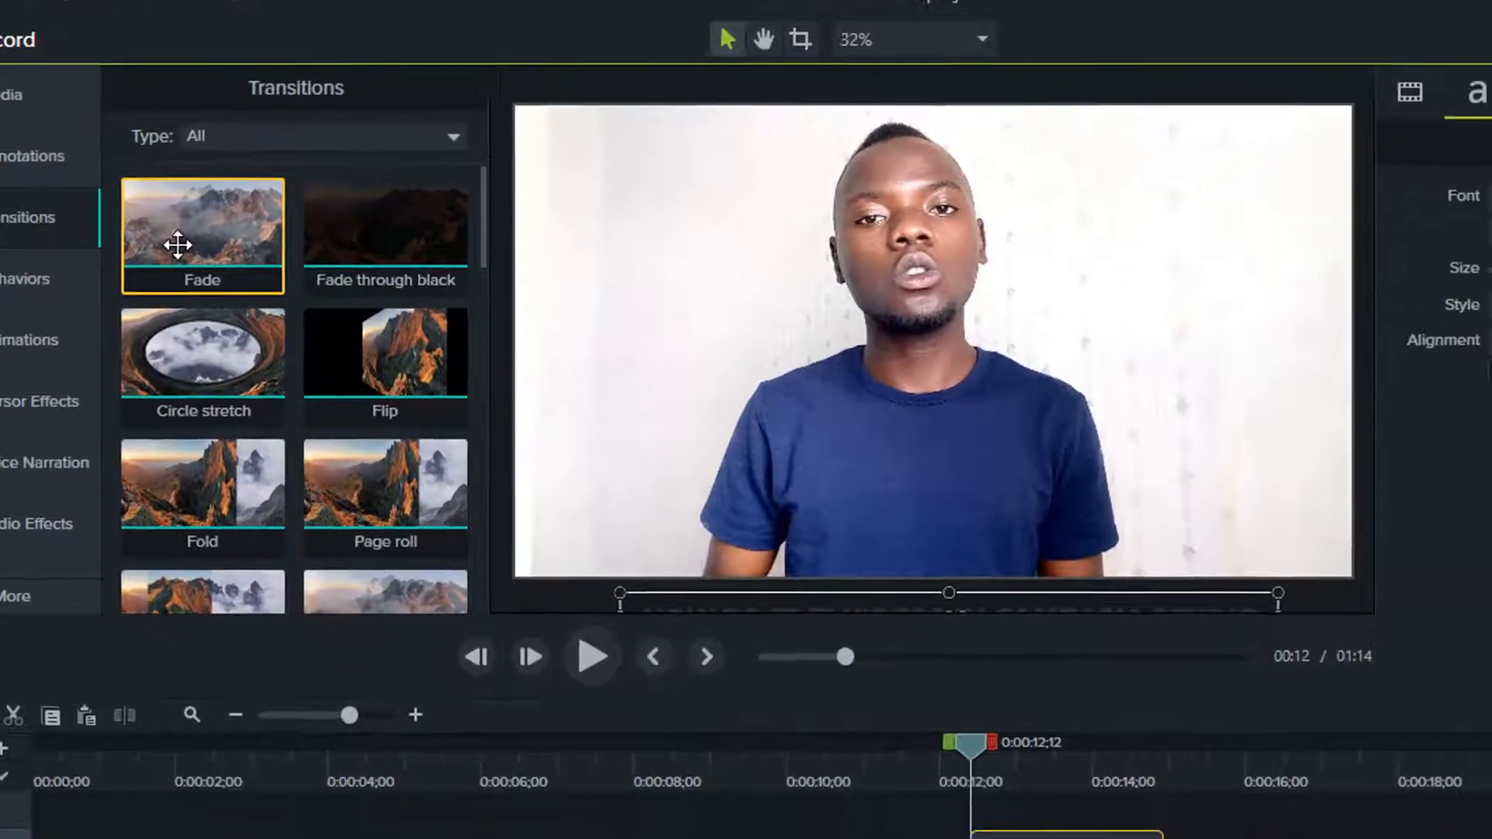
drag(177, 245, 1110, 837)
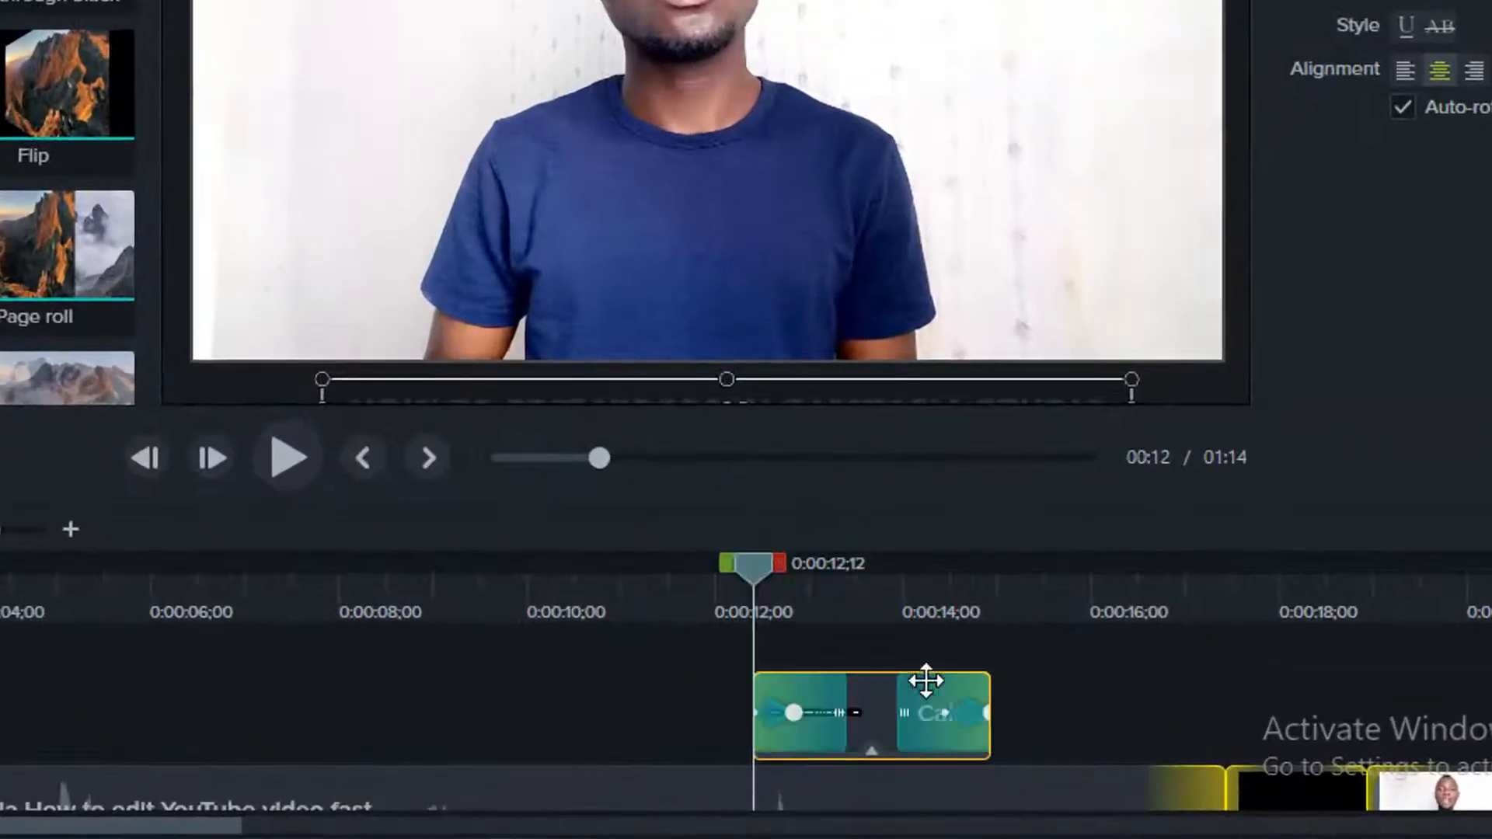
Step: Shorten the callout's end and start fades to about half a second each
drag(906, 702, 938, 725)
click(933, 723)
click(836, 711)
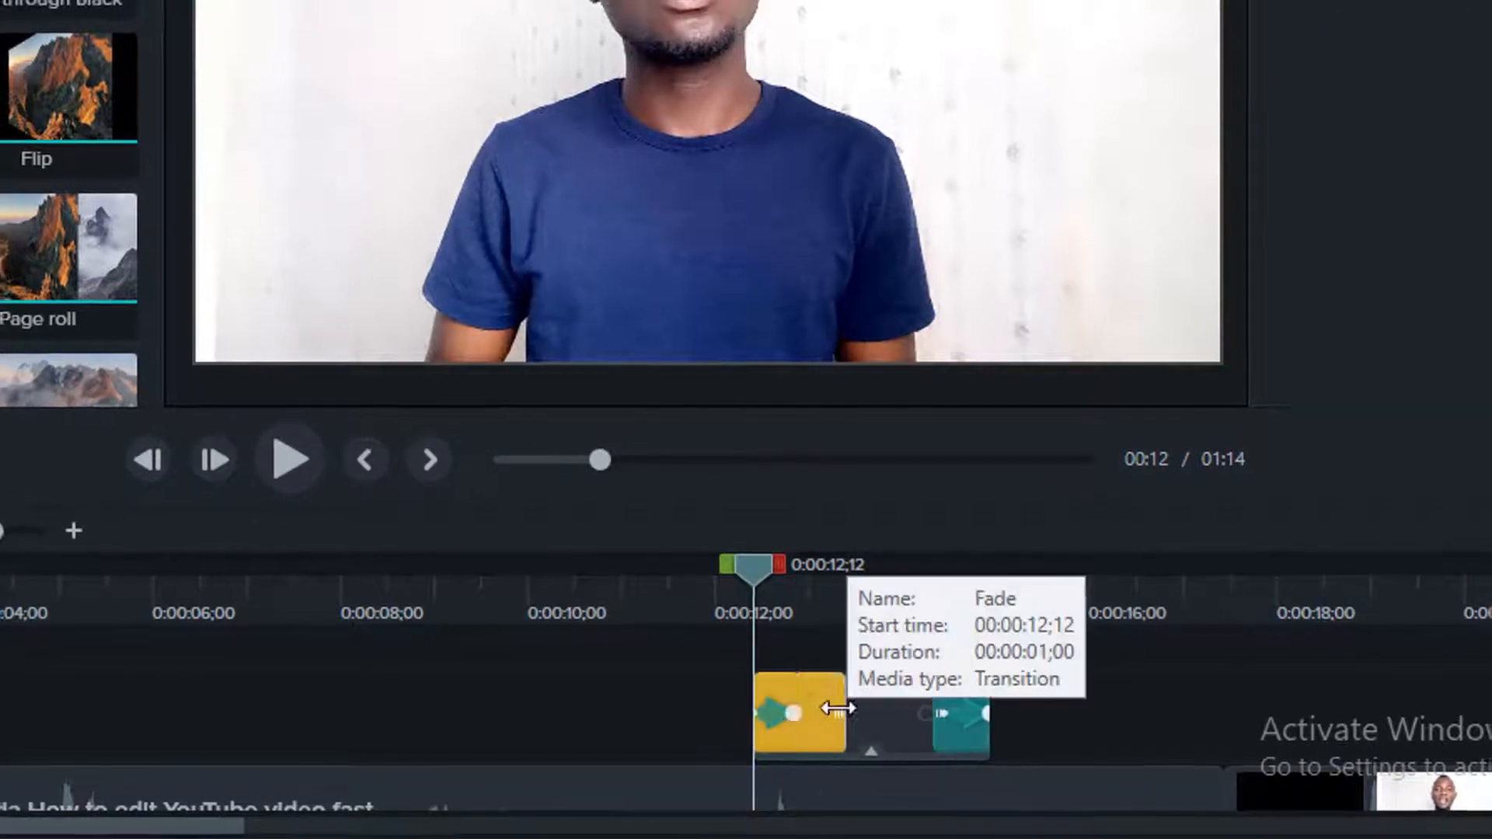
drag(840, 713, 801, 742)
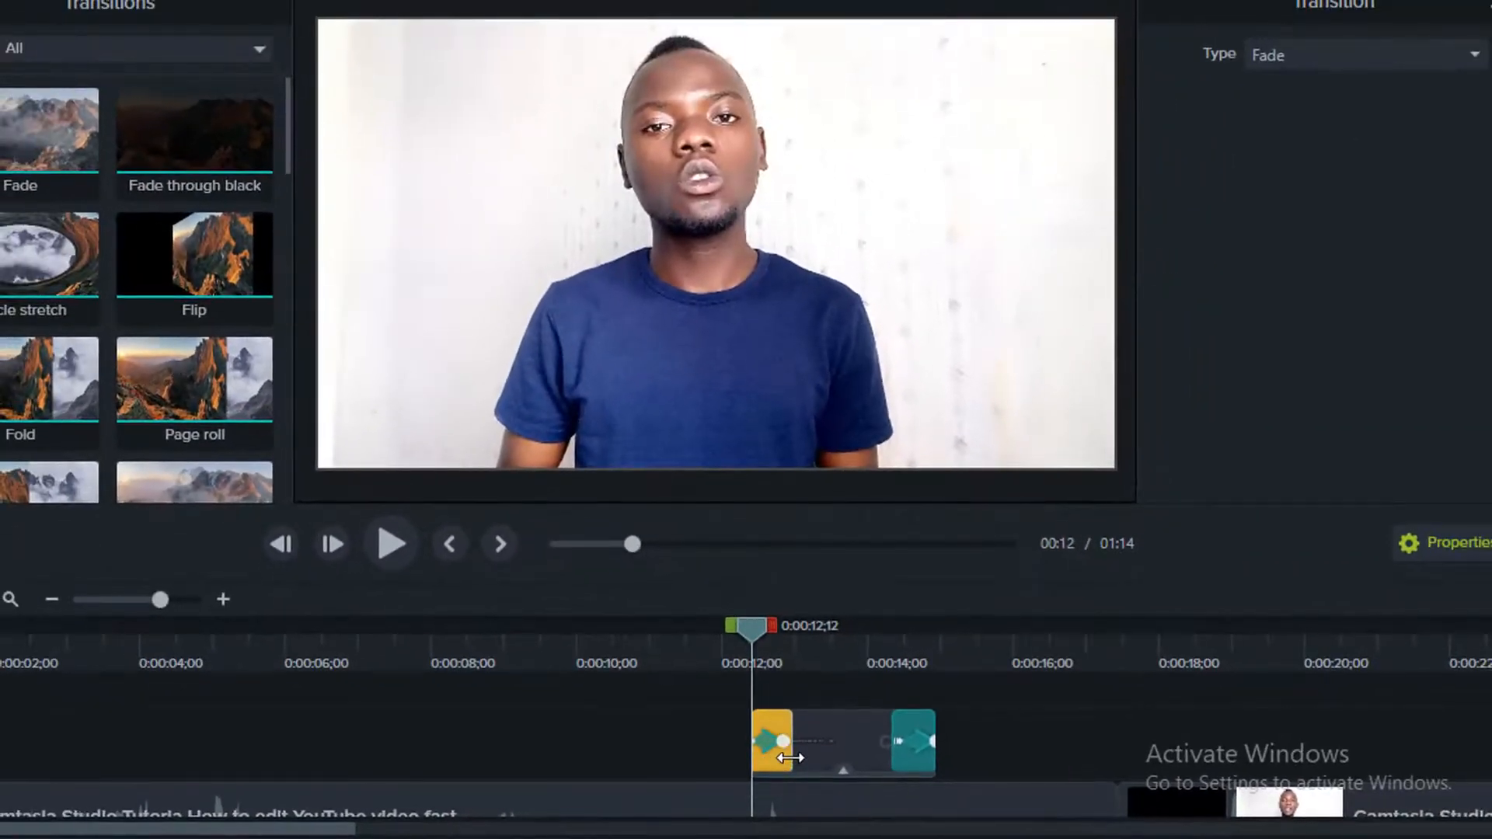
Step: Play the title callout from 0:00:12;12 to about 0:00:15;04 to check its shortened fades
key(space)
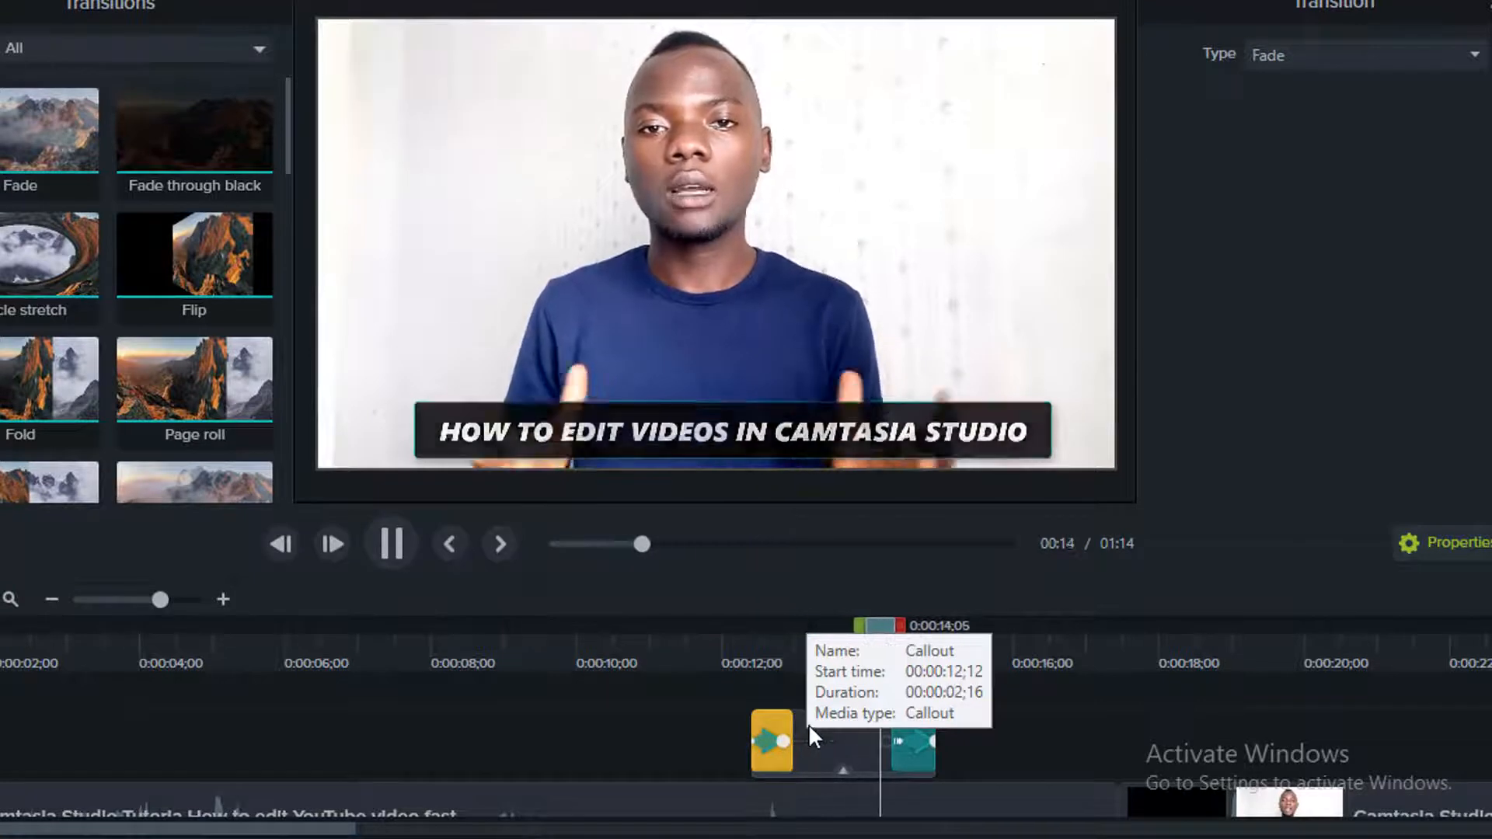
key(space)
click(991, 731)
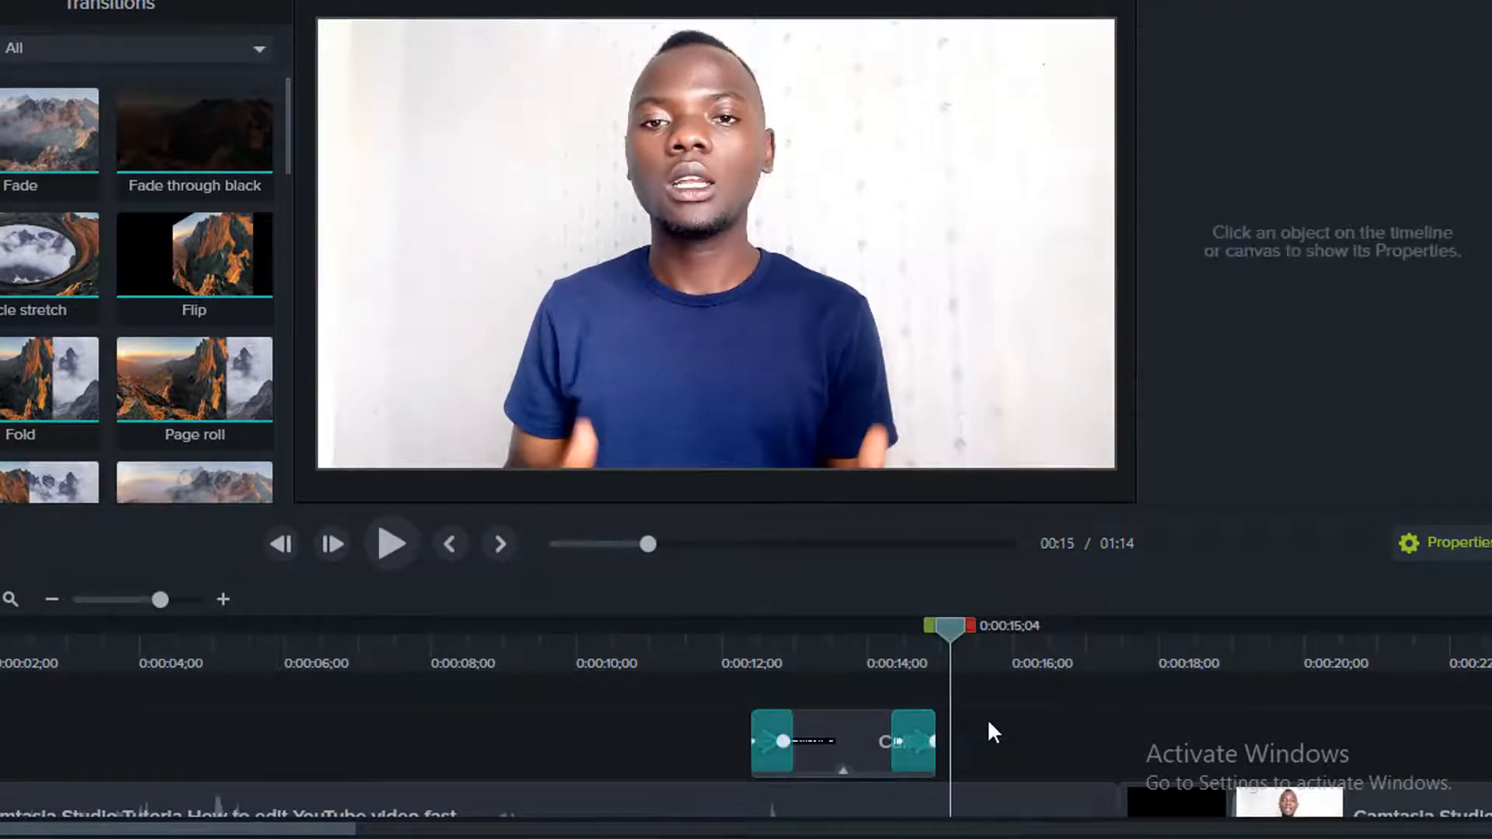
Step: Play on through the following footage and park the playhead at 0:00:20;25
key(space)
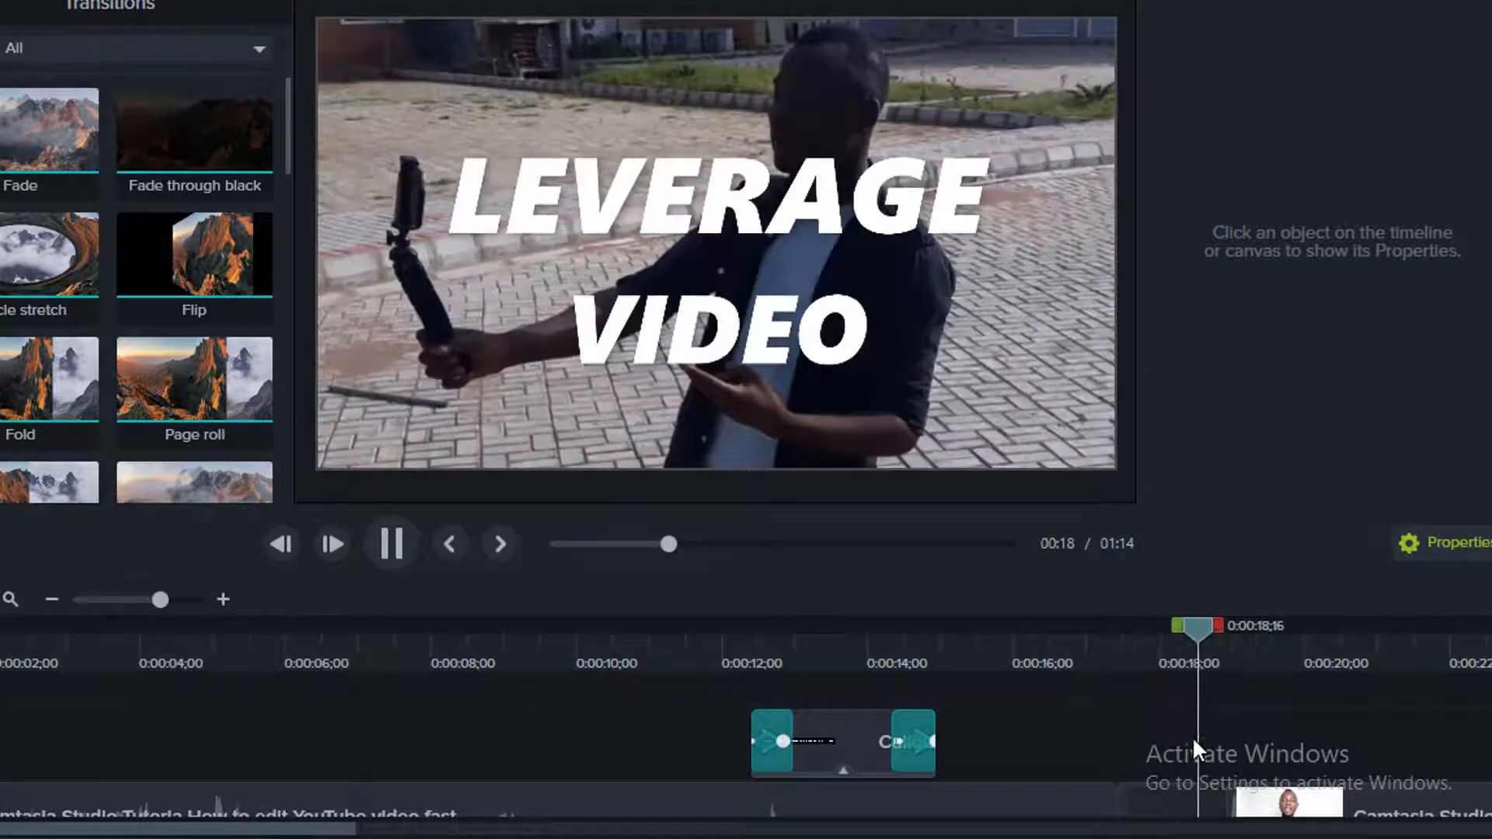
key(space)
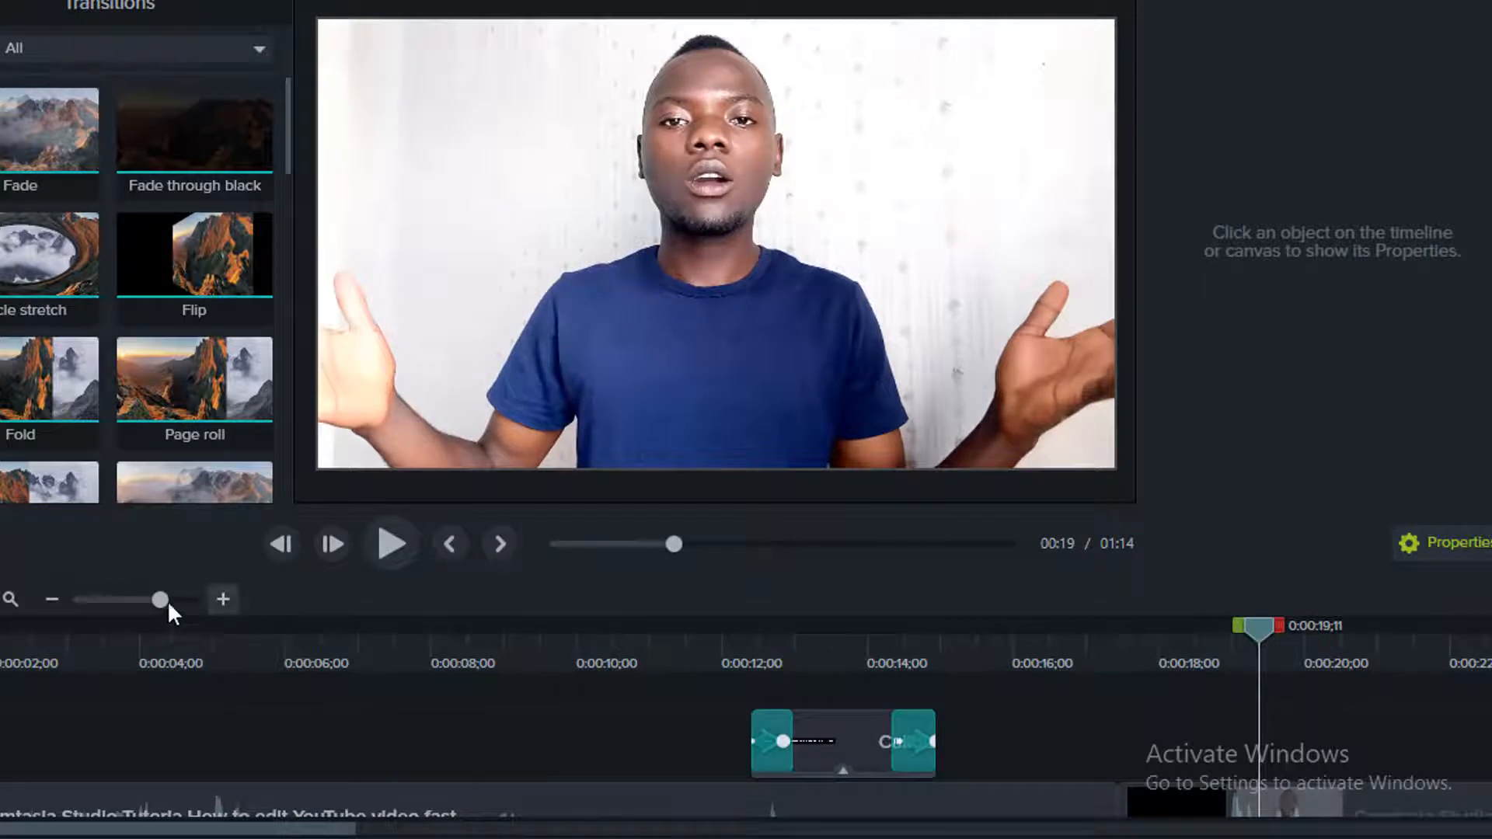
key(space)
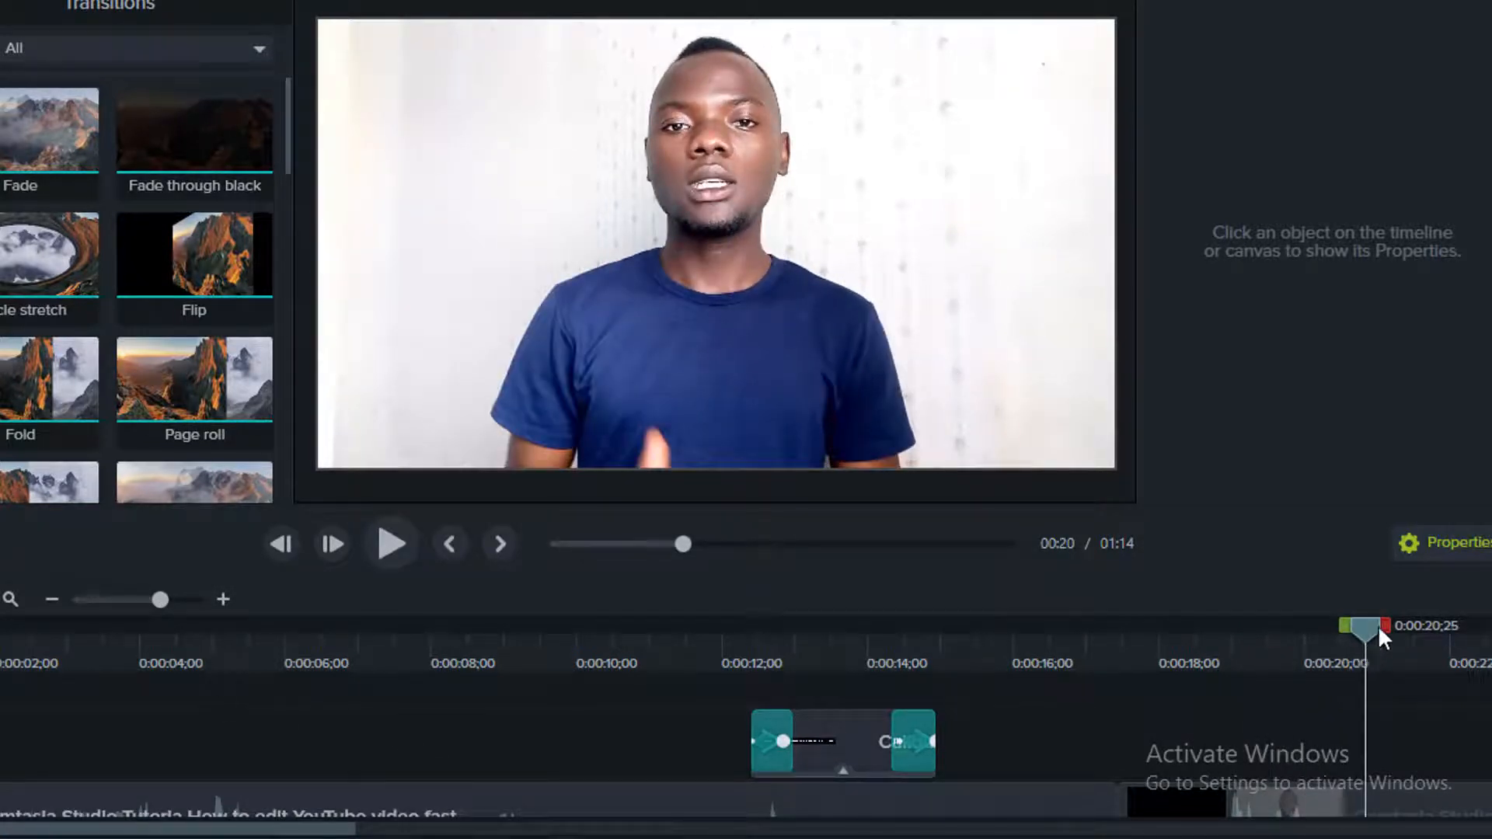
Step: Add a basic white text rectangle callout at 0:00:20;25, placed in the lower-right area of the video frame
click(847, 735)
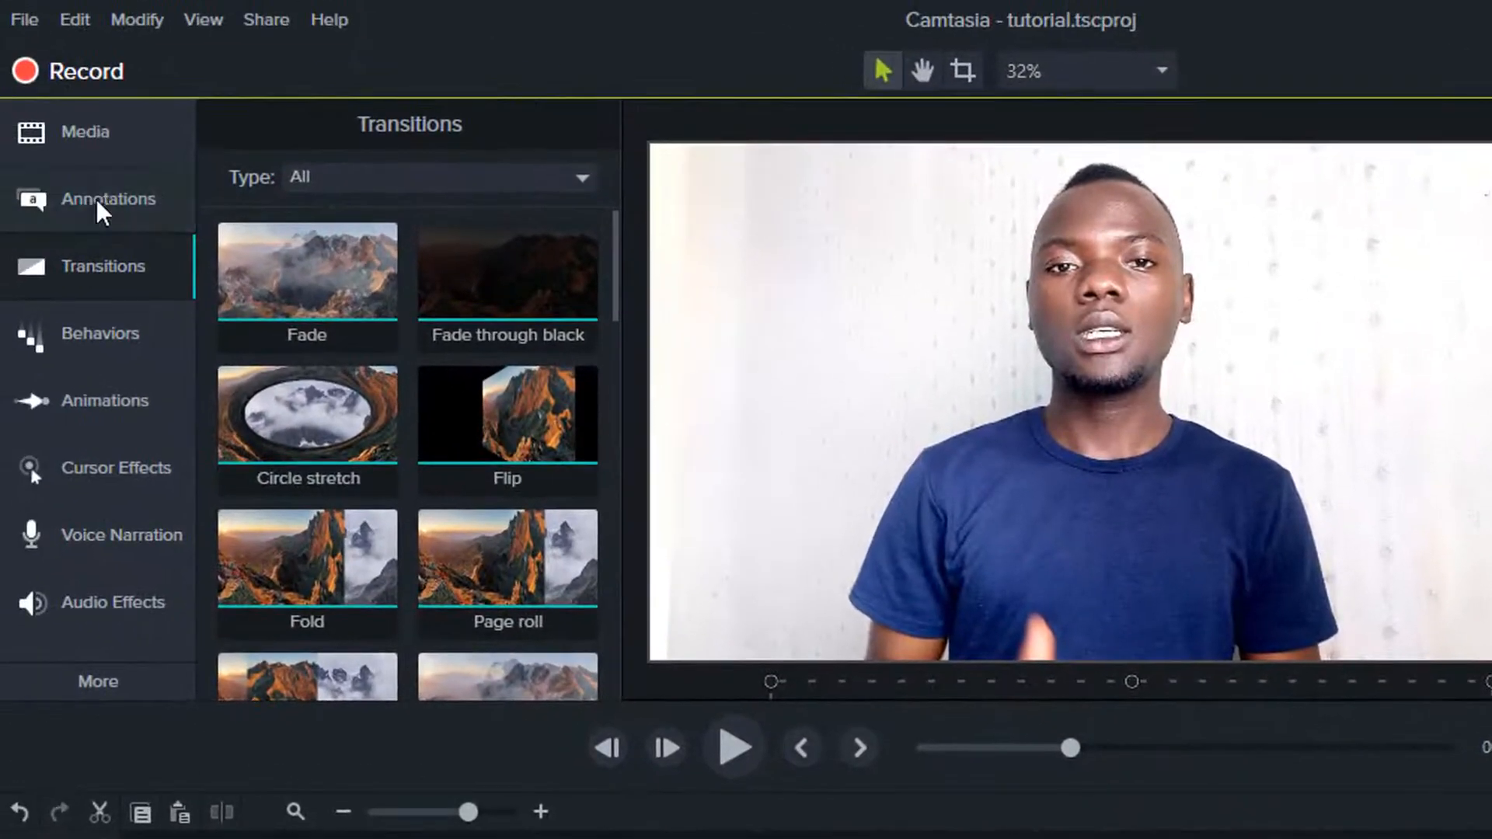
click(92, 195)
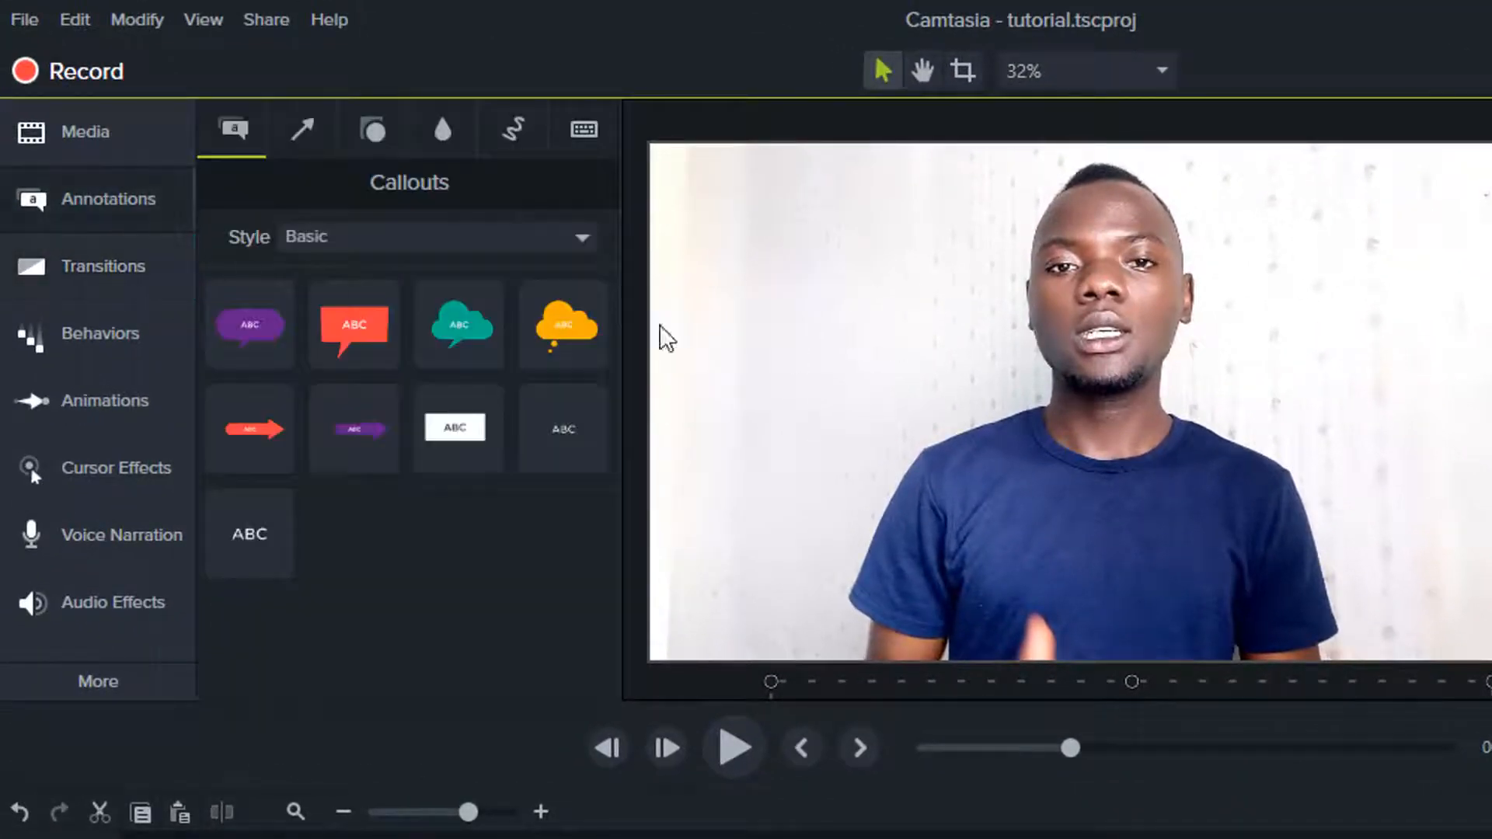
drag(400, 405, 1427, 547)
drag(1002, 463, 1014, 463)
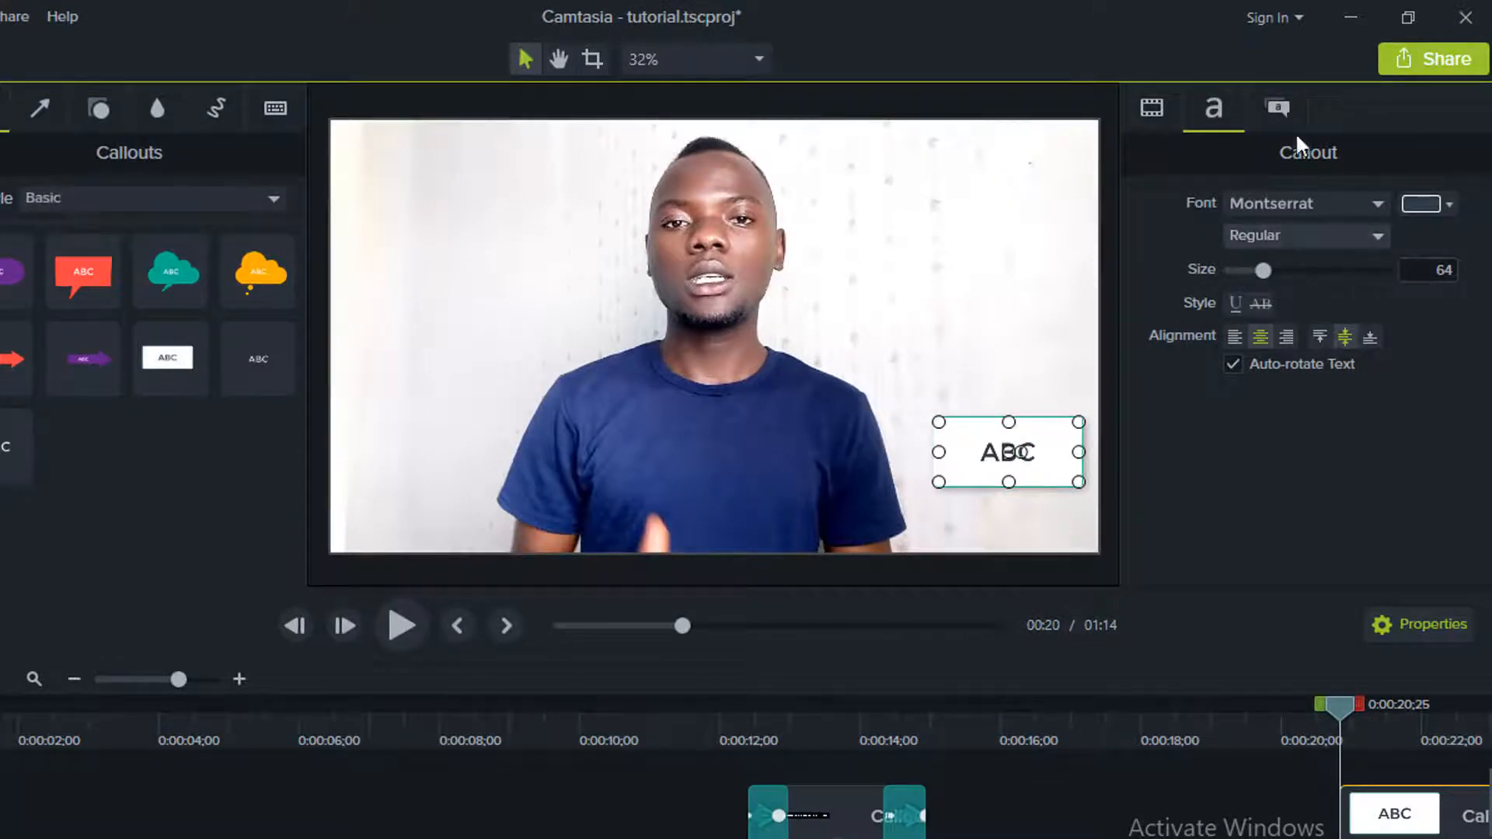
Step: Fill the new callout with solid black and make its text white
click(1277, 107)
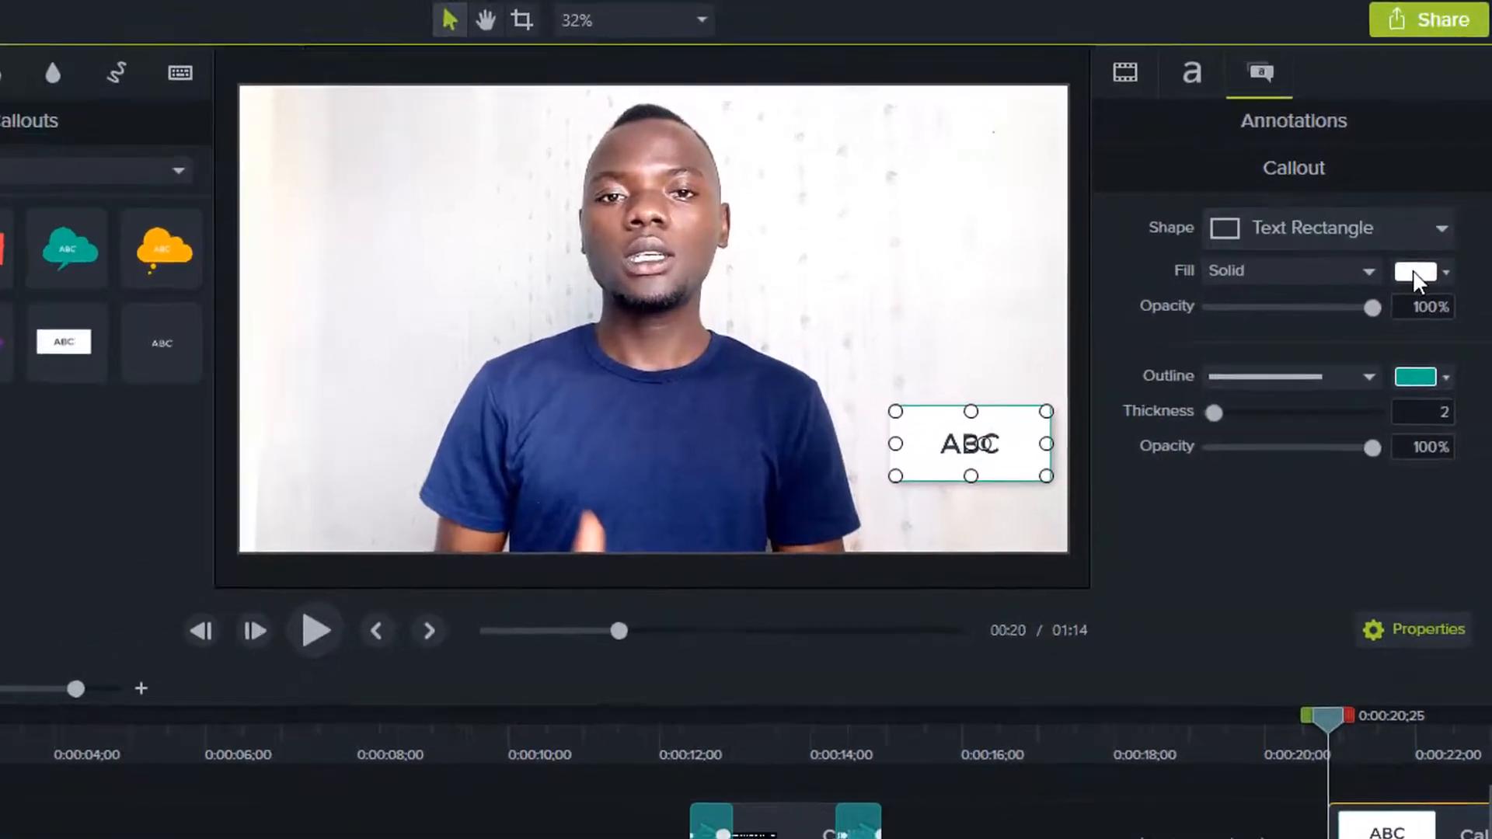
click(1418, 324)
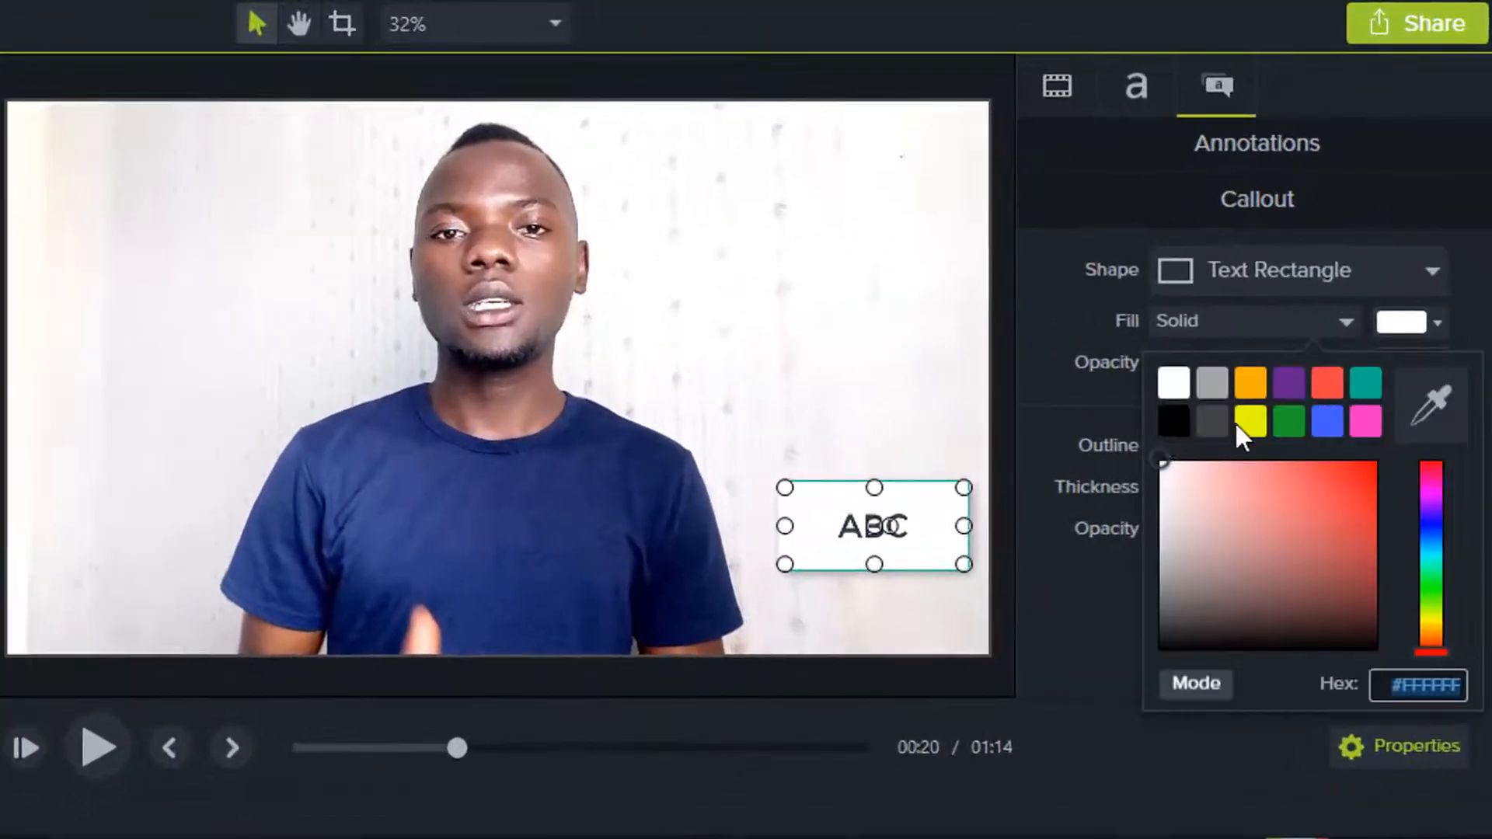
click(1177, 420)
click(1134, 85)
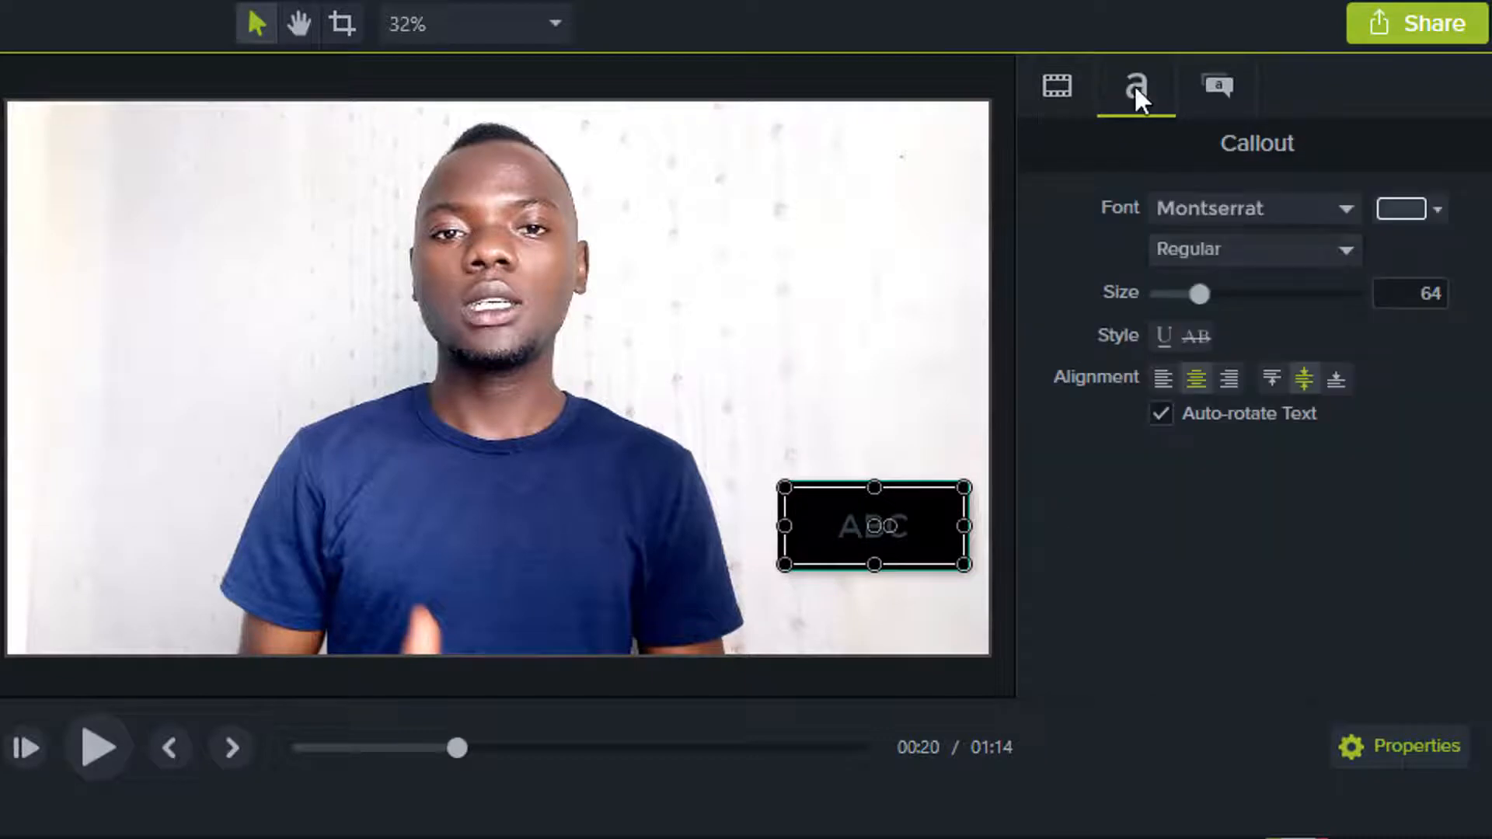
click(1411, 206)
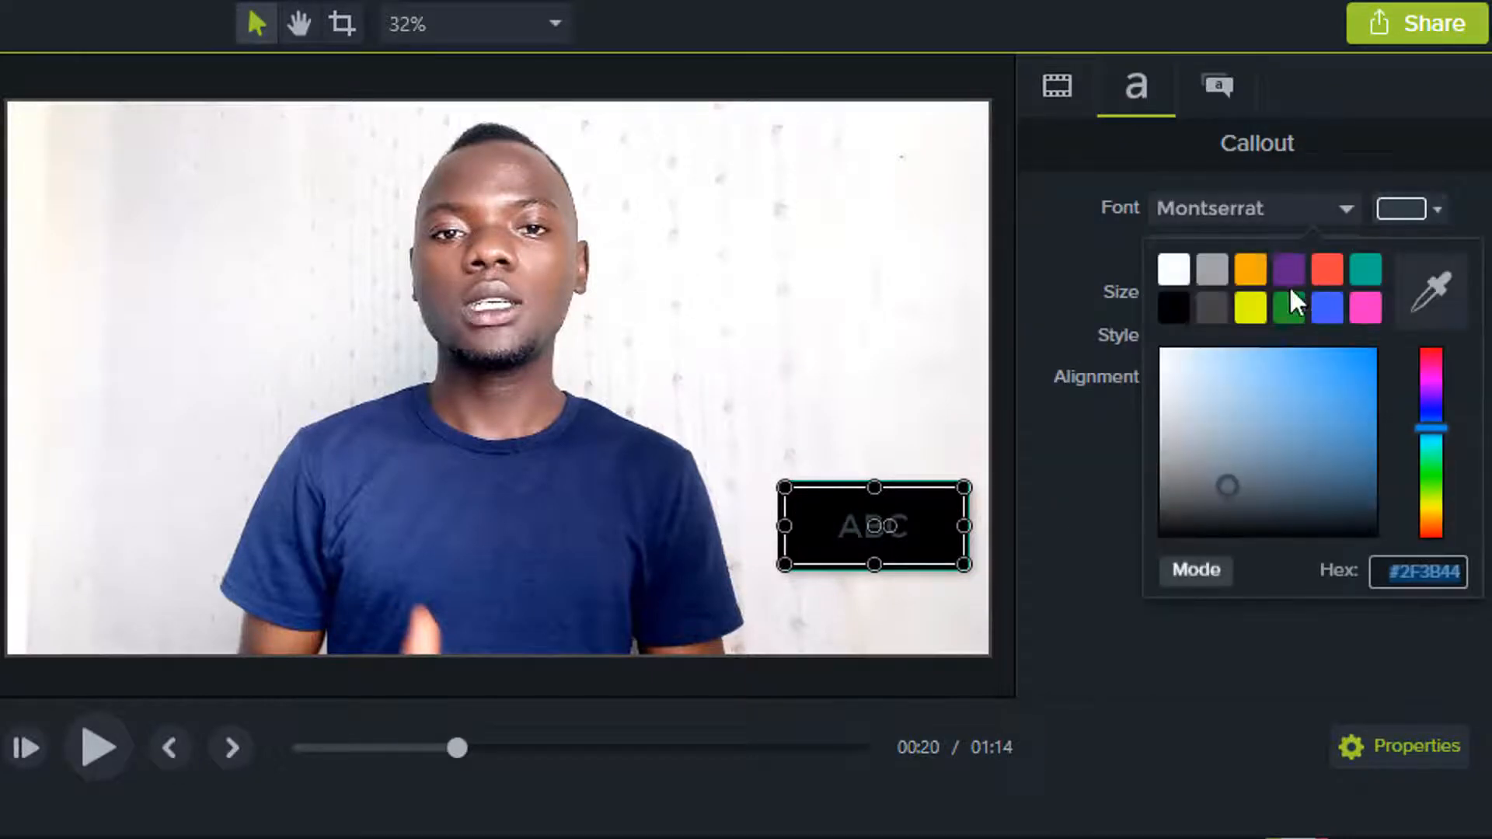
click(1184, 265)
Step: Replace the callout's placeholder text with the presenter's social media handle in capitals
double_click(840, 526)
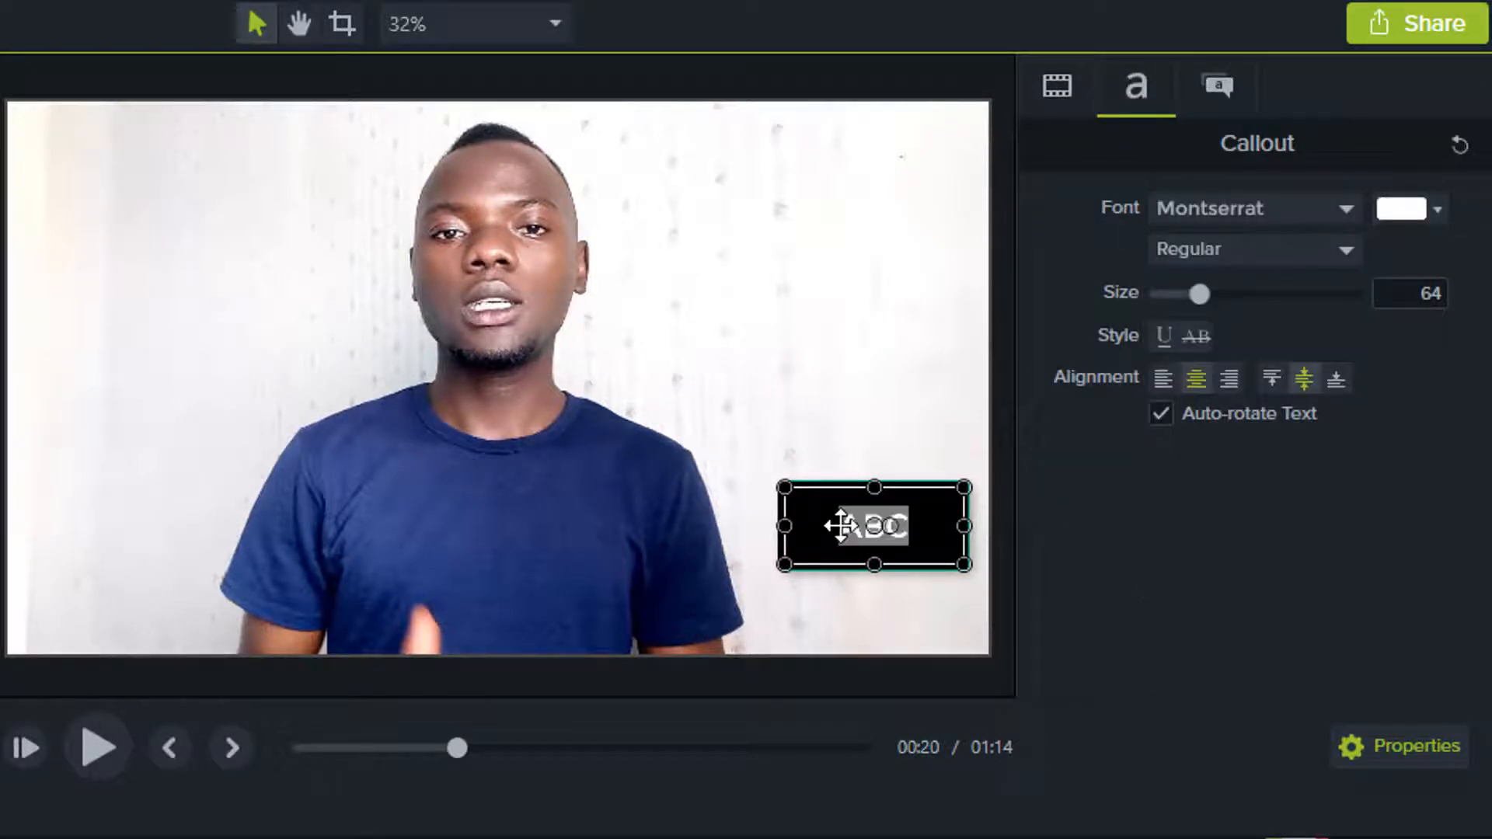
text(@ID)
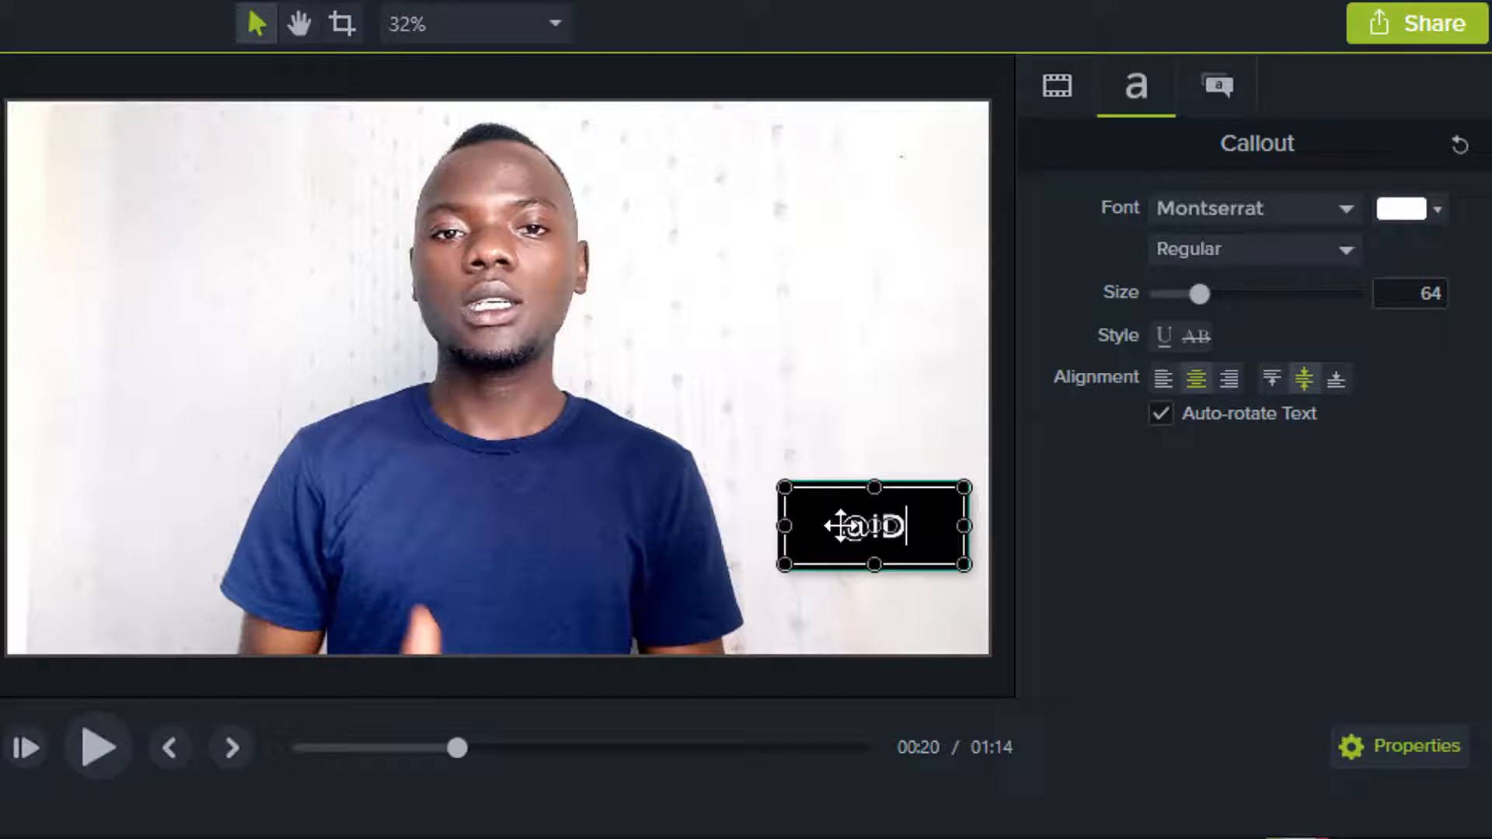
text(RIS)
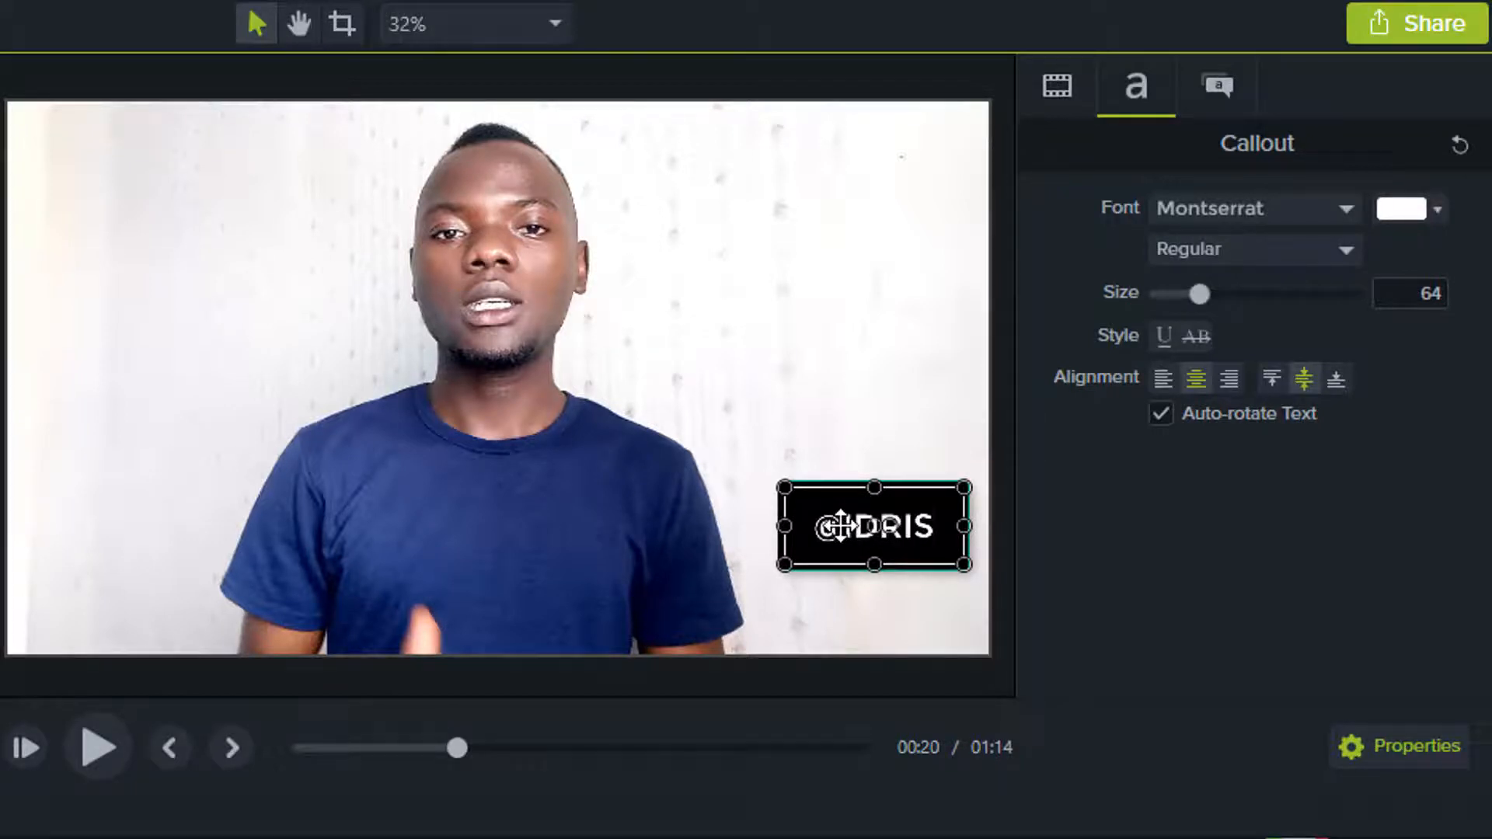
text(NDAGBA)
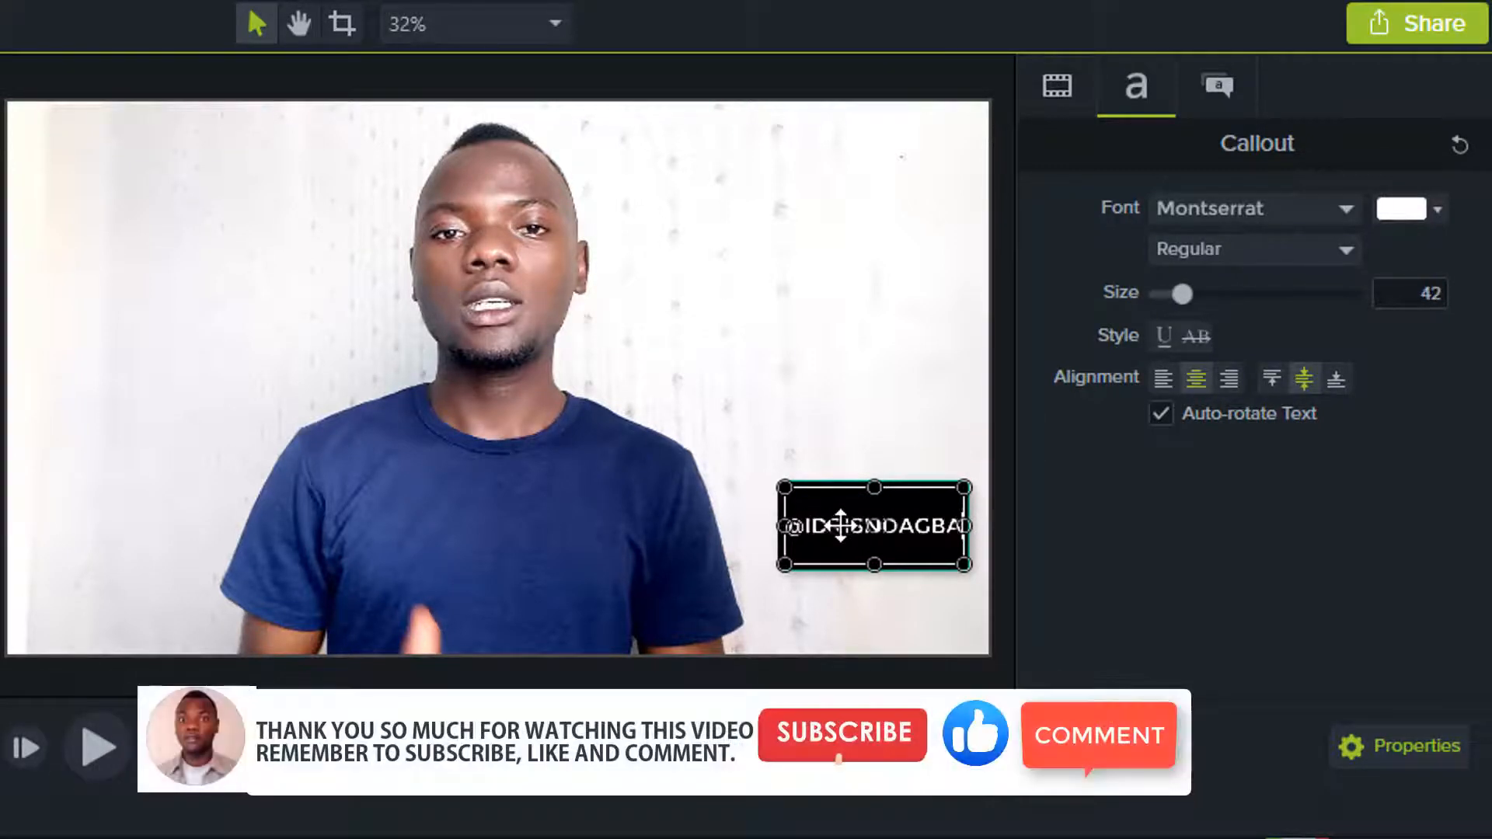
Step: Set the handle text to Myriad Pro Bold Italic and reduce the callout's height to fit the text closely
key(ctrl+a)
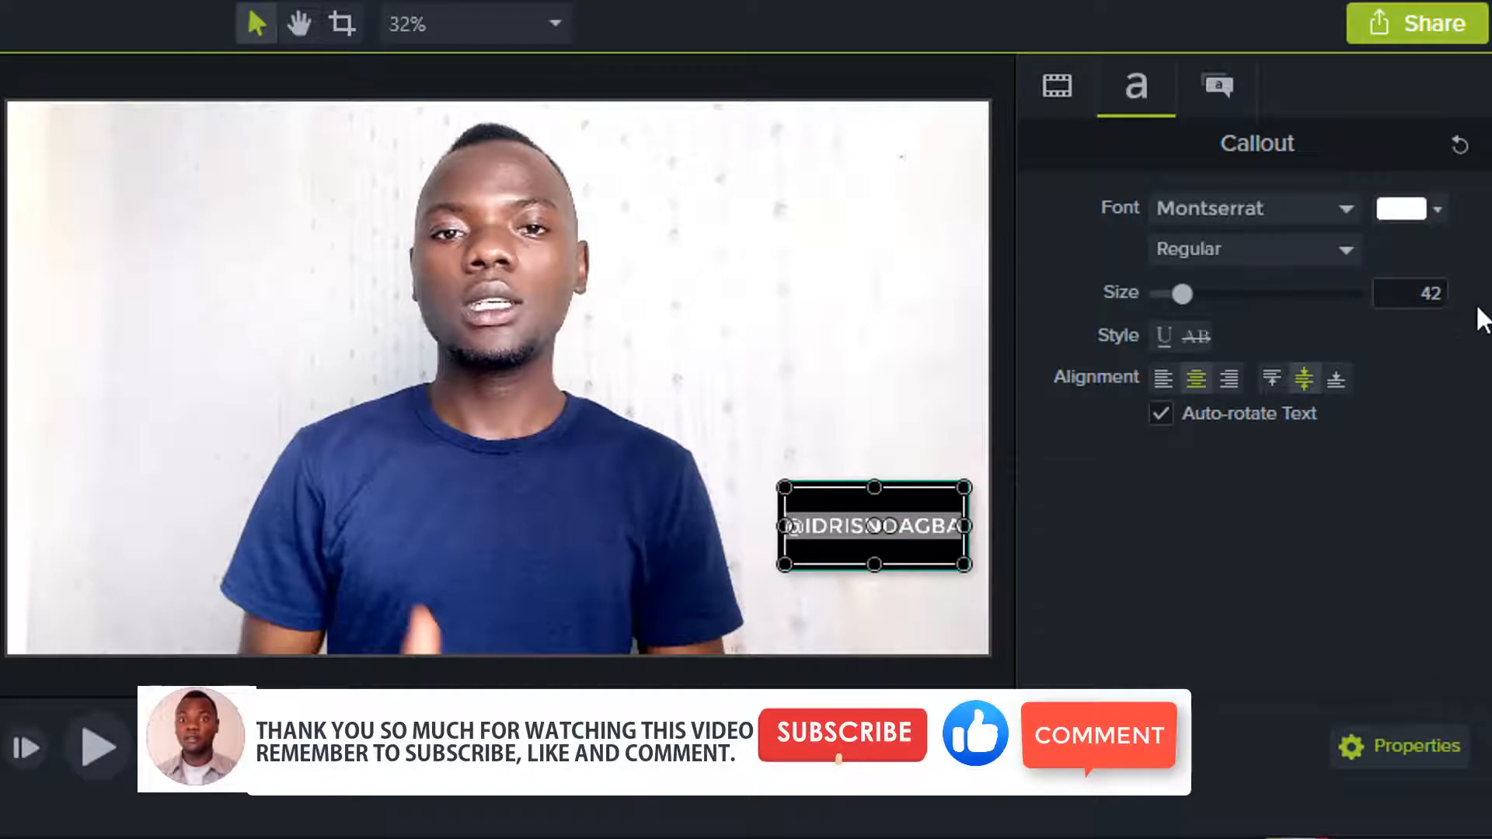
click(1266, 207)
scroll(1264, 385, down, 2)
scroll(1261, 386, up, 4)
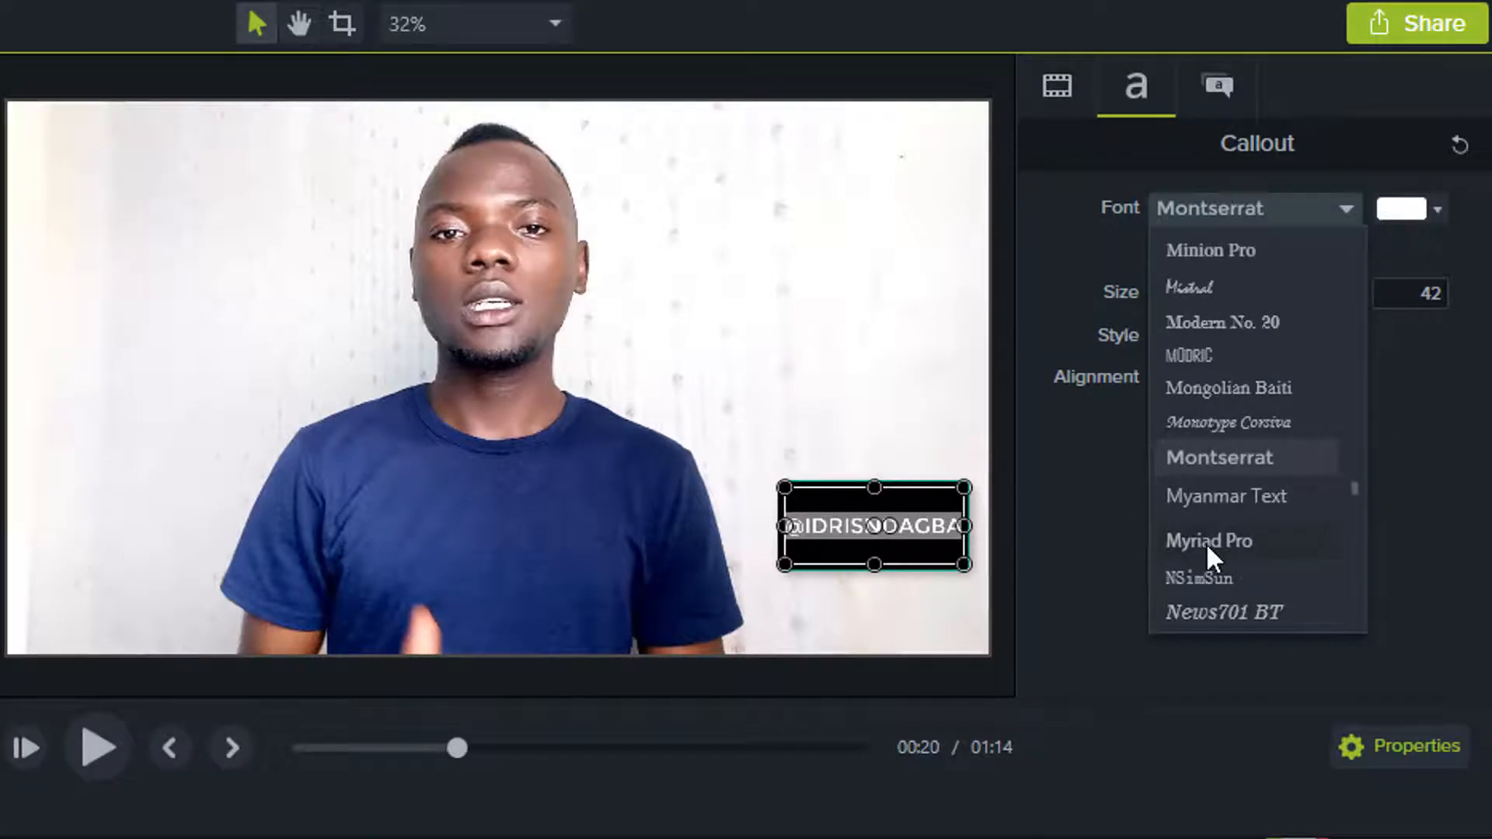
click(1215, 516)
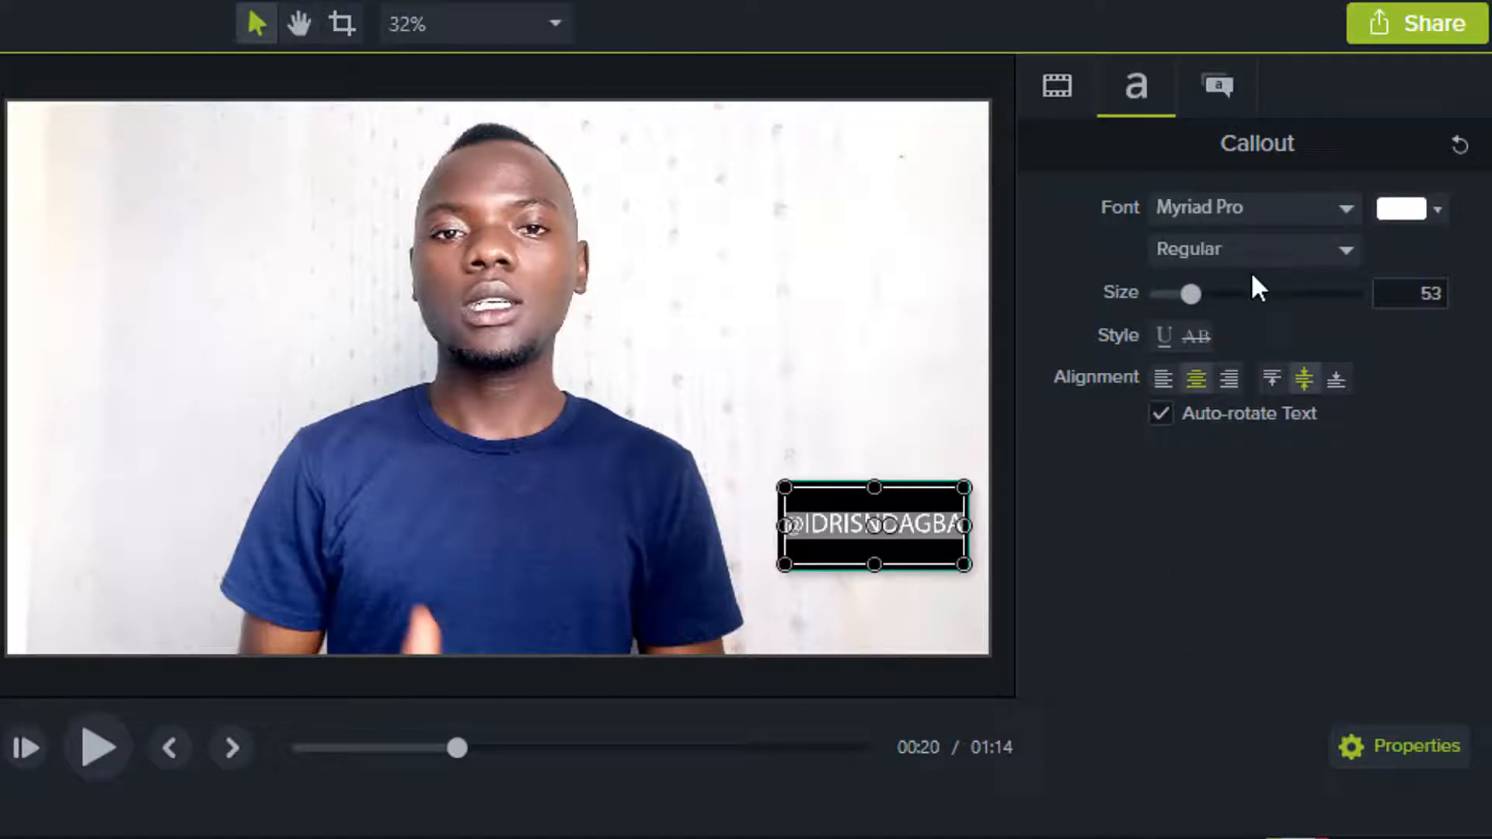
click(1265, 256)
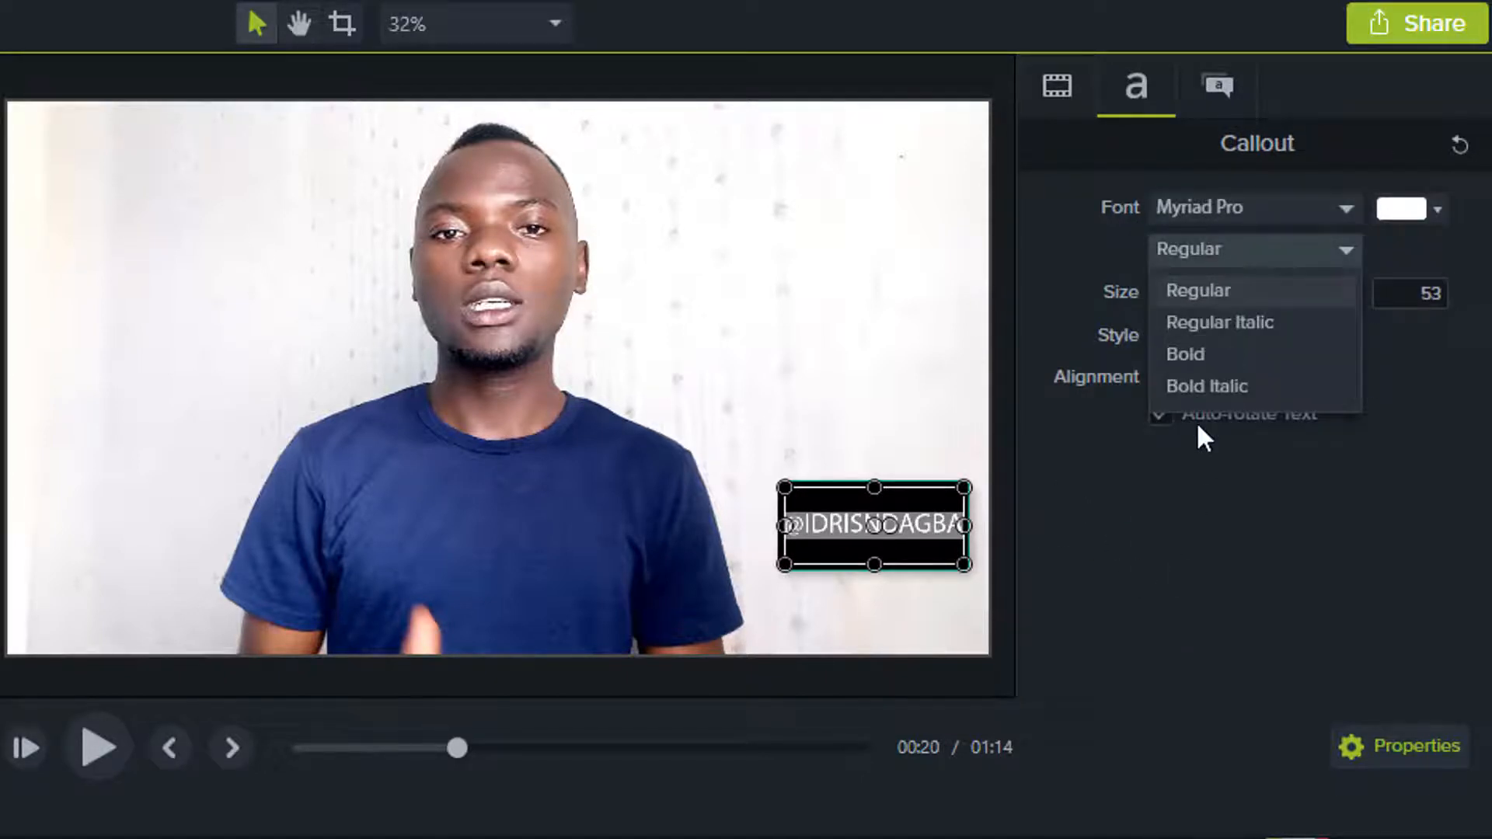
click(1220, 387)
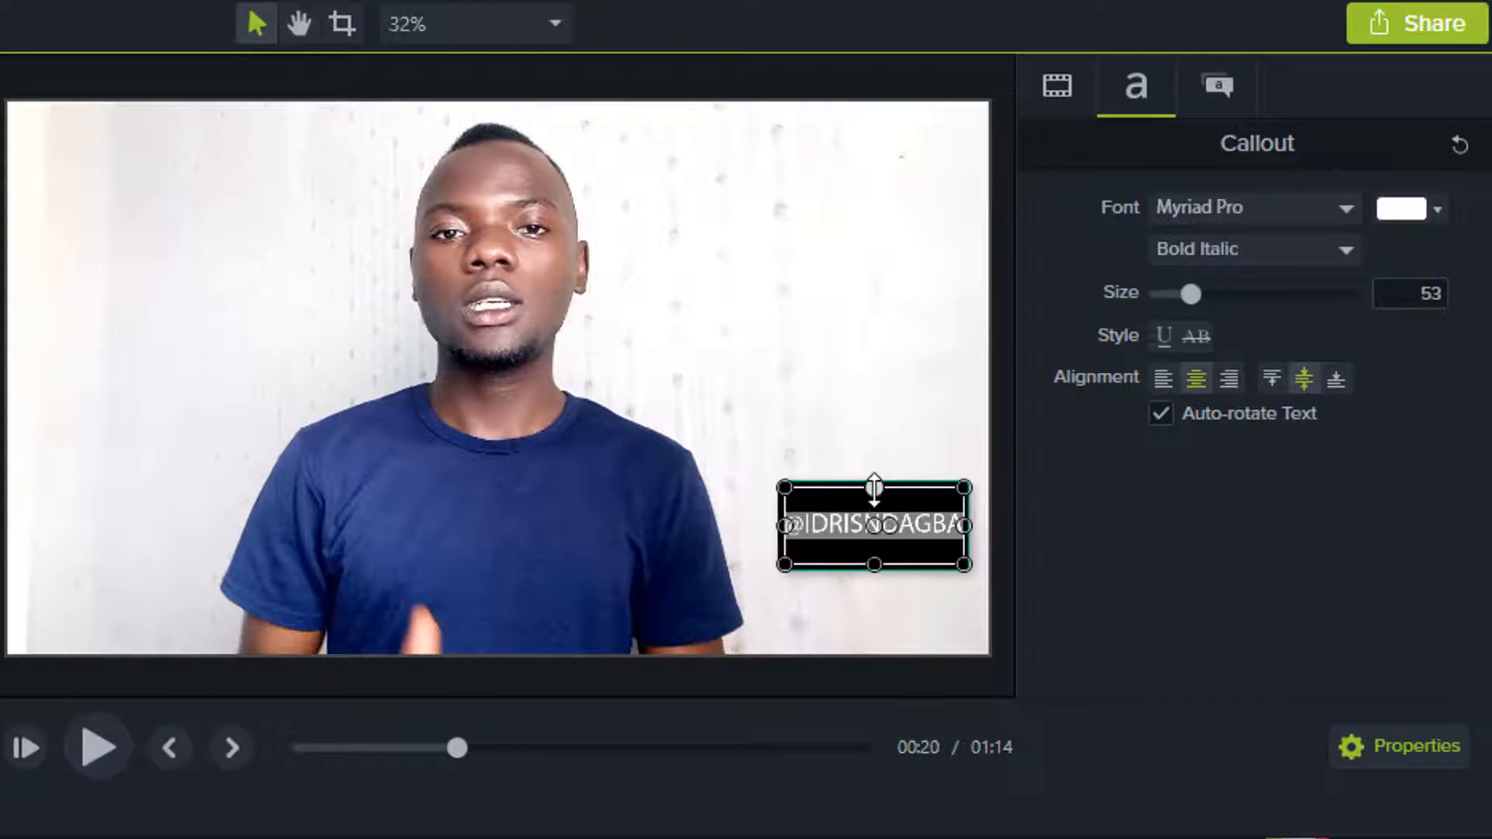
drag(875, 488, 879, 518)
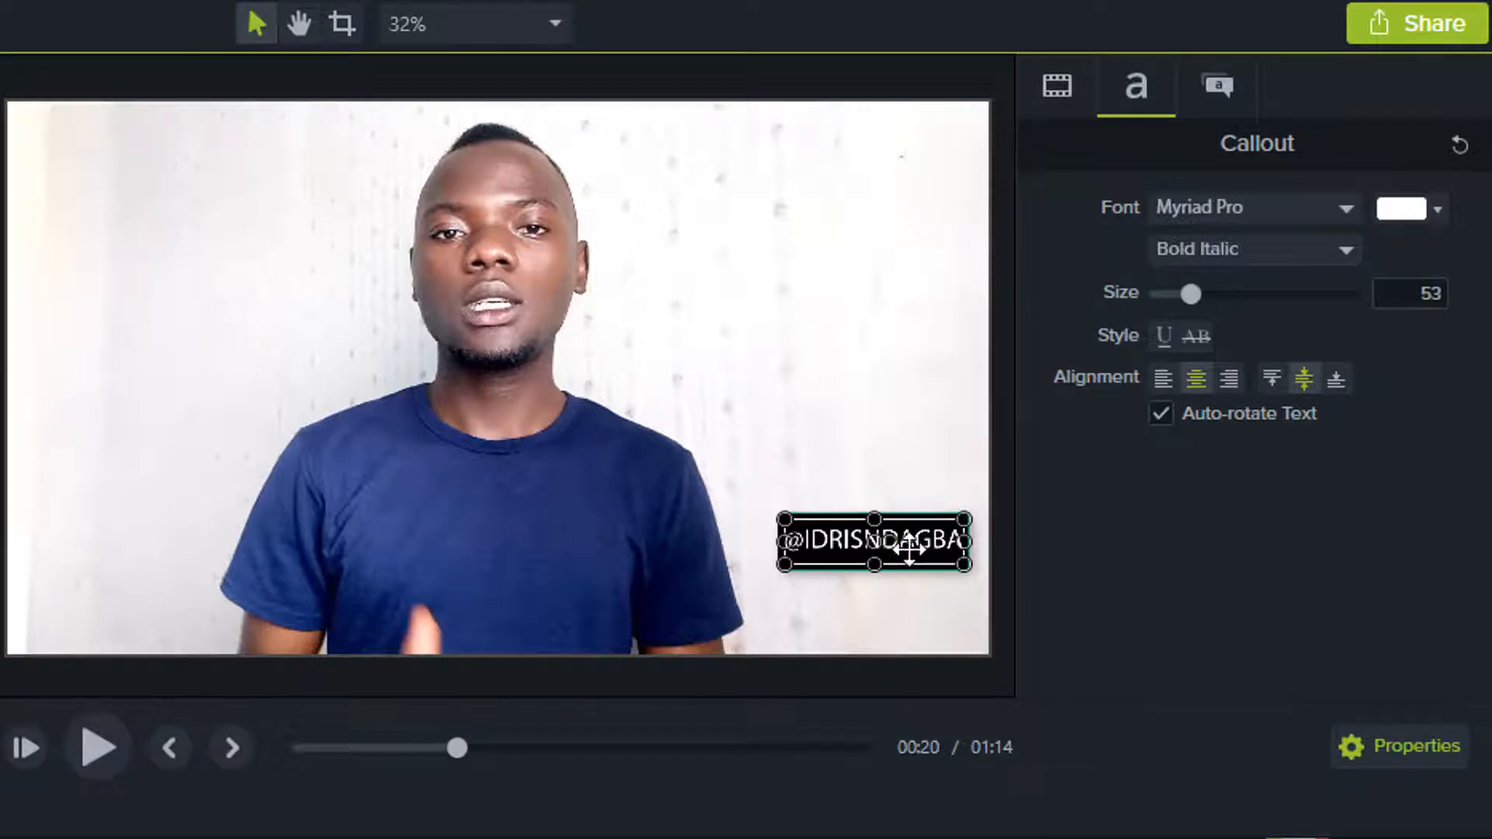
Step: Change the handle text's font to Segoe UI Black and keep the callout selected
click(1263, 217)
scroll(1283, 443, down, 20)
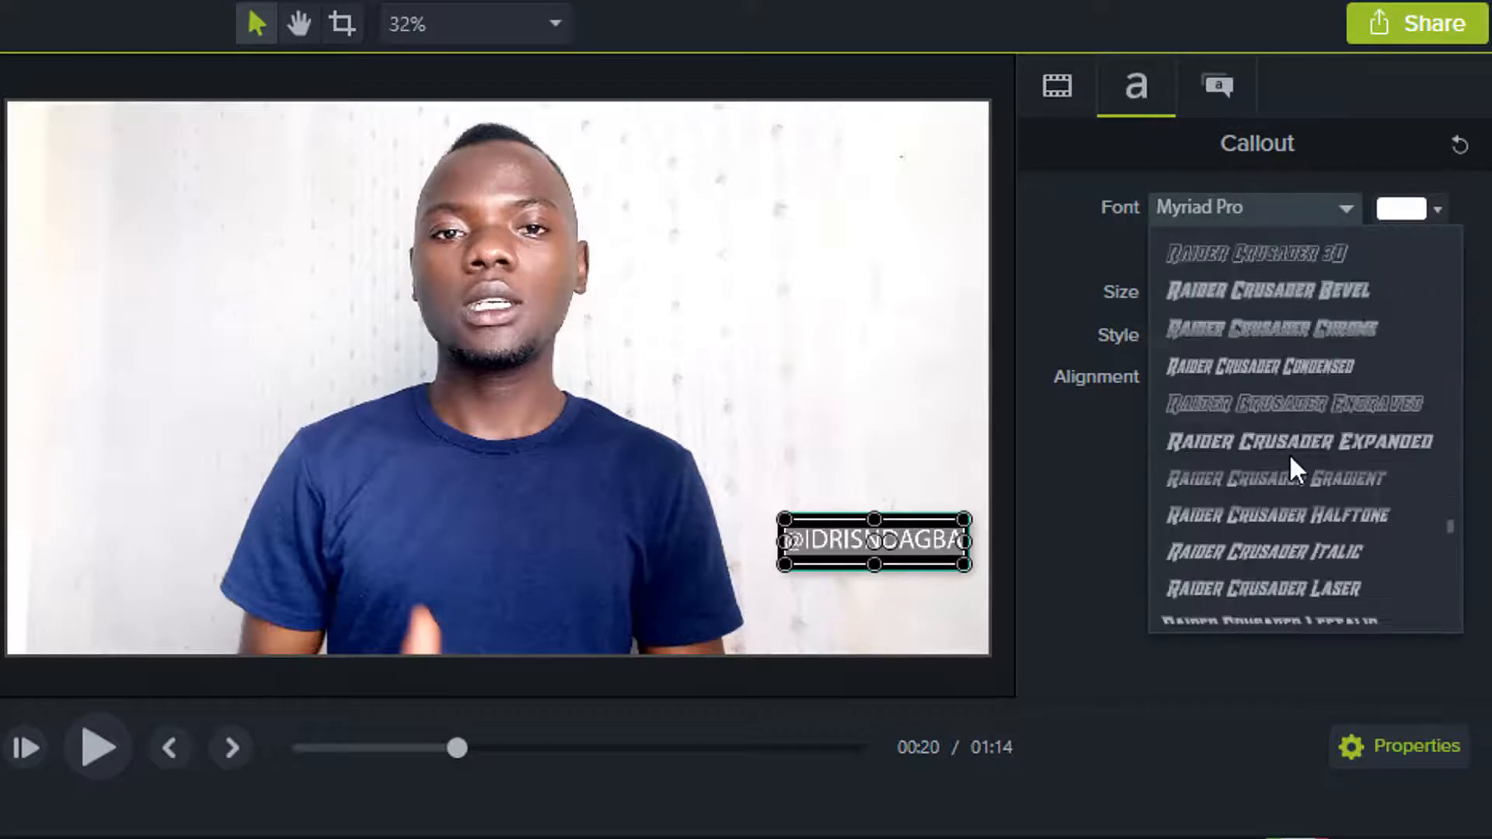
scroll(1291, 454, down, 12)
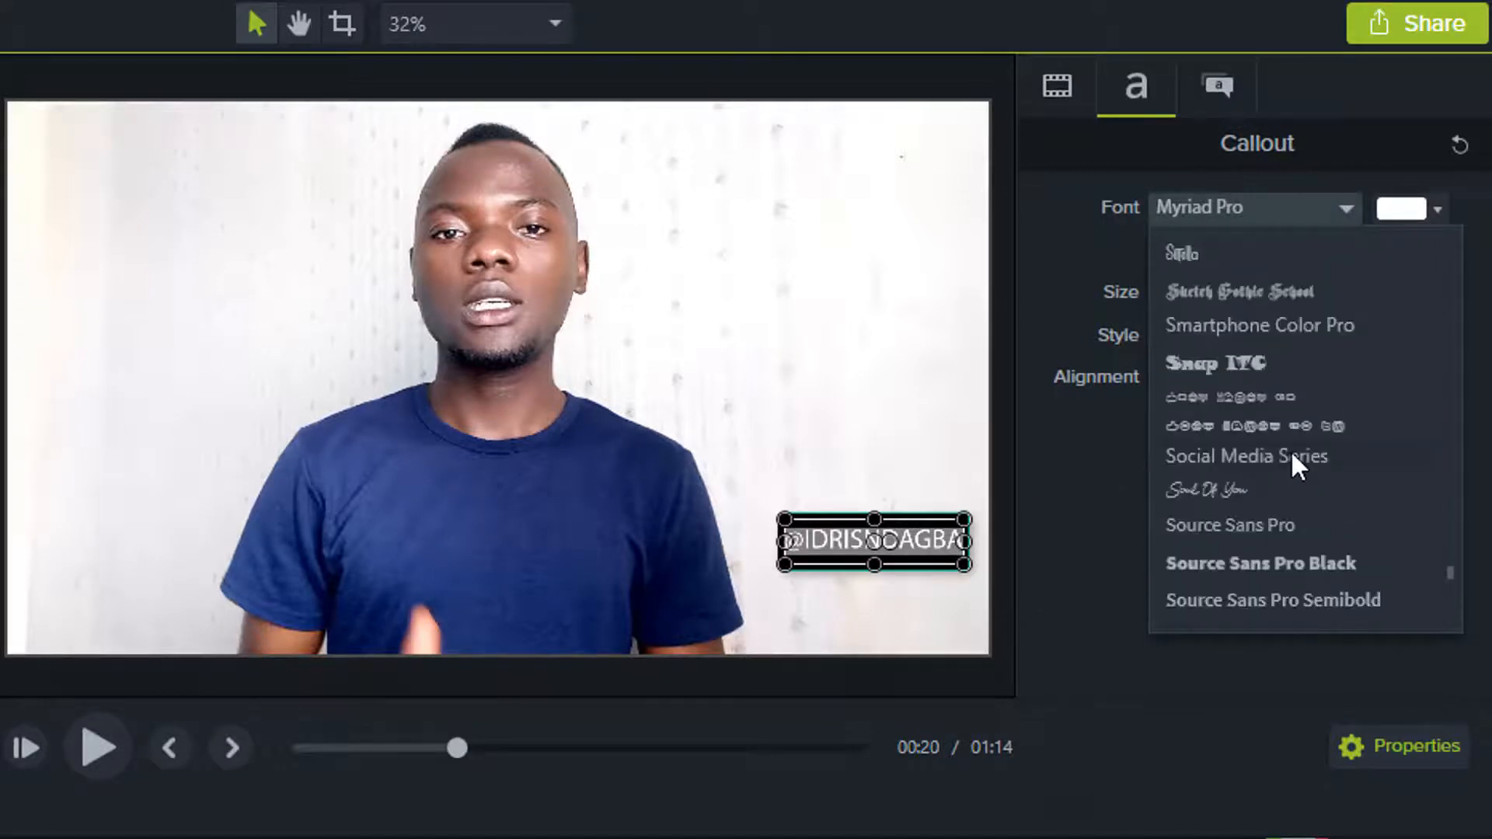
scroll(1292, 450, down, 4)
scroll(1293, 451, up, 10)
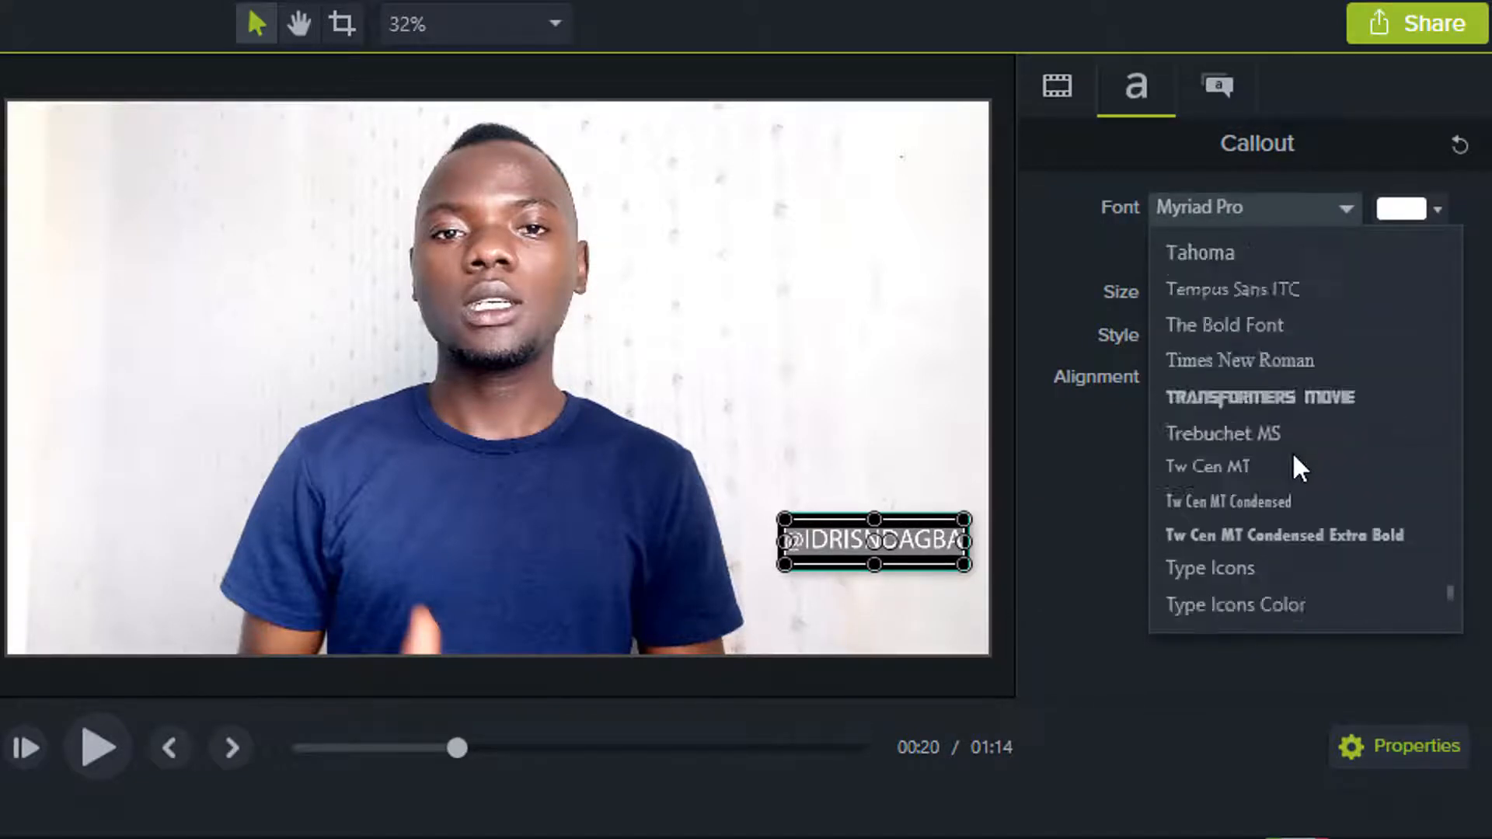
scroll(1293, 451, down, 2)
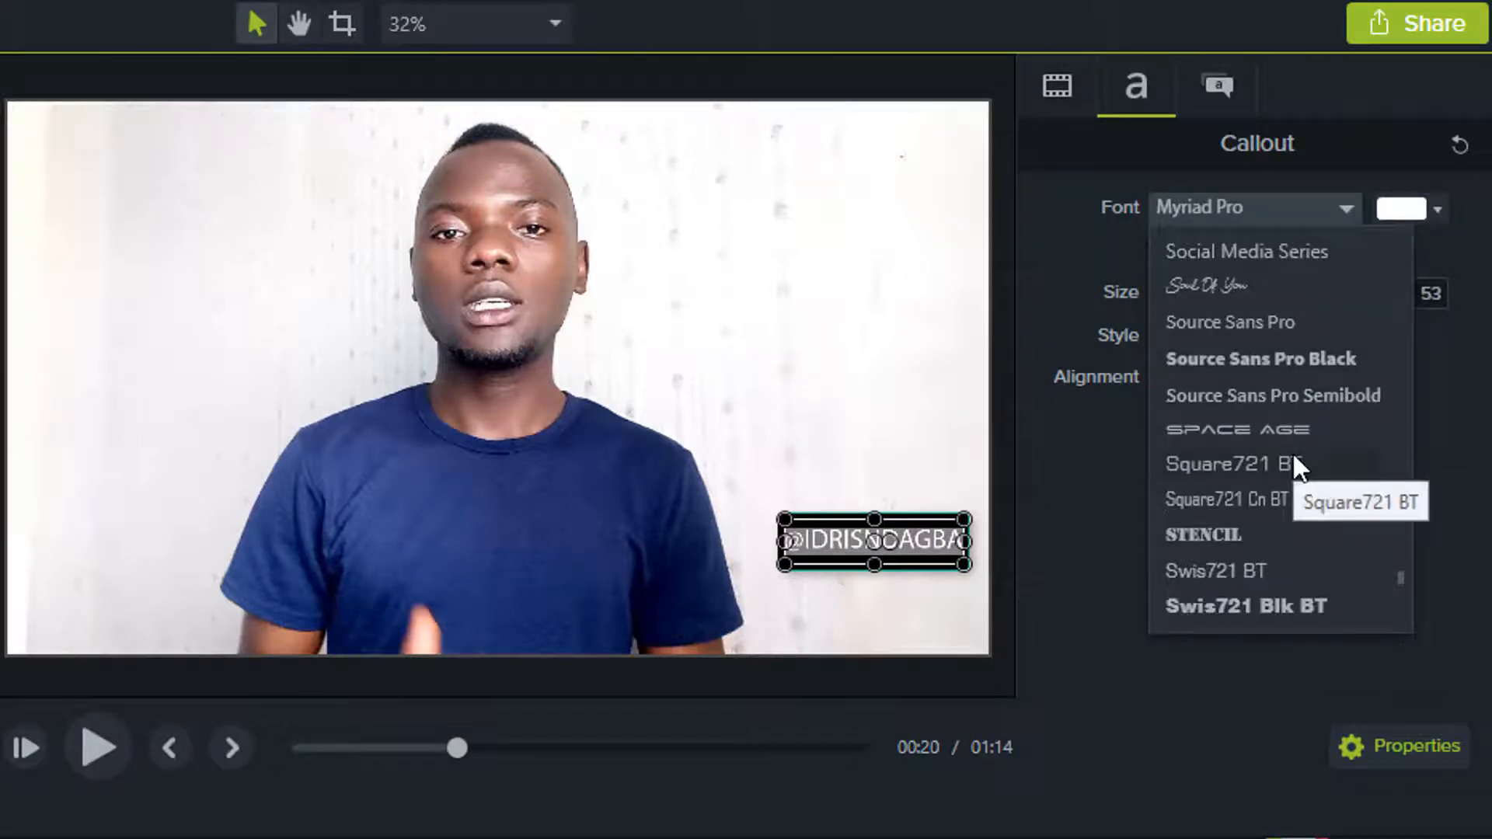
scroll(1293, 451, down, 3)
scroll(1221, 393, down, 4)
scroll(1221, 390, up, 7)
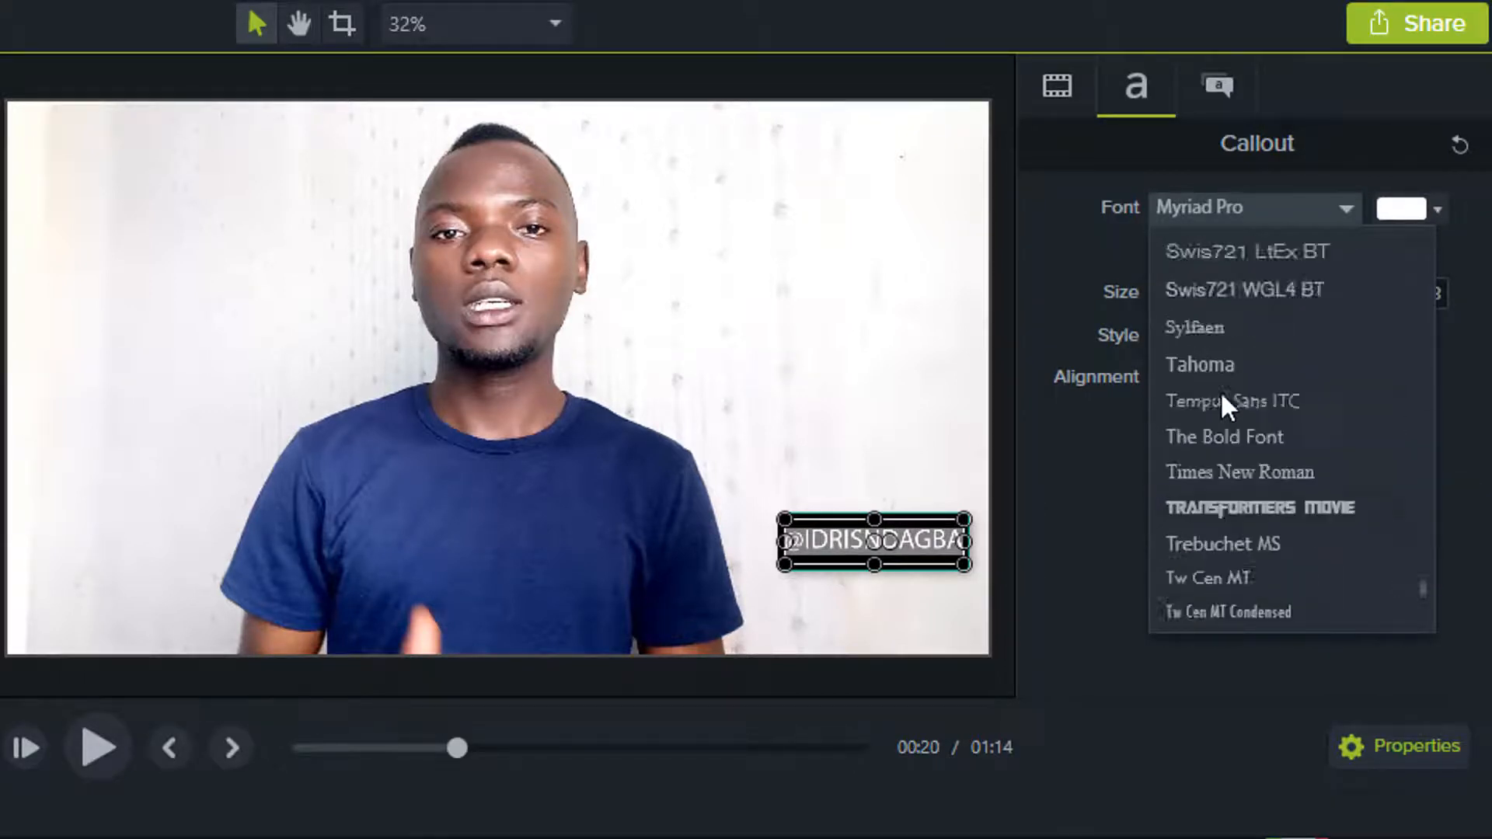
scroll(1220, 390, up, 7)
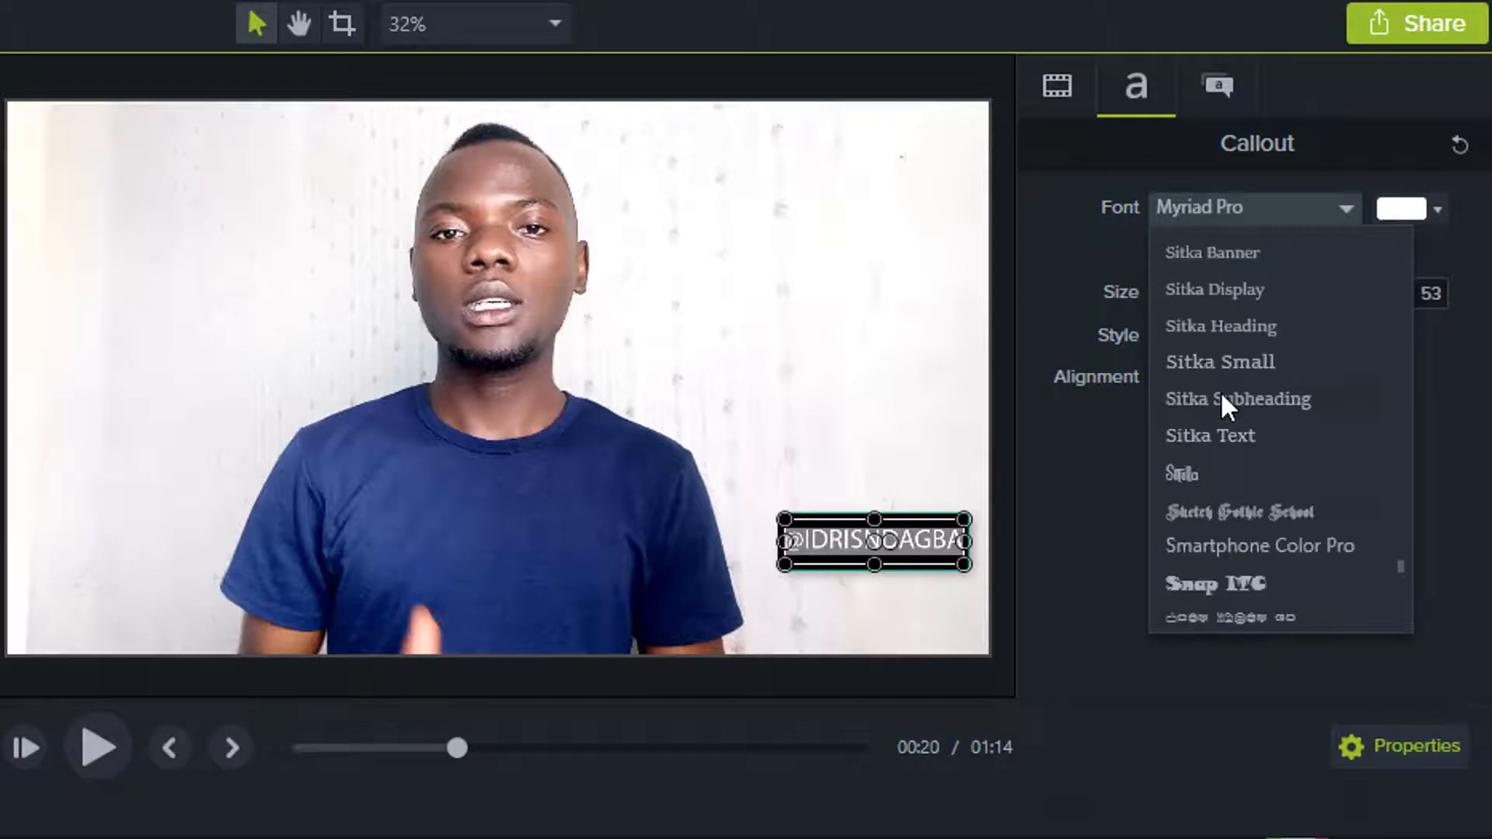
scroll(1220, 390, up, 3)
scroll(1222, 465, down, 1)
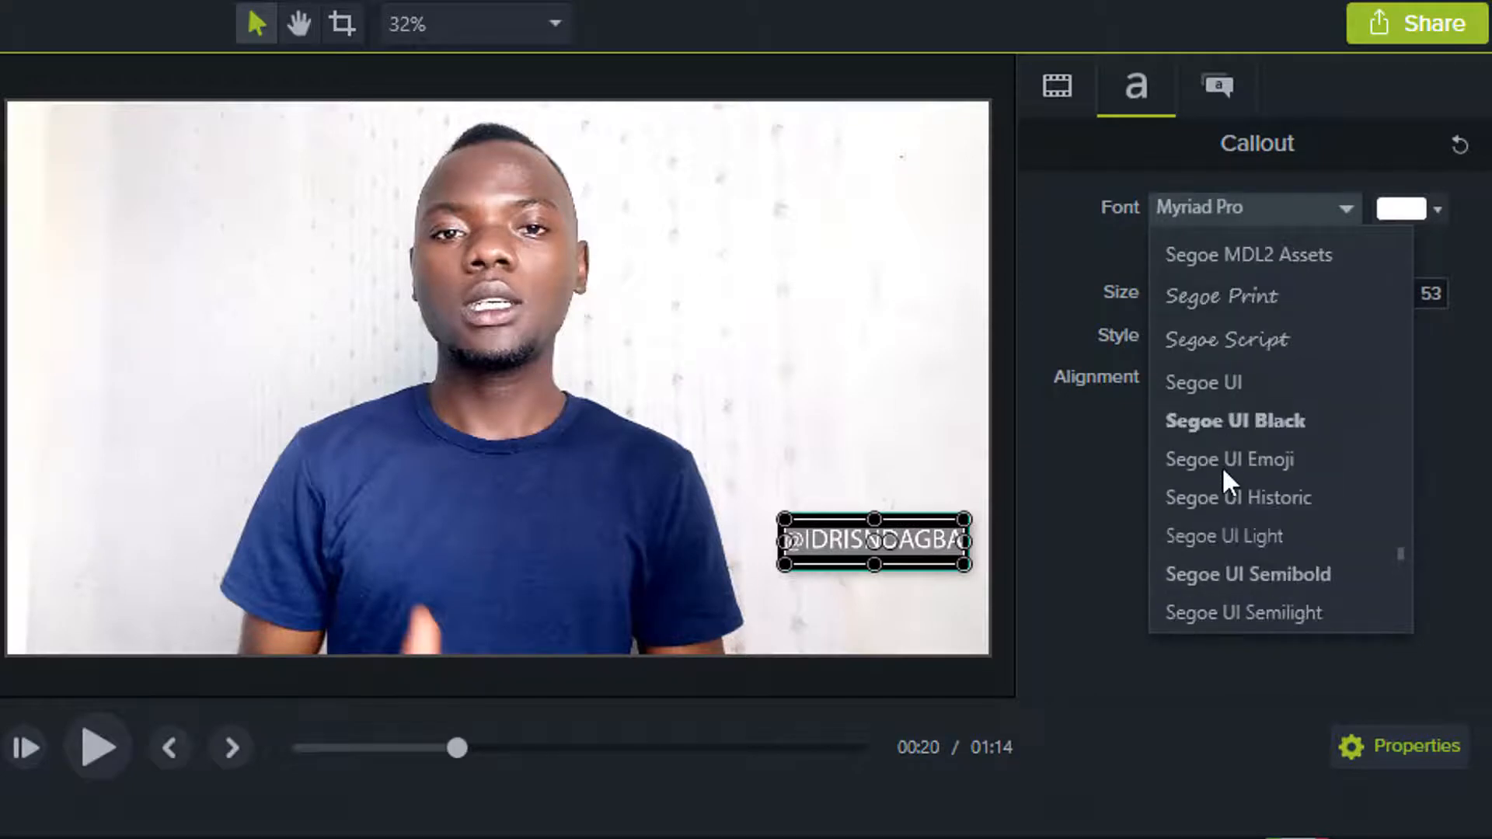
click(1232, 426)
key(Escape)
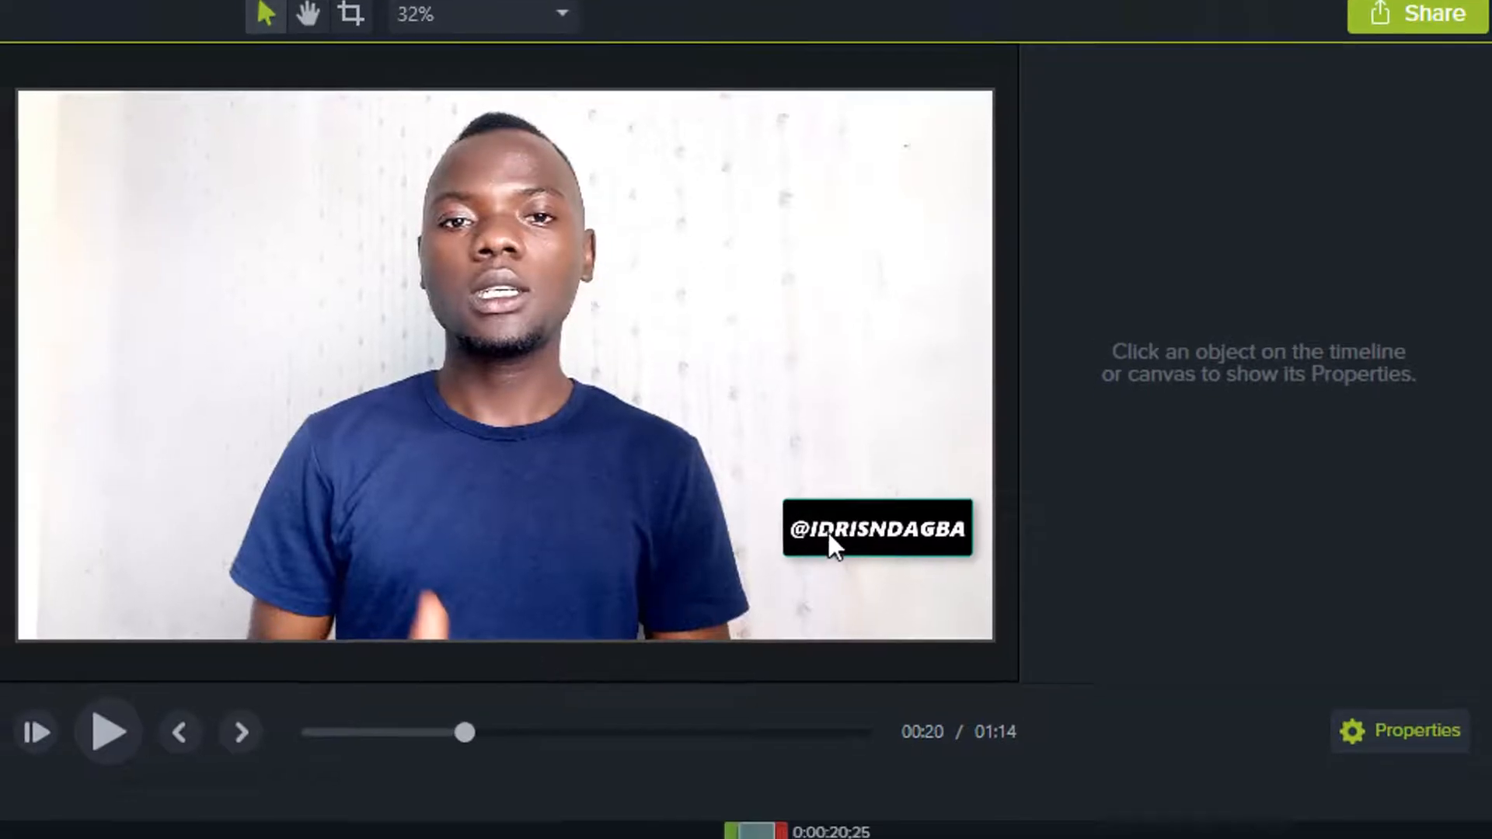
click(827, 557)
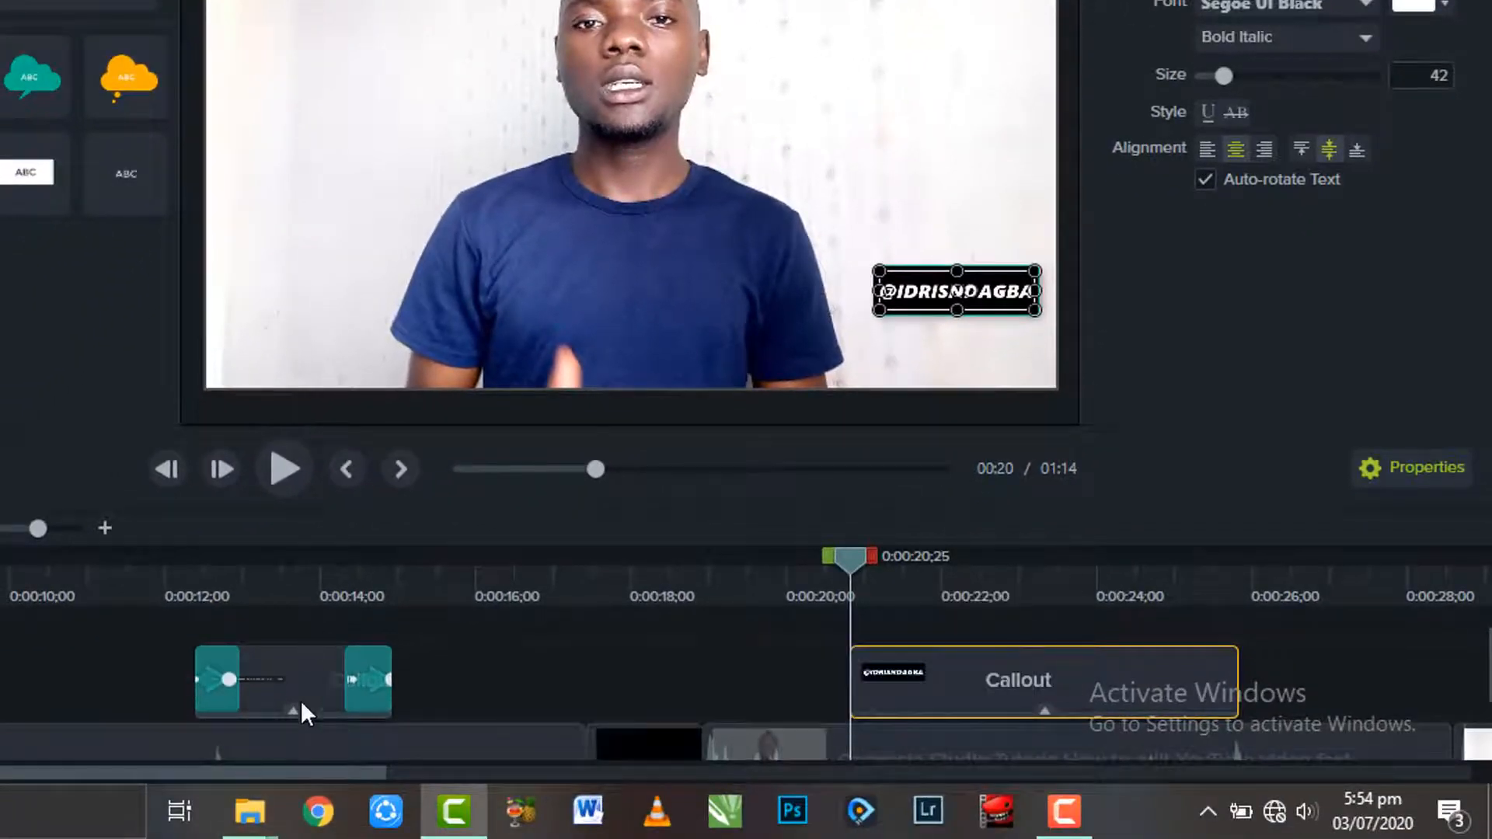
Step: Bring the twi,fb,ins image from the Leverage folder onto the track above the handle callout, starting at 0:00:20;25
mouse_move(250, 816)
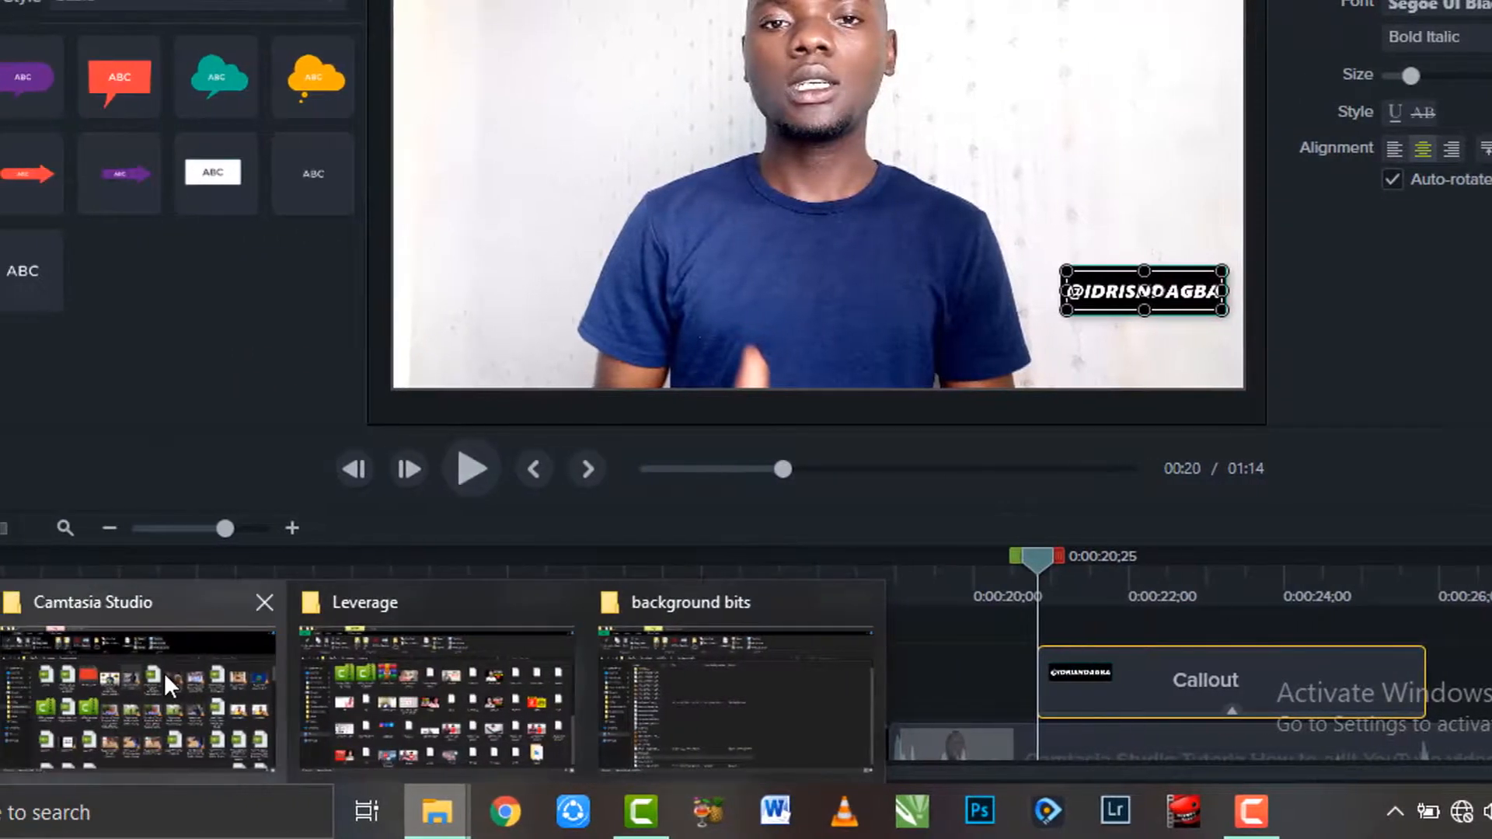
mouse_move(387, 684)
click(529, 695)
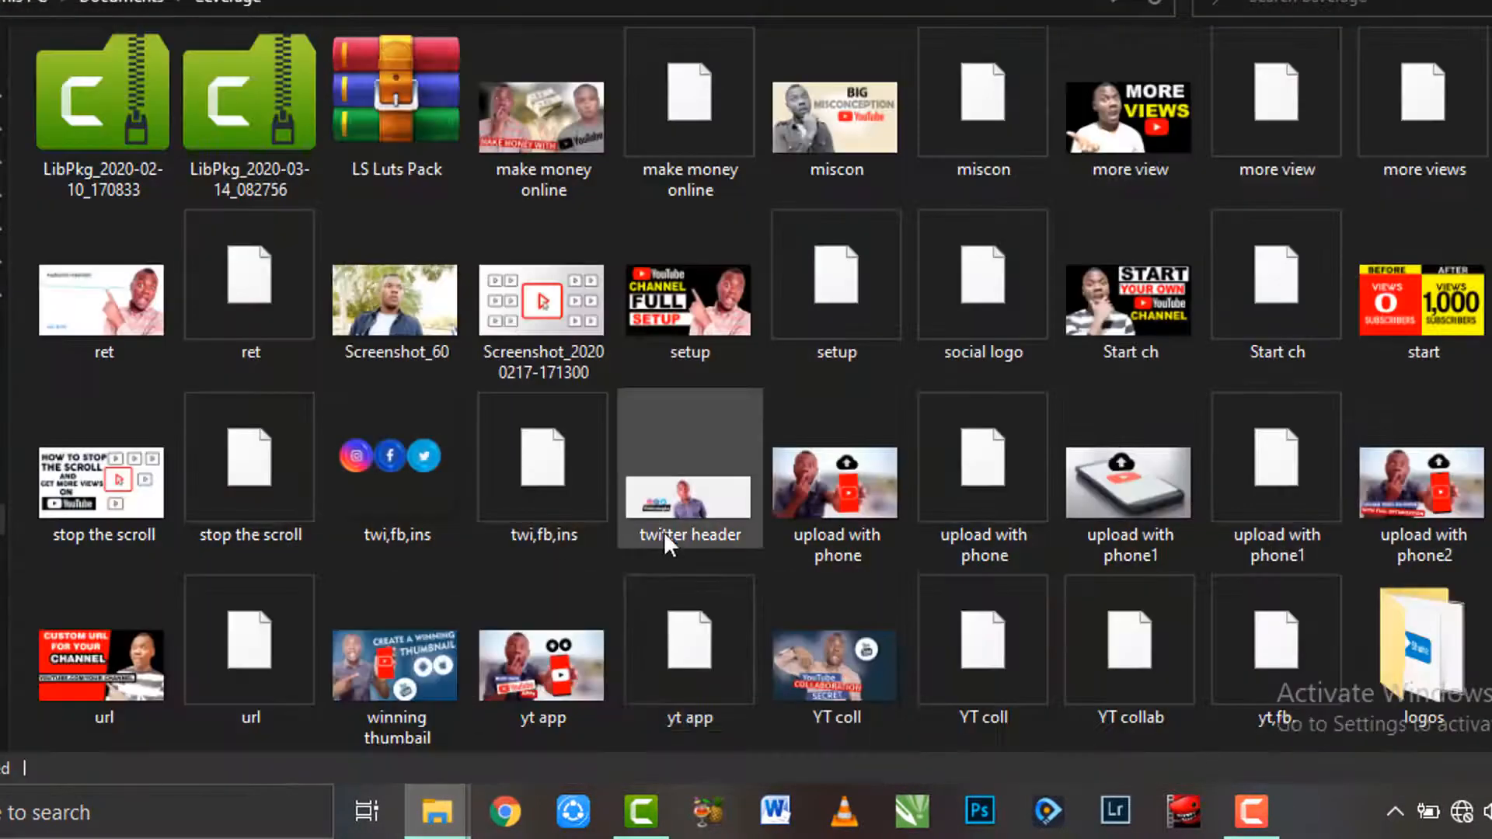
drag(417, 469, 1189, 661)
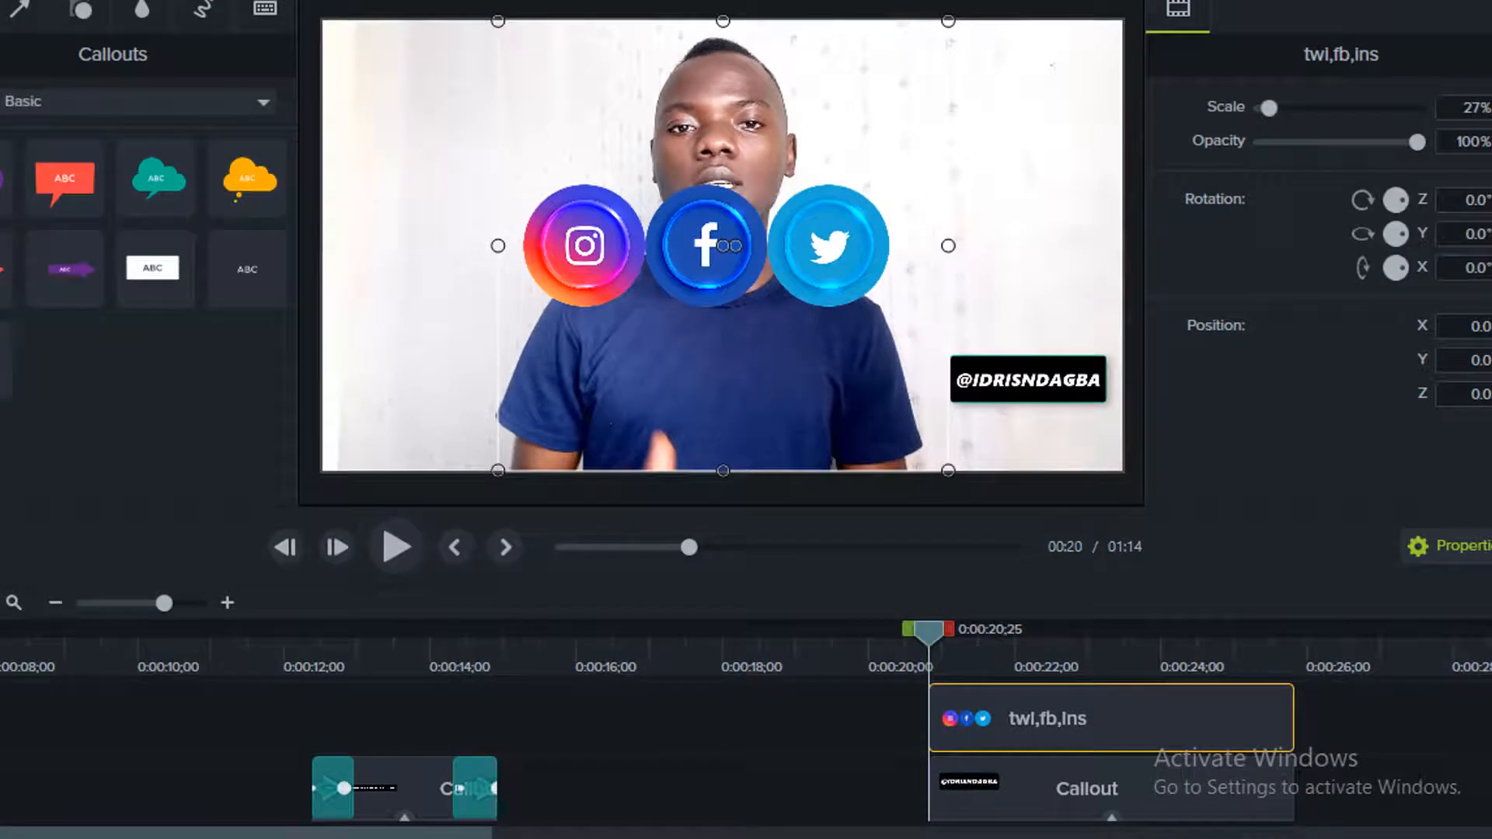
Step: Scale the social media icons image down to about 11% and move it just above the handle callout
drag(948, 21, 723, 241)
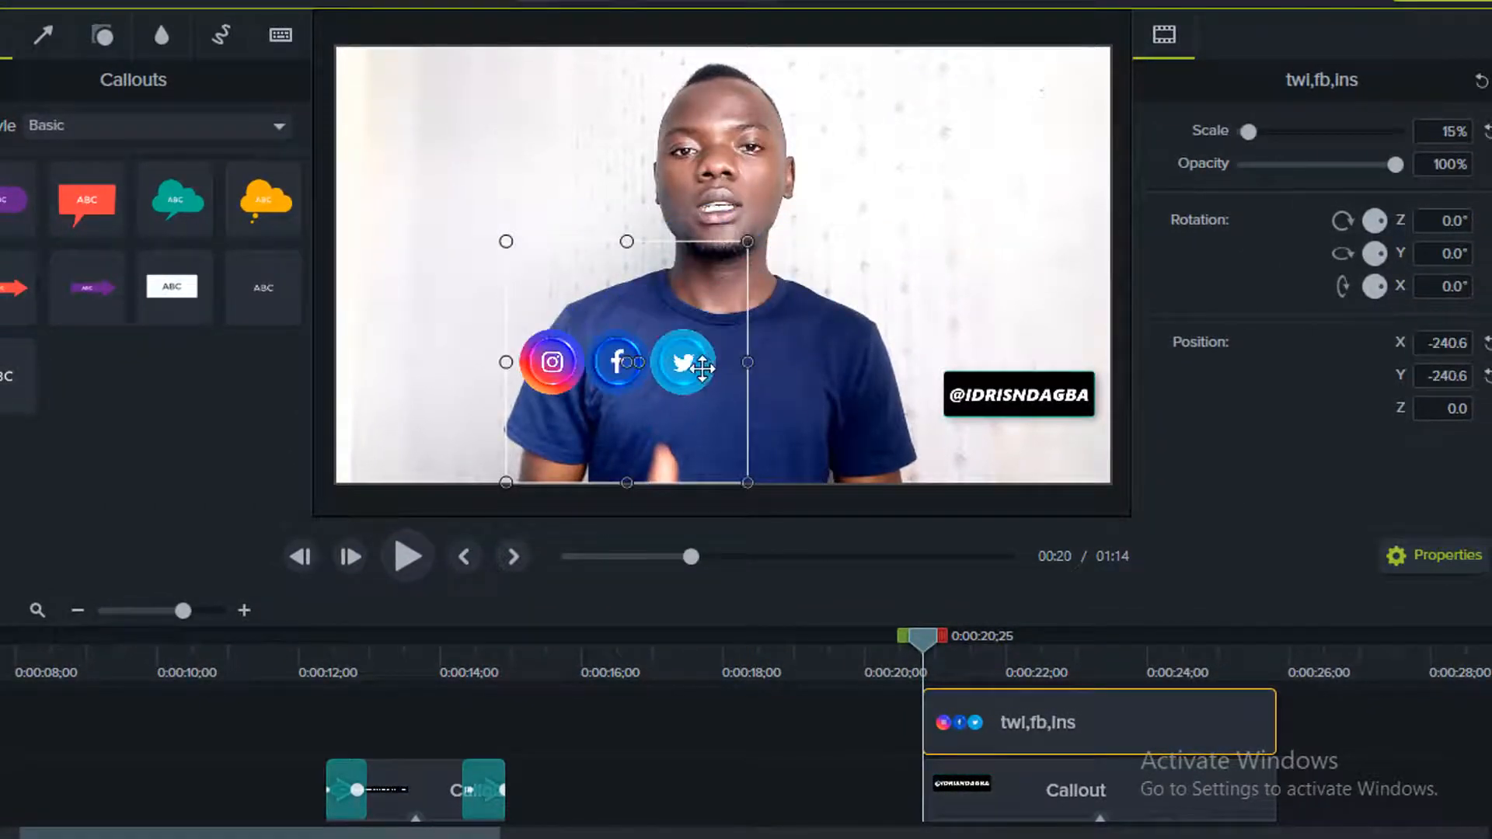
drag(877, 313, 1026, 326)
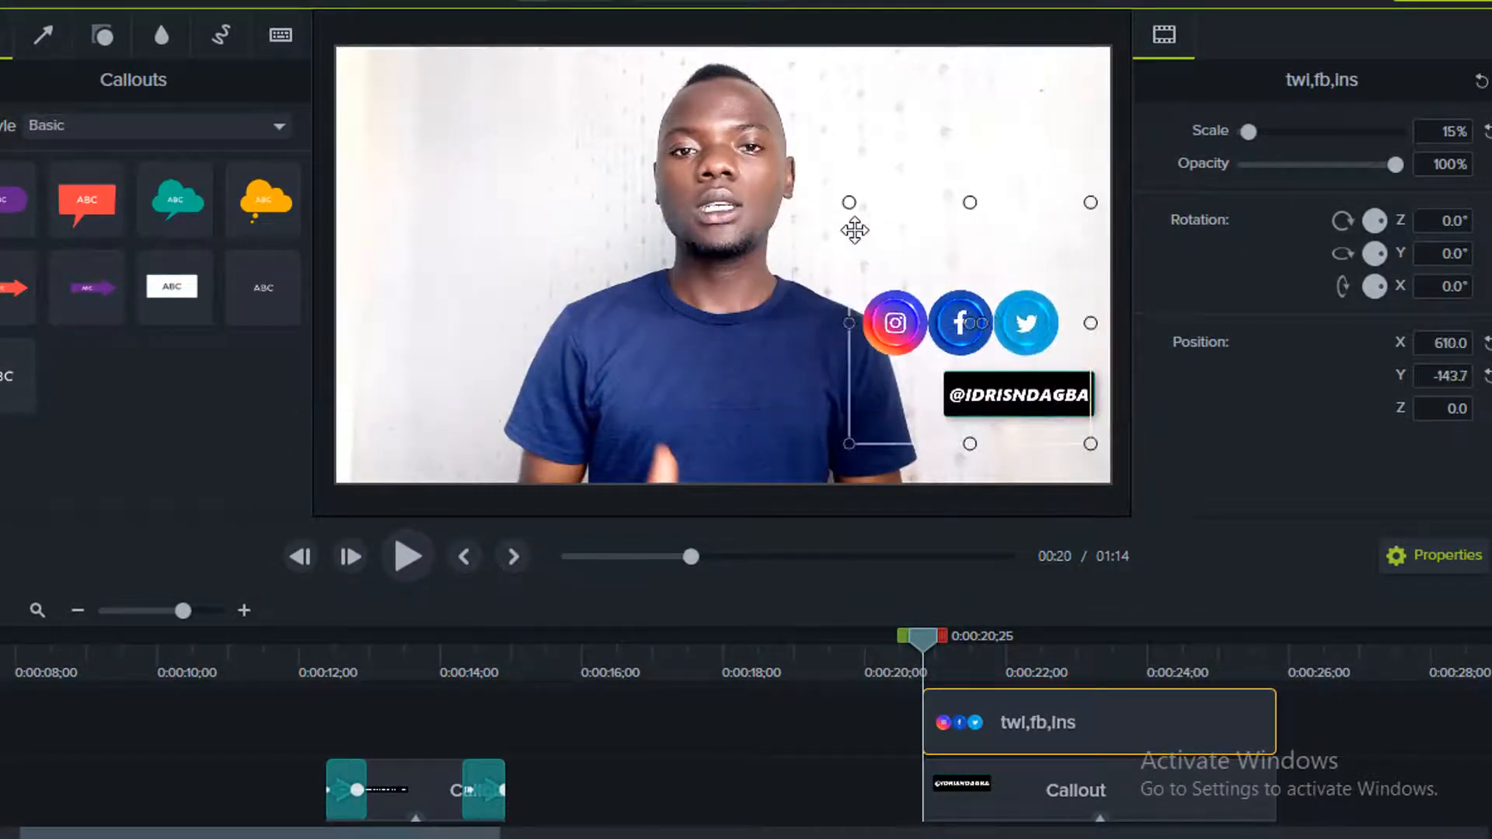
drag(933, 244, 966, 334)
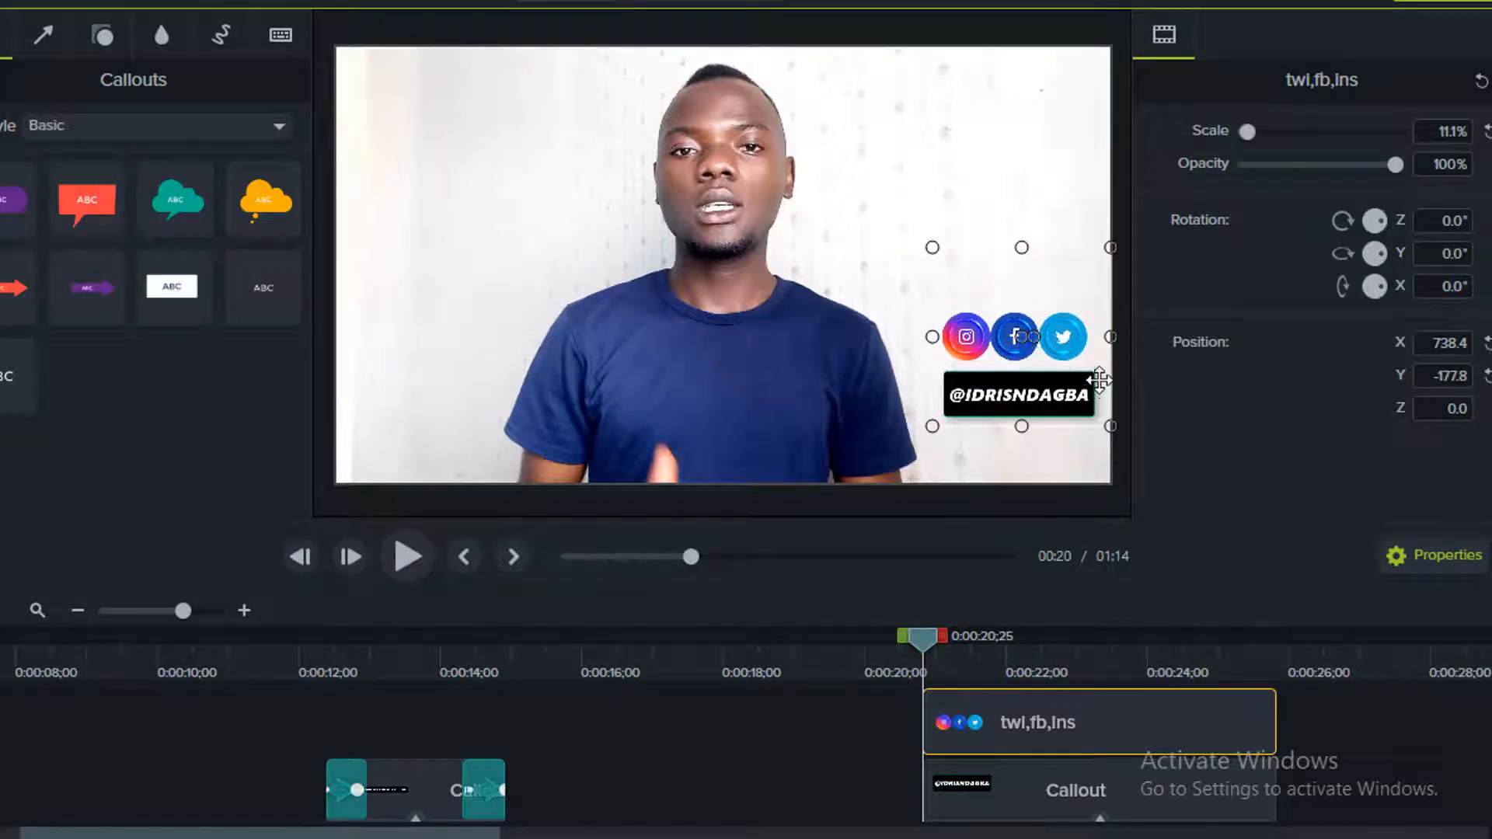
Step: Nudge the icons image down toward the handle callout, to a Y position of about -197
key(Down)
key(Down)
key(Down)
key(Down)
key(Down)
key(Down)
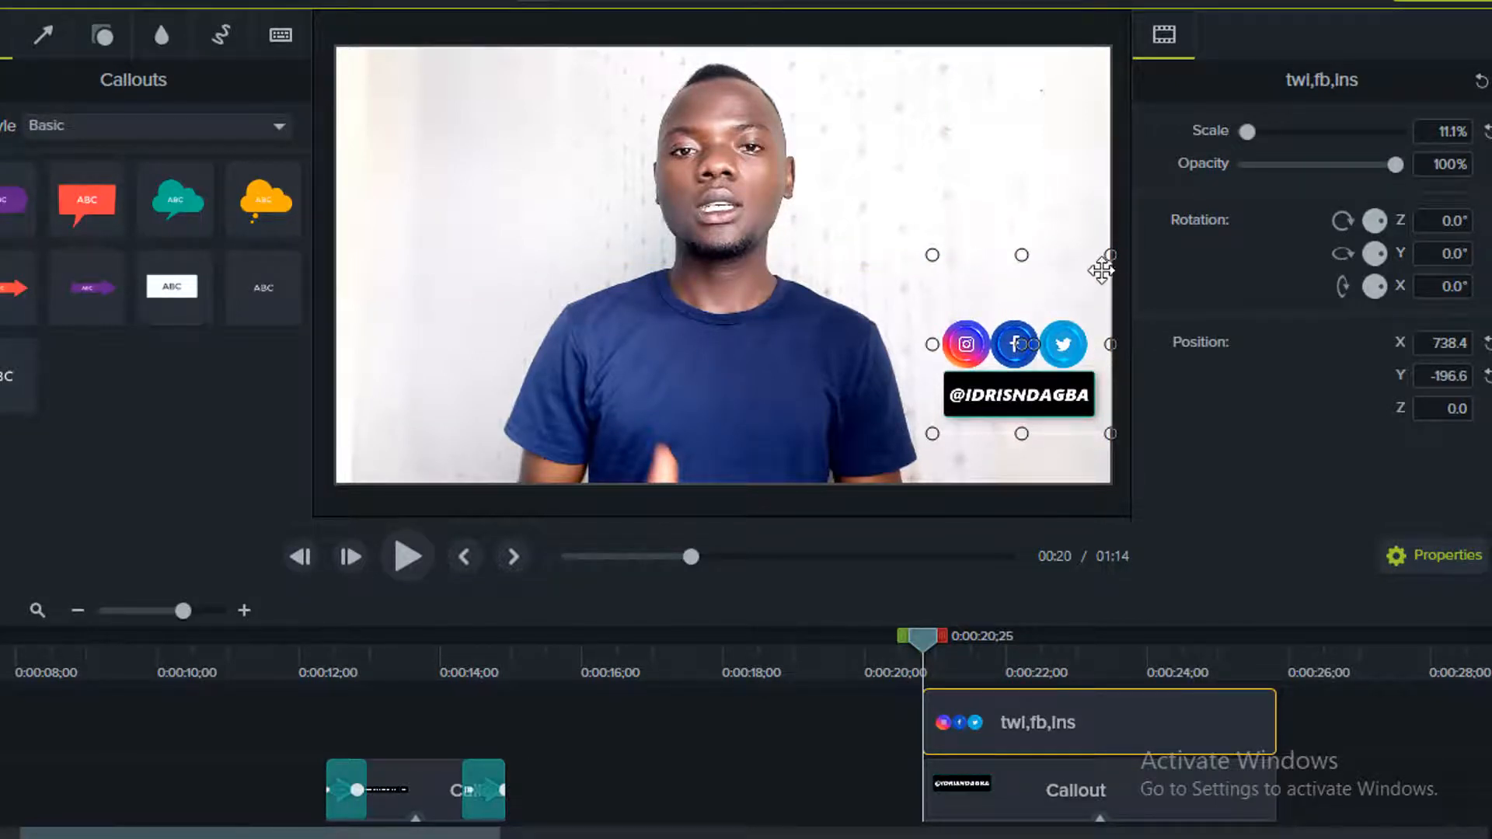
Step: Shrink the icons image to about 9.8% and nudge it up so the icons sit directly on the callout's upper edge
drag(1112, 255, 1089, 298)
key(Up)
key(Up)
key(Up)
key(Up)
key(Up)
key(Up)
key(Up)
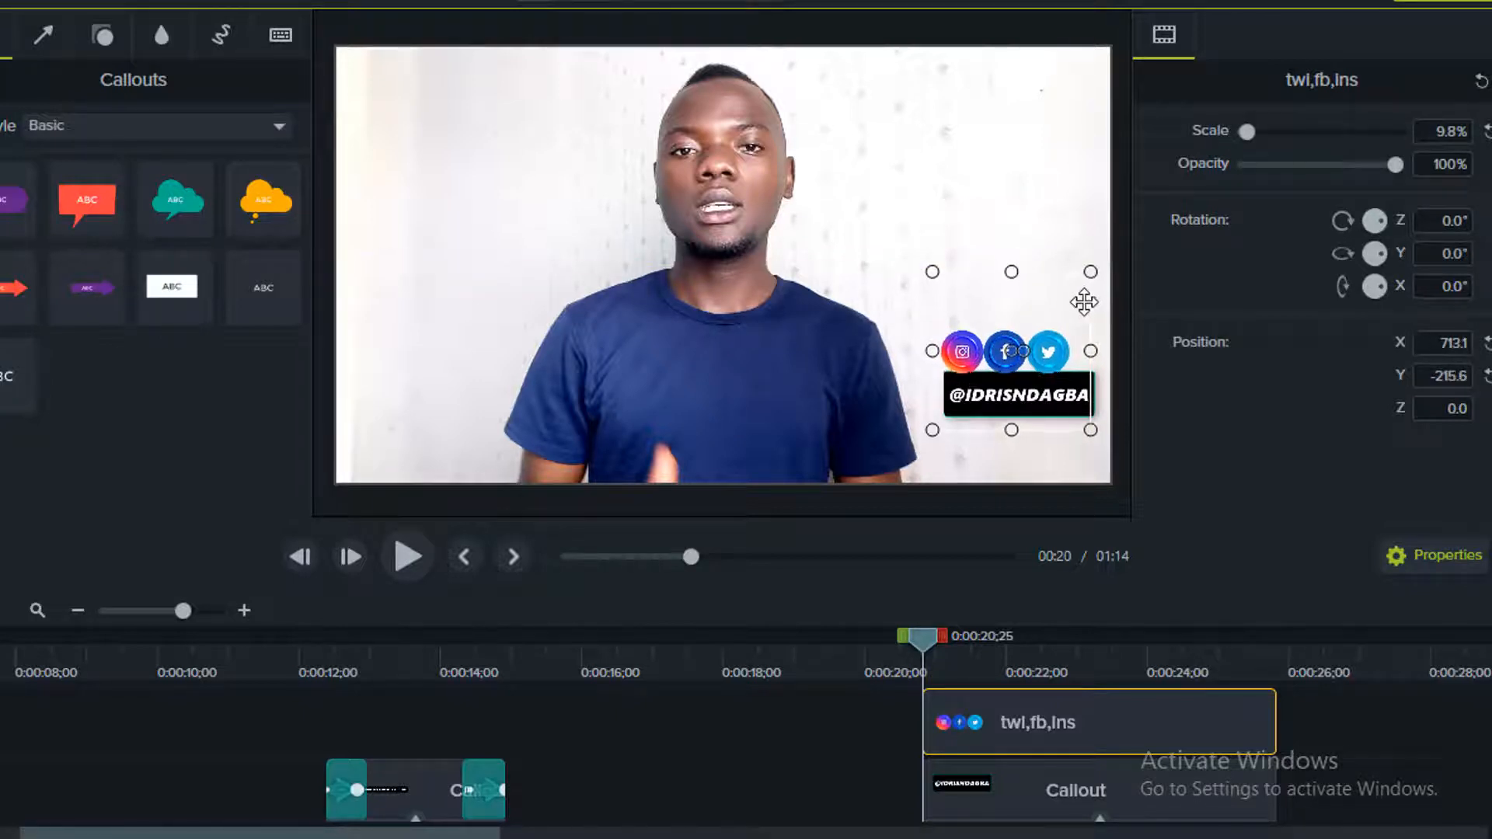
Step: Reposition the social icons image just above the handle callout on the canvas, at X 722.5 and Y -200
key(Right)
key(Right)
key(Right)
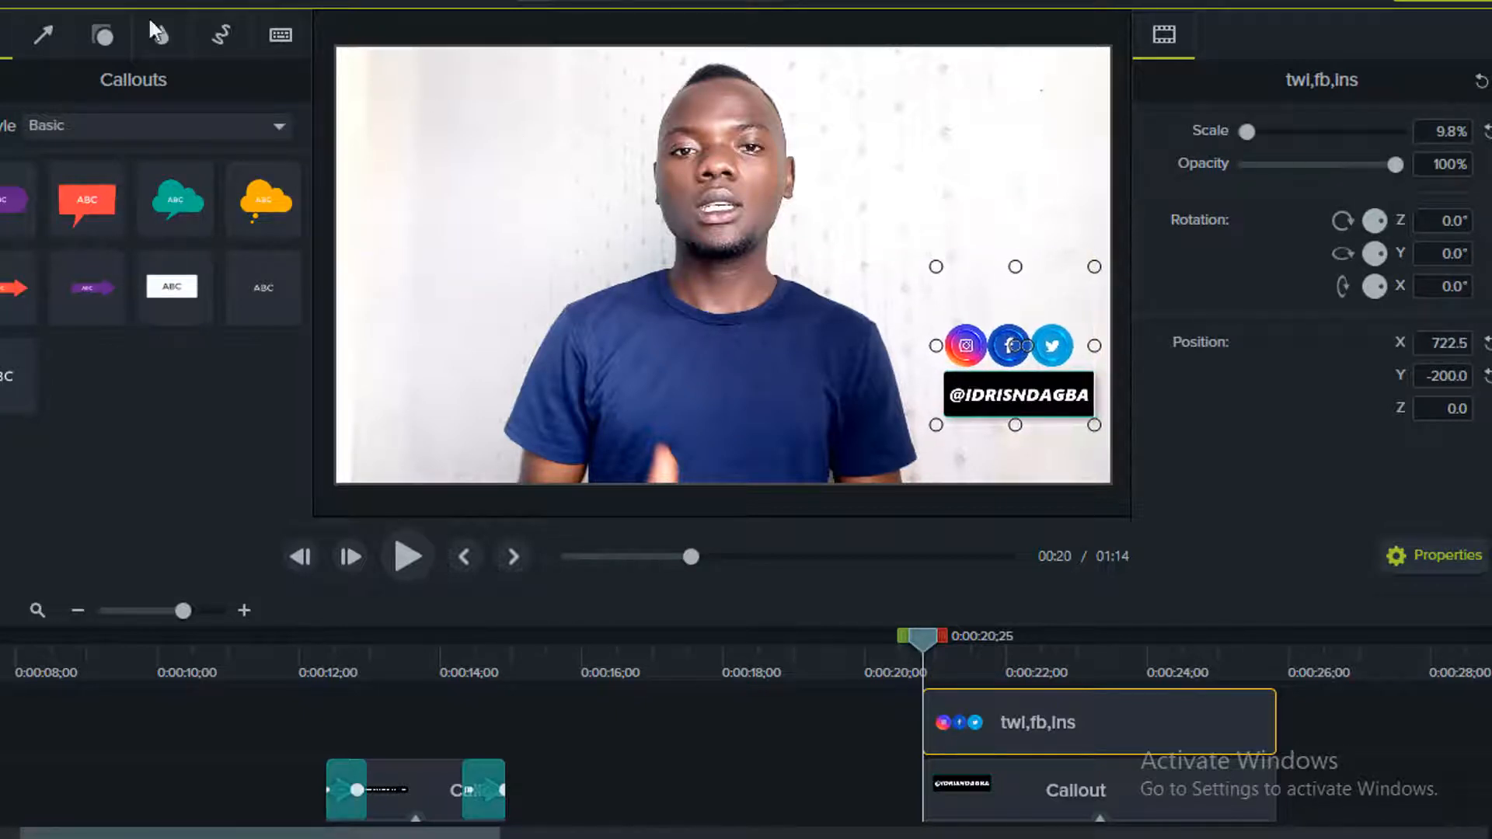
Step: Shorten the social icons clip and the callout beneath it together so both end at about 22.5 seconds
key(b)
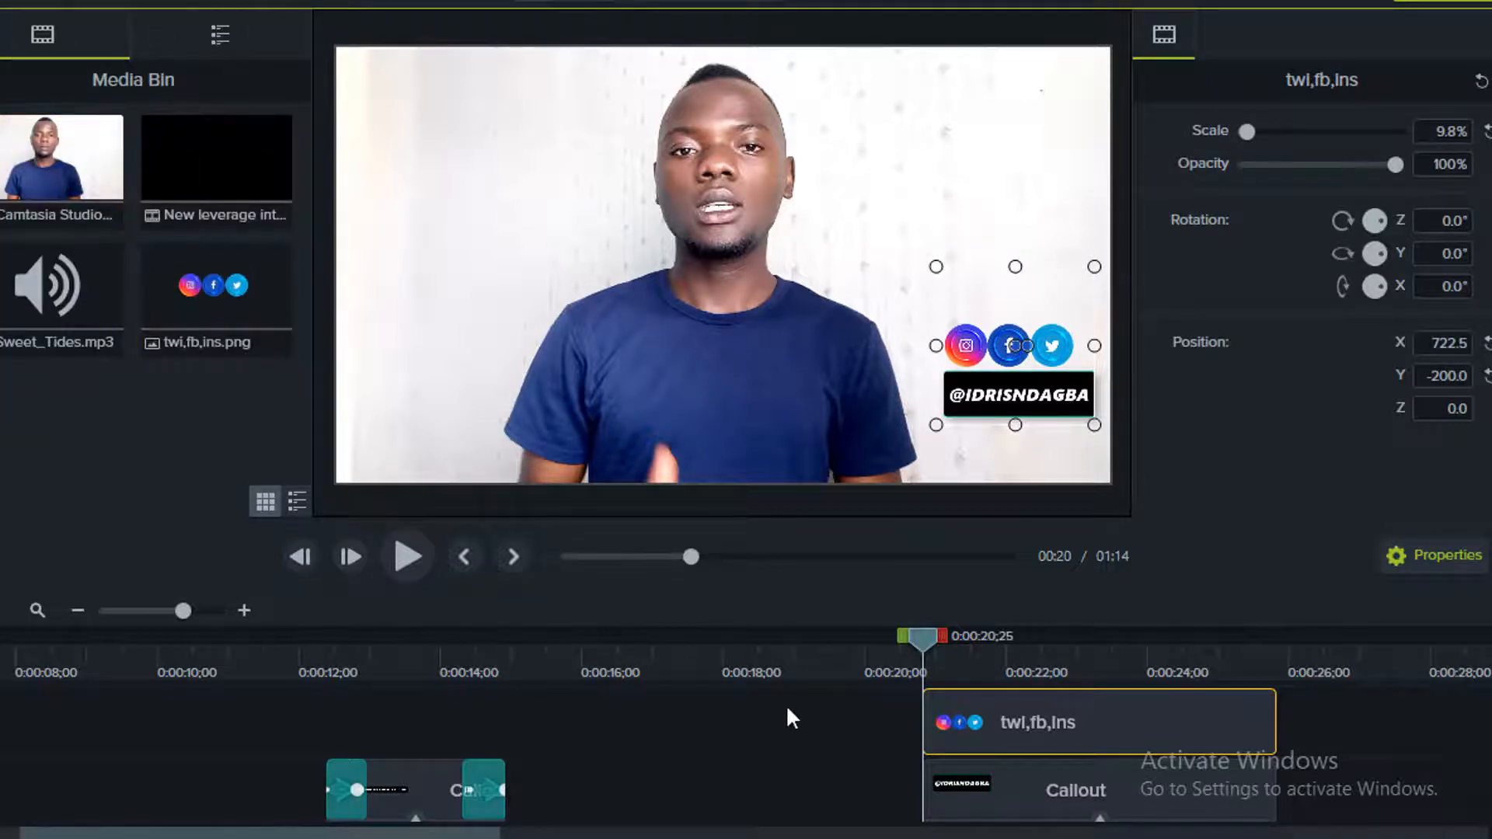
drag(1300, 761, 1043, 748)
click(1104, 737)
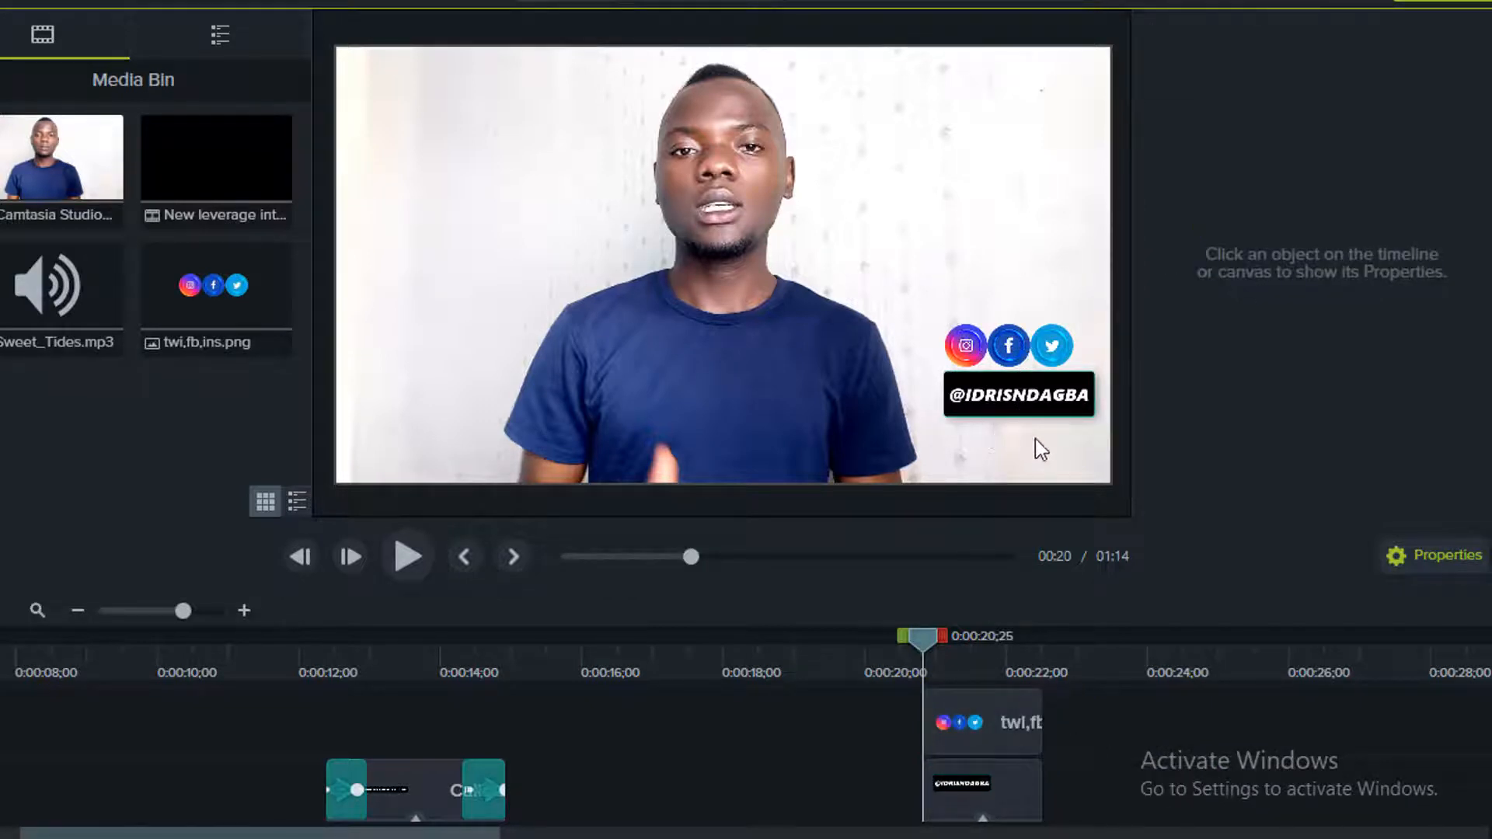
click(1021, 408)
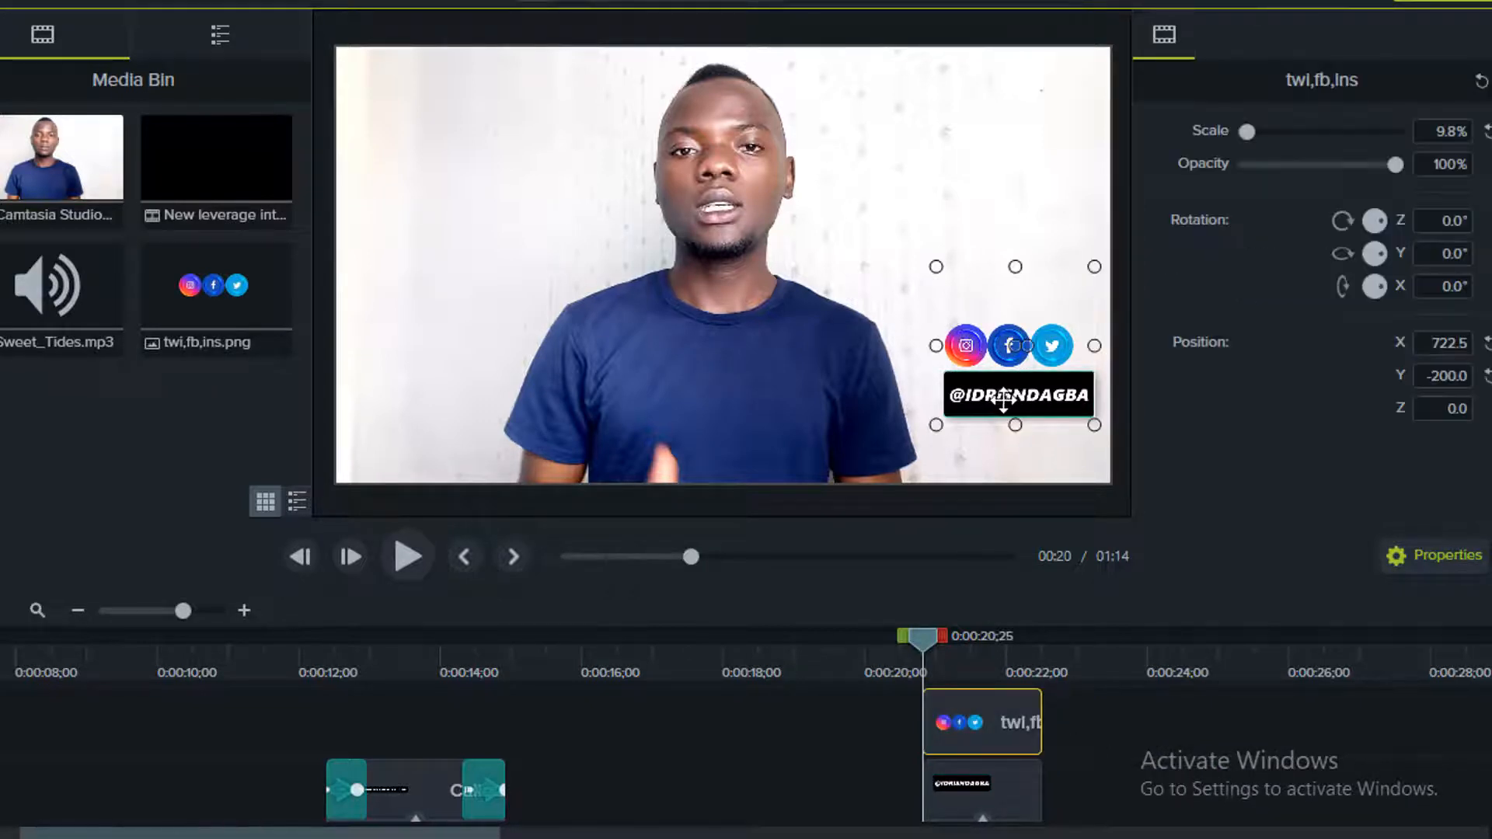
click(981, 780)
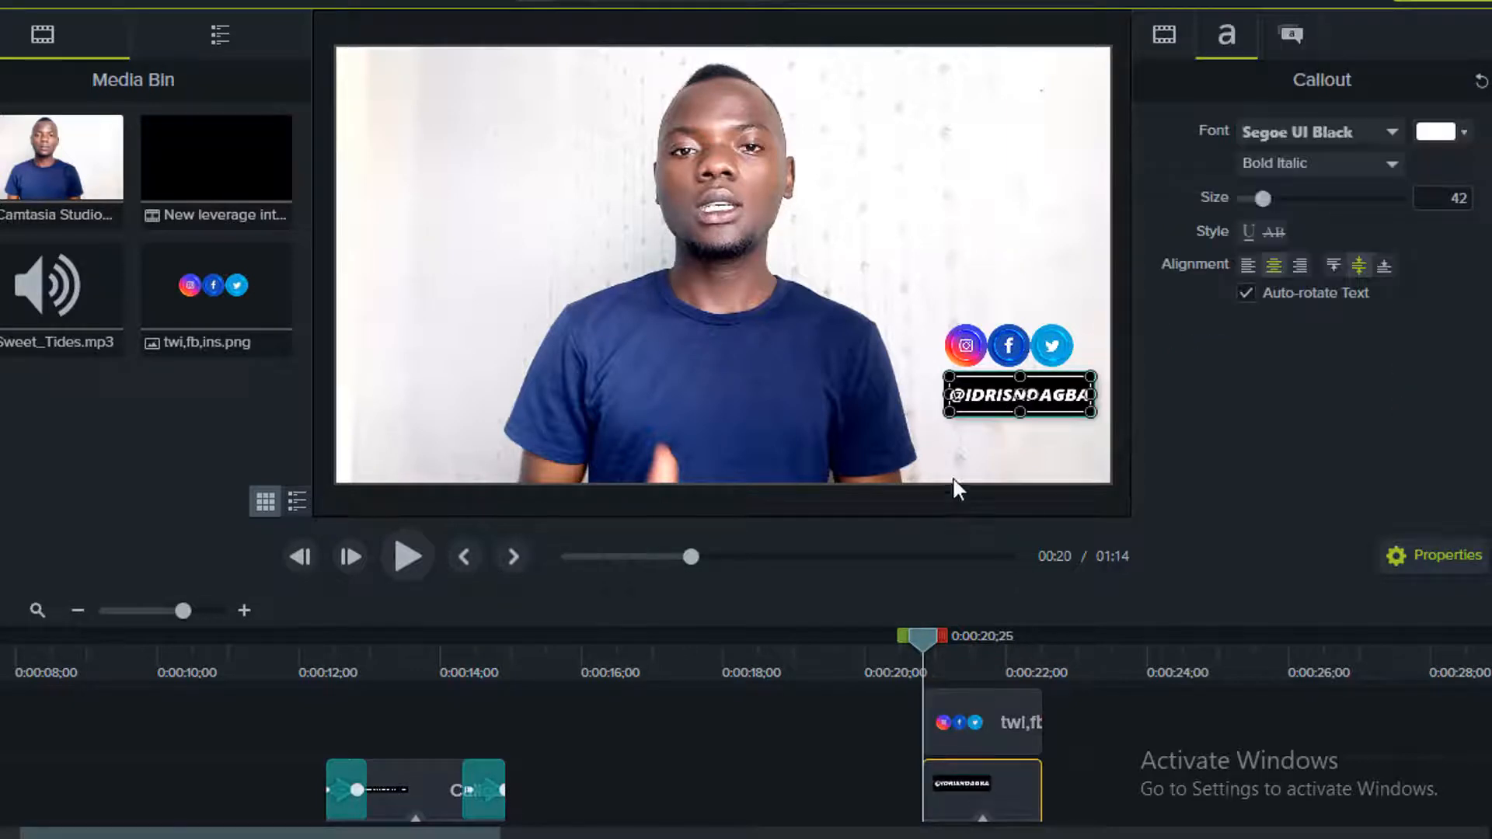
drag(994, 396, 1120, 422)
key(ctrl+z)
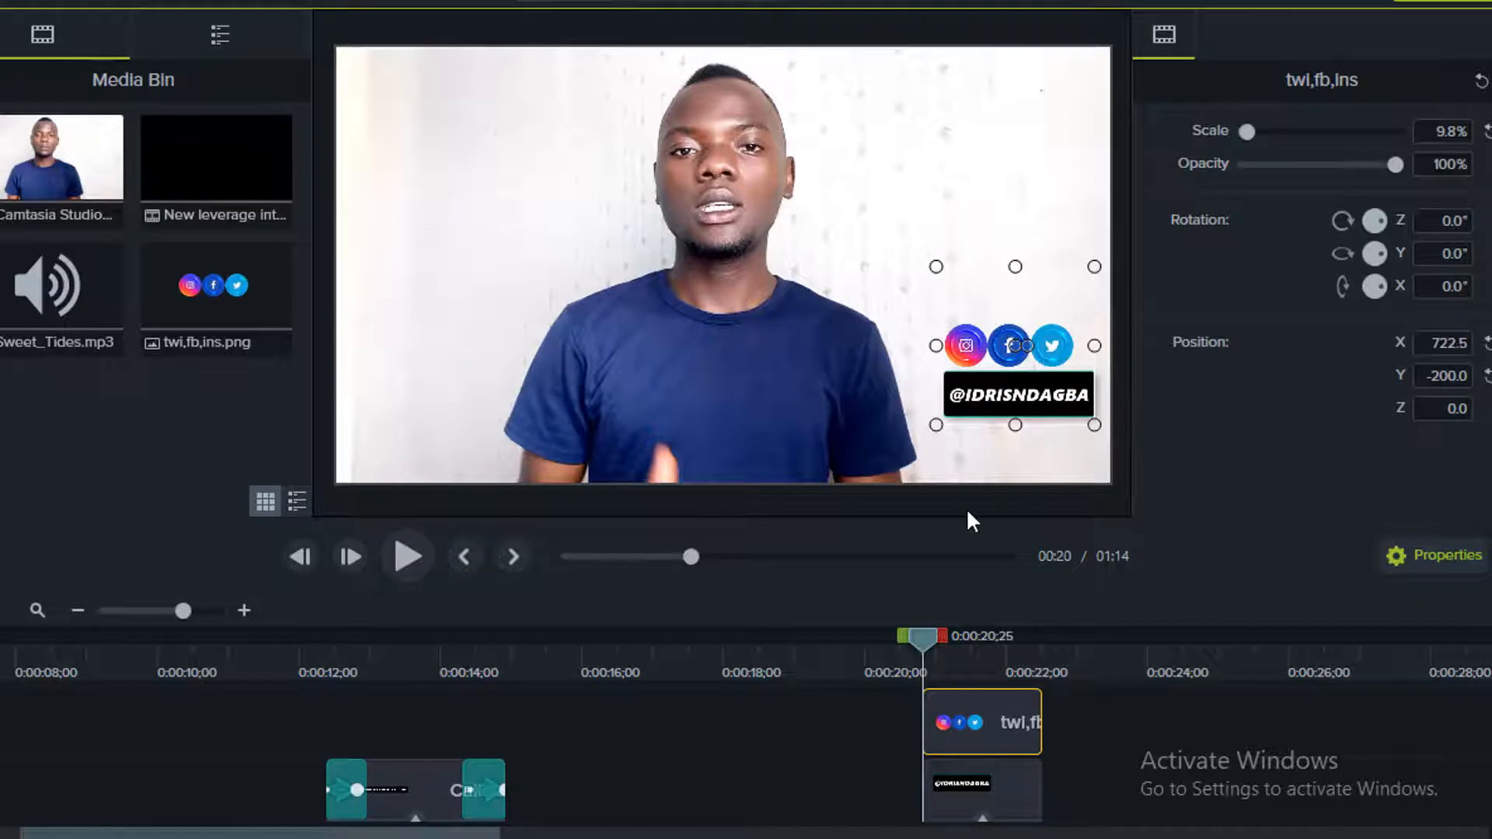
Step: Move the handle callout horizontally past the canvas's right edge while keeping its height
click(985, 767)
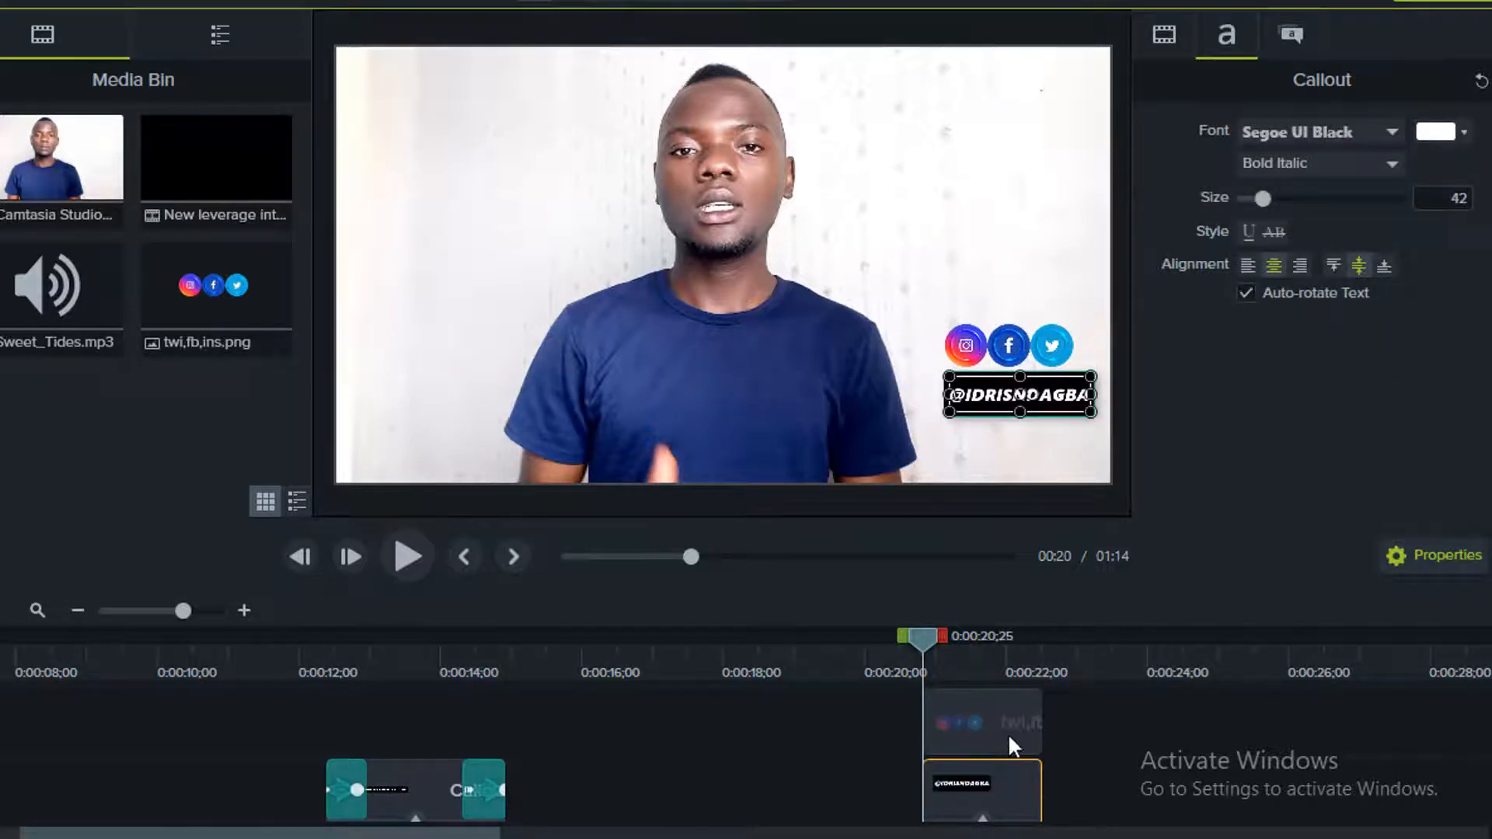
key(Right)
key(Right)
key(Right)
key(Right)
key(Right)
key(Right)
key(Right)
key(Right)
key(Right)
key(Right)
key(Right)
key(Right)
key(Right)
key(Right)
key(Right)
key(Right)
key(Right)
key(Right)
key(Right)
key(Right)
key(Right)
key(Right)
key(Right)
key(Right)
key(Right)
key(Right)
key(Right)
key(Right)
key(Right)
key(Right)
key(Right)
key(Right)
key(Right)
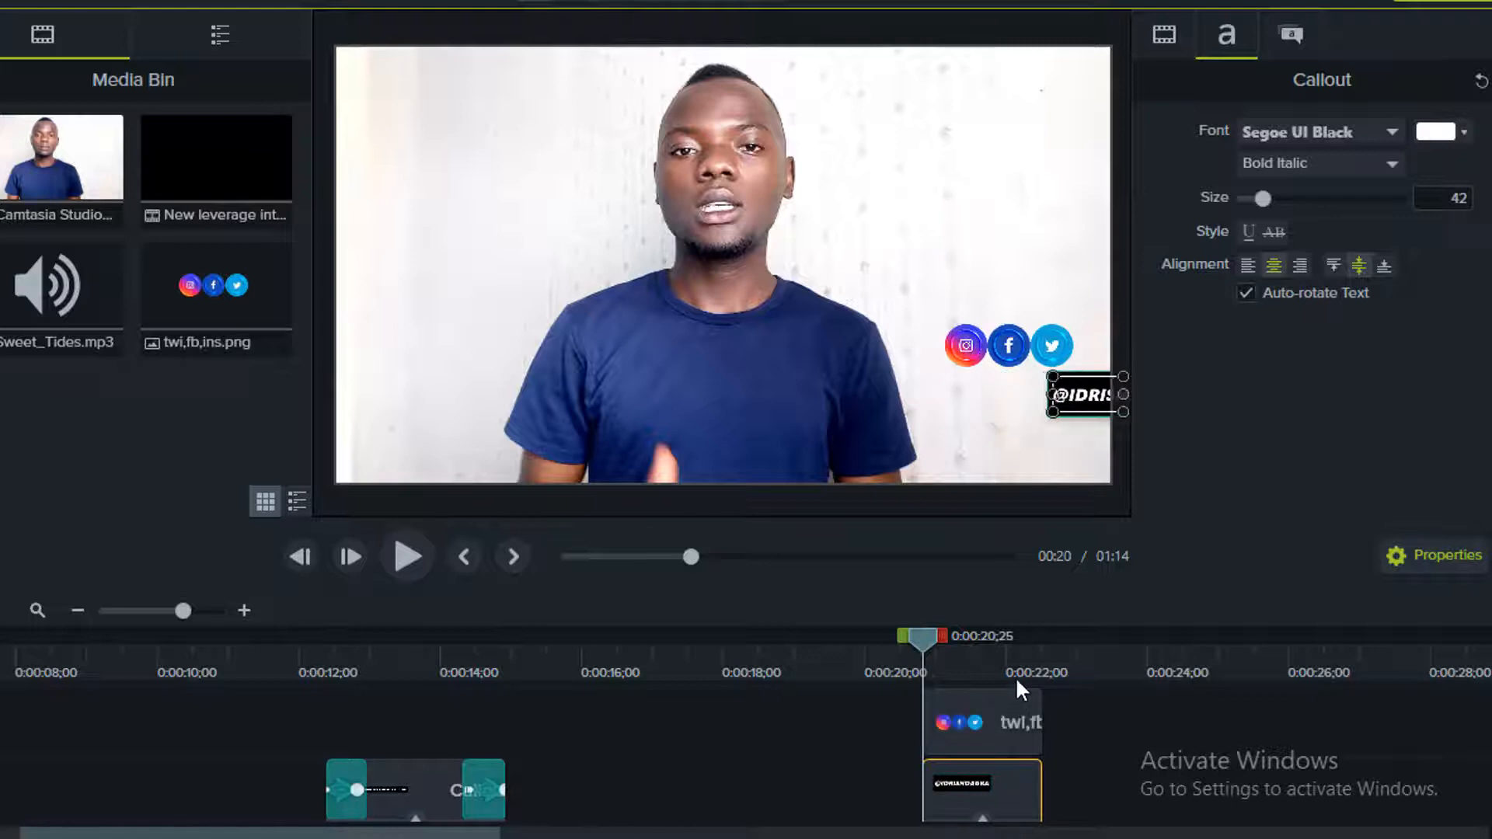
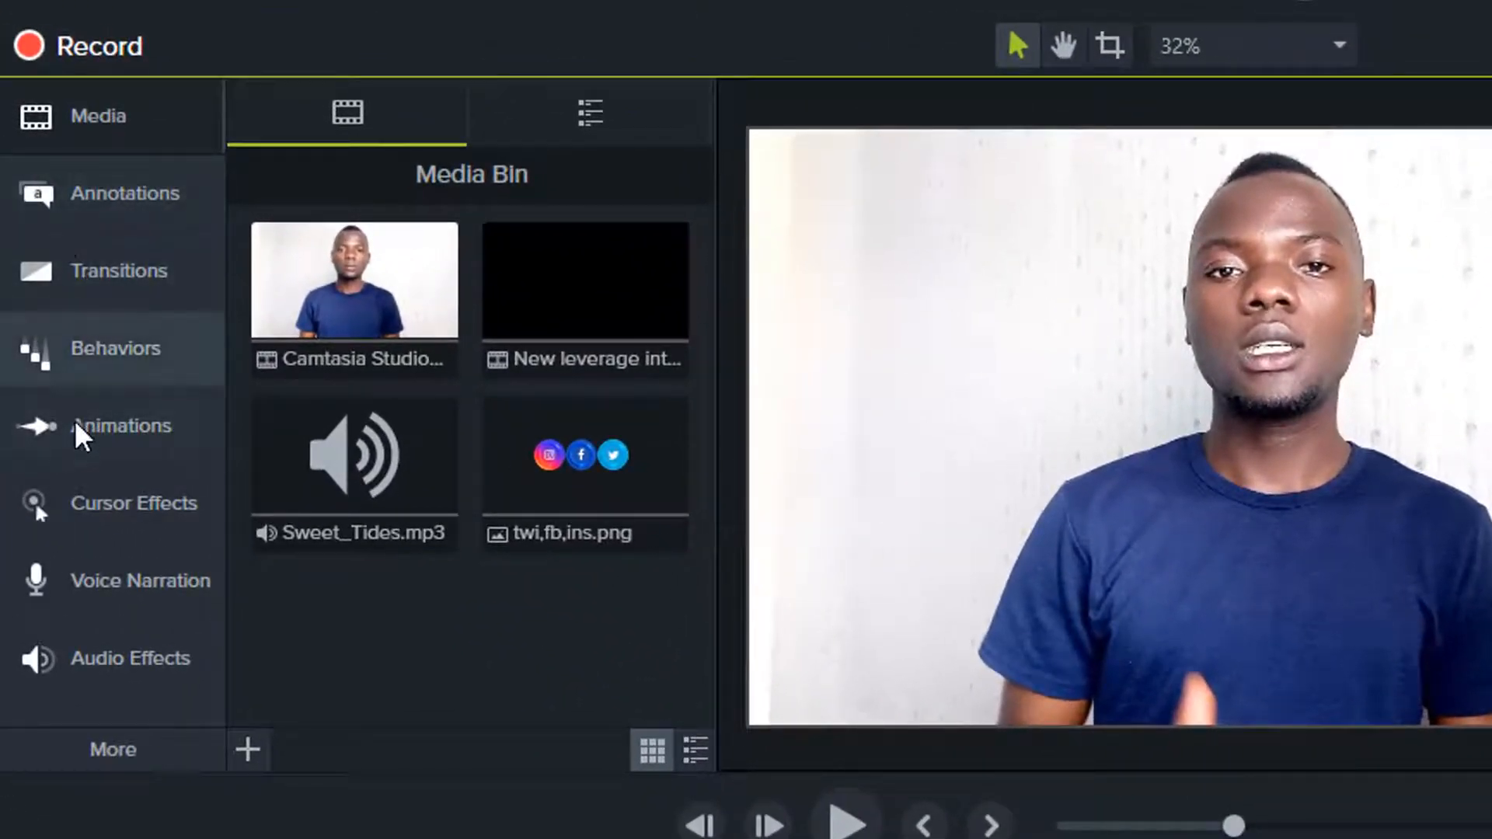
Step: Add an animation to the handle callout ending at 0:00:21;25 and bring the callout back beneath the social icons
click(80, 427)
drag(2, 87, 847, 774)
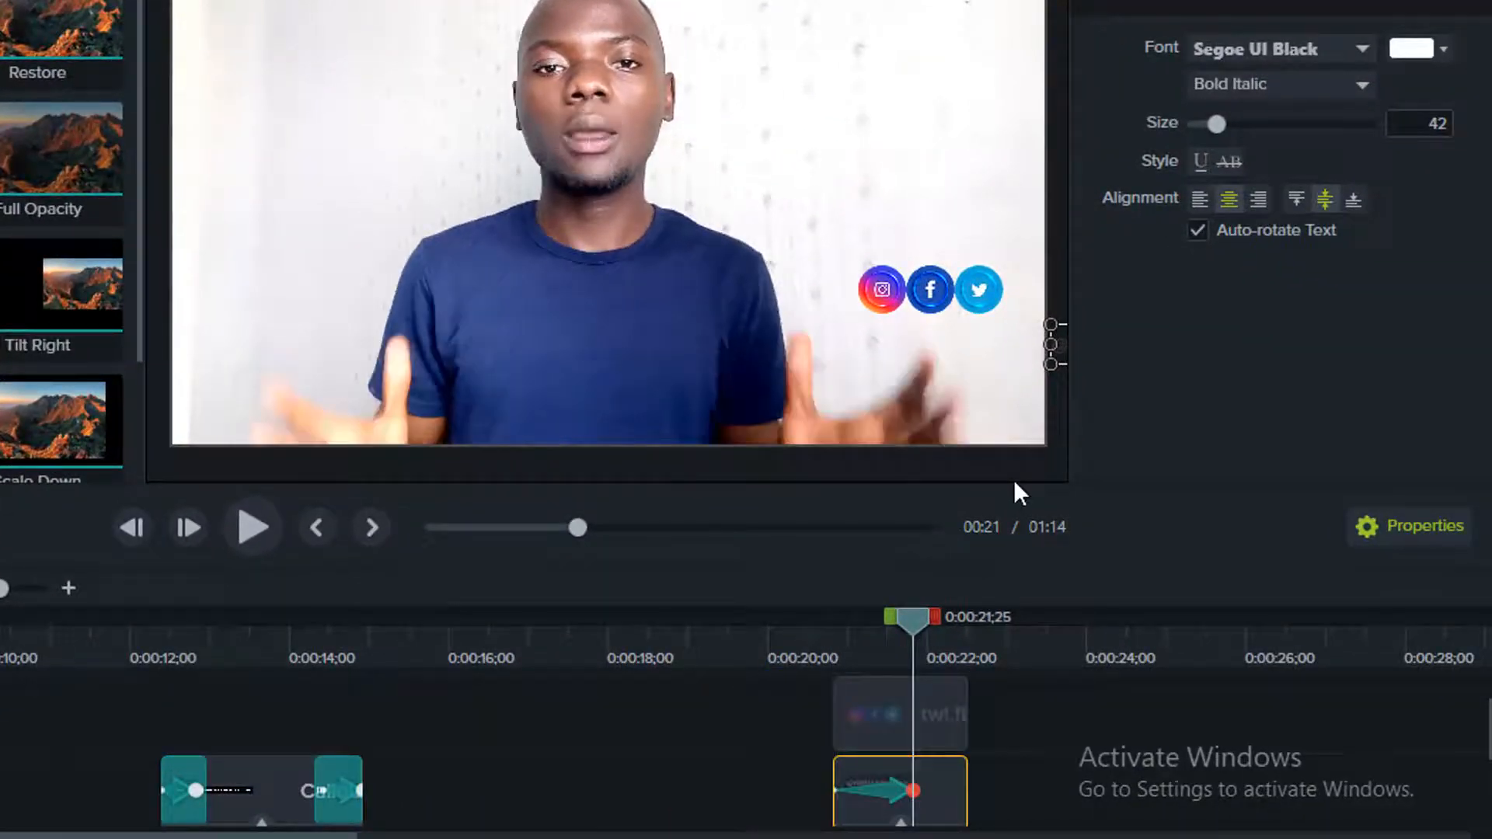
drag(1059, 344, 874, 344)
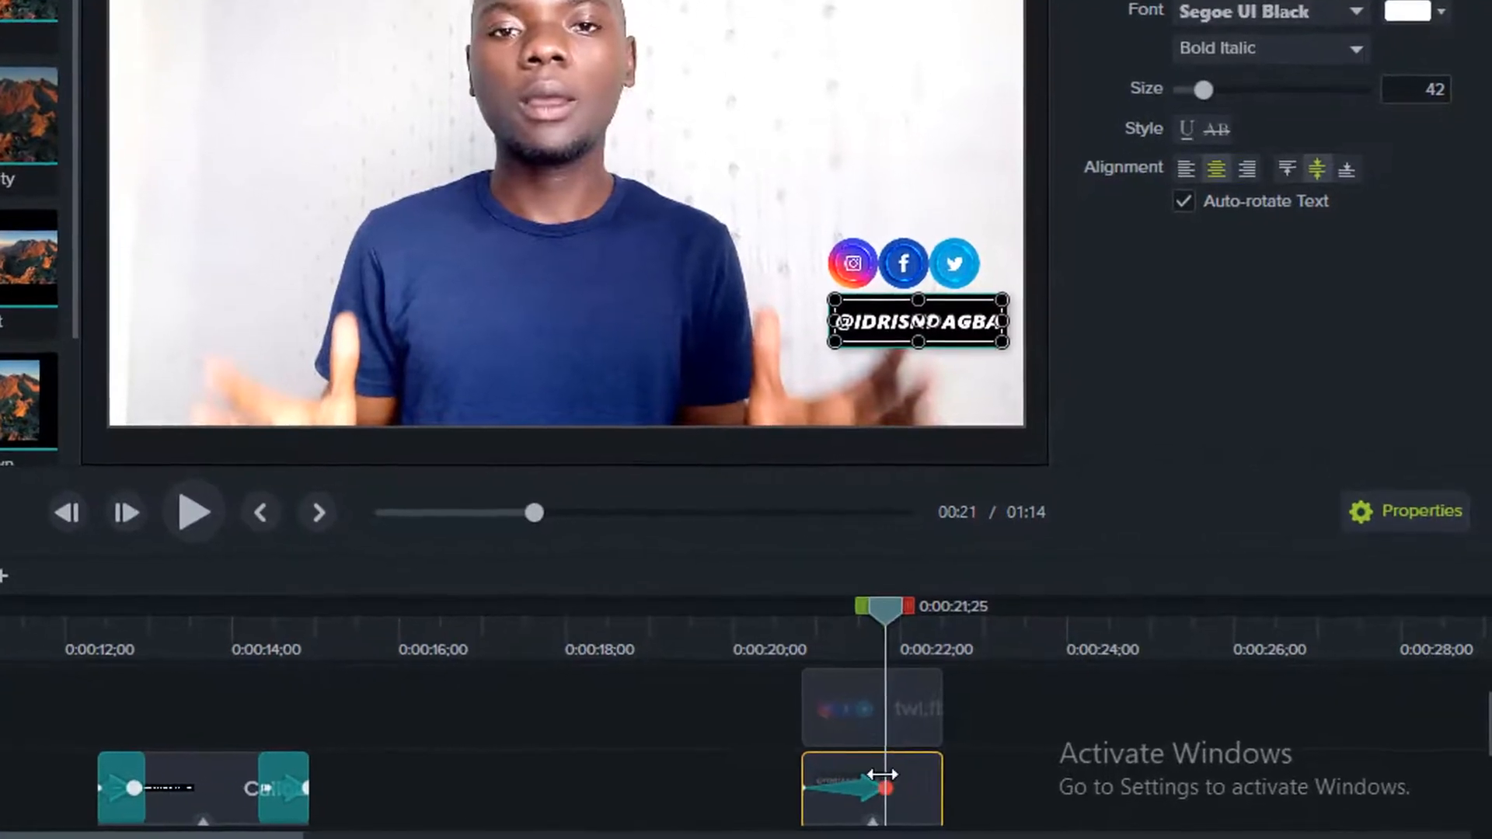
Step: Shorten the callout's slide-in animation to about a quarter second at the clip's start and play it back
click(875, 804)
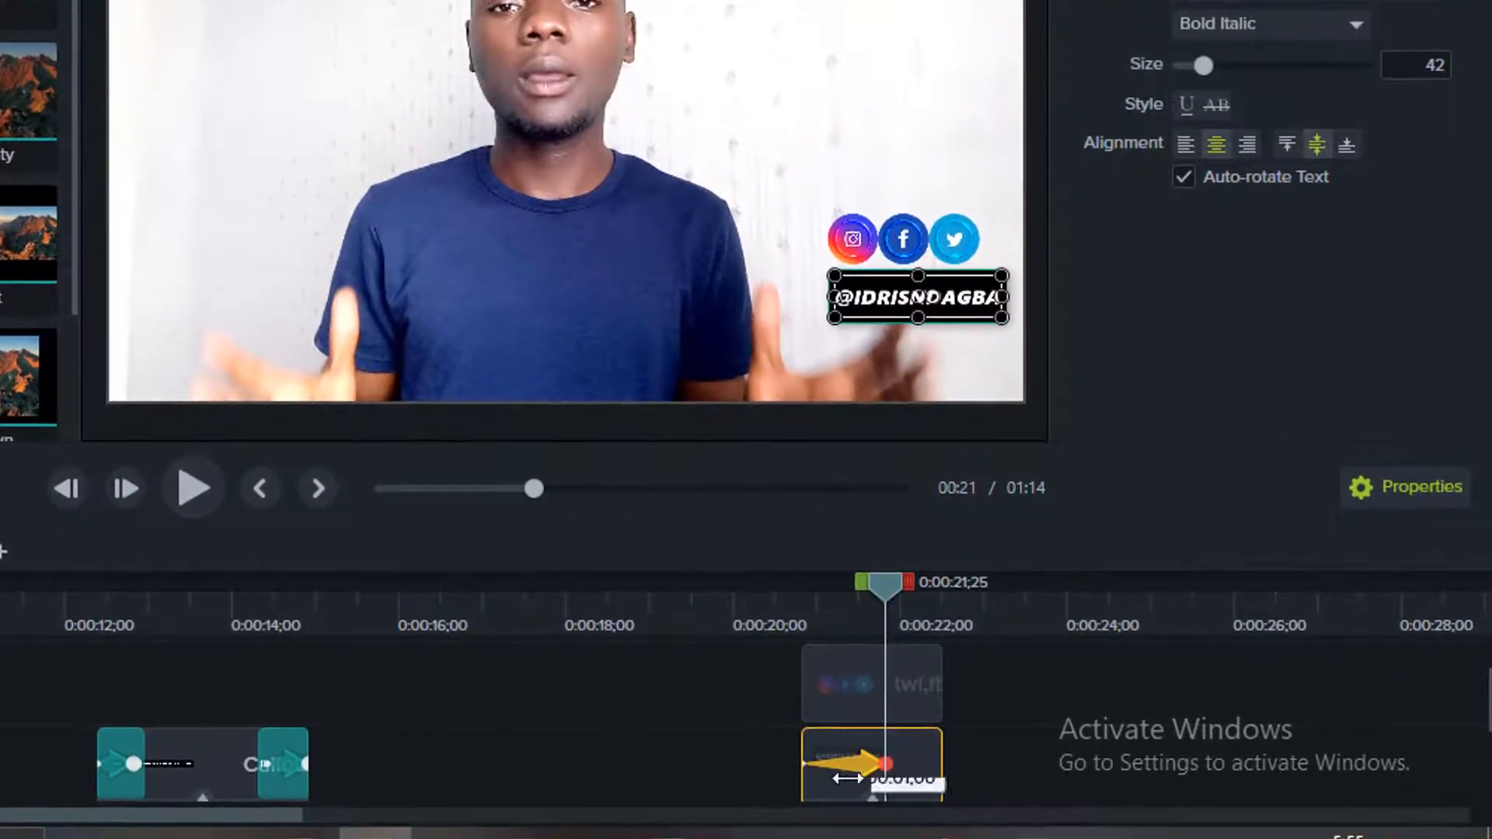
drag(847, 778, 812, 777)
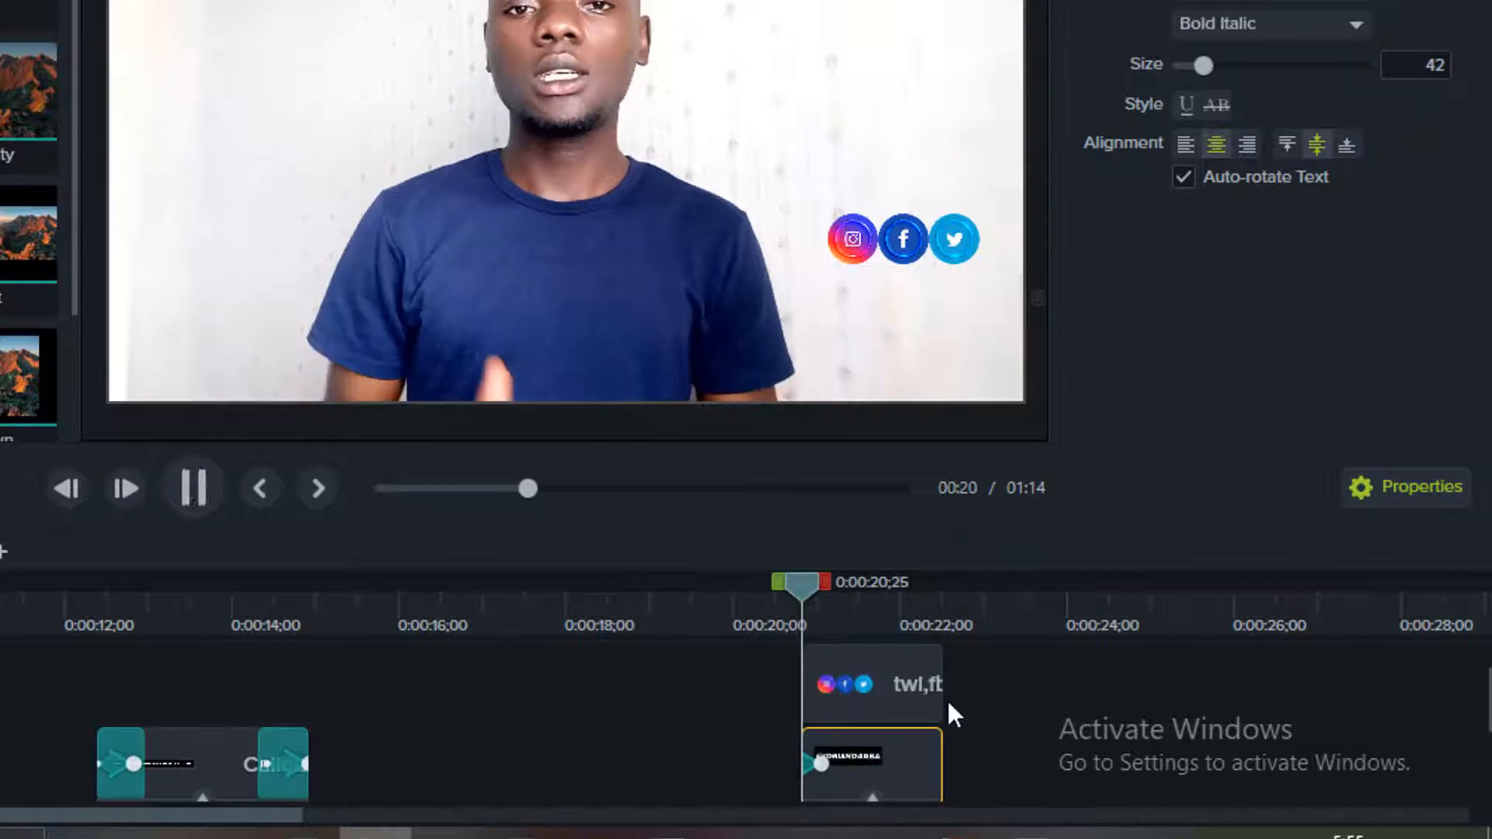
key(space)
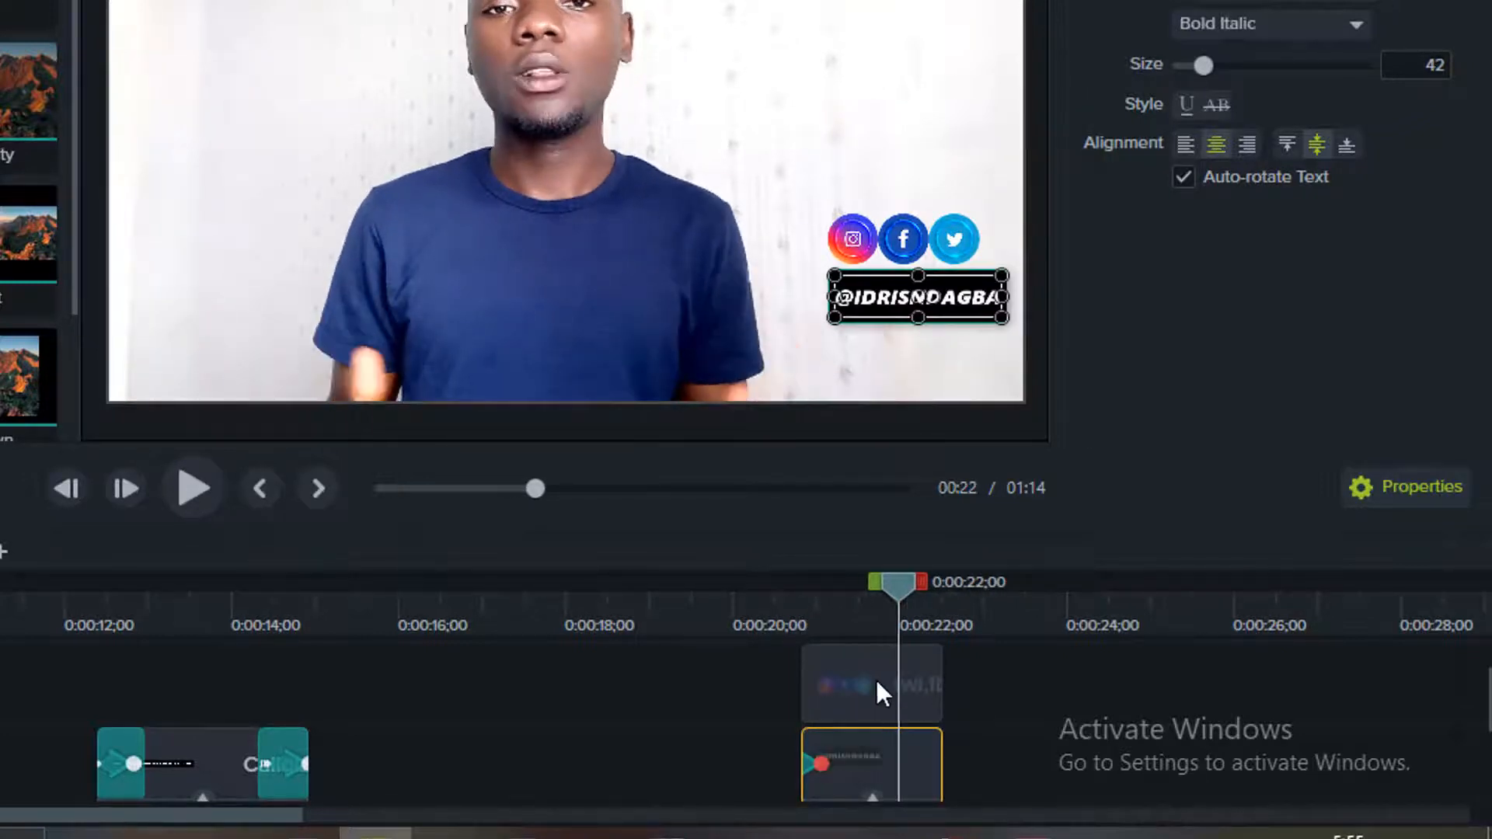
Step: Add a Fade transition to the start and end of the social icons clip and play the section back
click(877, 684)
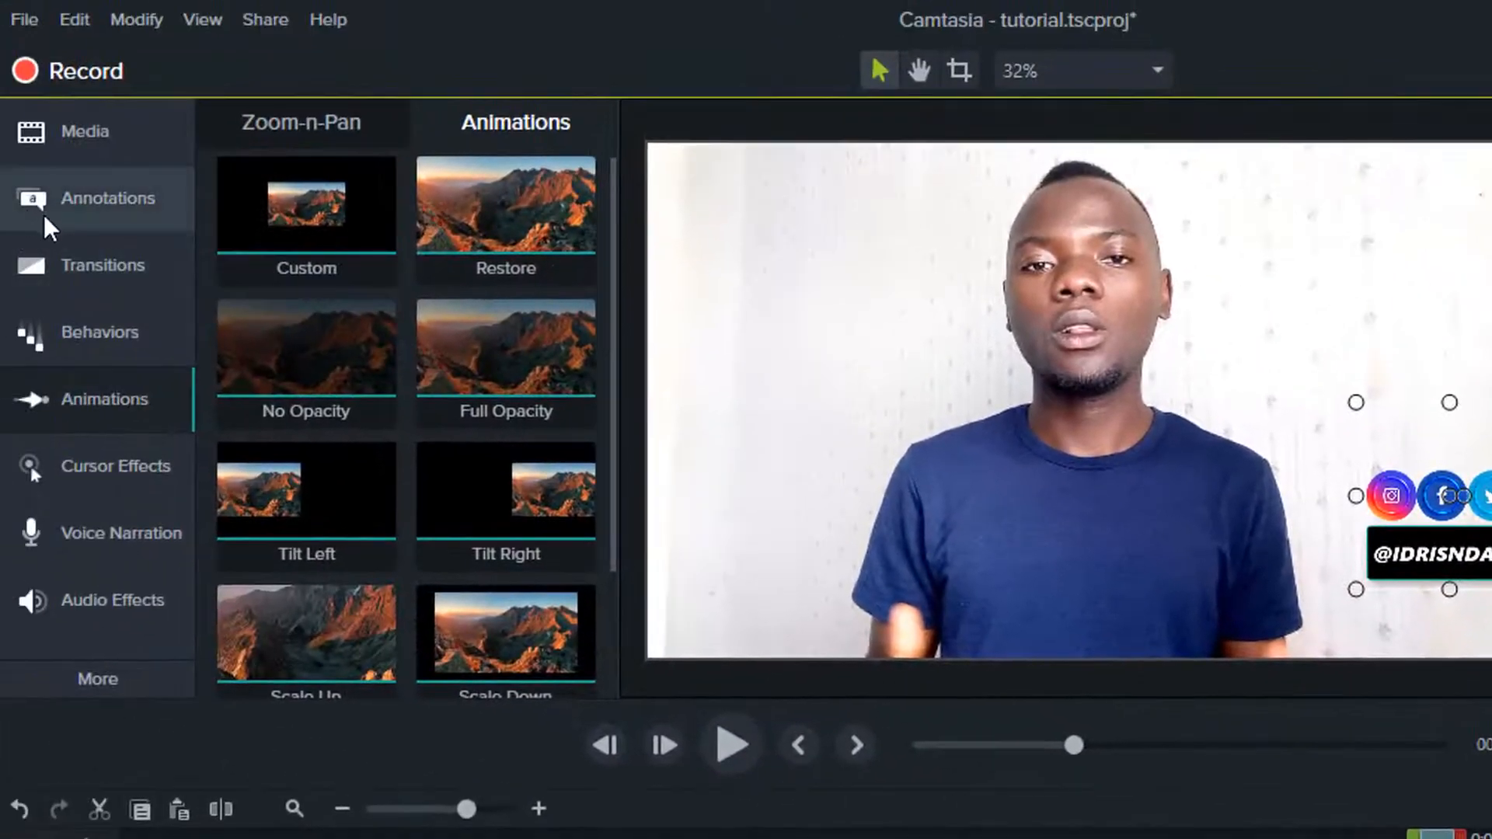
click(73, 258)
drag(310, 249, 1438, 838)
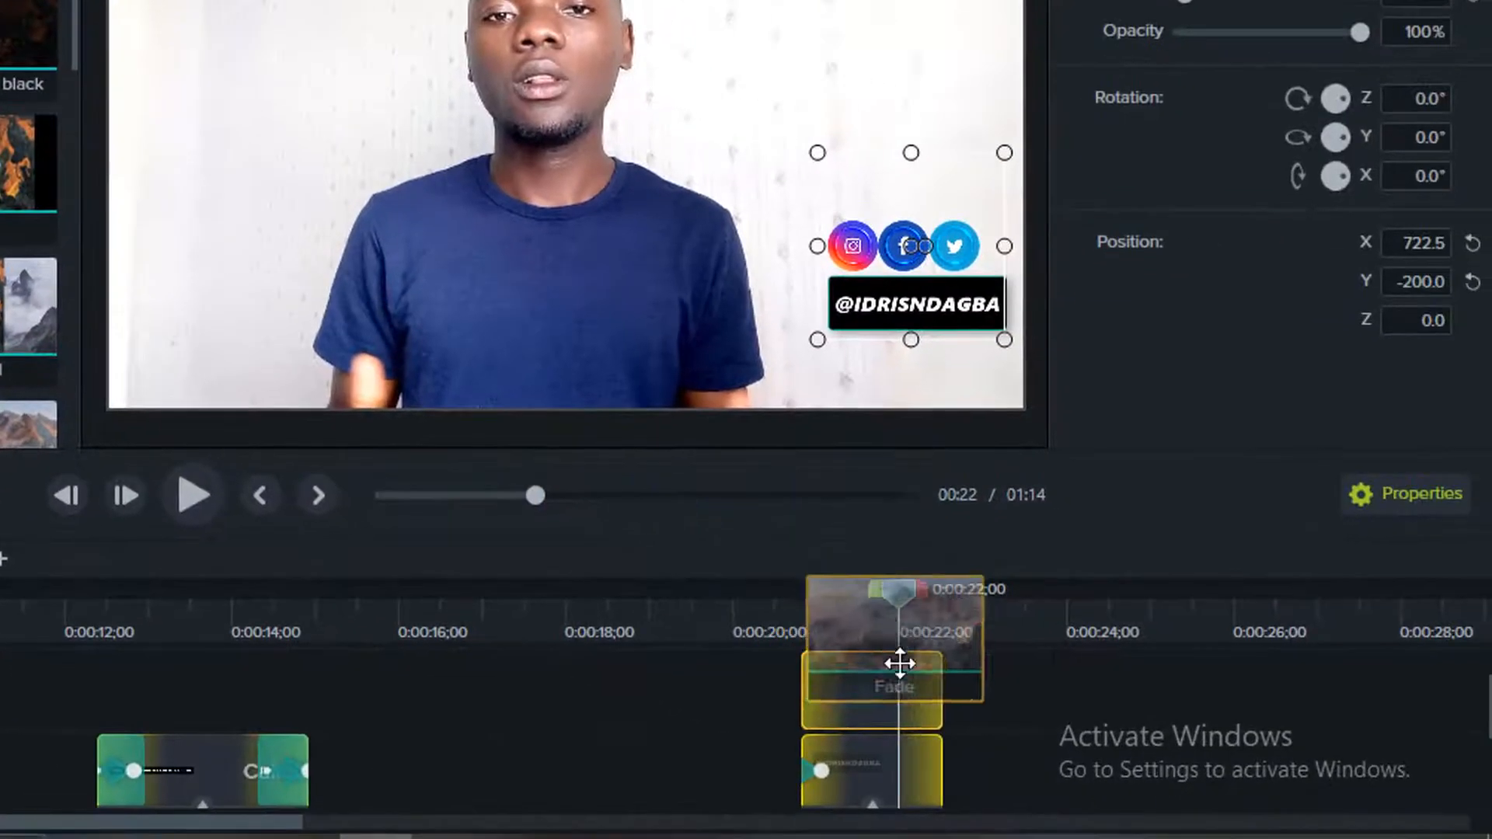
drag(900, 662, 814, 683)
drag(891, 682, 936, 708)
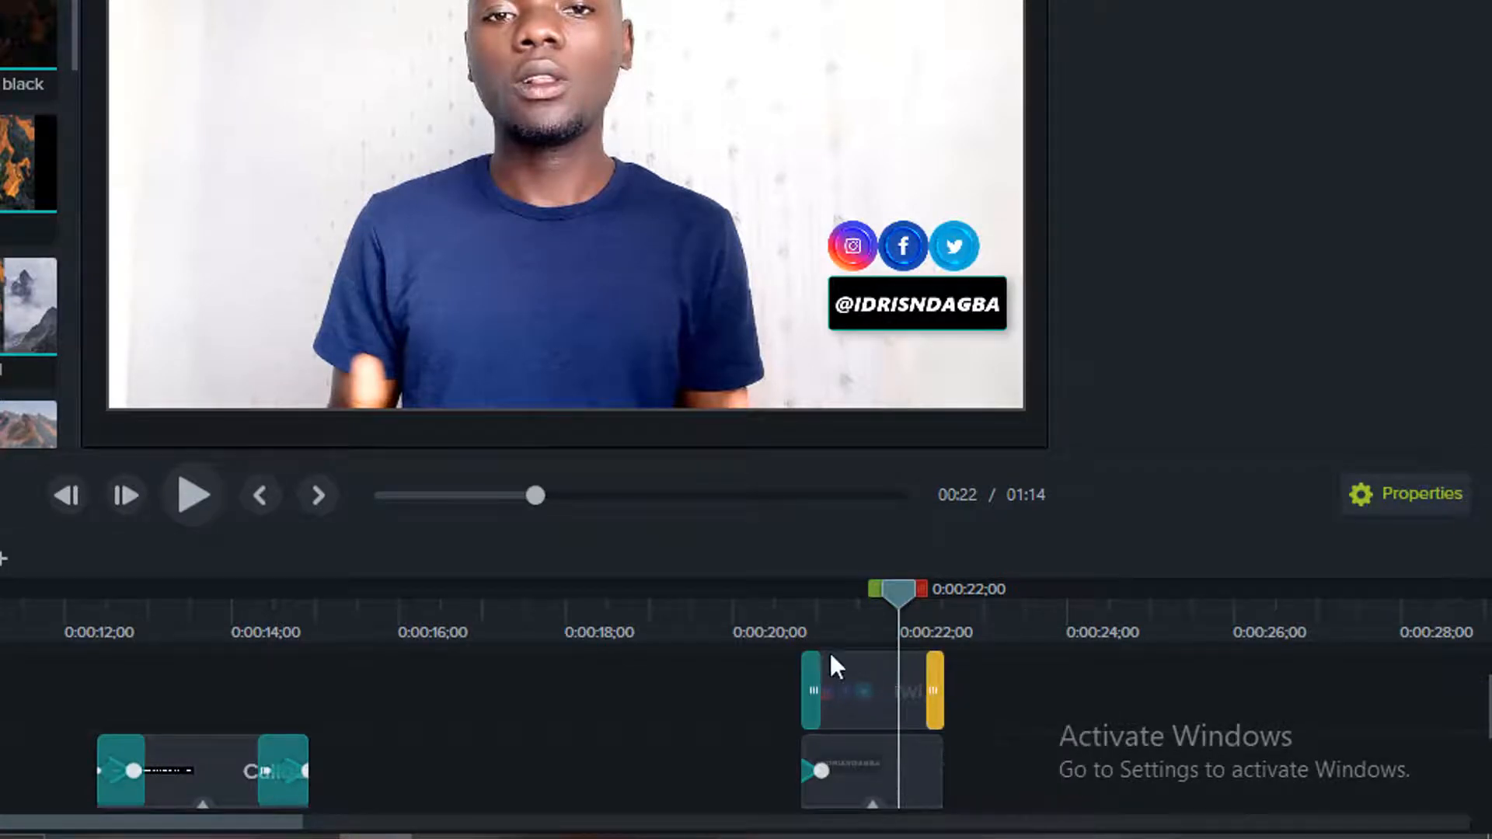
click(793, 644)
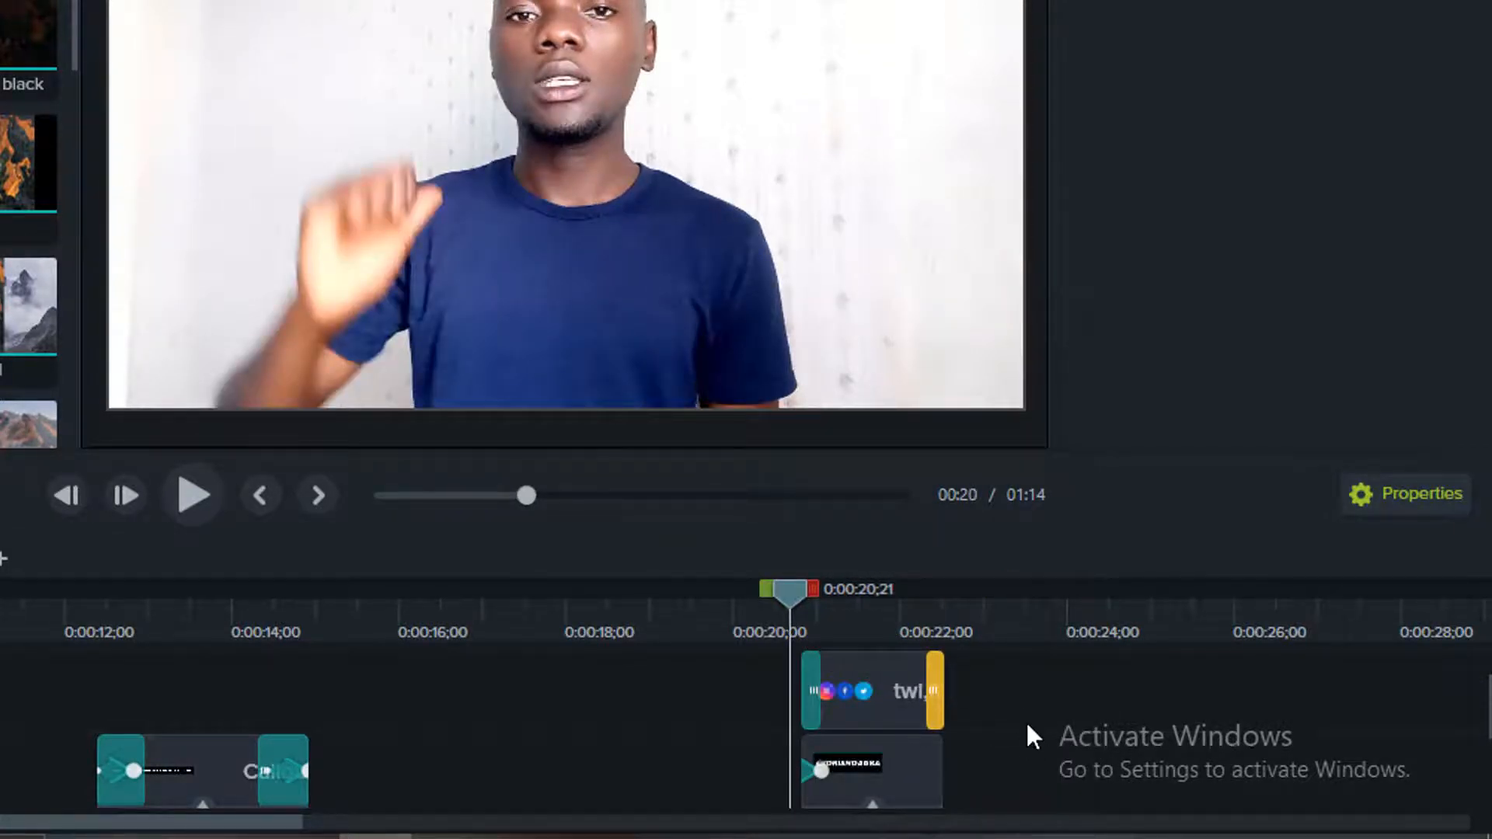
key(space)
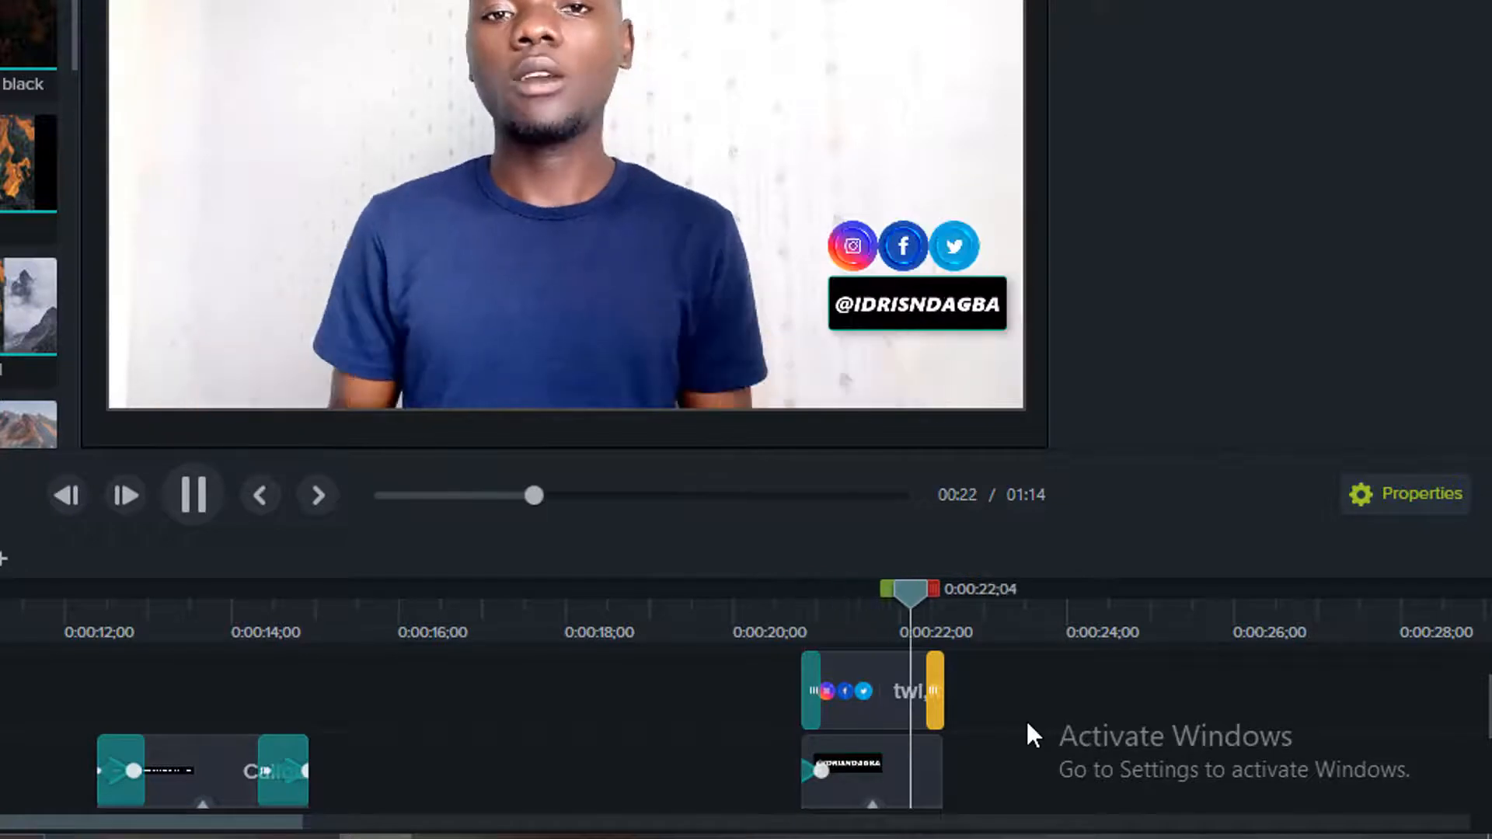
key(space)
click(1025, 722)
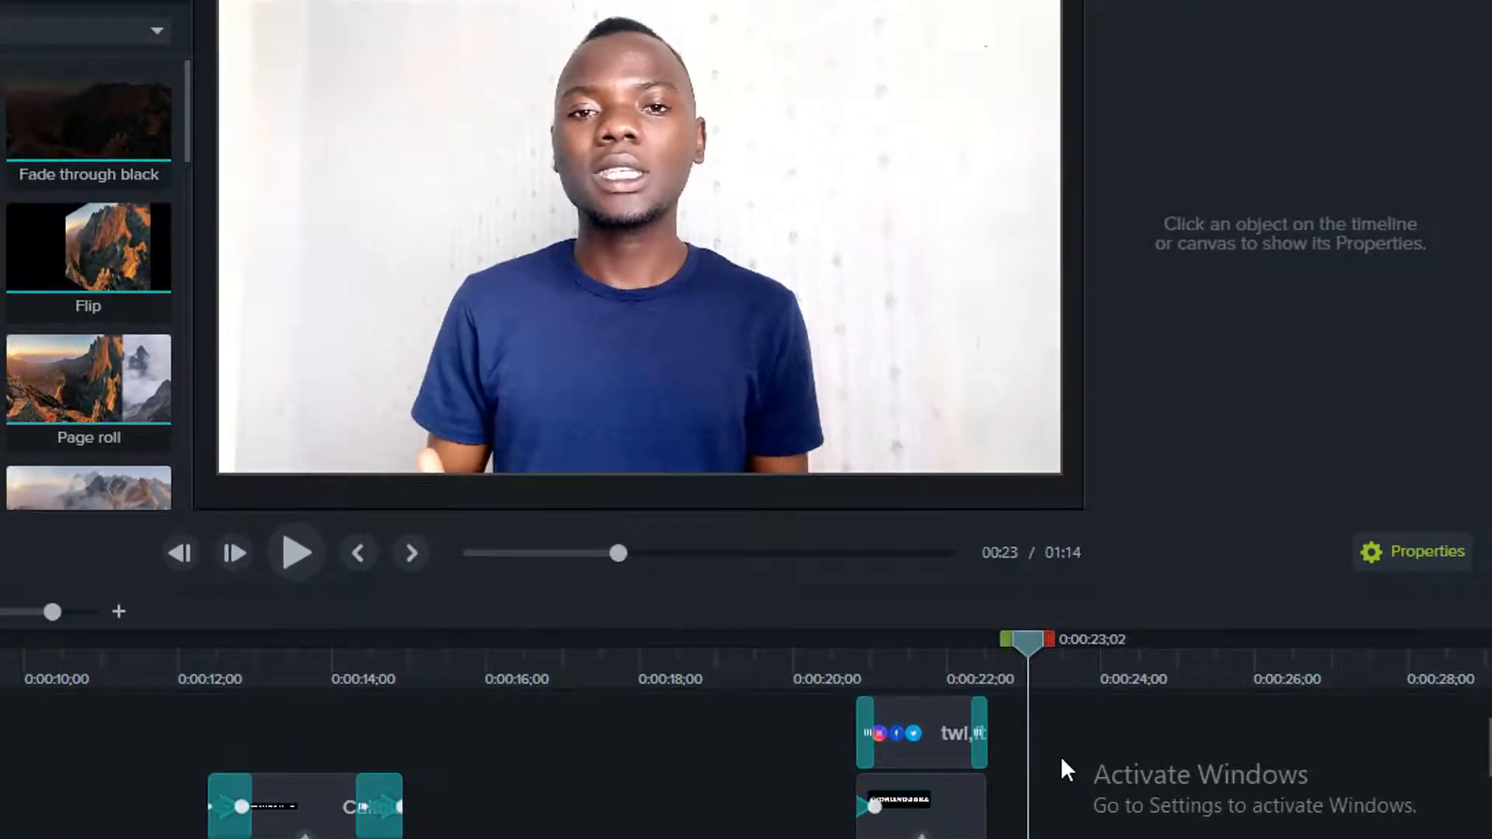
Step: Move the last talking-head clip to start at about 0:00:43, opening a gap, and place the playhead at 0:00:30;18
scroll(1060, 755, down, 3)
scroll(999, 740, up, 4)
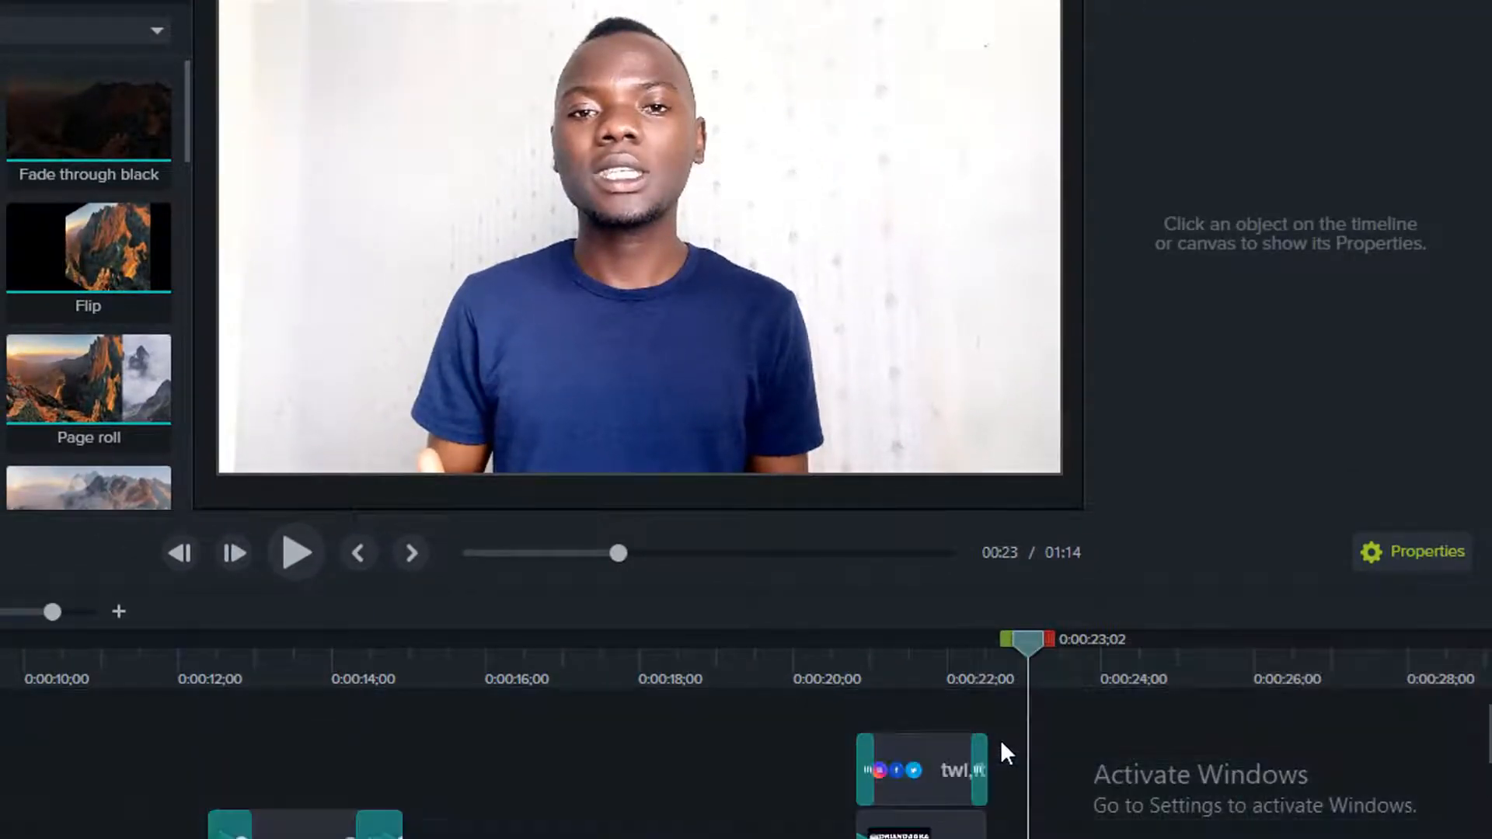
click(976, 750)
scroll(677, 760, down, 3)
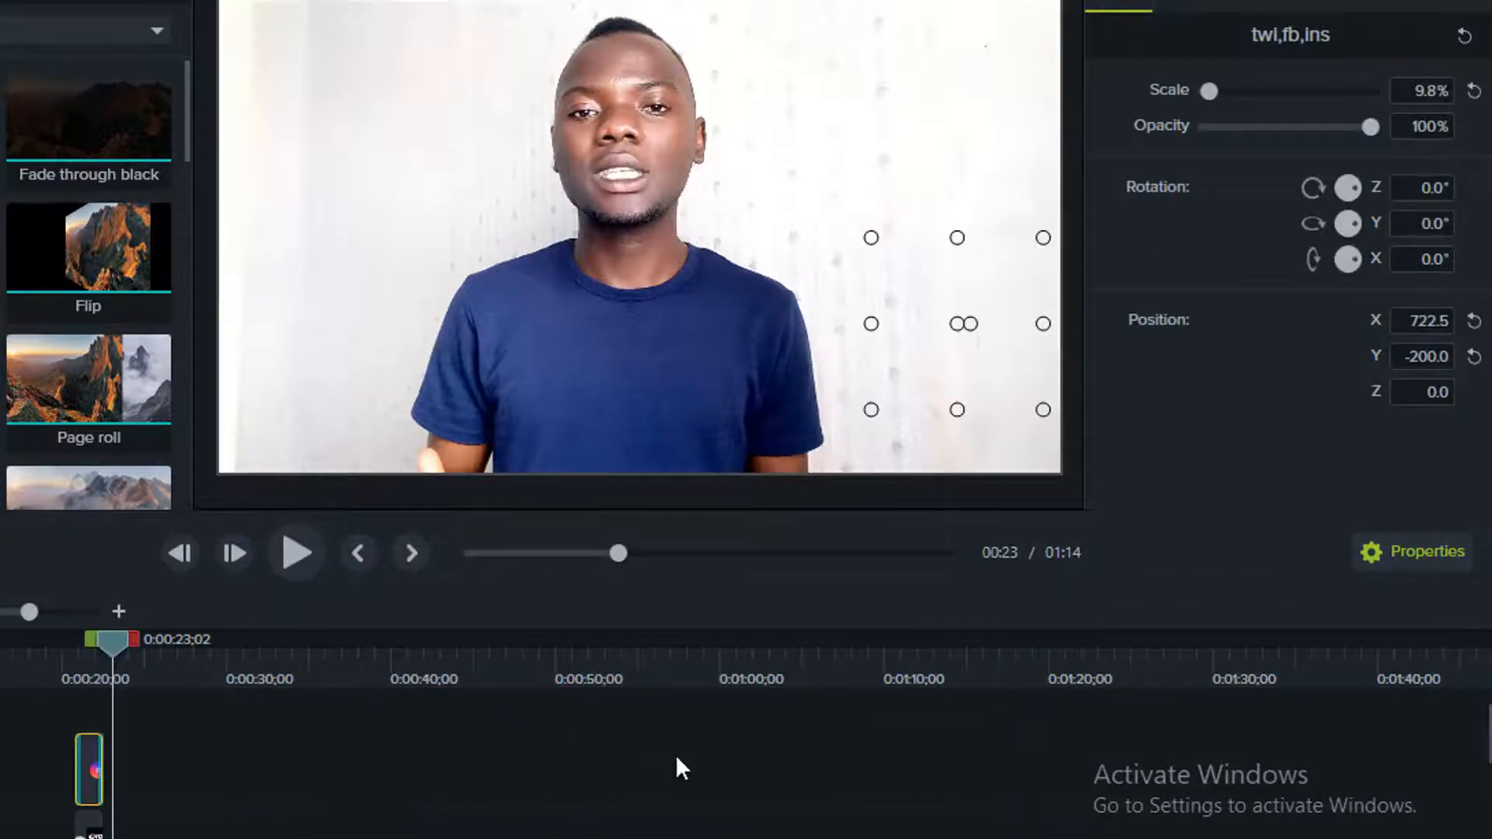
scroll(538, 748, down, 2)
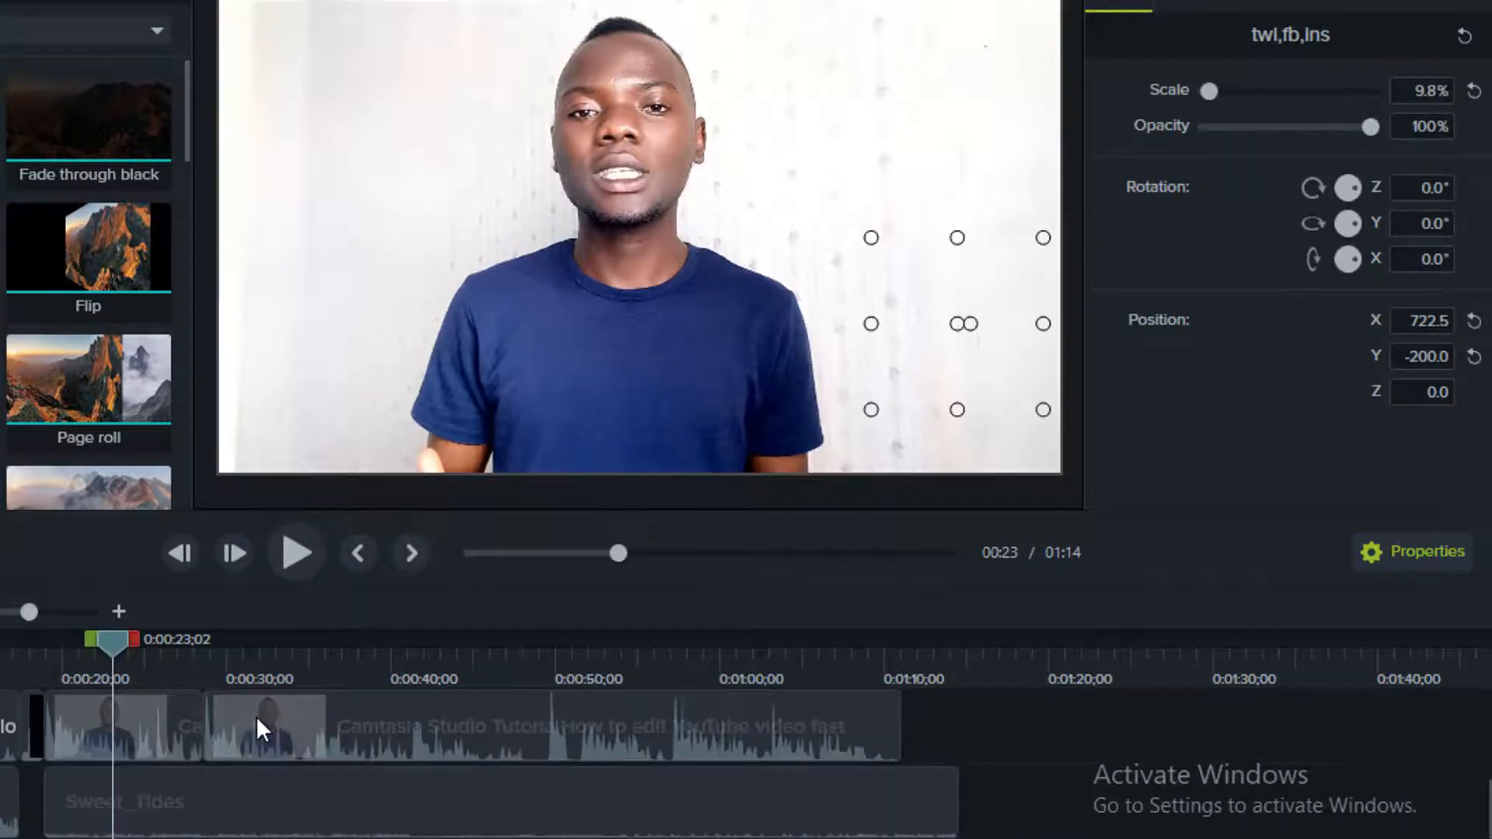
click(292, 735)
drag(302, 730, 578, 742)
click(236, 670)
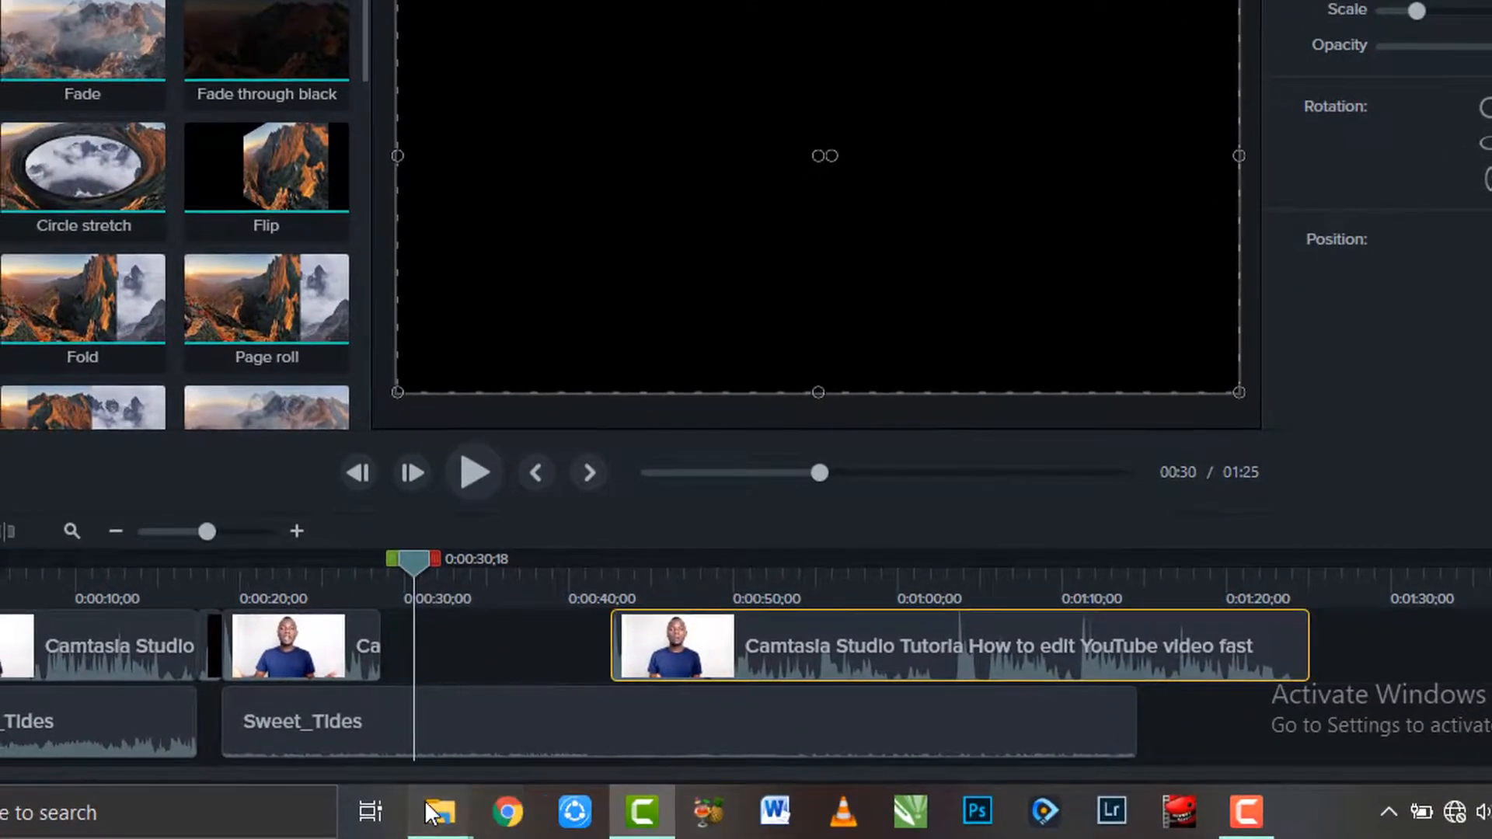
Step: Add the "how to upload on phone" video from the SHAREit video folder at about 0:00:30 and shift the last talking-head clip to about 0:01:05
mouse_move(404, 820)
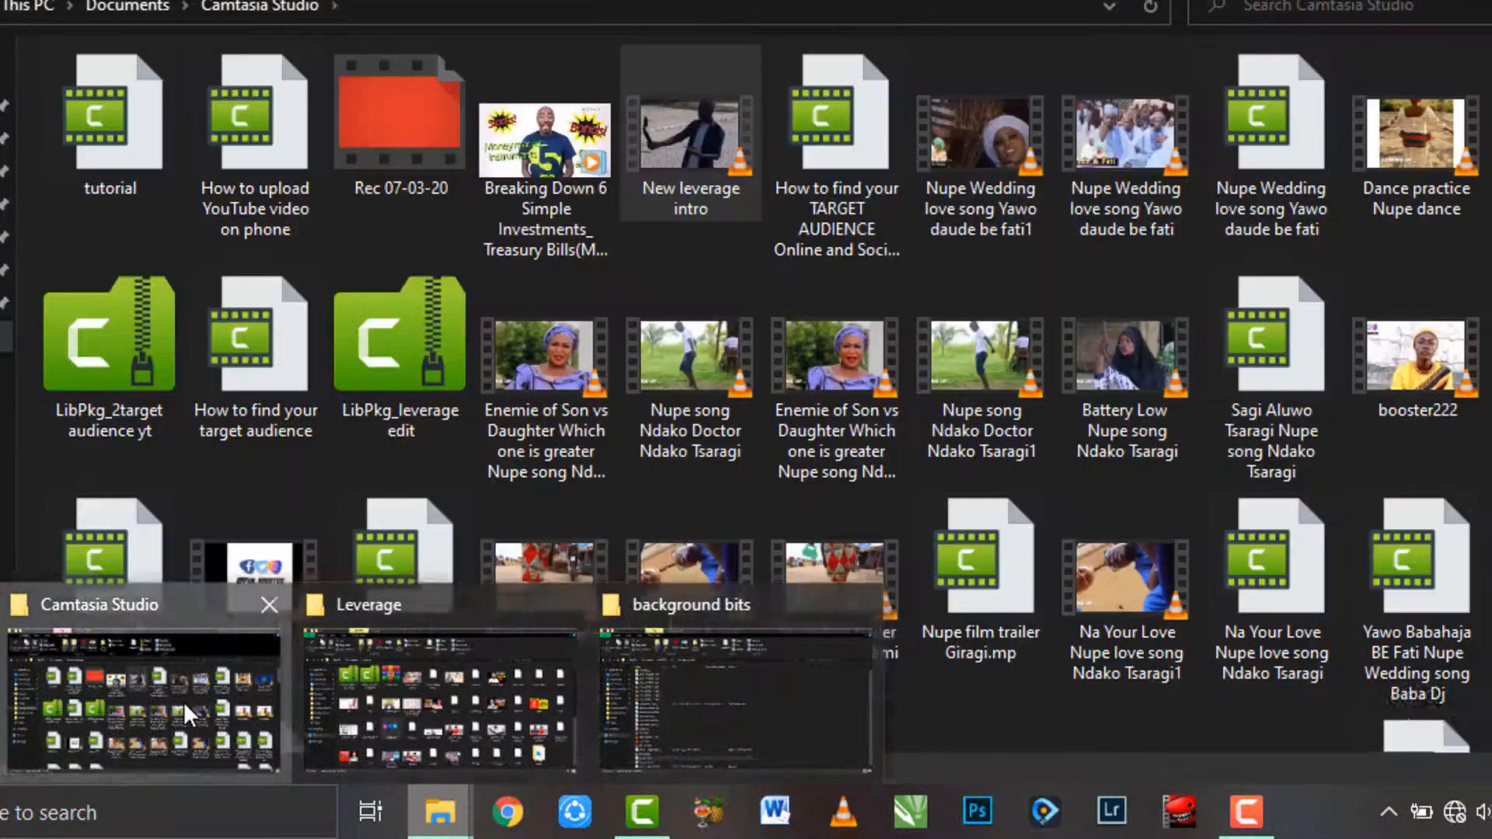
click(183, 702)
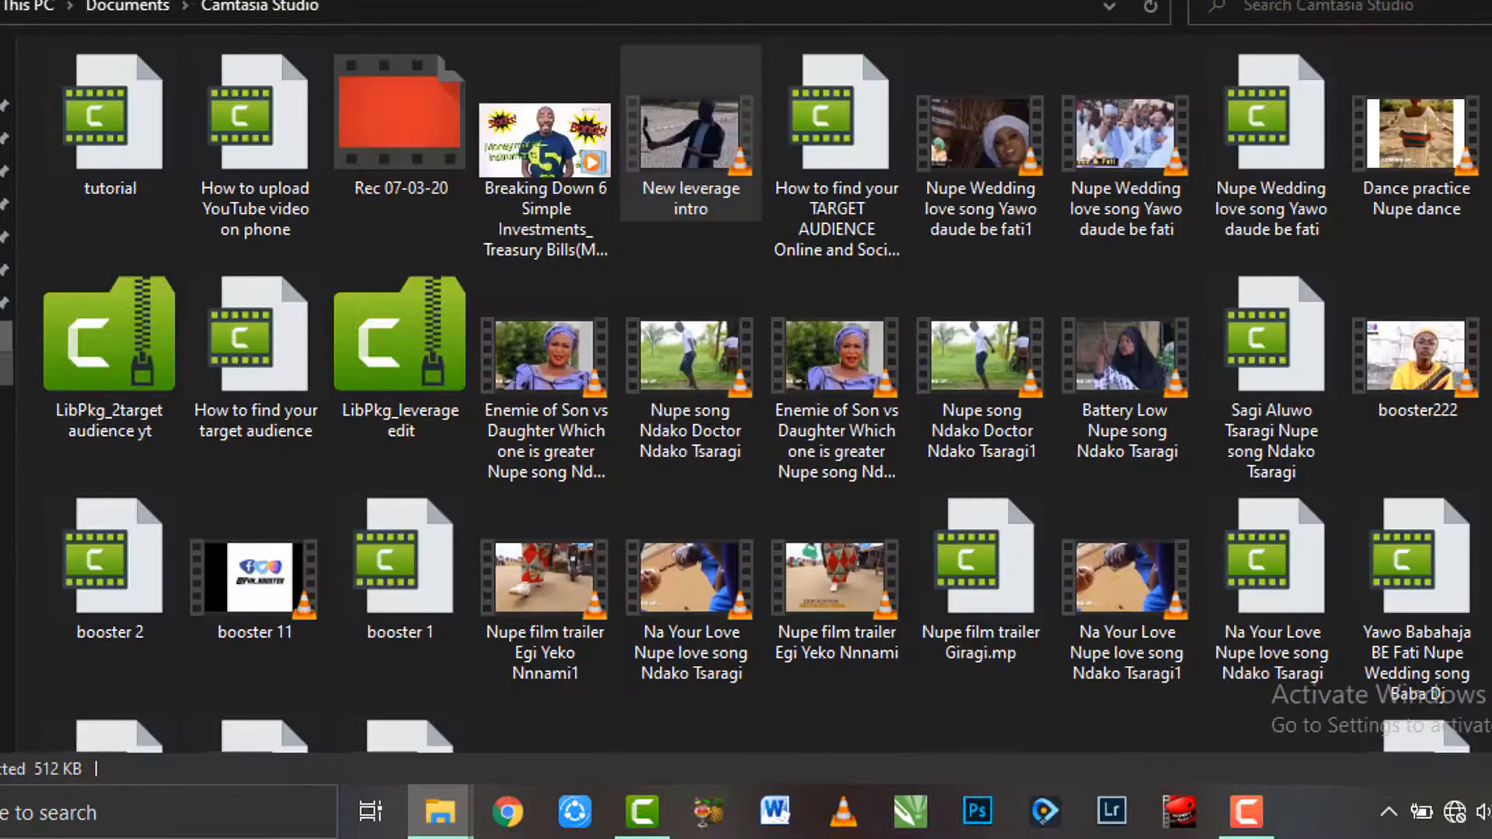
click(4, 402)
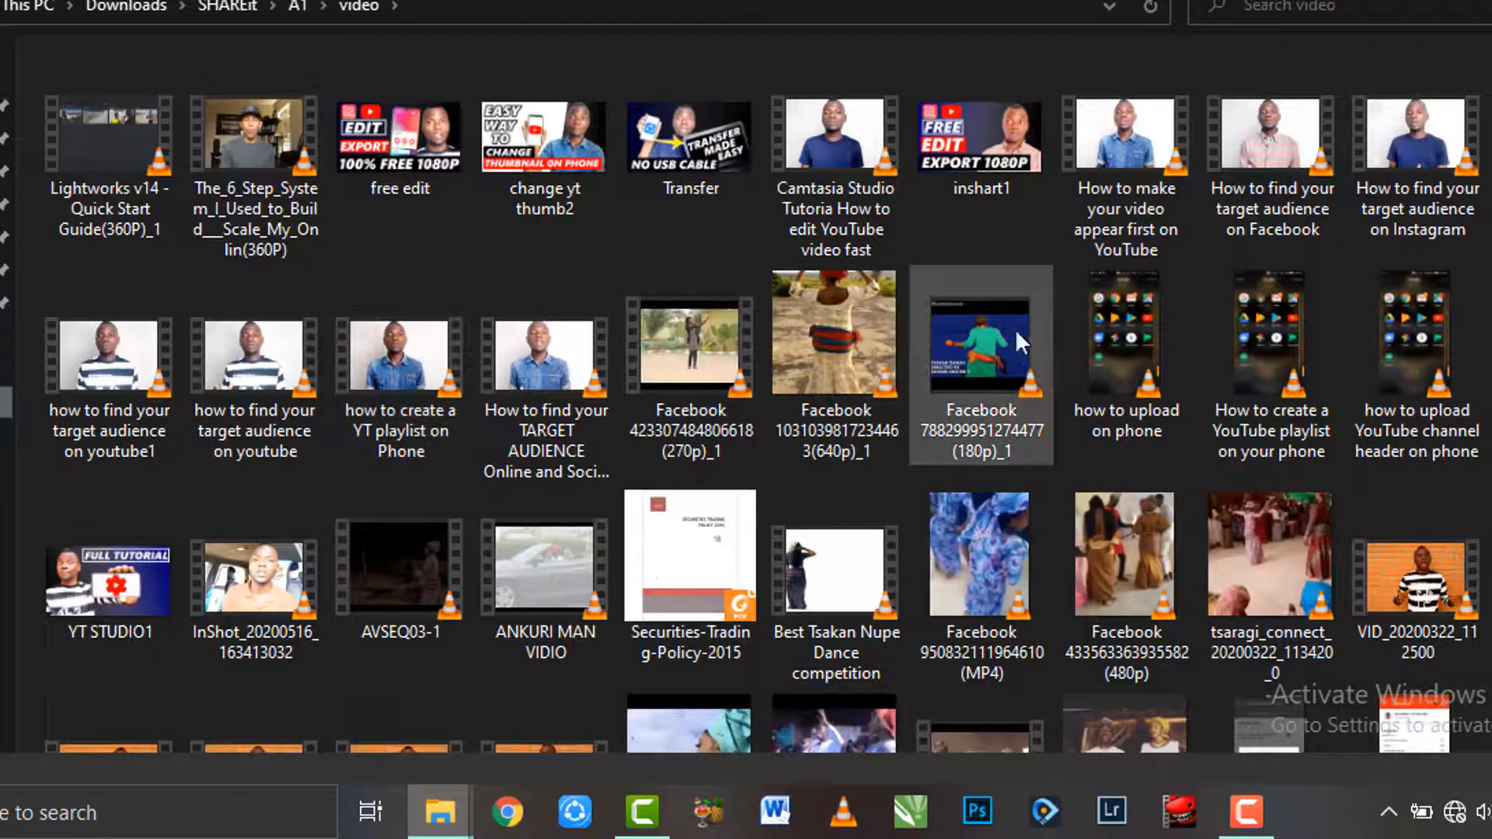
drag(1122, 328, 579, 669)
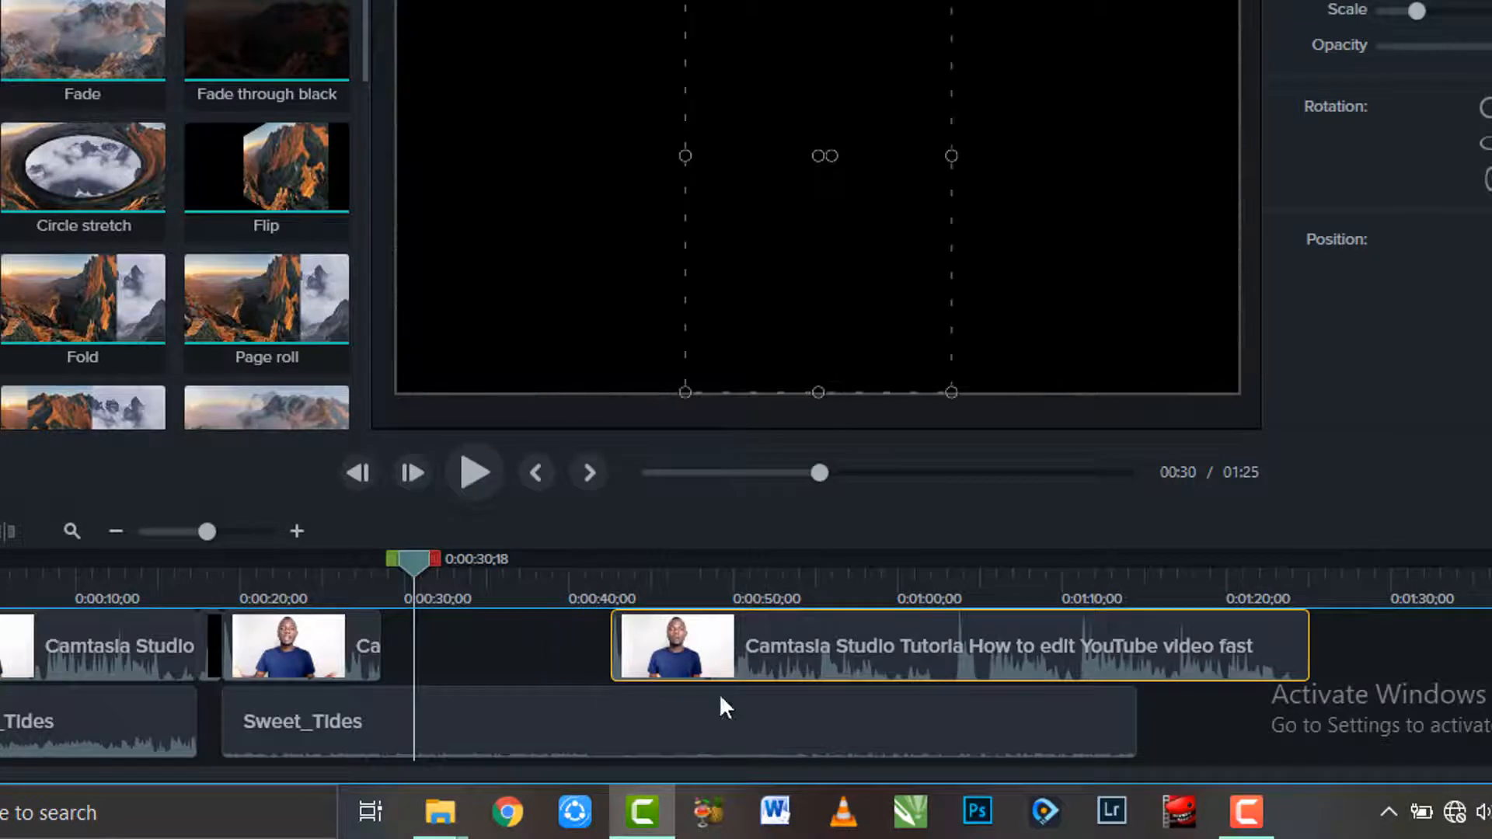
drag(866, 678, 1128, 748)
mouse_move(742, 653)
mouse_down()
mouse_move(650, 690)
mouse_move(594, 665)
mouse_move(628, 622)
mouse_move(753, 642)
mouse_up()
Step: Cut off the "how to upload on phone" footage before 0:00:42;25 and move the rest to start at about 0:00:28
click(614, 594)
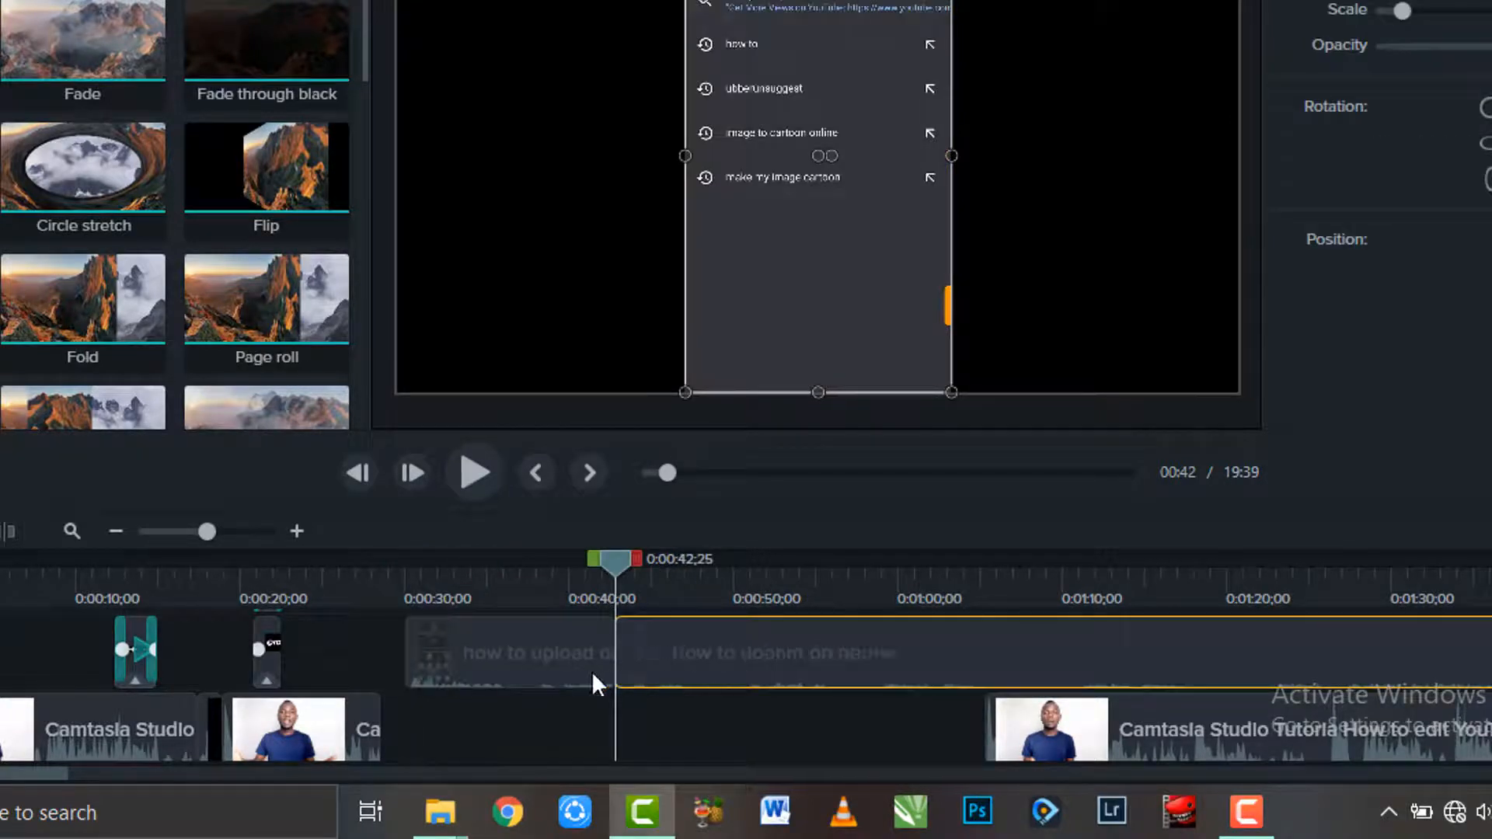
click(558, 655)
key(Delete)
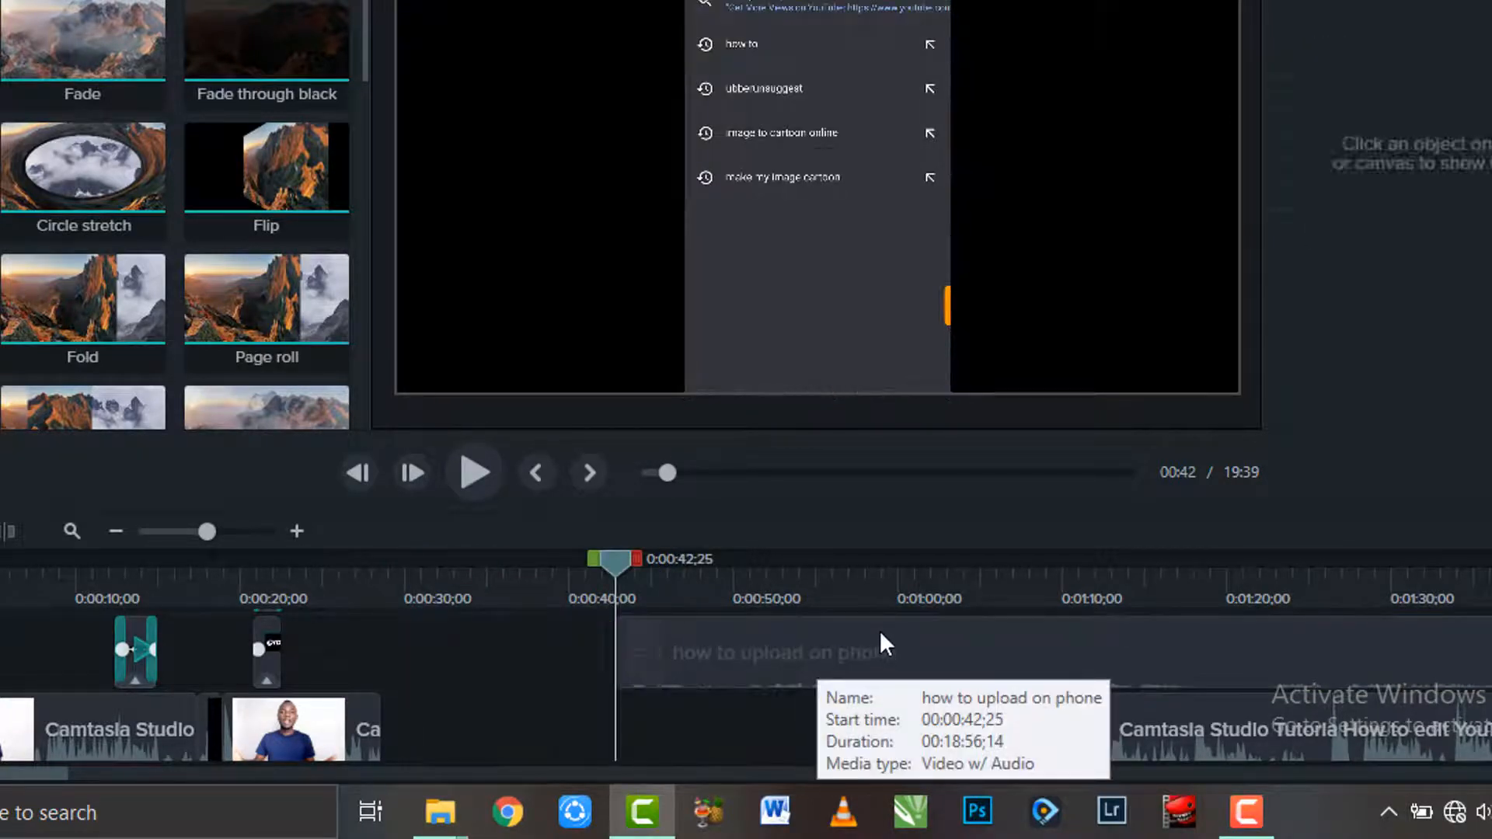
click(734, 670)
drag(734, 667, 494, 653)
Step: Split the "how to upload on phone" clip at 0:00:55;17 and delete the part before the split
click(824, 579)
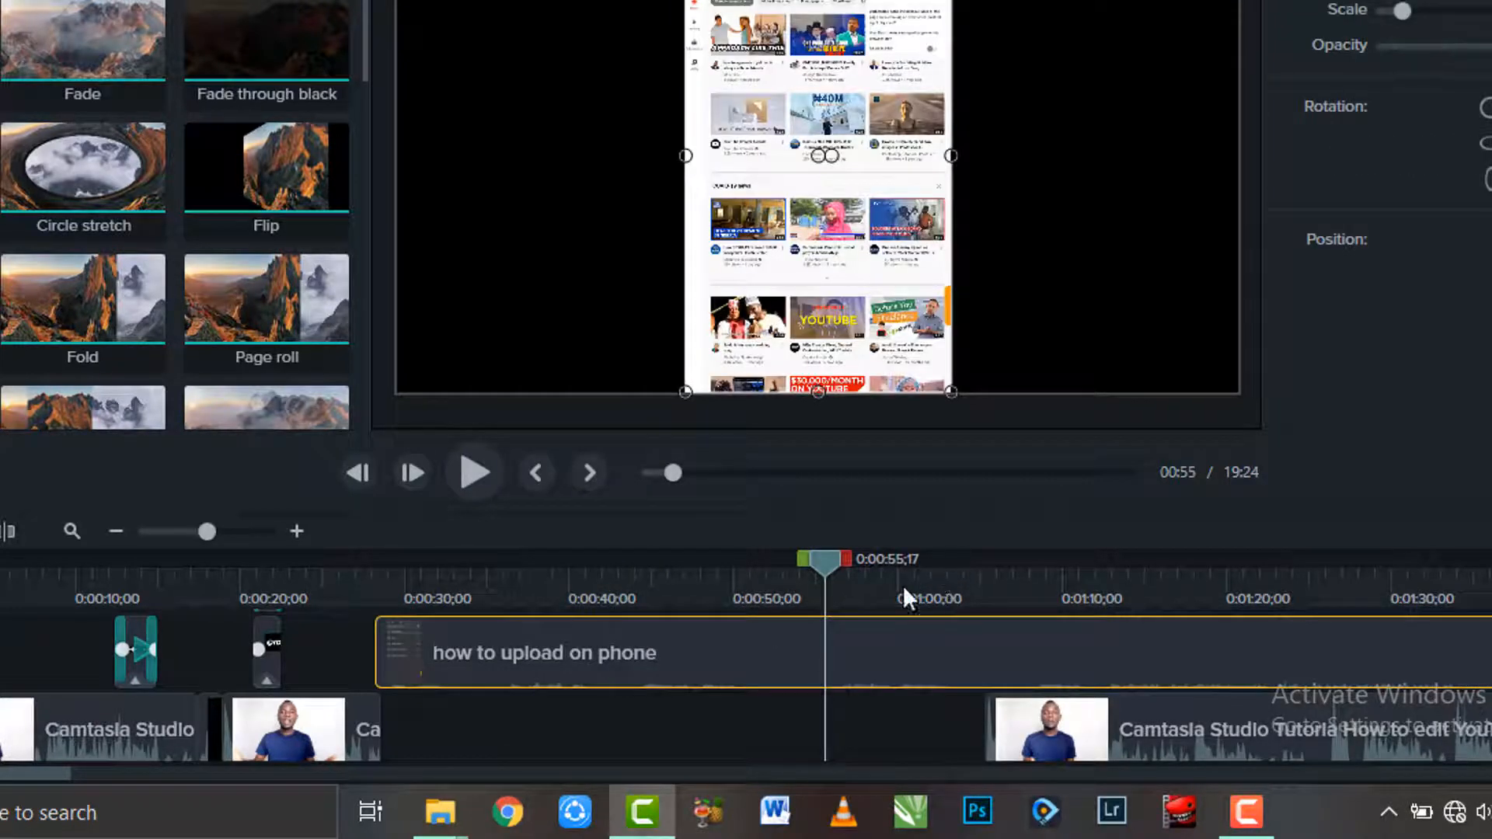
mouse_move(728, 663)
key(s)
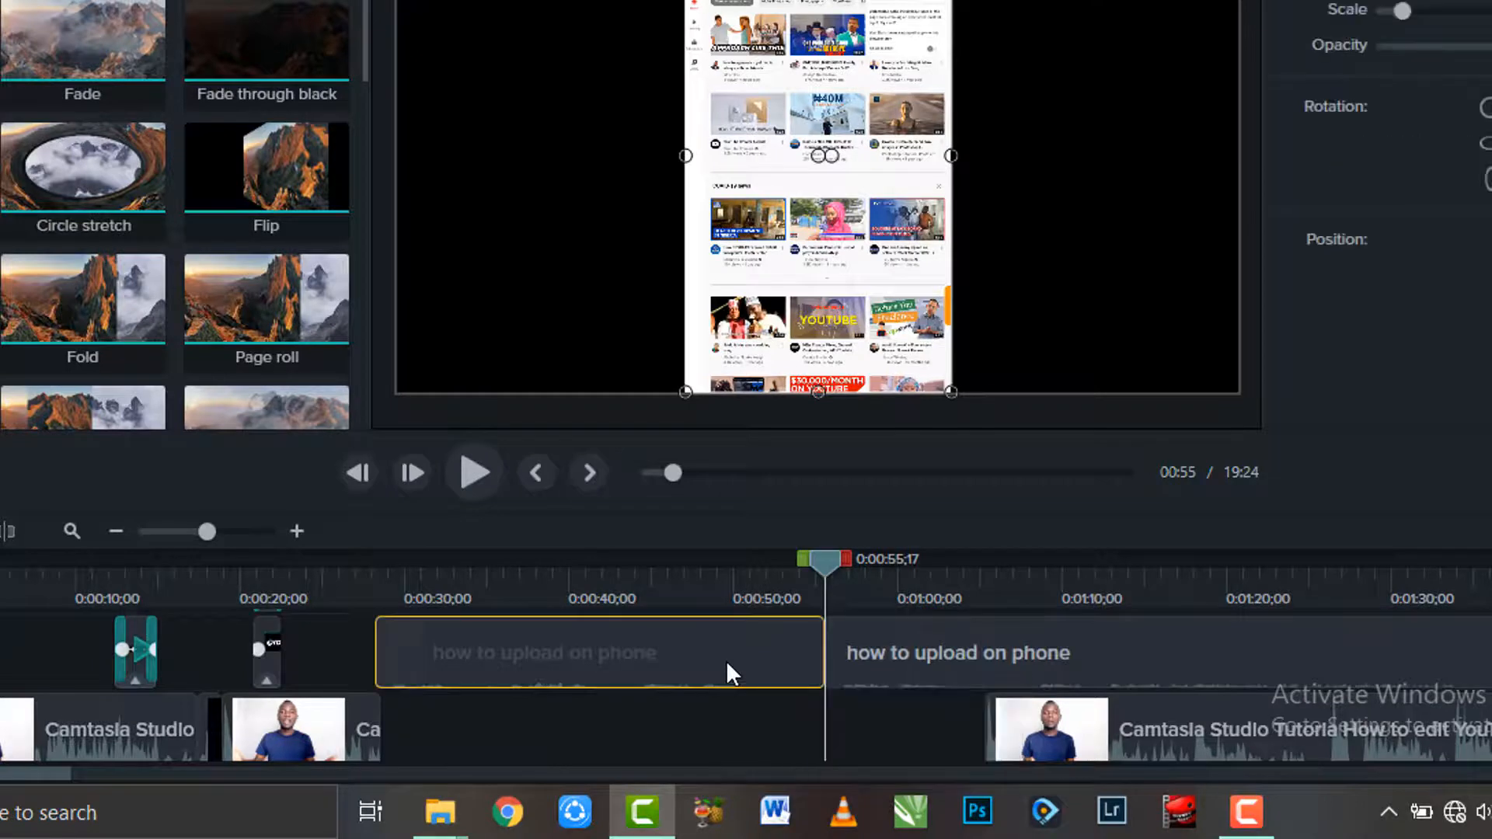
key(Delete)
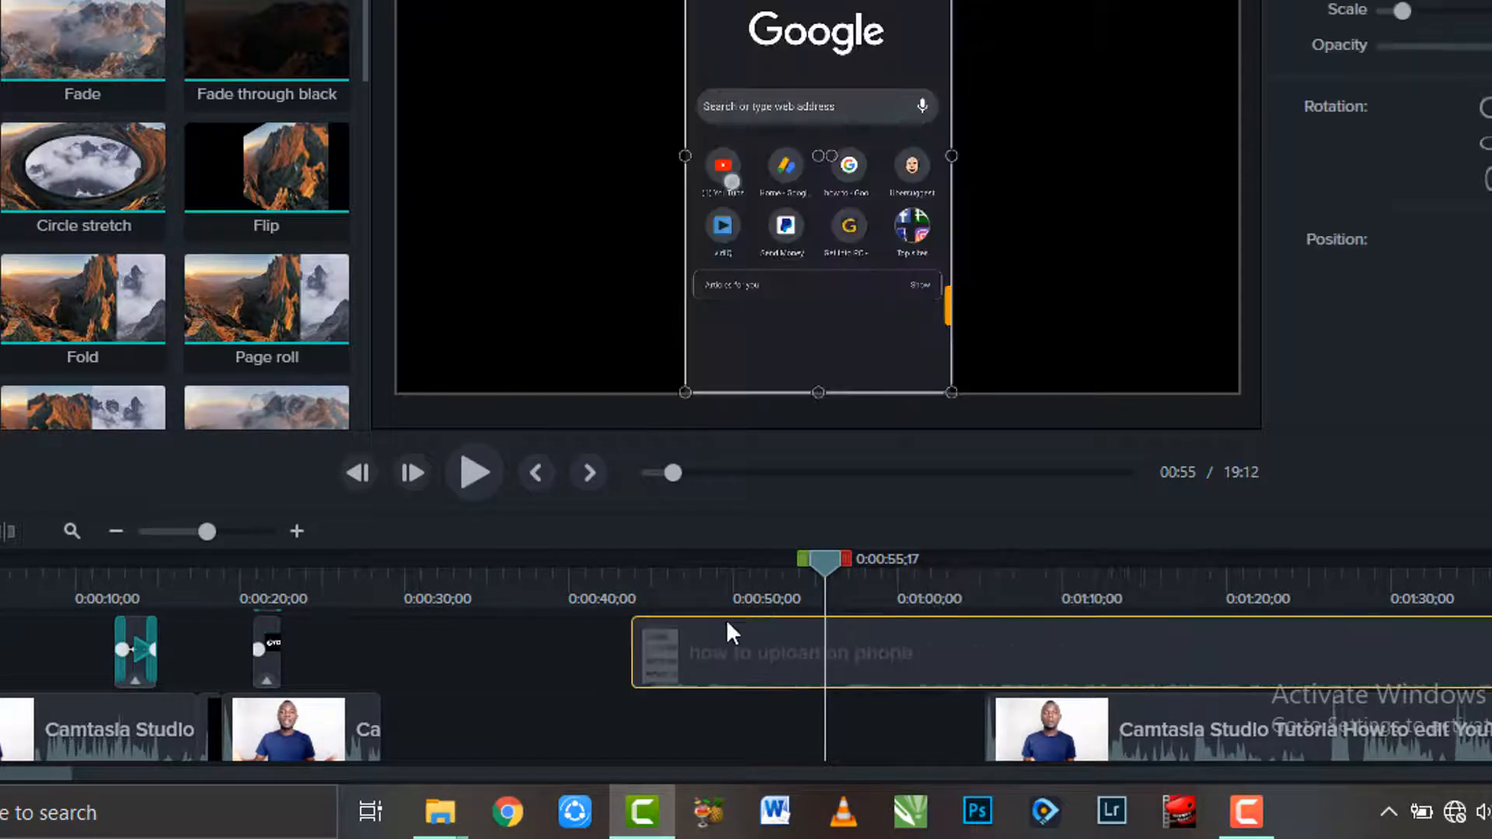
Step: Split the "how to upload on phone" clip at 0:00:45;13
click(707, 596)
click(657, 593)
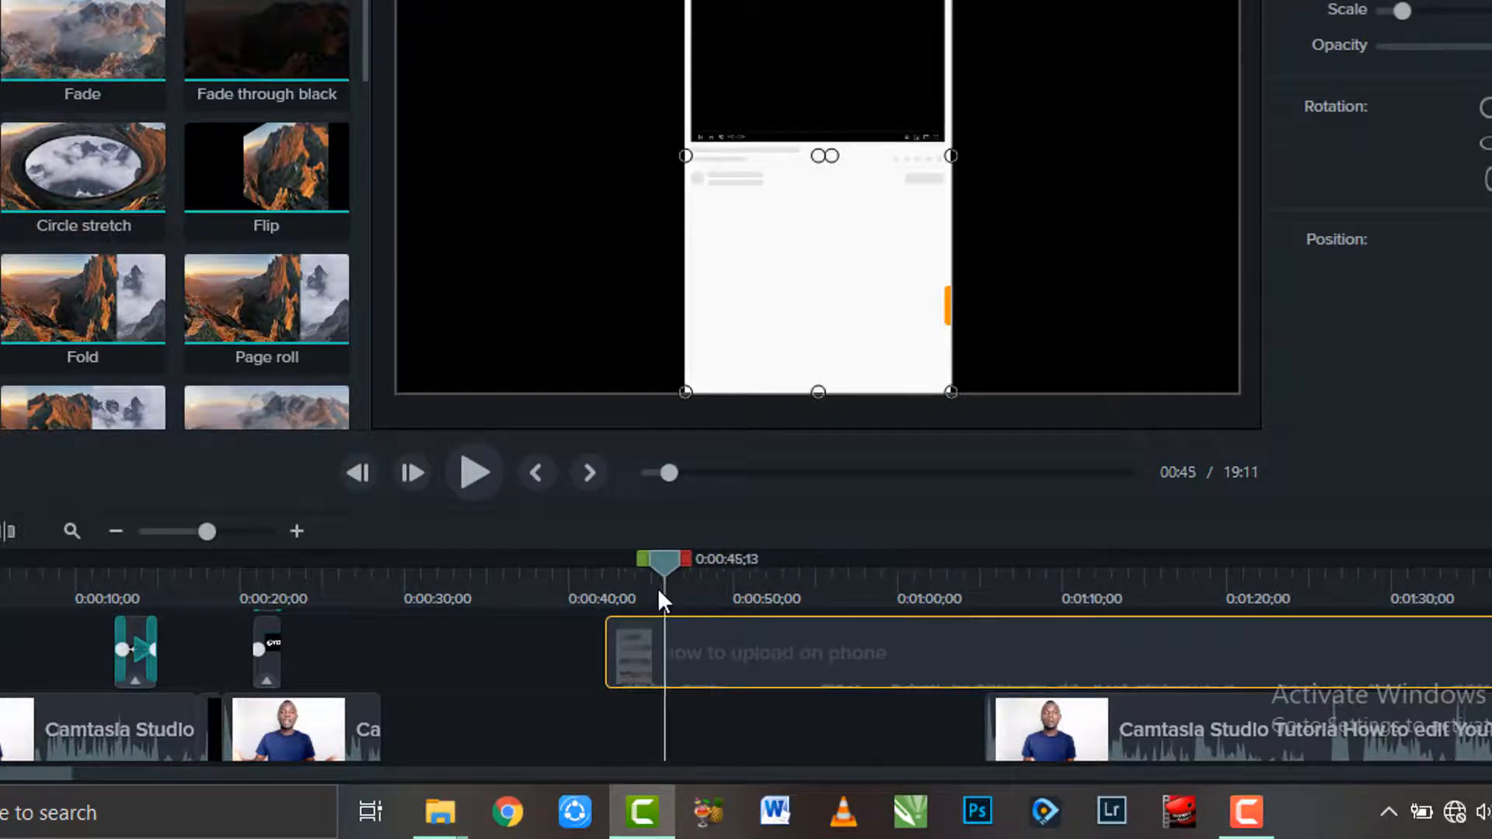
key(s)
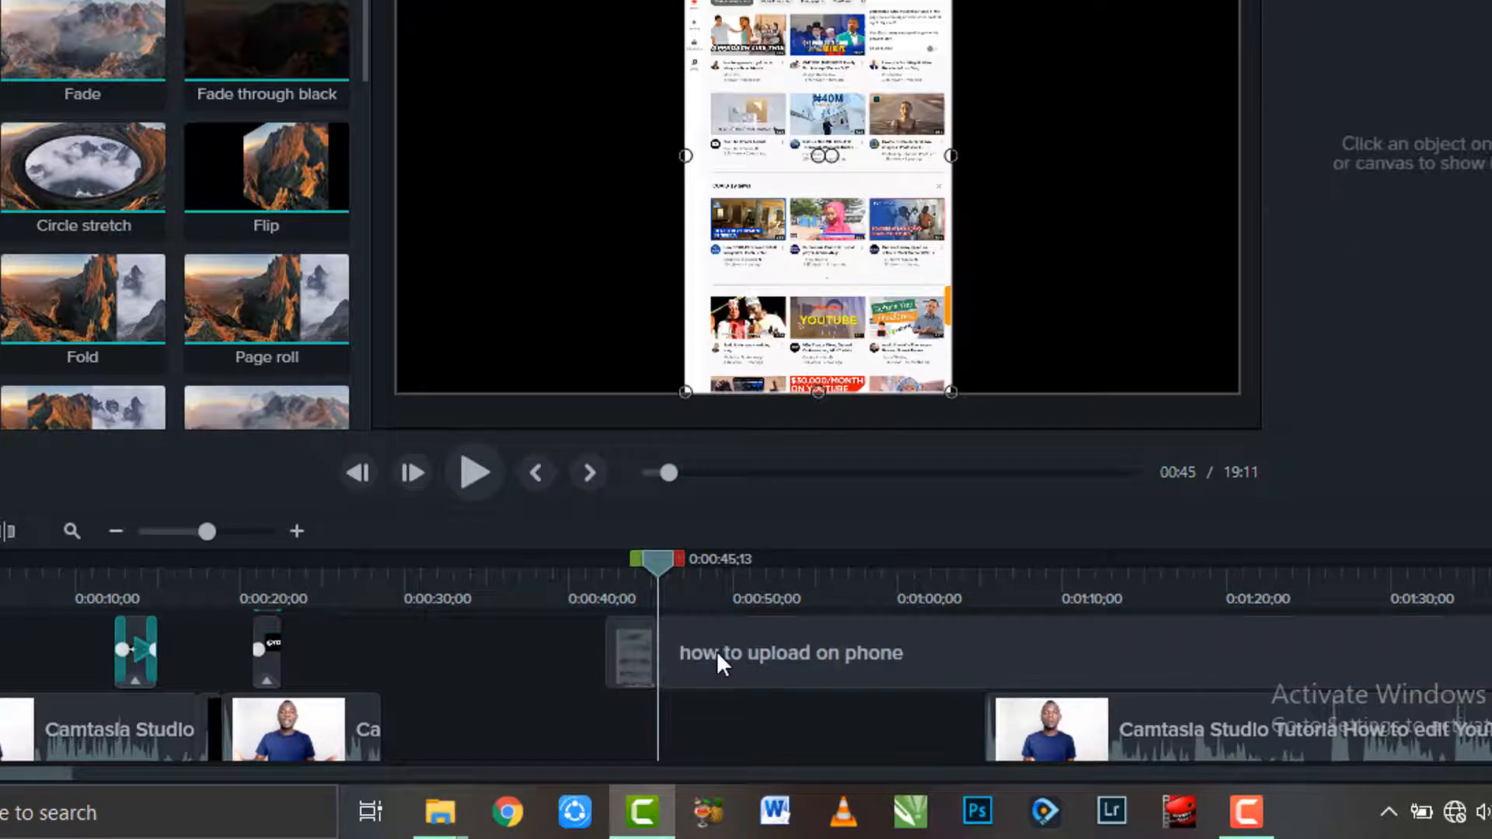
Step: Delete the phone footage after the split, move the remaining piece behind the second talking-head clip, and close the gap with the last talking-head clip
click(717, 651)
key(Delete)
drag(617, 666, 468, 659)
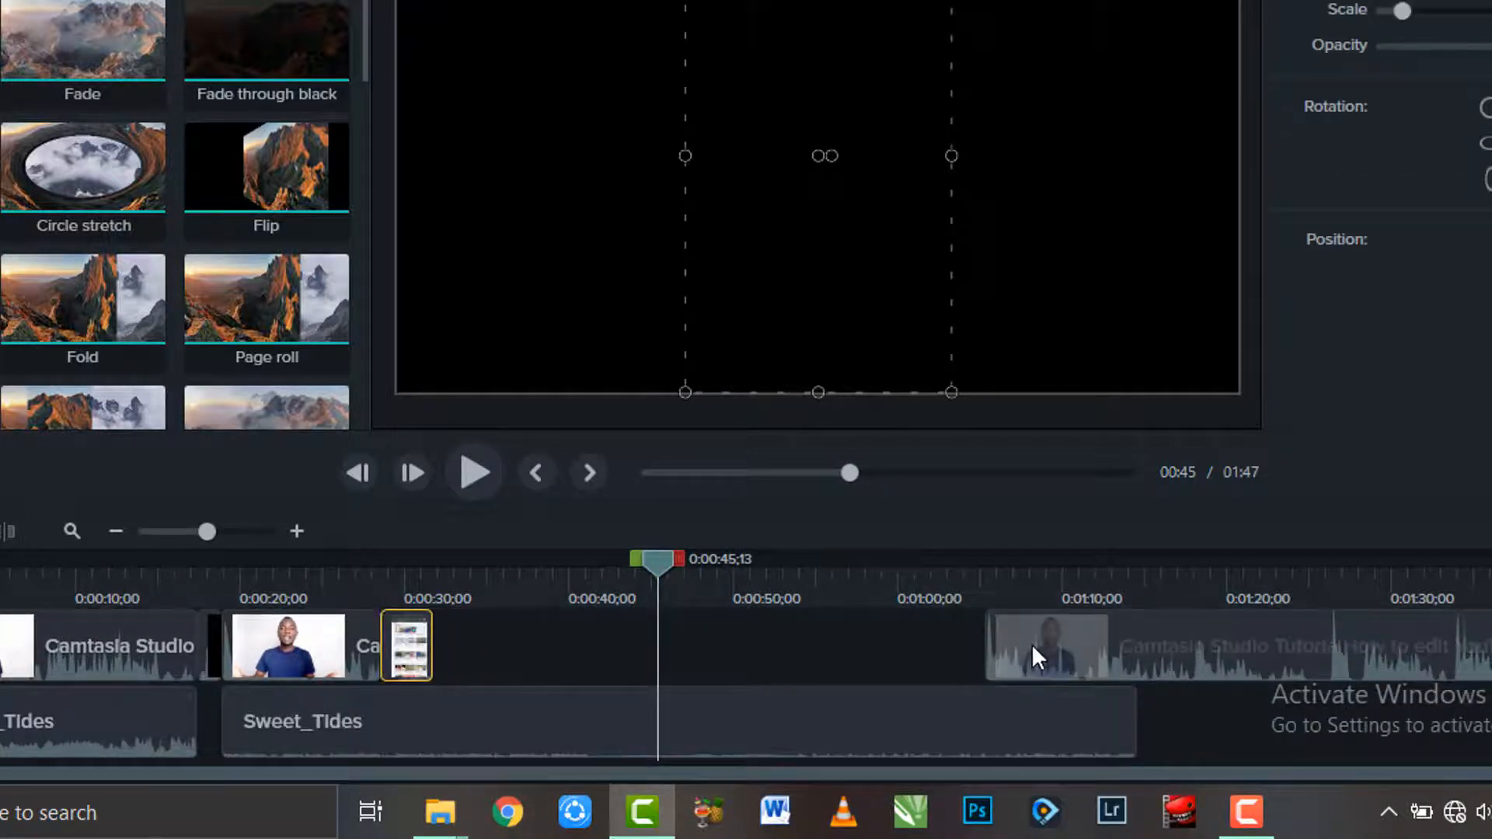
drag(1032, 644, 436, 602)
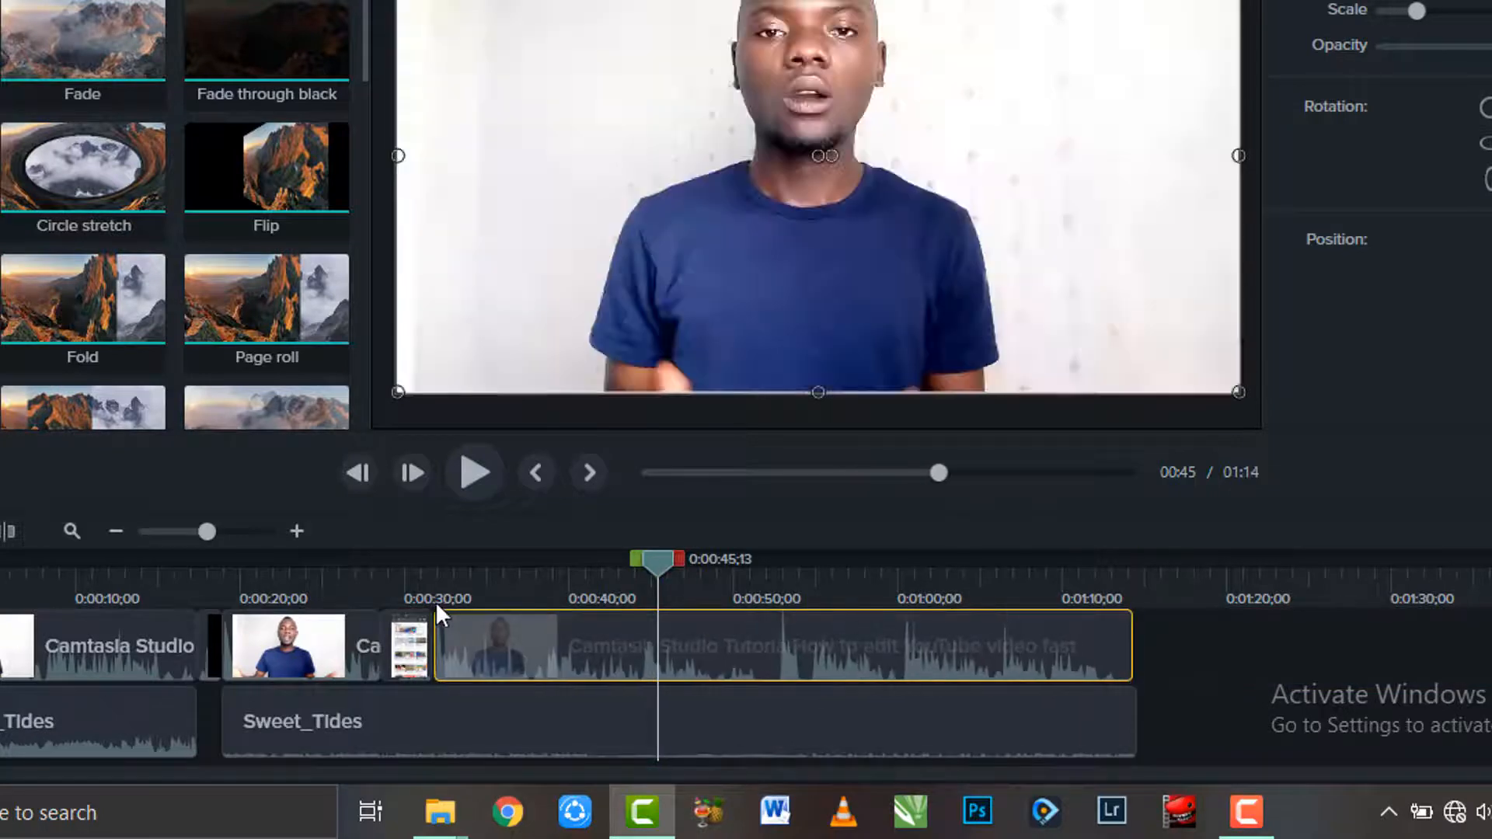
Step: Add an 89% zoom animation on the upper part of the phone recording, from the clip's start to about 0:00:29
click(393, 580)
click(398, 623)
click(381, 588)
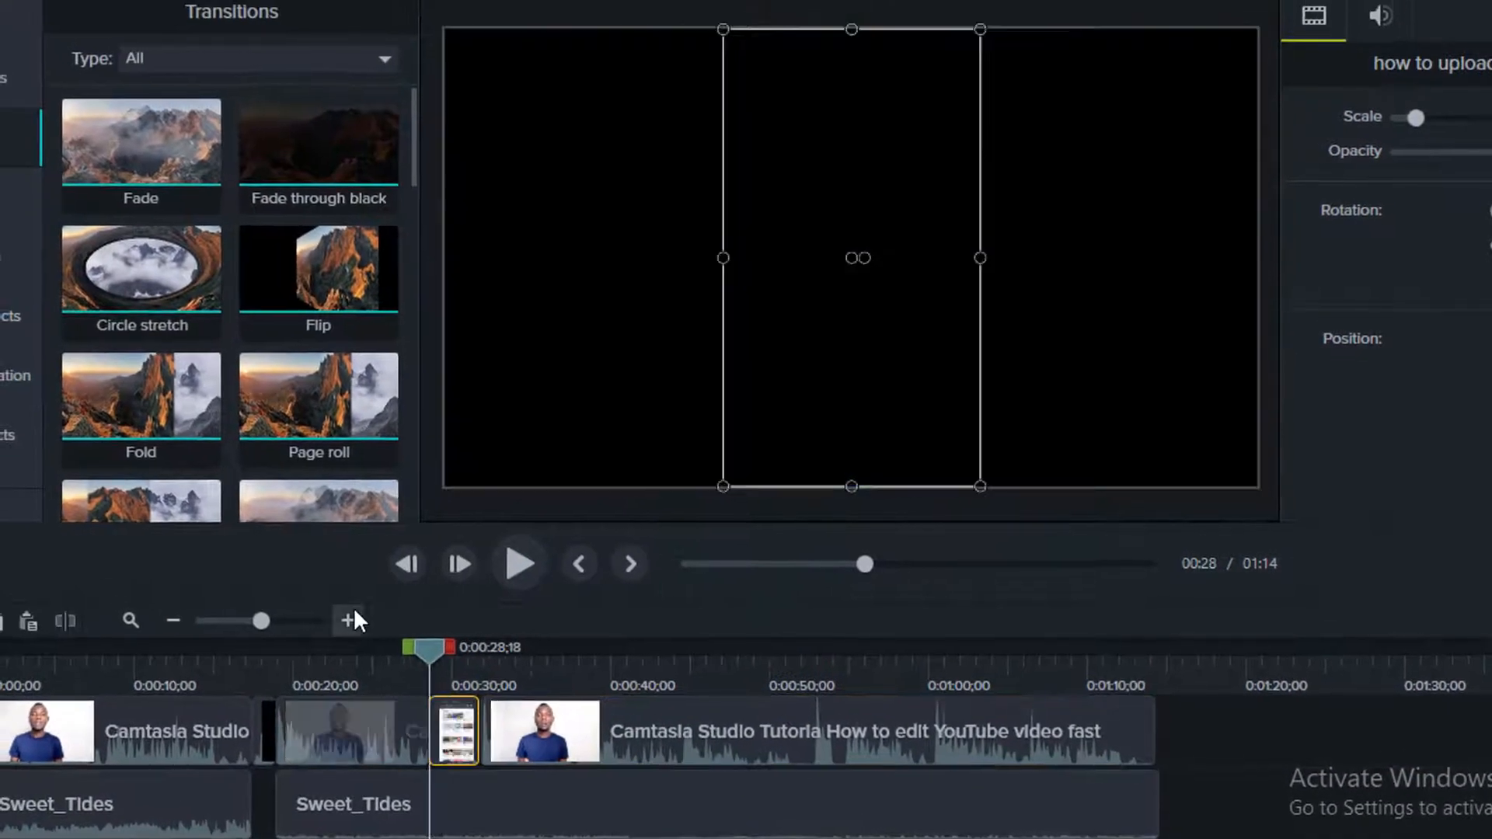
click(349, 619)
scroll(666, 731, up, 1)
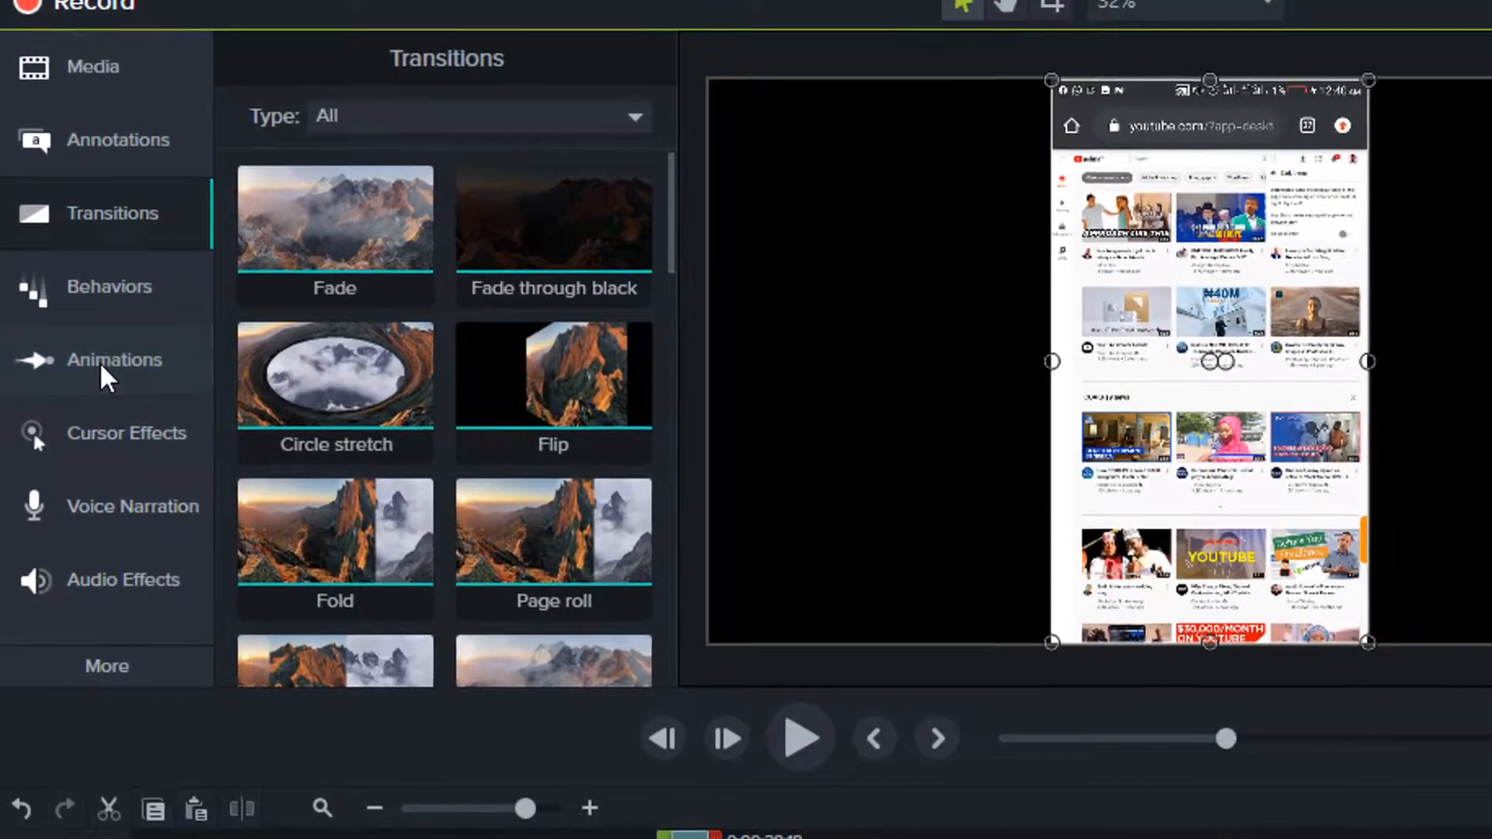
click(84, 319)
click(354, 74)
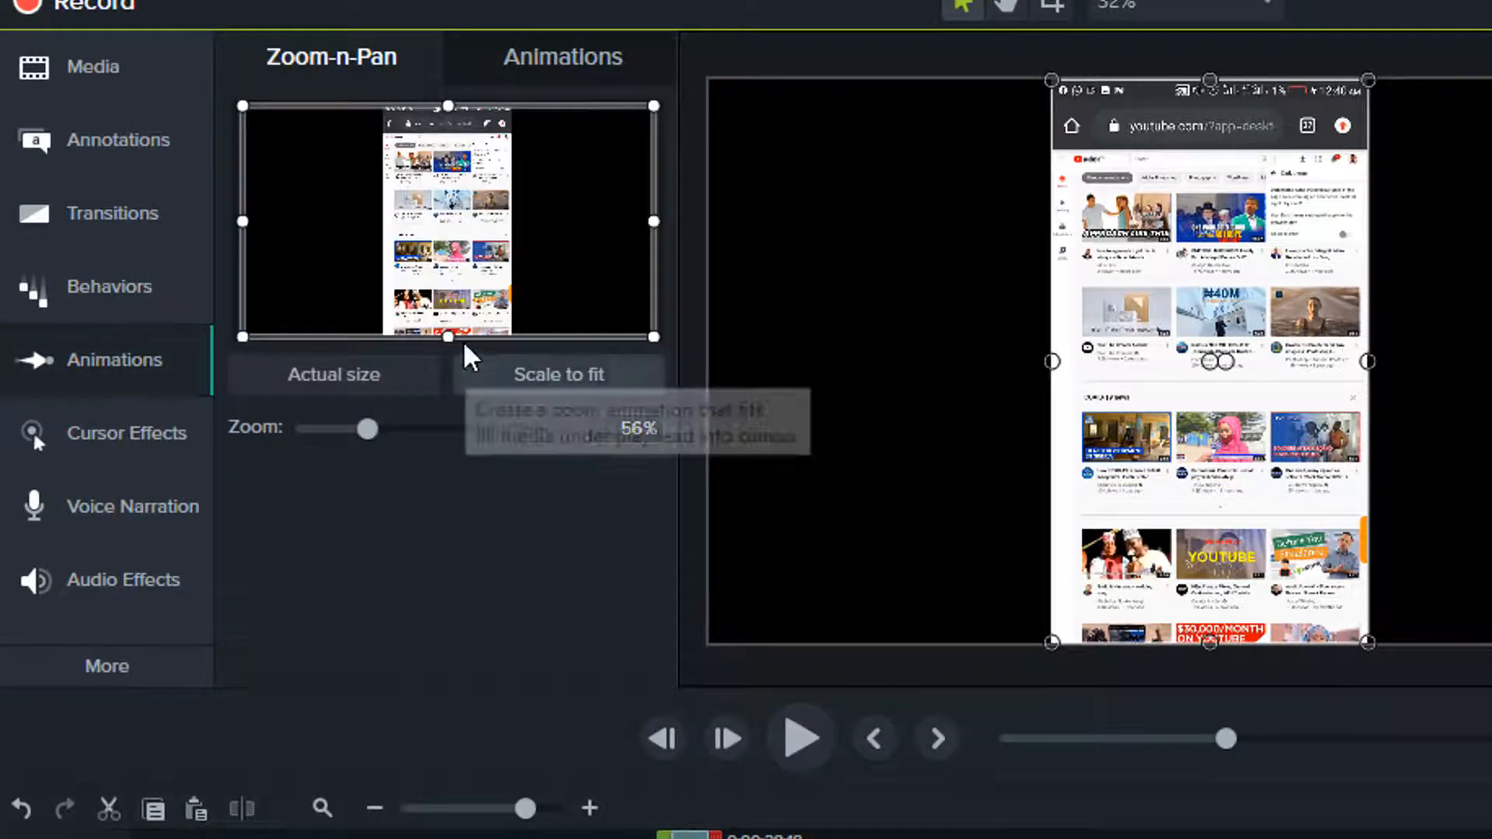
drag(448, 336, 459, 256)
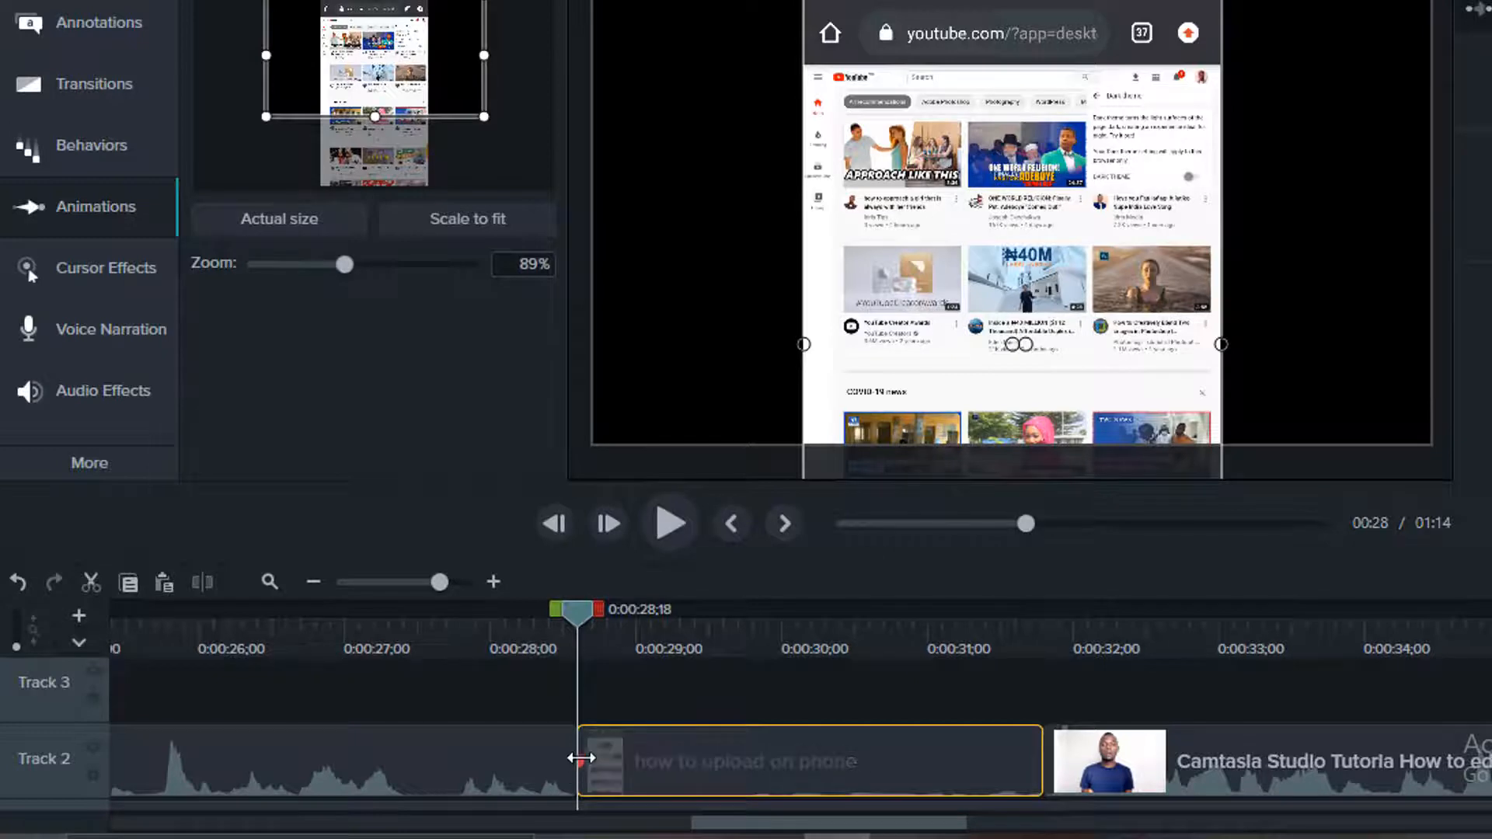
drag(574, 754, 632, 769)
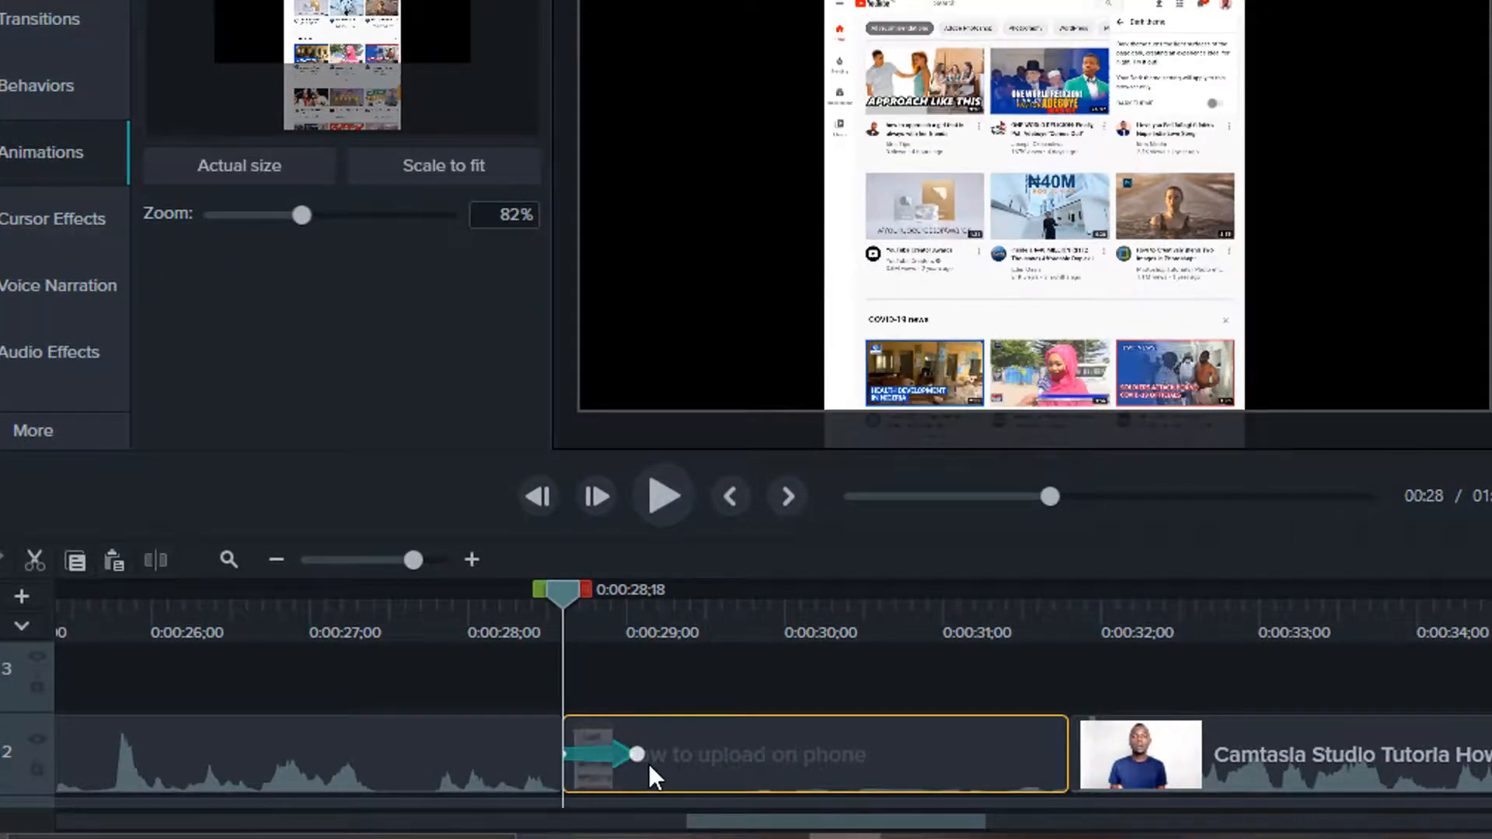
Step: Add a second zoom animation to the phone recording at 0:00:29;24 that zooms out to 61%
key(space)
key(space)
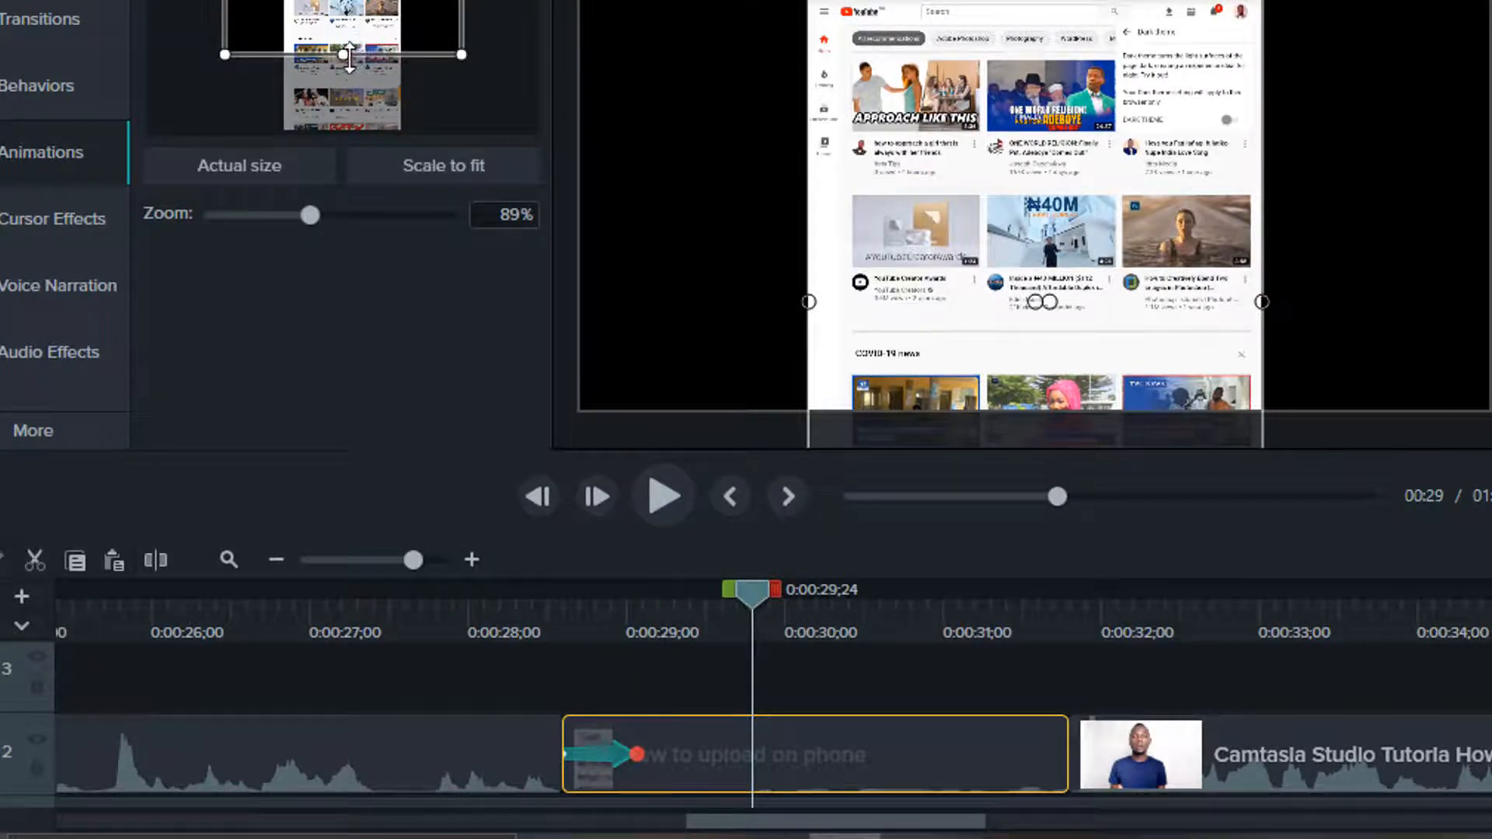
drag(348, 56, 344, 87)
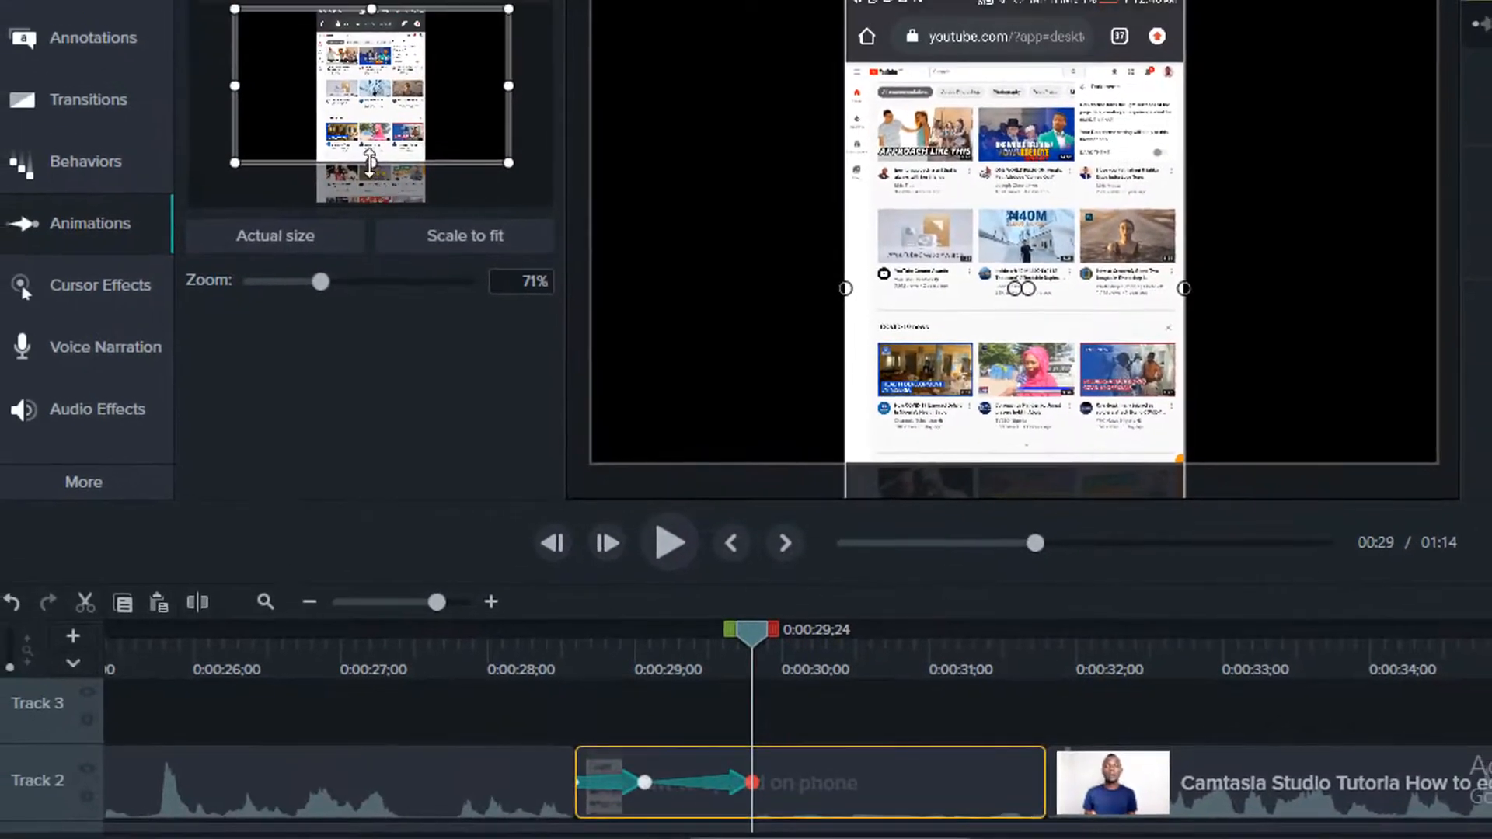
drag(370, 163, 372, 189)
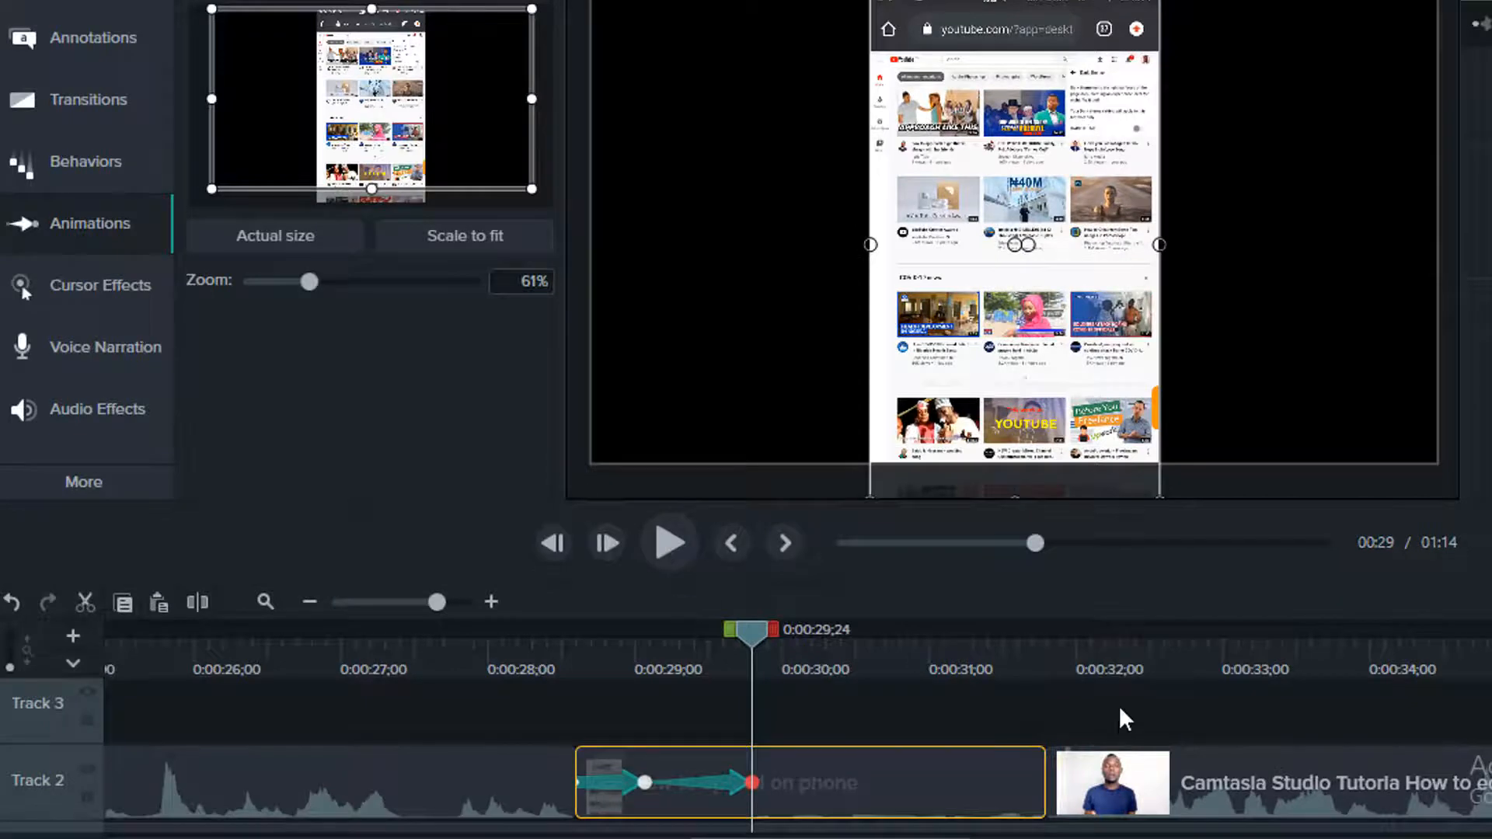
Step: Add a third zoom animation to the phone recording at 0:00:31;07 that zooms in to 111% on its upper part
click(960, 664)
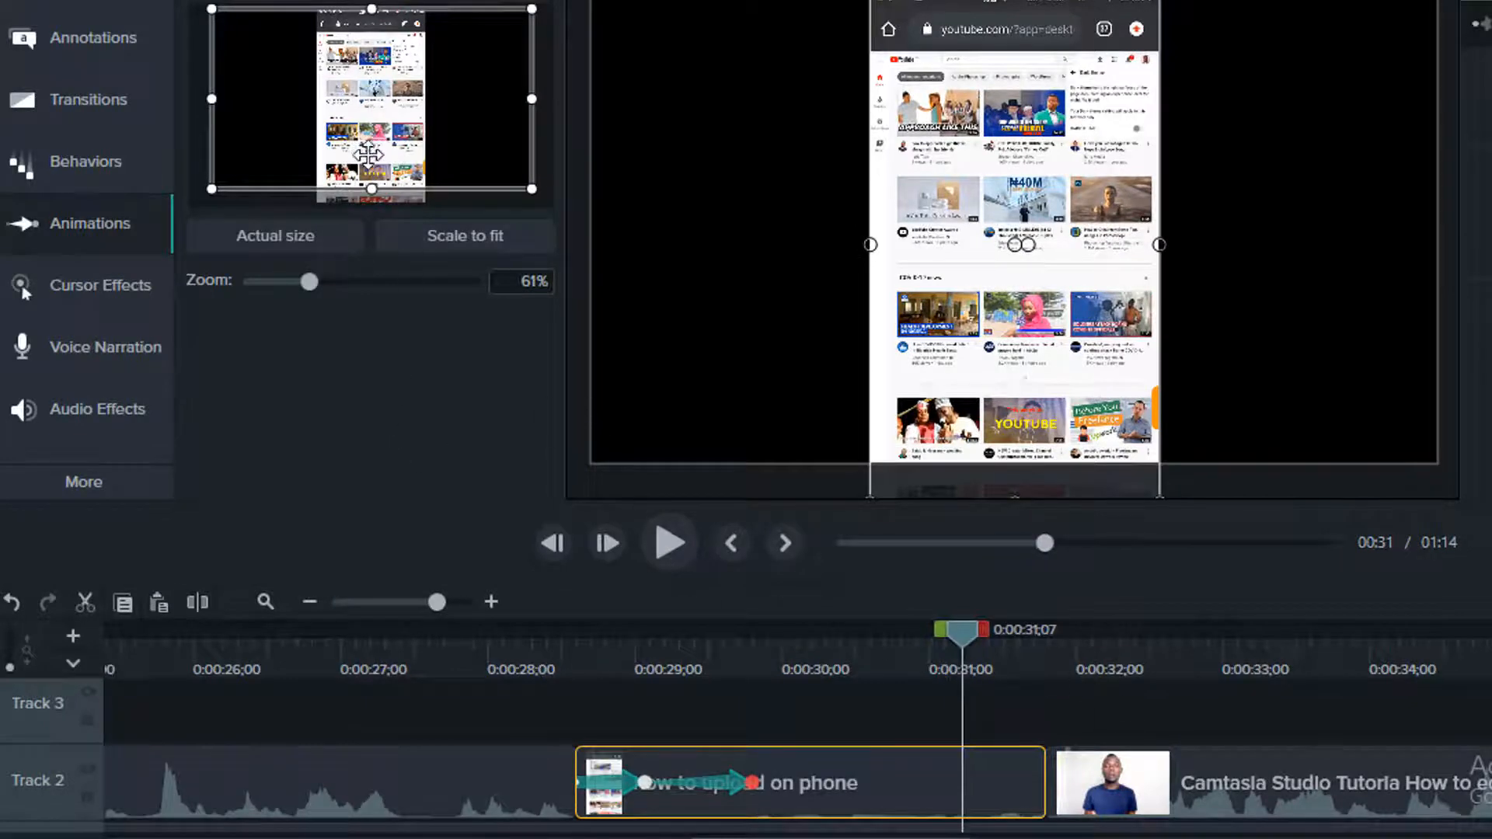
drag(371, 182, 384, 108)
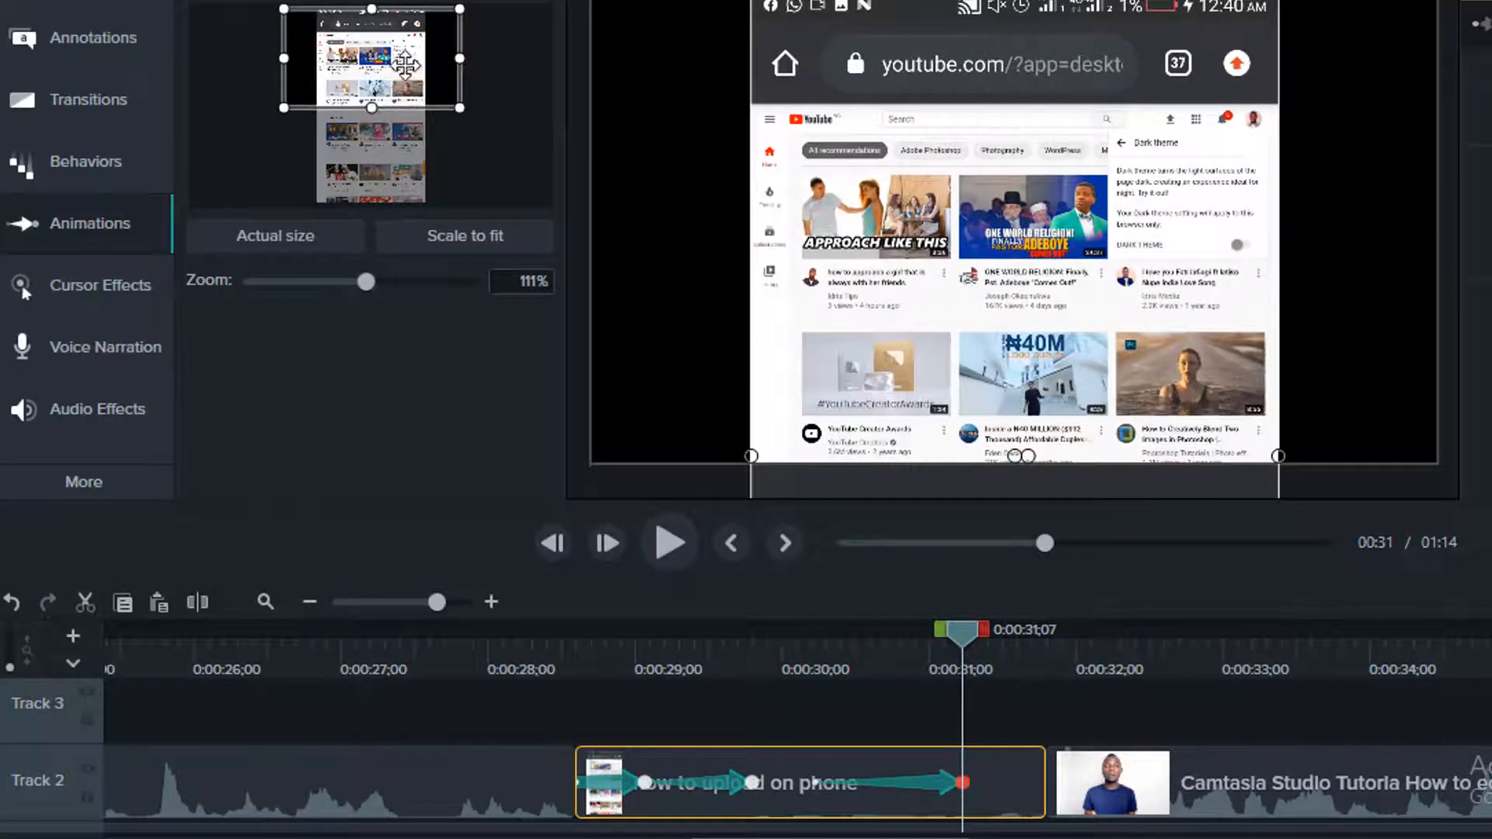
click(985, 714)
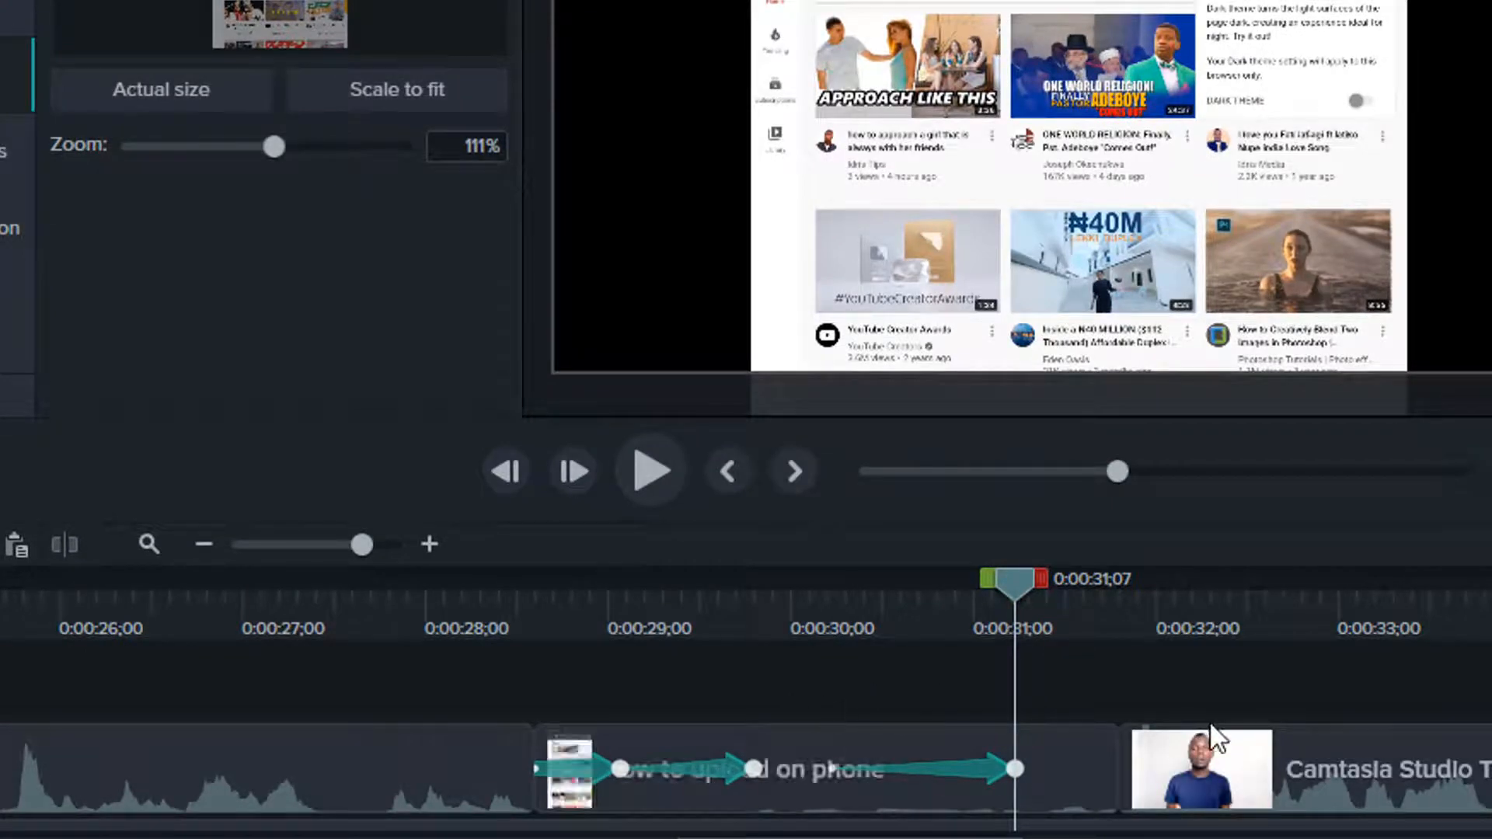
Step: Separate the audio and video of the "how to upload on phone" clip
right_click(1045, 771)
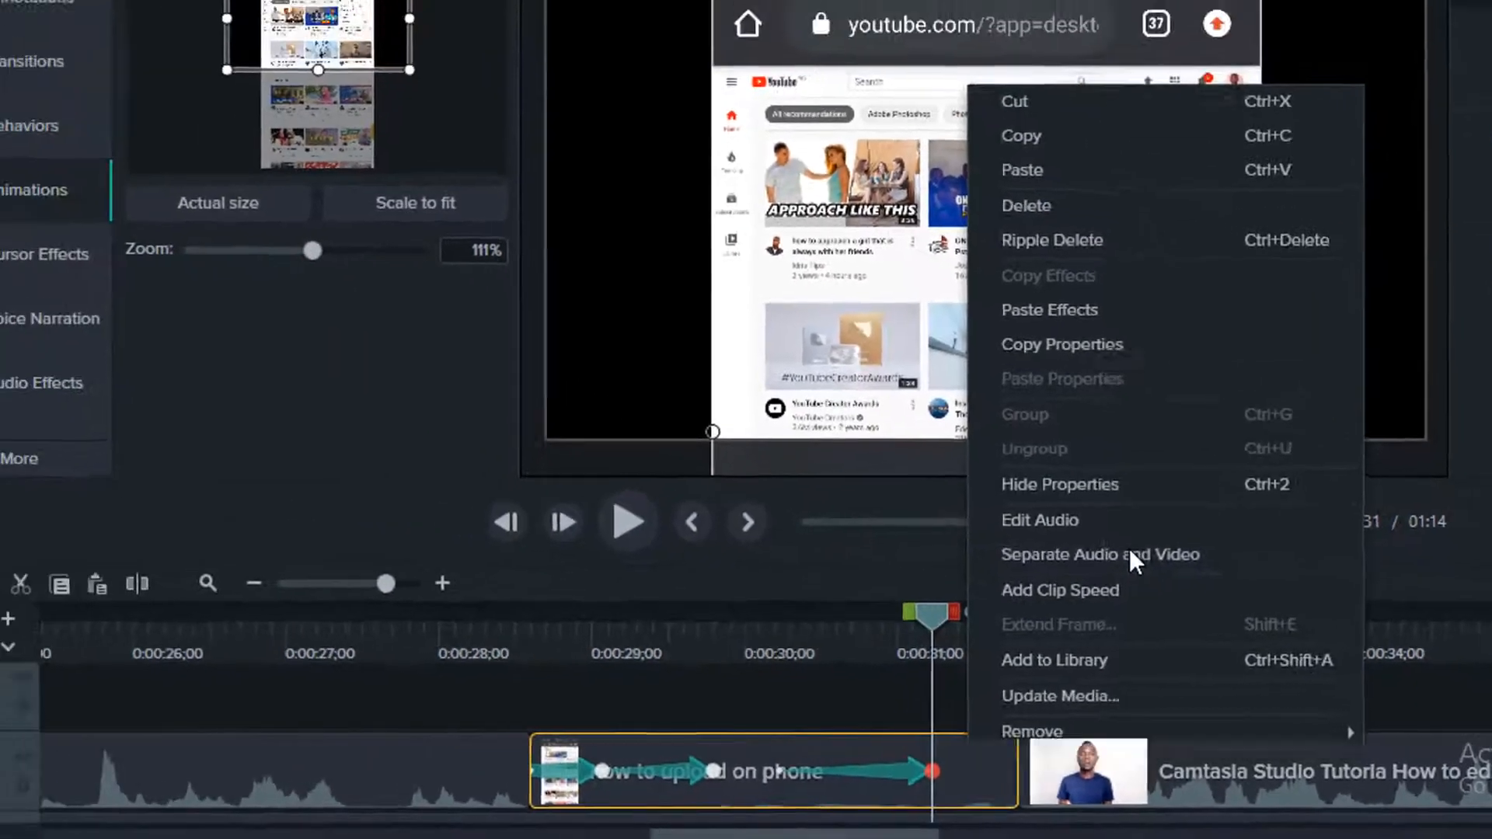
click(1011, 520)
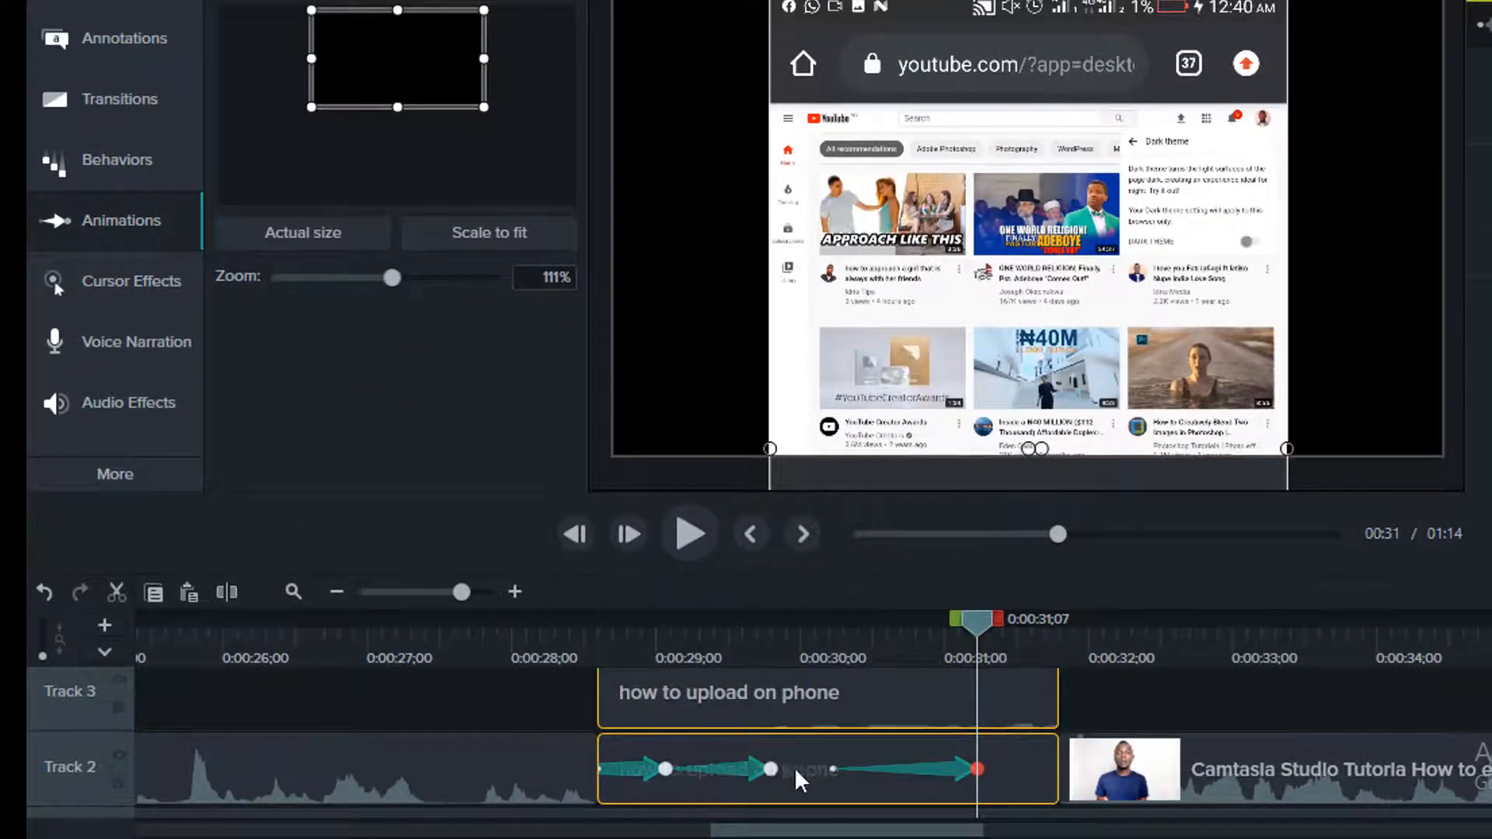
scroll(894, 759, up, 1)
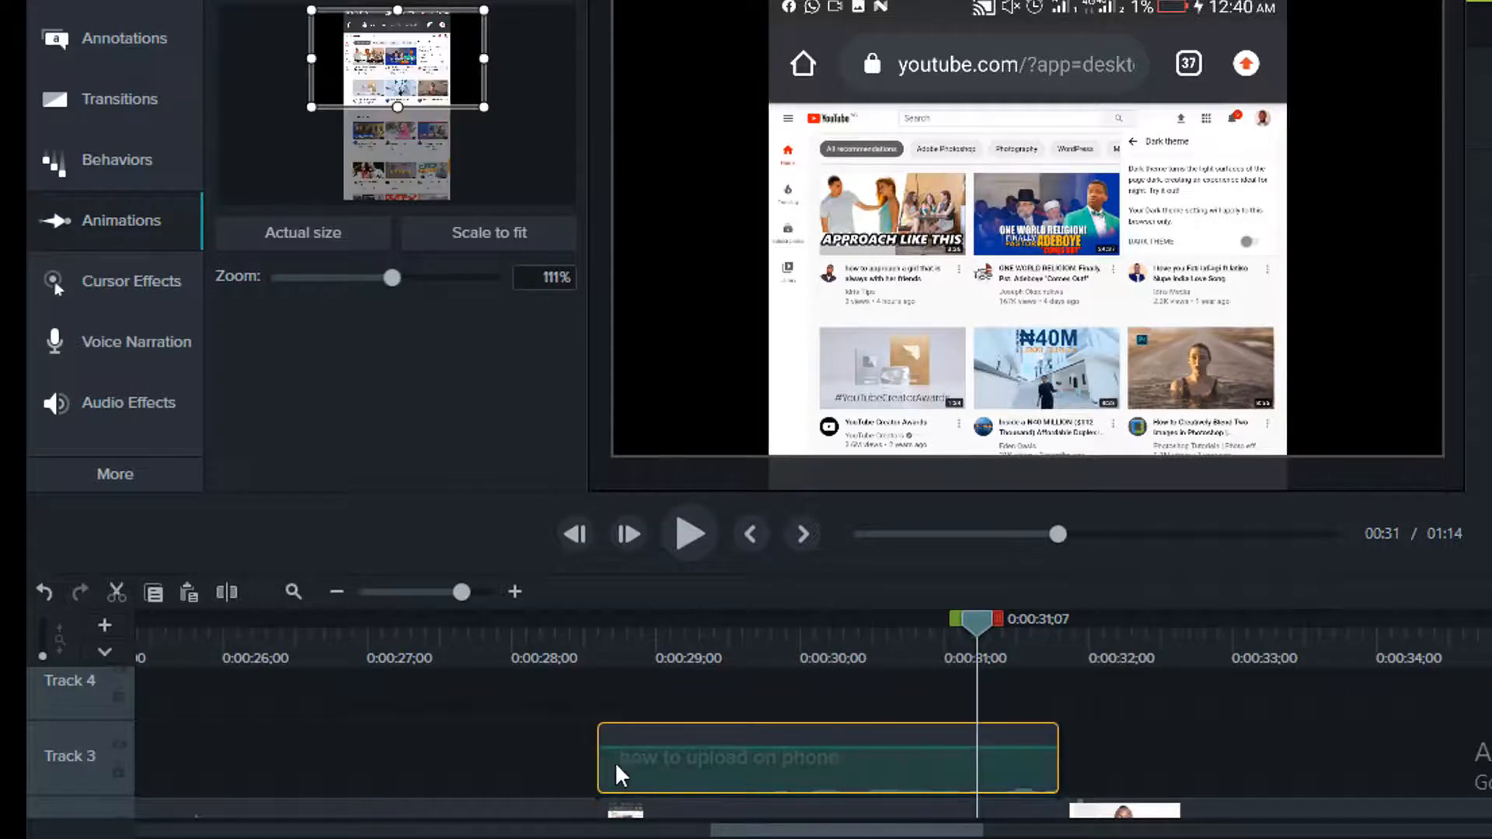
Step: Try playing the phone recording with Track 3 disabled, toggle Track 2 off and on, and enable Track 3 again
scroll(343, 752, down, 2)
scroll(264, 754, up, 1)
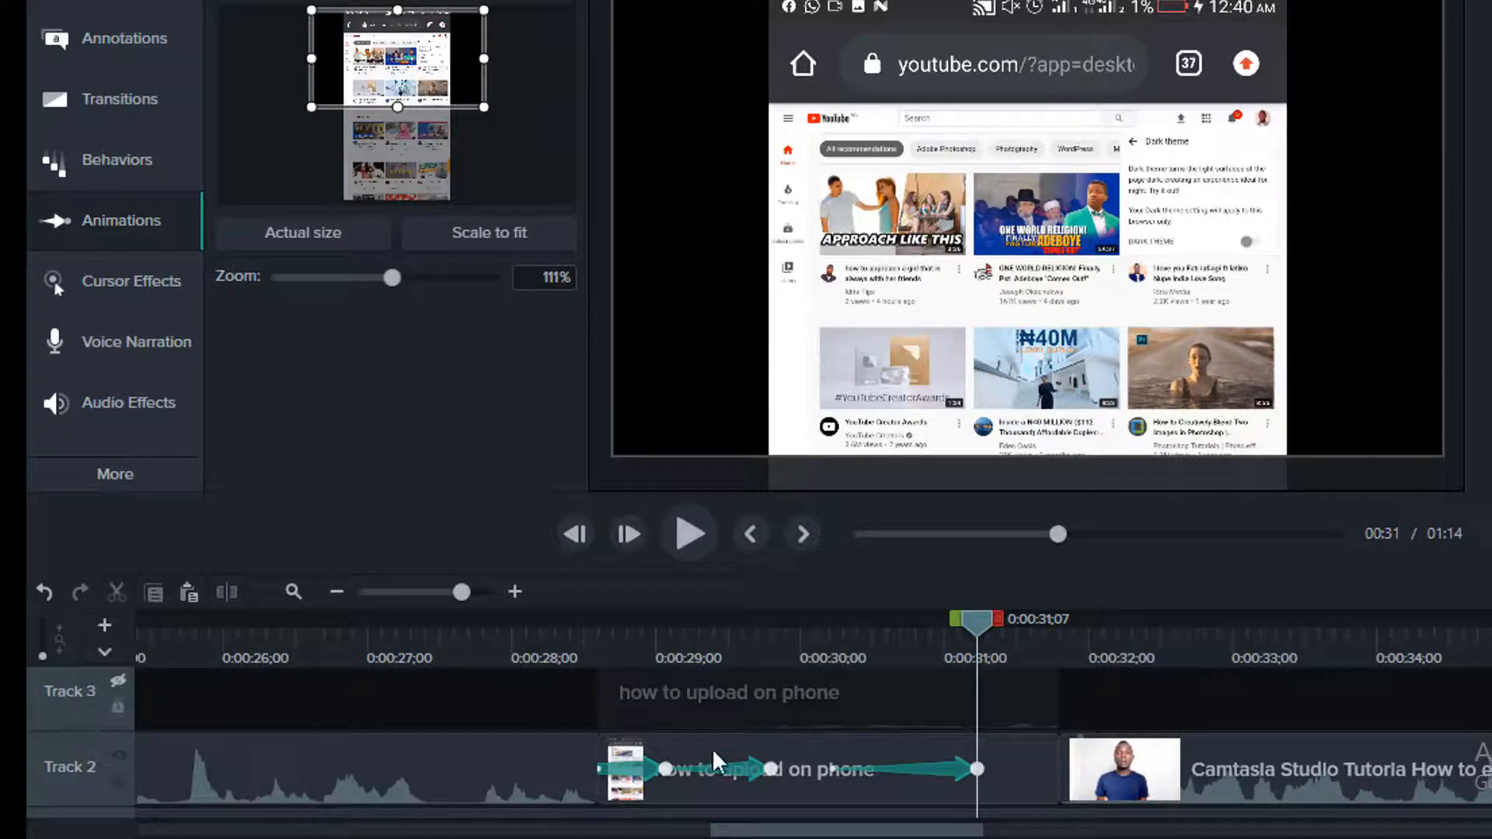
scroll(739, 769, down, 1)
double_click(801, 732)
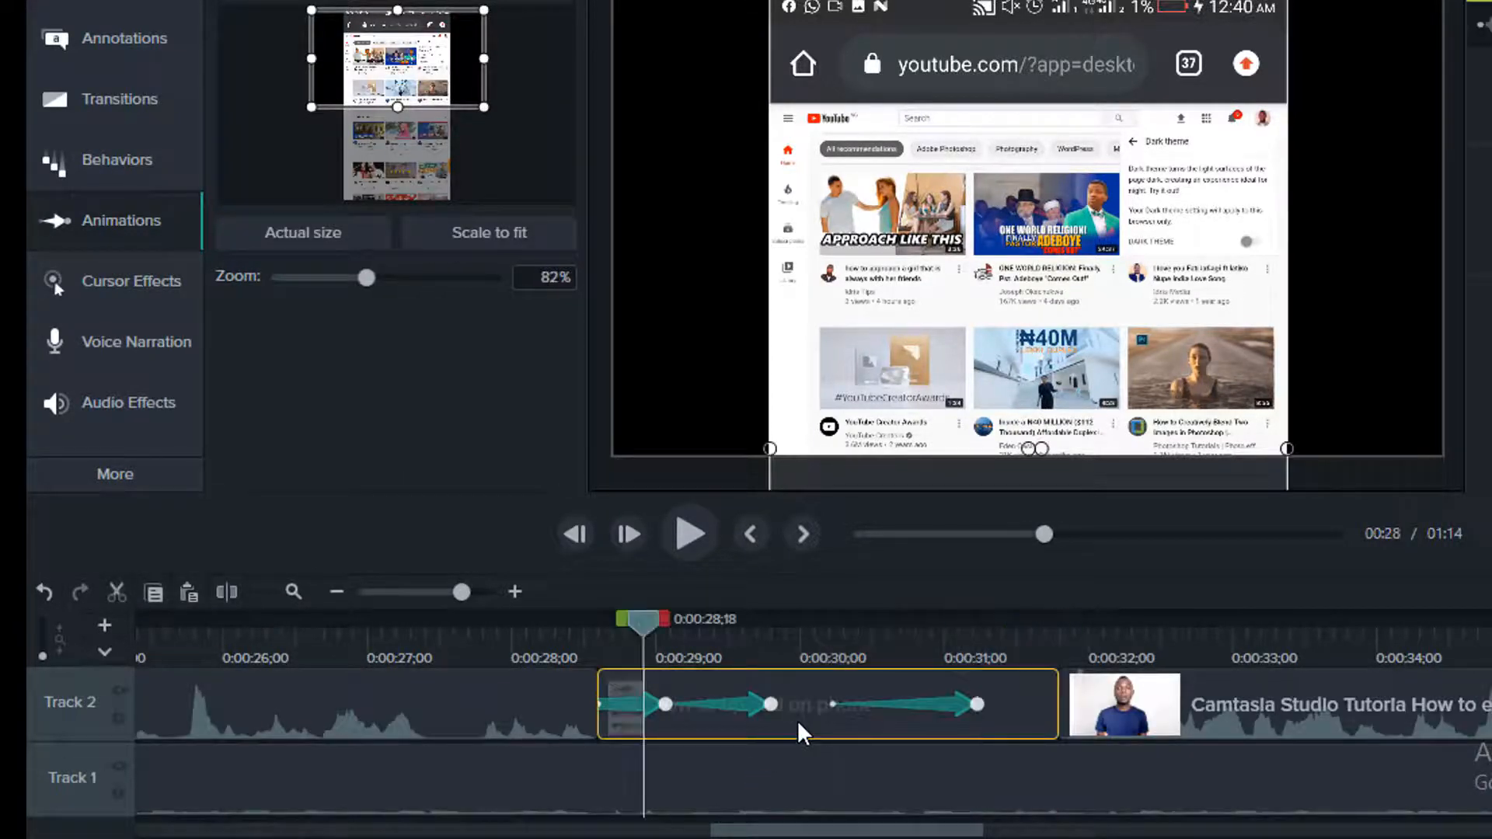
key(space)
key(space)
scroll(201, 750, up, 1)
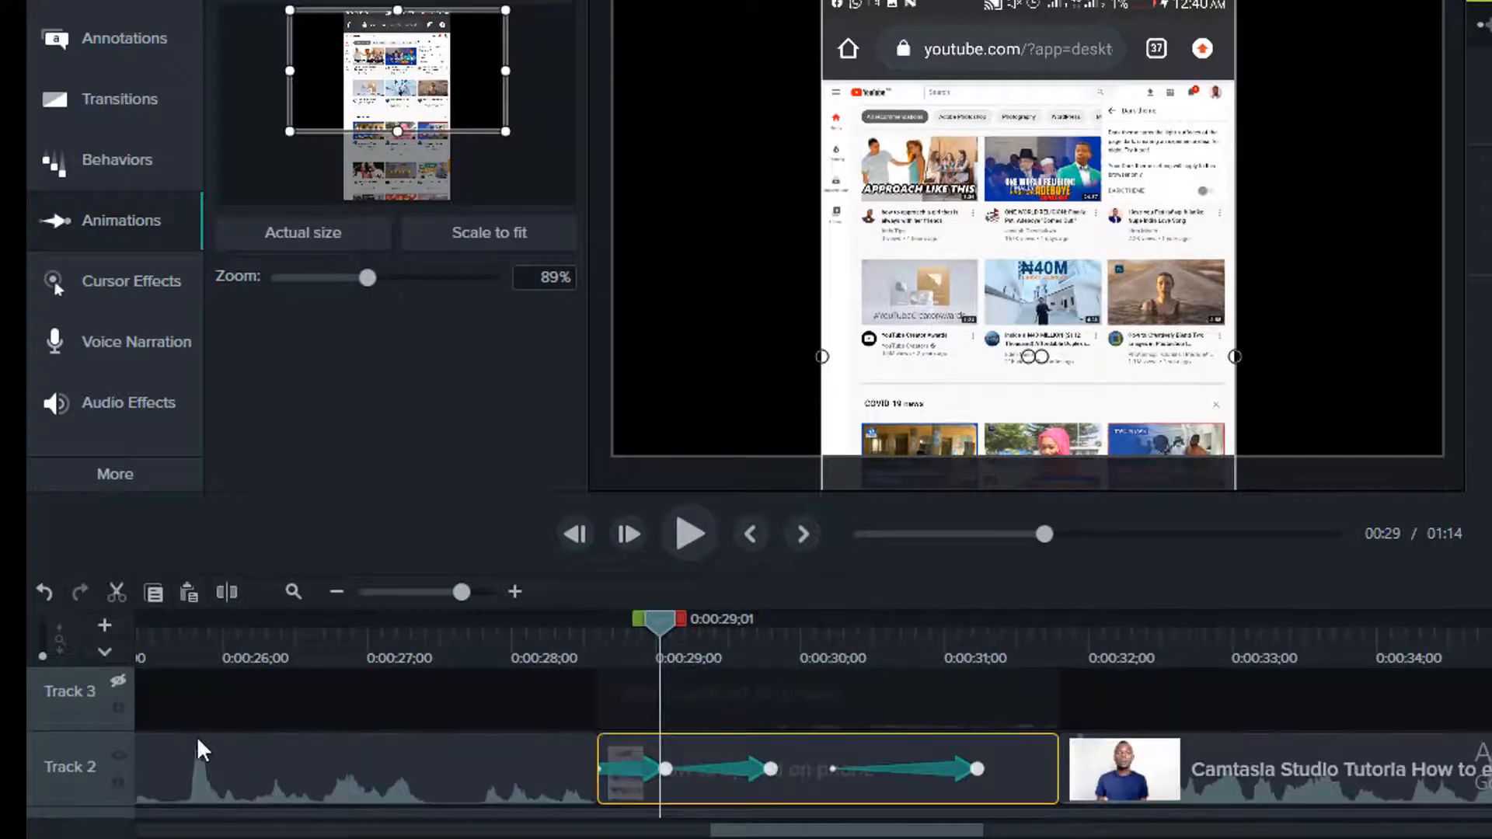
click(117, 757)
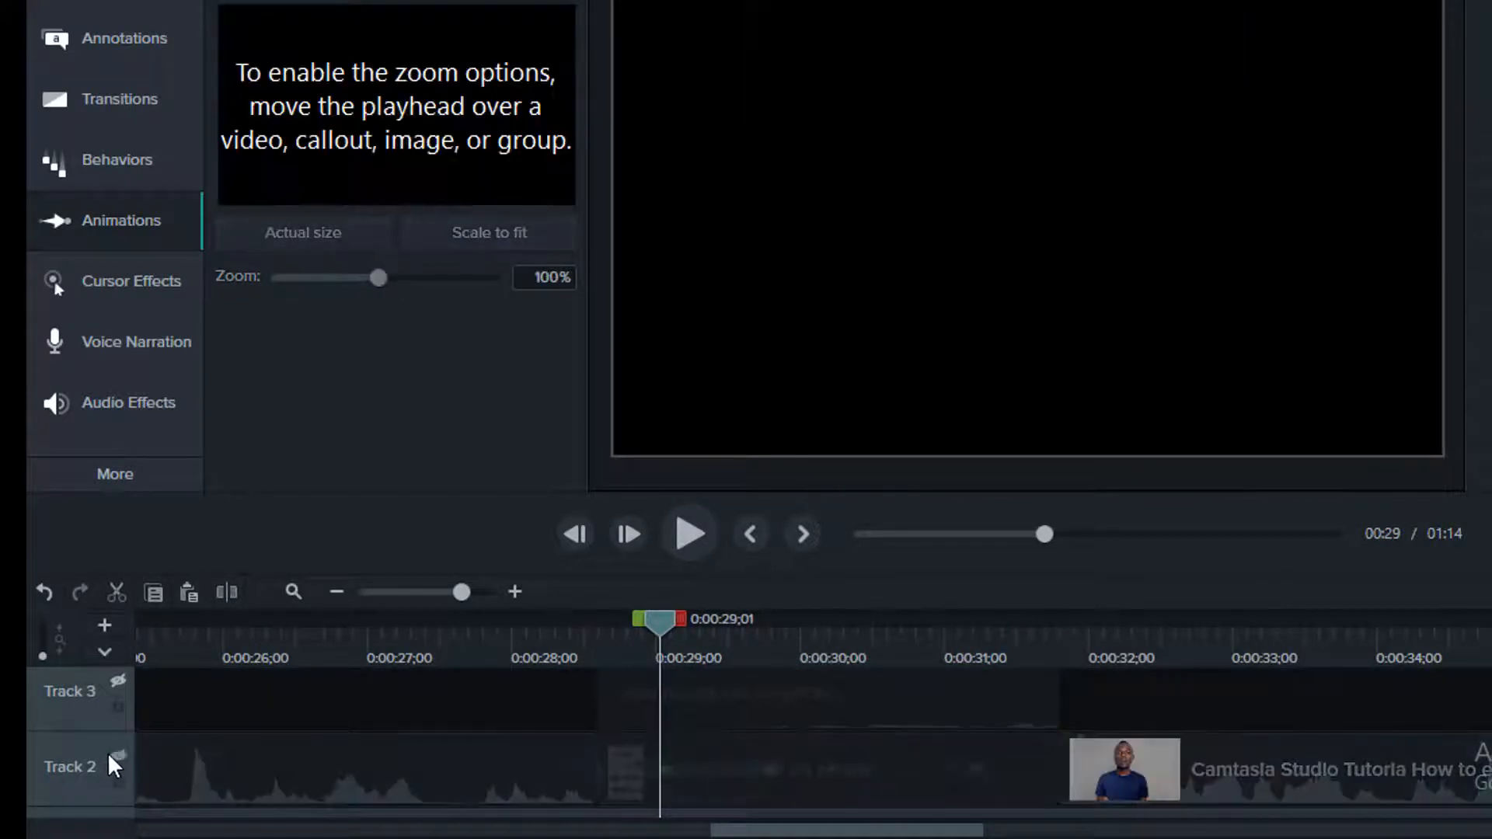
click(117, 758)
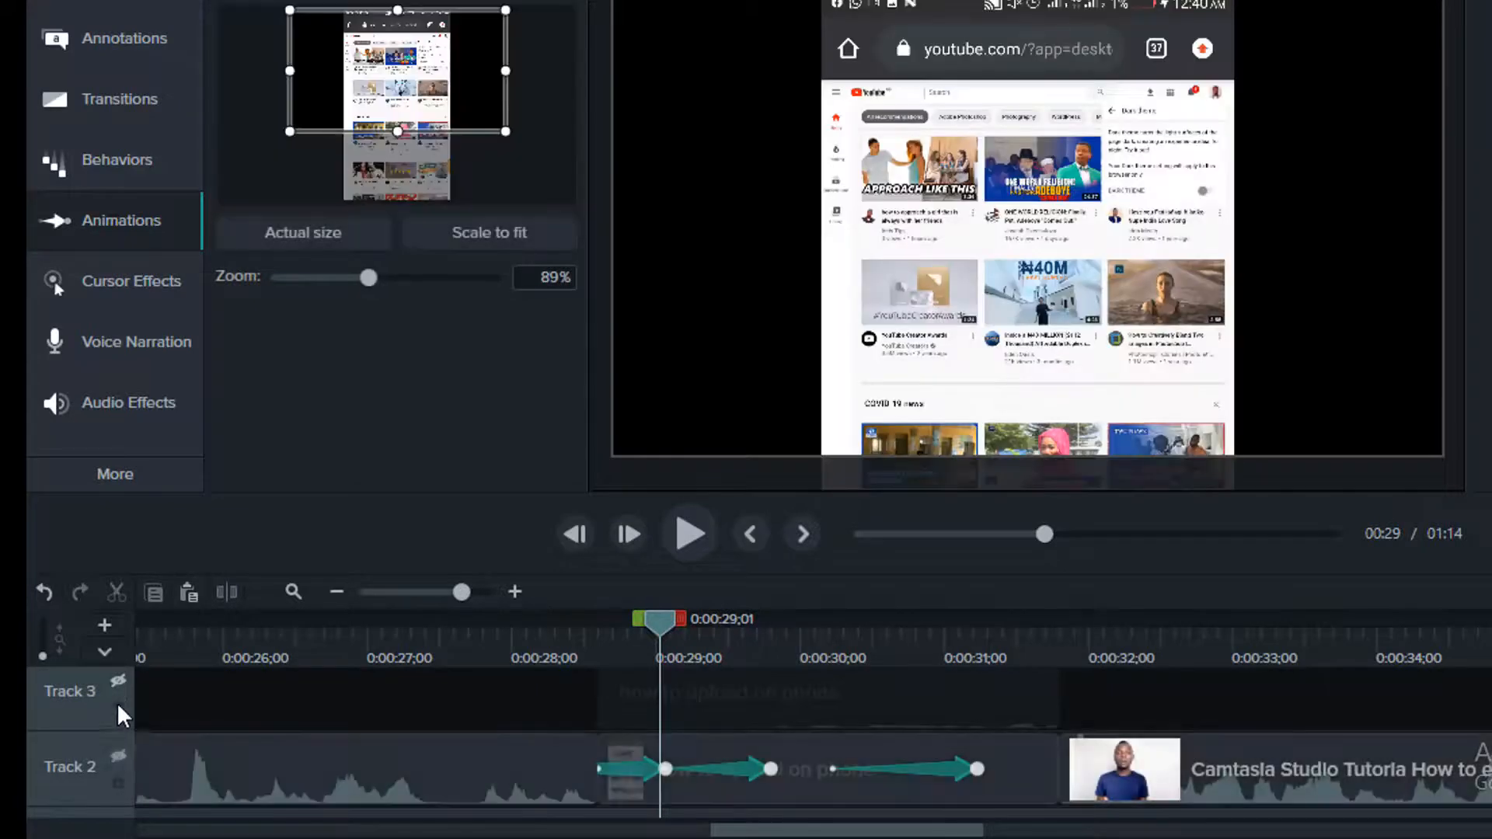
click(118, 683)
Step: Delete the separated audio of the "how to upload on phone" clip from Track 3
click(868, 722)
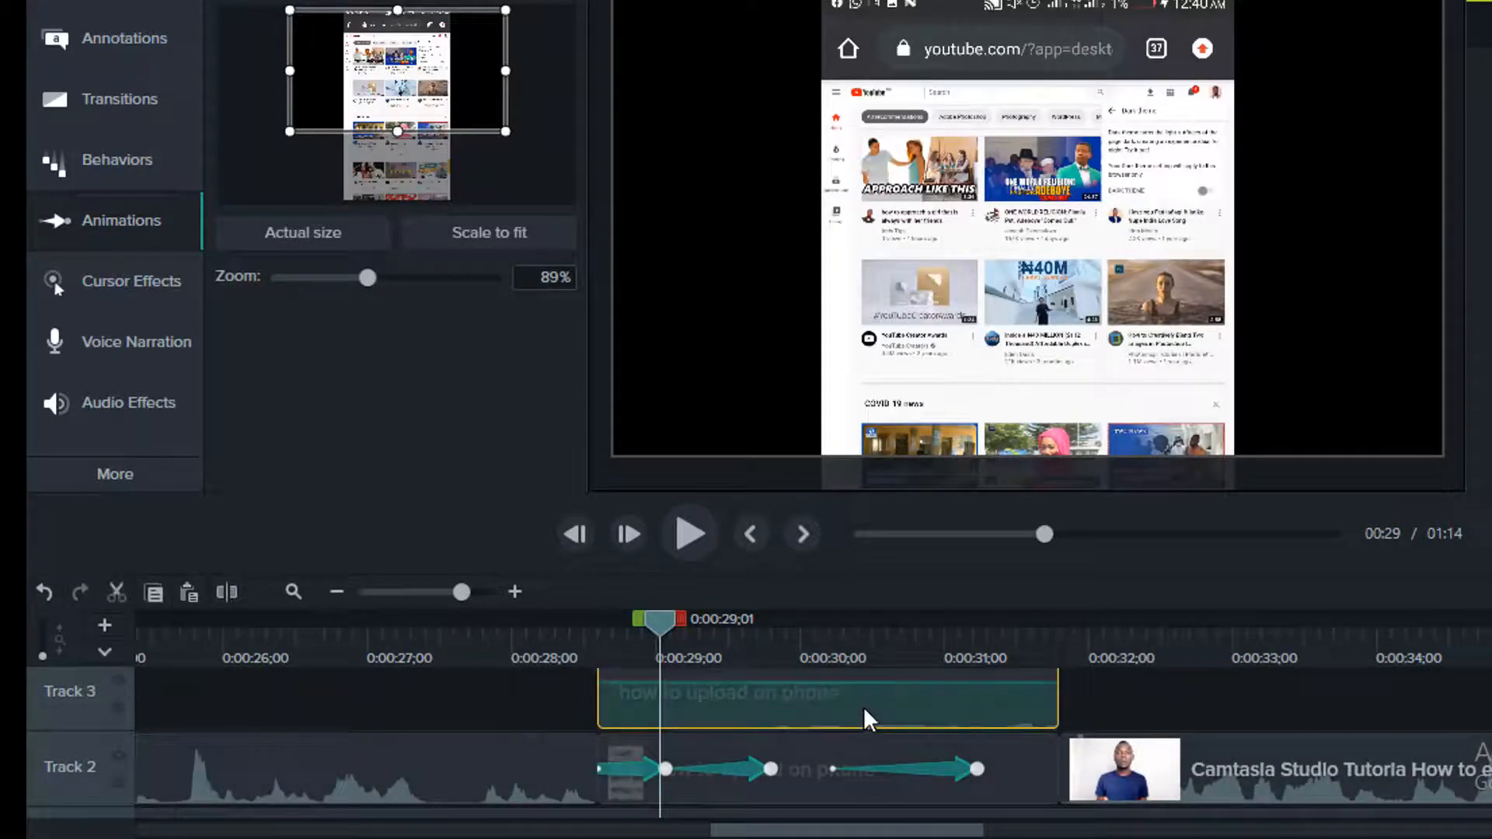
key(Delete)
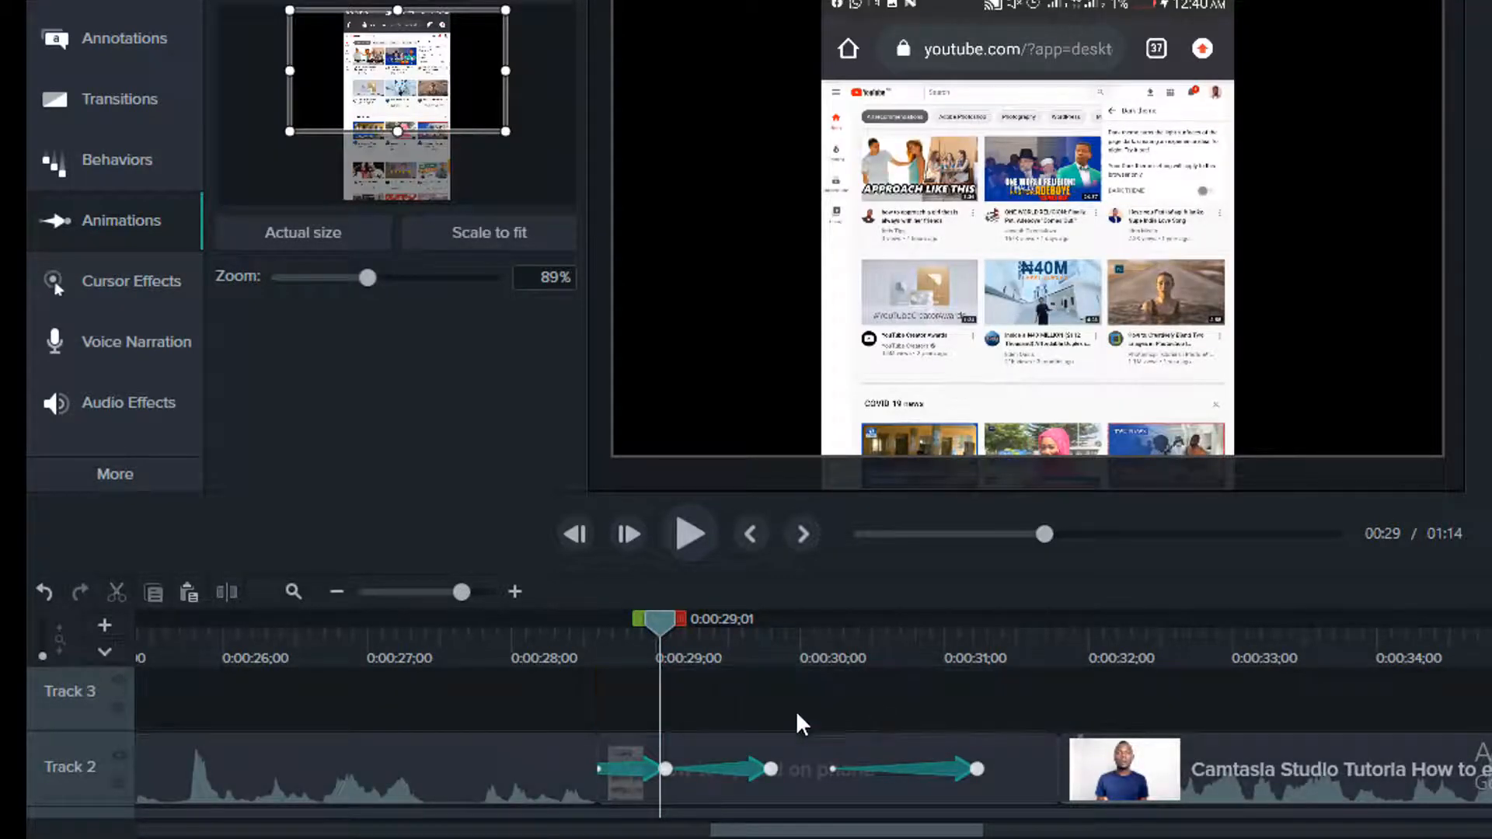
click(334, 592)
click(334, 592)
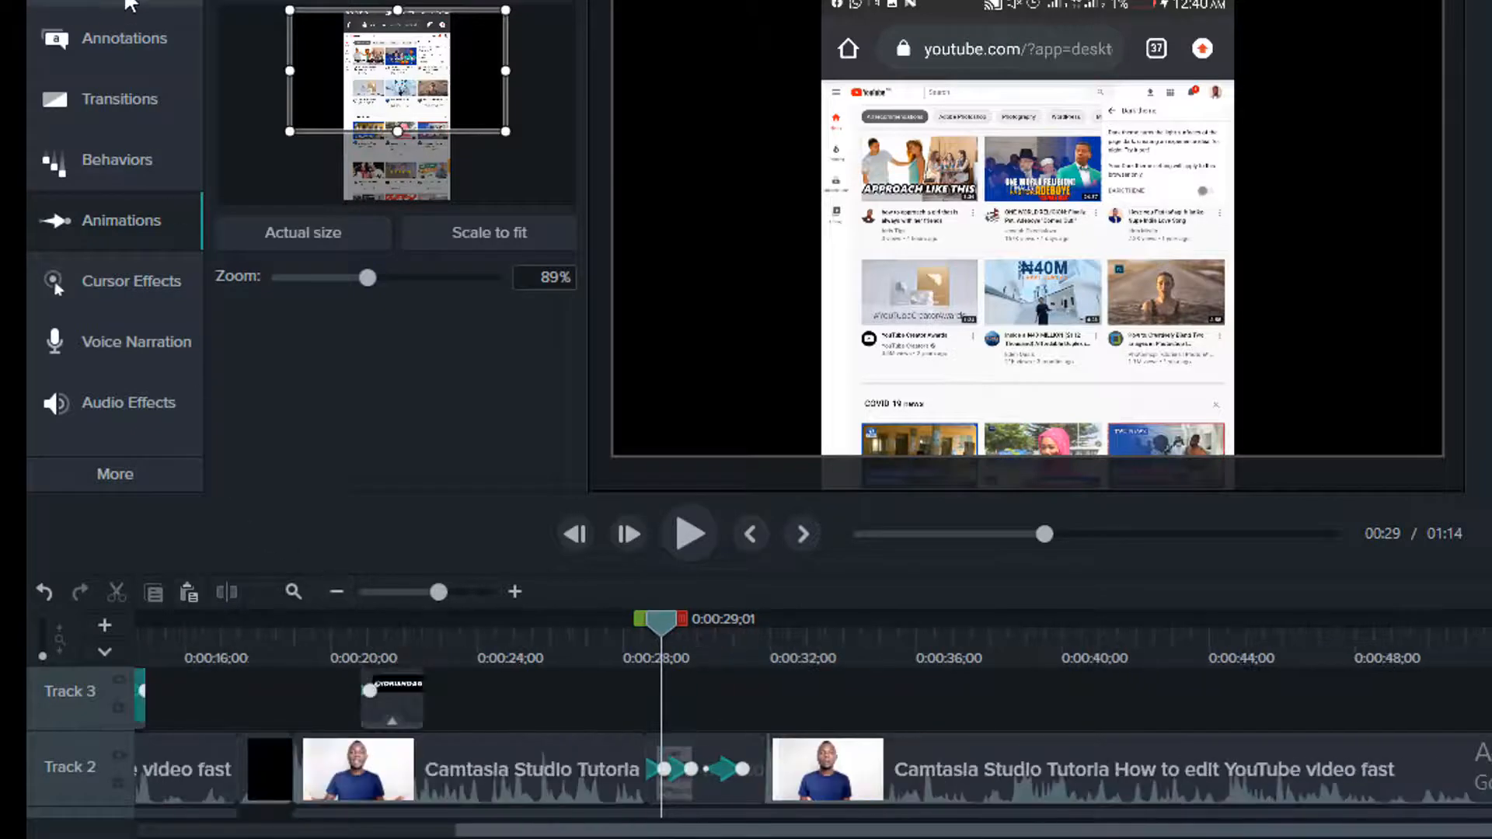
click(126, 3)
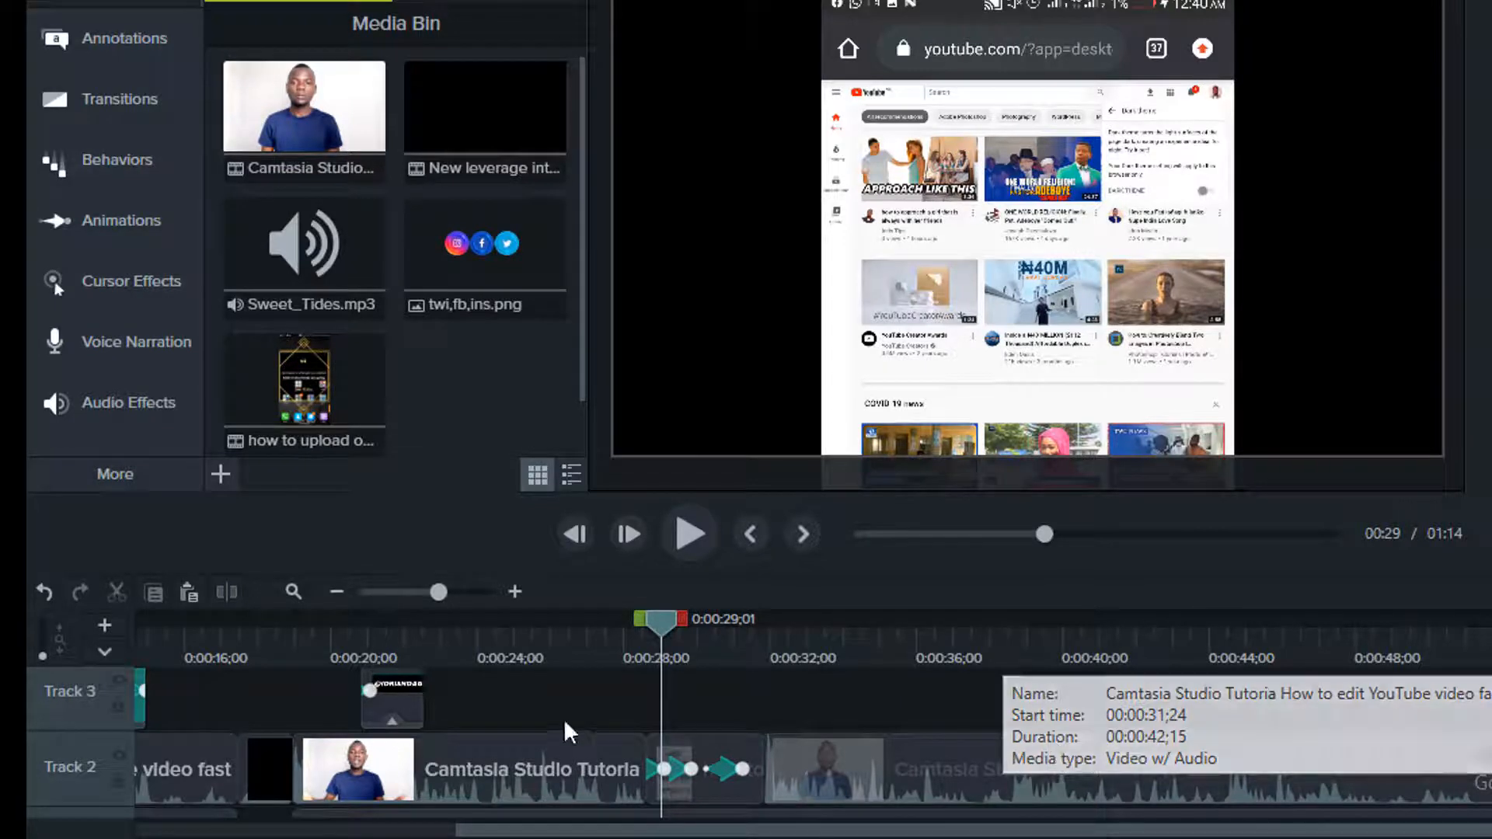
click(336, 594)
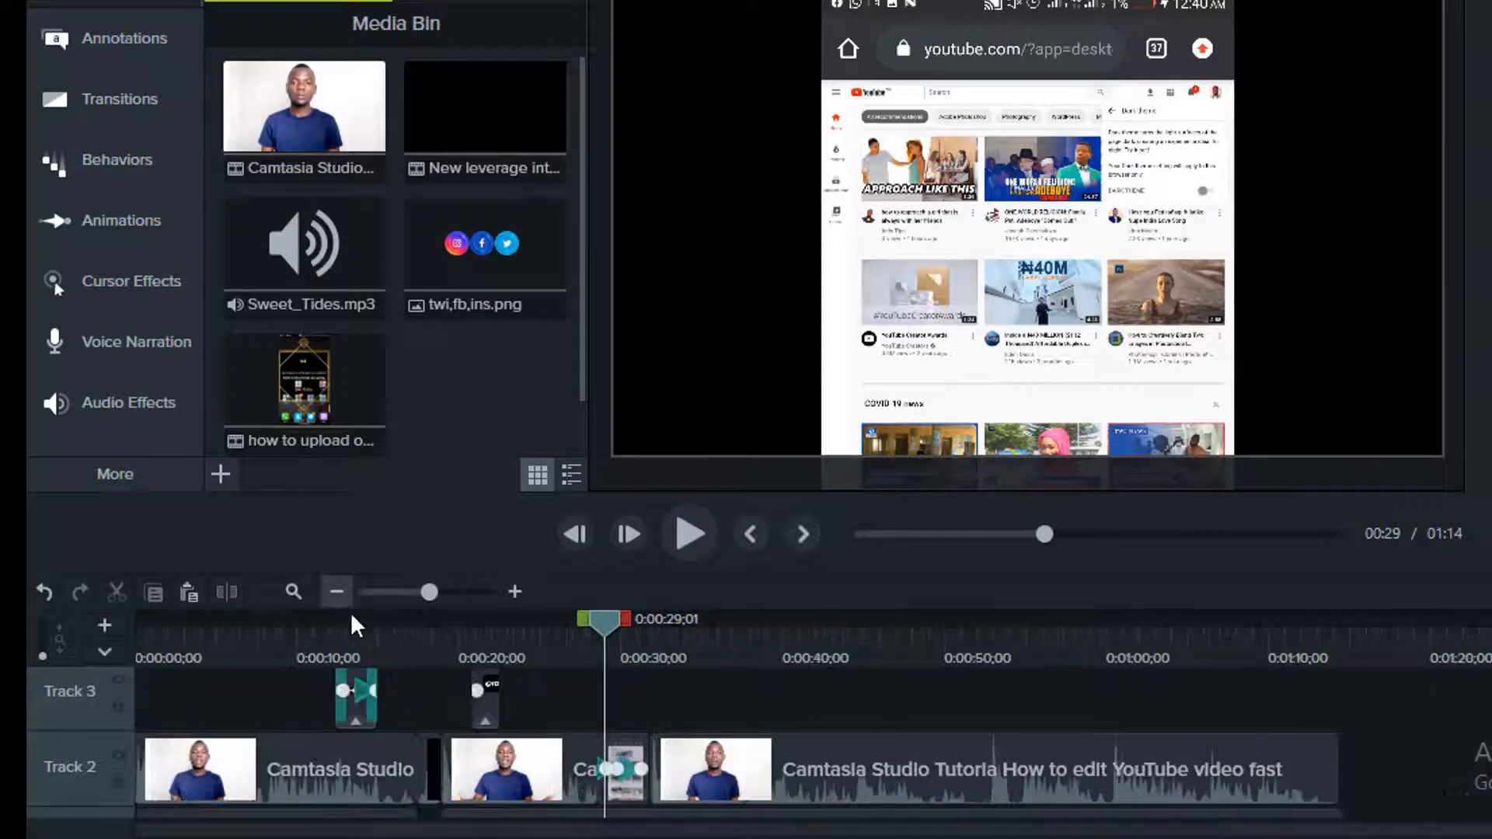
click(515, 592)
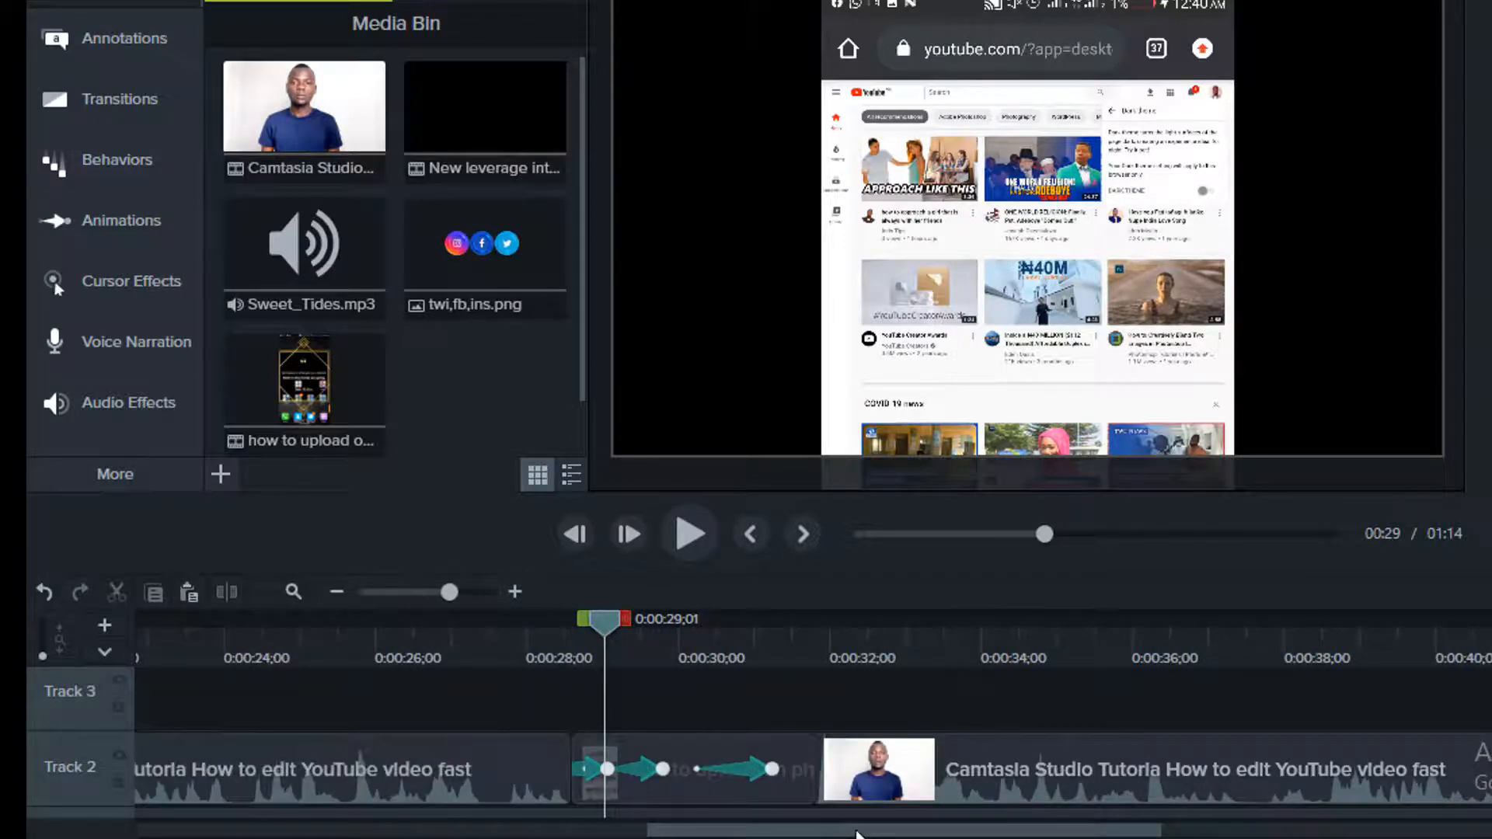
Step: Preview the social media overlay from 0:00:20;25 and group its handle text with the social icons image
drag(858, 834, 684, 830)
click(641, 707)
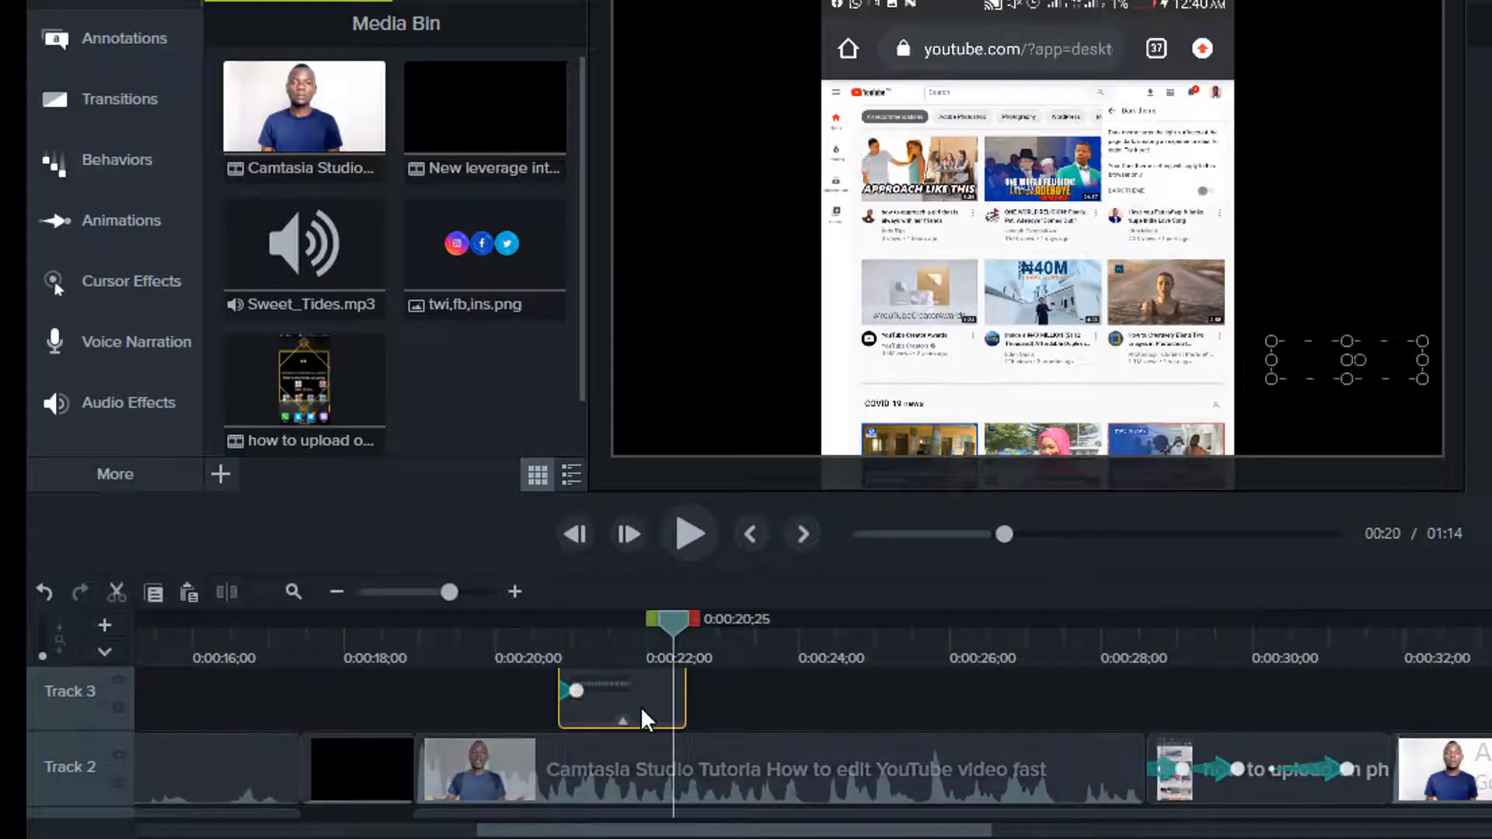
scroll(652, 709, up, 2)
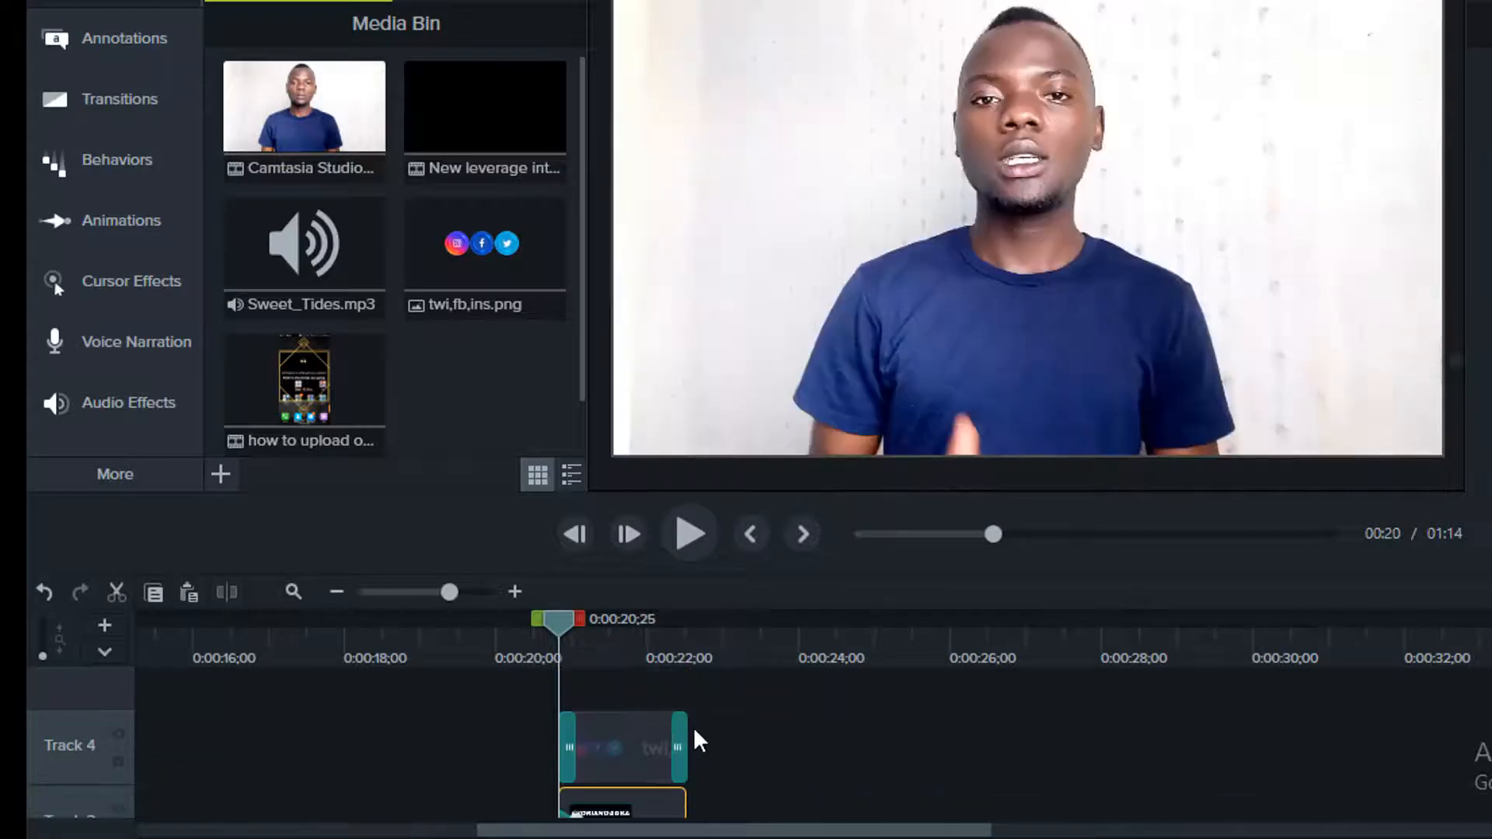
key(space)
key(space)
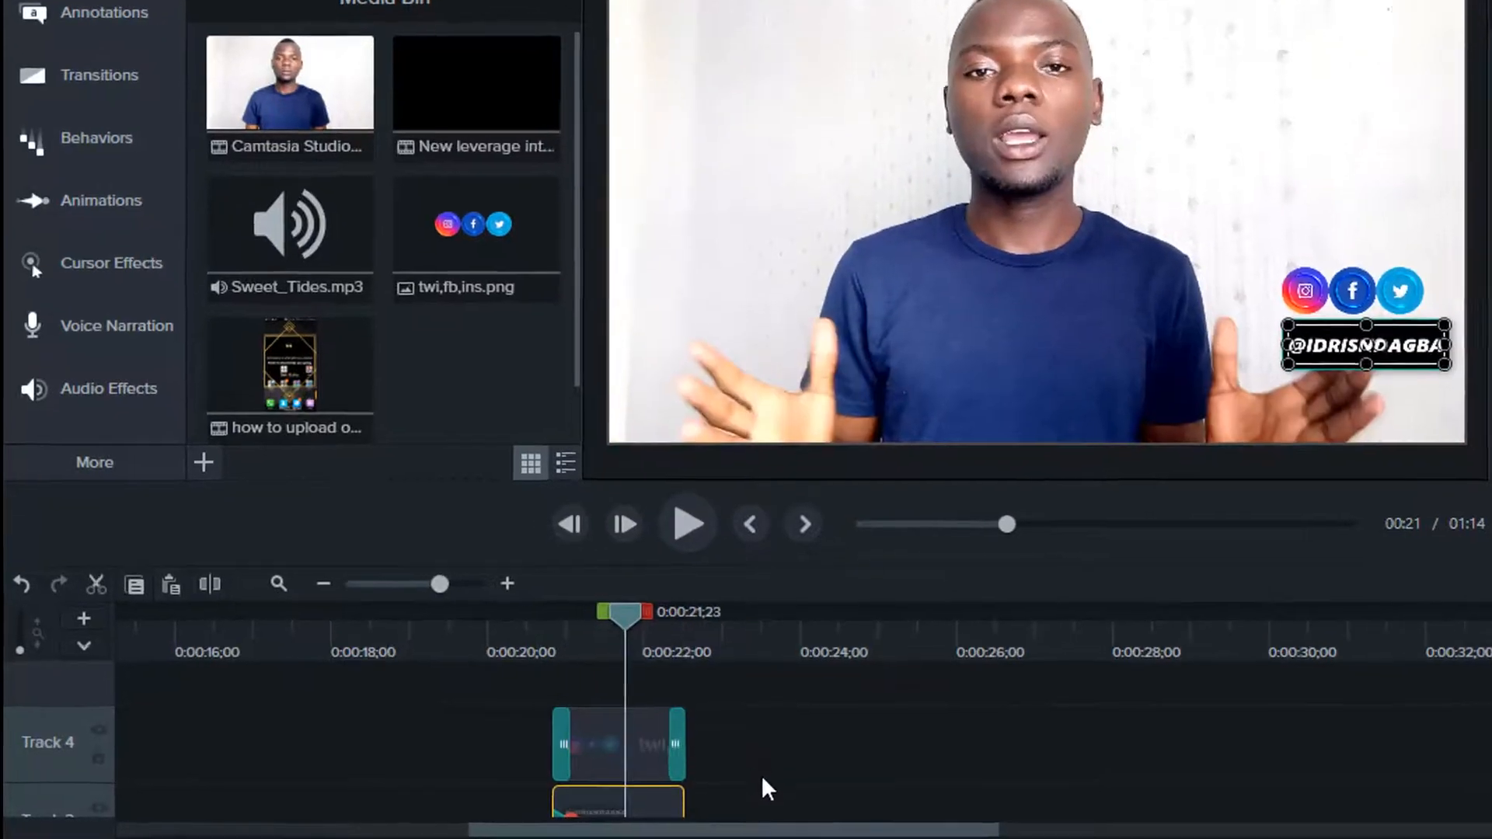
click(630, 753)
right_click(630, 747)
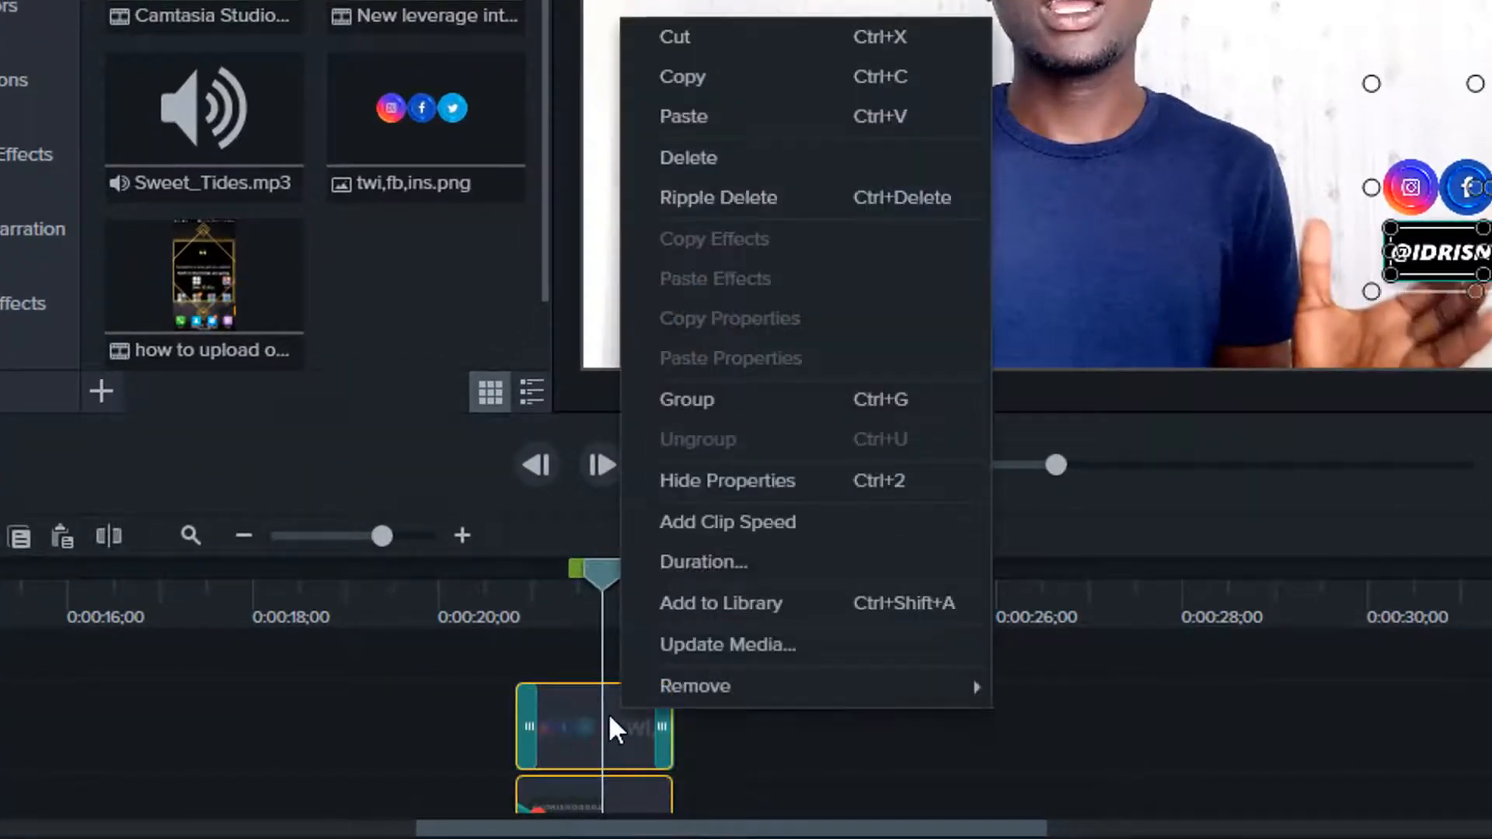
click(711, 403)
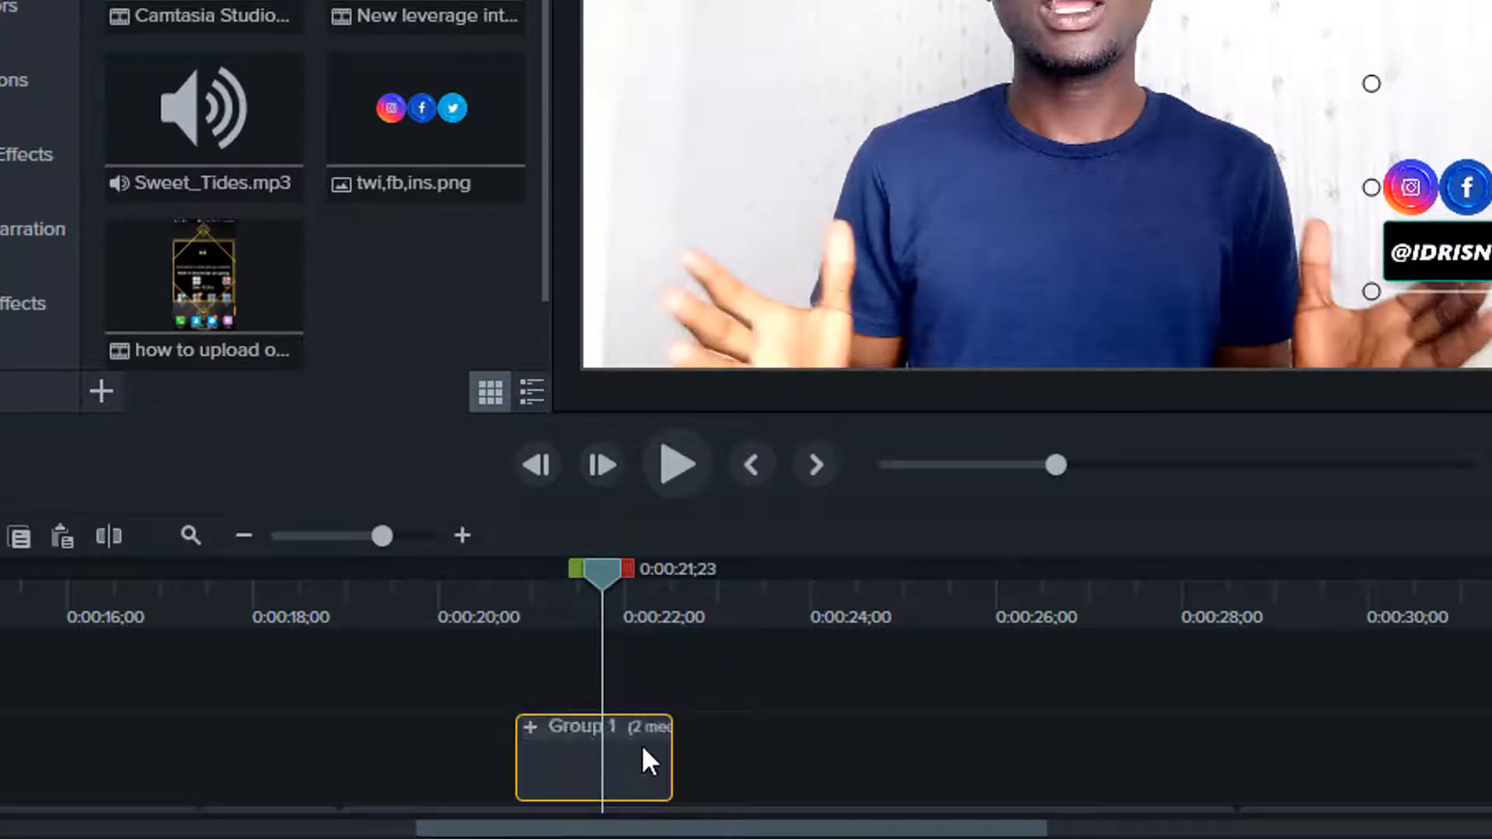
Step: Add the grouped overlay to the Library and name it with the social media handle
right_click(641, 759)
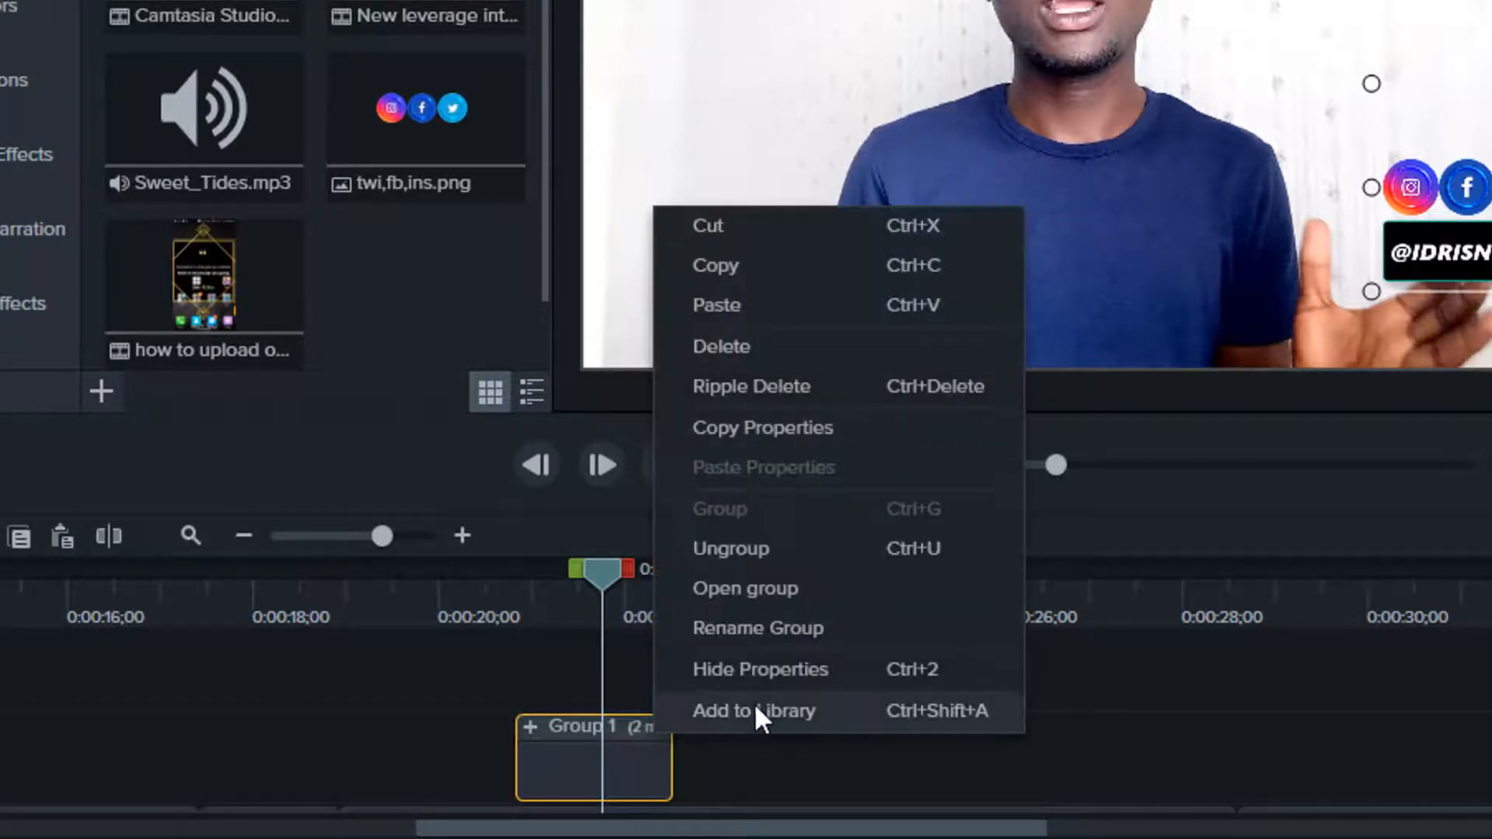
click(758, 712)
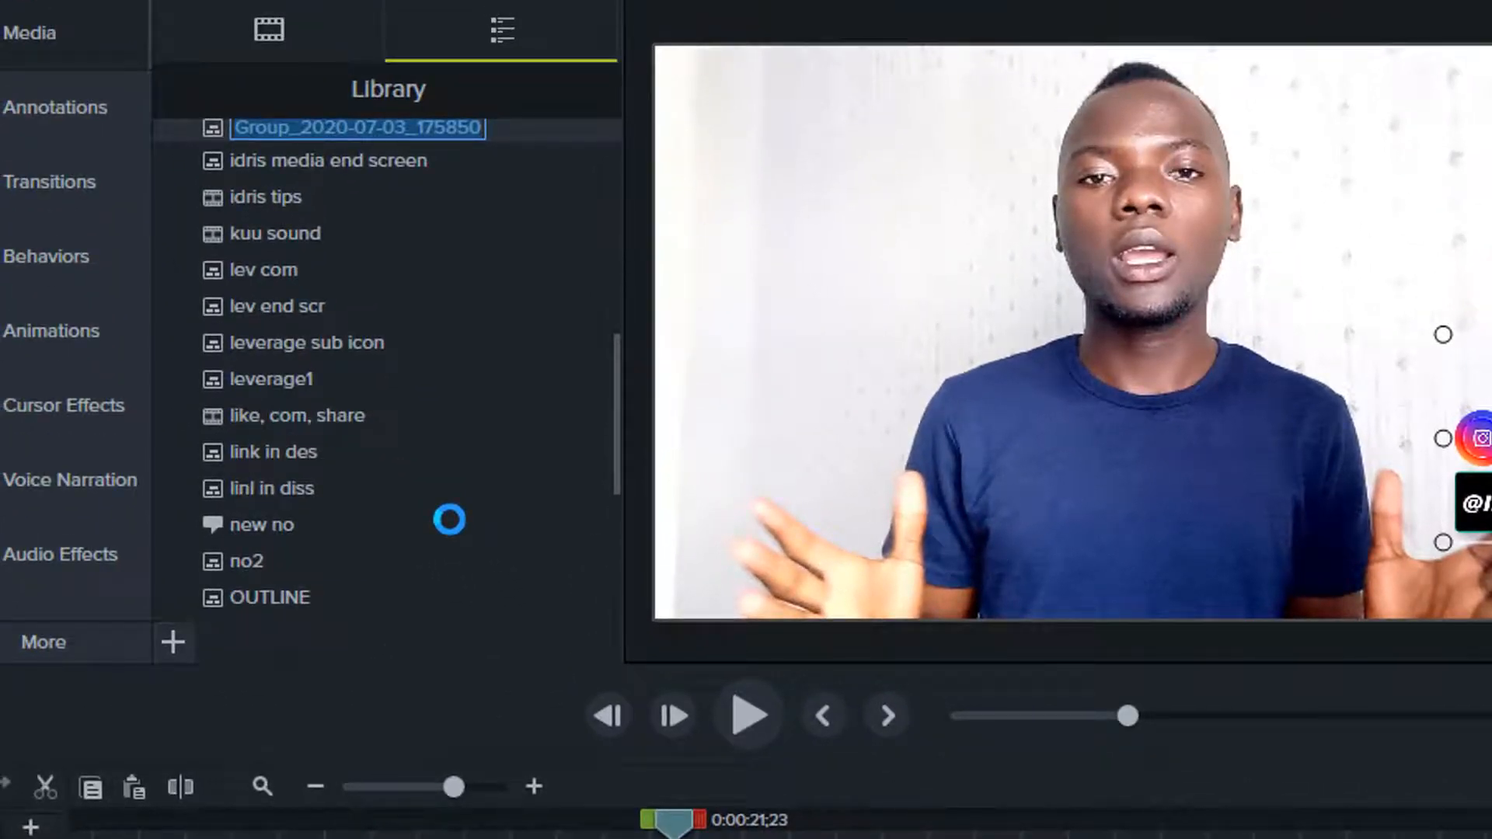
text(@)
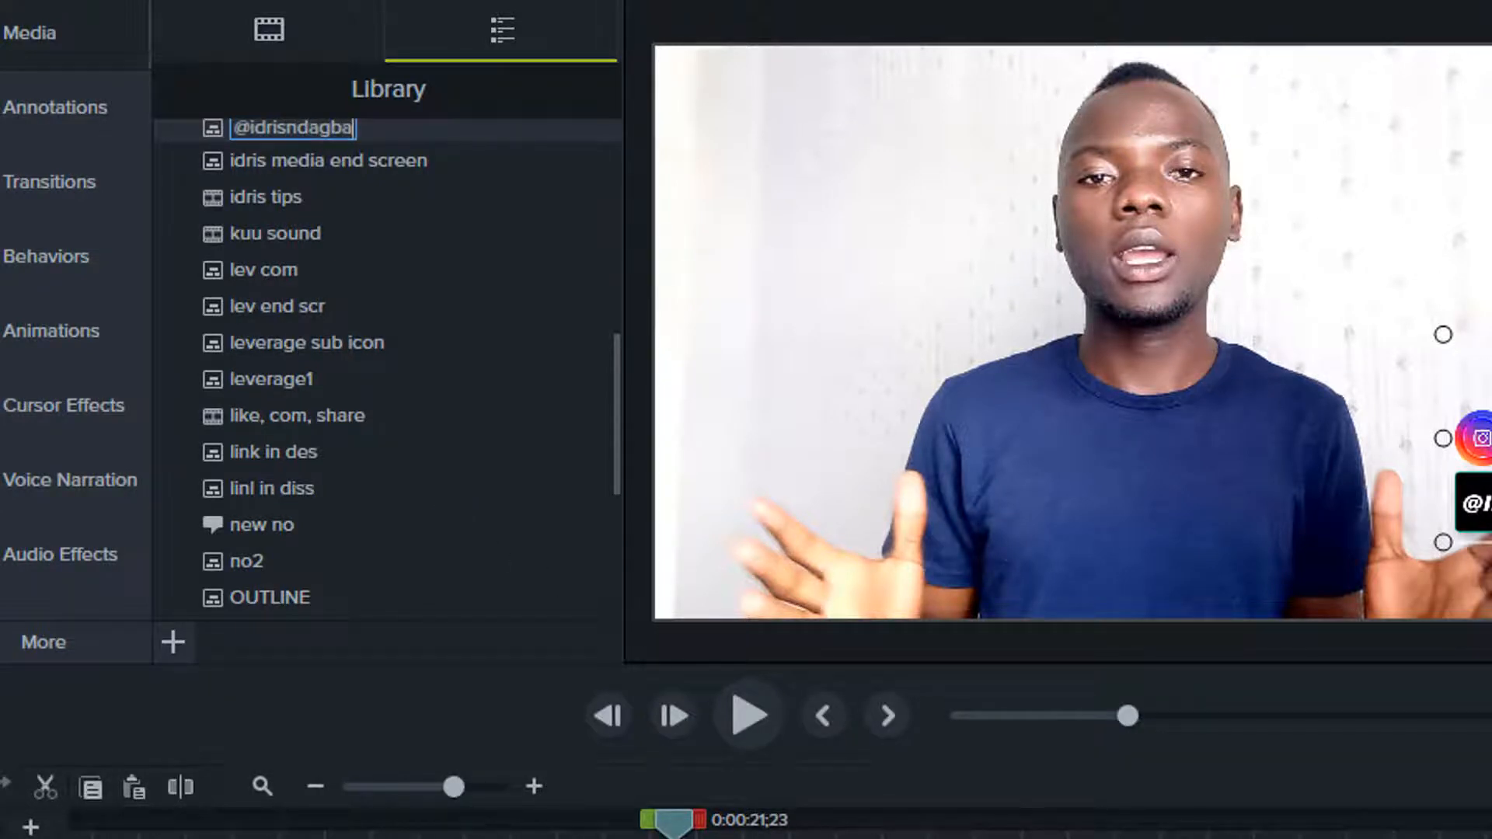
Step: Name the grouped overlay asset in the Library with the social media handle and locate it in the asset list
text(idrisndagba)
key(Return)
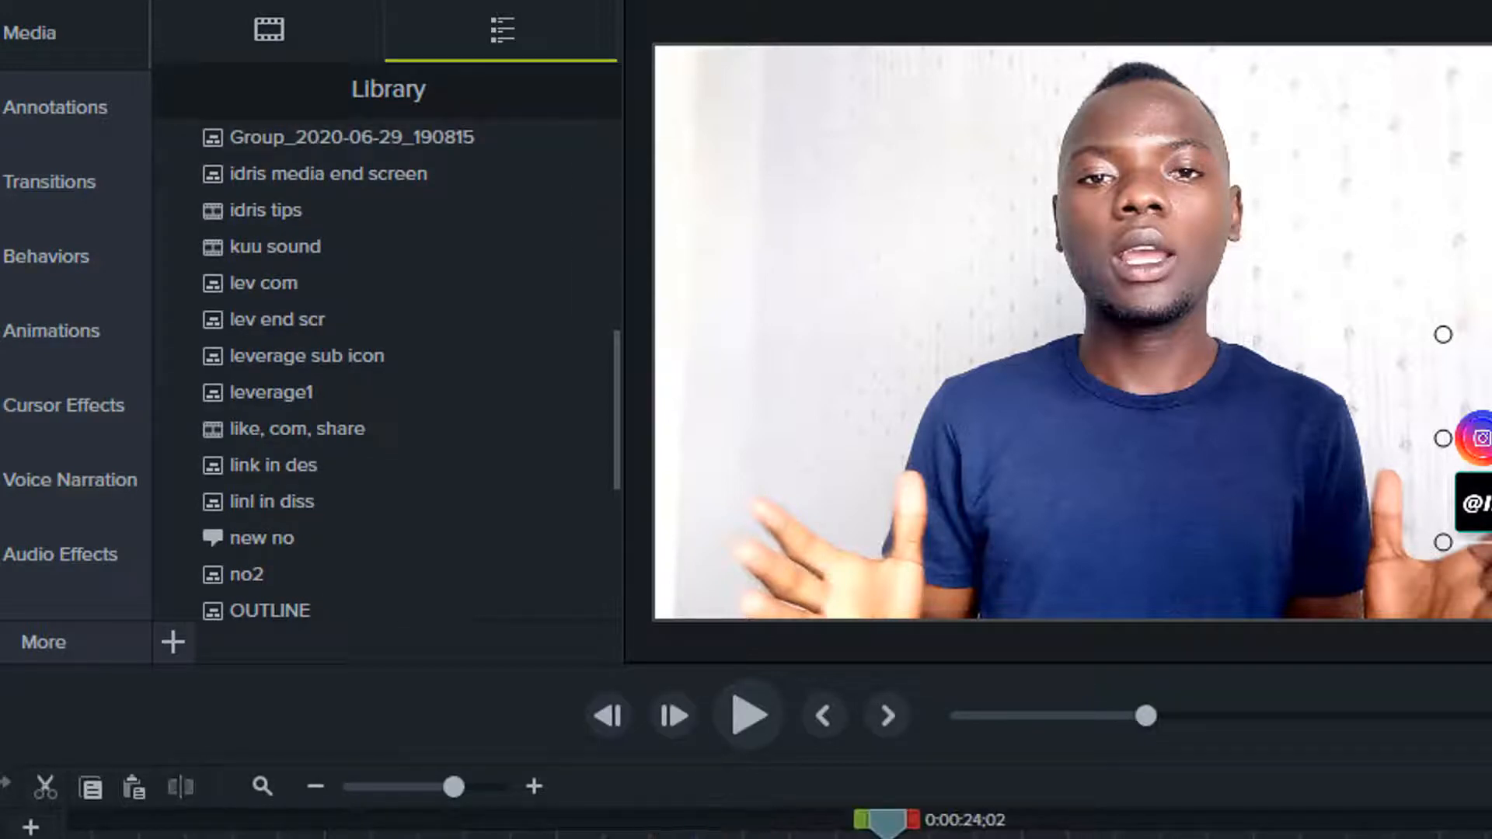
scroll(414, 324, up, 5)
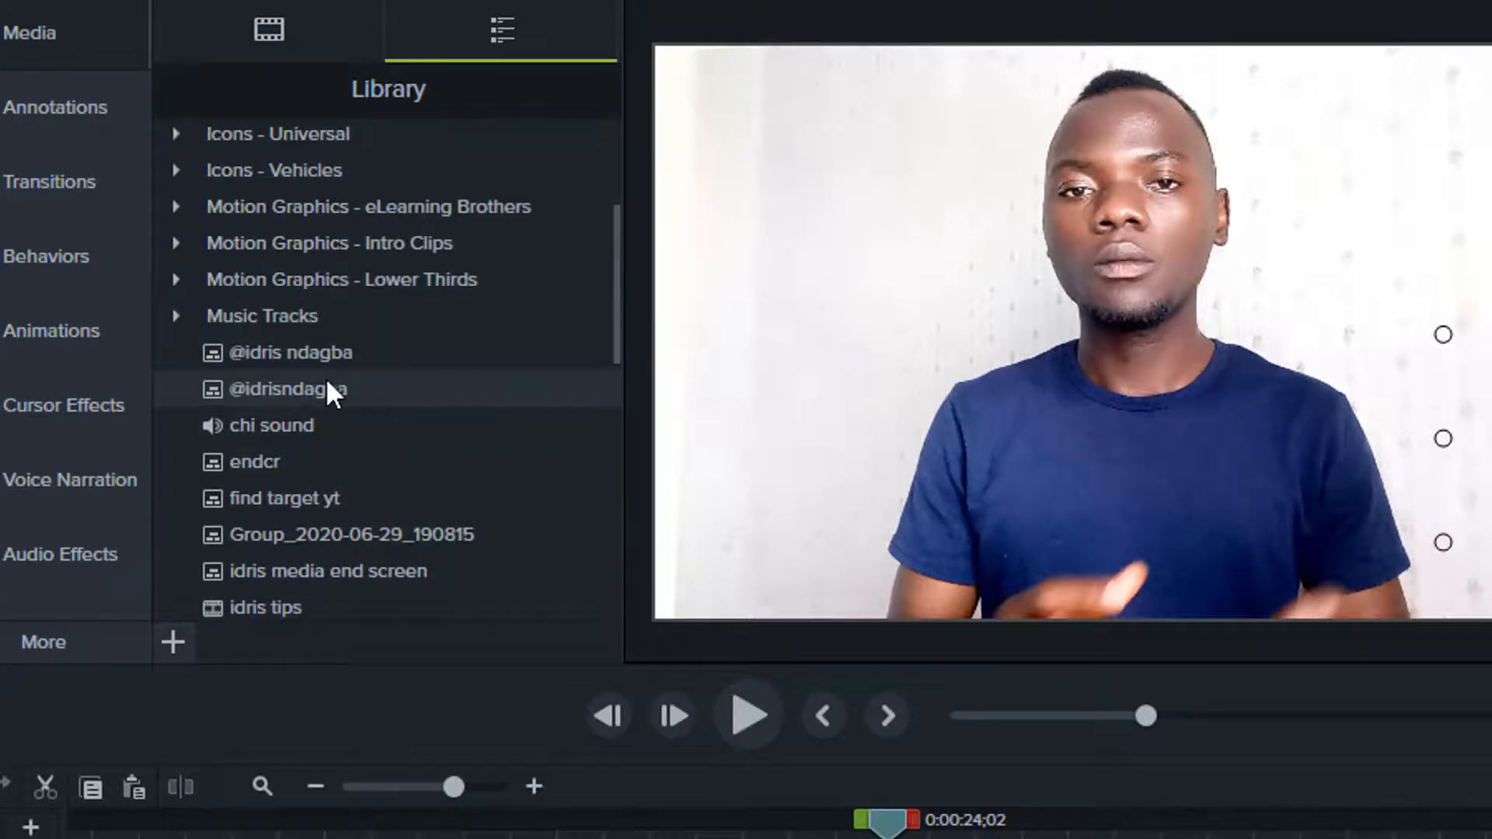
Step: Try the saved handle overlay on the timeline at 0:00:24;02, preview it, and remove that copy
right_click(328, 389)
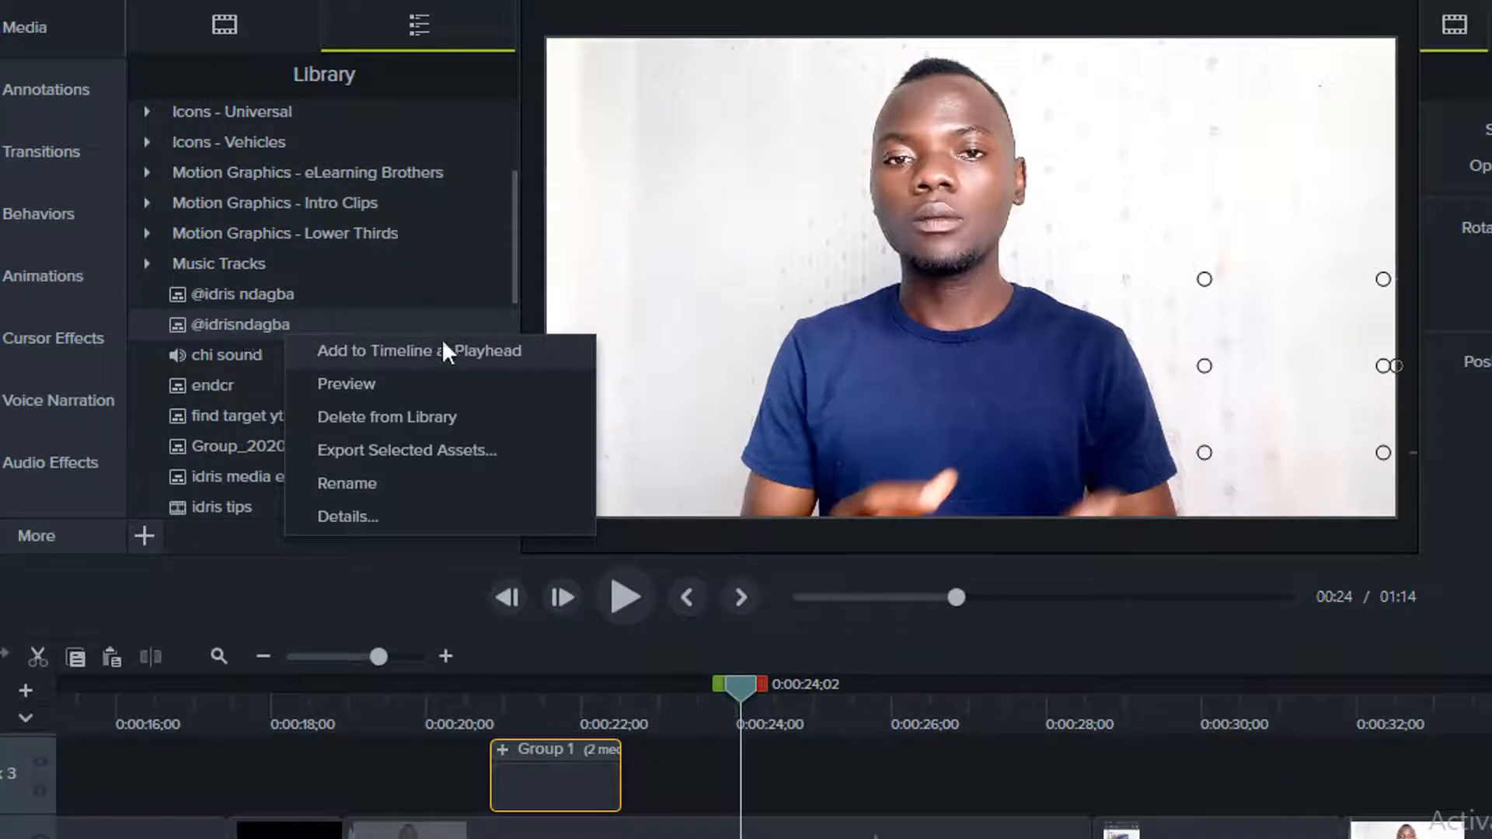
click(427, 348)
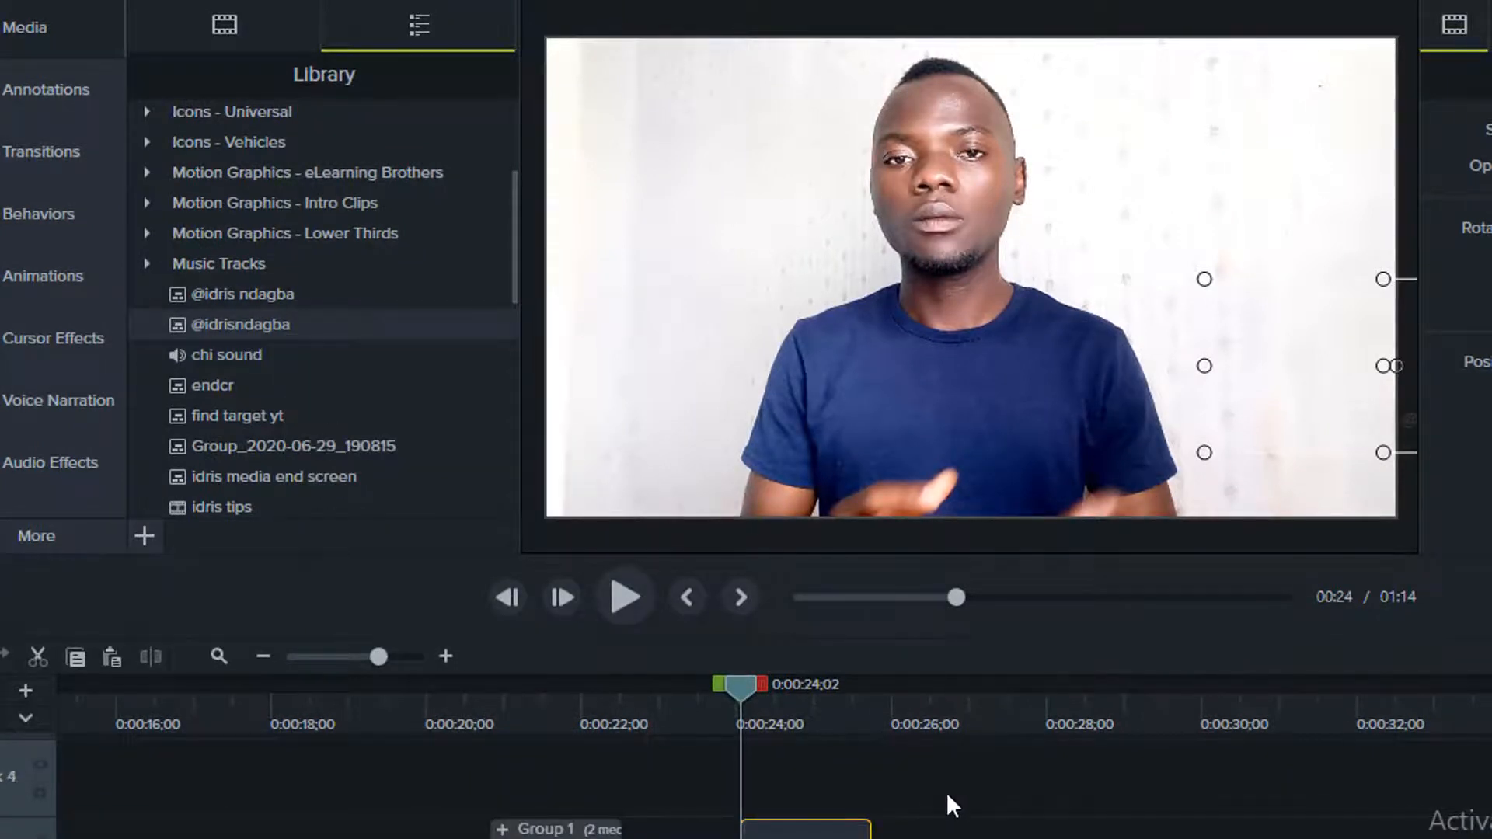
key(space)
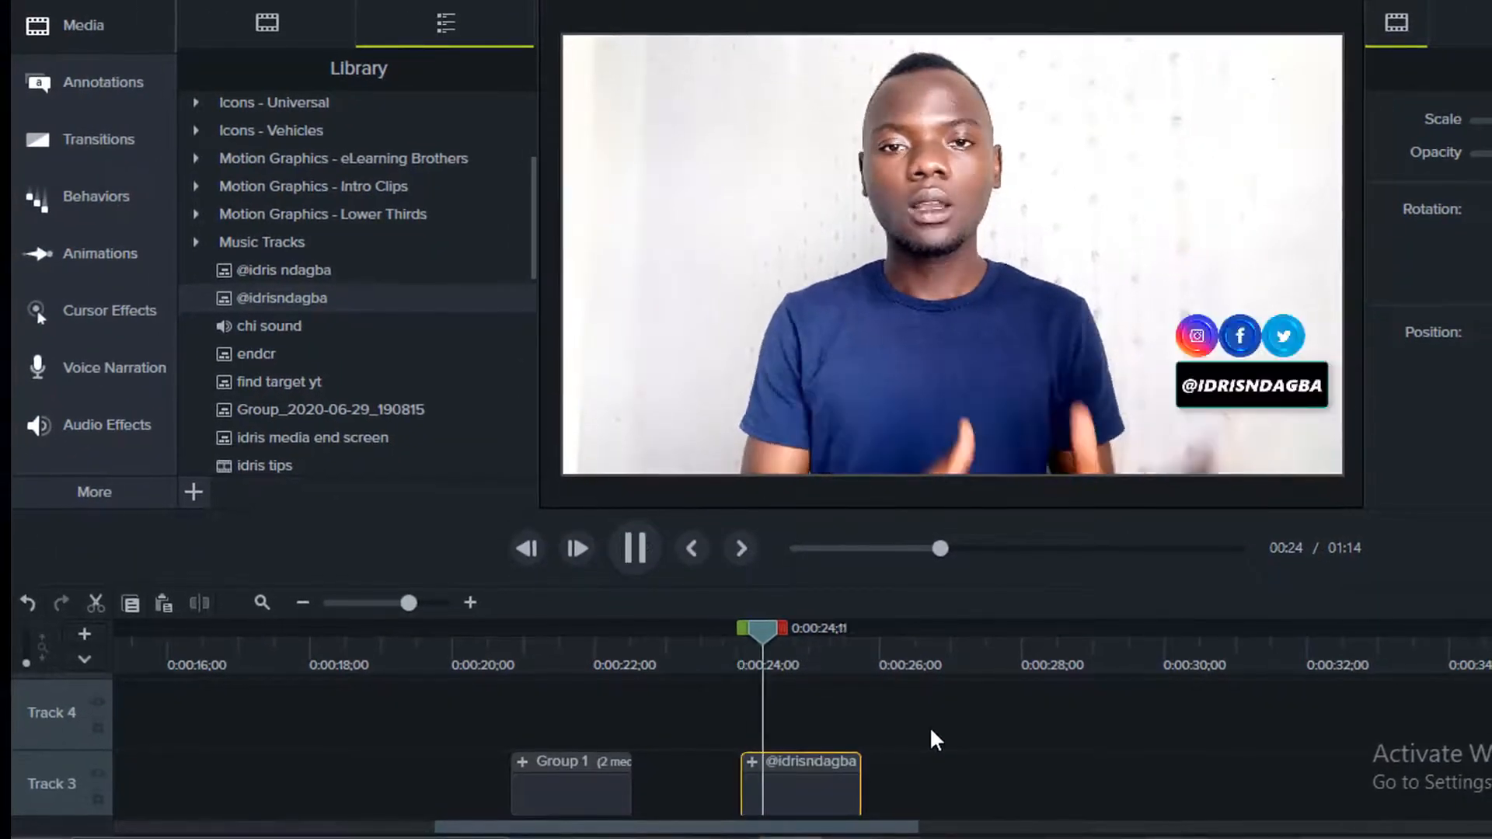
key(space)
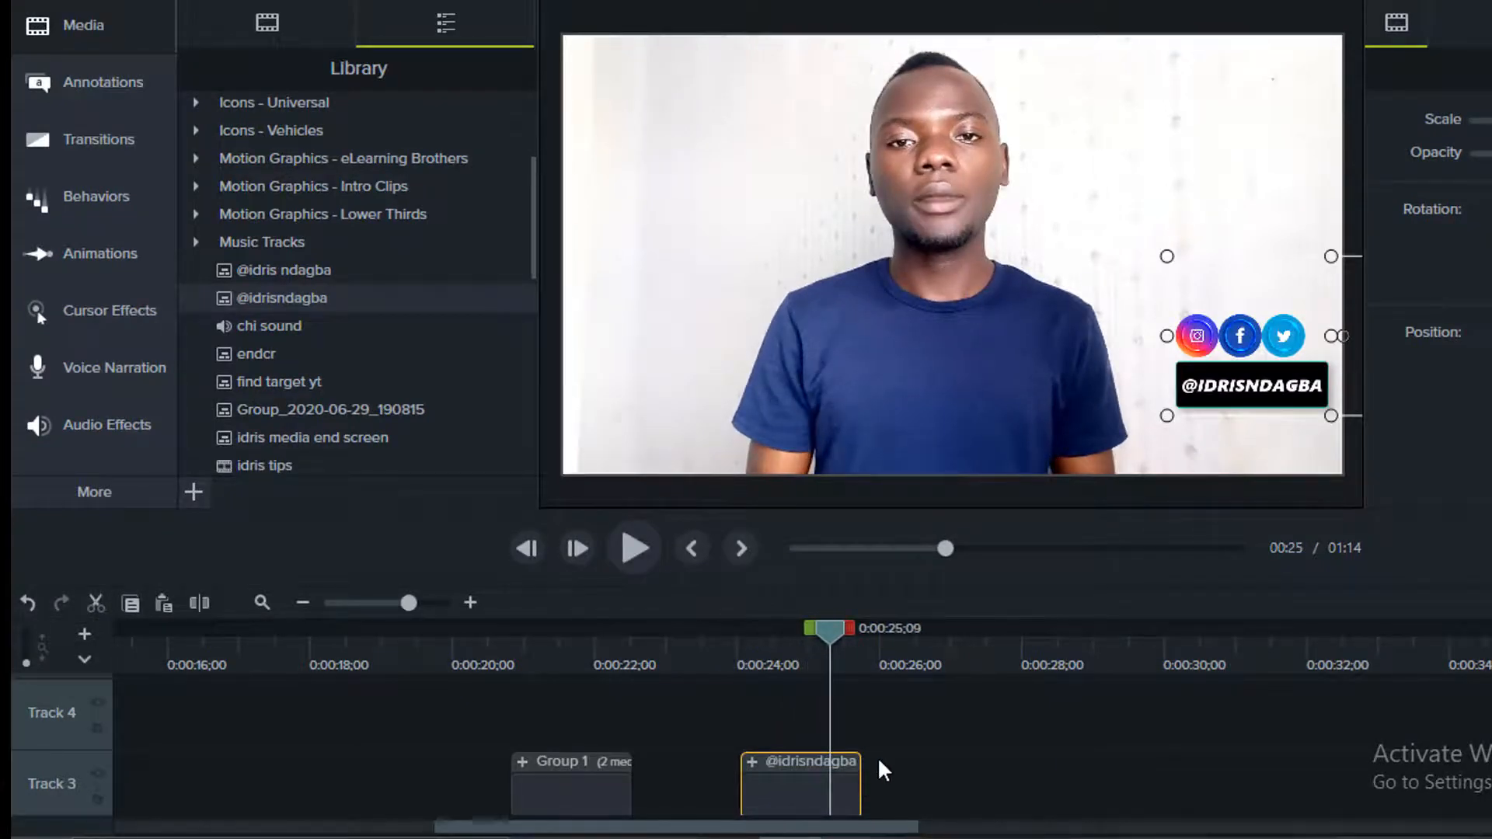
key(Delete)
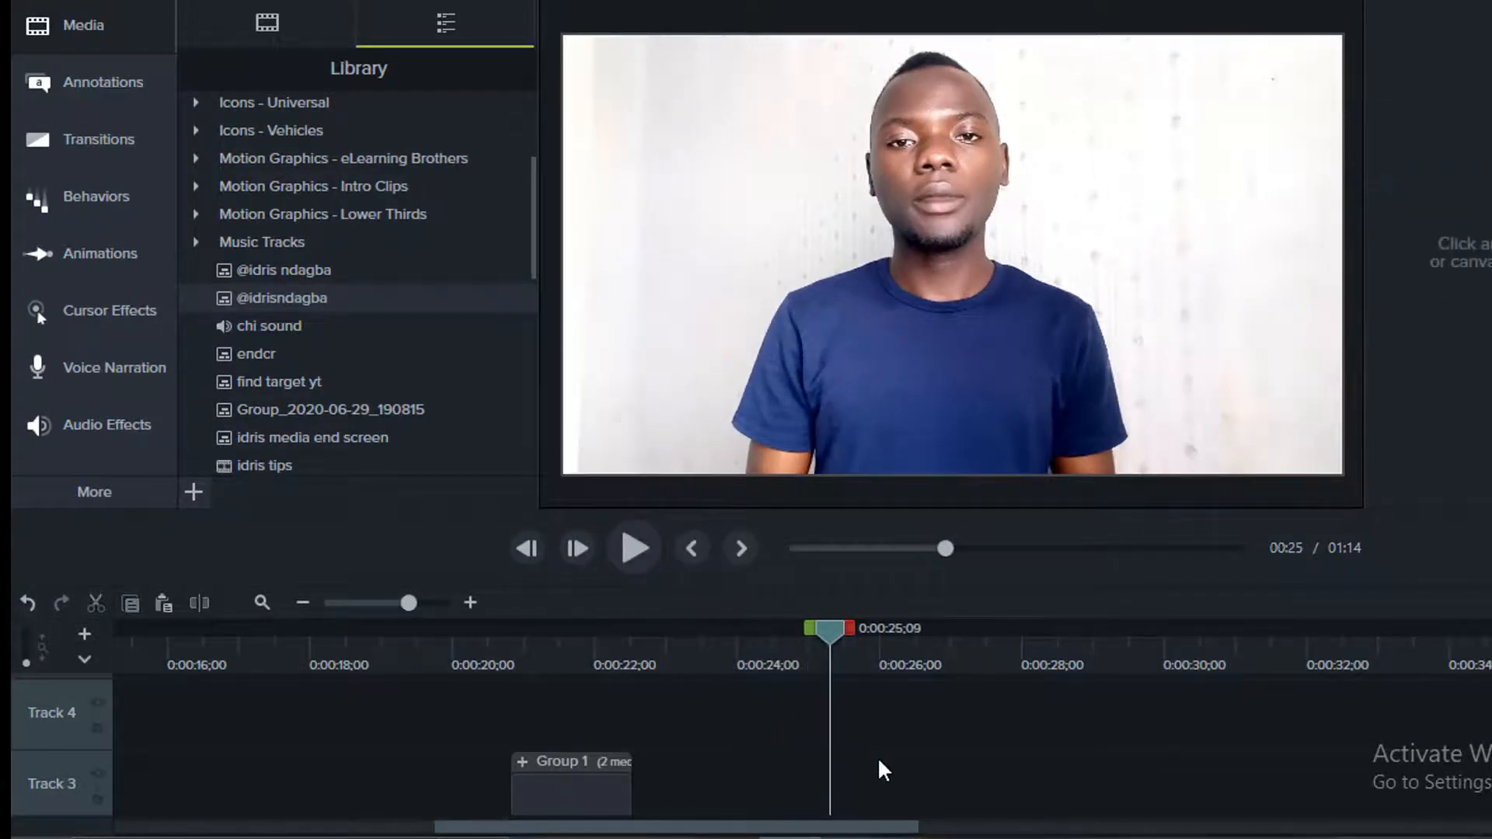
Step: Look through the saved assets in the Library and return to the Media Bin
click(302, 605)
scroll(315, 250, down, 8)
scroll(311, 271, up, 10)
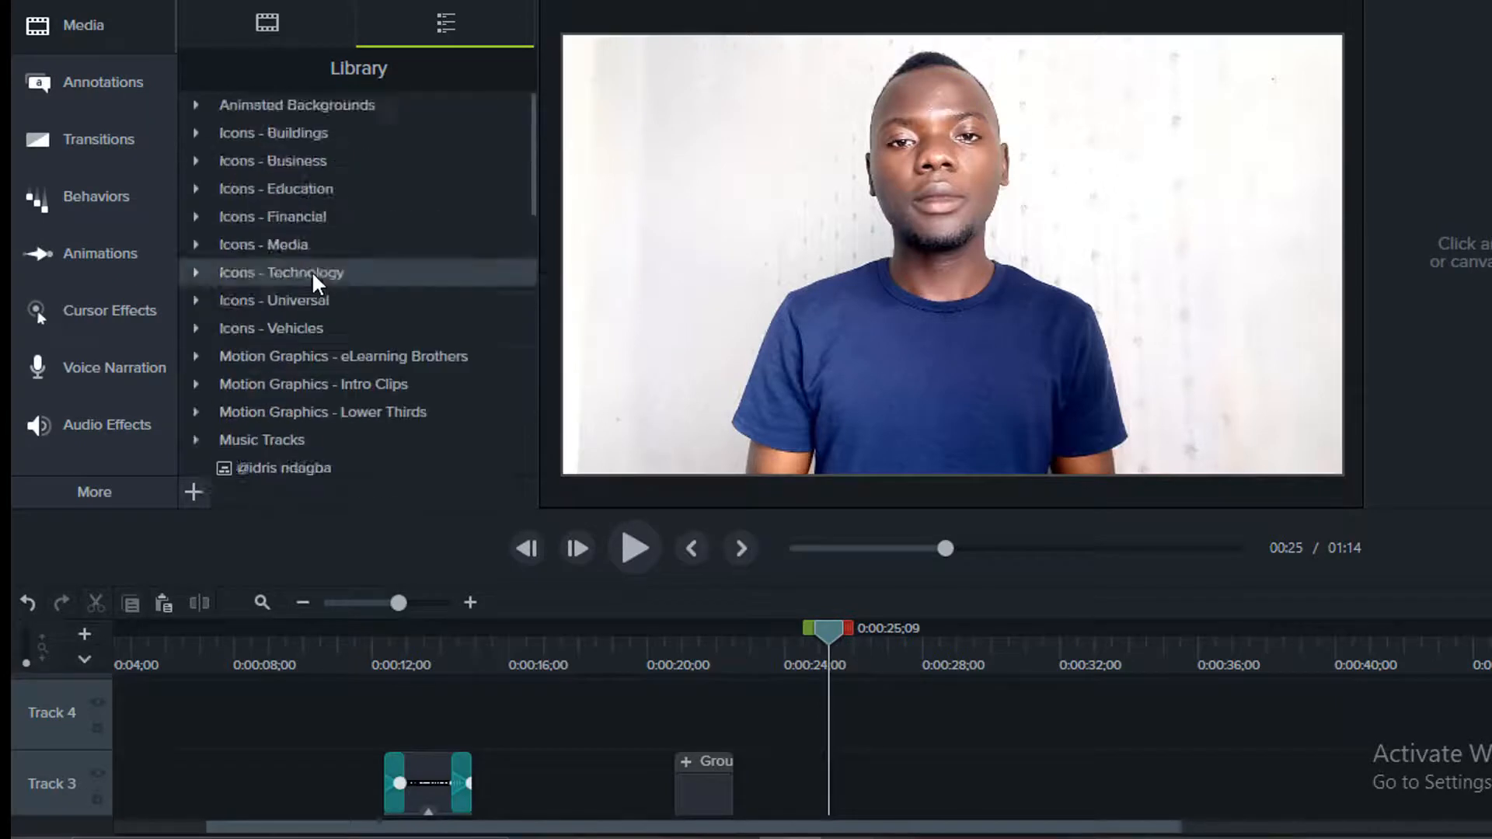
scroll(311, 270, down, 20)
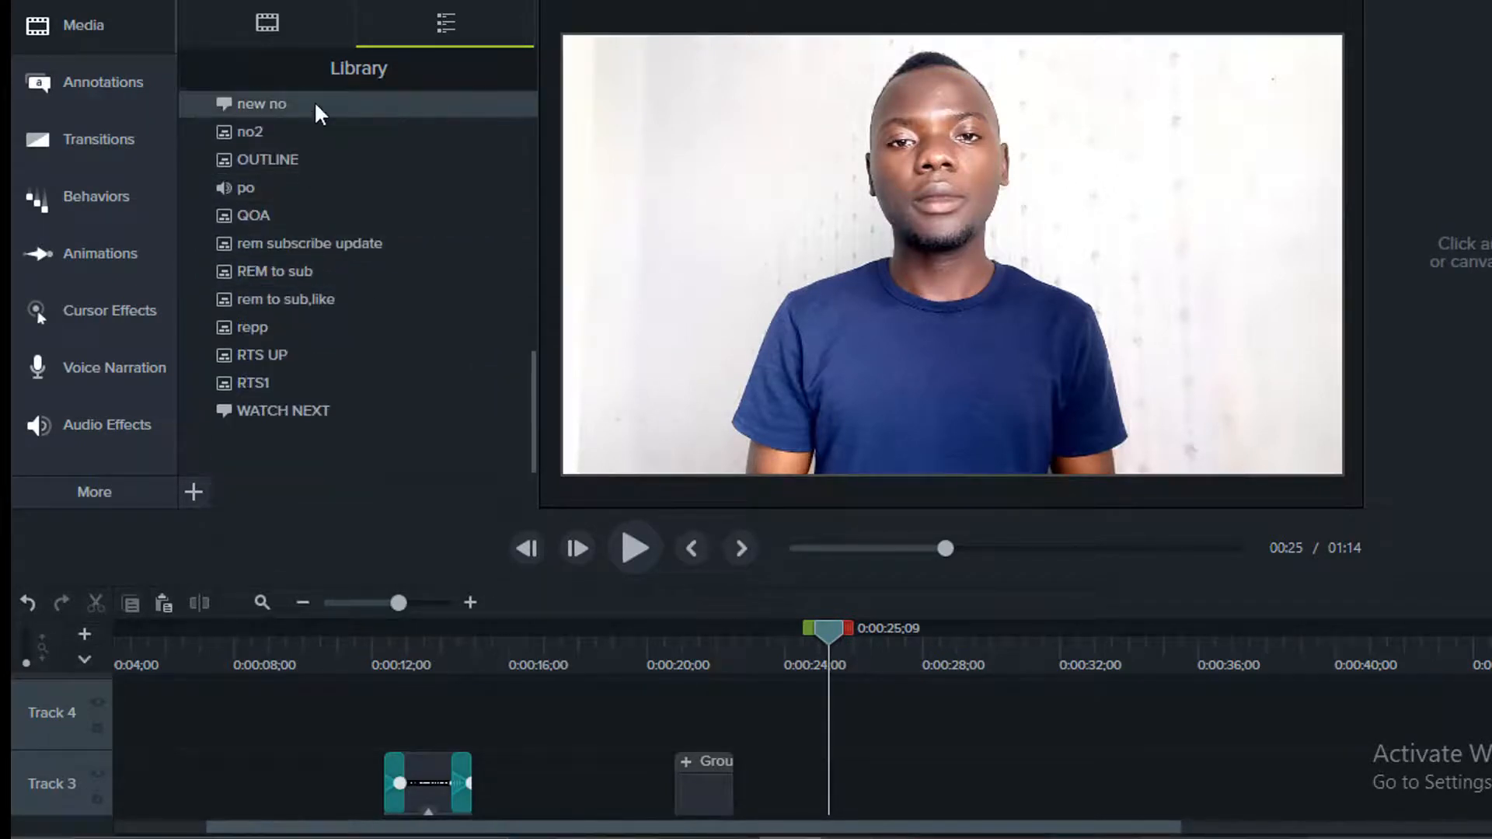
click(266, 25)
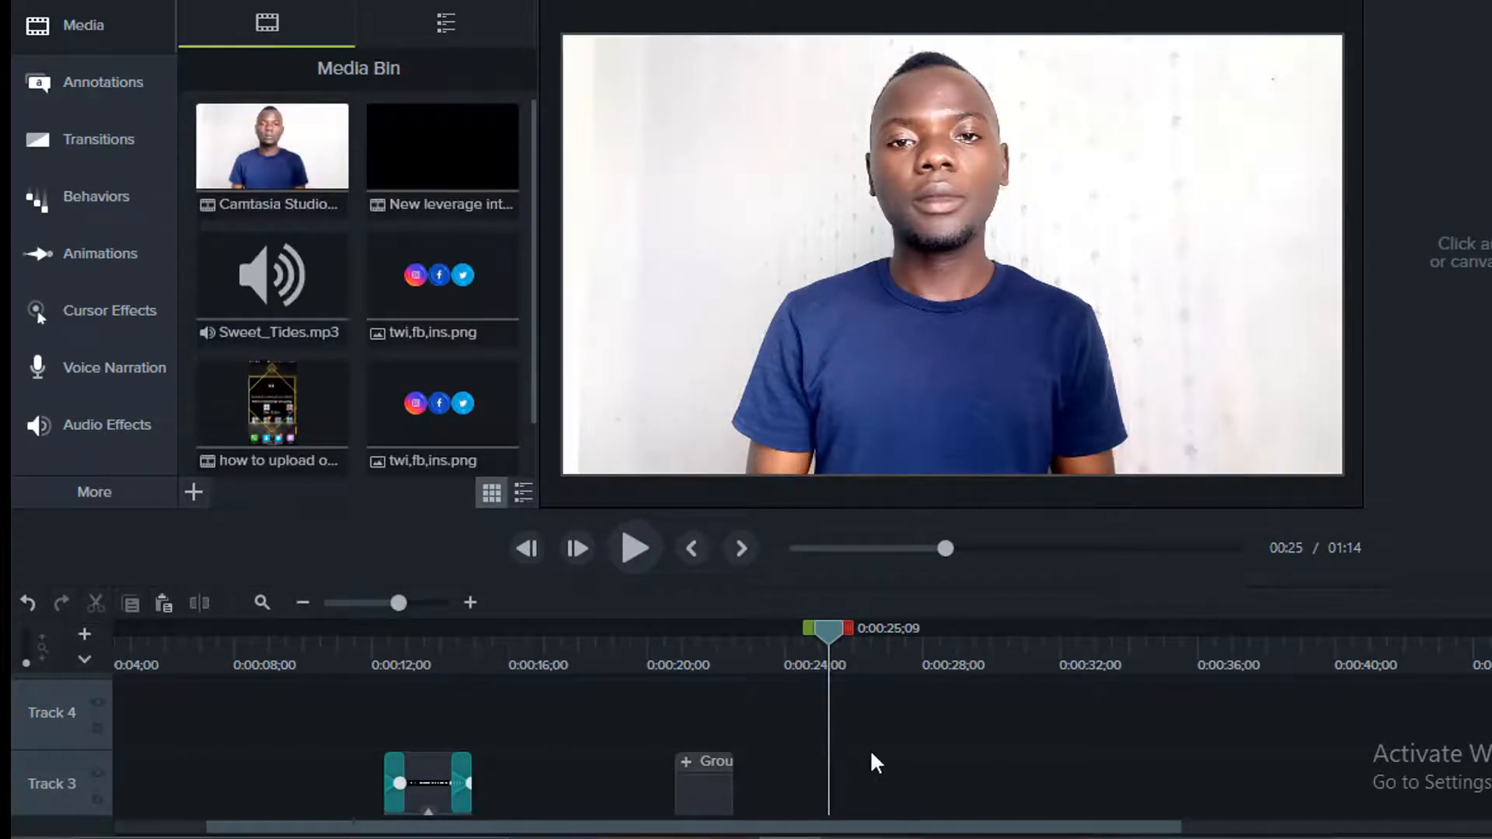
Step: Add a Fade through black transition between the phone recording and the following talking-head clip on Track 2 and preview it
scroll(879, 761, down, 2)
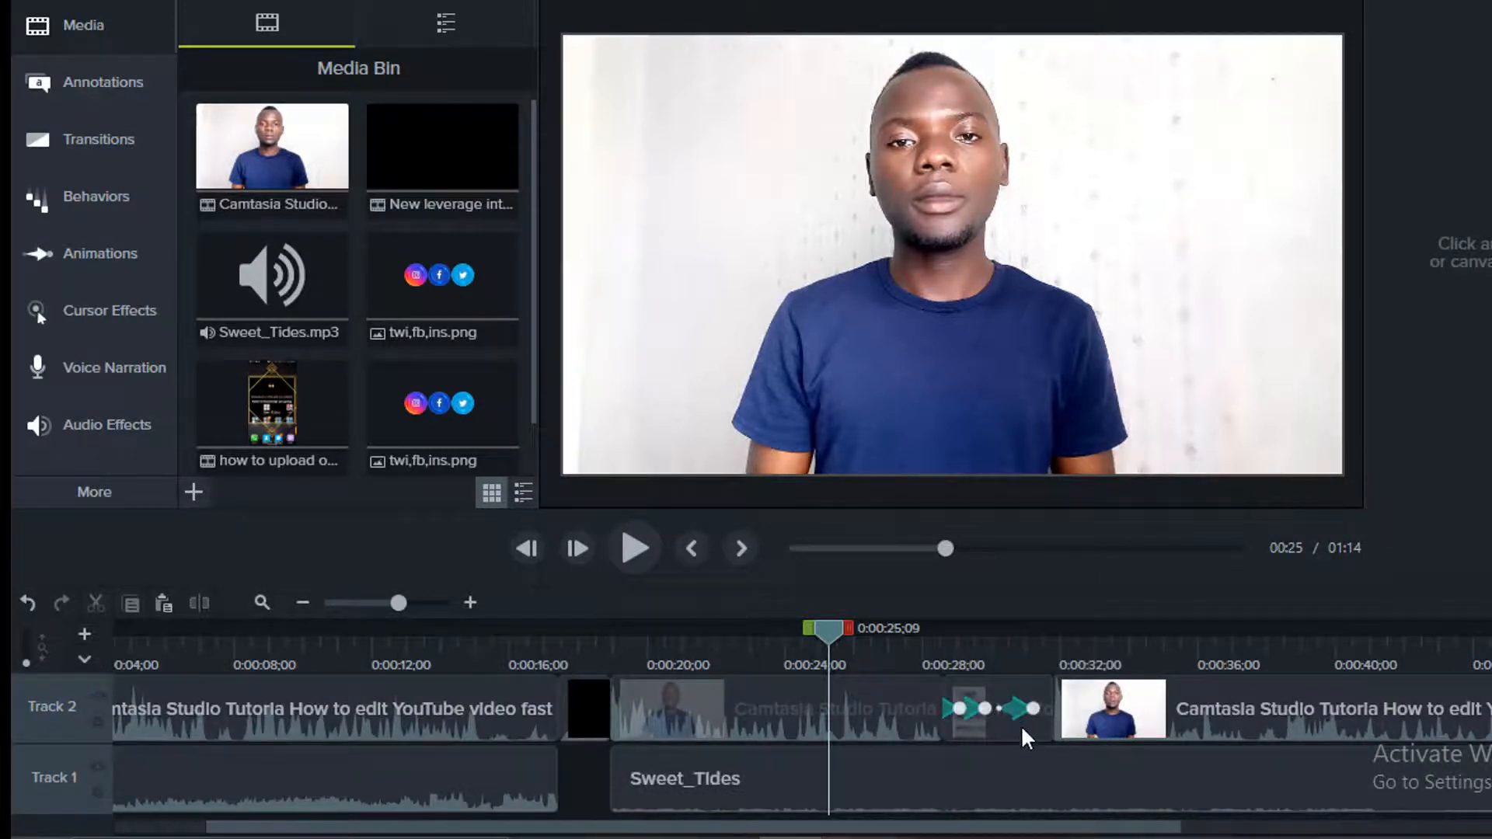
click(1135, 711)
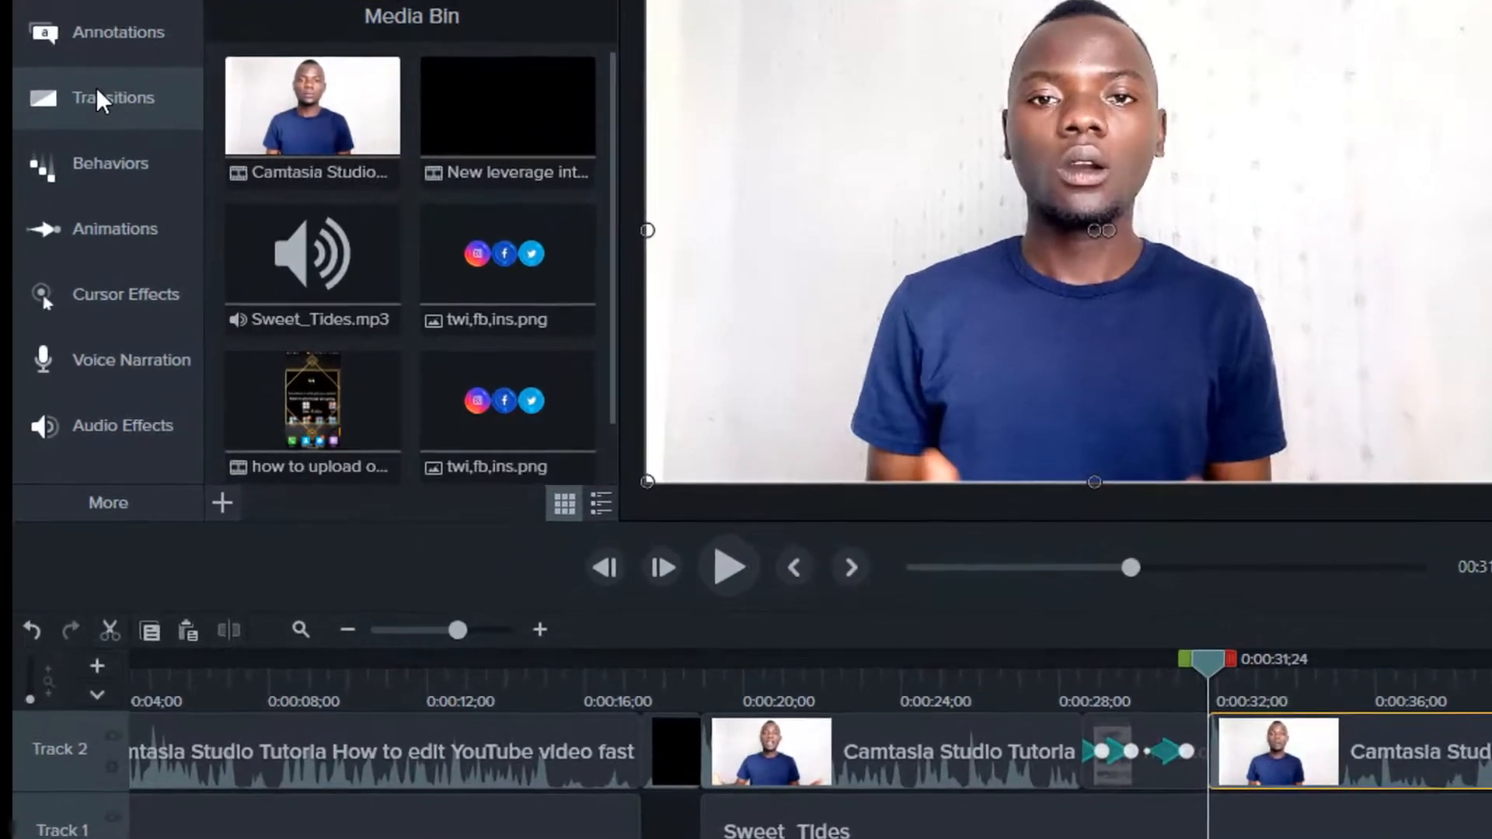
click(87, 139)
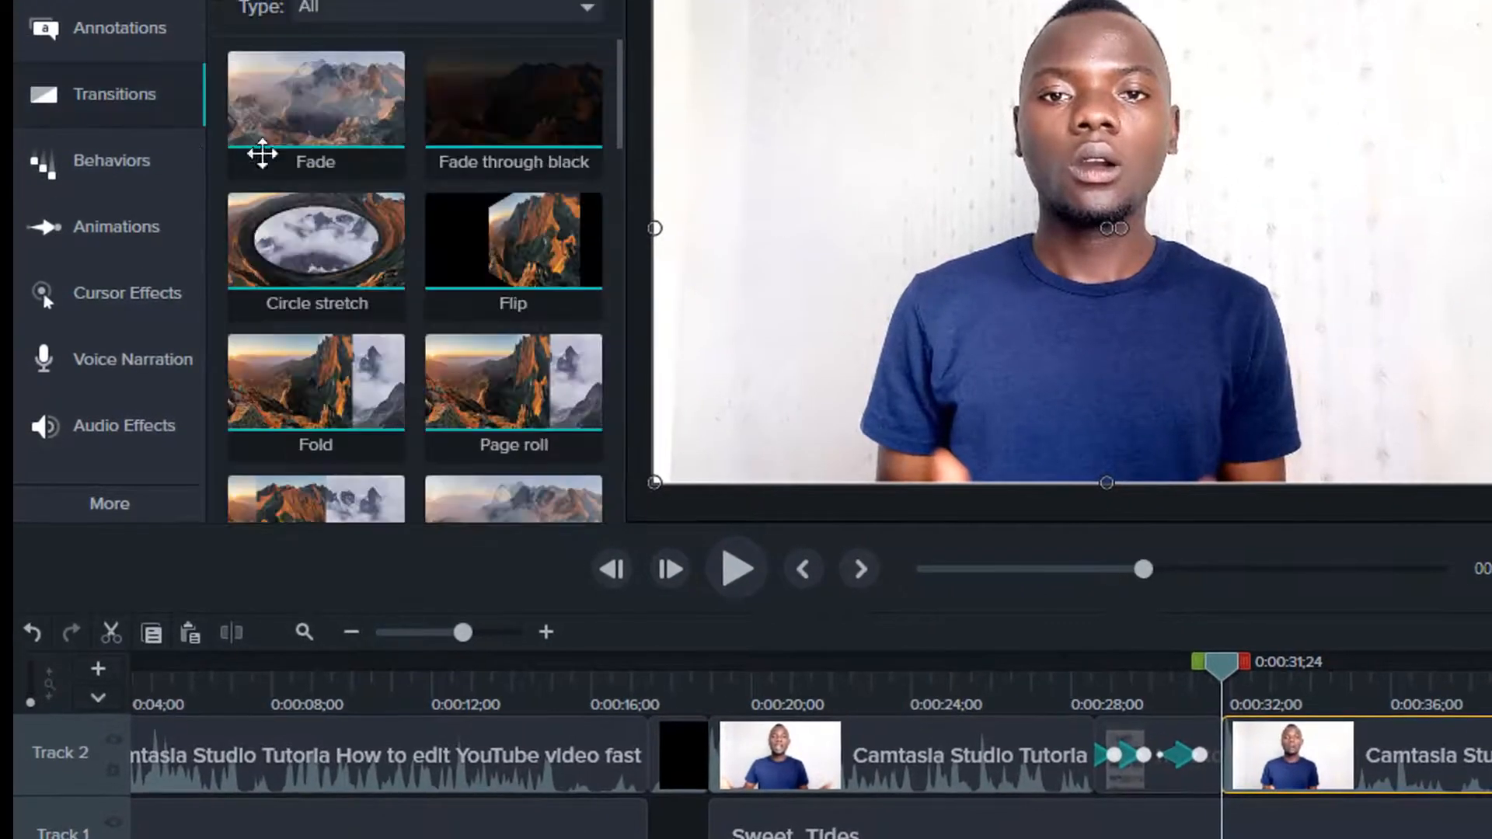
drag(494, 175, 1217, 743)
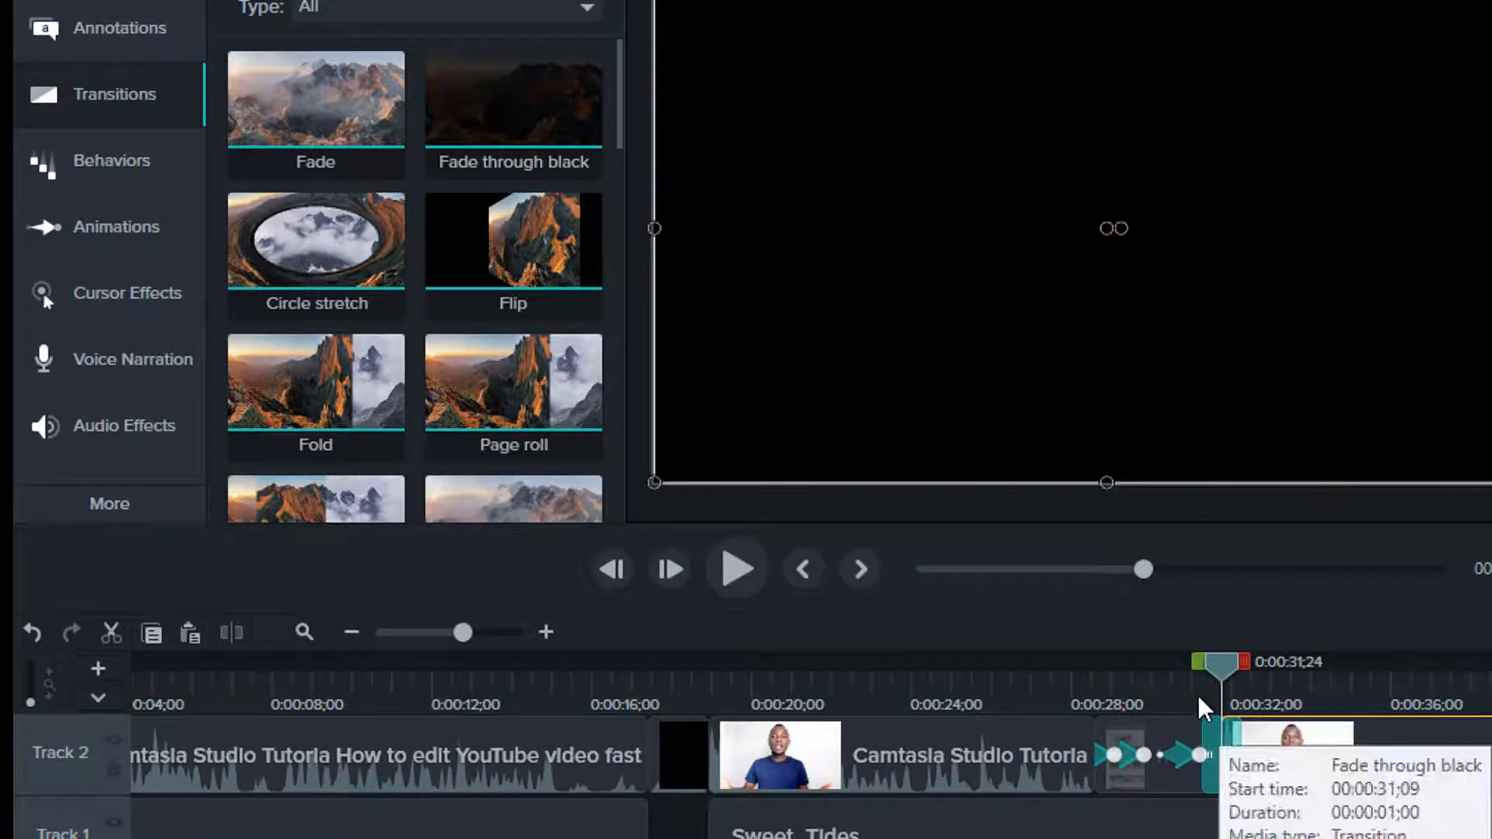
click(1197, 694)
key(space)
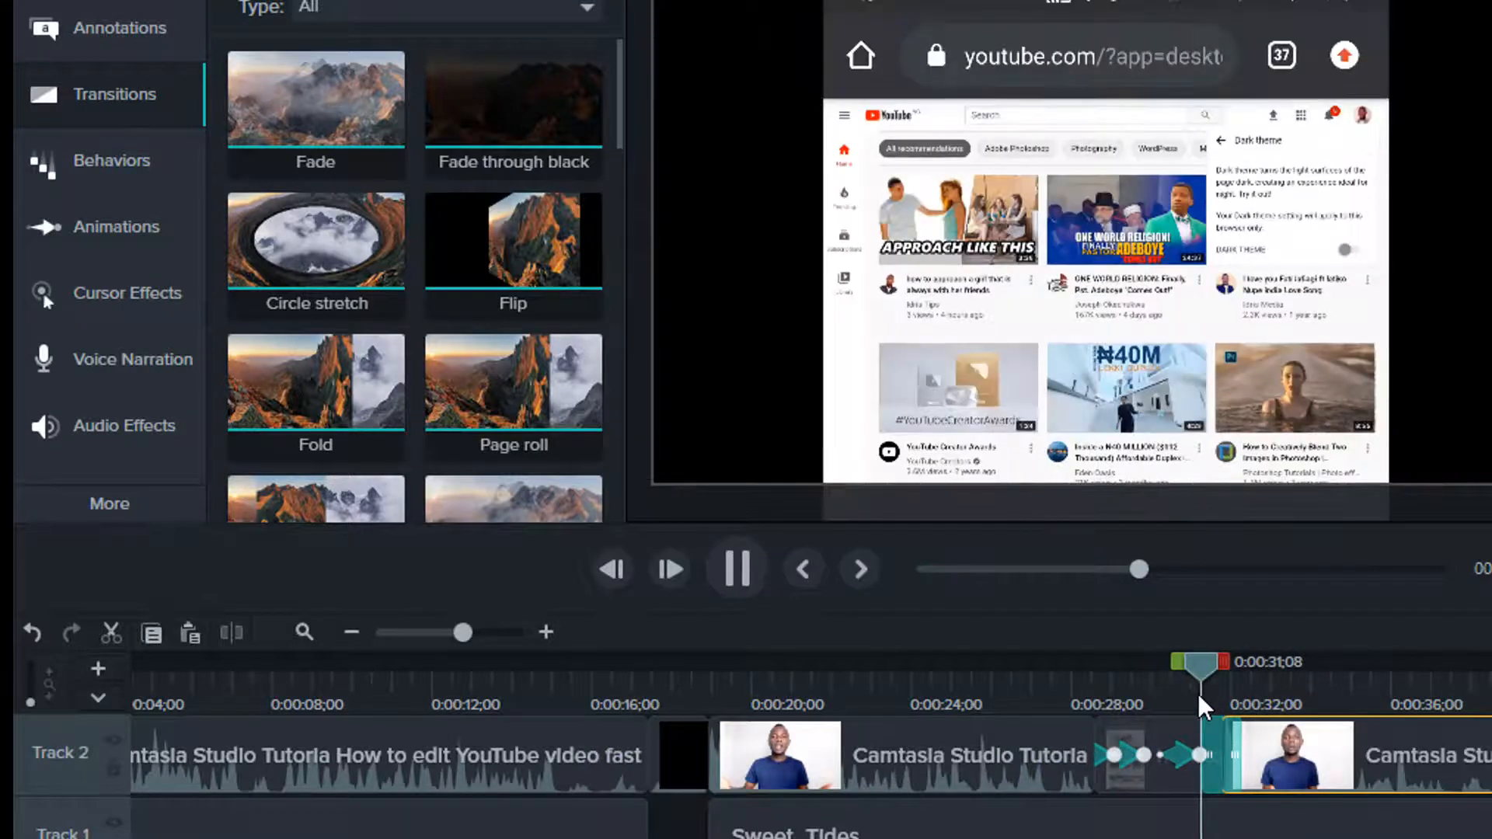
key(space)
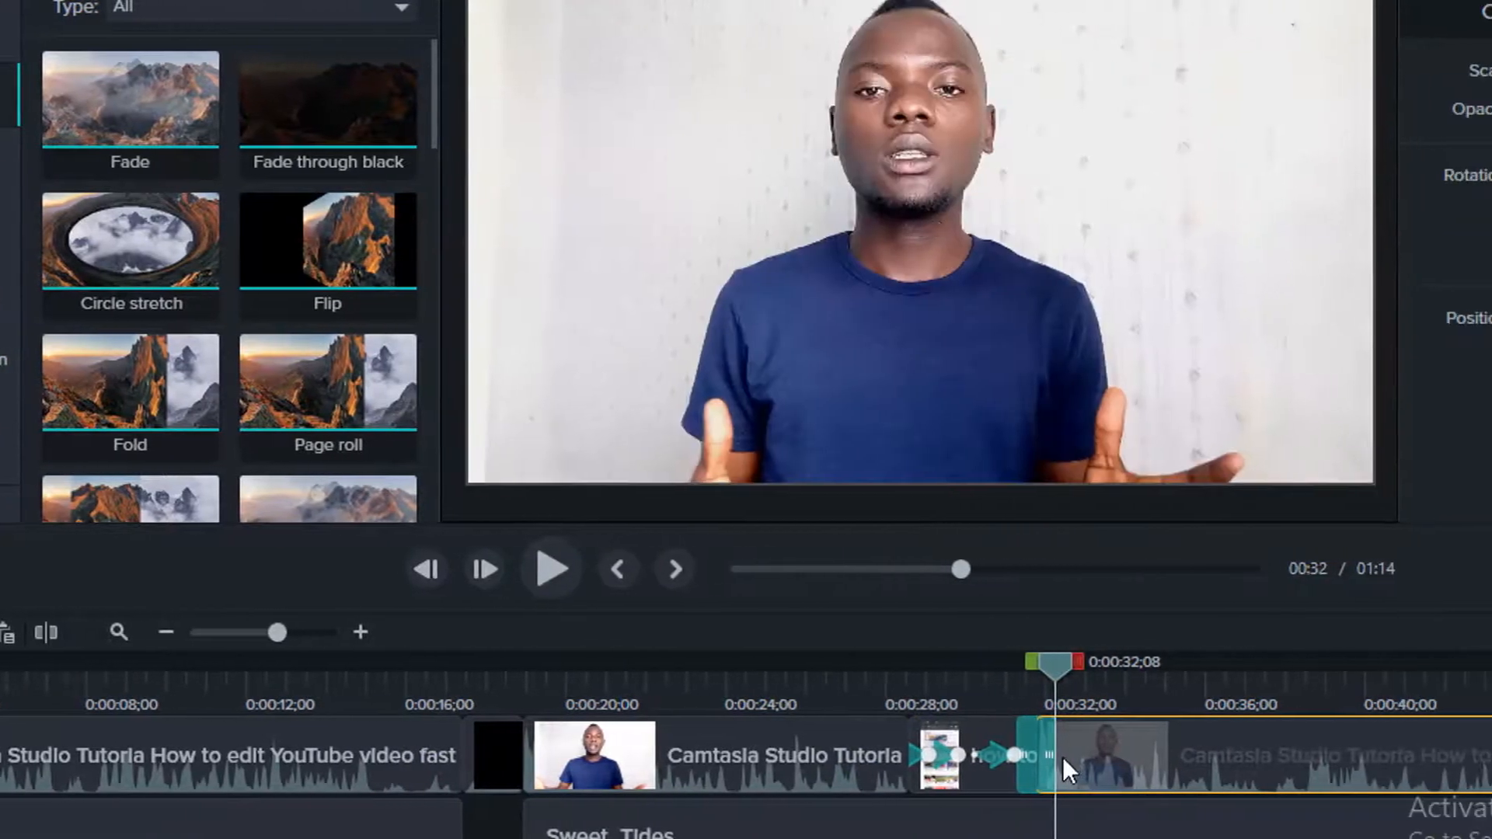
key(space)
key(space)
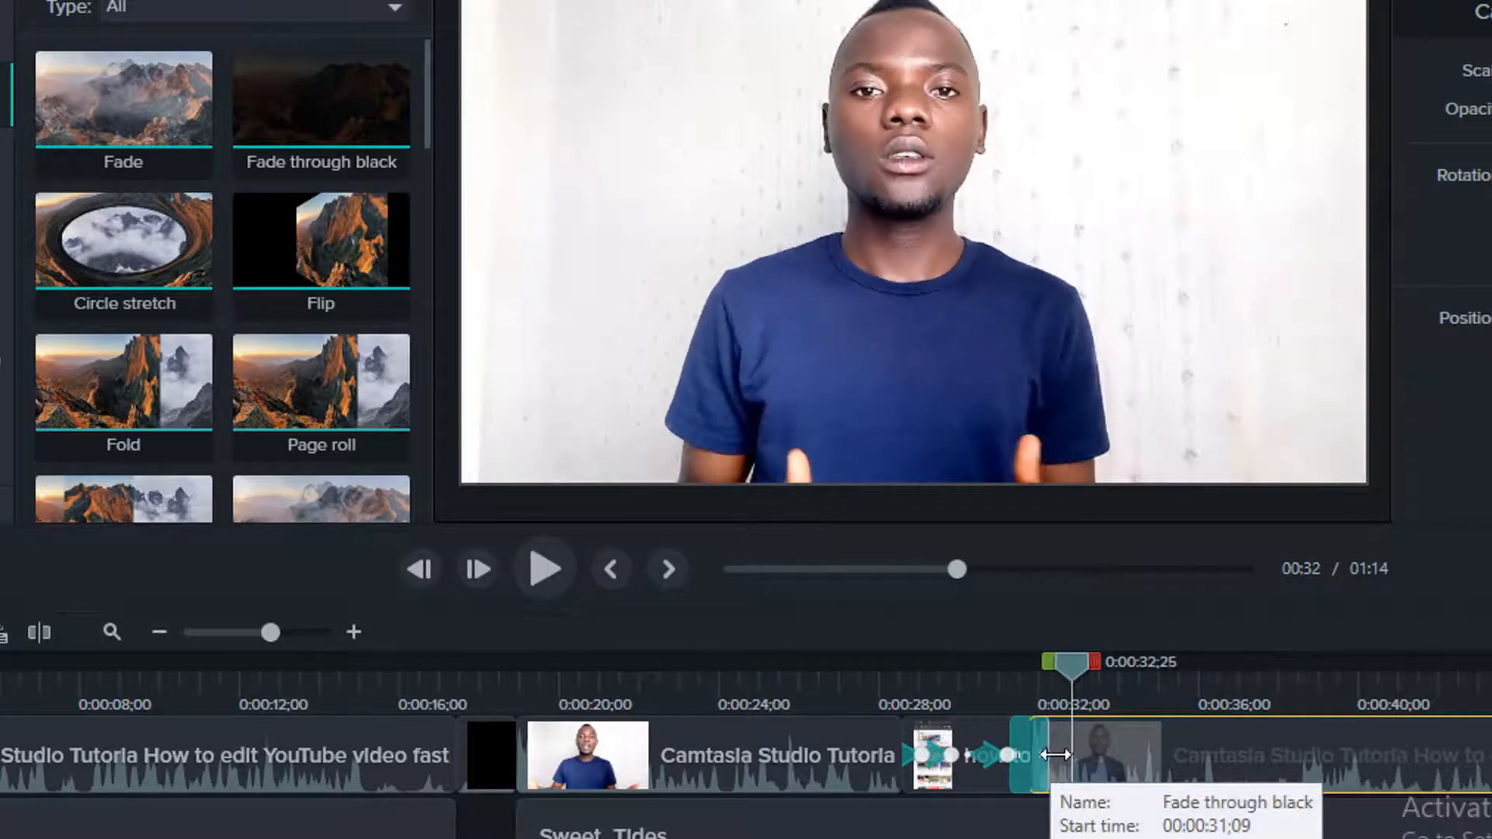
Step: Lengthen the Fade through black transition after the phone recording, play it back, and delete it
drag(1051, 756, 1102, 759)
click(996, 691)
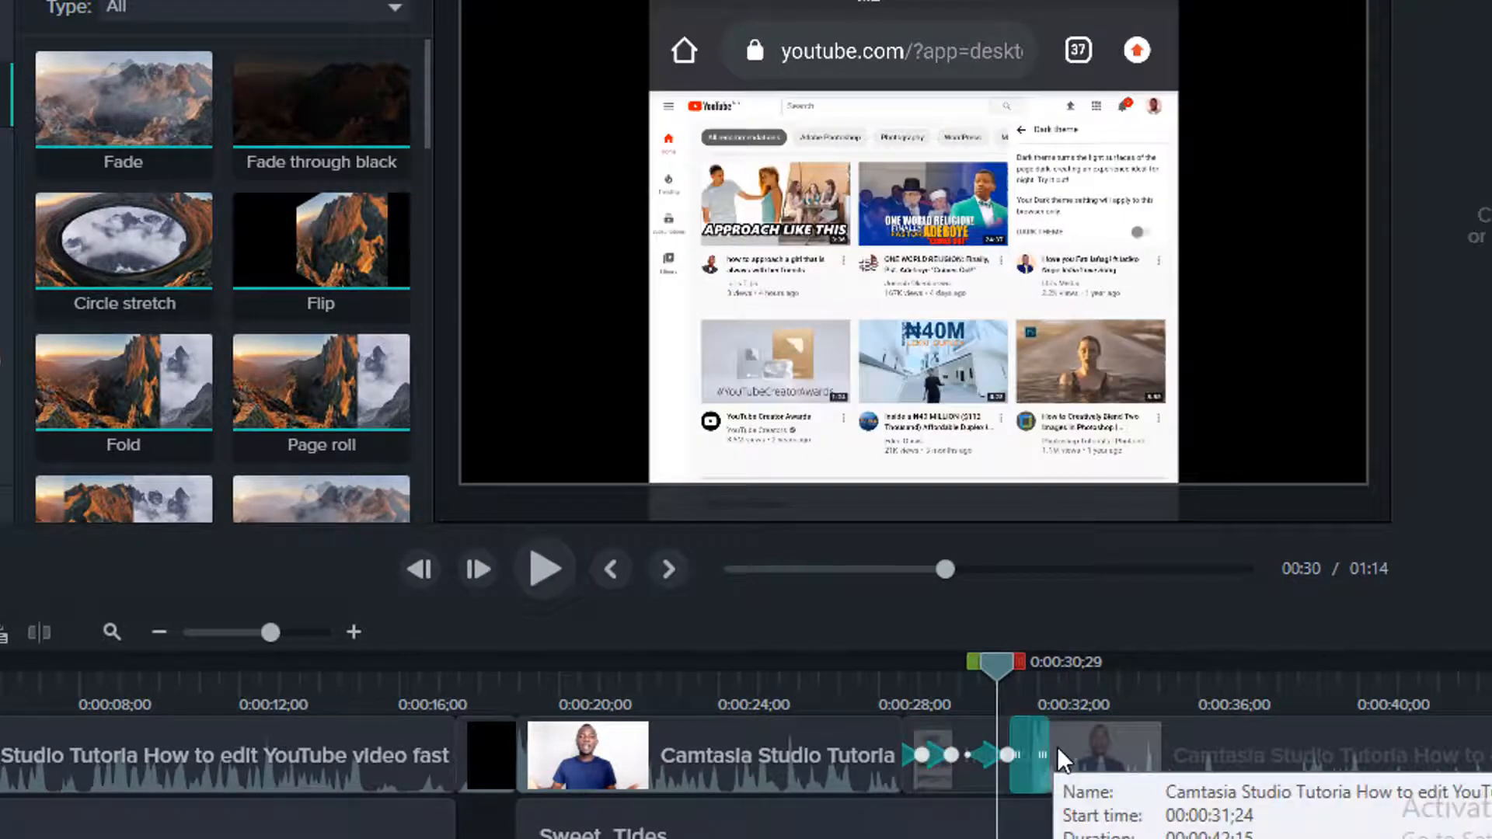
click(1053, 751)
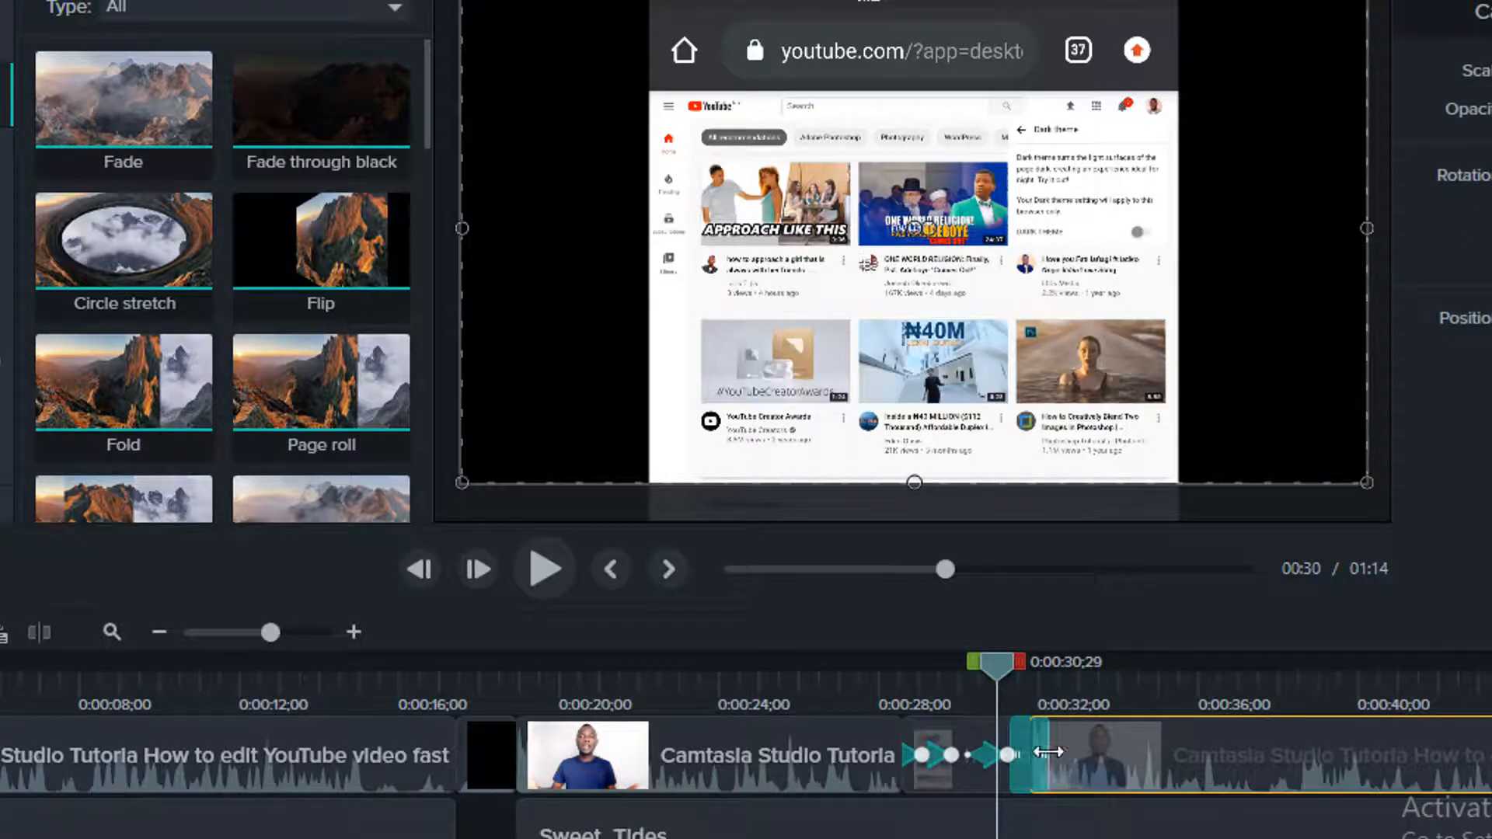
drag(1049, 752, 1093, 745)
key(space)
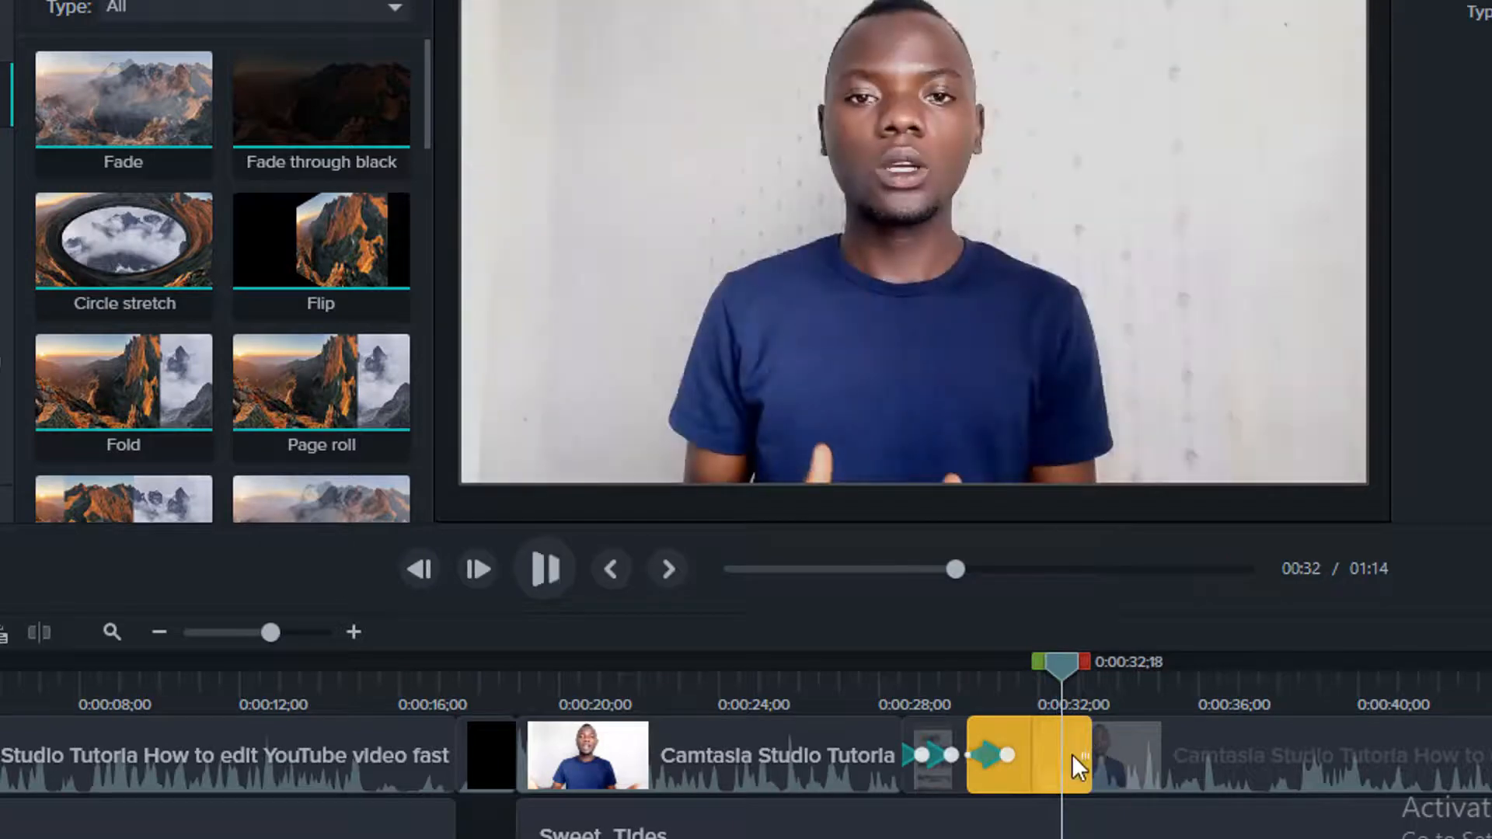
key(space)
key(Delete)
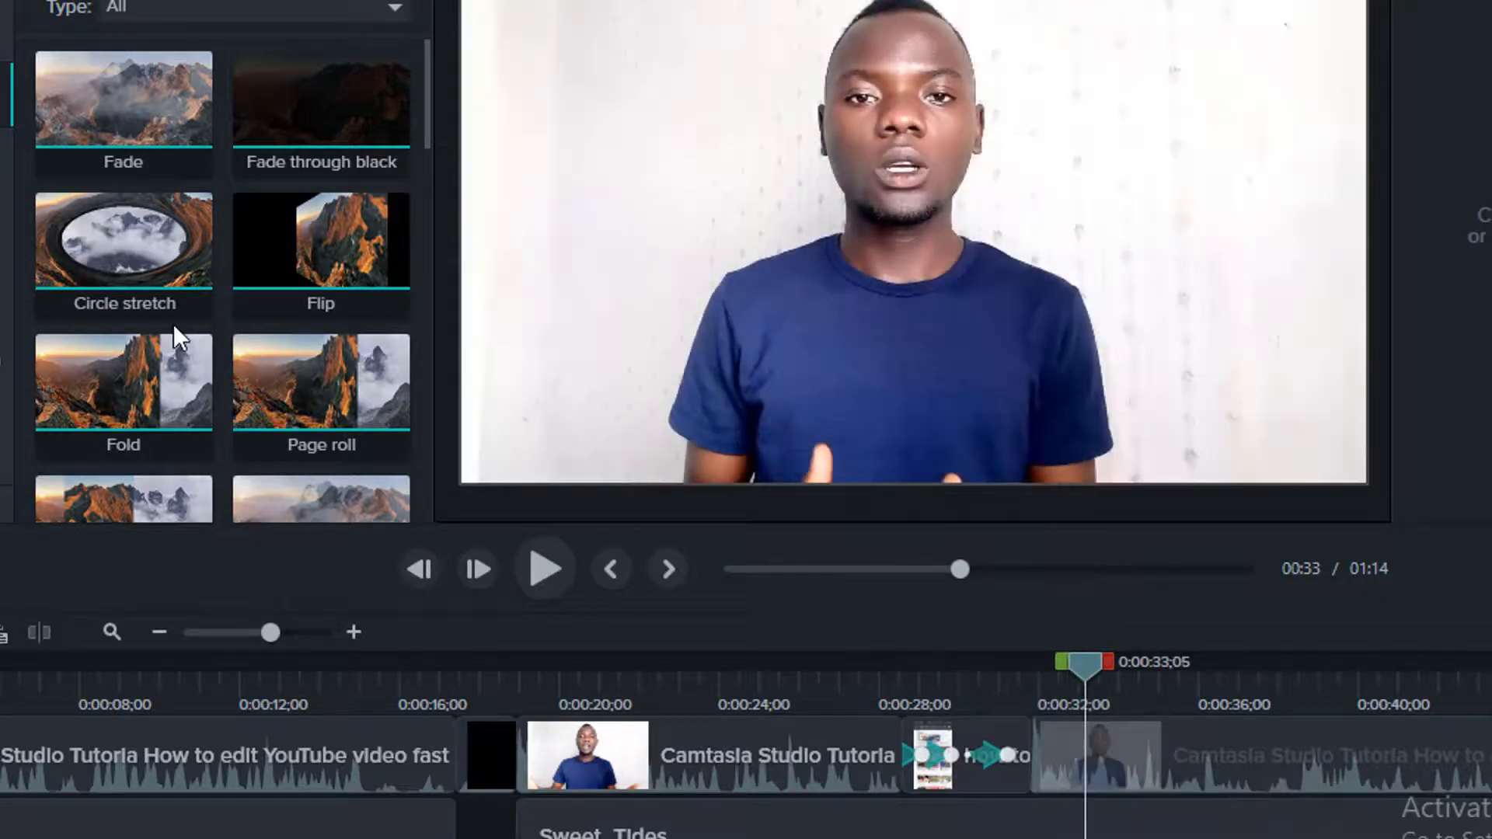
Step: Apply the Cube rotate transition between the phone recording and the following talking-head clip on Track 2 and preview it
scroll(173, 324, down, 6)
scroll(116, 338, down, 2)
scroll(94, 323, up, 2)
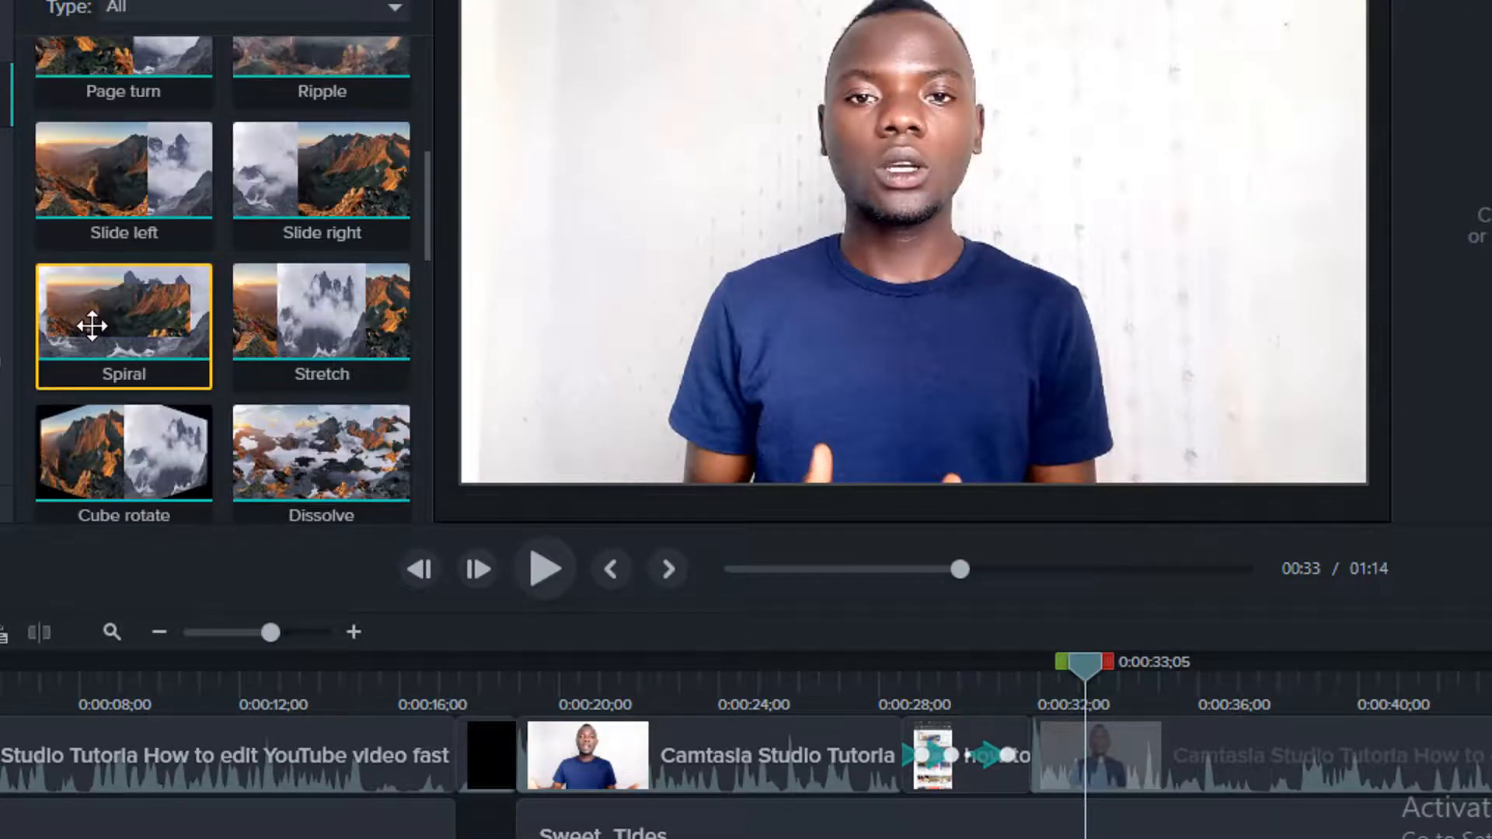
drag(120, 217, 1037, 740)
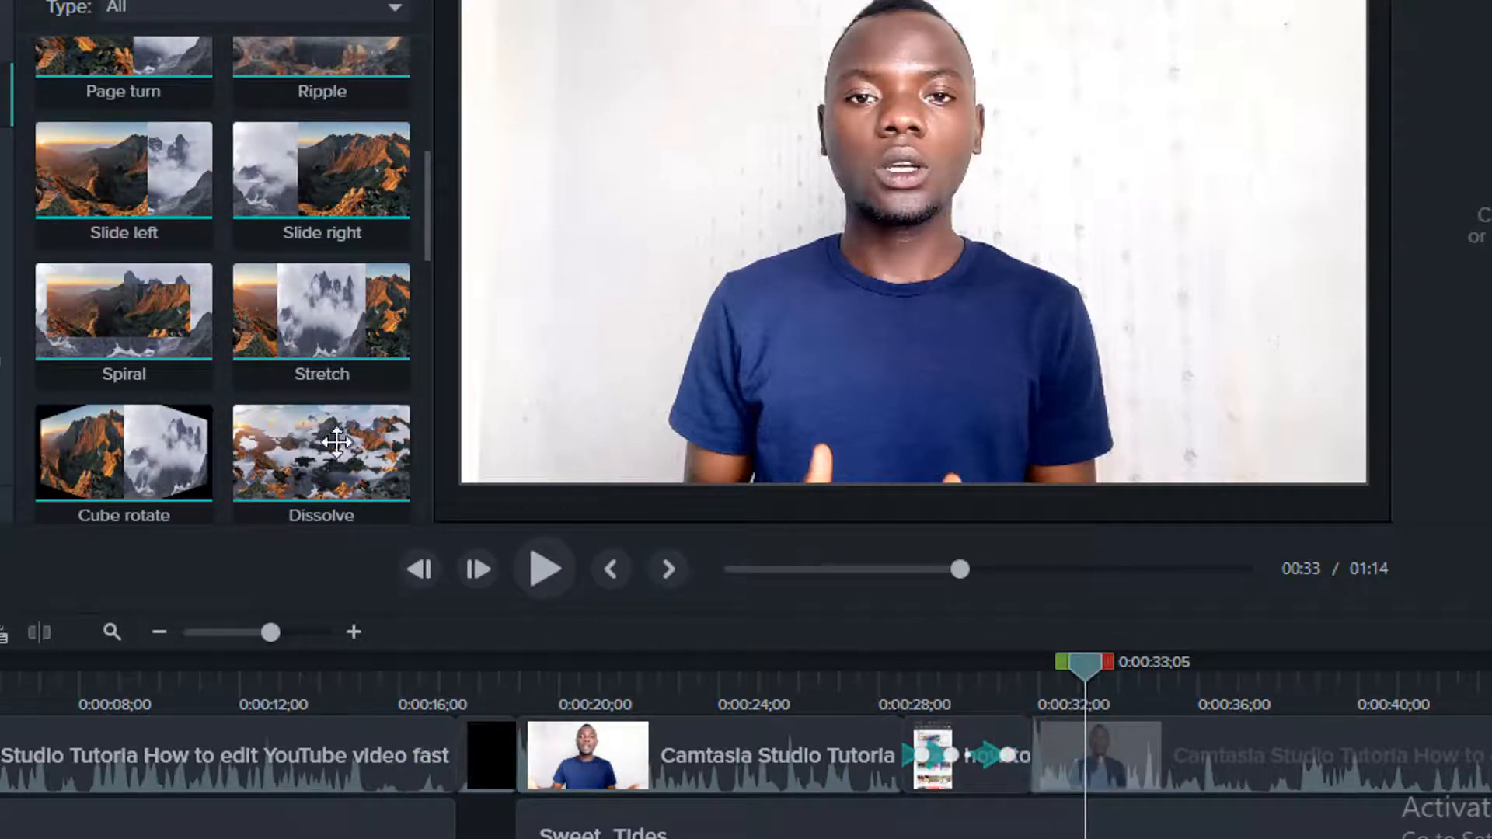
drag(167, 443, 1067, 754)
click(996, 679)
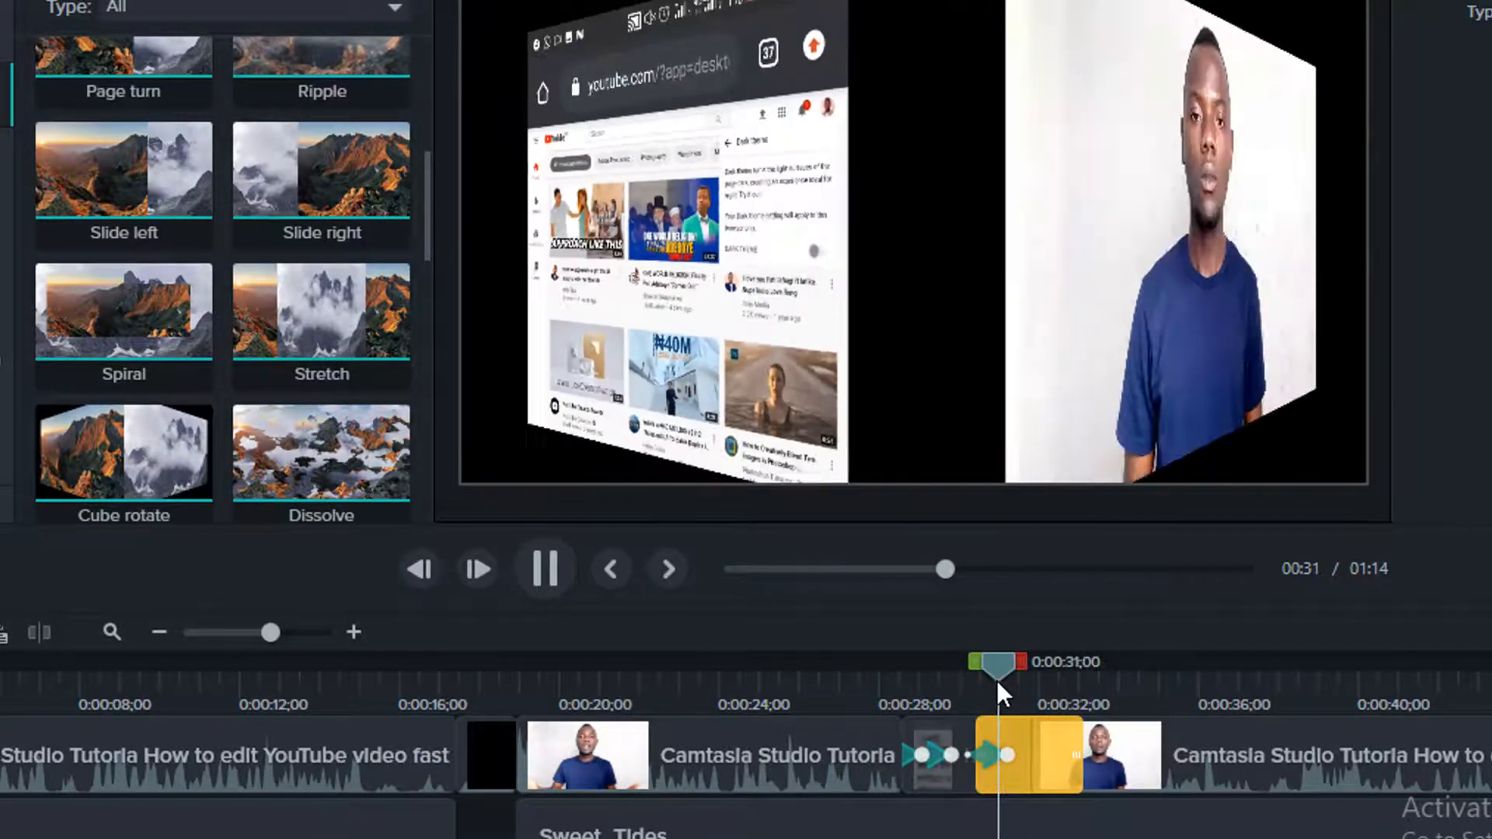
key(space)
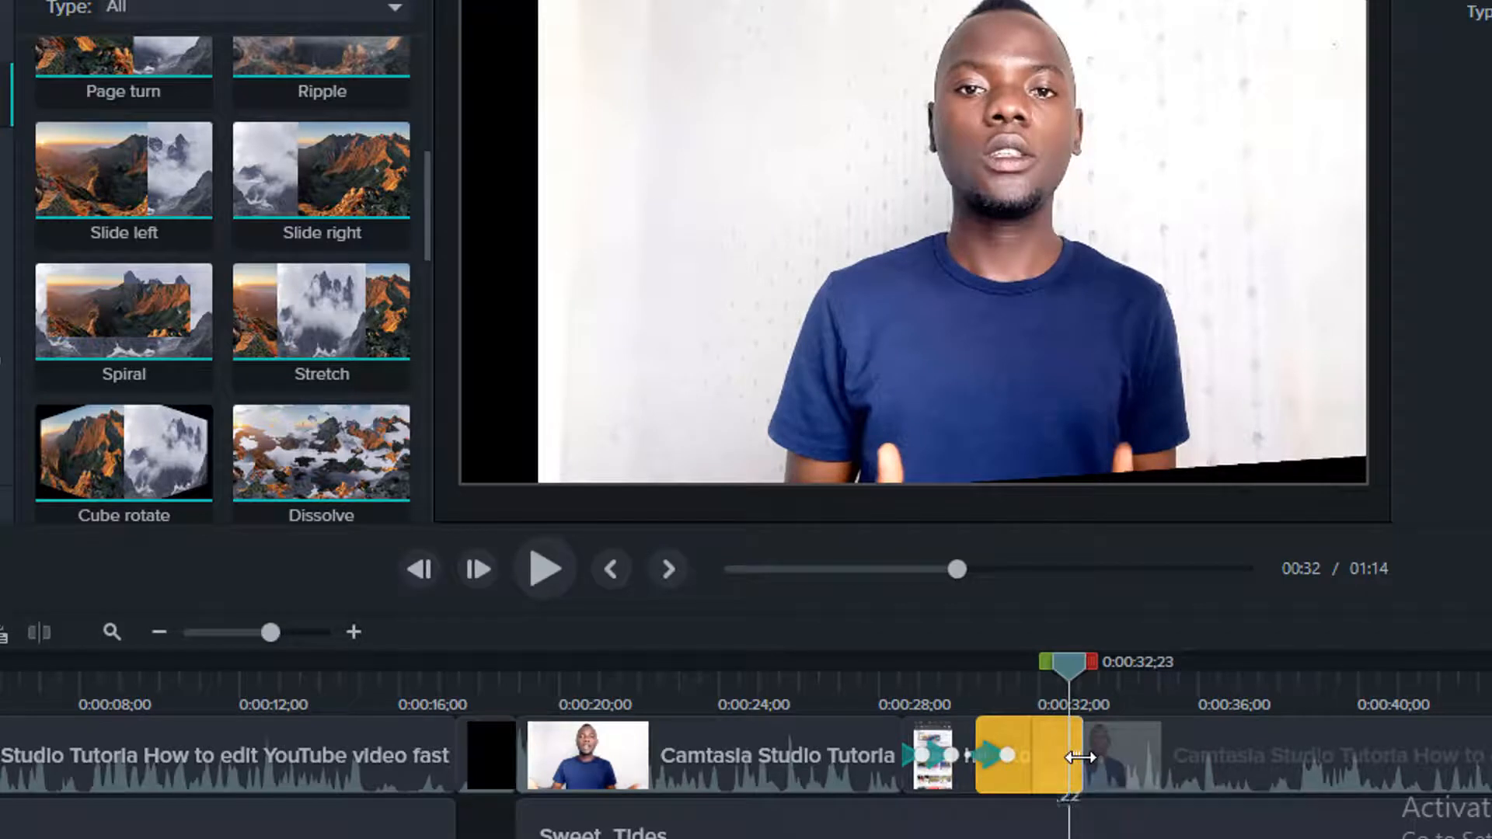
Step: Shorten the Cube rotate transition to a very brief length around the cut and play it back
drag(1080, 757, 1042, 762)
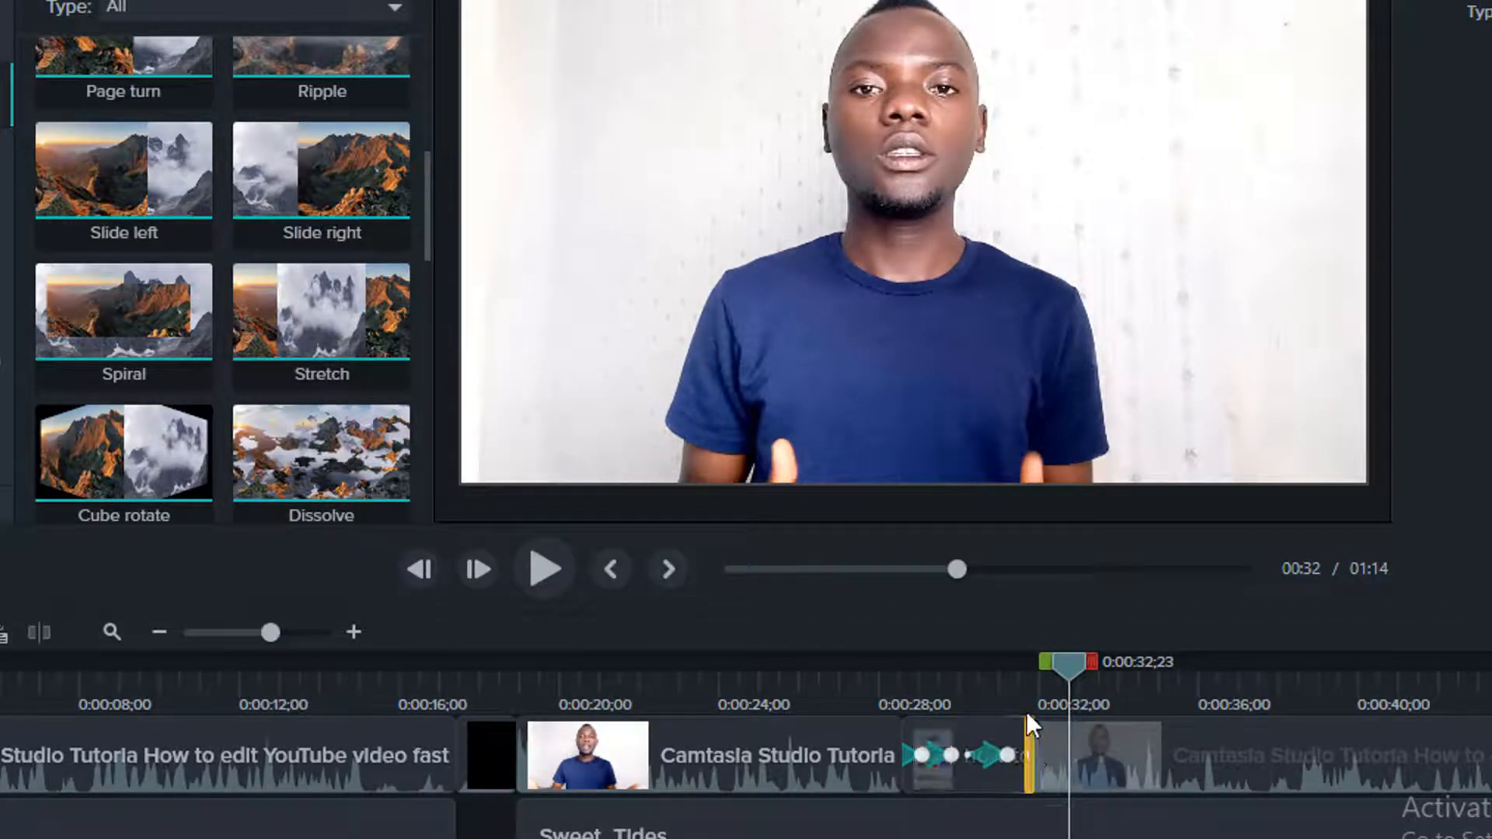
click(1019, 684)
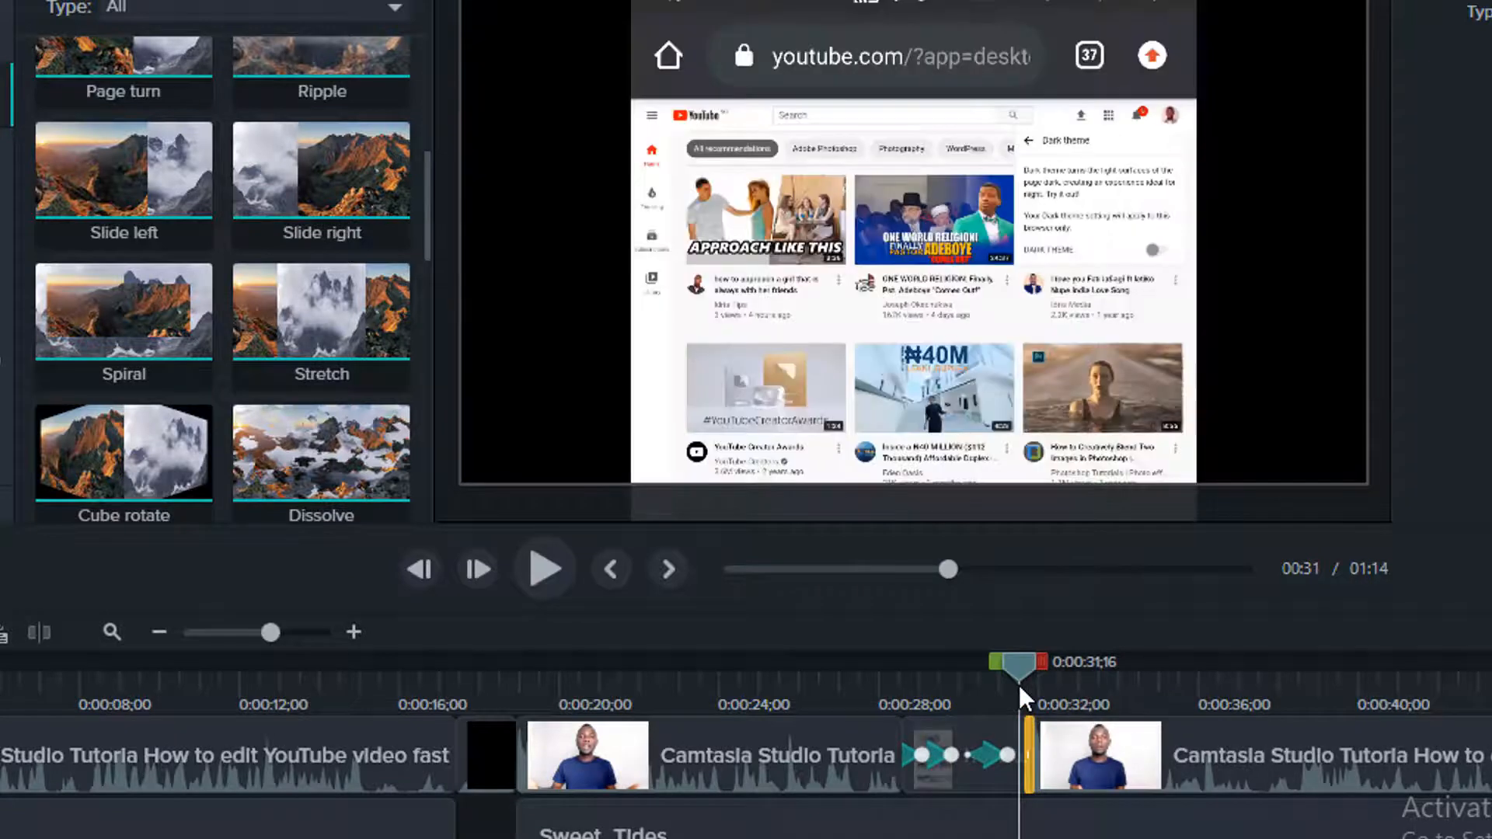
key(space)
key(space)
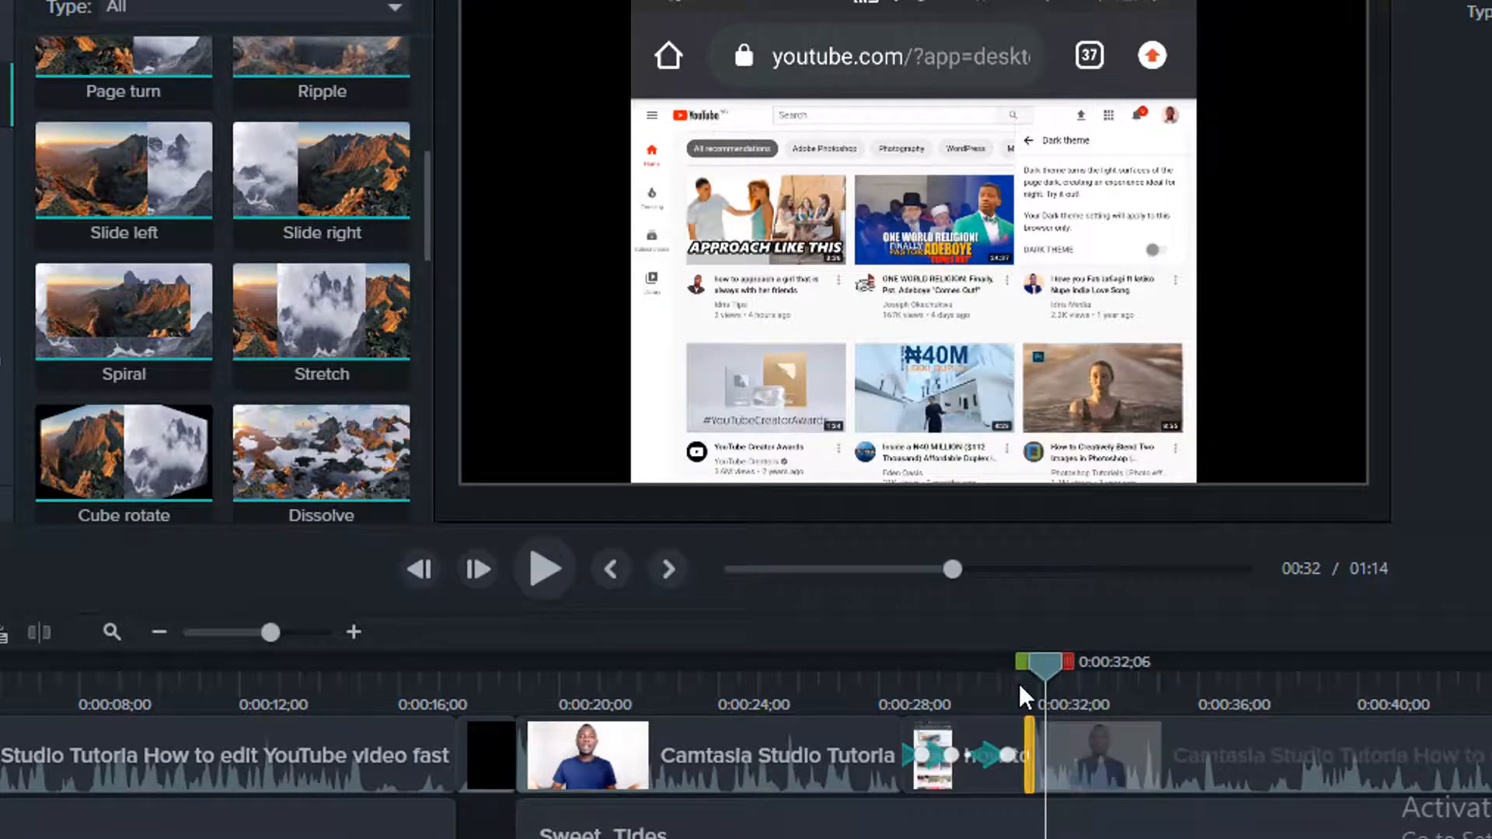
key(space)
key(space)
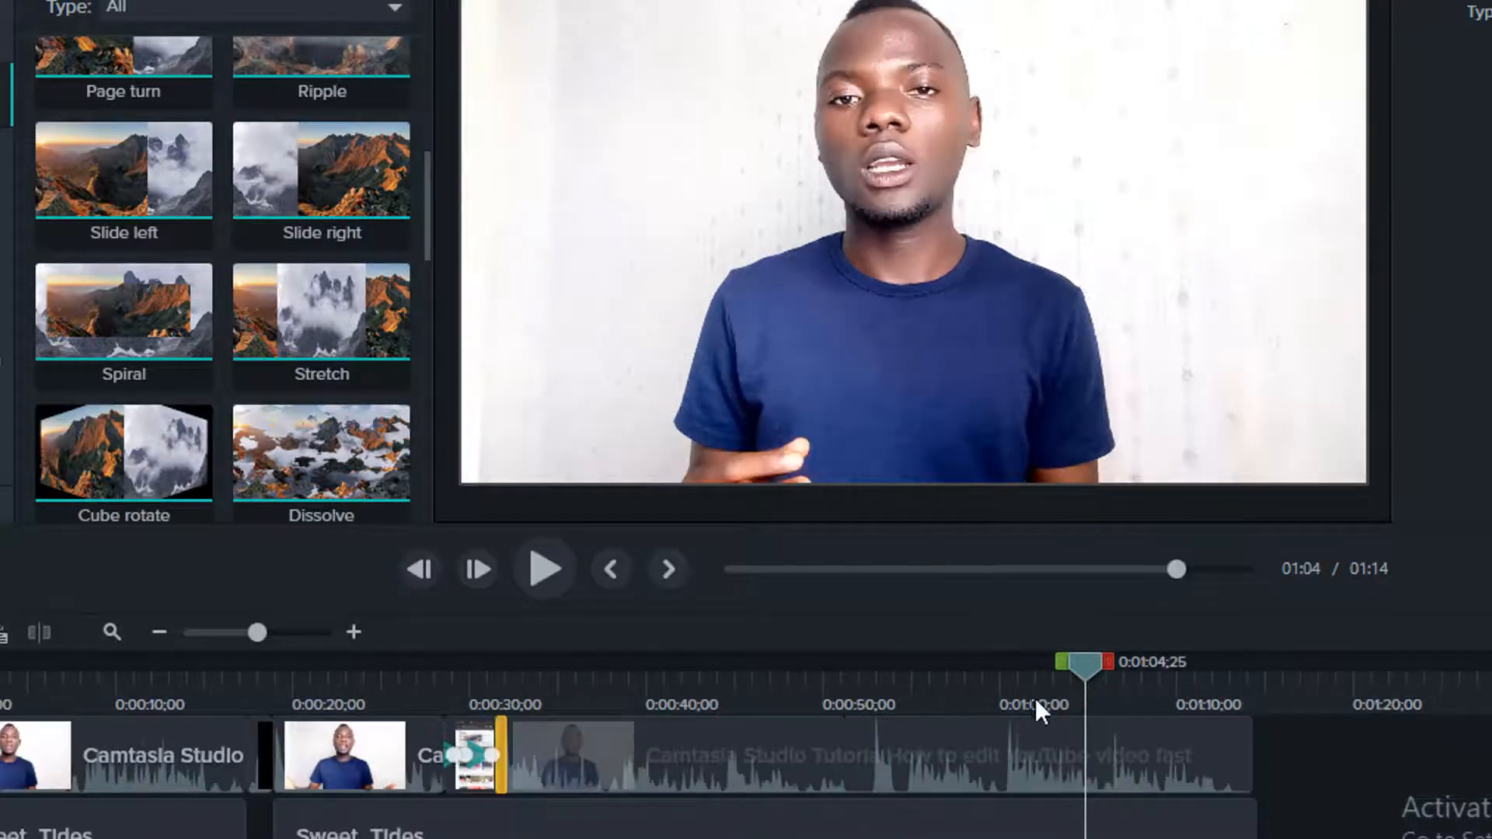
Step: Add a Basic white rectangle text callout at 0:00:52;05, widen it, and place it across the lower part of the video
click(1031, 695)
click(861, 679)
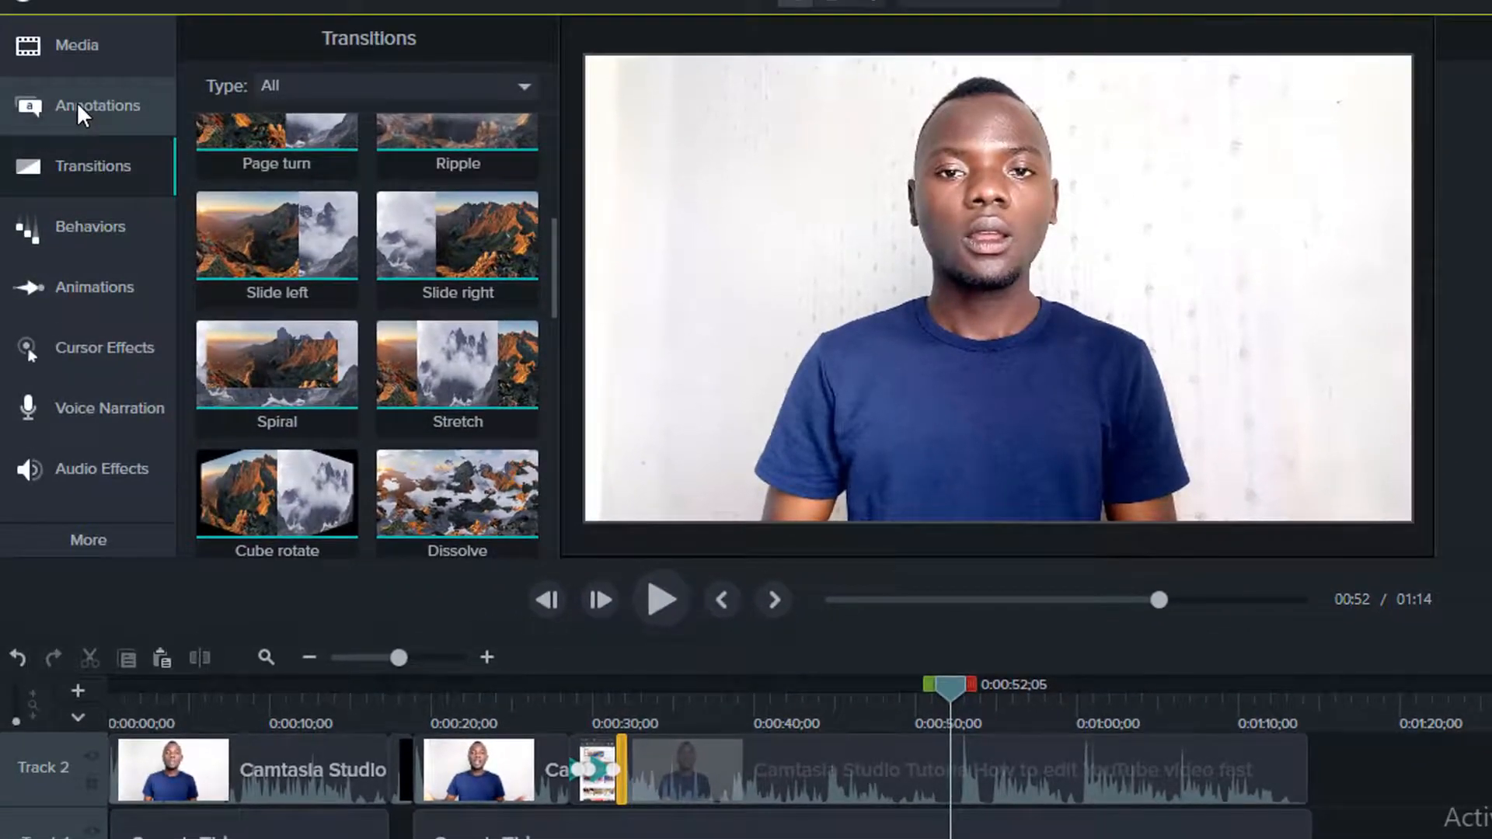
click(43, 91)
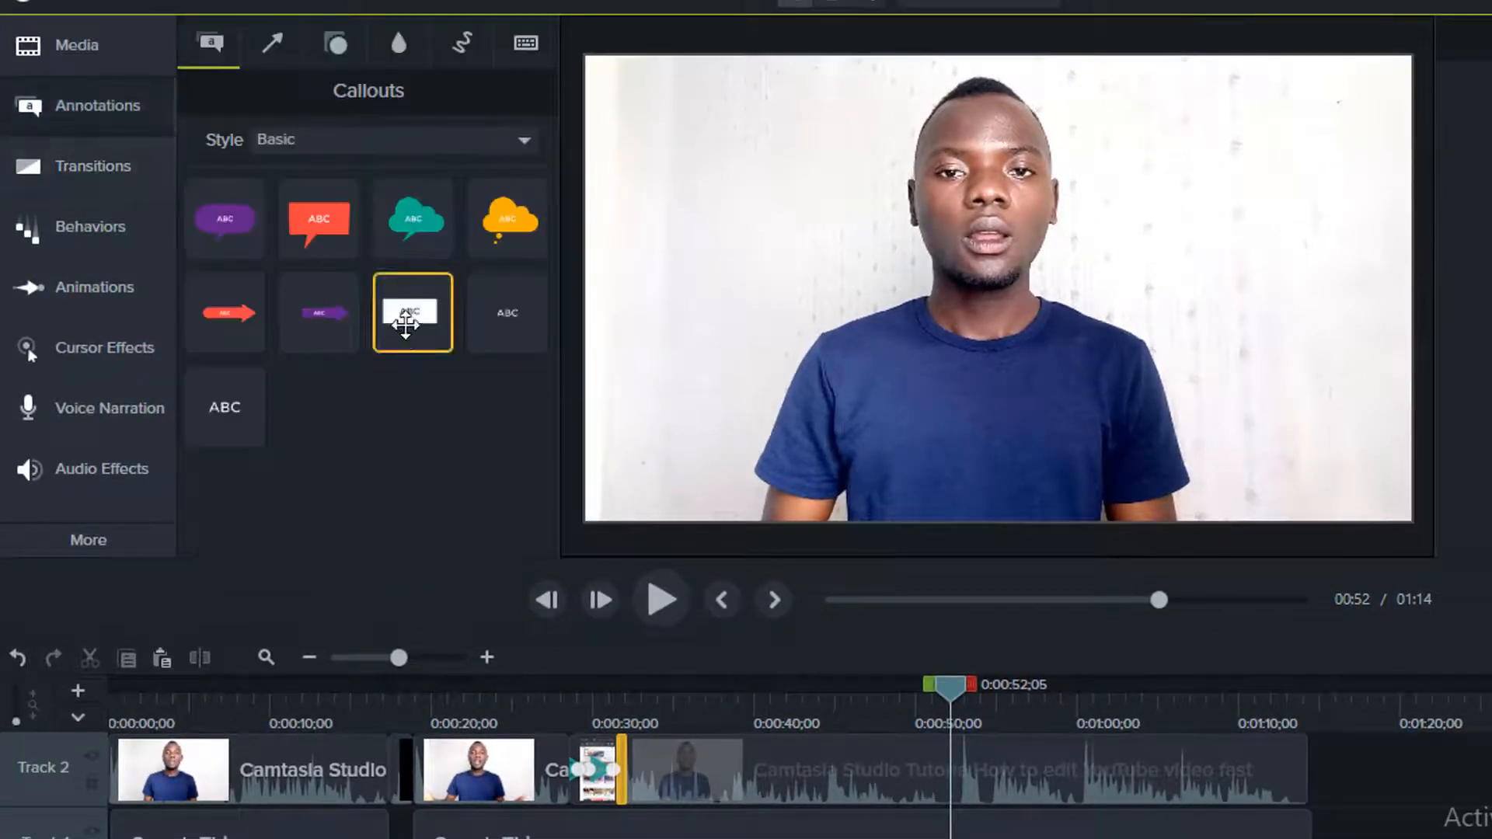
drag(384, 307, 880, 425)
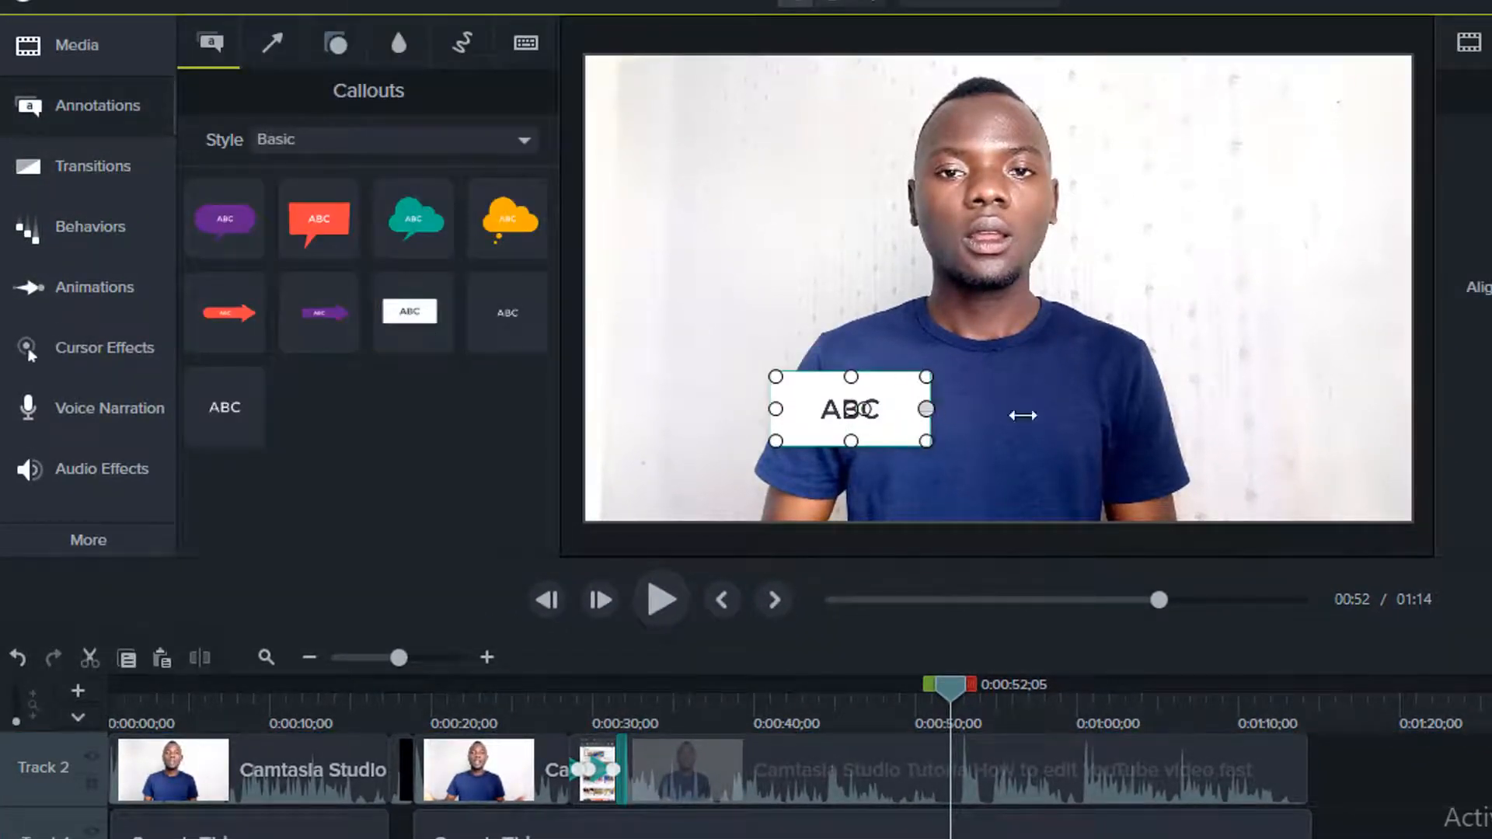
drag(1023, 415, 1414, 412)
drag(1251, 399, 1014, 452)
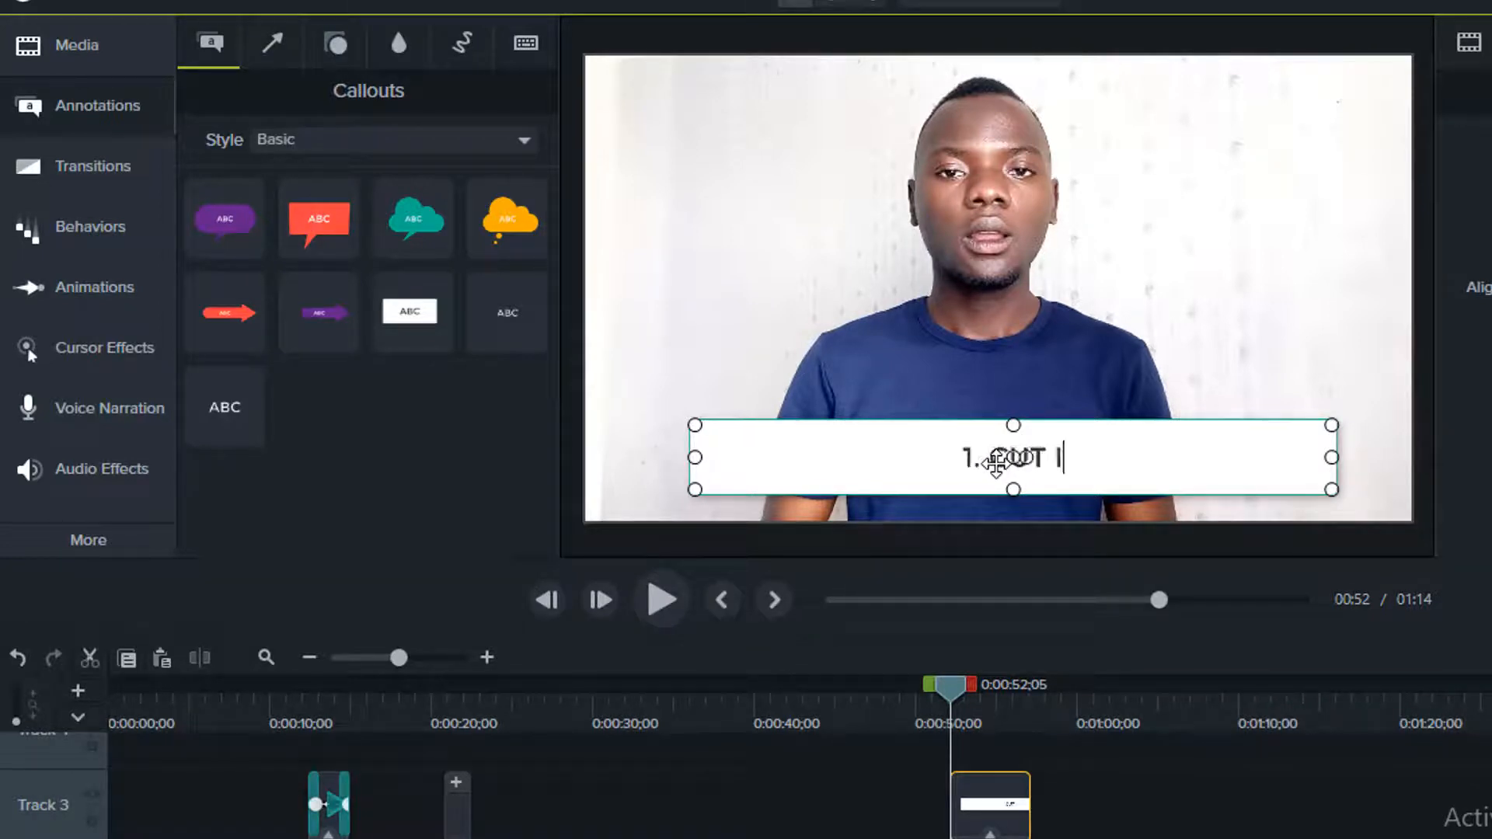
Step: Enter the text "1. CUT OUT YOUR MISTAKES" in the white rectangle callout and browse the fonts for it
text(OUT YOU)
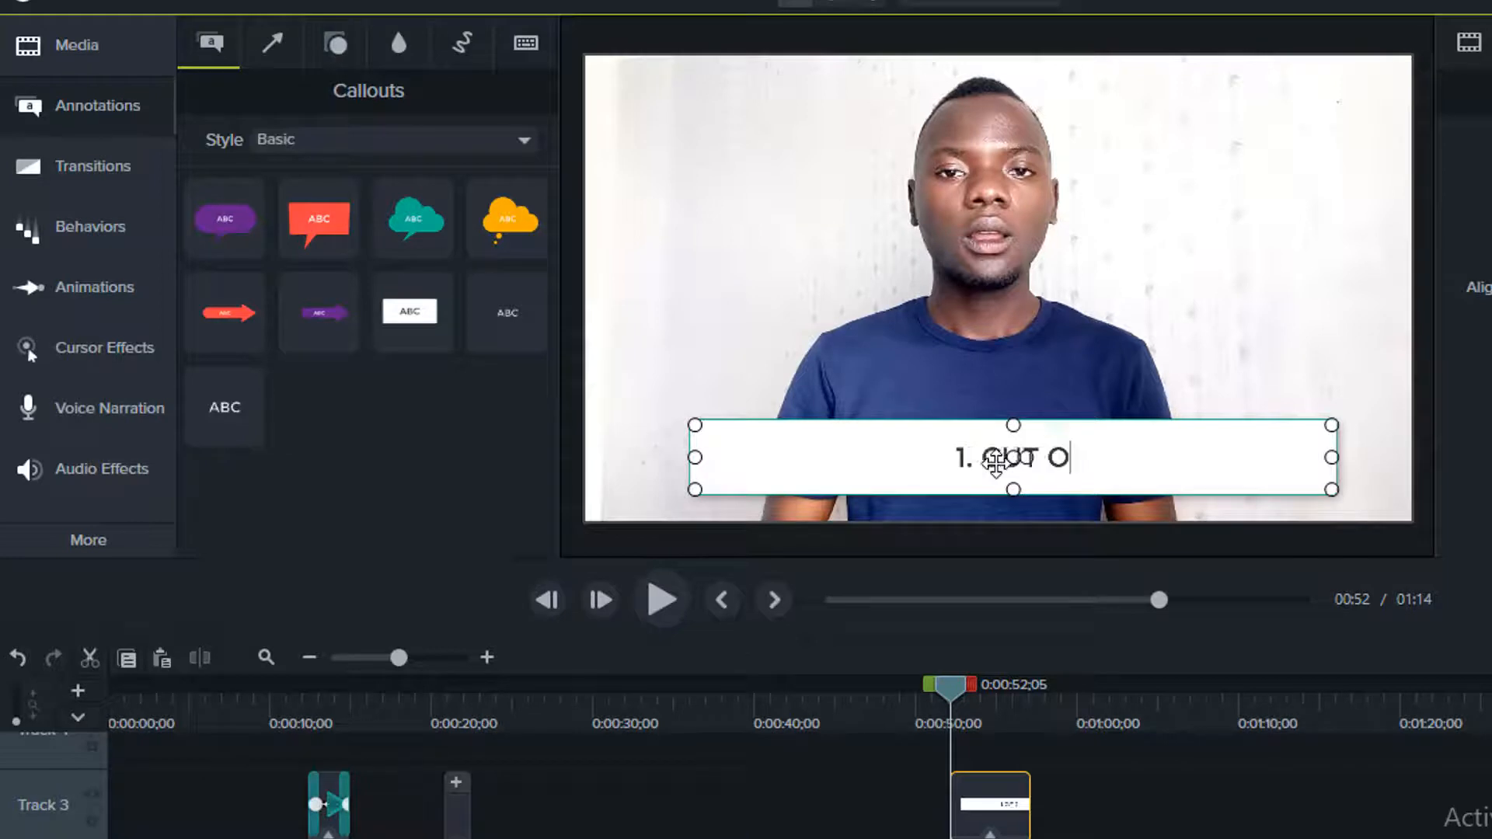
text(R MISTA)
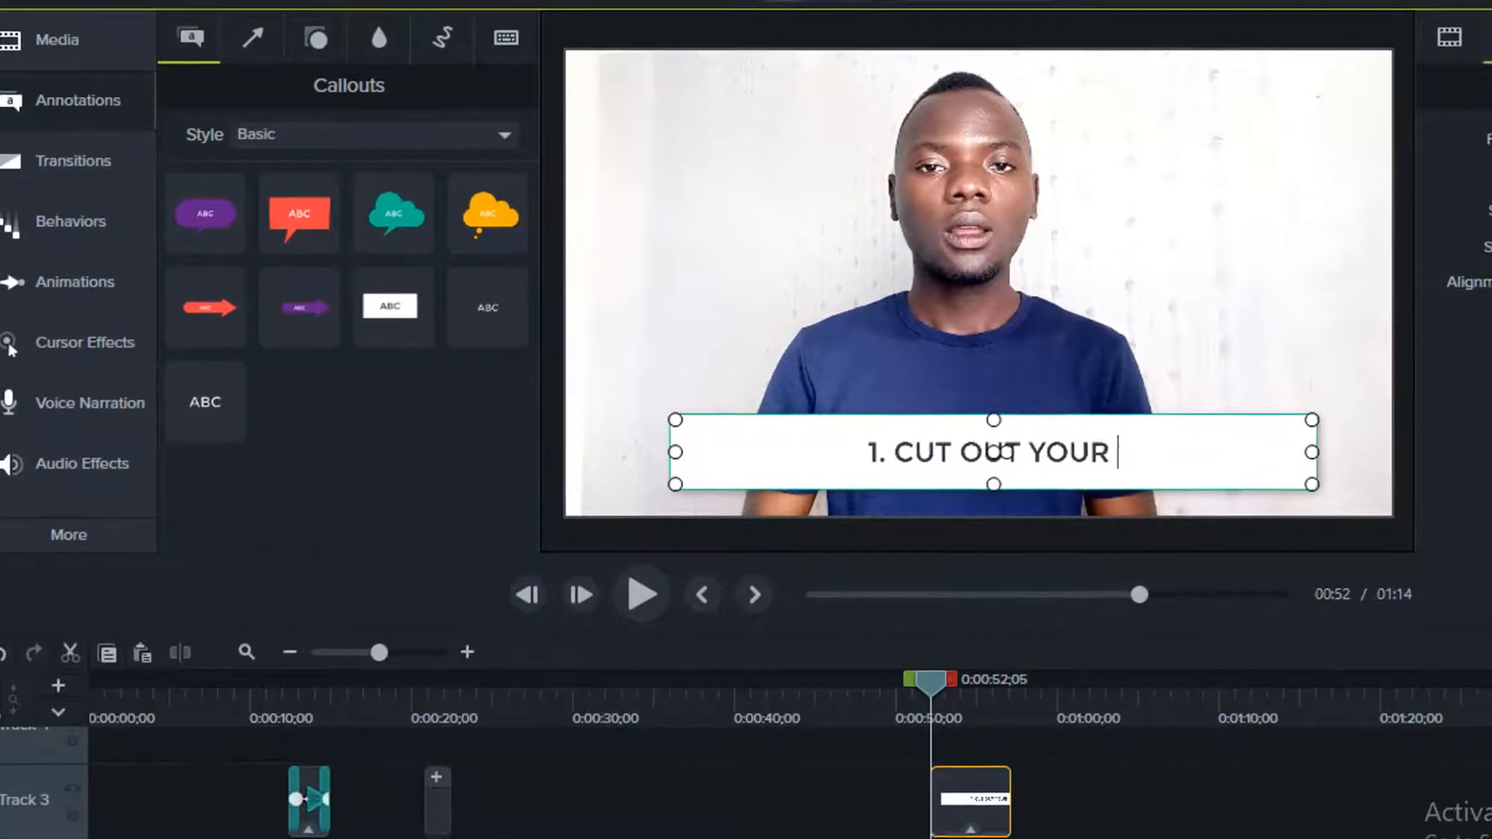
text(KES)
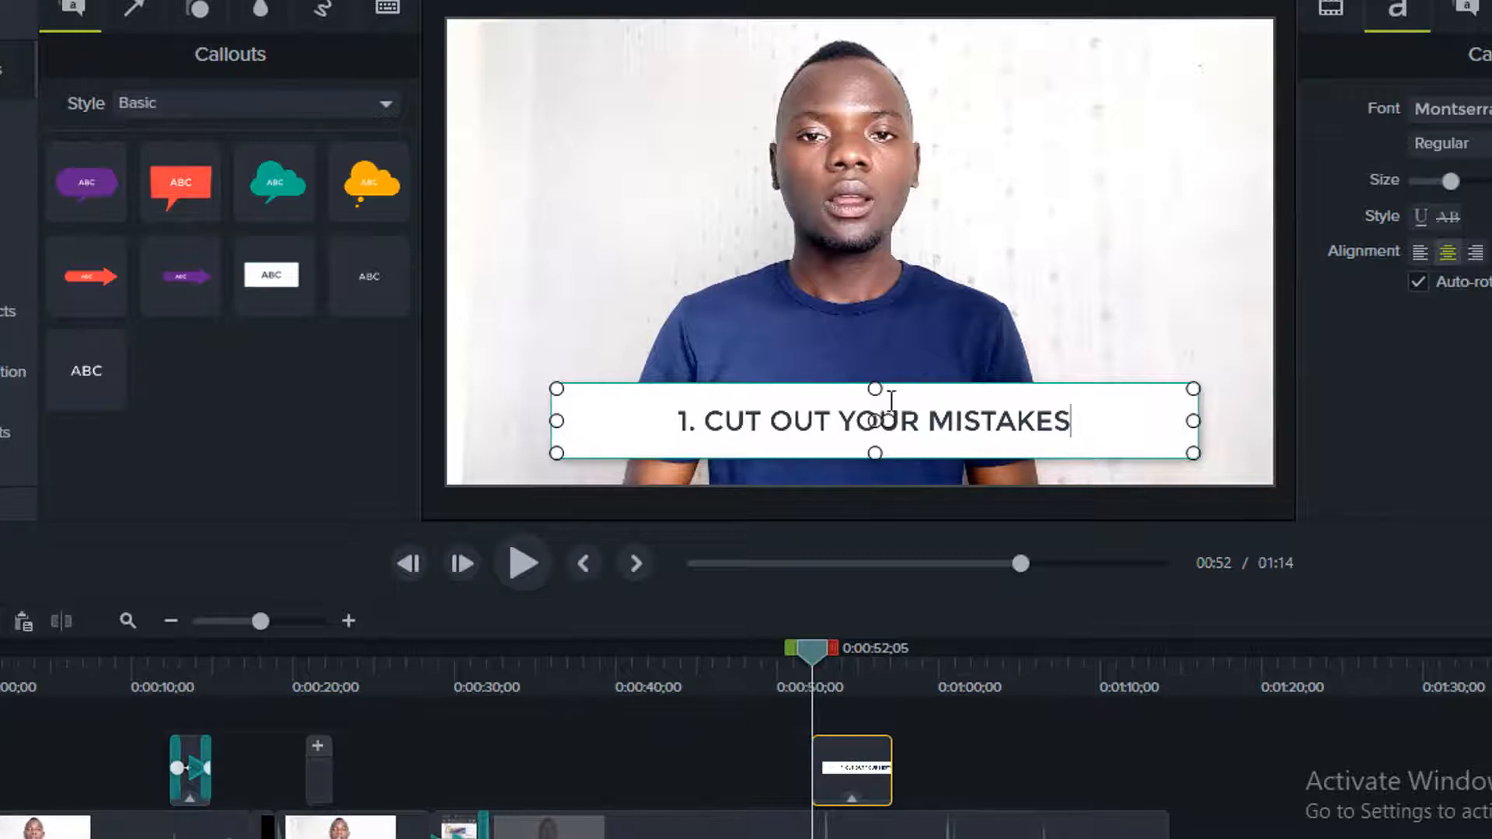
key(ctrl+a)
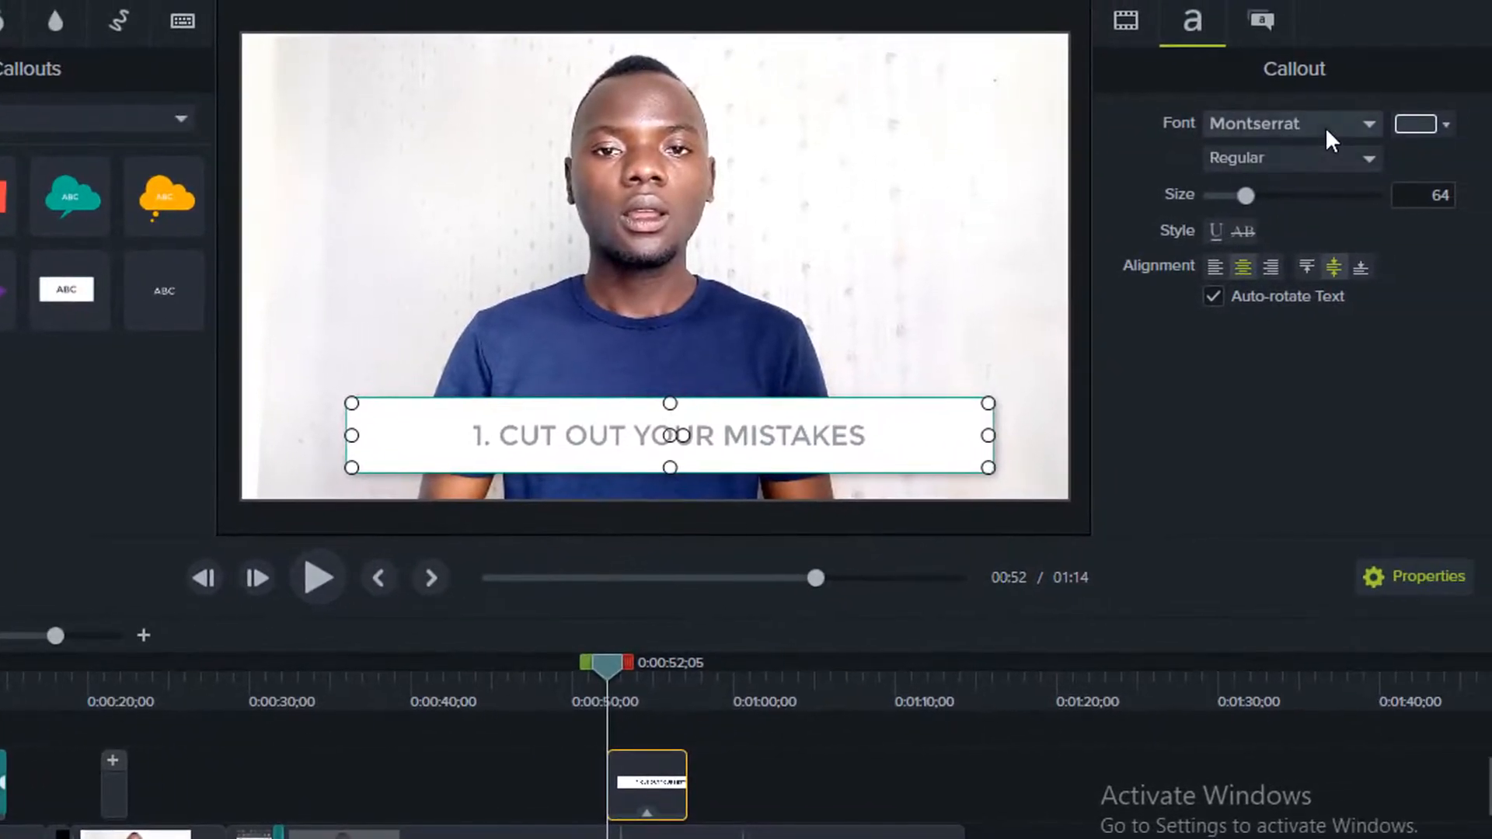
click(1326, 127)
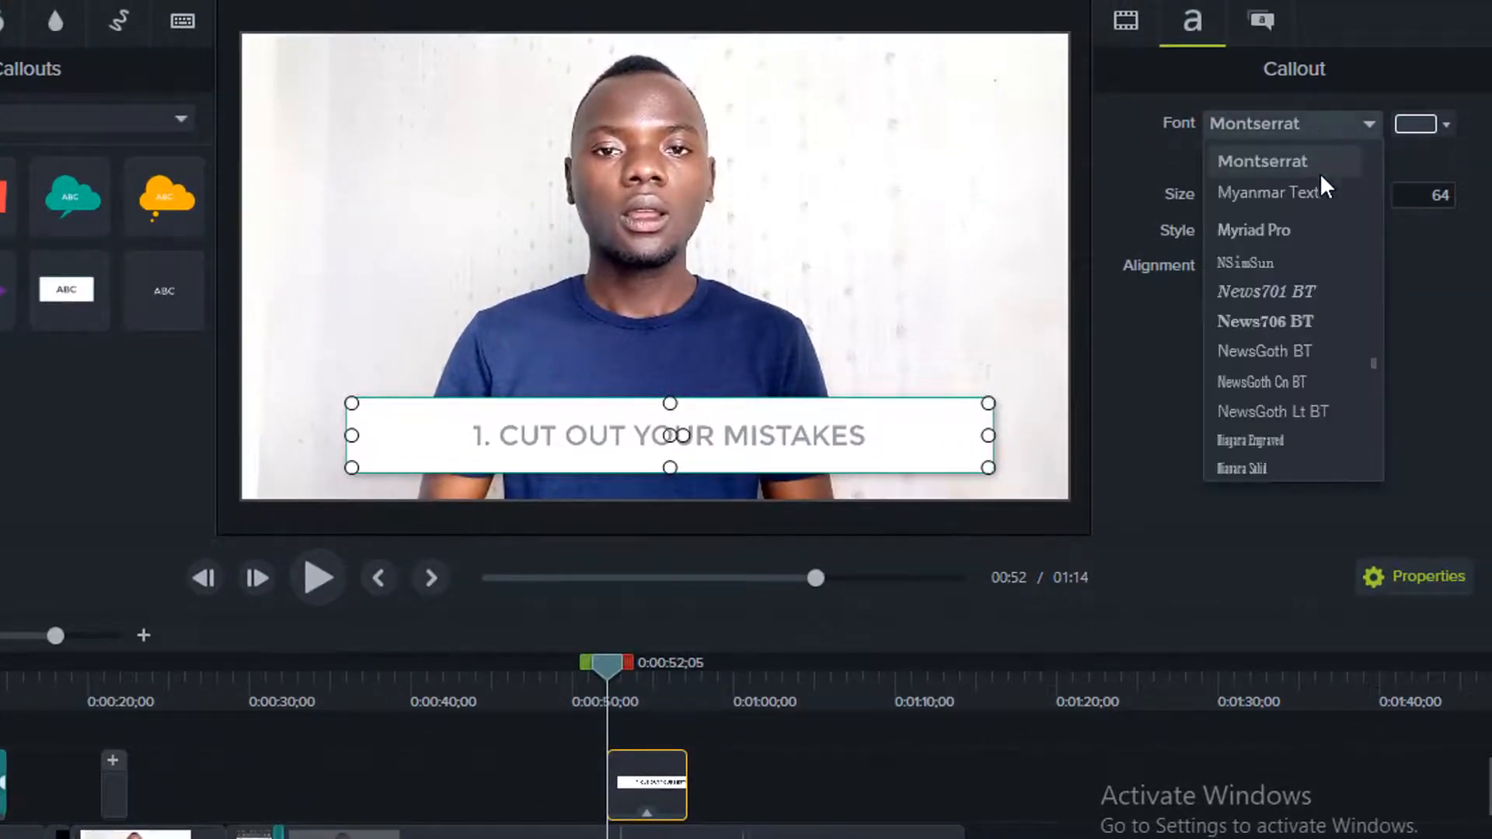
scroll(1298, 387, down, 1)
Step: Delete the white rectangle callout at 0:00:52;05 from Track 3
click(788, 769)
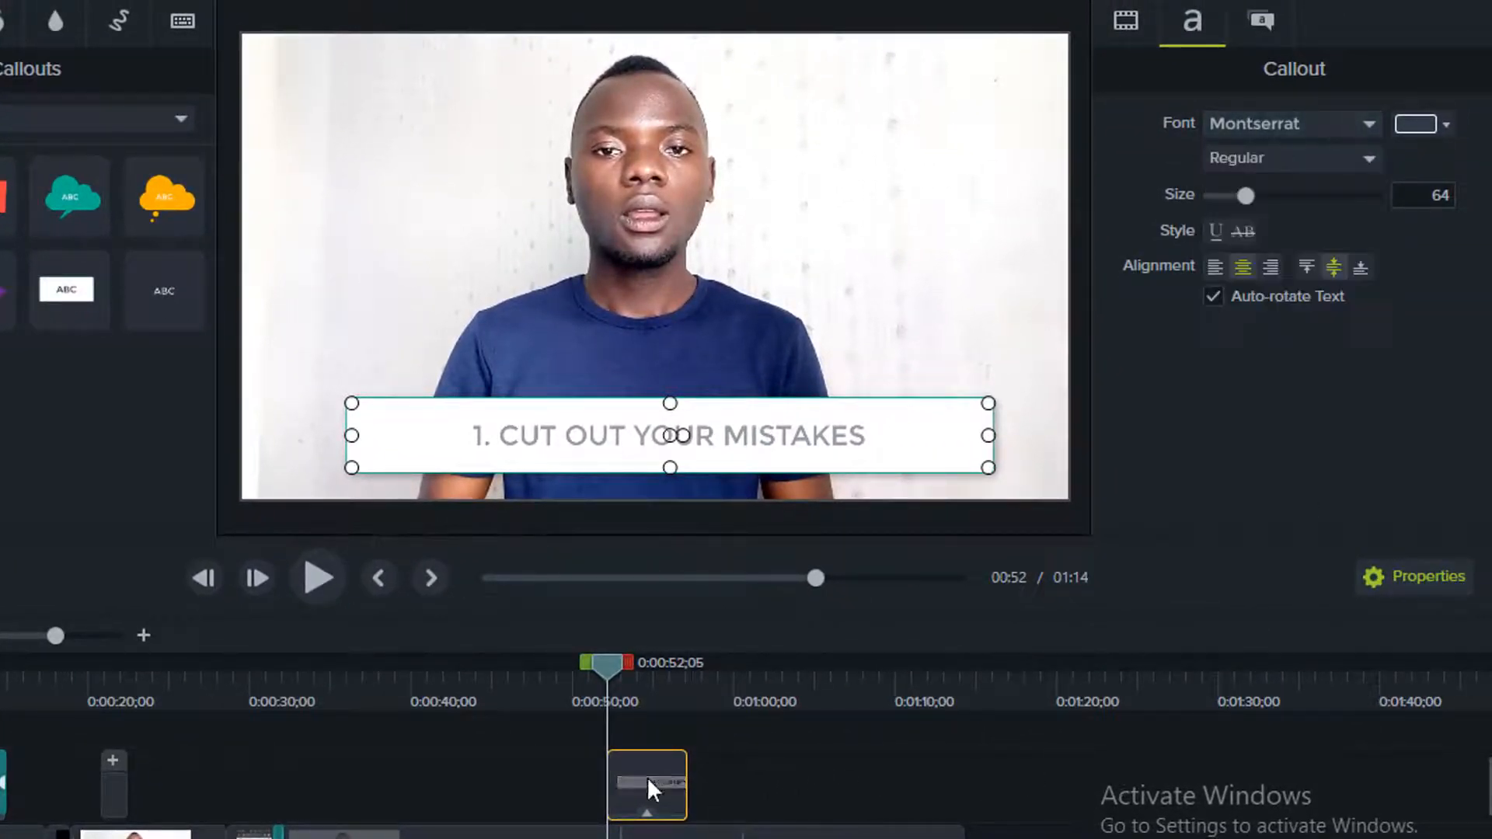
click(762, 773)
click(673, 782)
key(Delete)
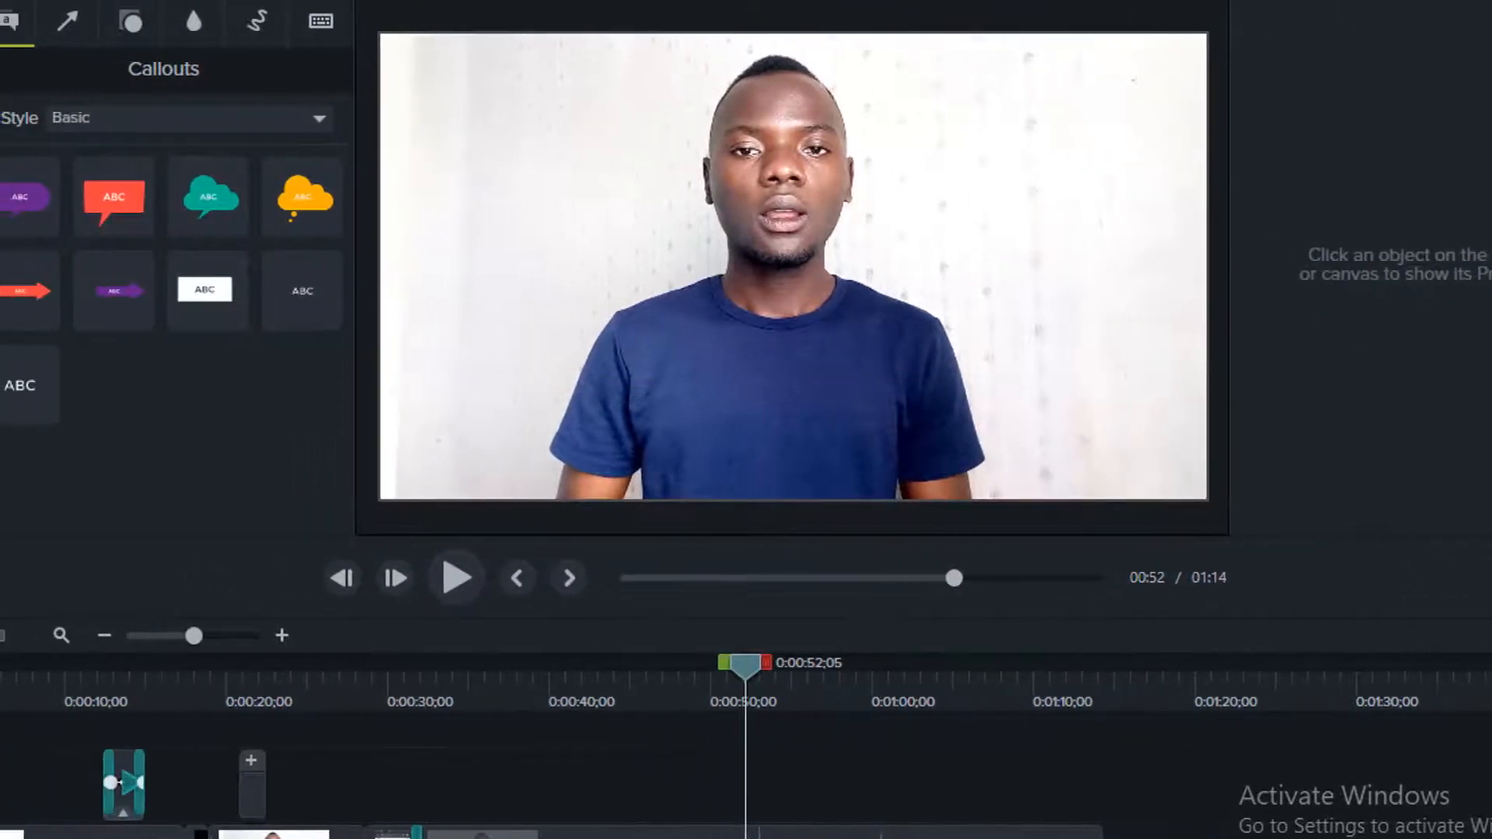
Step: Copy the "HOW TO EDIT VIDEOS IN CAMTASIA STUDIO" callout and paste it on Track 3 at 0:00:38;28
click(126, 759)
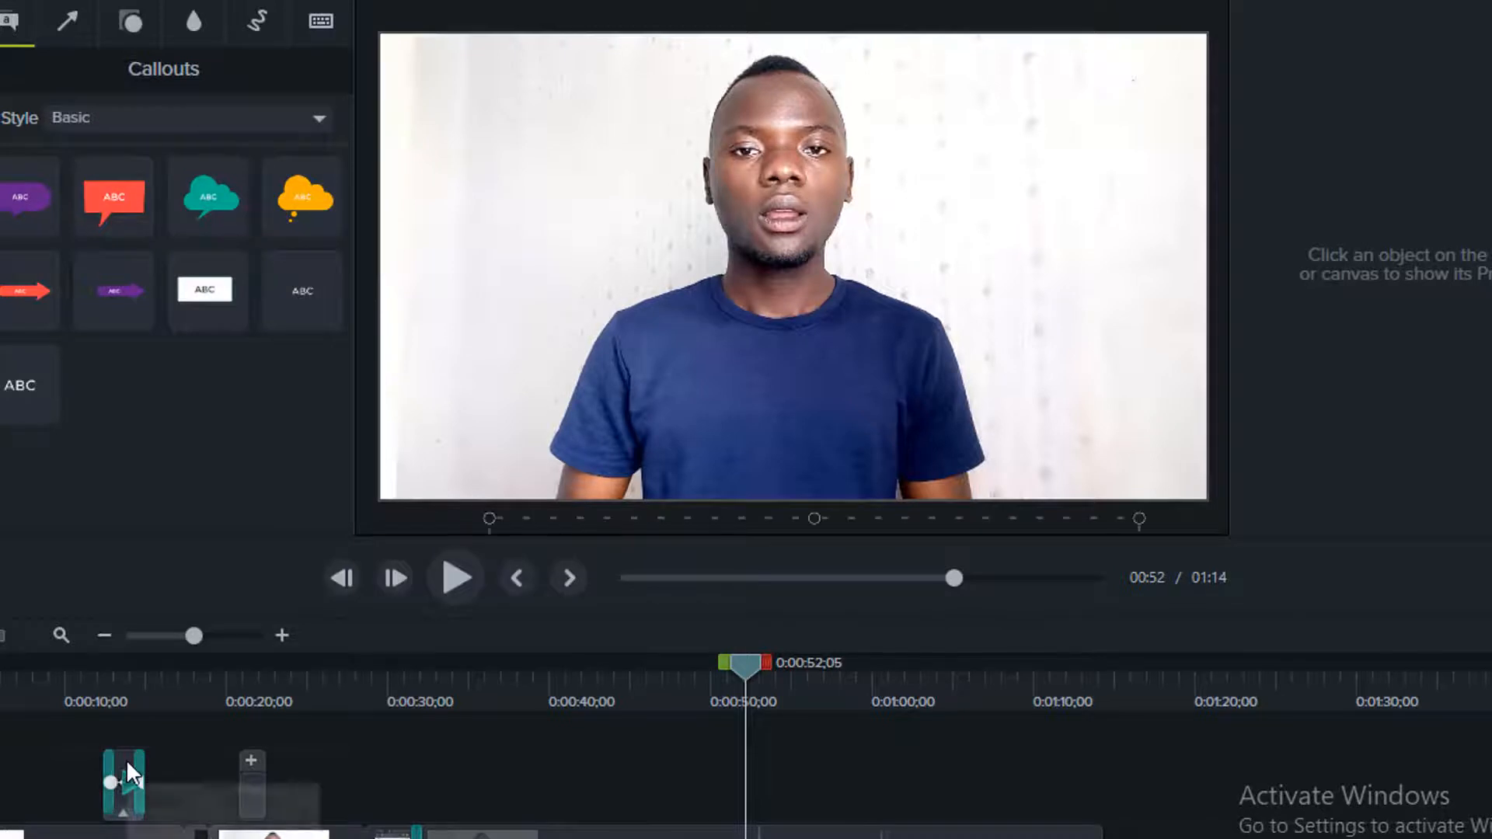
key(space)
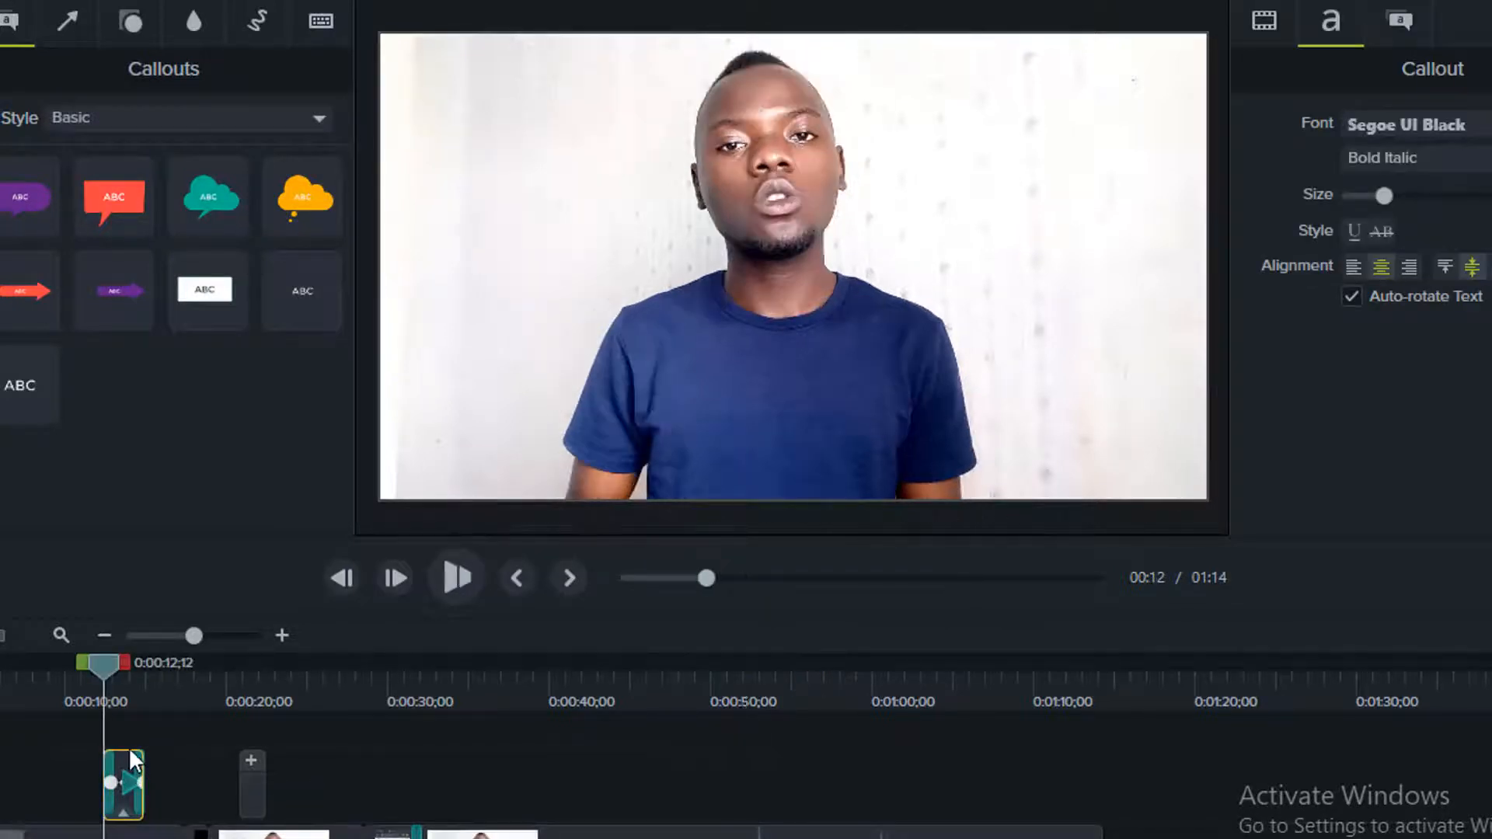
key(space)
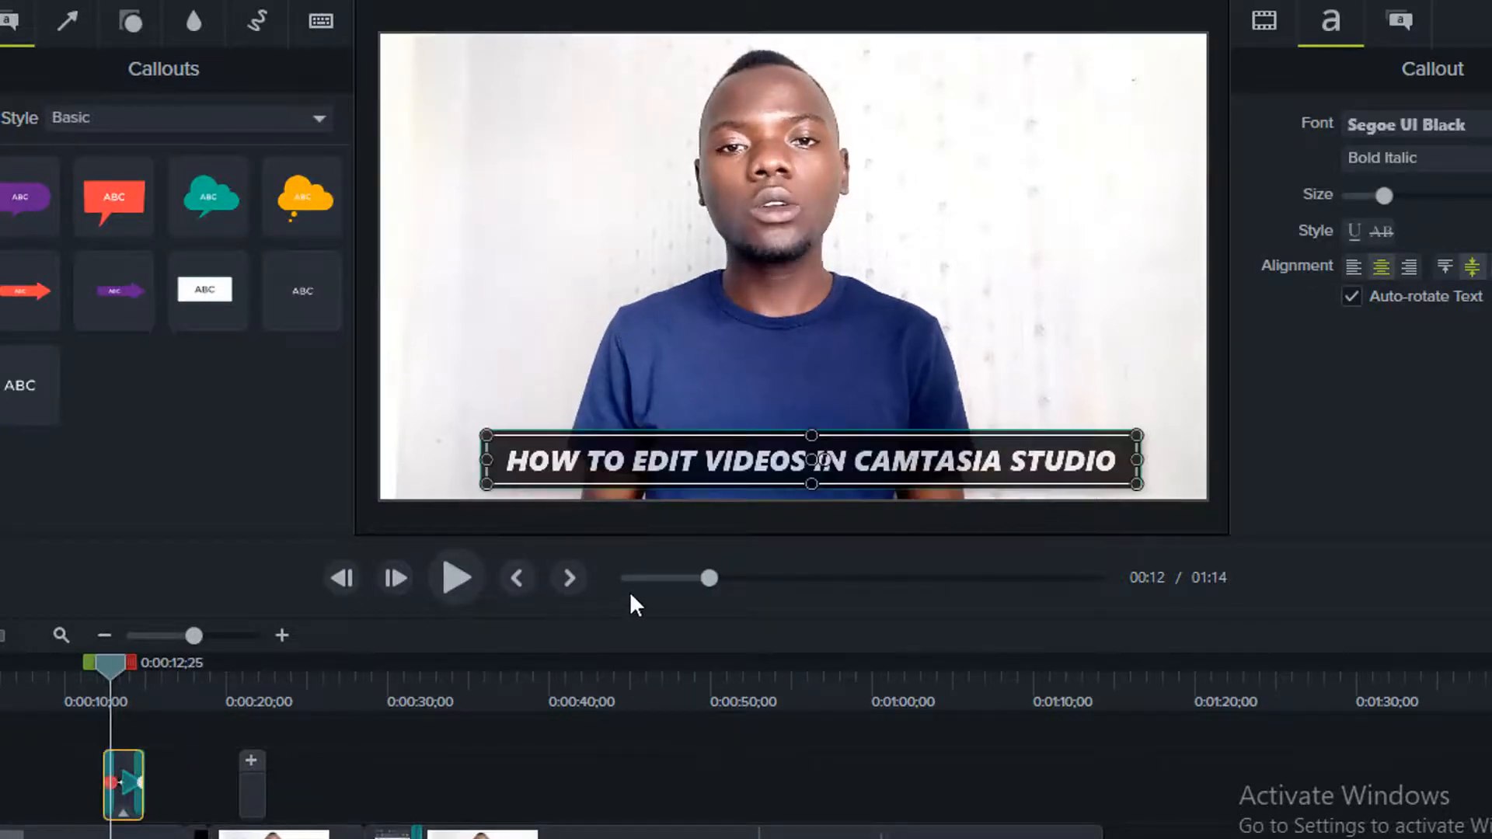
right_click(127, 763)
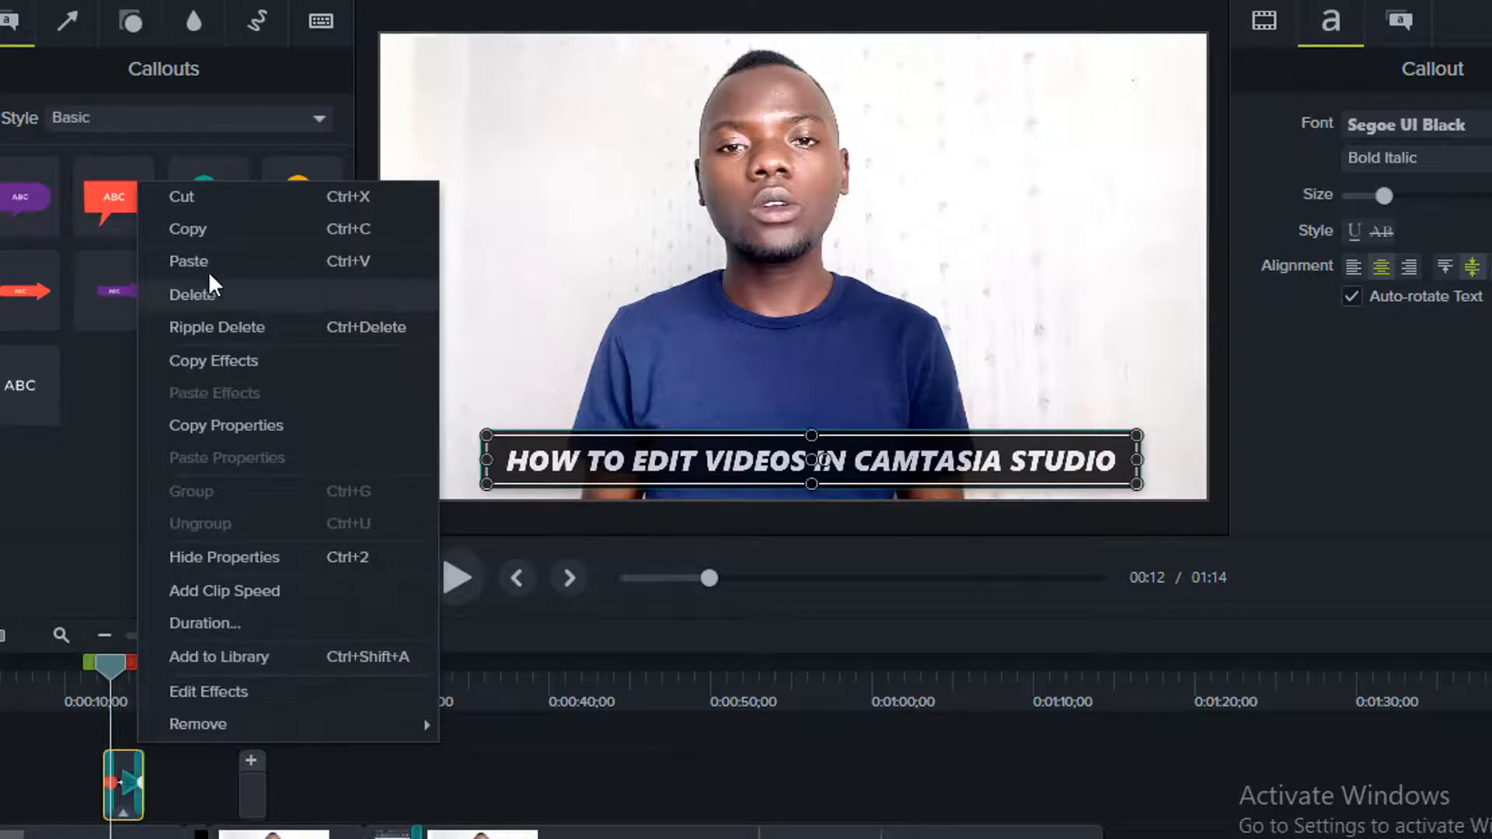
click(222, 238)
click(530, 692)
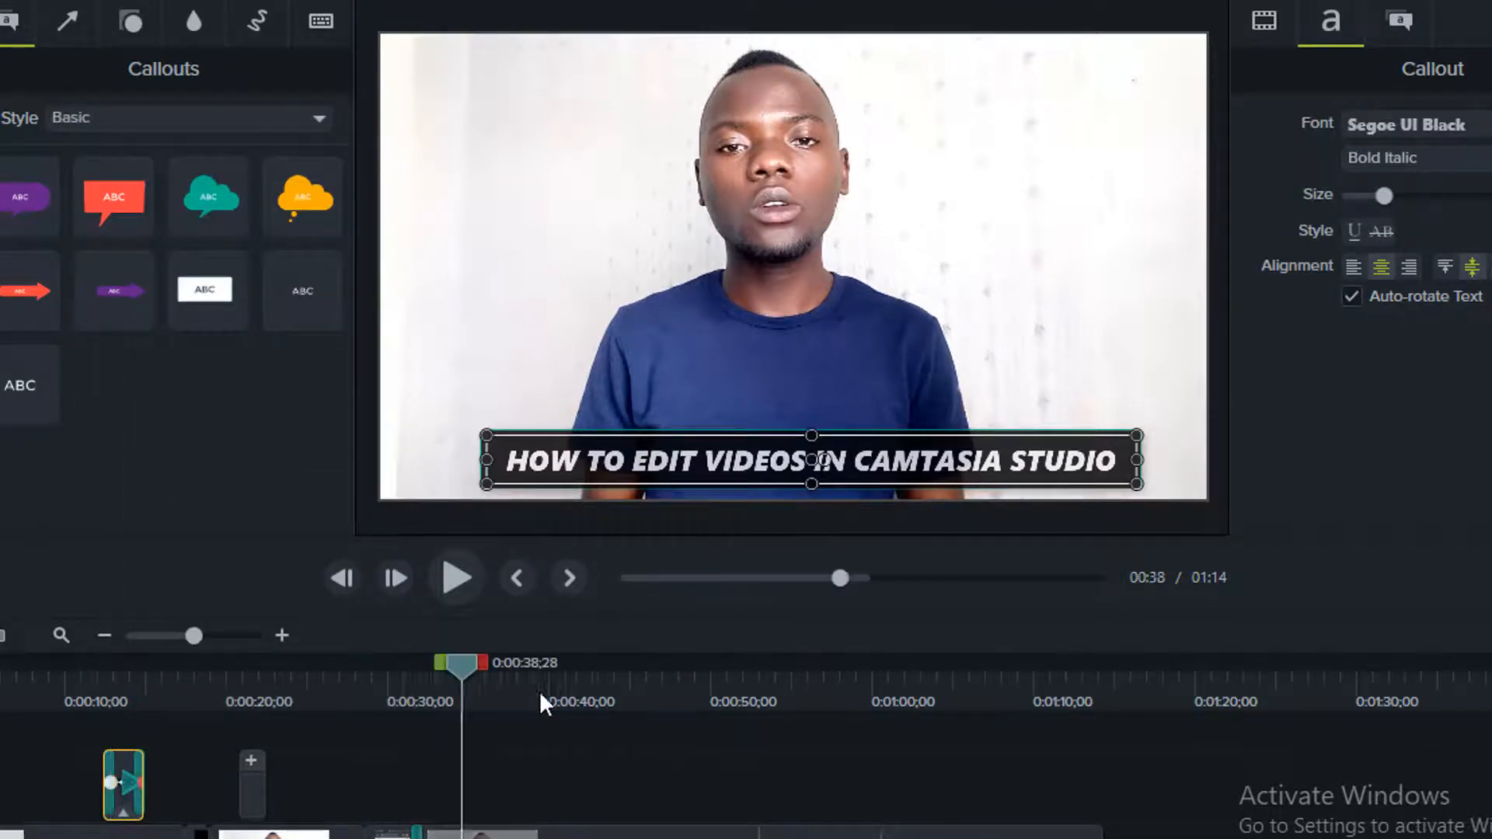
key(ctrl+v)
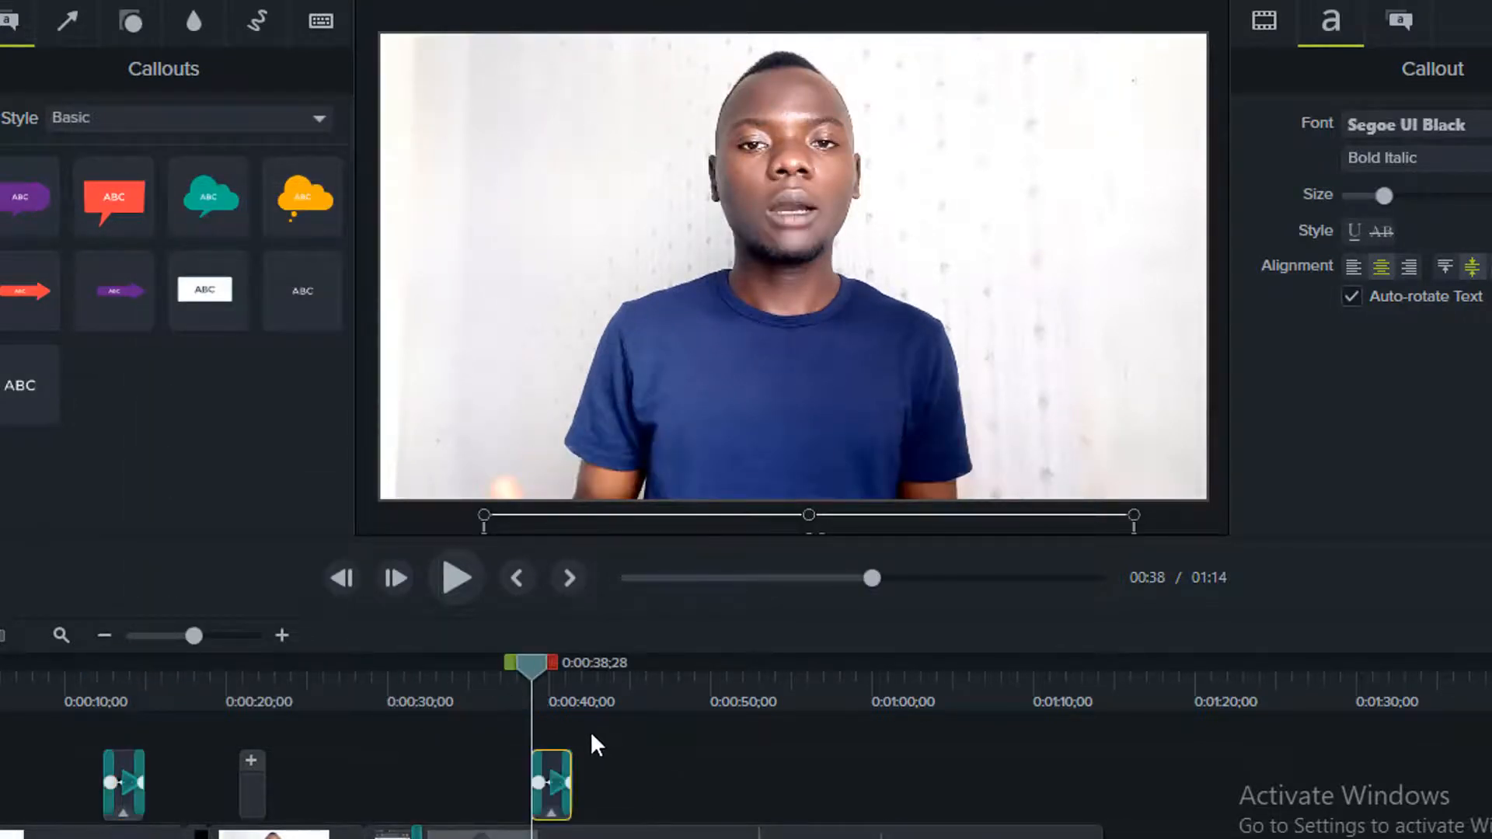
Step: Play back the pasted title callout and try to lengthen it by extending its end on the timeline
key(space)
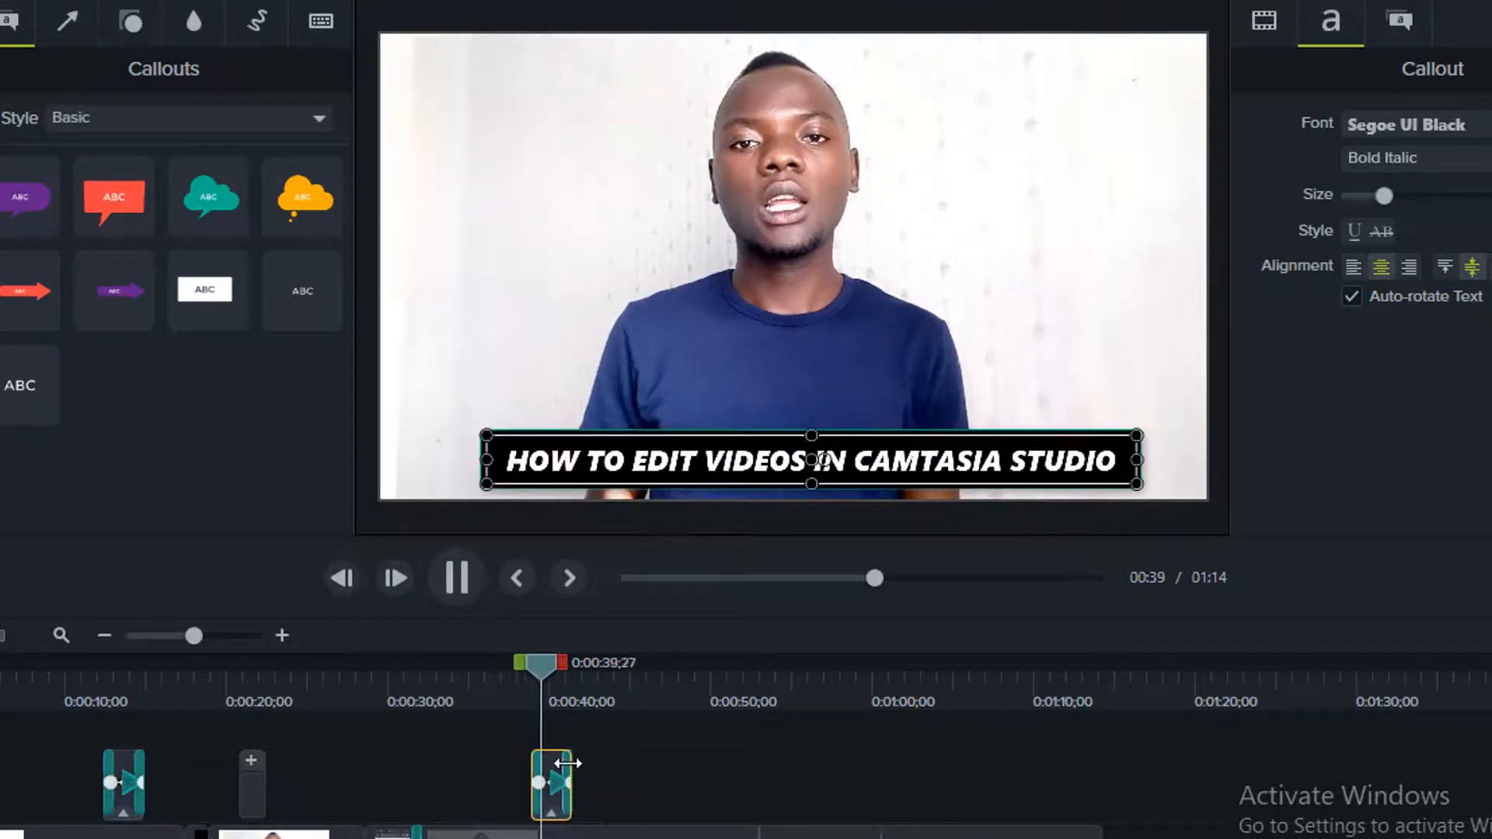
click(567, 763)
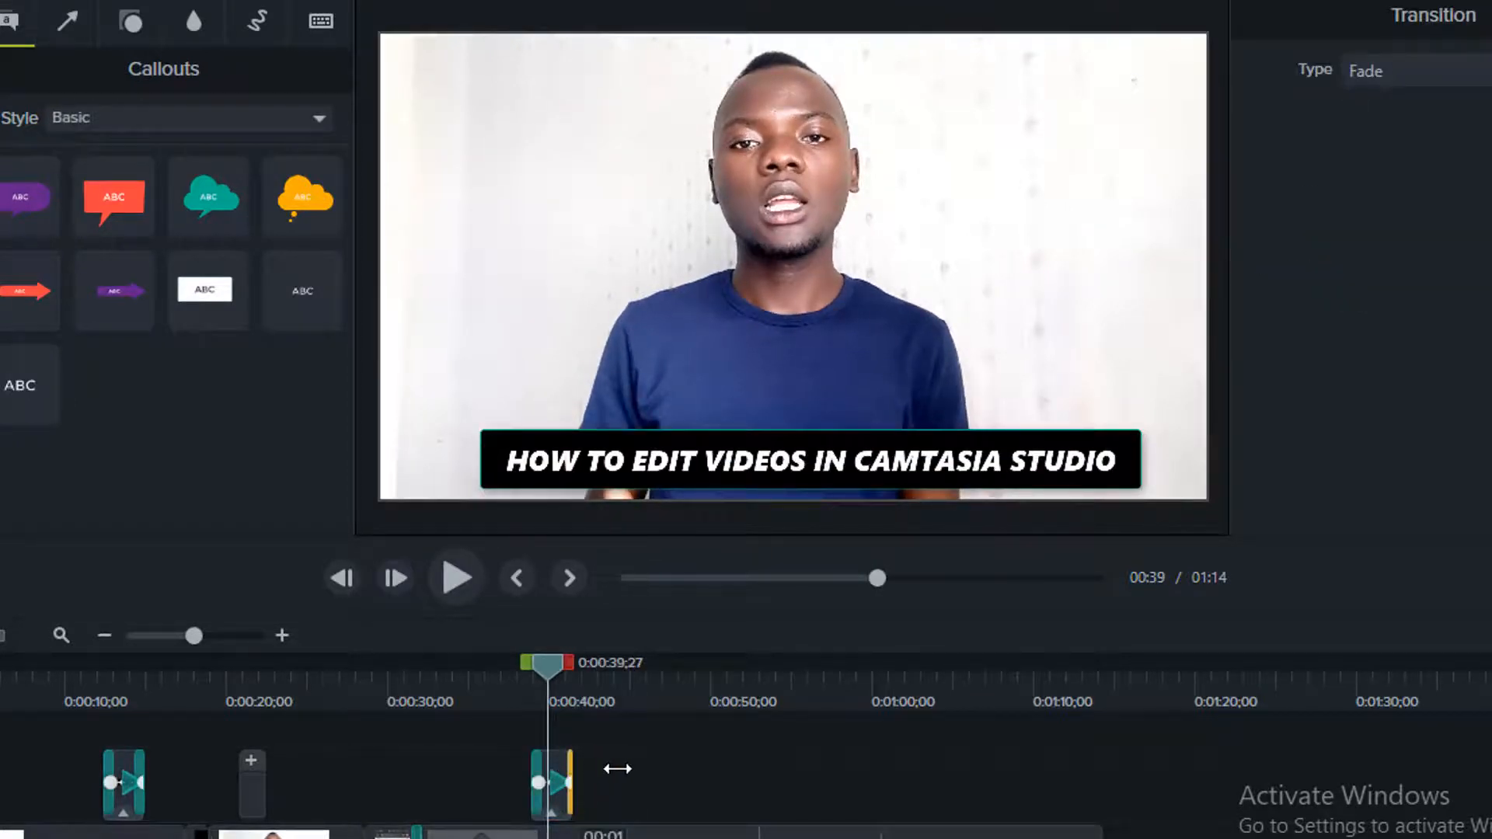
click(559, 776)
click(569, 774)
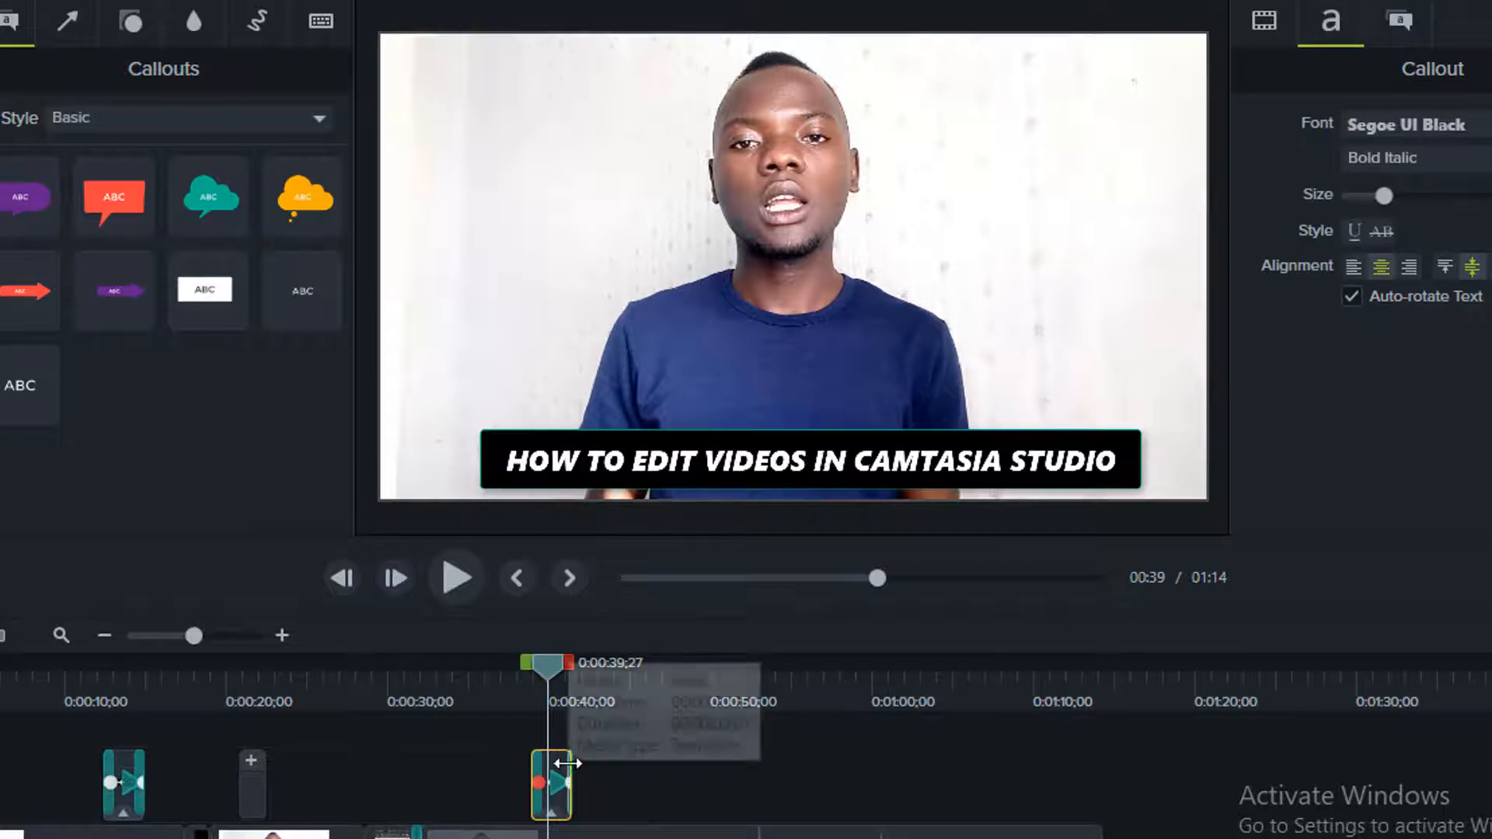
click(263, 632)
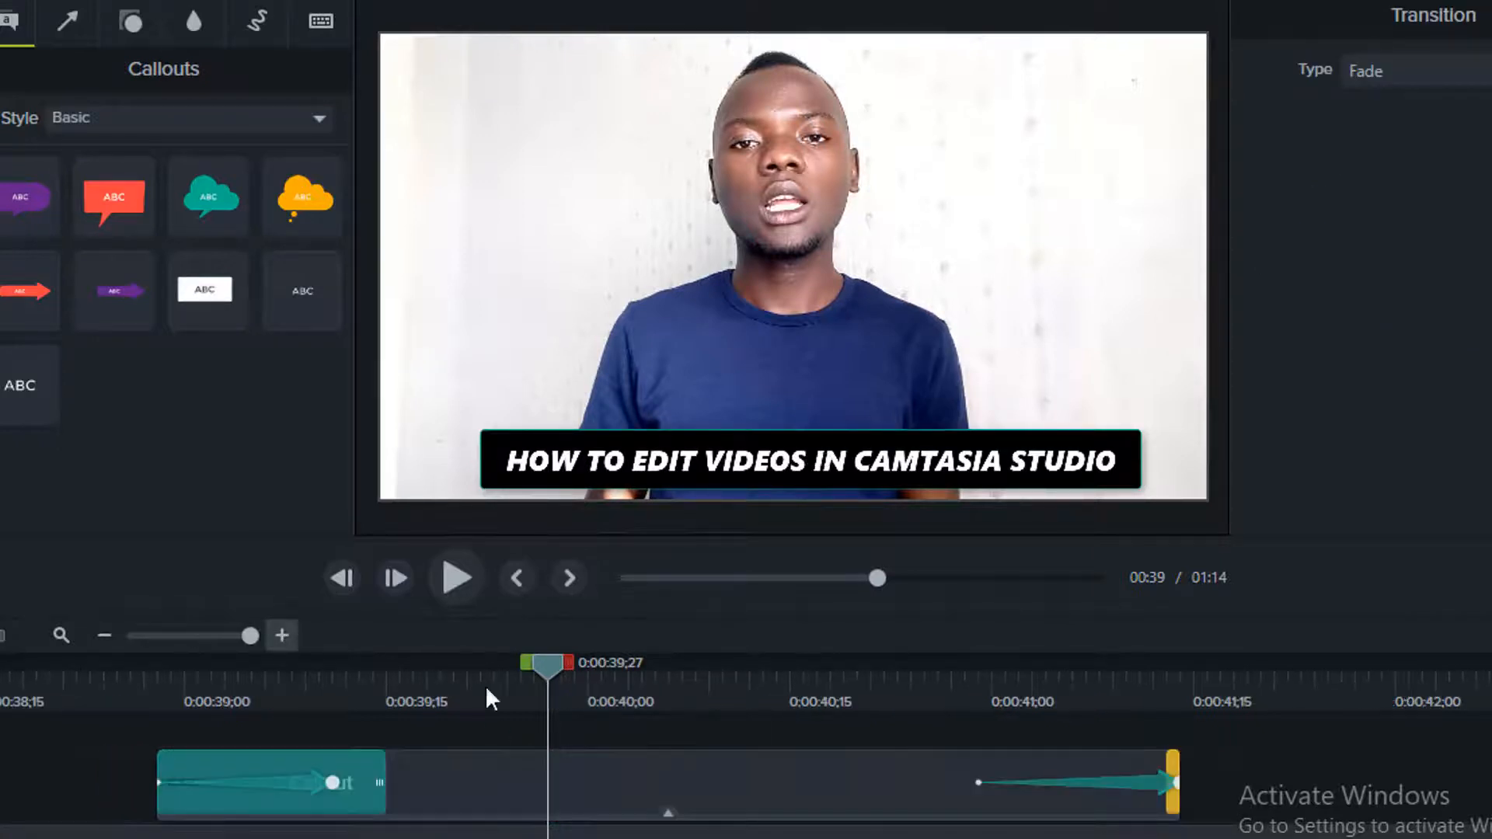
click(203, 635)
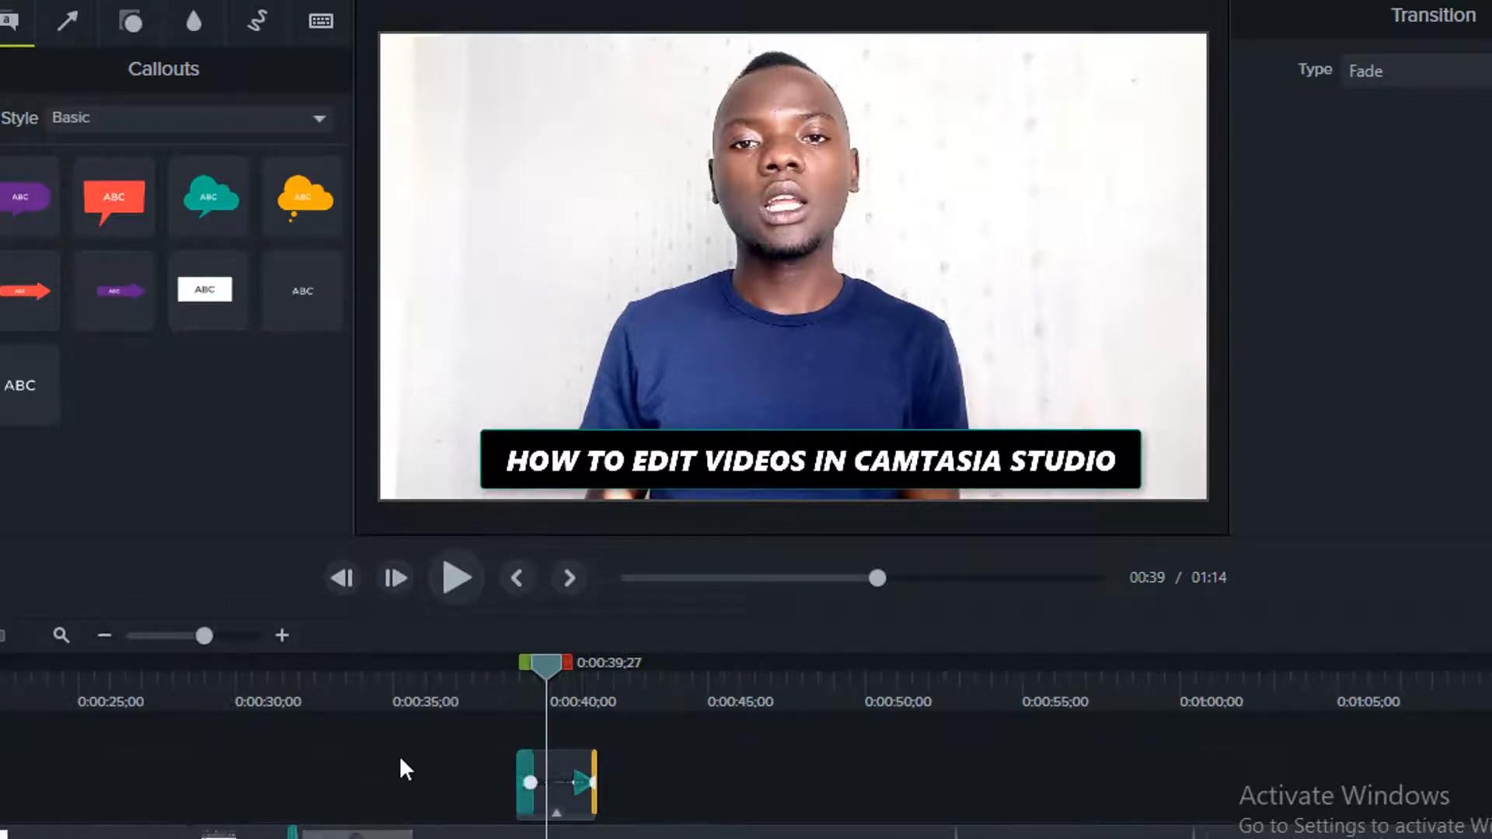
click(573, 781)
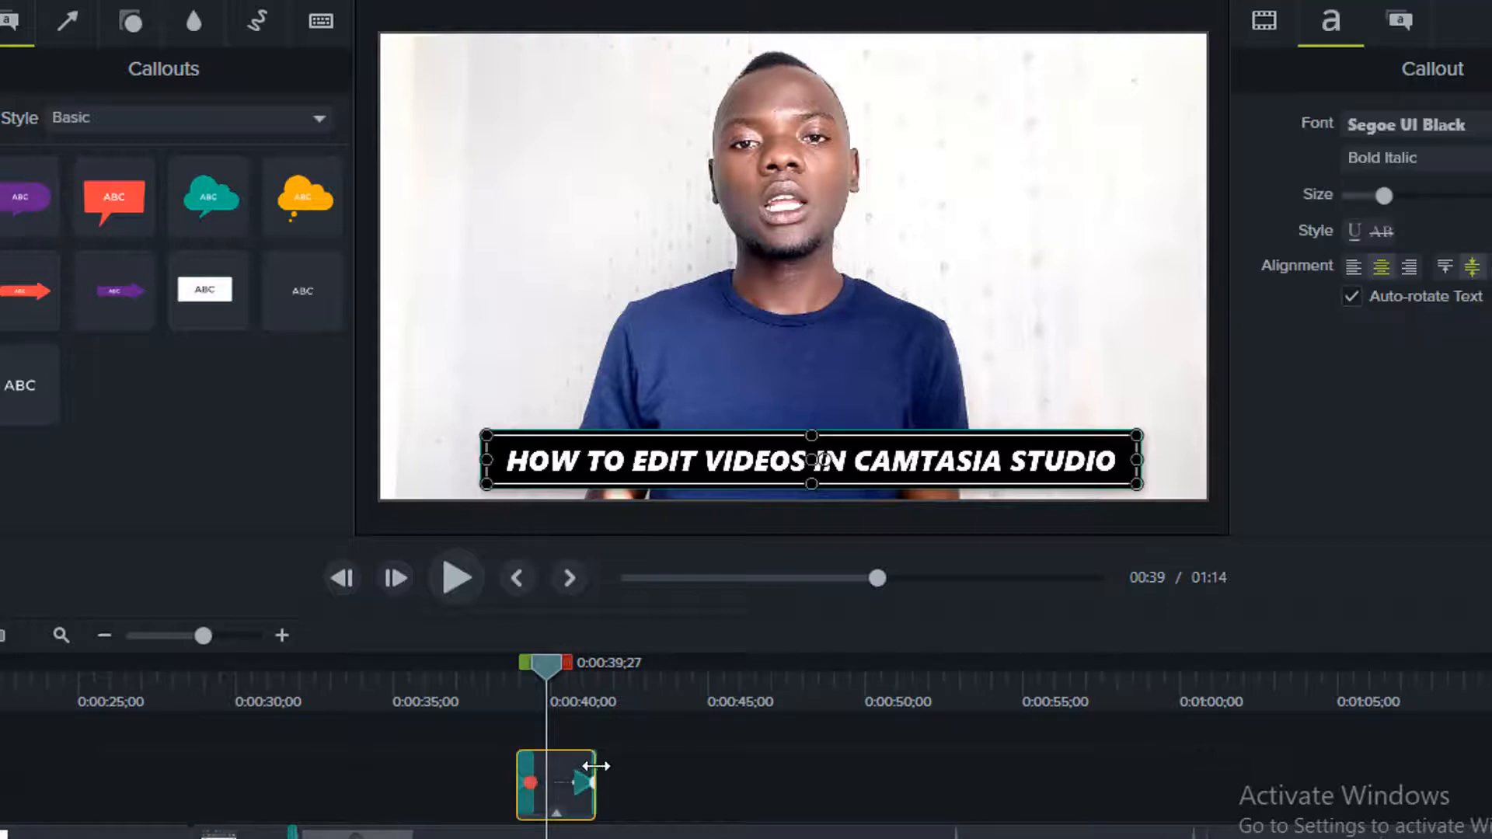
drag(593, 792, 676, 801)
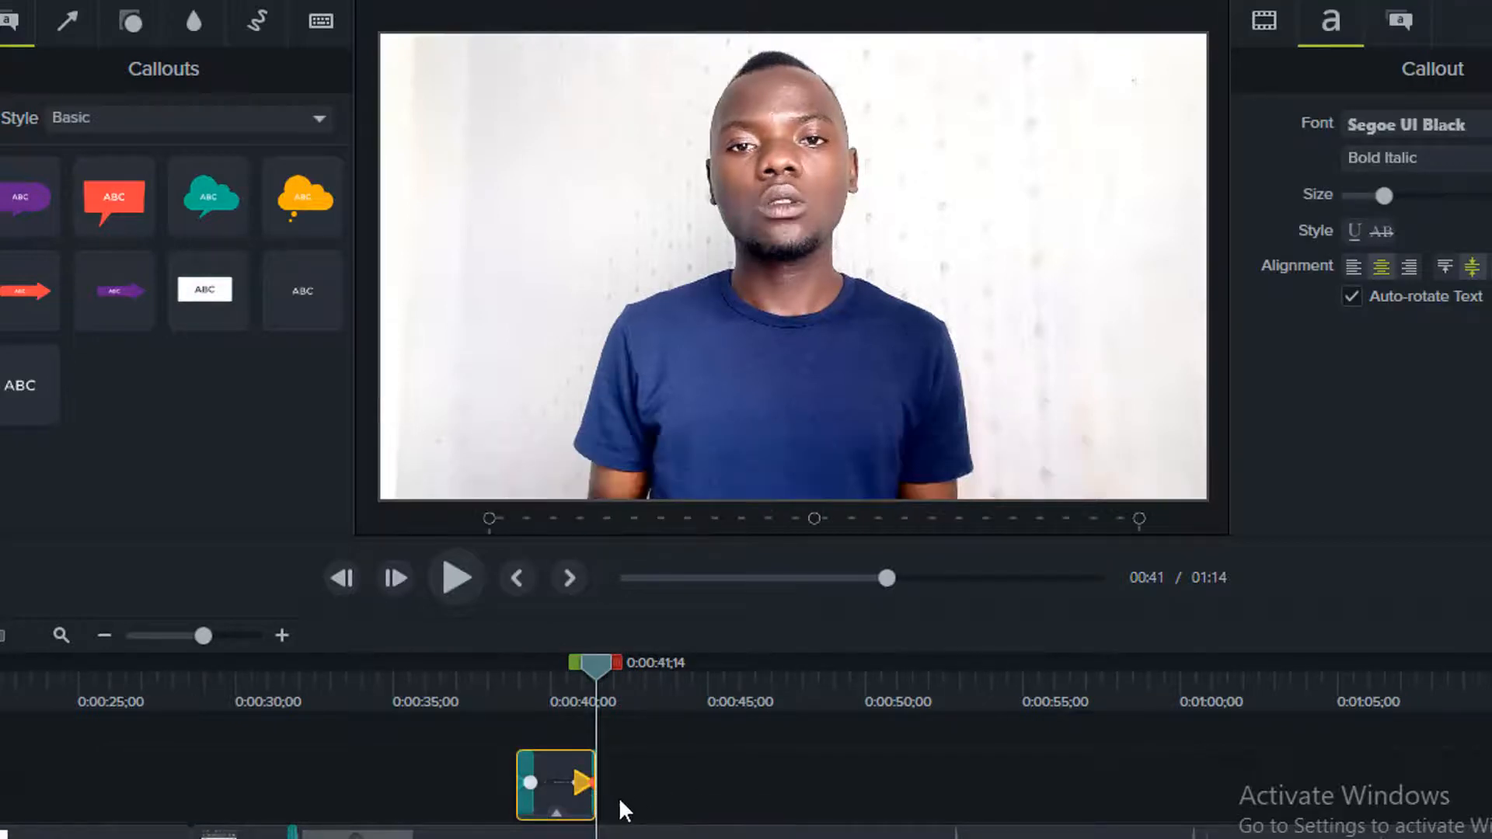
Step: Delete the Fade transitions at both ends of the pasted callout, undoing the accidental deletion of the whole callout
click(278, 636)
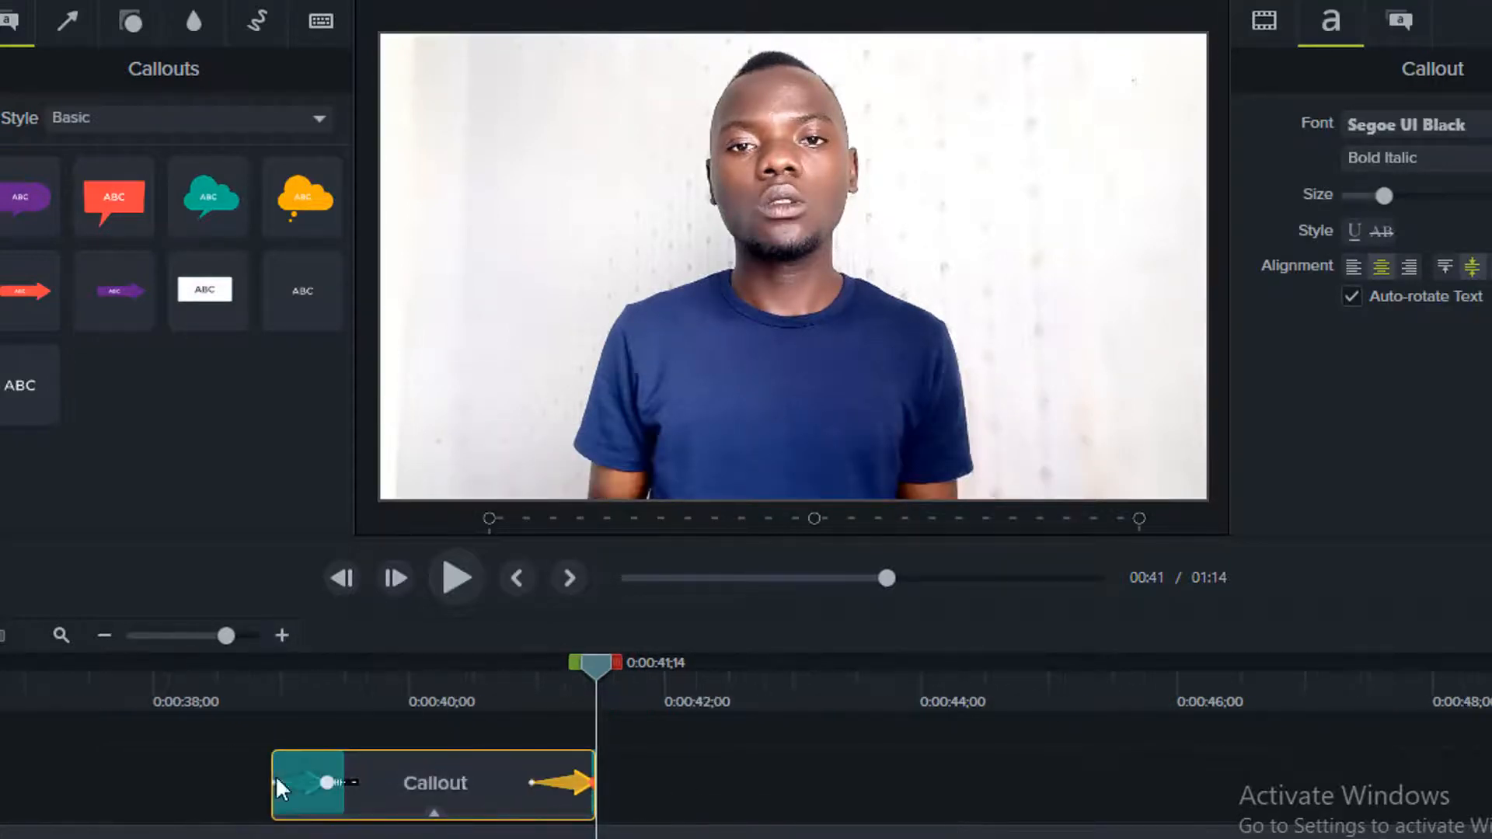
click(314, 757)
click(365, 747)
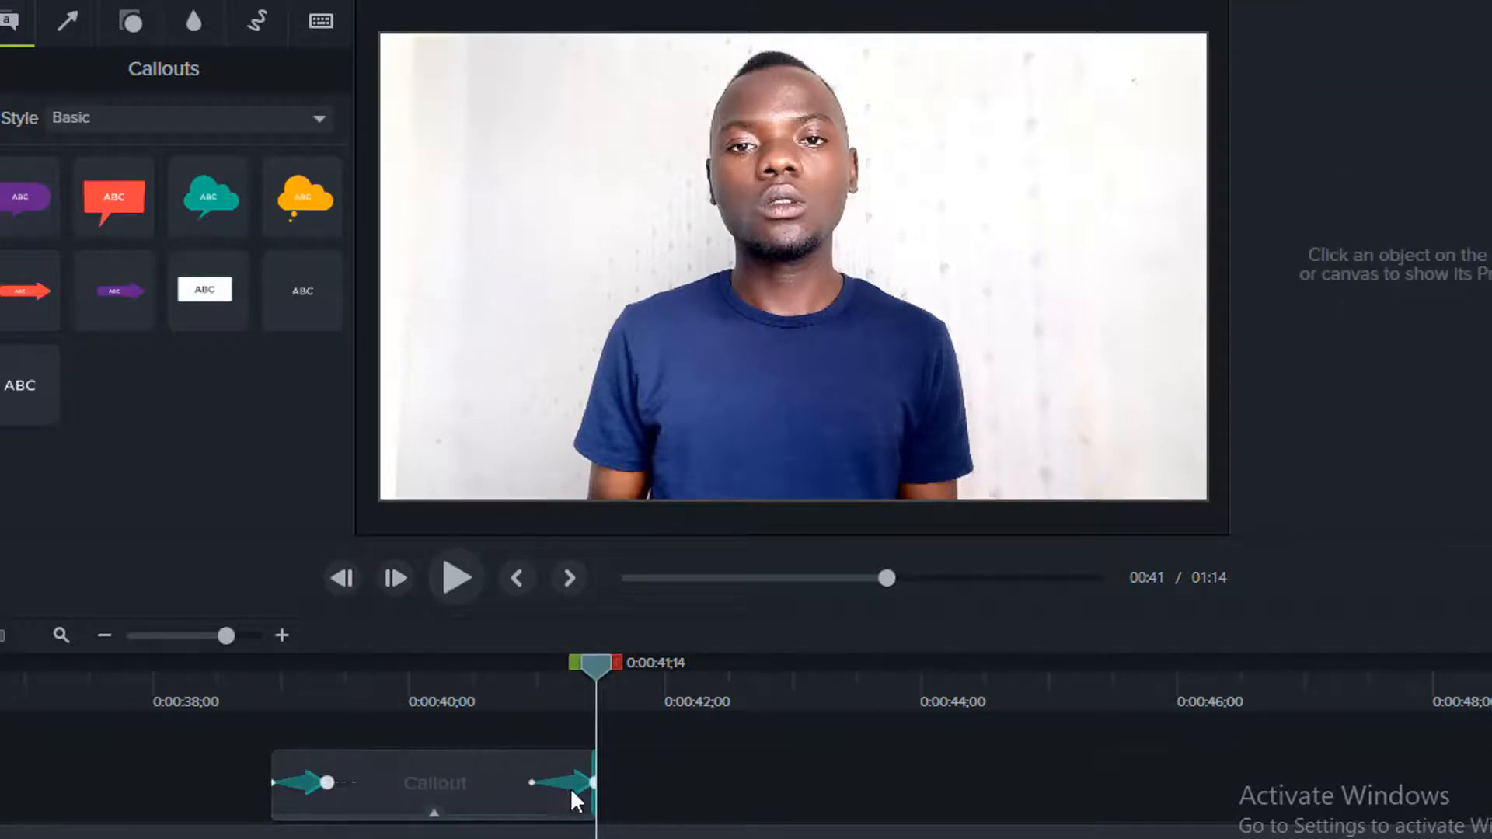
click(589, 799)
key(Delete)
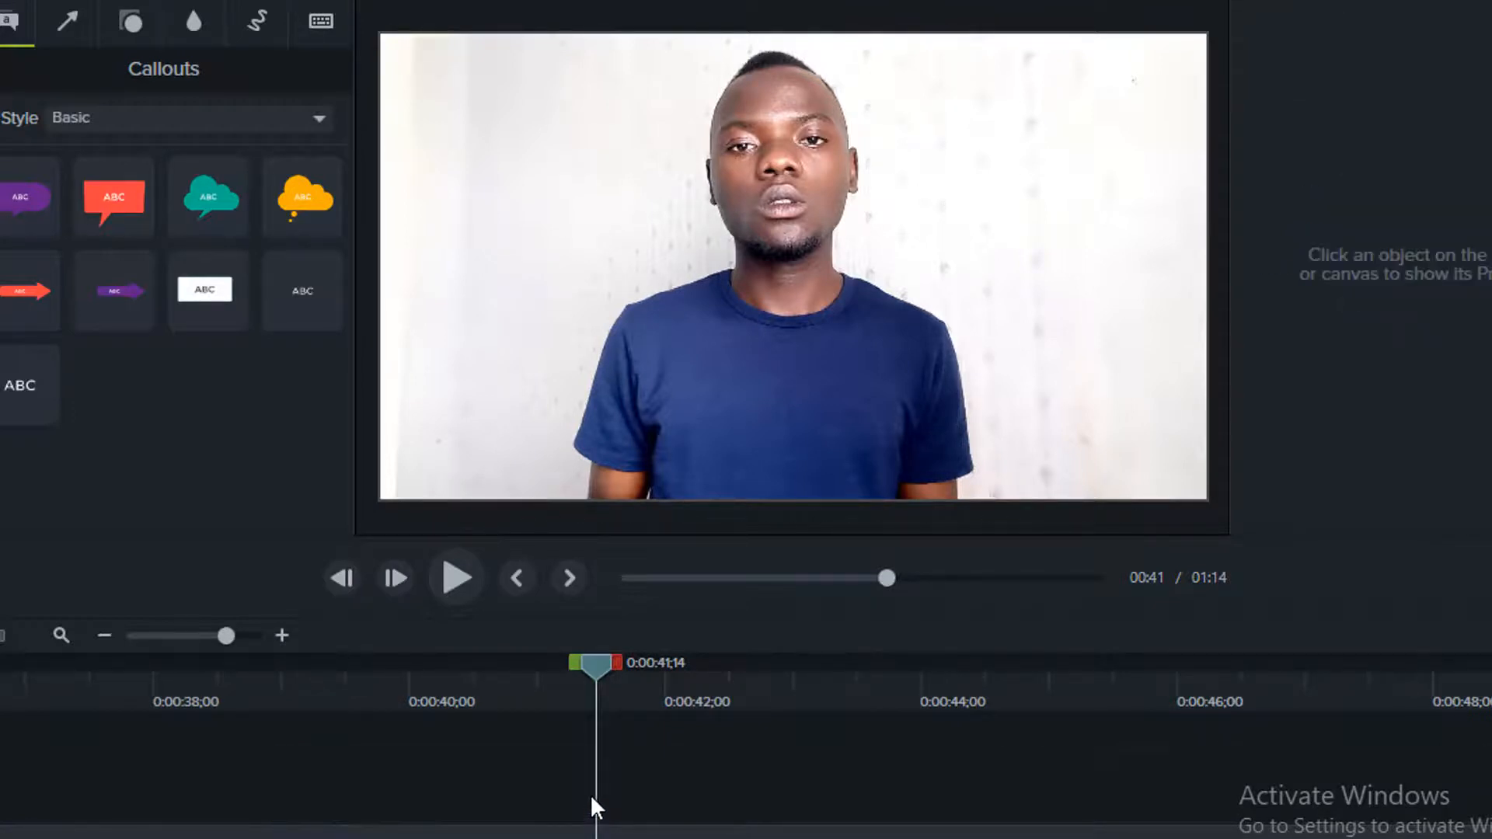
key(ctrl+z)
Step: Delete both animations from the pasted callout and move it up onto the lower part of the video
click(553, 799)
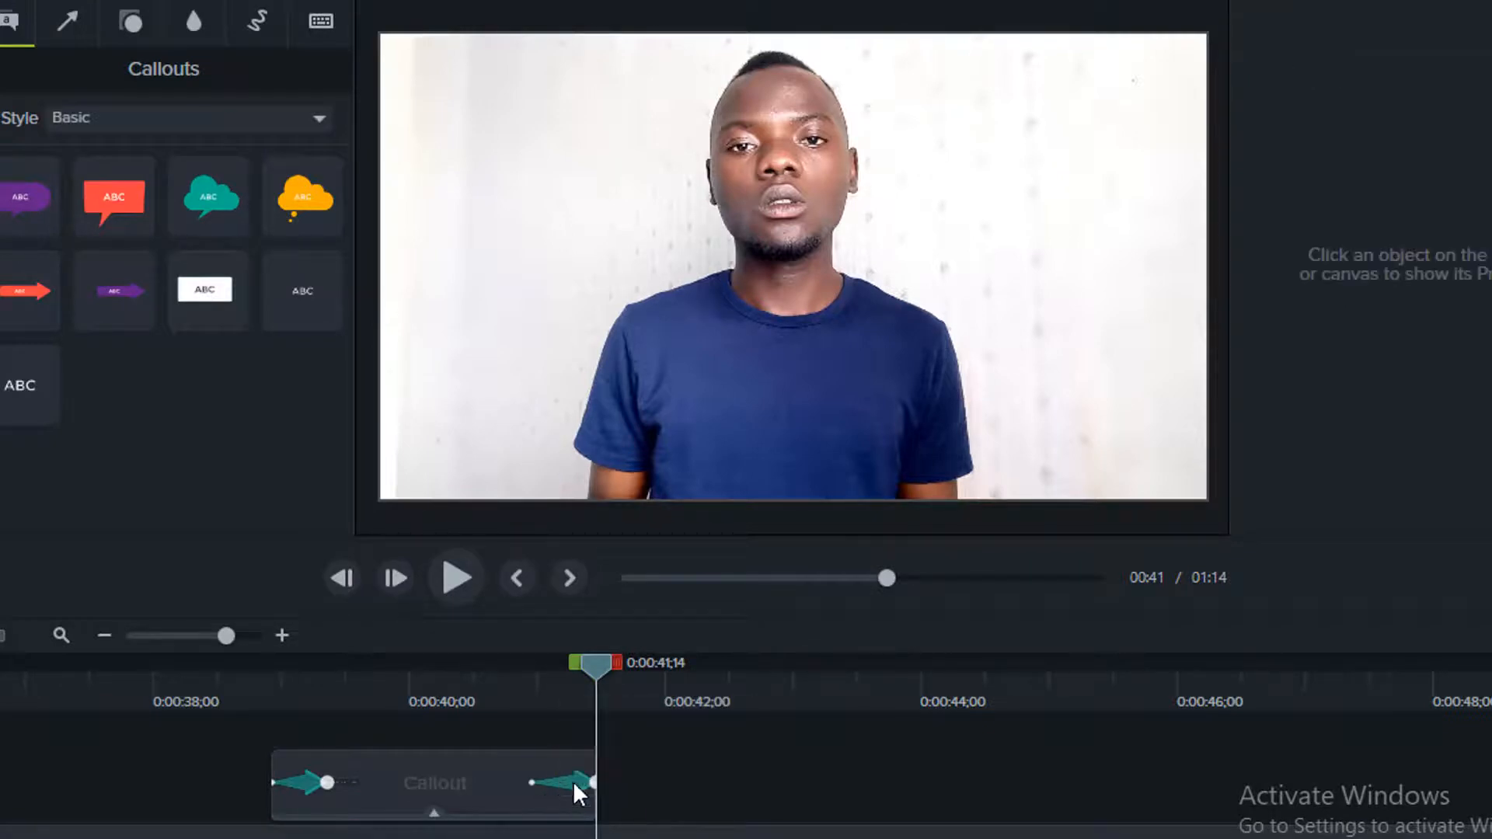
click(572, 781)
key(Delete)
click(297, 776)
key(Delete)
click(356, 767)
drag(656, 526, 673, 429)
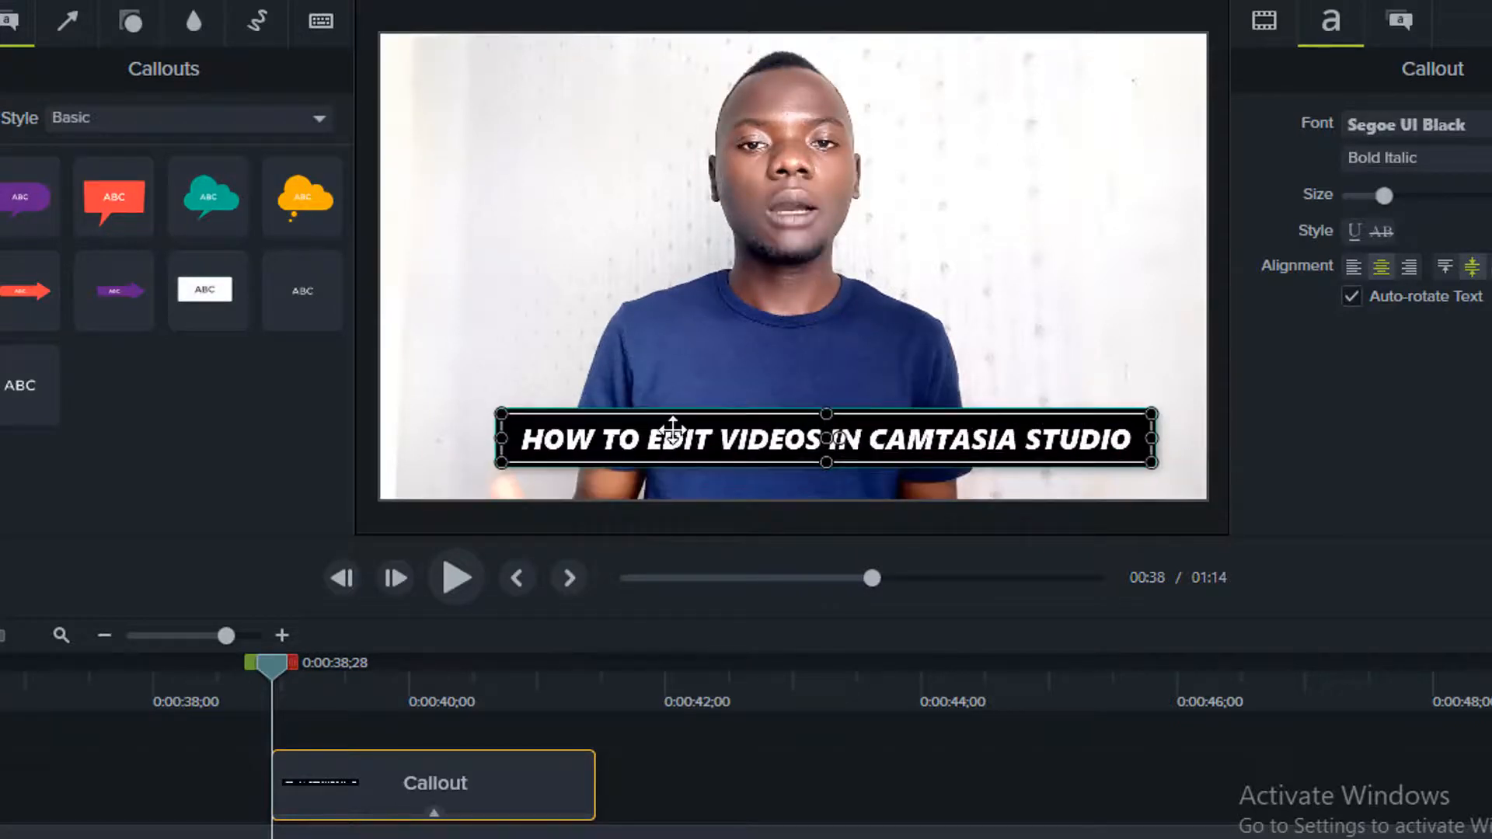
Step: Set the pasted callout's text colour to black and its solid fill to white
double_click(1037, 440)
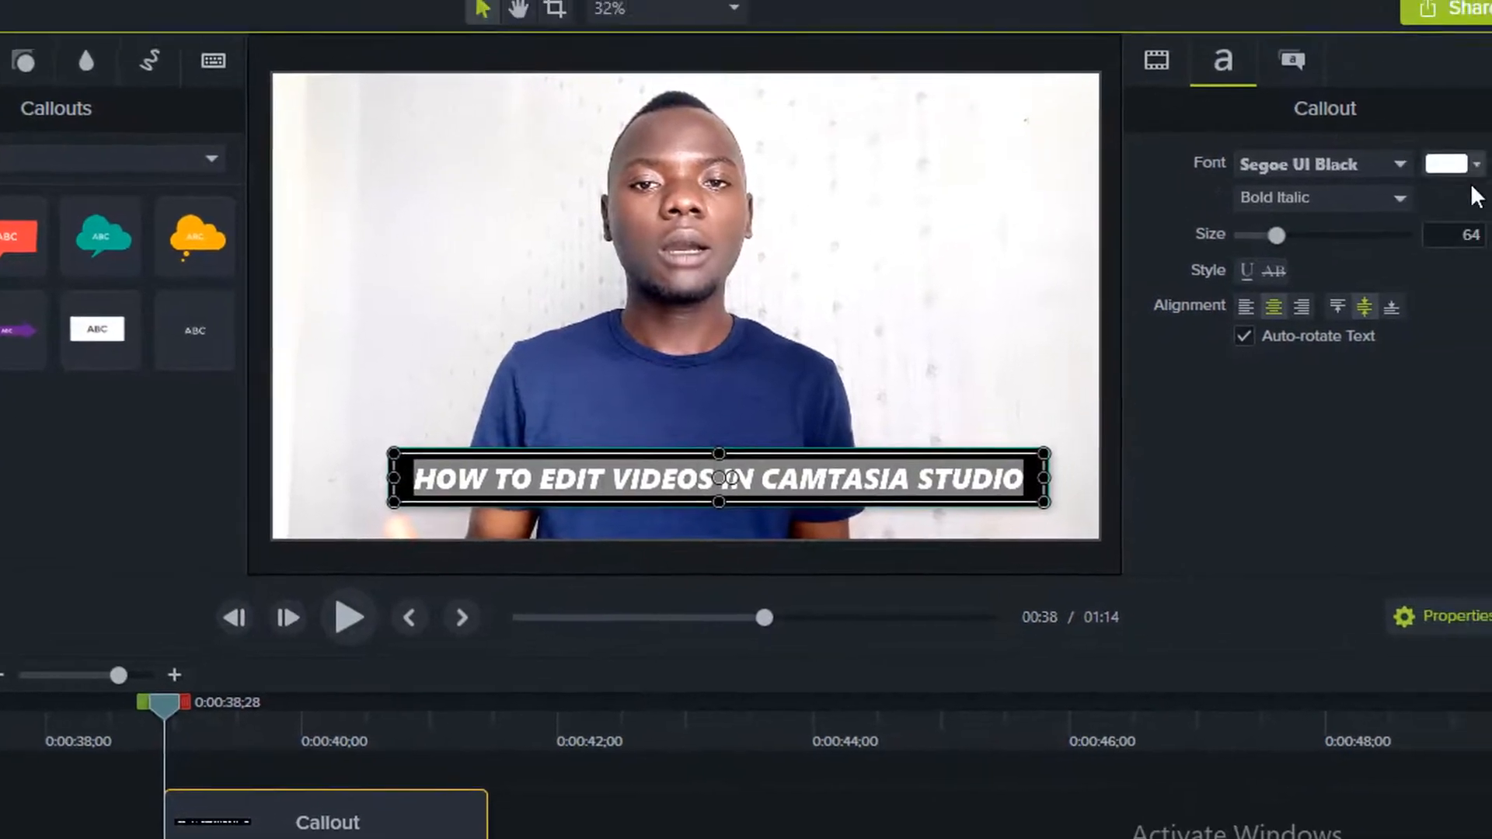
click(1422, 175)
click(1218, 256)
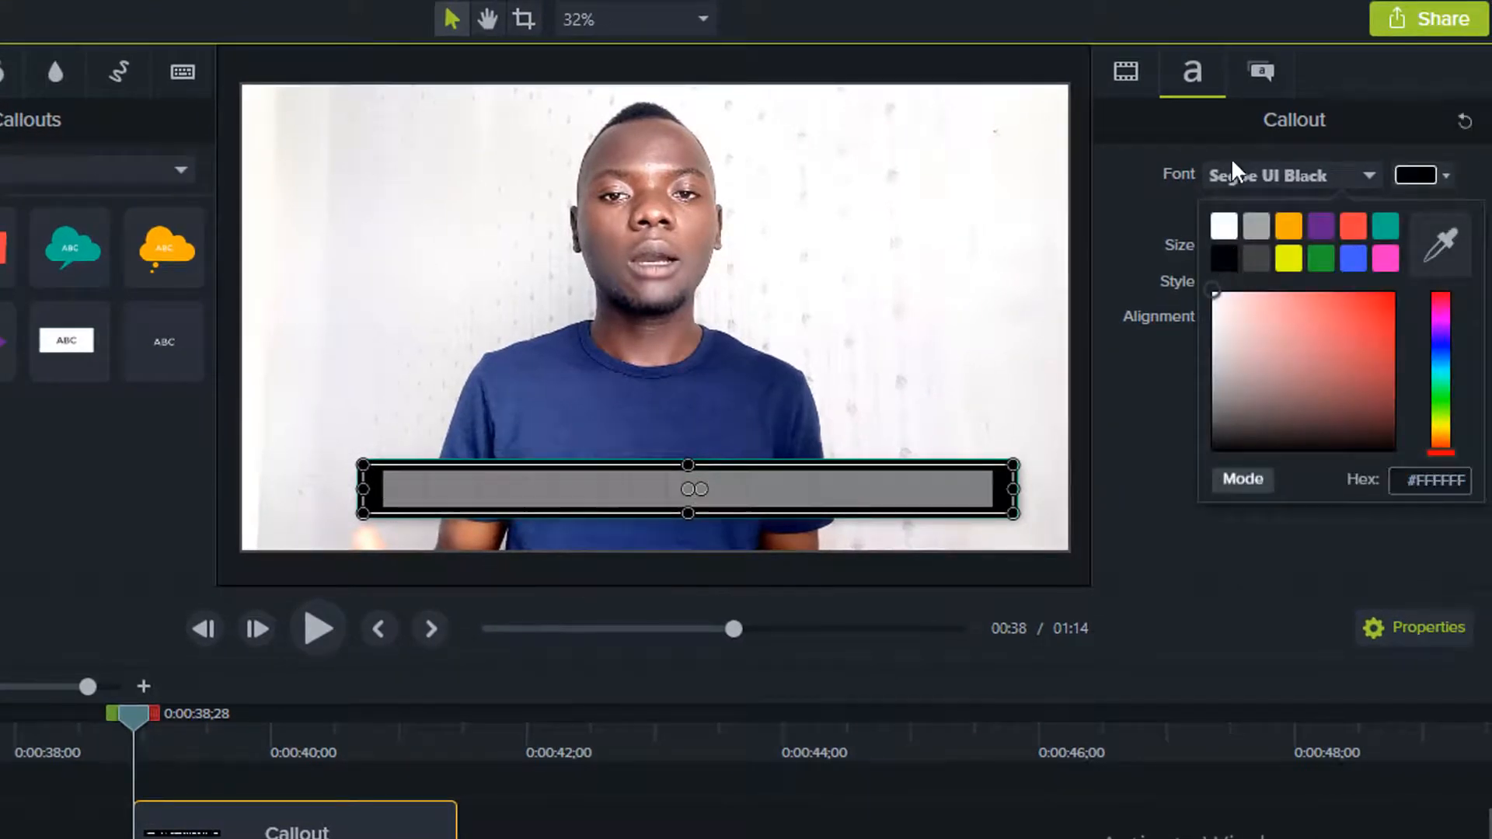
click(1259, 70)
click(1415, 274)
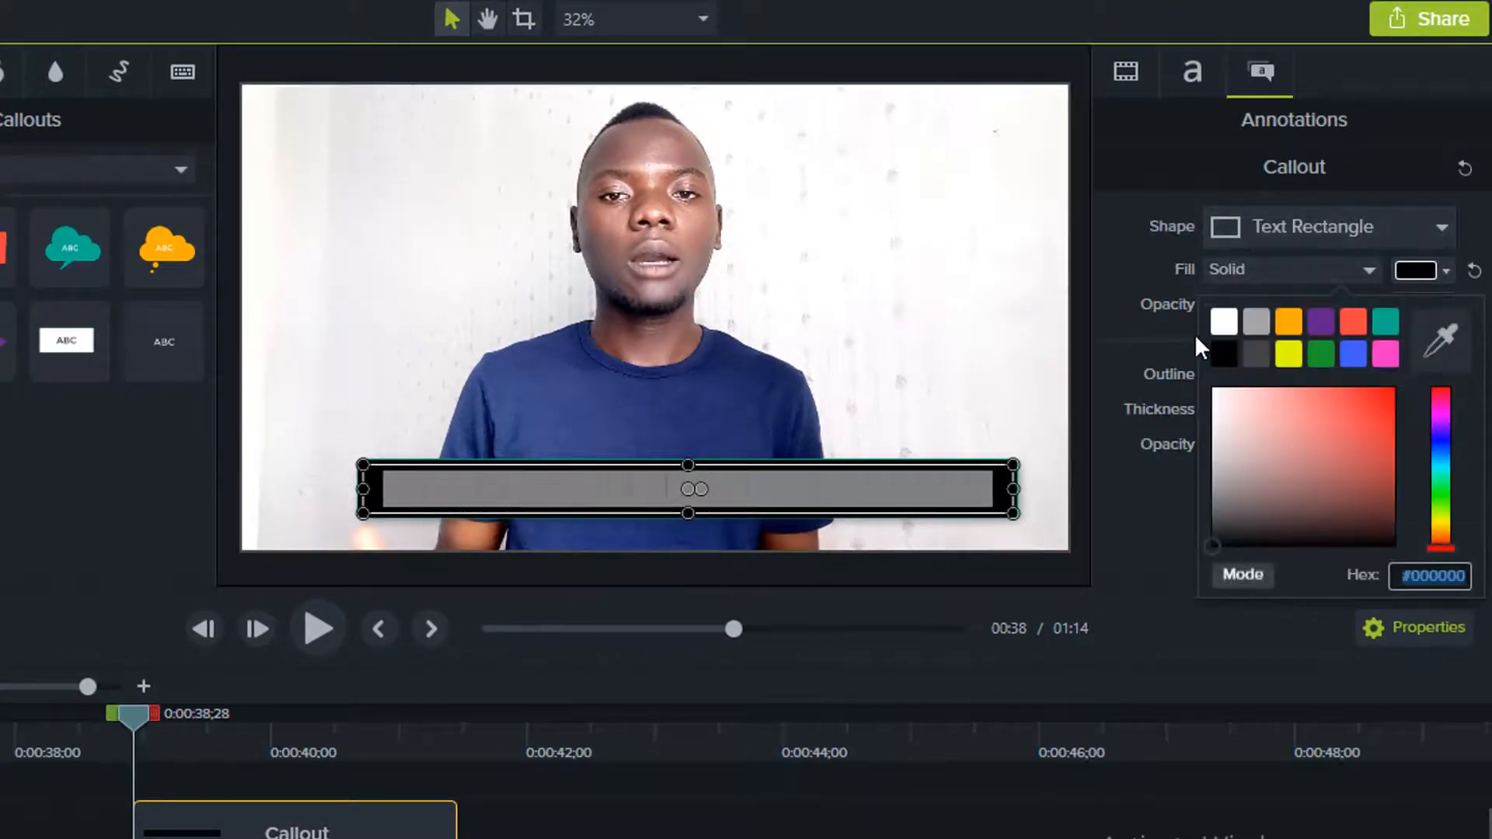
click(1223, 321)
click(45, 789)
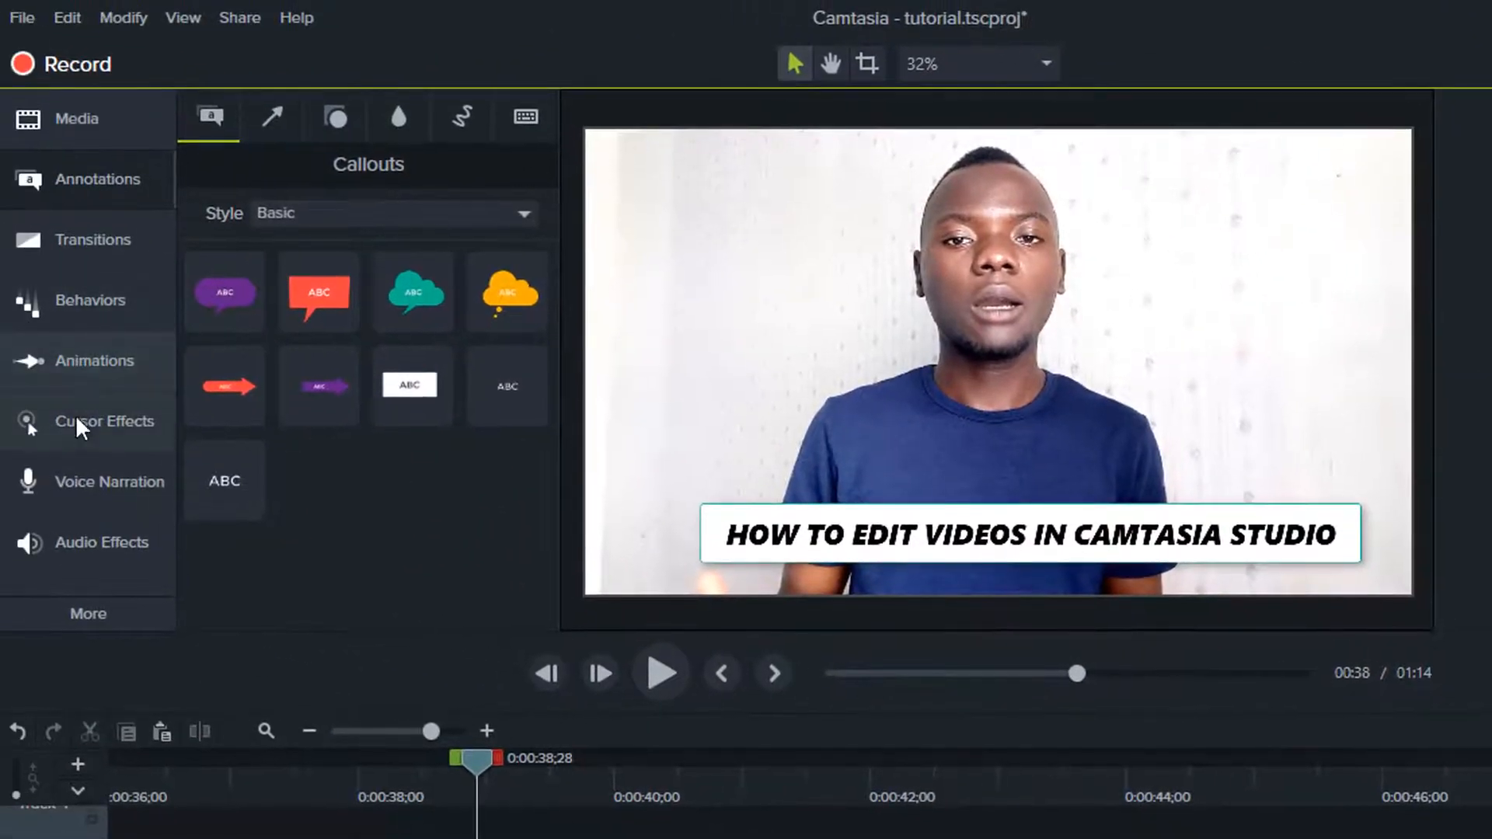
Step: Apply the Reveal behavior to the white title callout on Track 3 and play it back
click(68, 290)
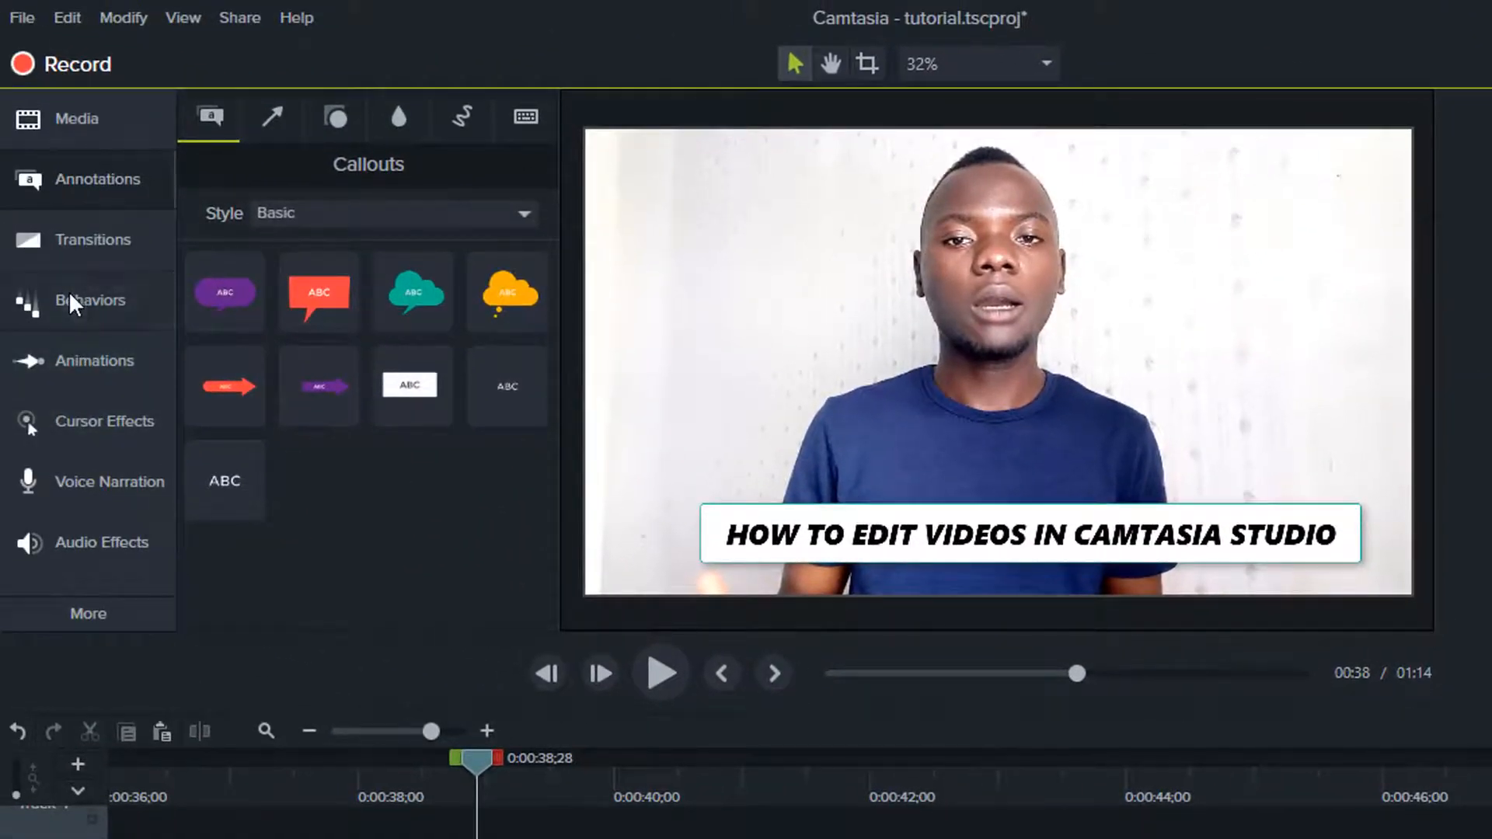
scroll(383, 413, down, 2)
scroll(343, 249, up, 2)
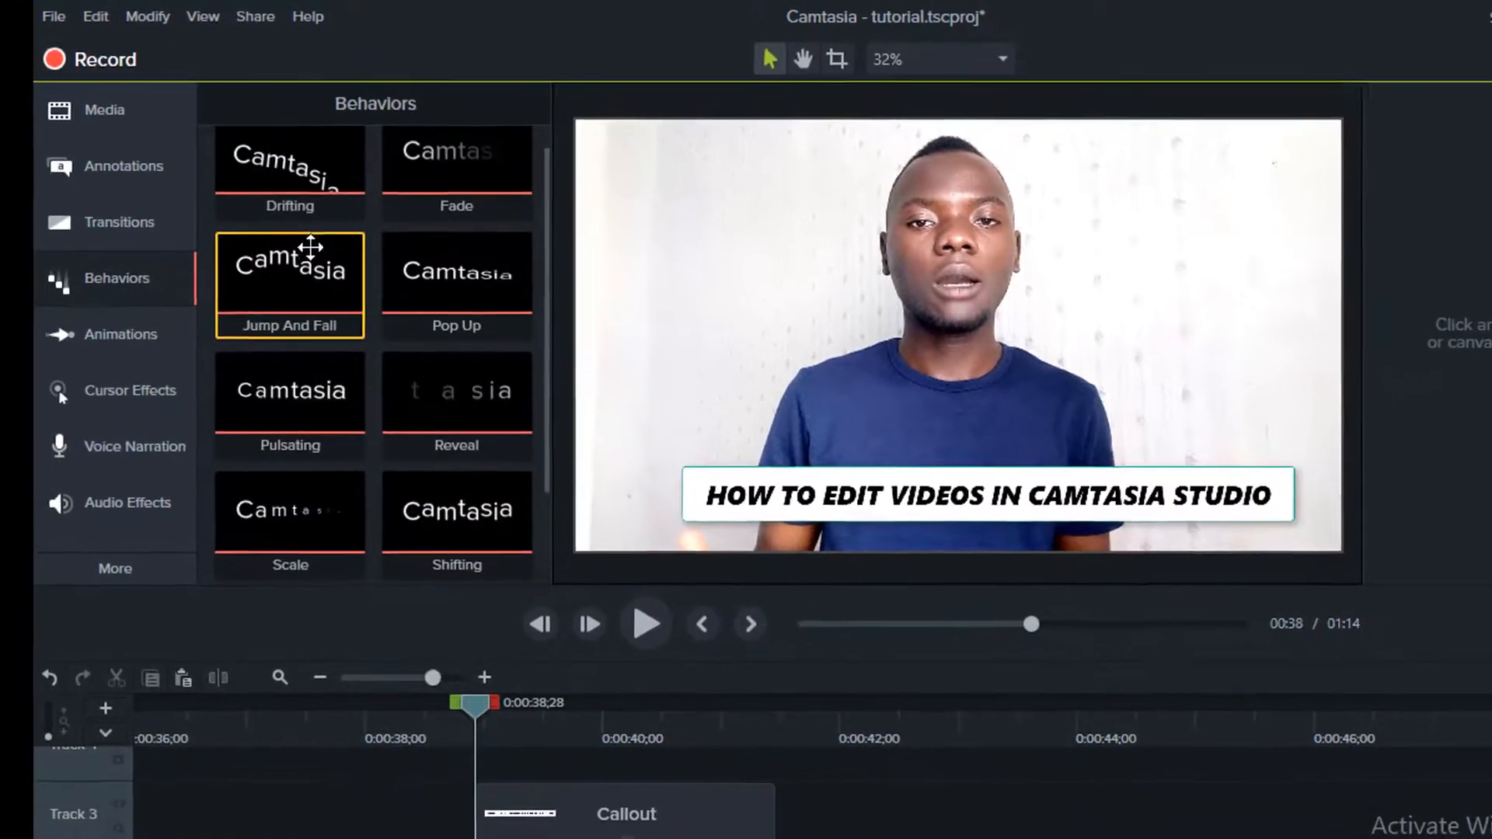
scroll(311, 365, down, 2)
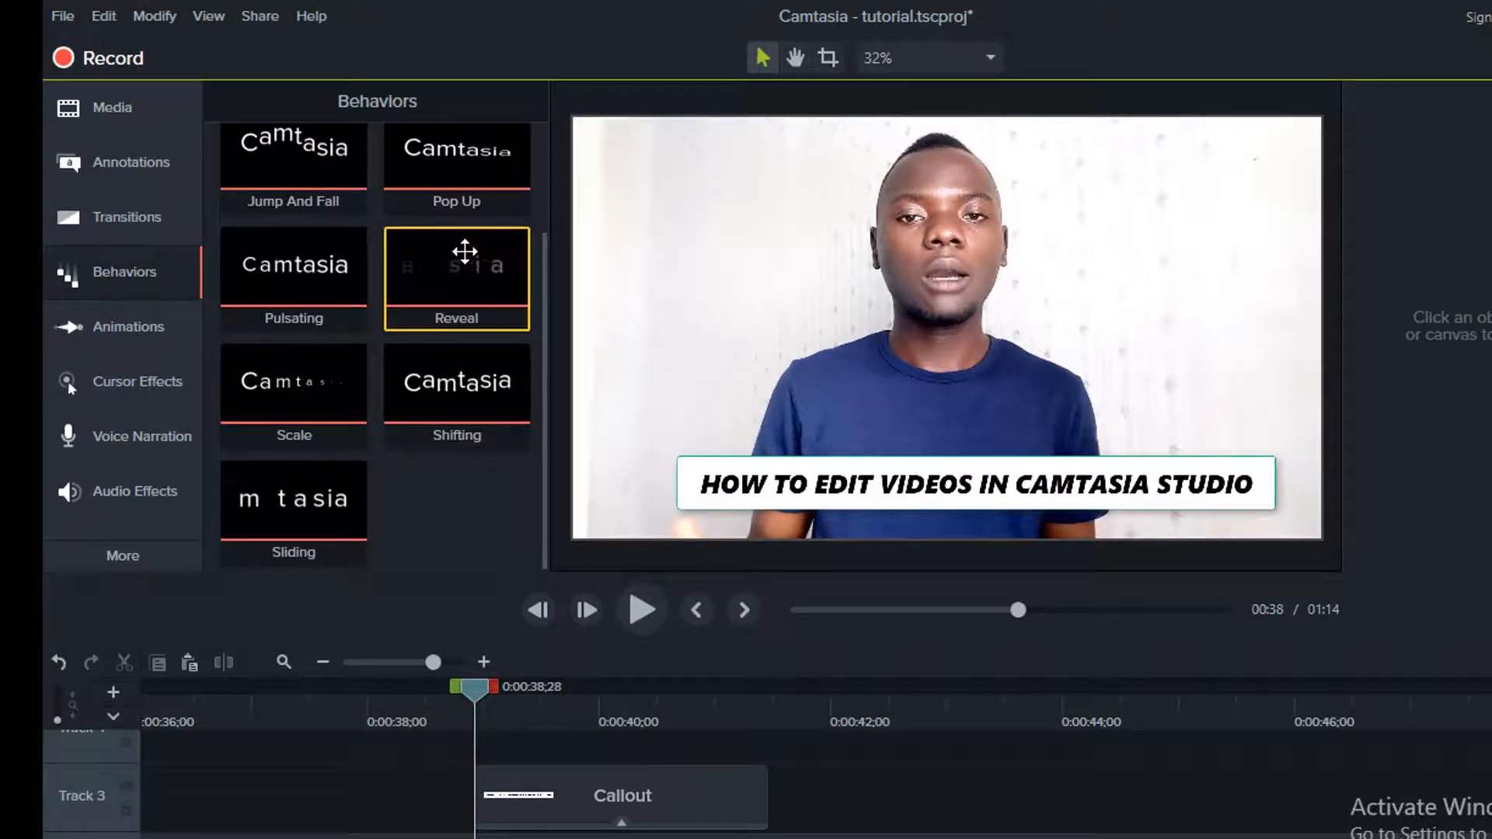
drag(472, 282, 530, 781)
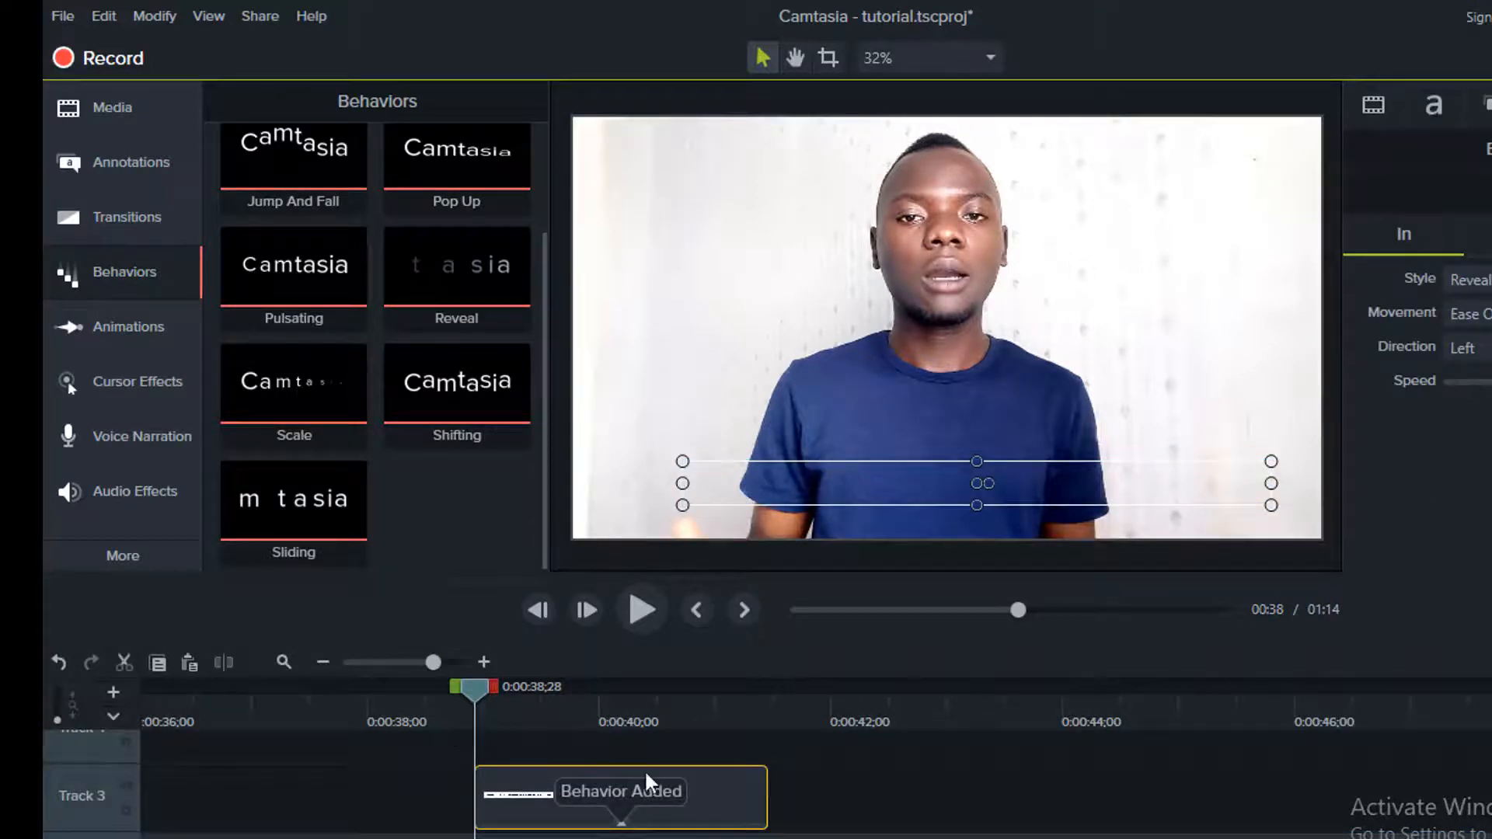
click(822, 825)
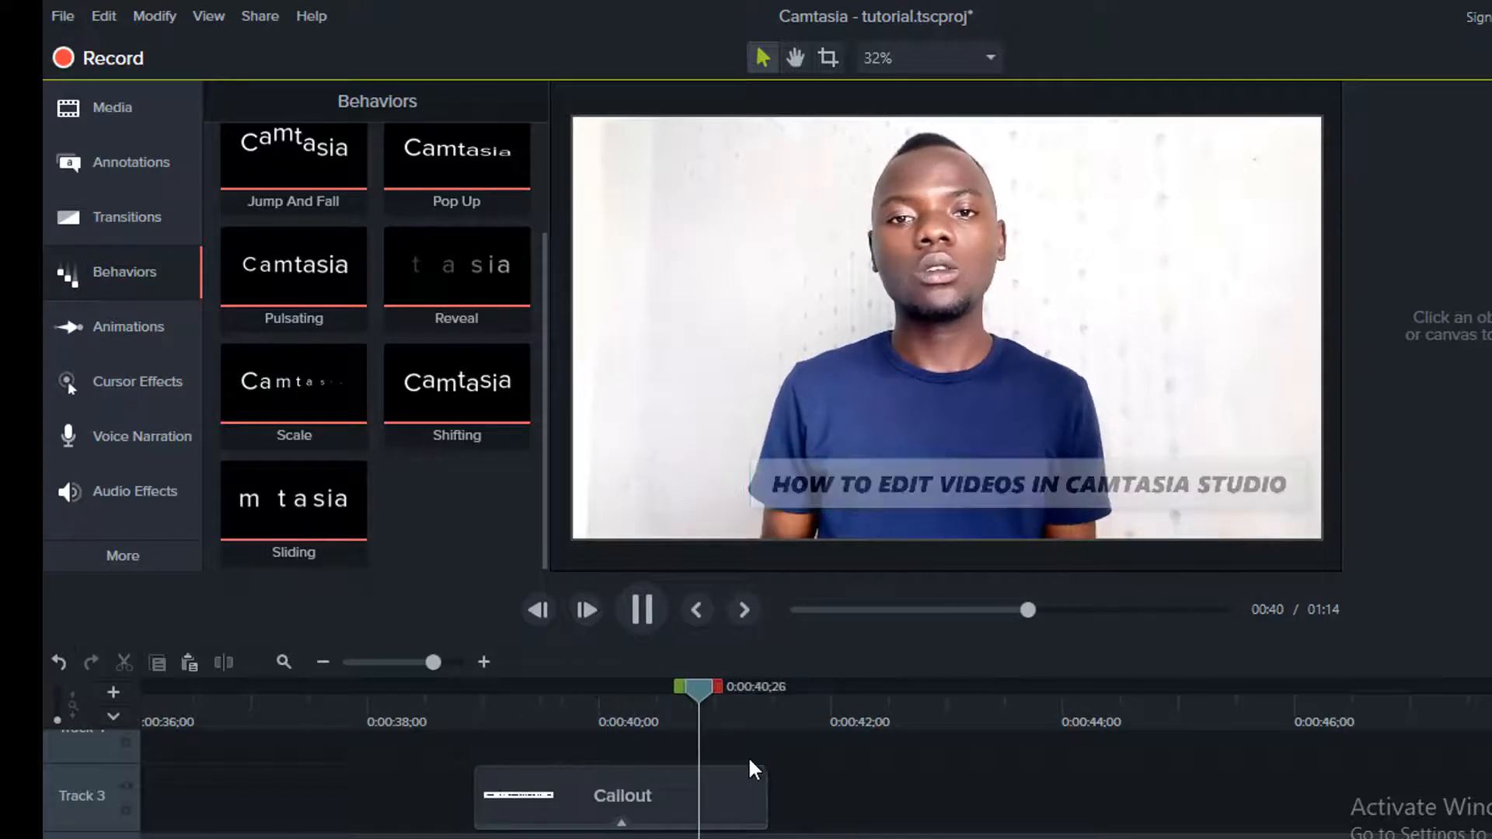
key(space)
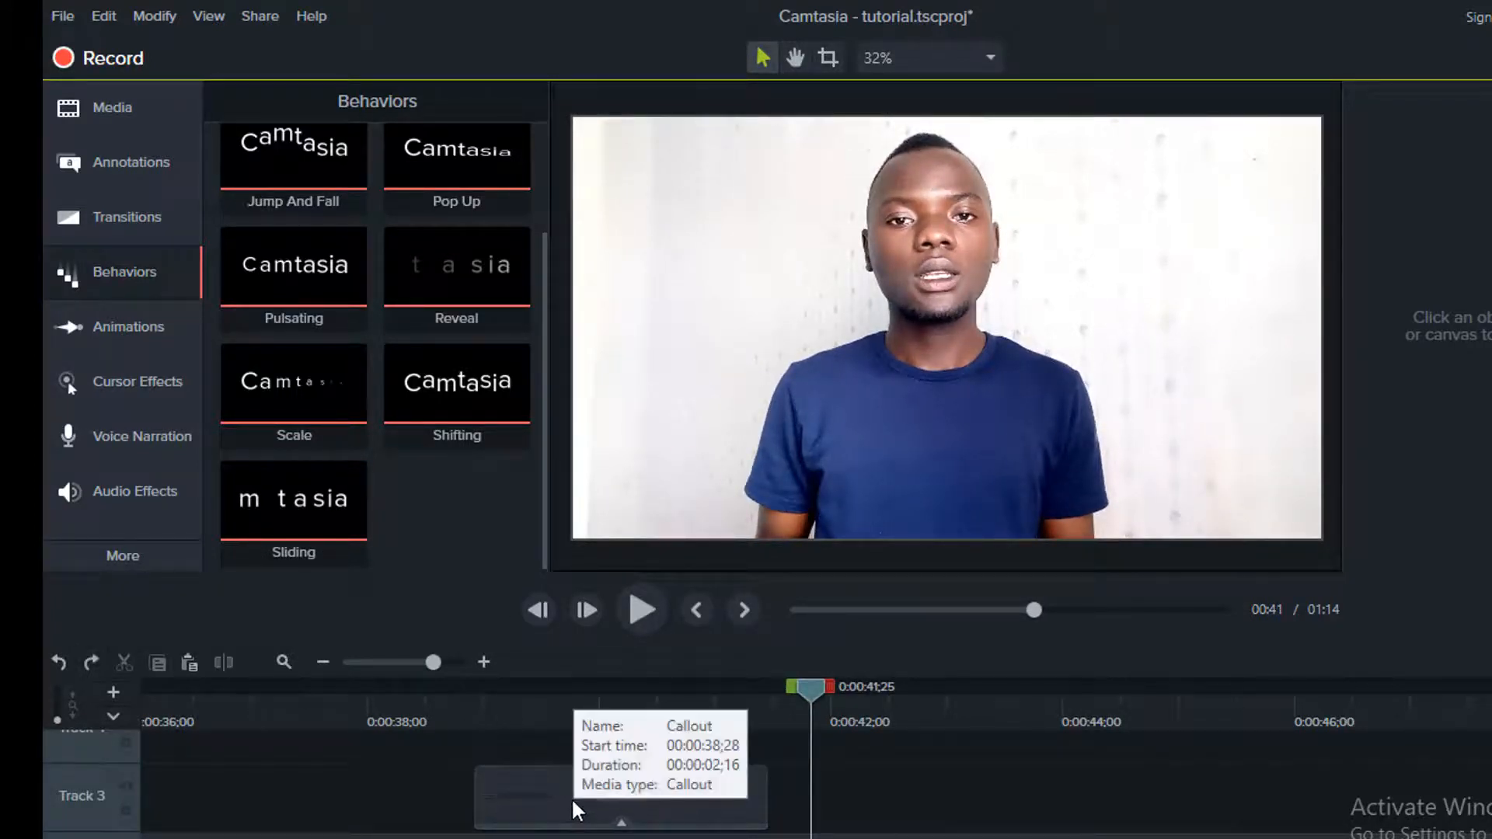
Step: Try to delete the Drop Shadow effect from the Track 3 callout, and undo the removal
click(614, 823)
click(620, 822)
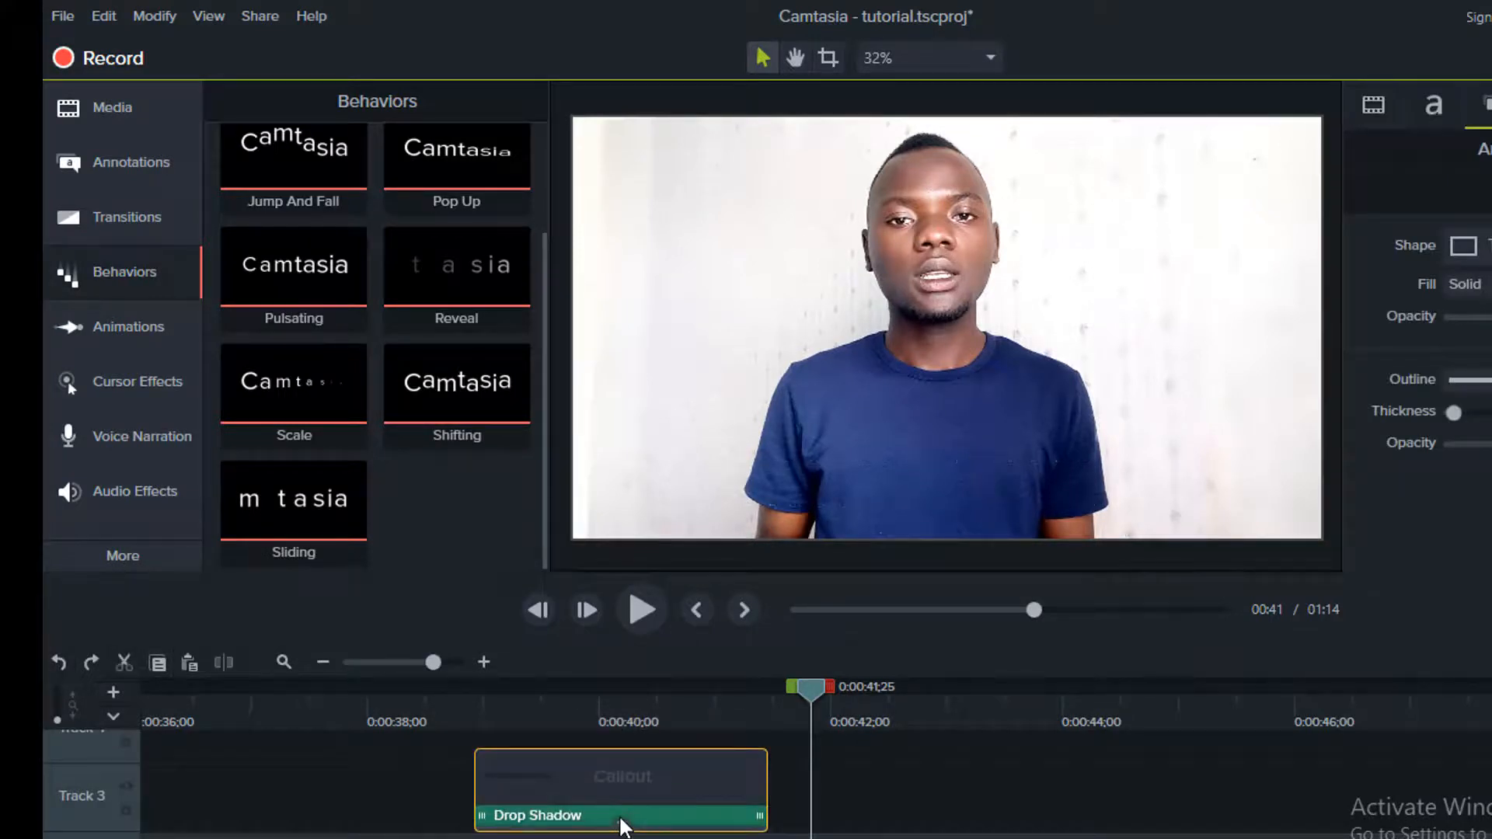
click(622, 821)
right_click(623, 818)
click(709, 748)
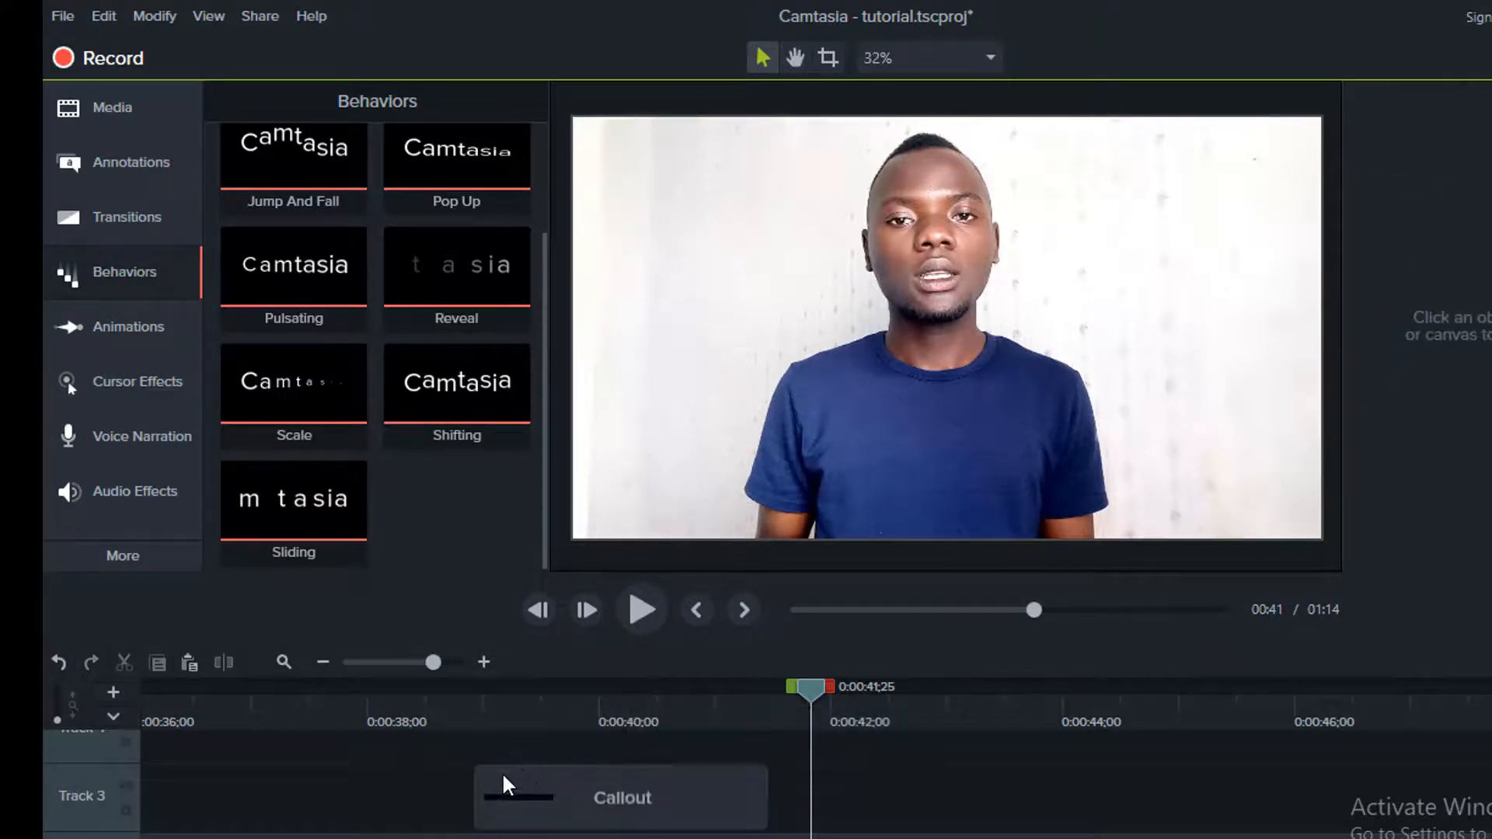
click(523, 820)
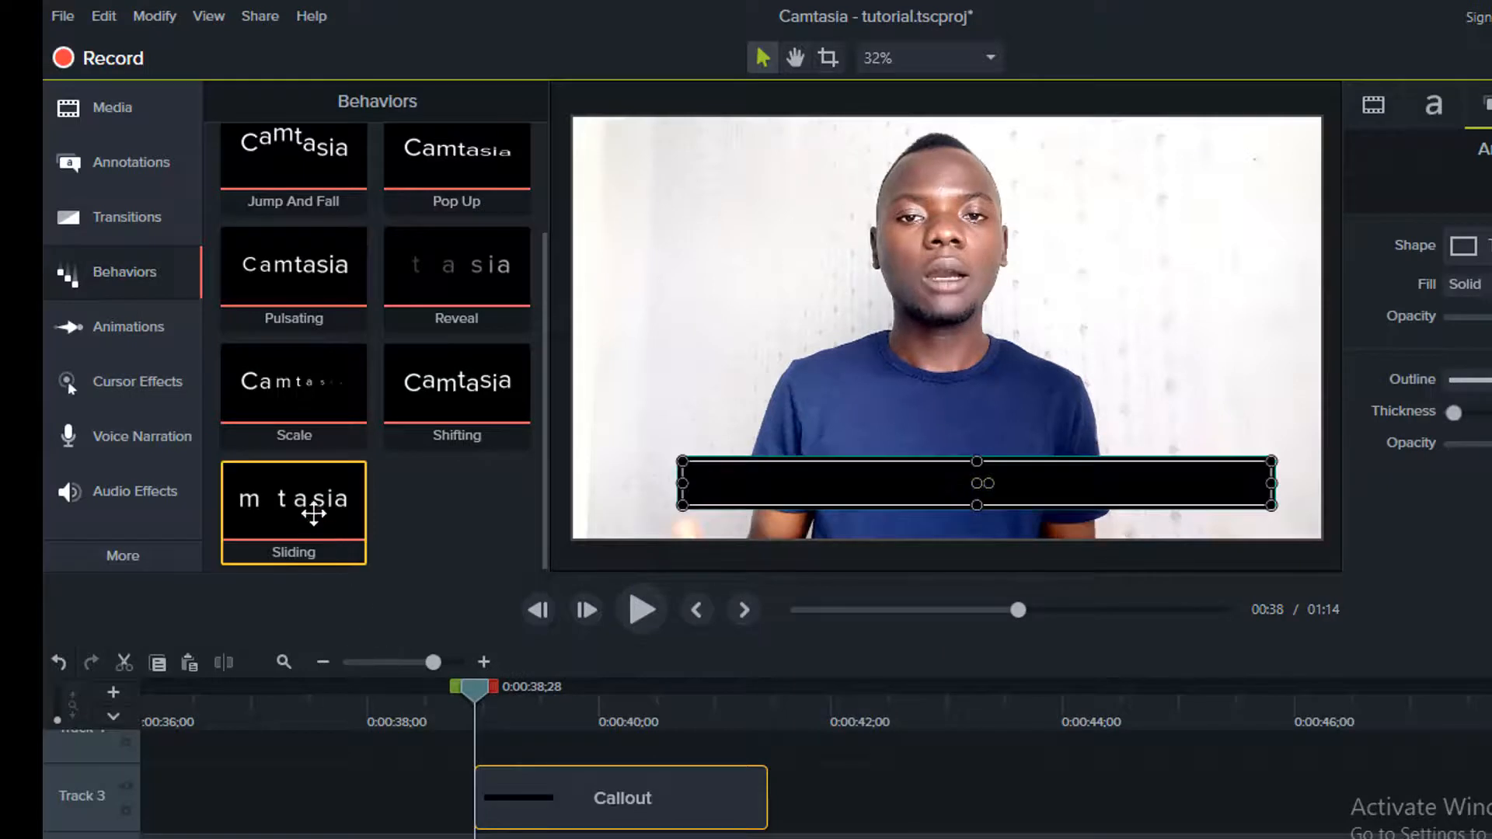
click(71, 657)
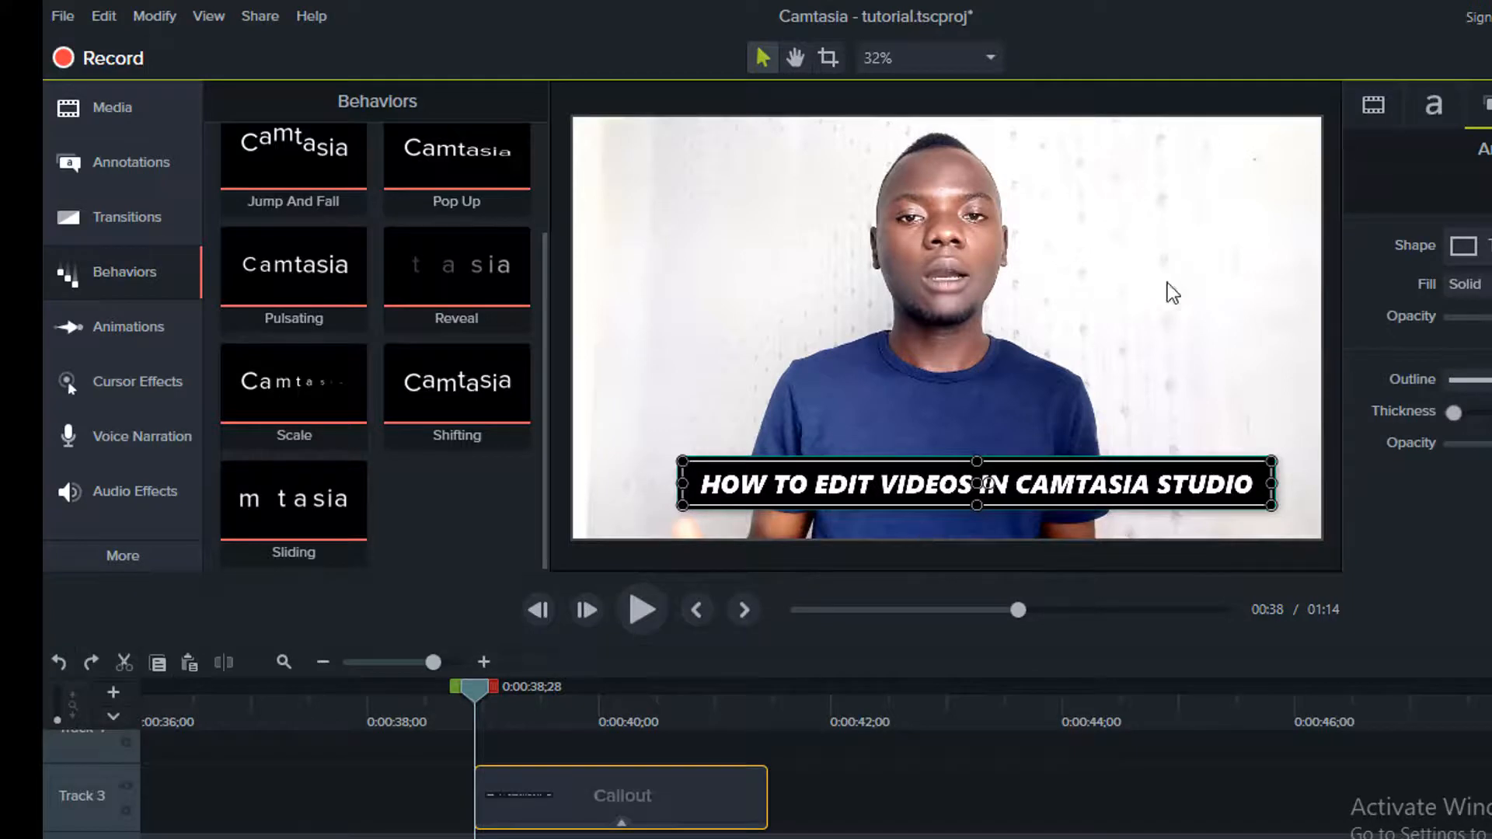
Step: Set the Track 3 title callout's solid fill to white and its text colour to black
click(1488, 289)
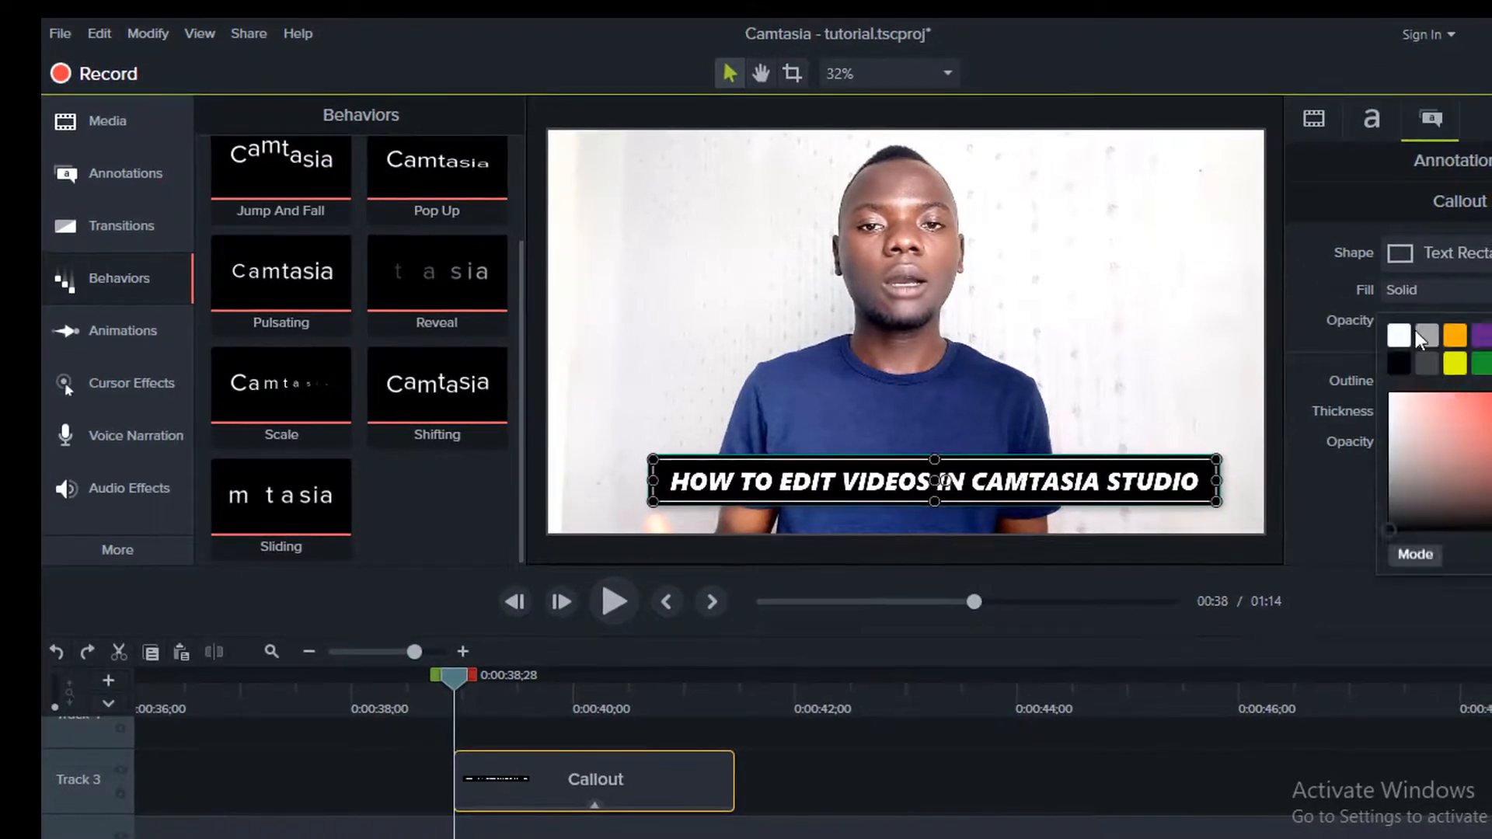
click(1407, 335)
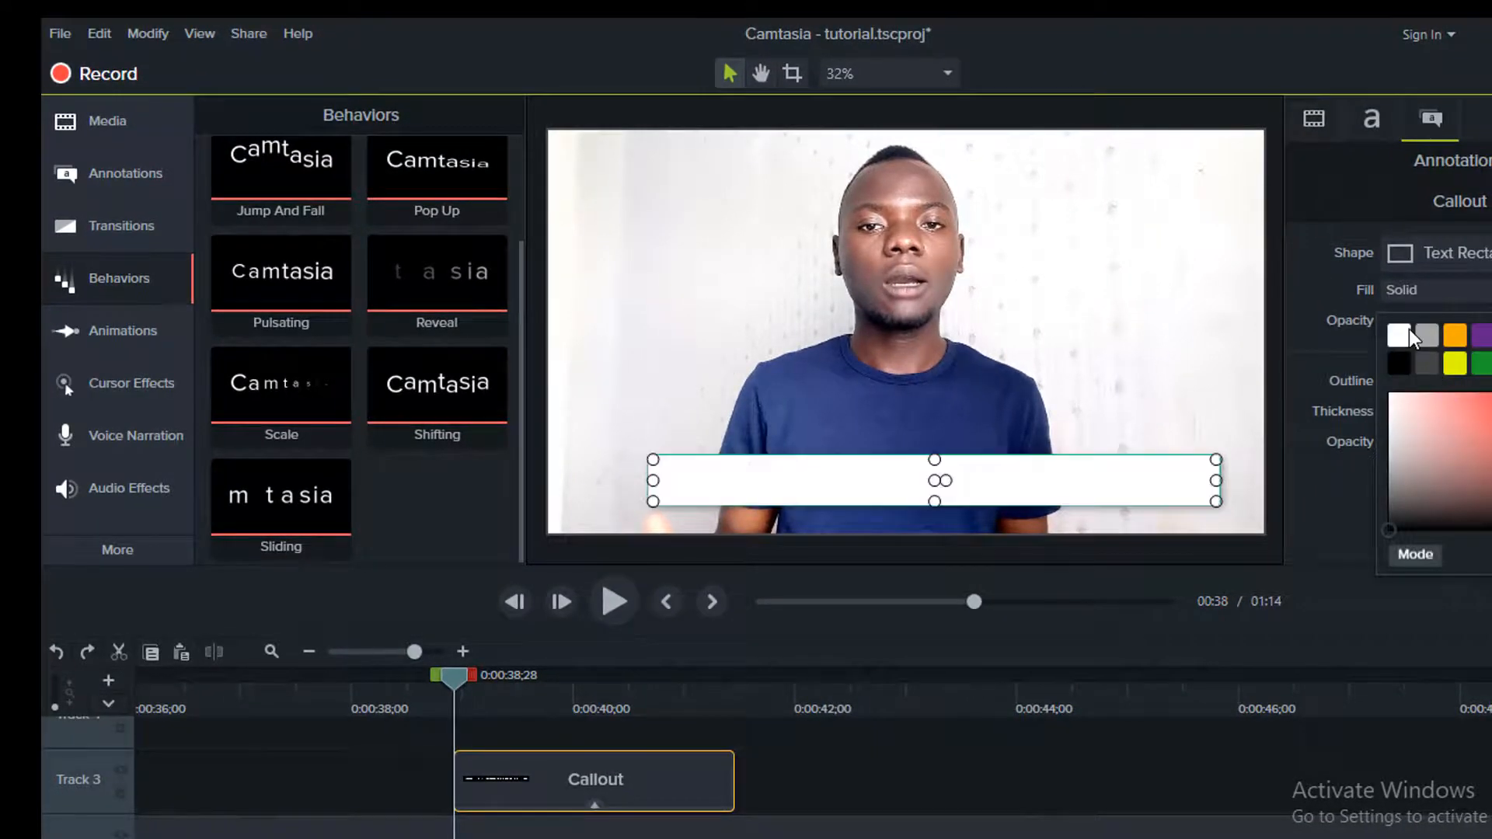
click(1372, 119)
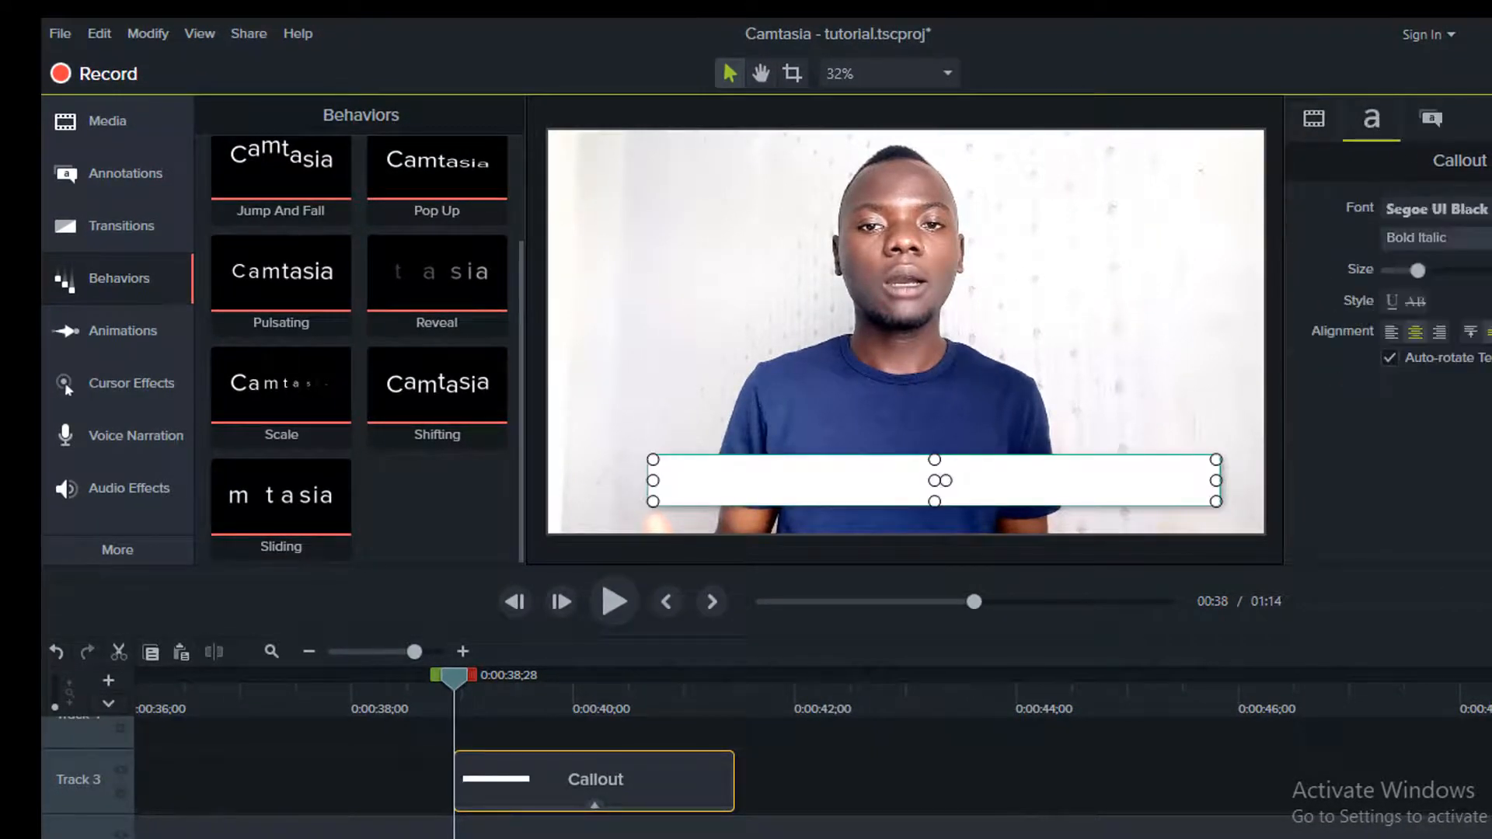
click(1489, 209)
click(1398, 276)
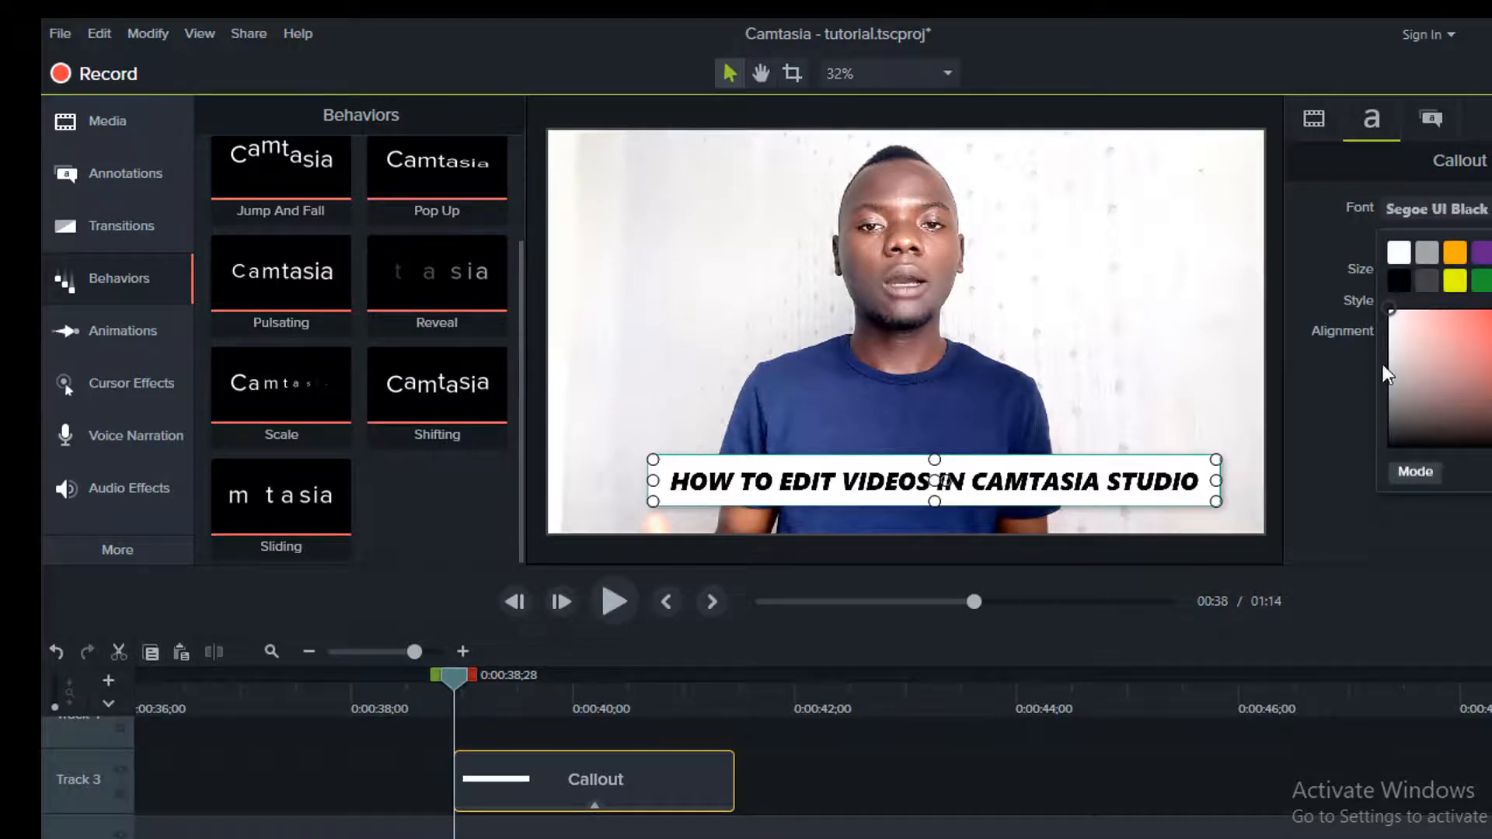
click(778, 766)
Step: Apply the Sliding behavior to the white title callout on Track 3 and play it back
drag(249, 500, 492, 766)
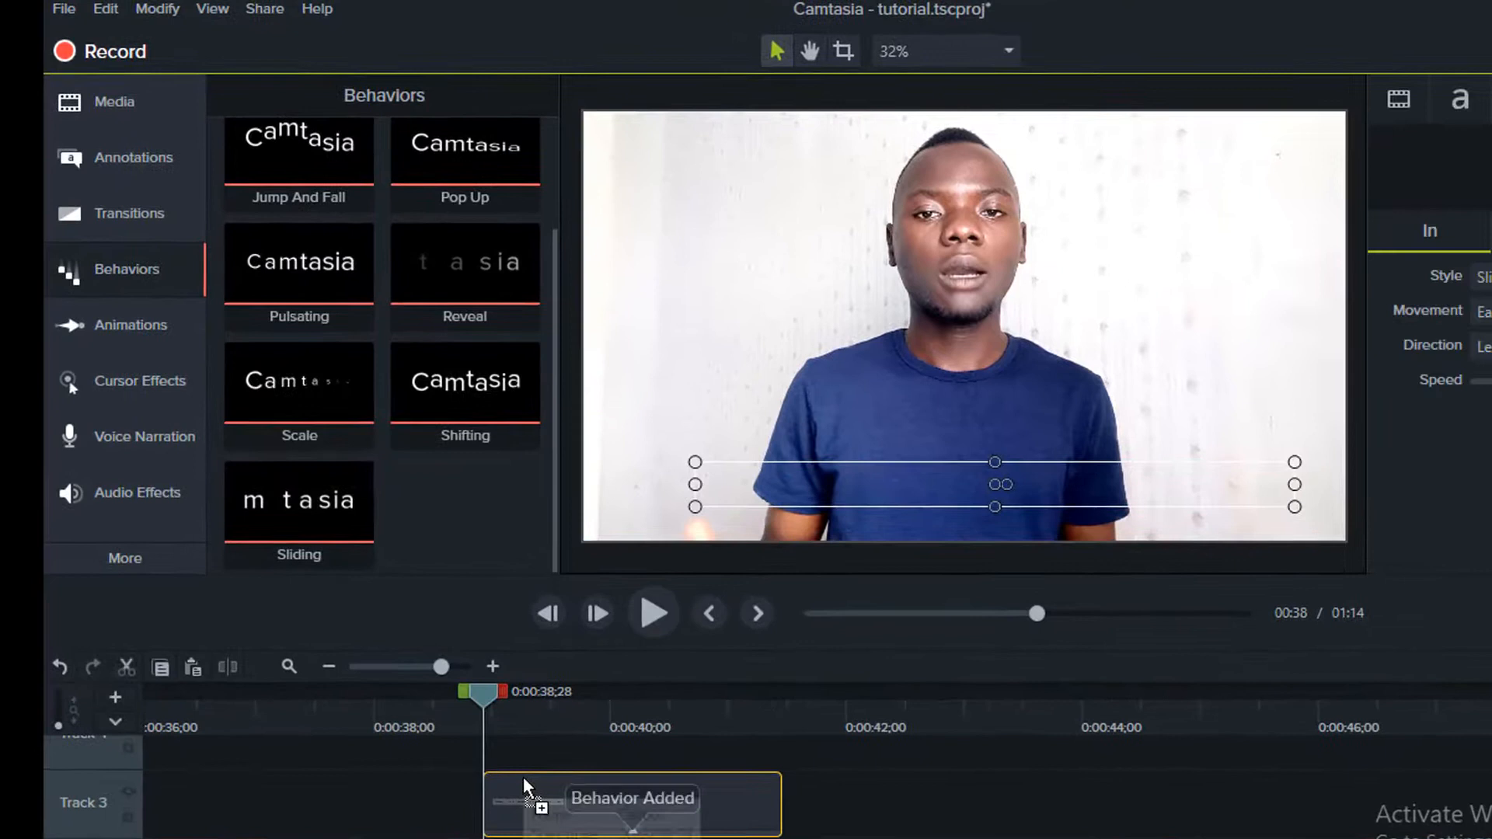
key(space)
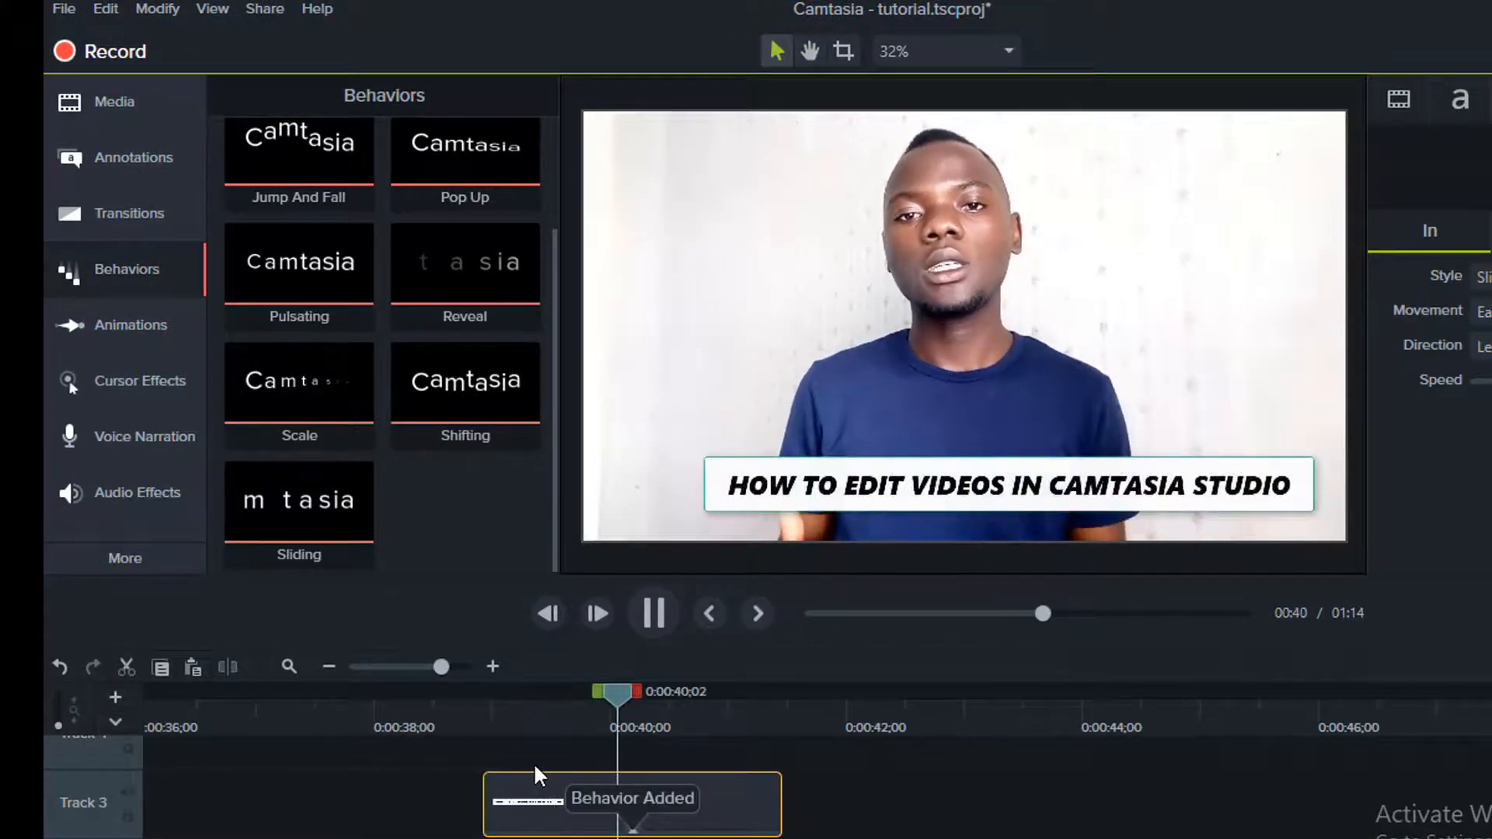
key(space)
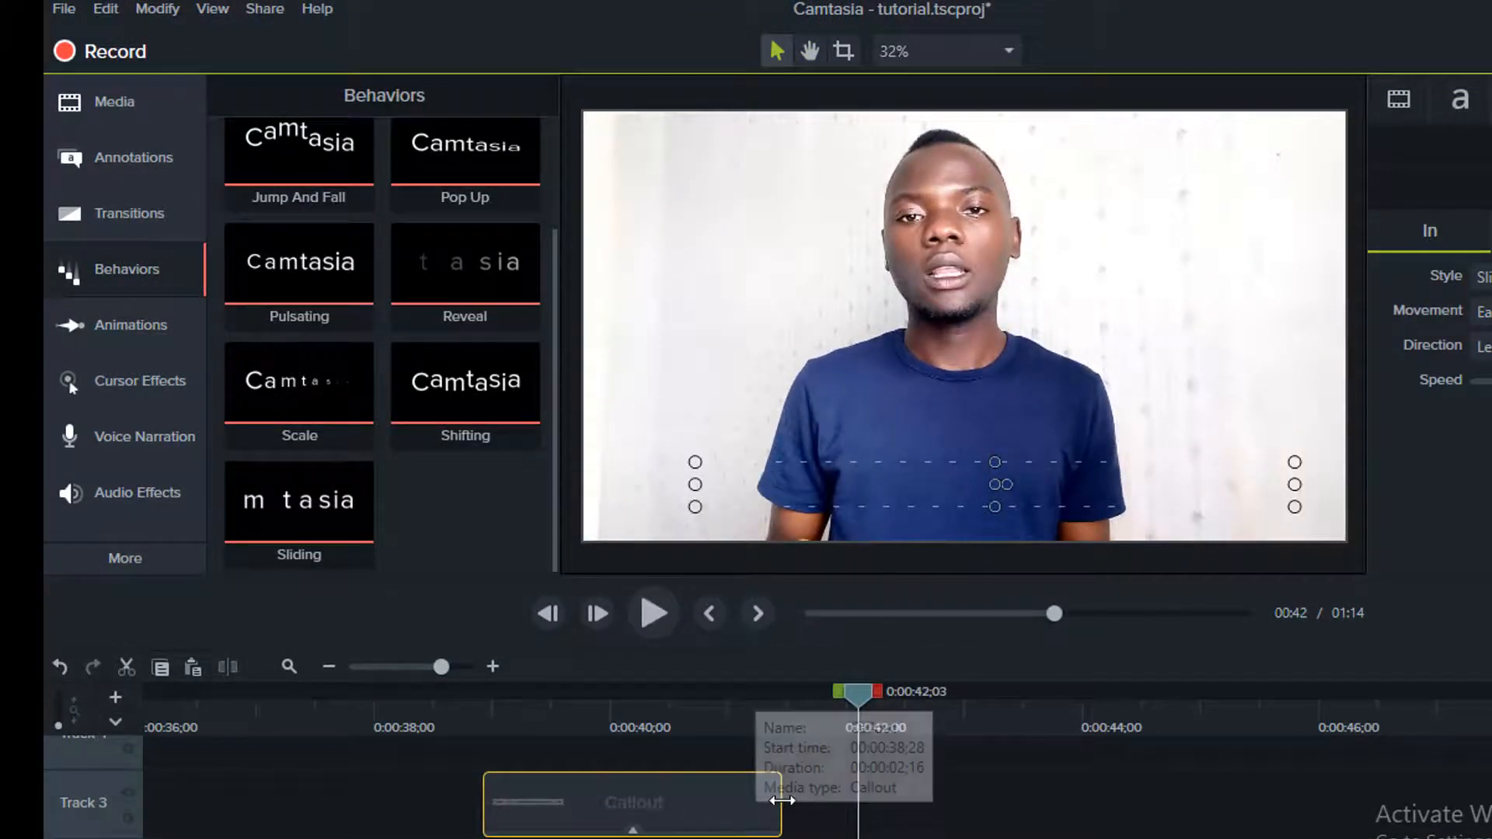
Step: Shorten the Track 3 title callout so it ends just past 0:00:40;00, and play it back
drag(779, 804, 659, 807)
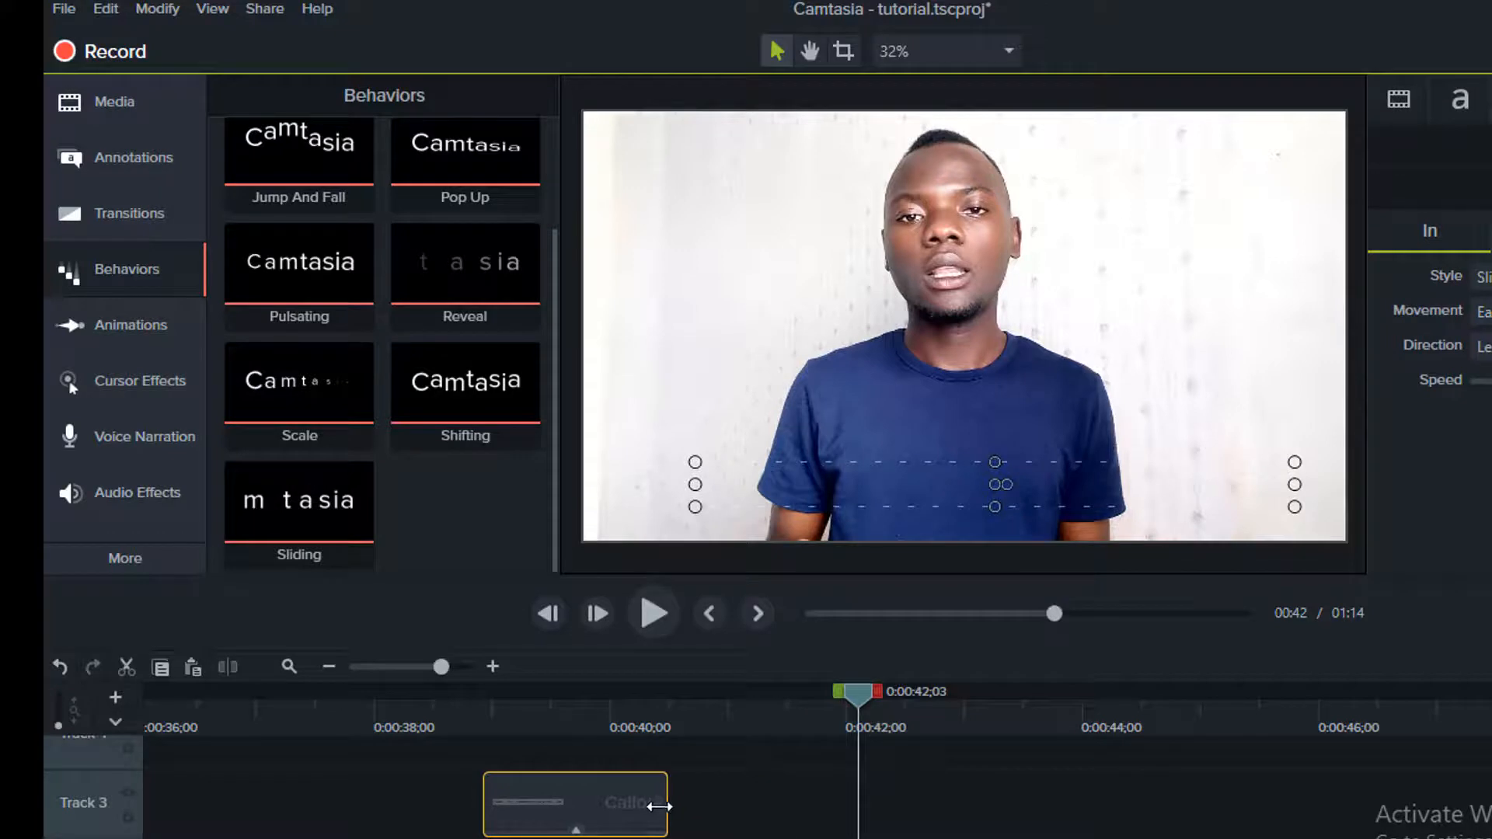
double_click(617, 801)
key(space)
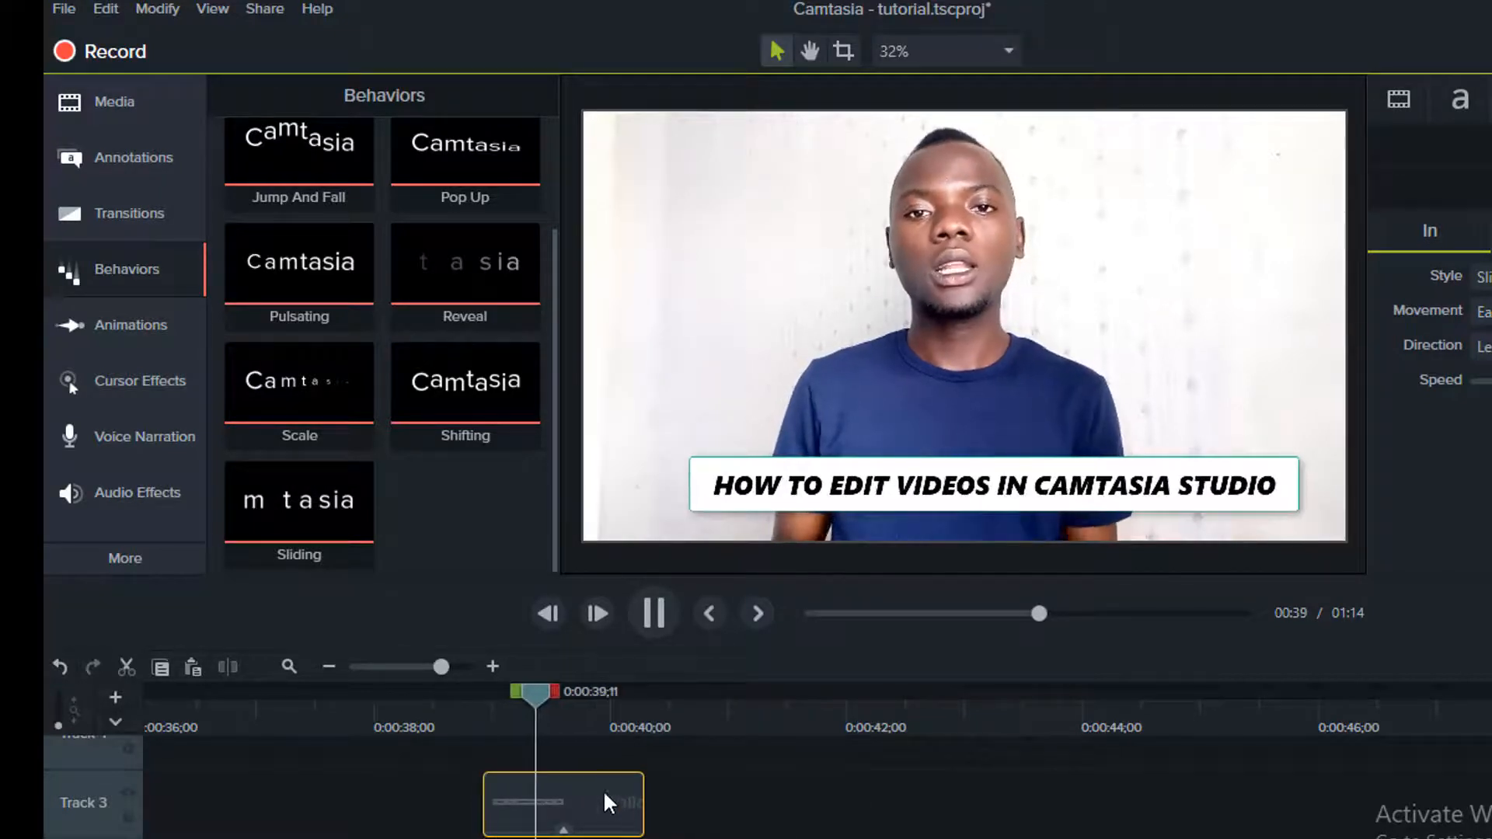
key(space)
Step: Save the shortened callout to the library as POINT and insert a copy on the timeline at 0:00:44;21
right_click(589, 815)
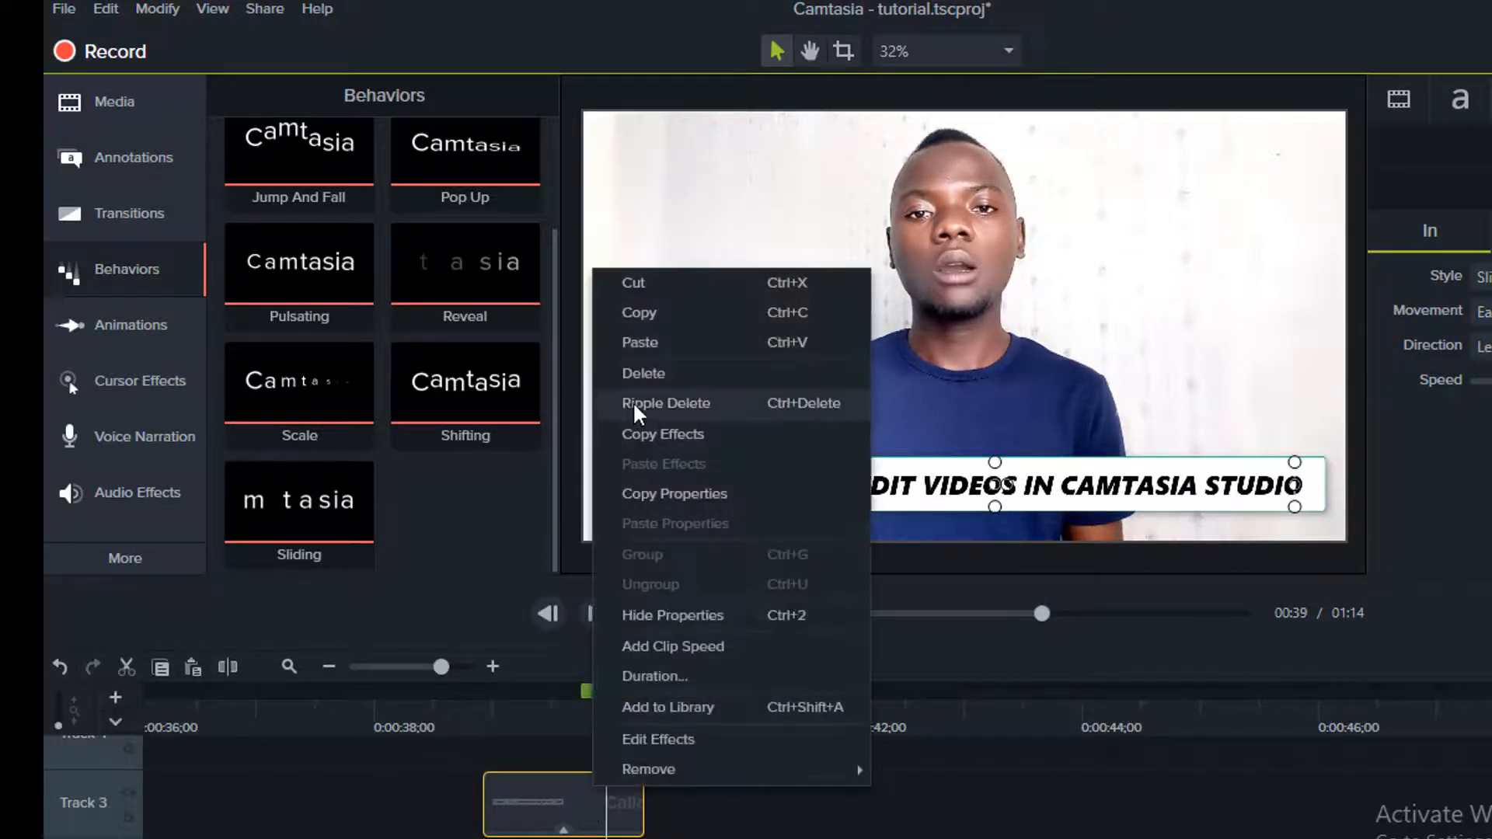
click(666, 708)
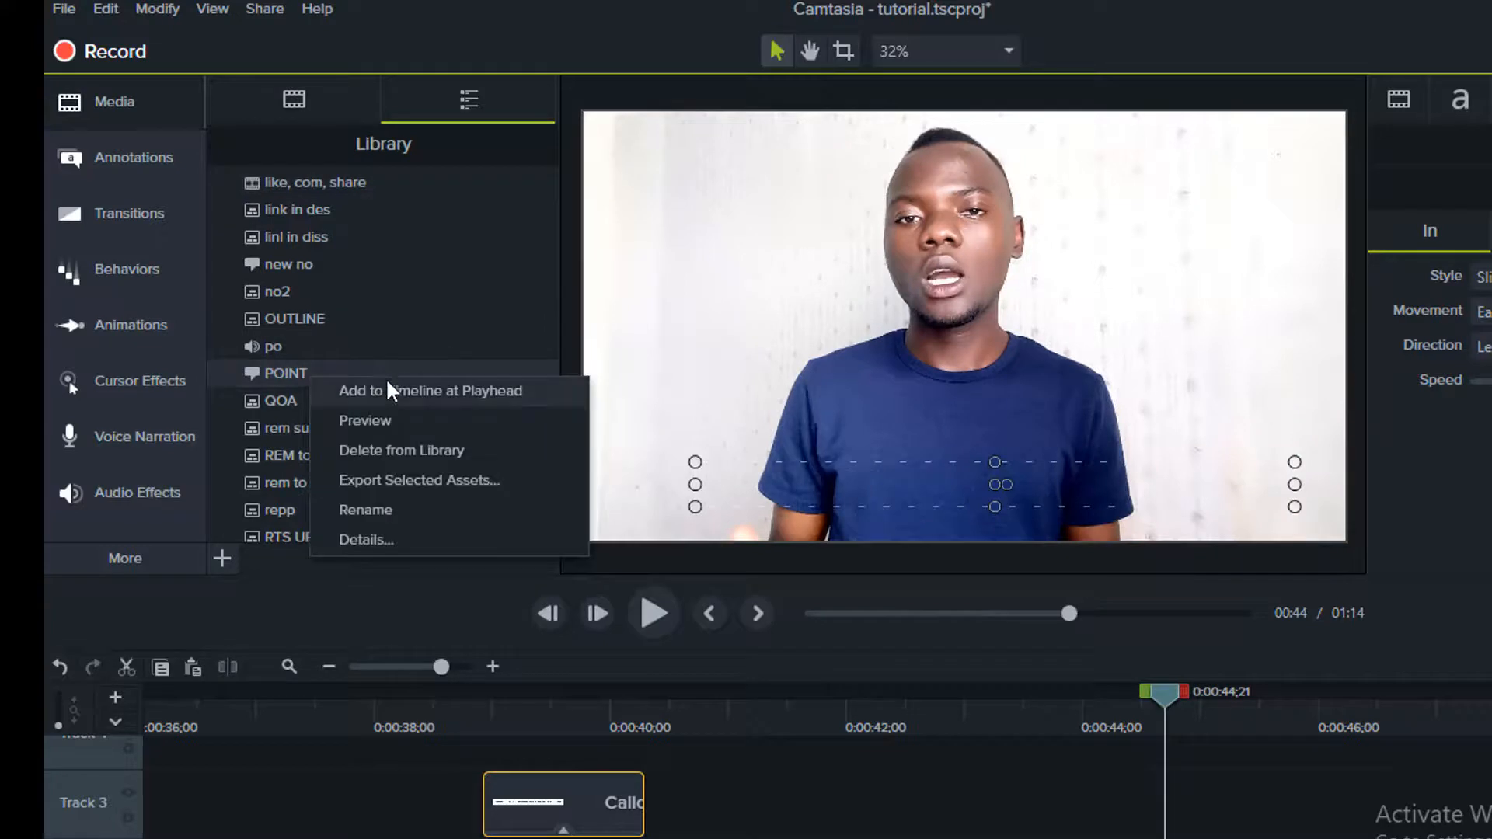
click(393, 390)
key(space)
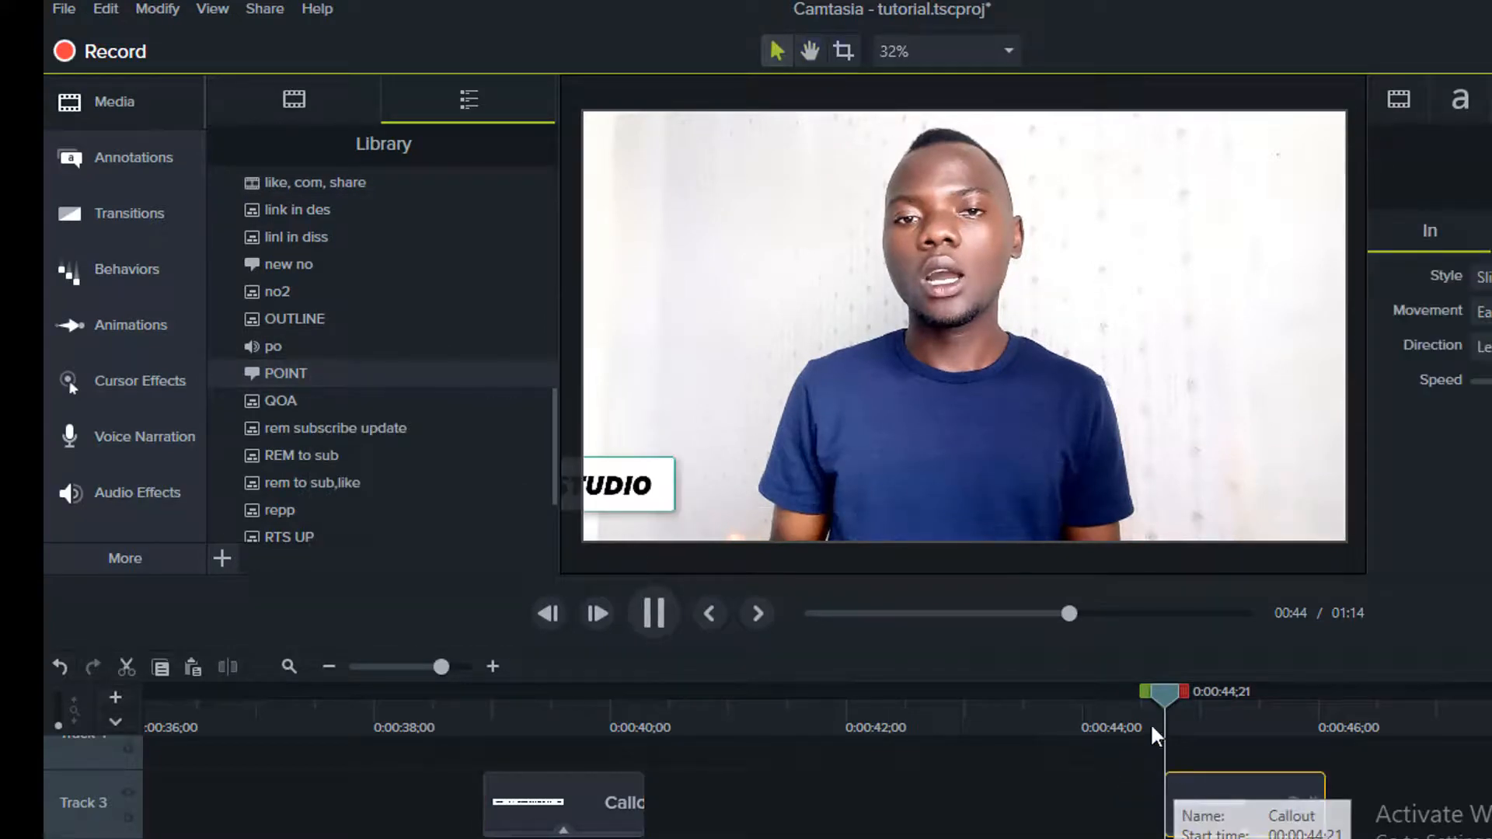
key(space)
Step: Replace the inserted callout's text with "1. CUT OUT YOUR MISTAKES"
double_click(930, 486)
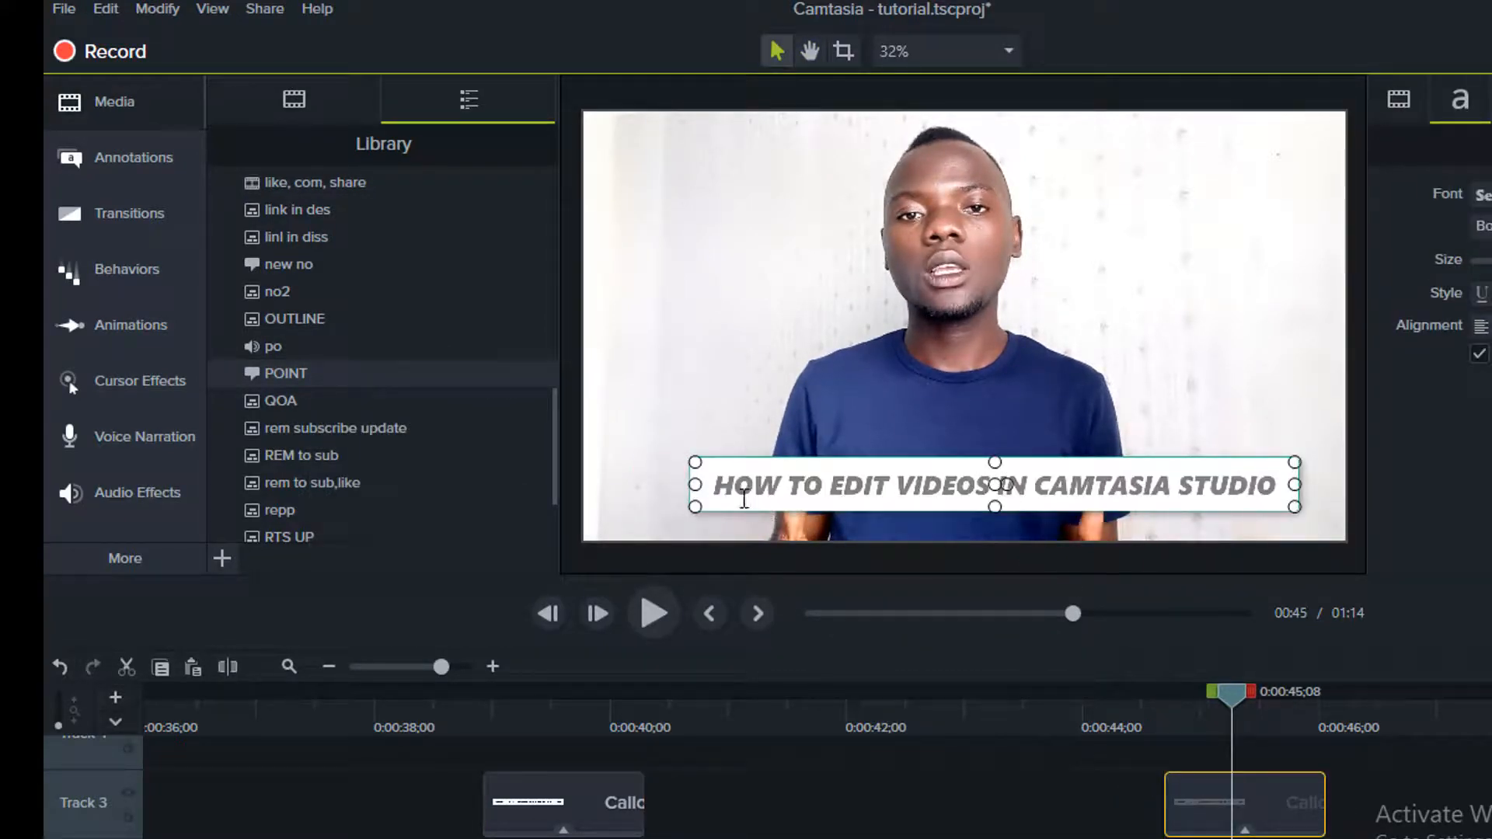
key(BackSpace)
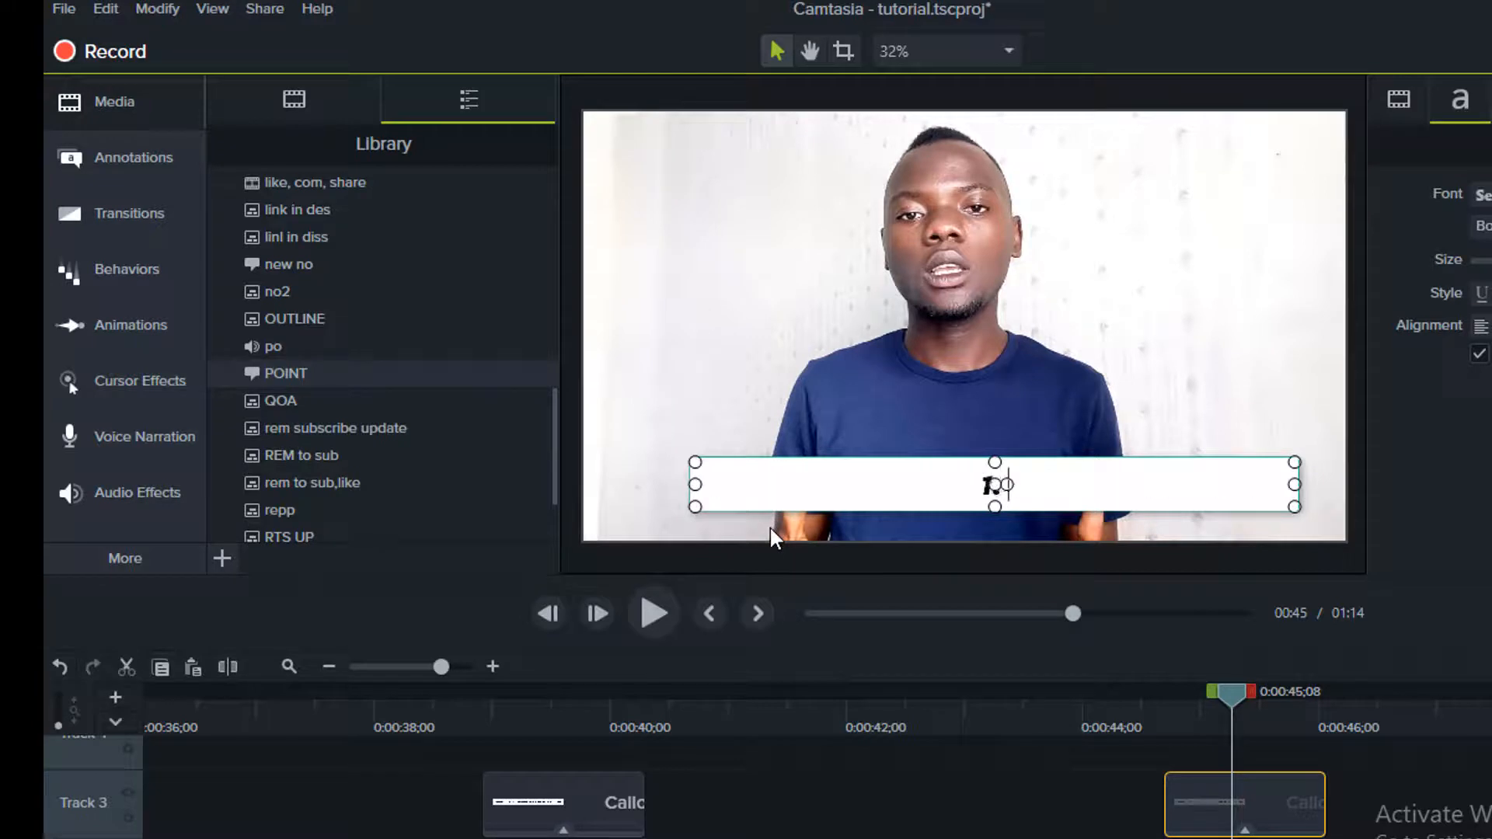
text(1. CUT)
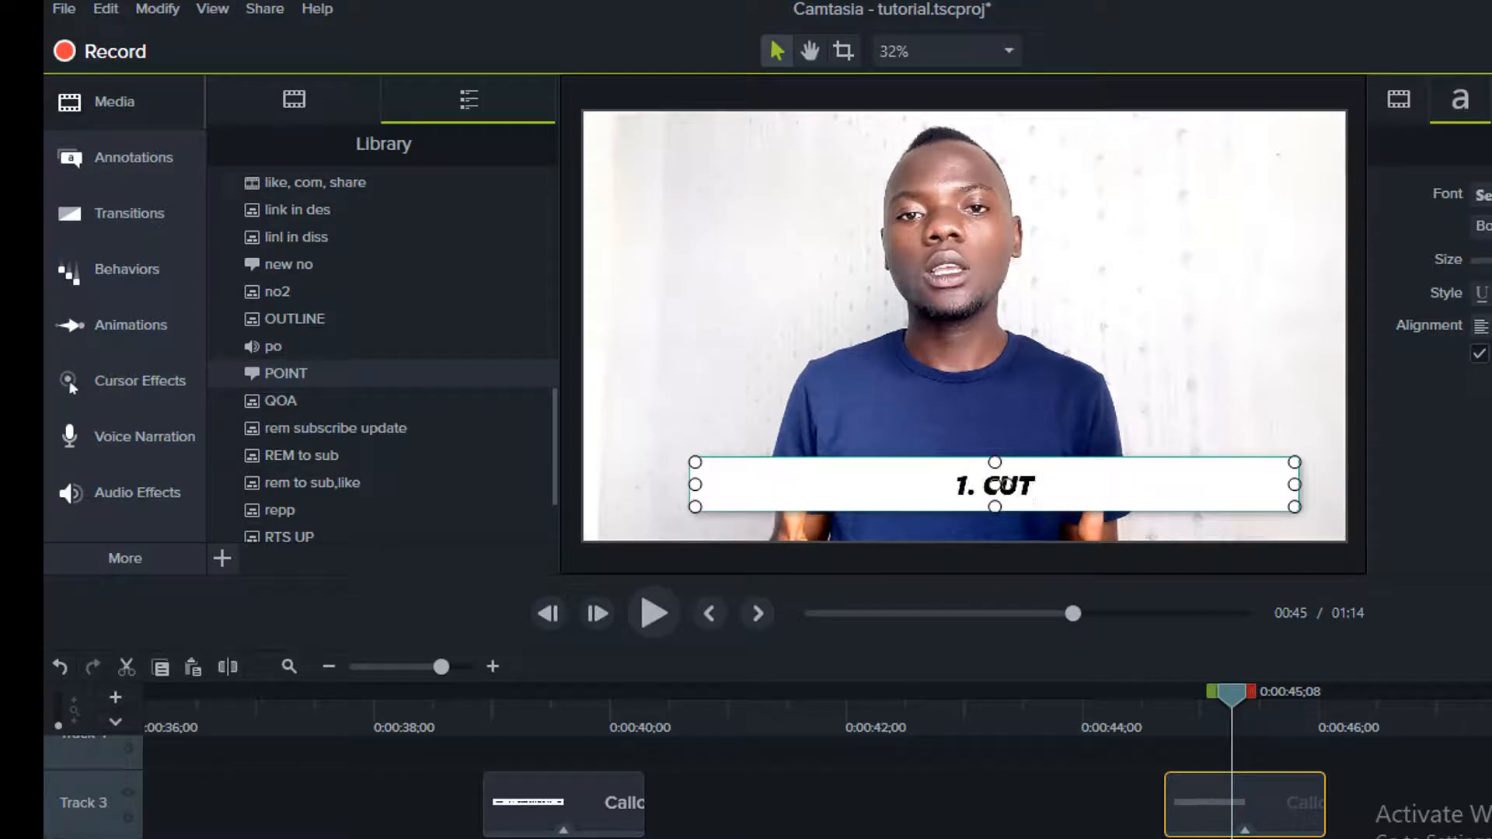
text( OUT YO)
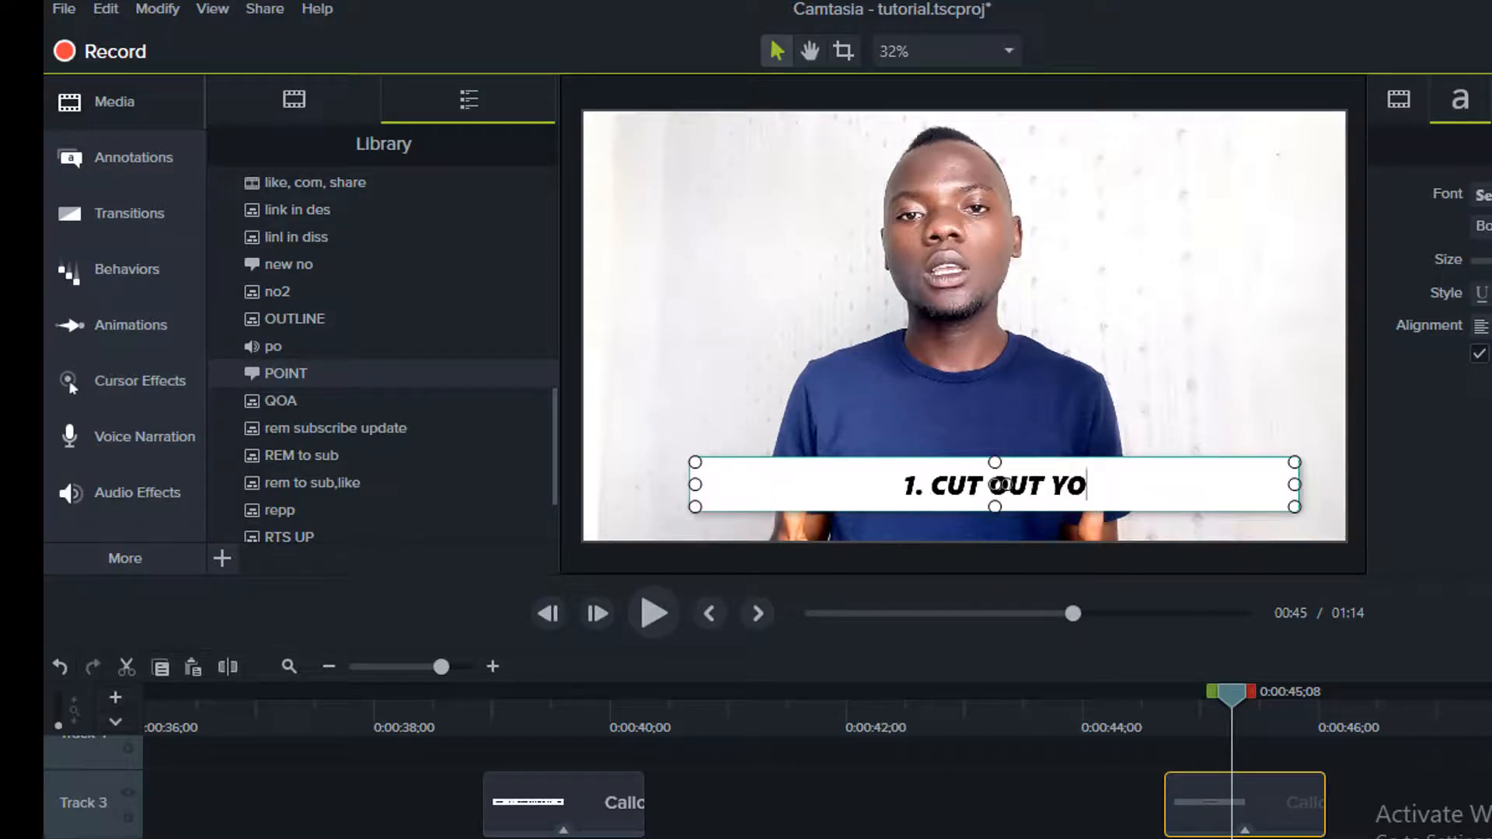
text(UR MIST)
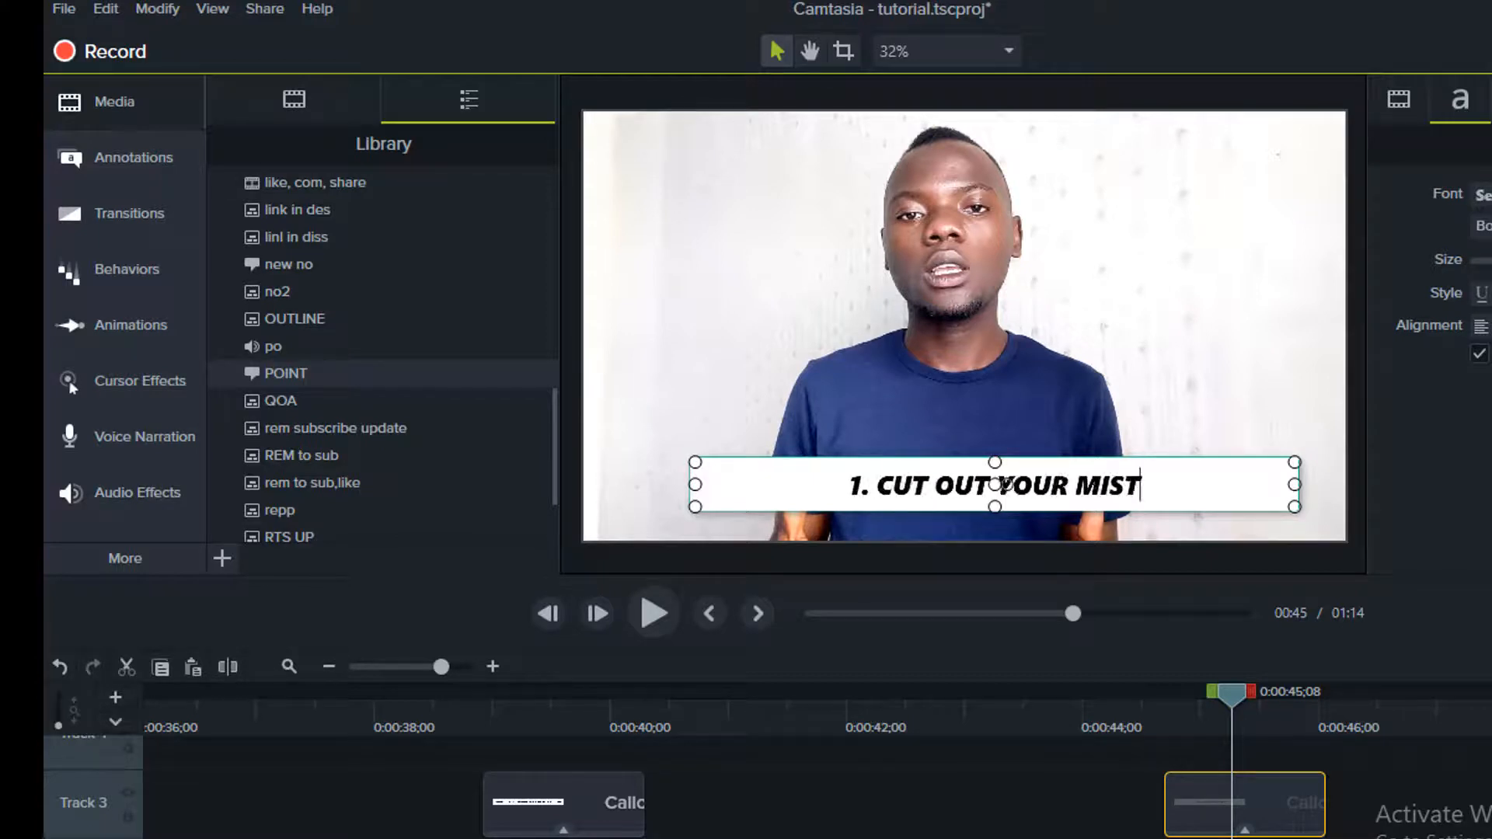
text(AKES)
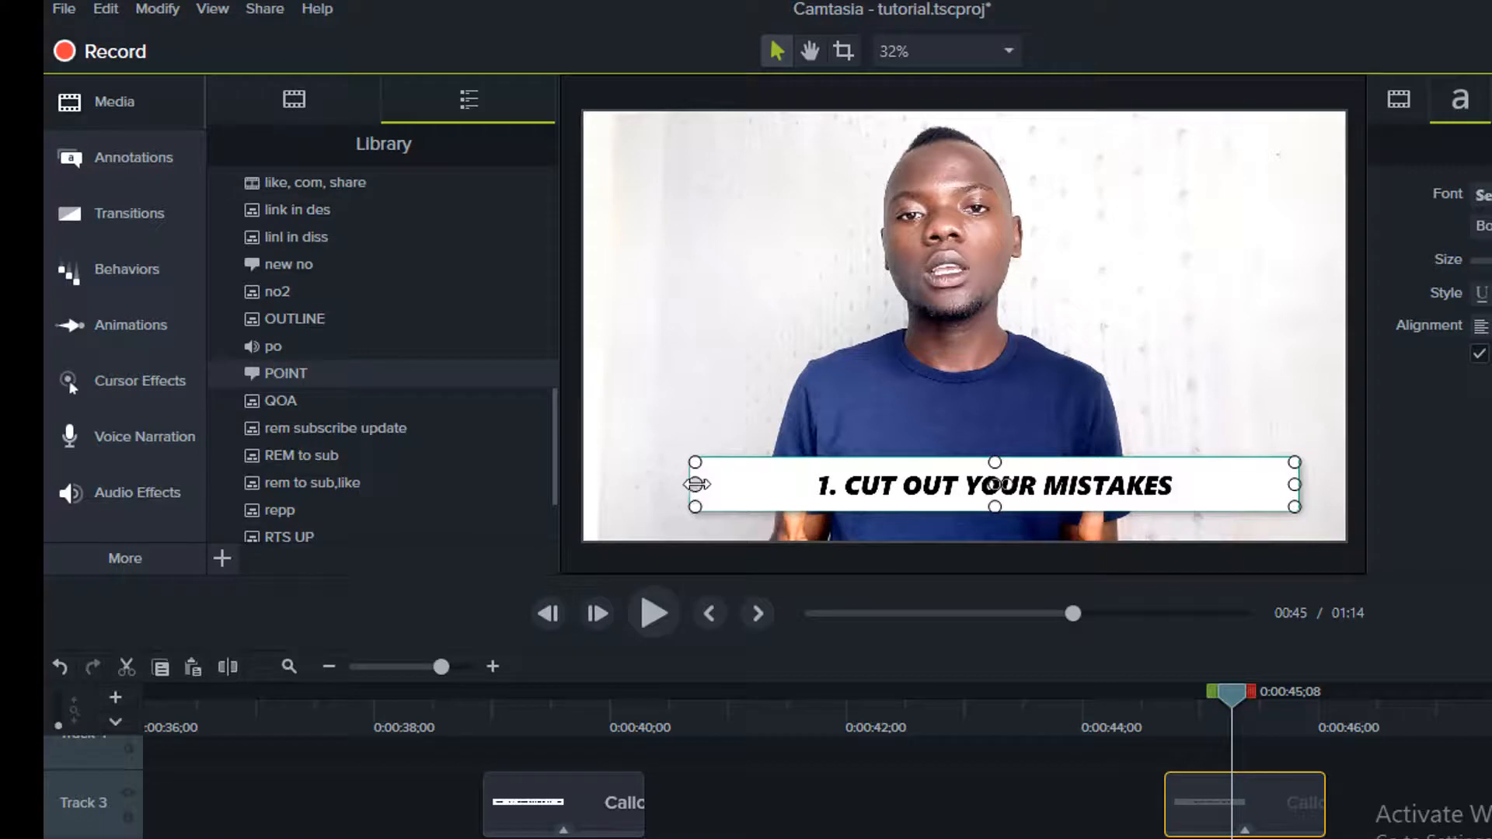
Step: Narrow the "1. CUT OUT YOUR MISTAKES" callout to fit its text and move it to the lower middle of the video
drag(696, 484, 933, 484)
drag(1123, 497, 970, 501)
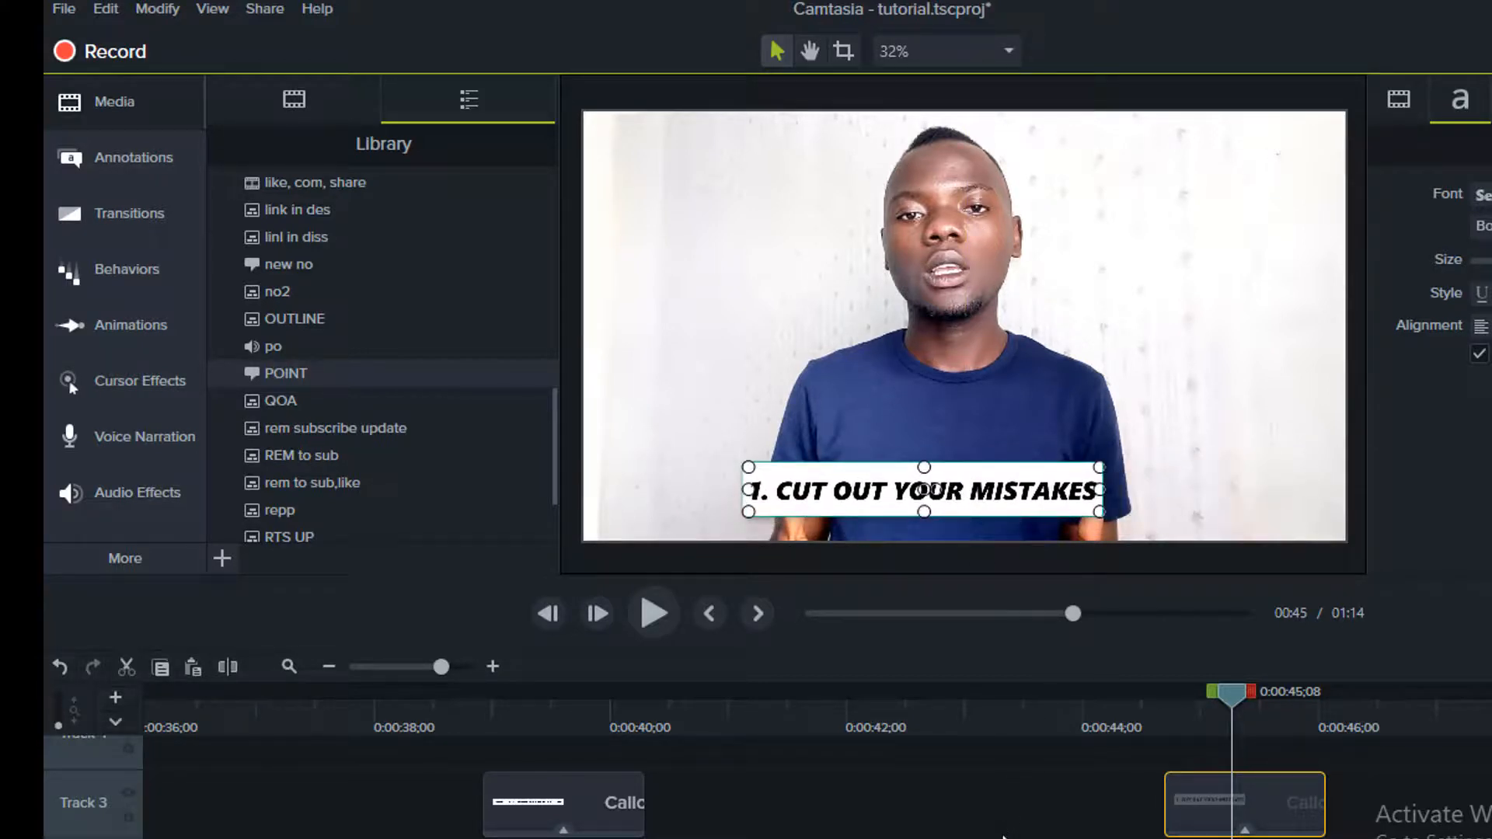
click(1005, 809)
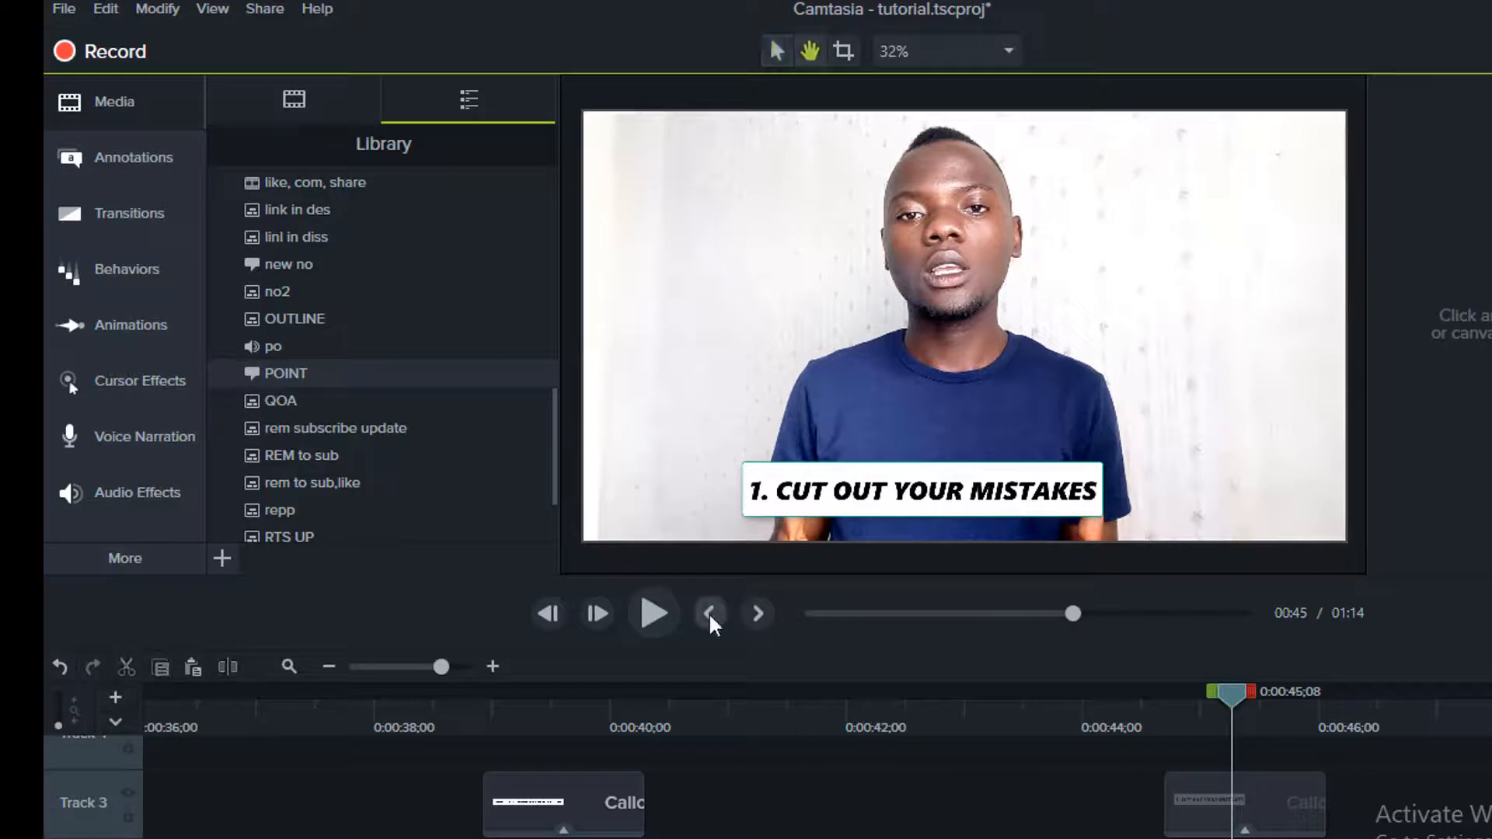
key(space)
key(space)
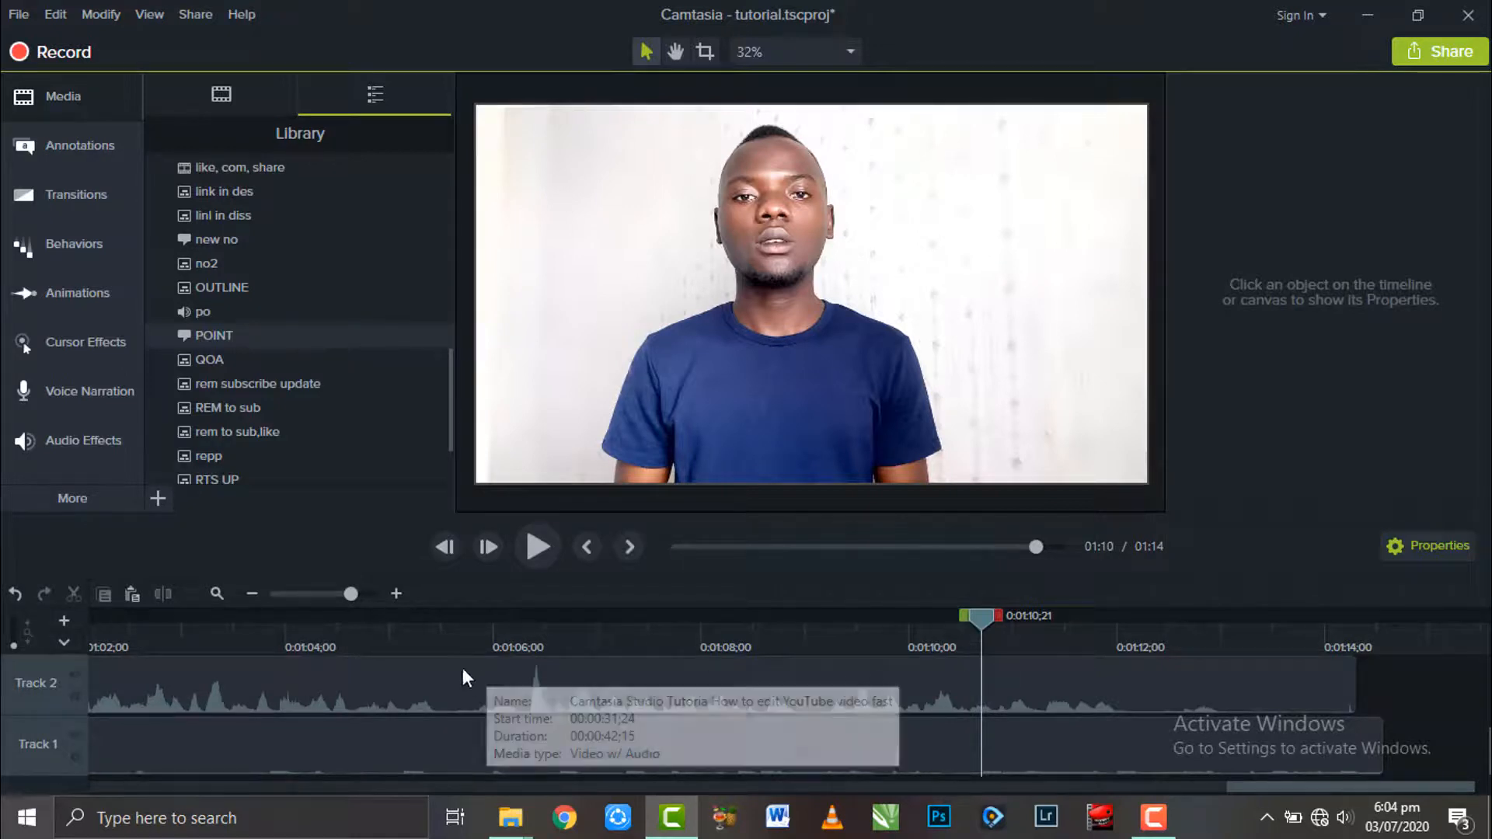
Step: Split the talking-head clip on Track 2 at 0:01:06;10, just before the audio peak
click(514, 630)
key(space)
click(520, 631)
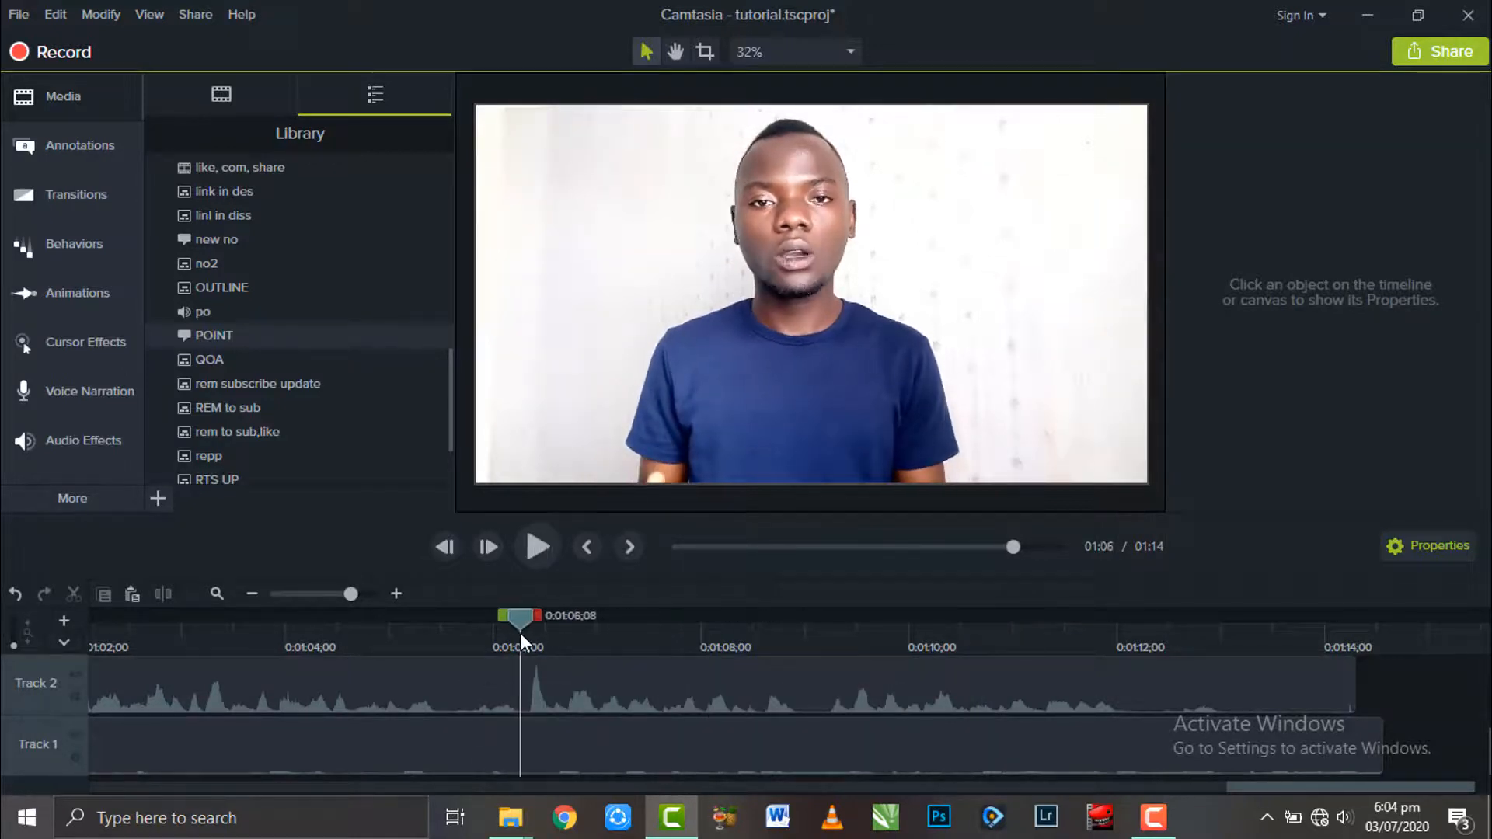
click(530, 633)
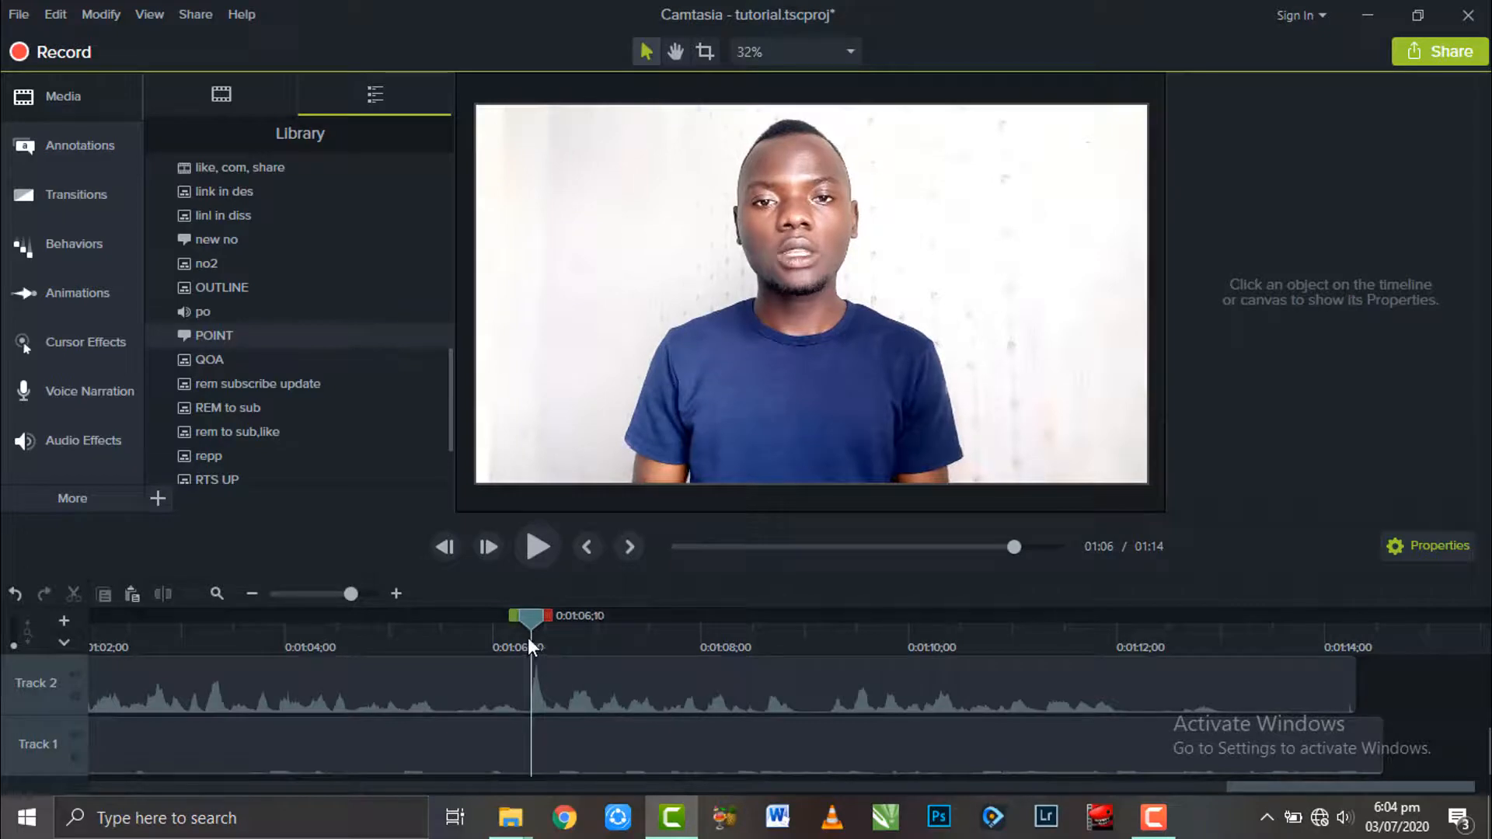
click(529, 638)
click(552, 680)
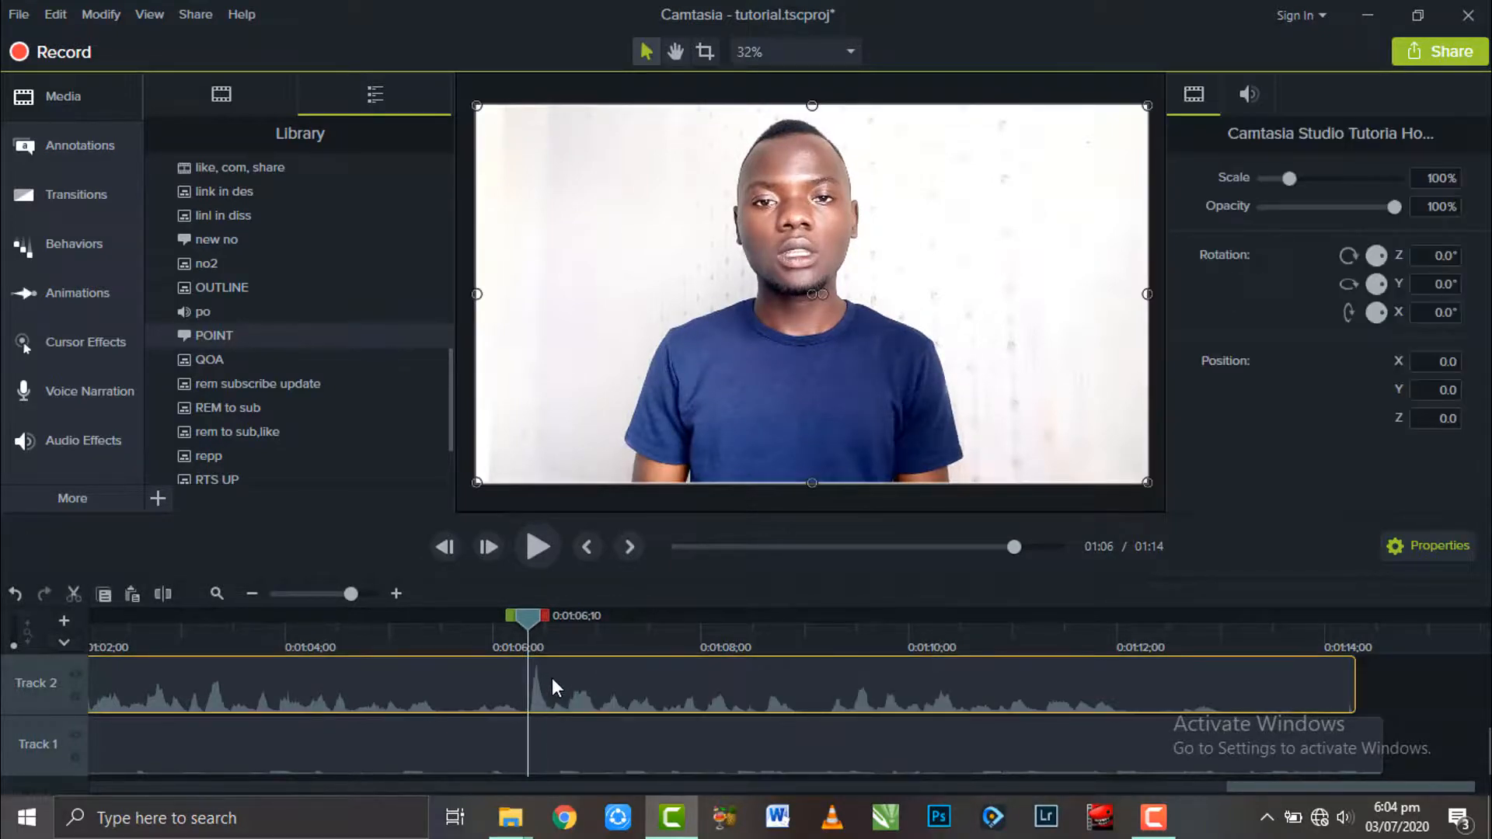
key(s)
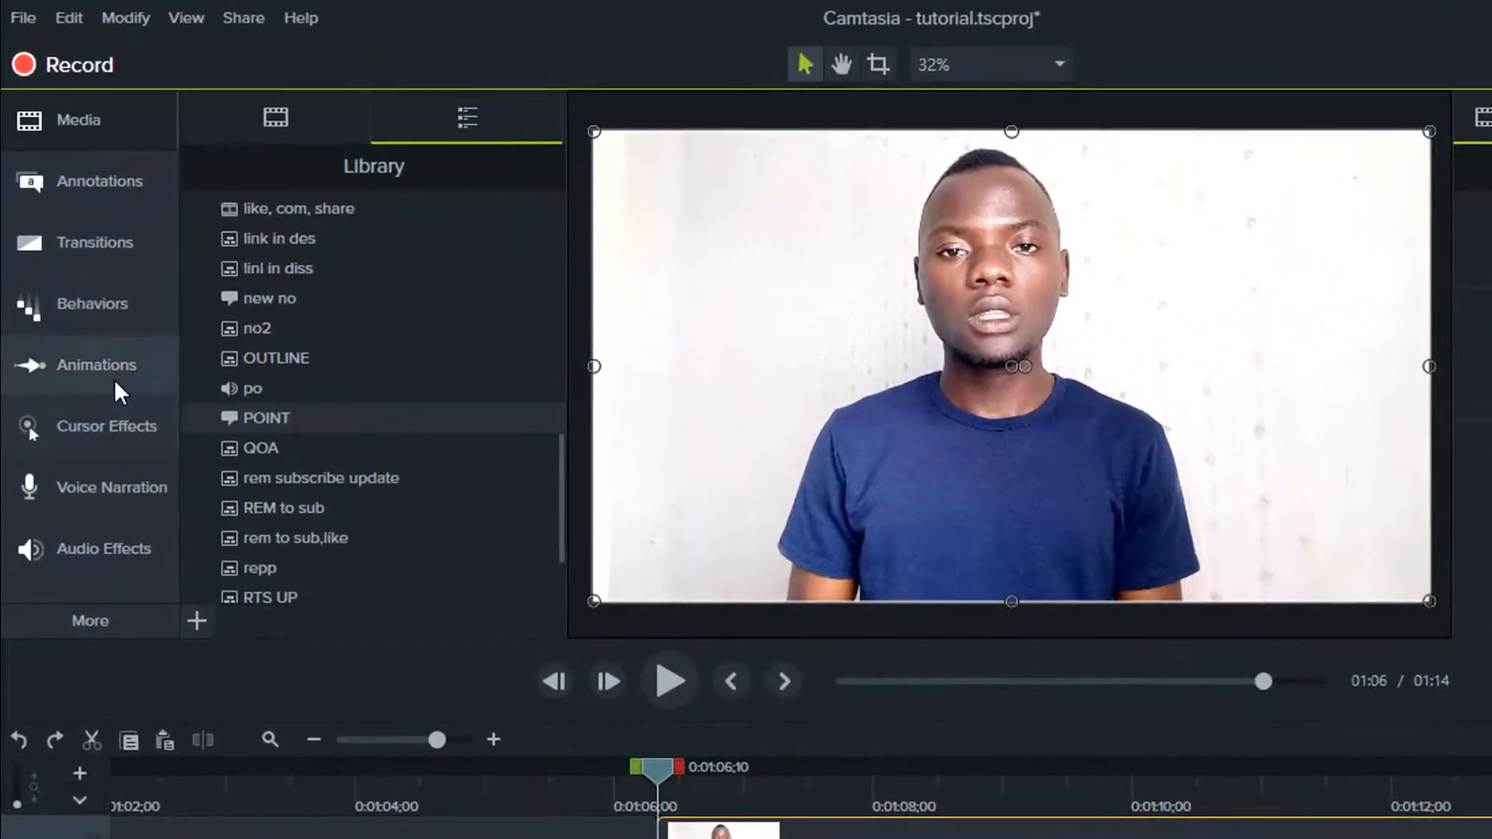
Step: Add a Custom animation from the split to 0:01:07;10 that shrinks the video and places it at the canvas's left side
click(113, 379)
click(463, 108)
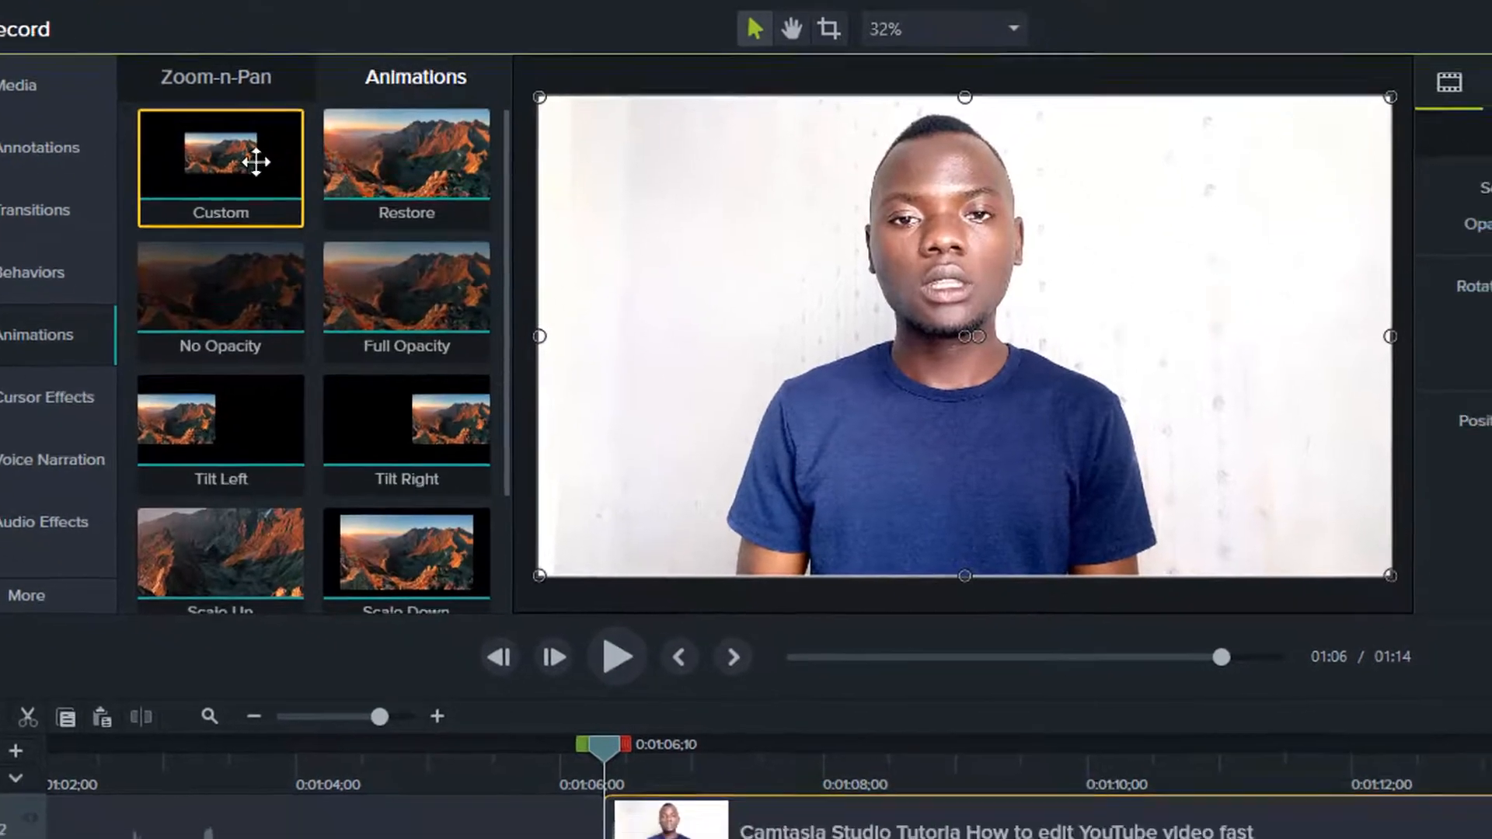
drag(319, 185, 783, 725)
drag(568, 626, 500, 766)
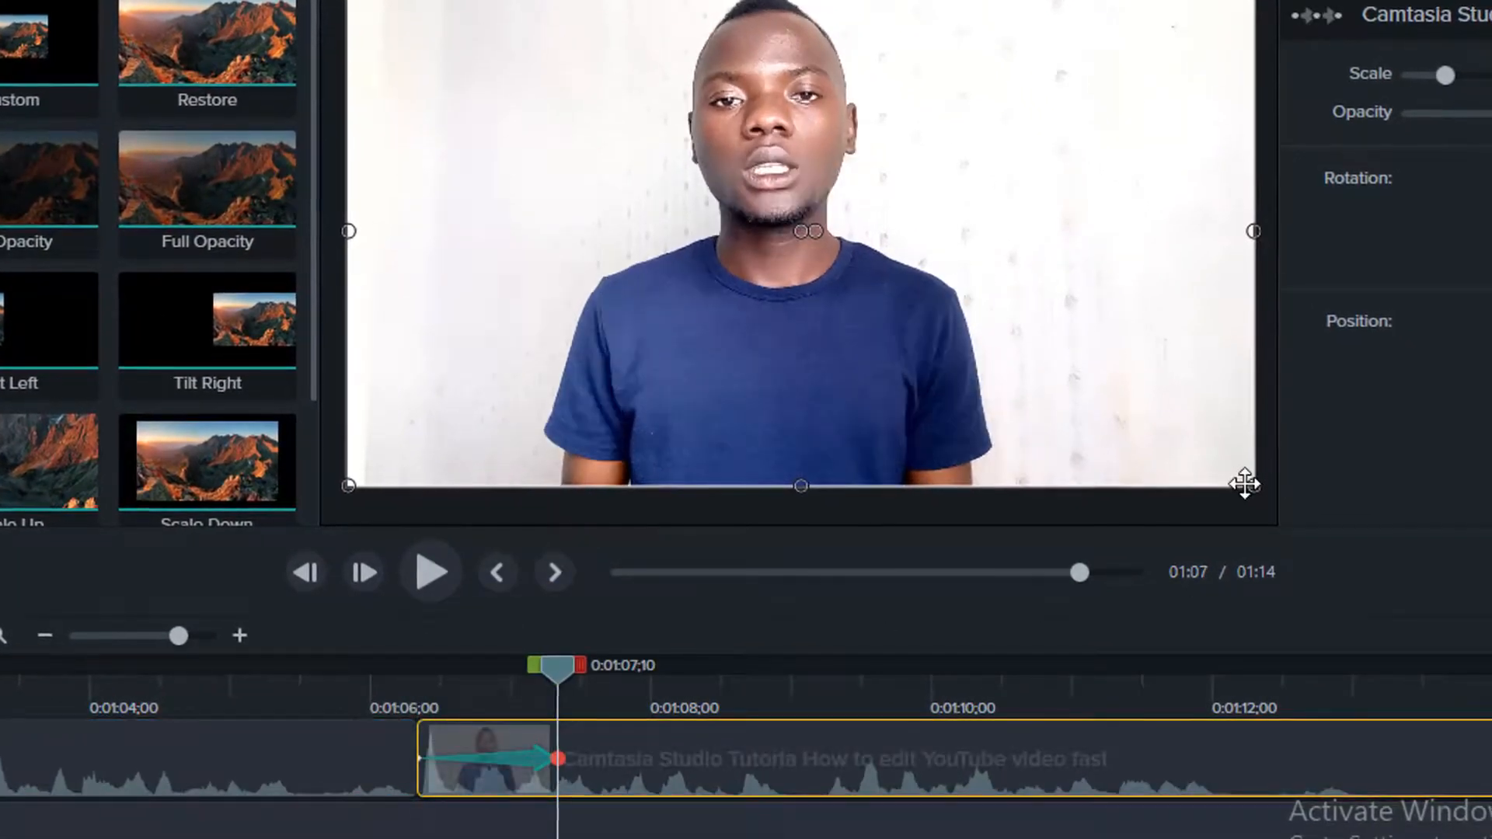
drag(1245, 485, 959, 349)
drag(832, 291, 825, 364)
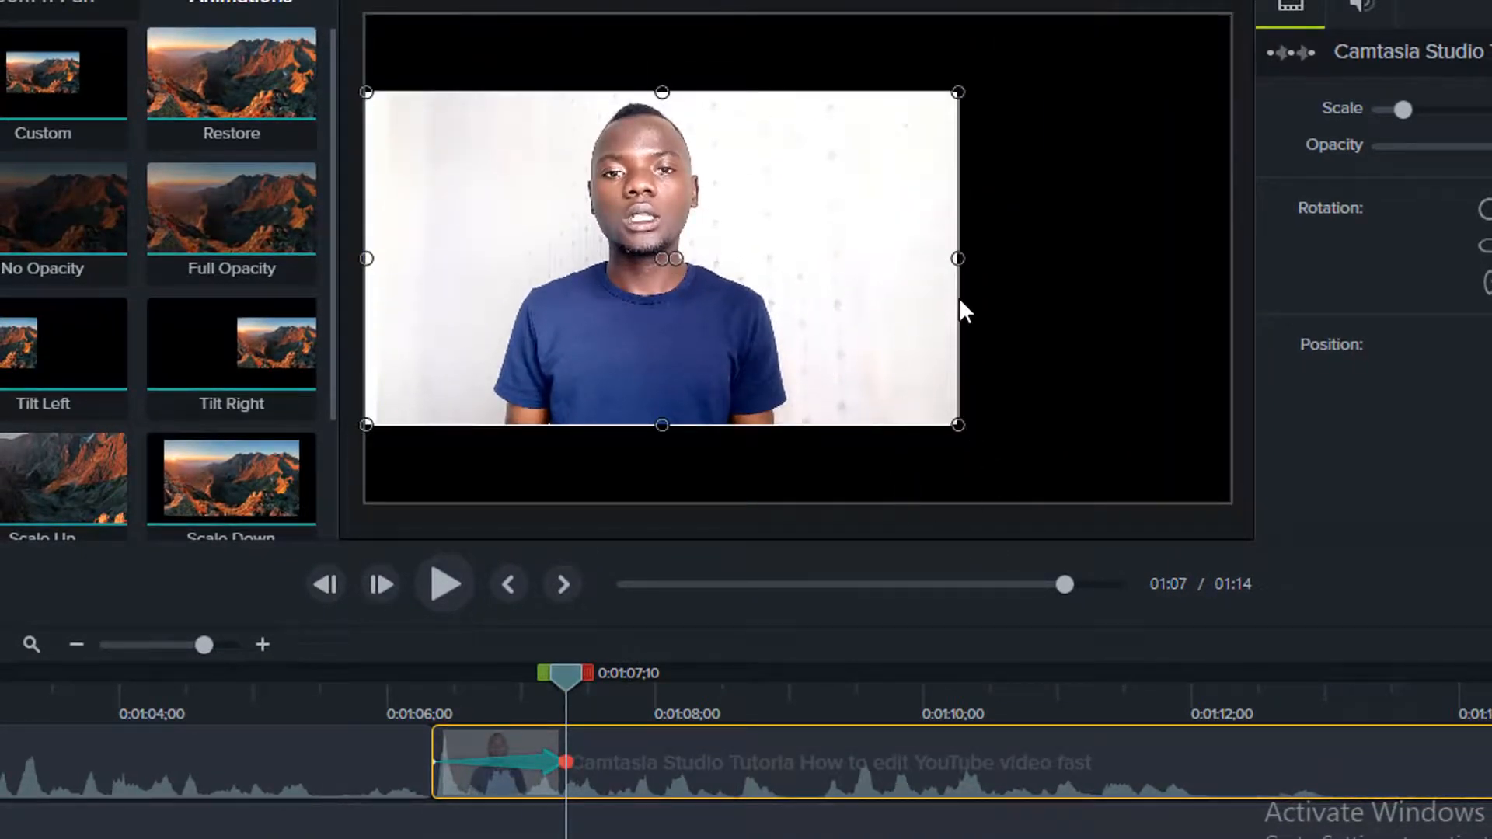
Step: Crop the right edge of the shrunken video and play the animation from just before the split
click(832, 2)
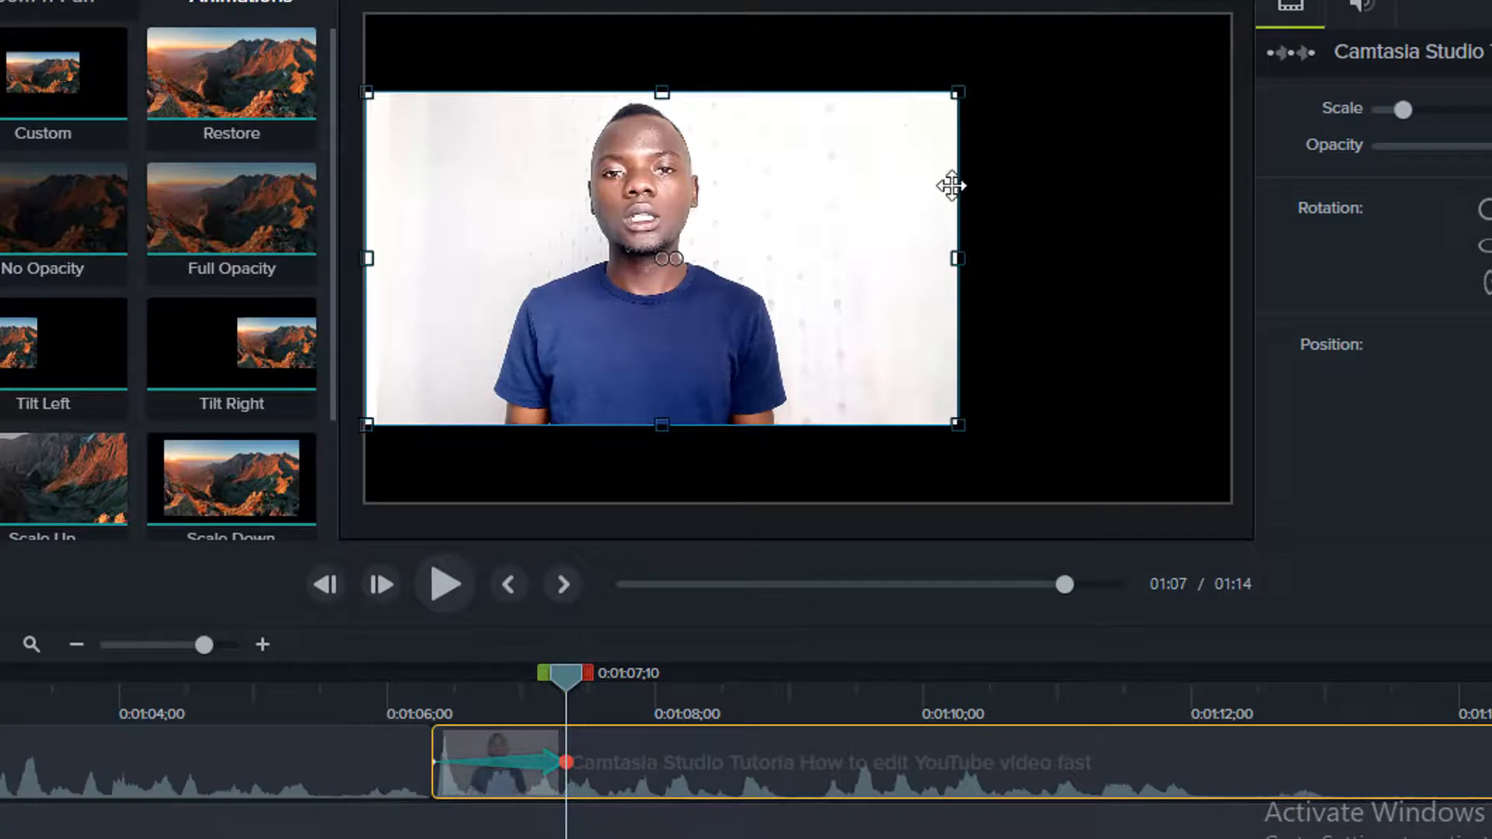
drag(952, 255, 878, 257)
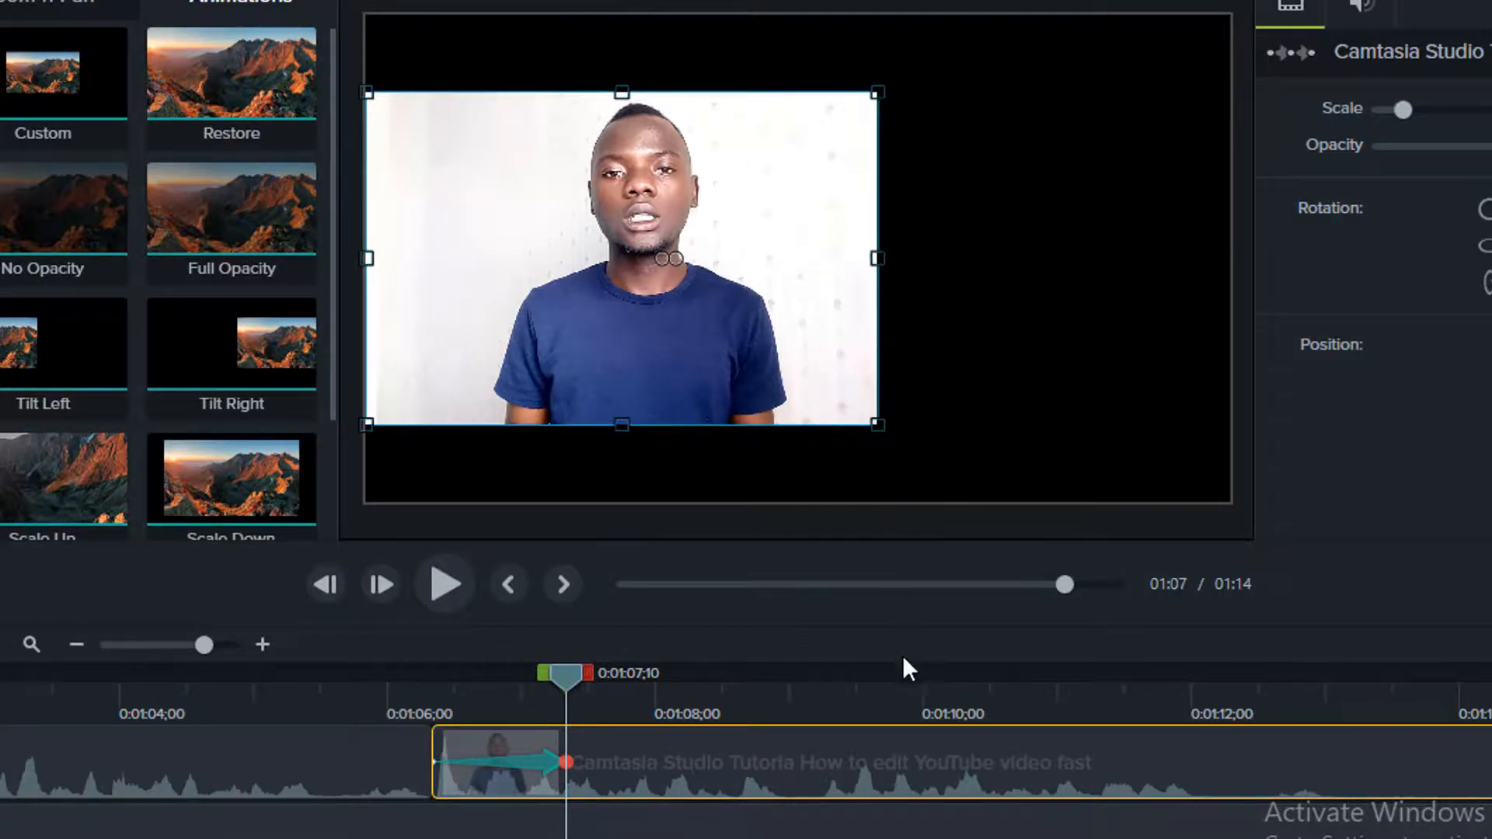
click(368, 698)
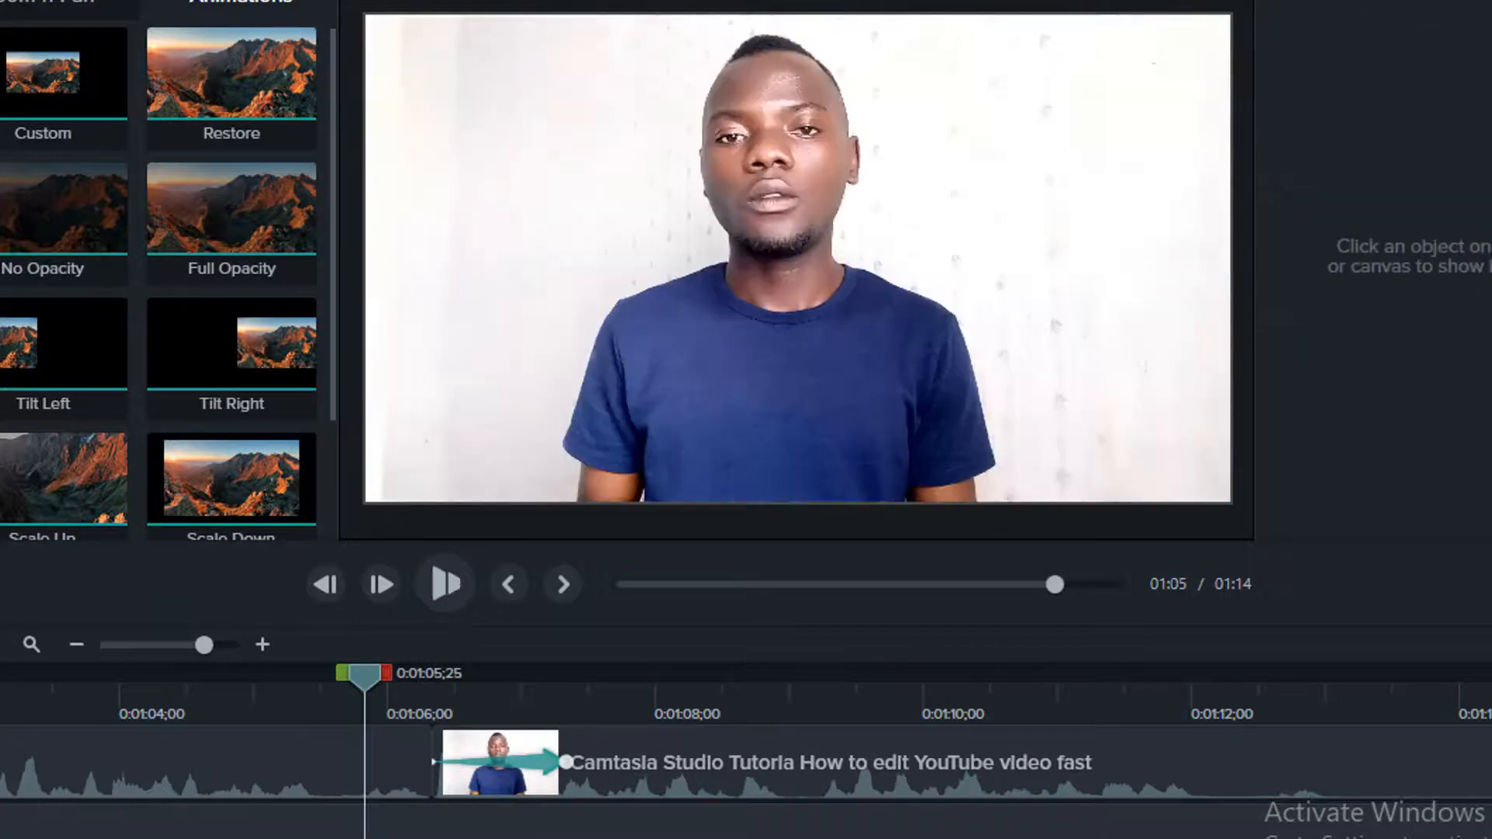
Step: Add a plain text callout reading "WATCH NEXT" at the canvas's upper right and widen it to fit the text on one line
key(space)
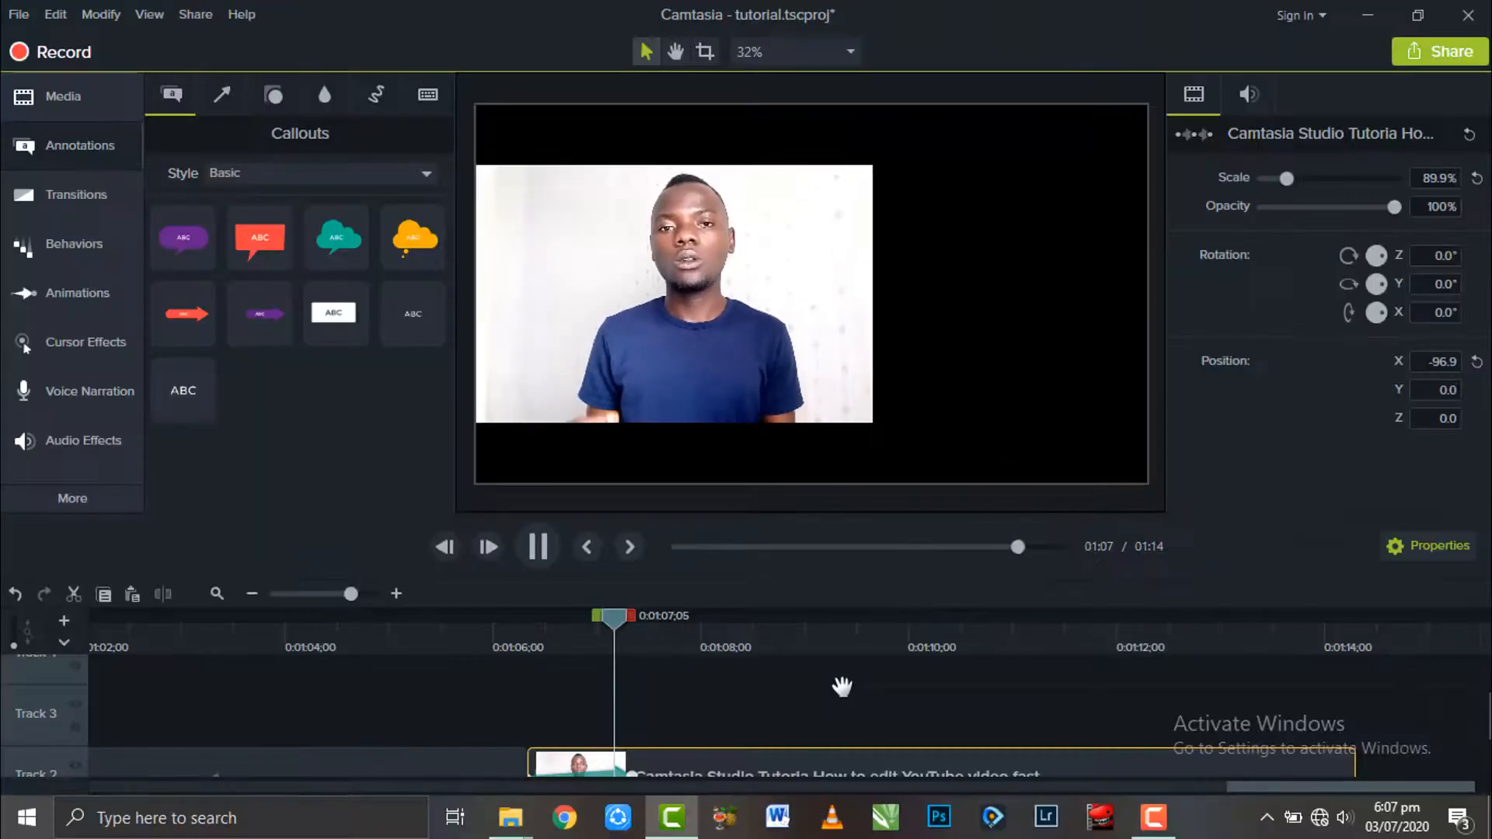
key(space)
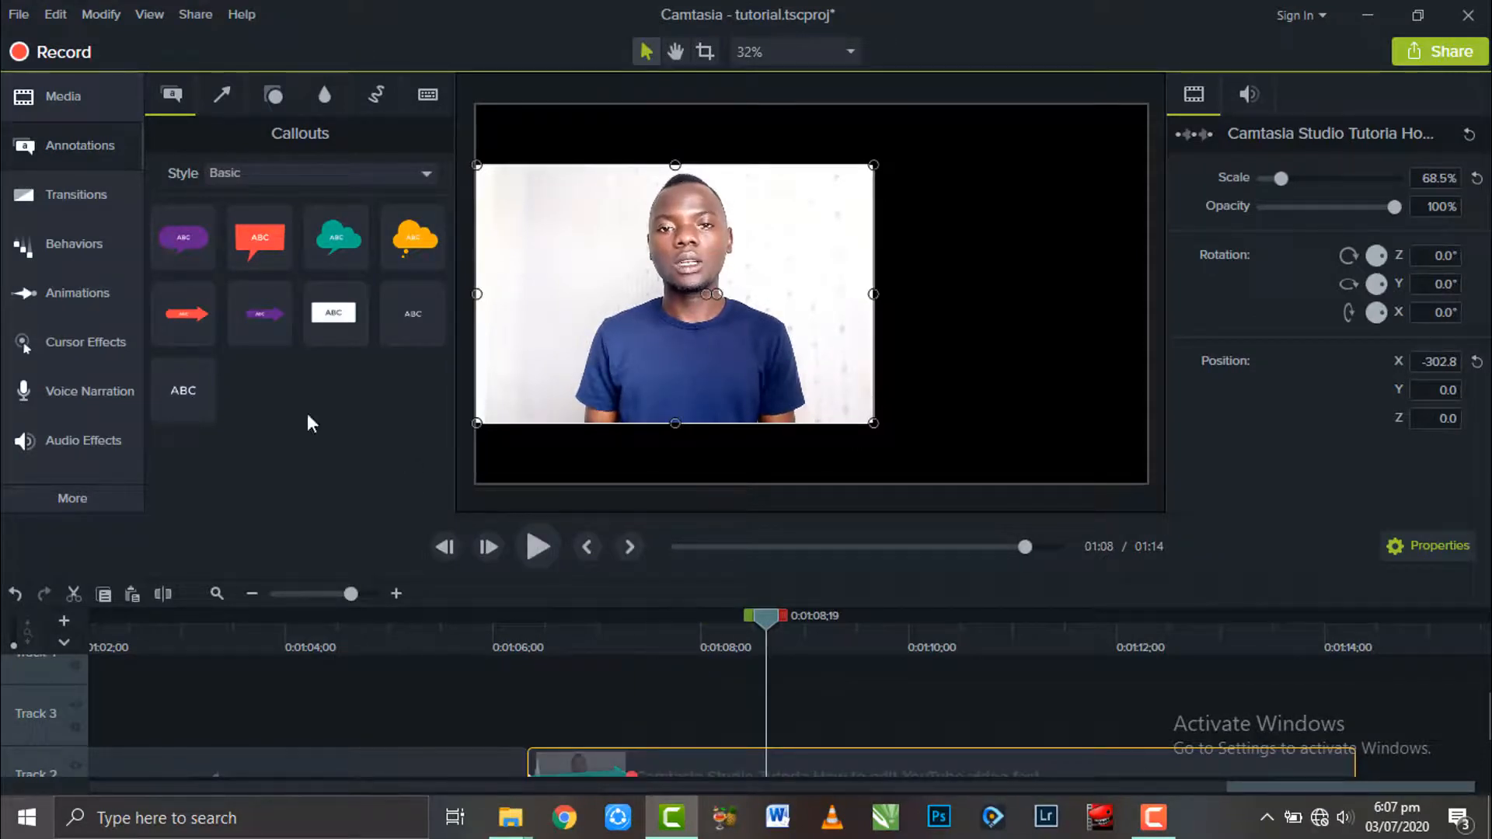
drag(408, 315, 1014, 166)
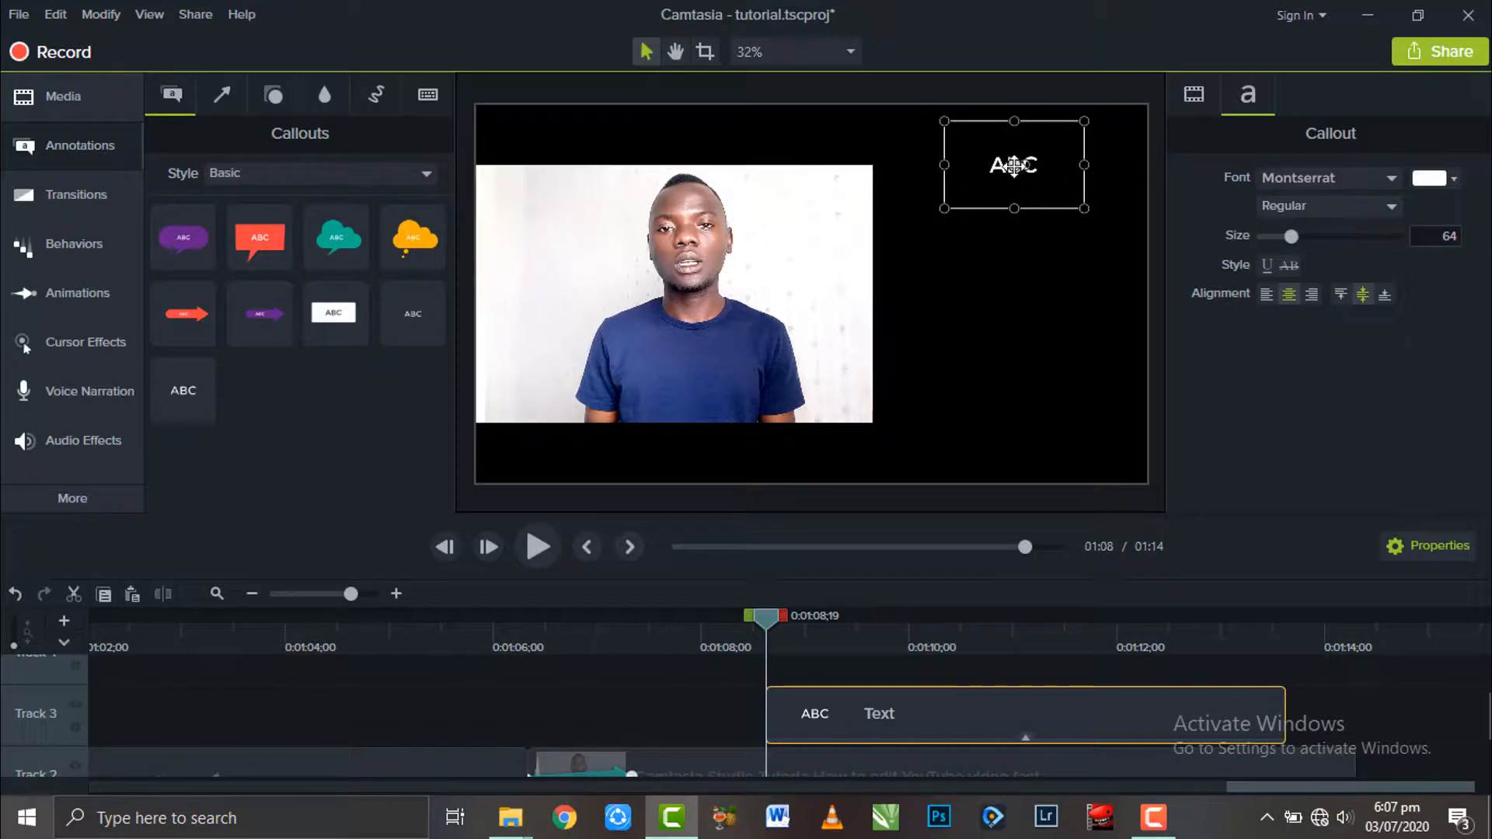
double_click(1015, 166)
text(WA)
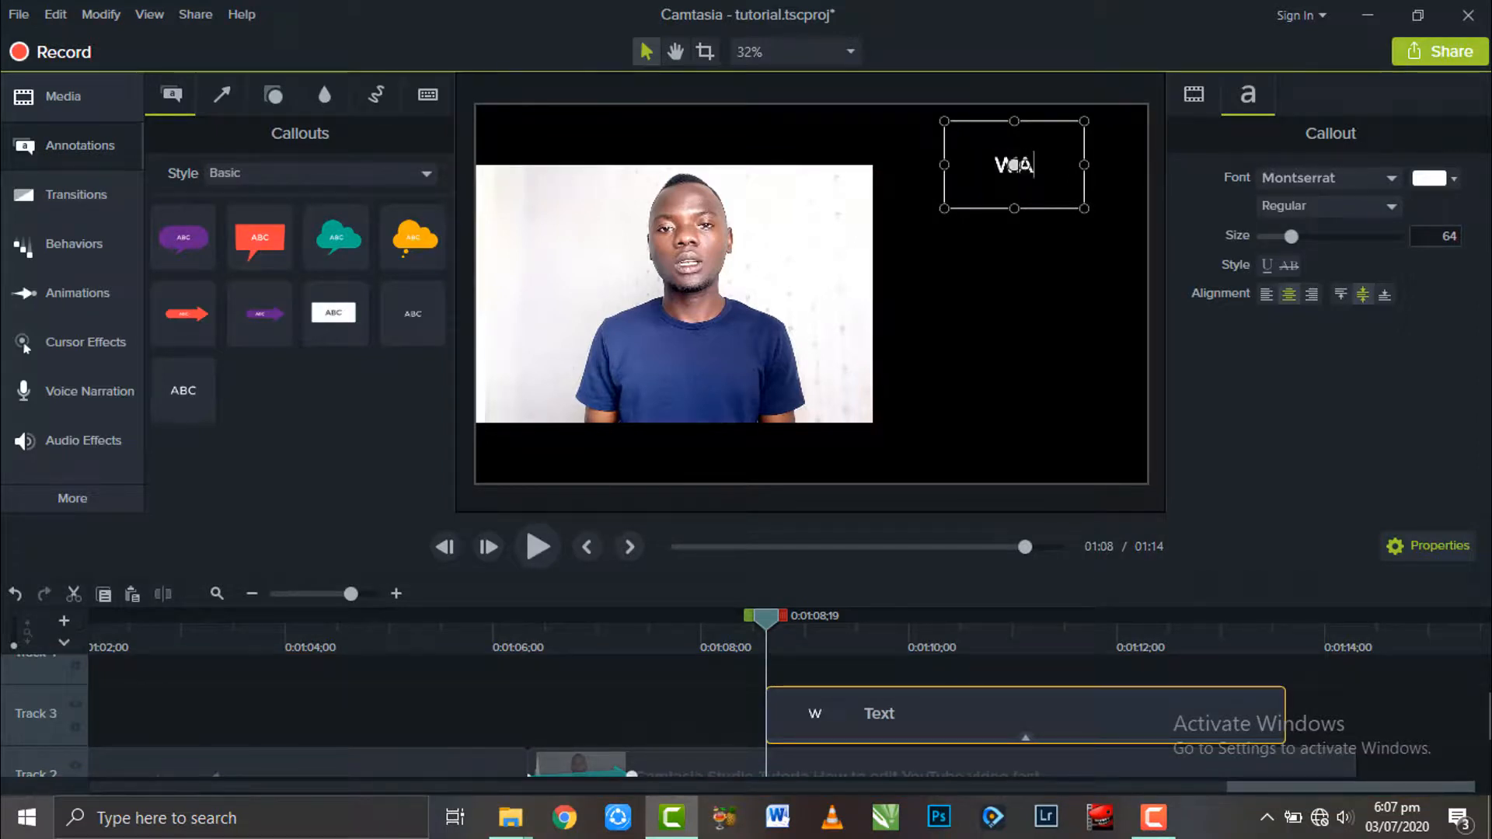
text(TCH NEXT)
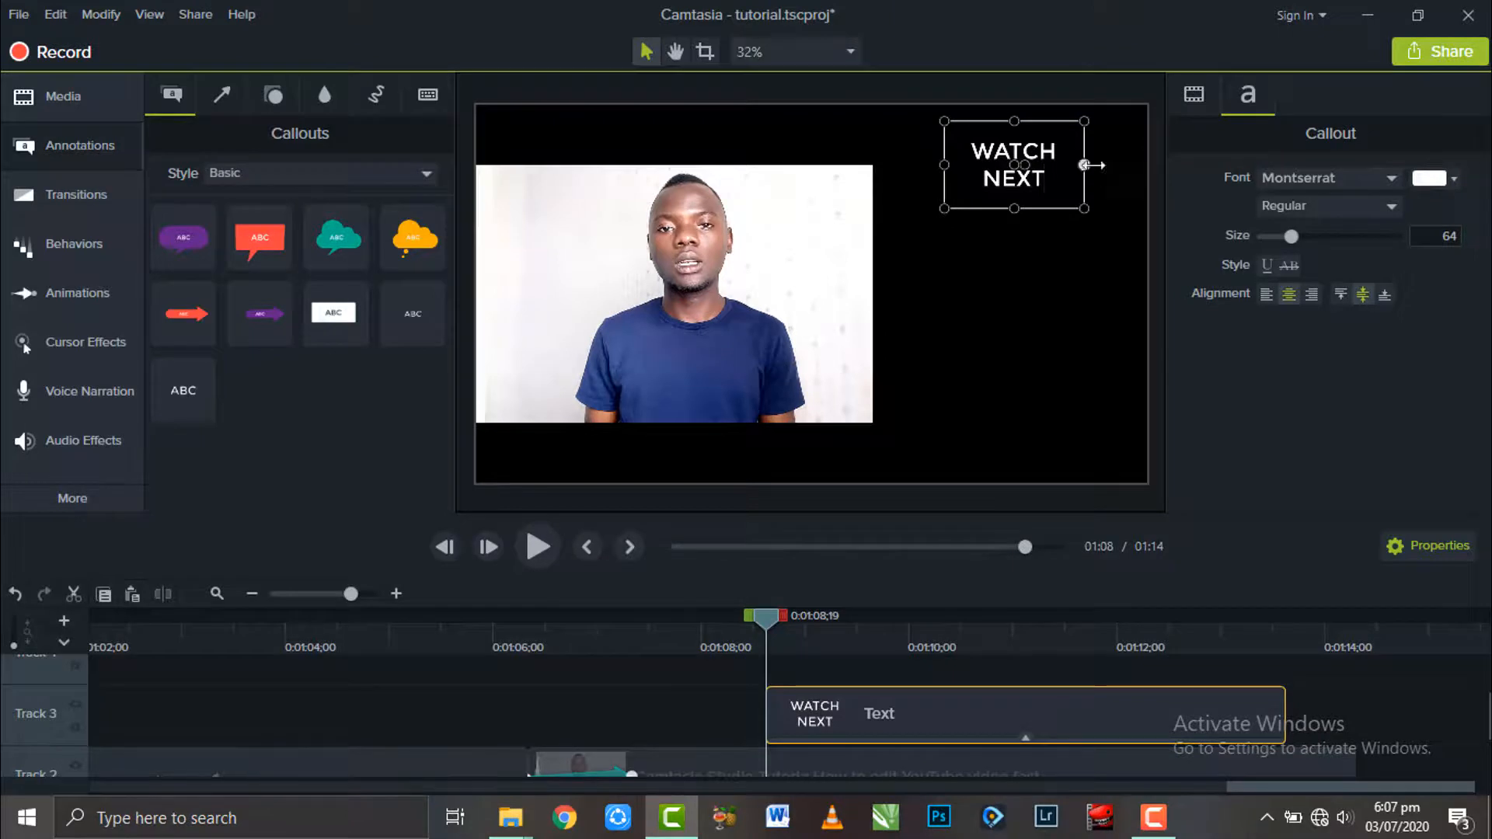
drag(1085, 165, 1133, 165)
Step: Set the "WATCH NEXT" text to the Segoe UI Black font in Bold Italic
double_click(1039, 165)
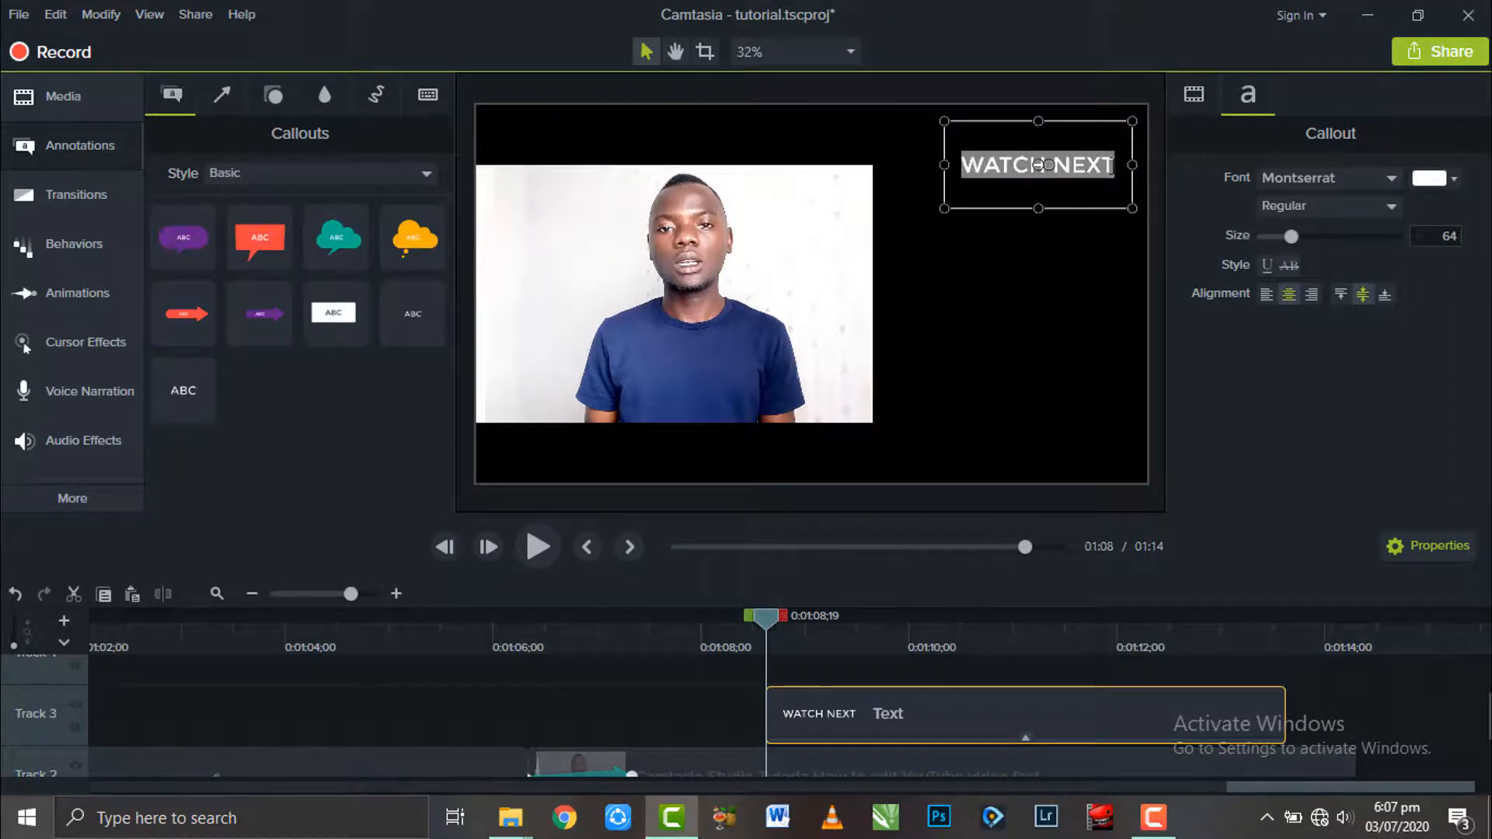
click(1372, 178)
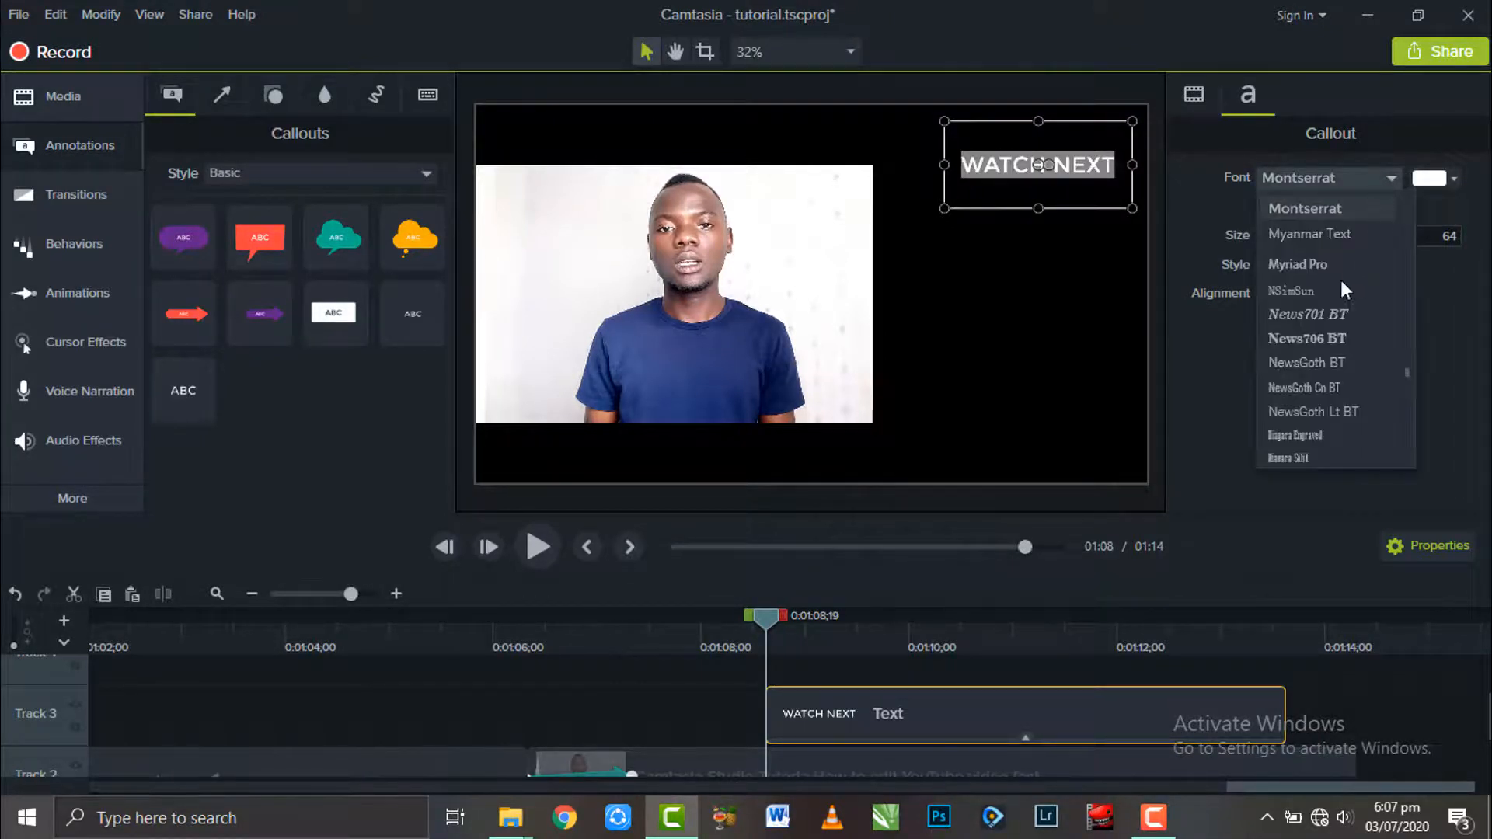
scroll(1310, 308, down, 15)
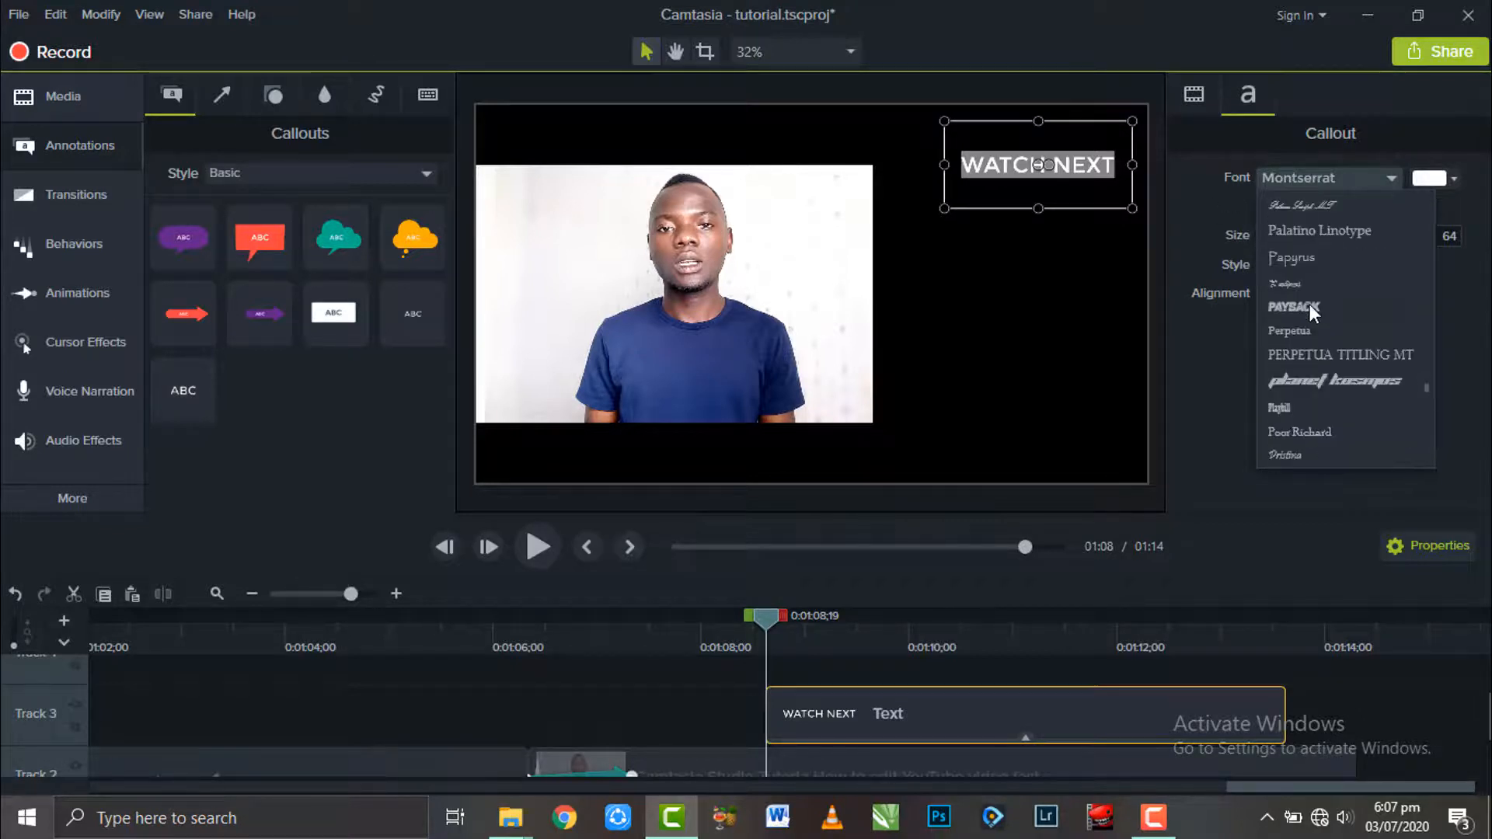
scroll(1296, 323, down, 6)
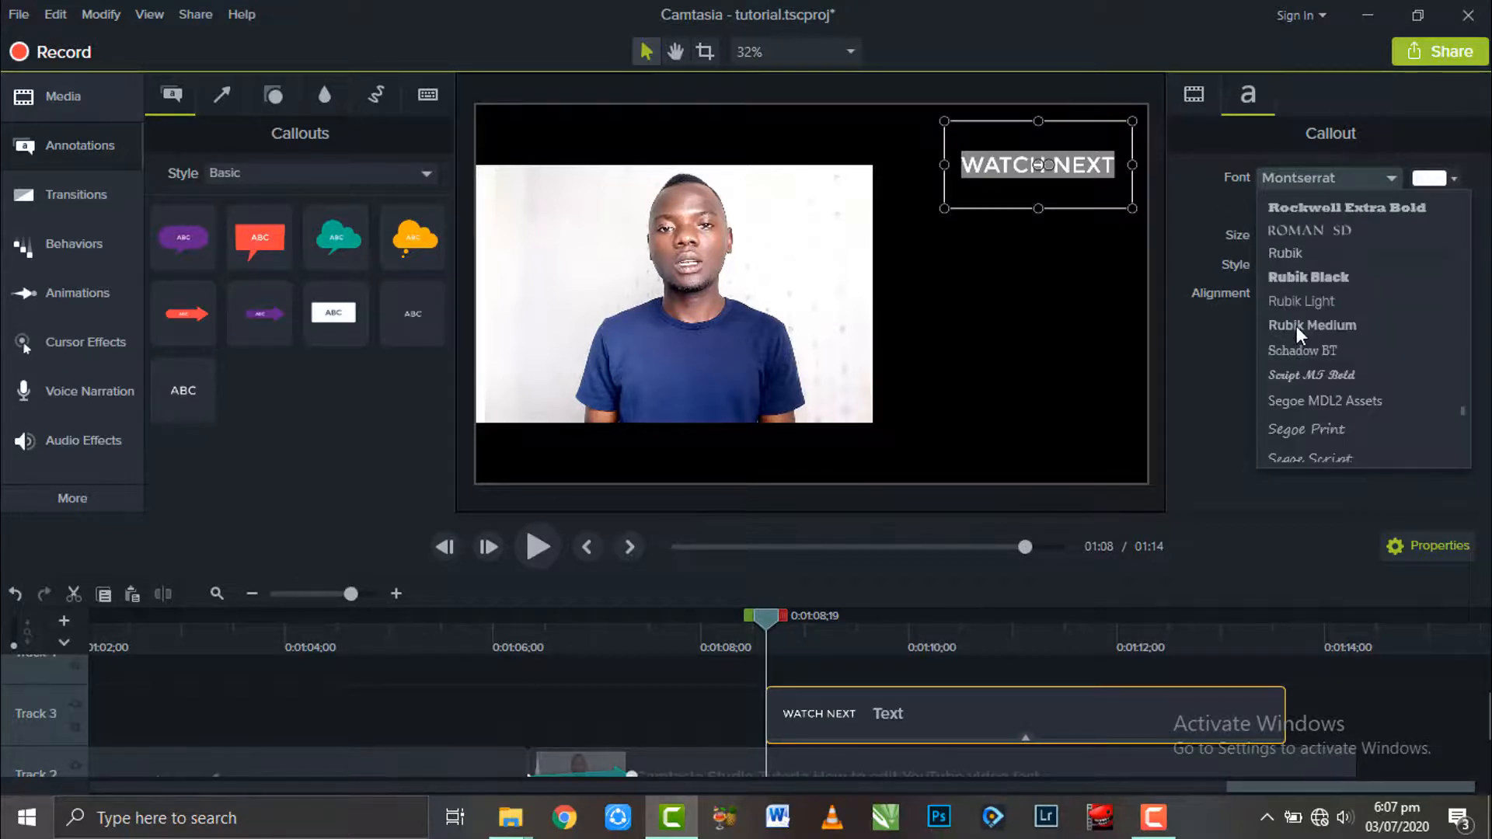
scroll(1303, 318, up, 2)
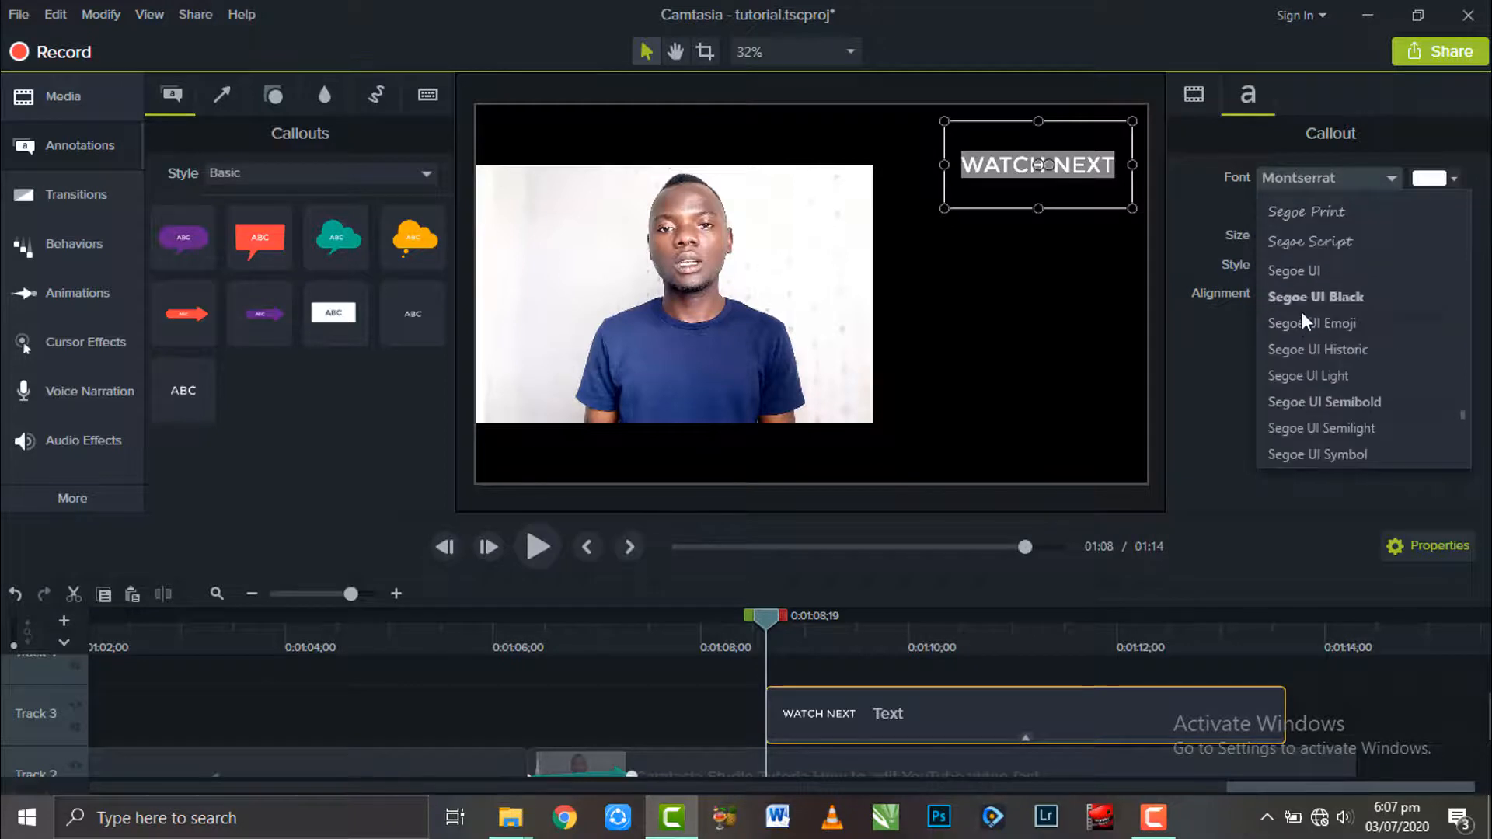
click(1315, 297)
click(1343, 206)
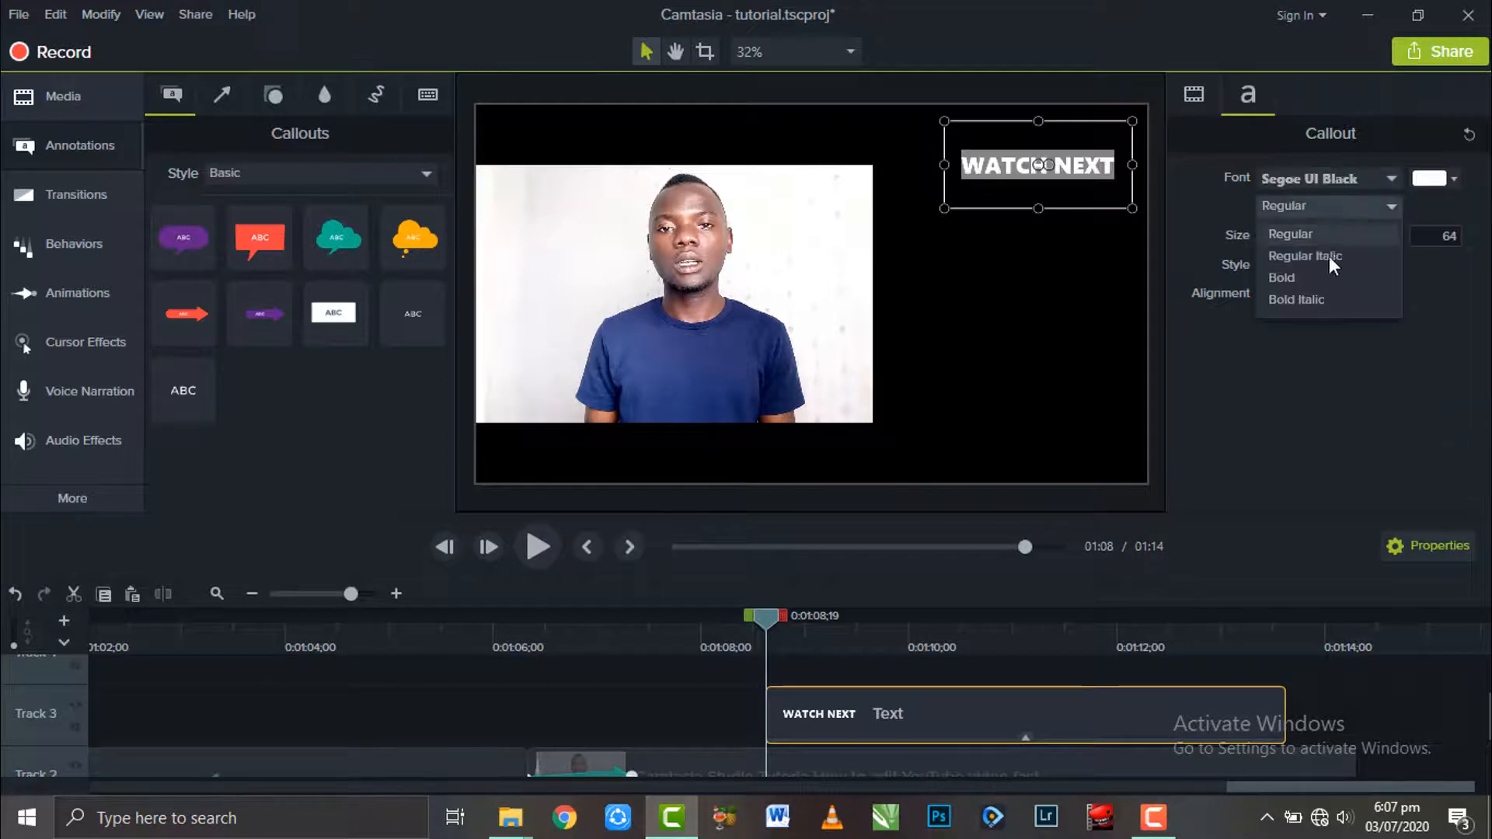
click(1322, 300)
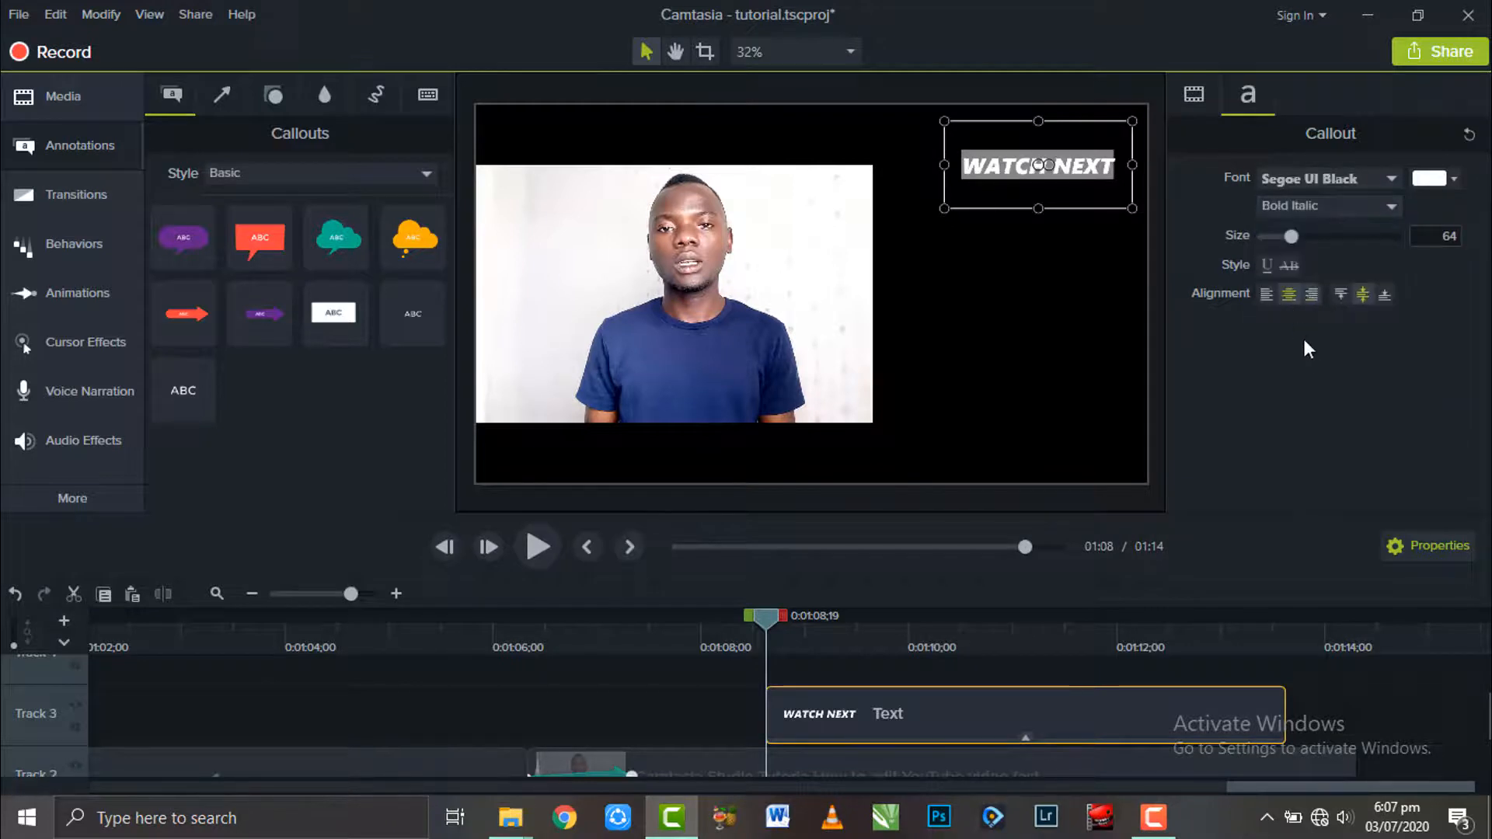
Step: Stretch the "WATCH NEXT" callout on Track 3 from 0:01:06;10 to the end of the Track 2 clip and preview it
click(1304, 711)
click(1278, 710)
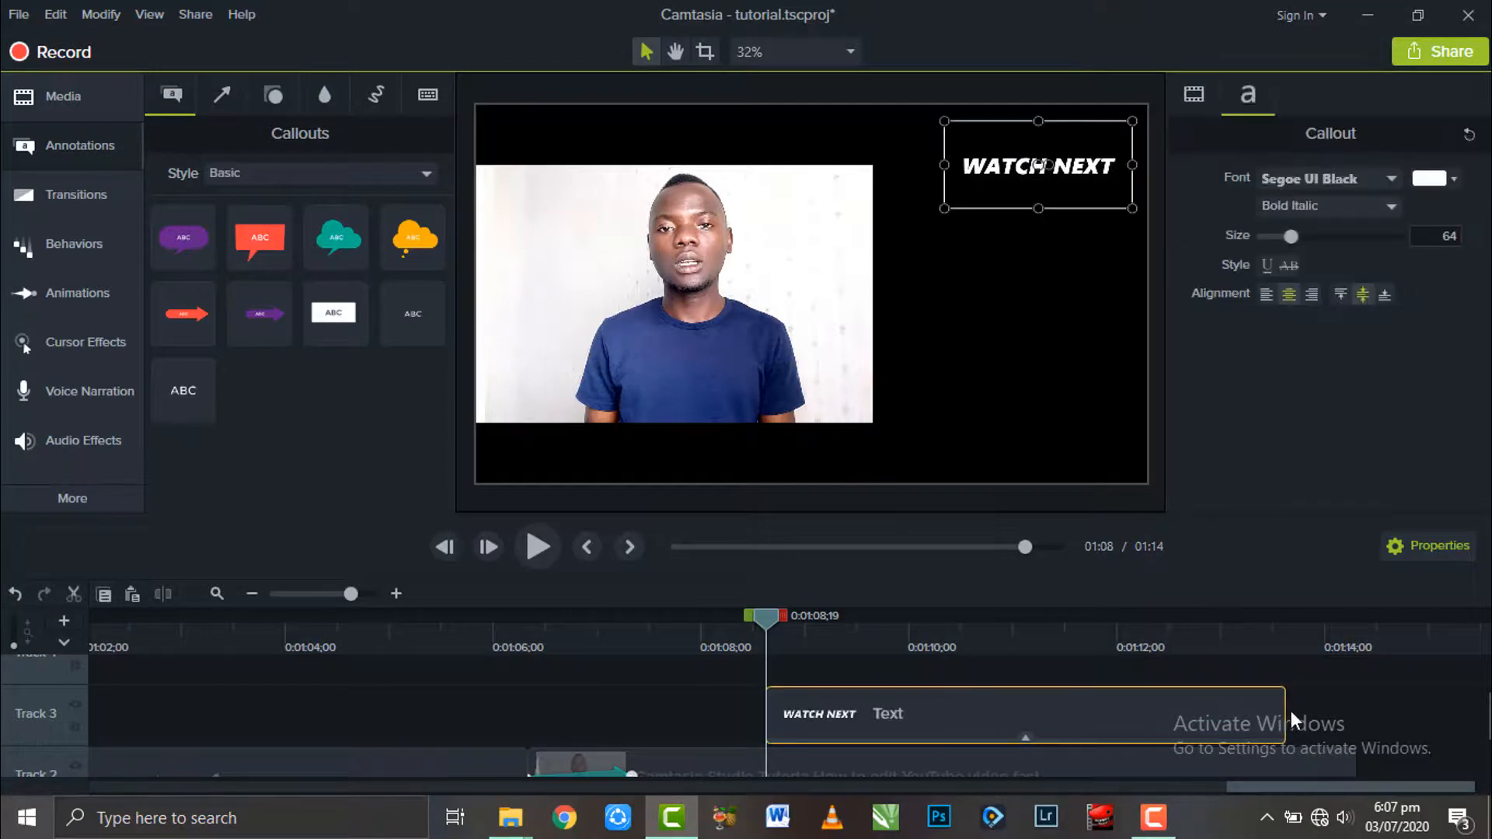
drag(1286, 746, 1356, 747)
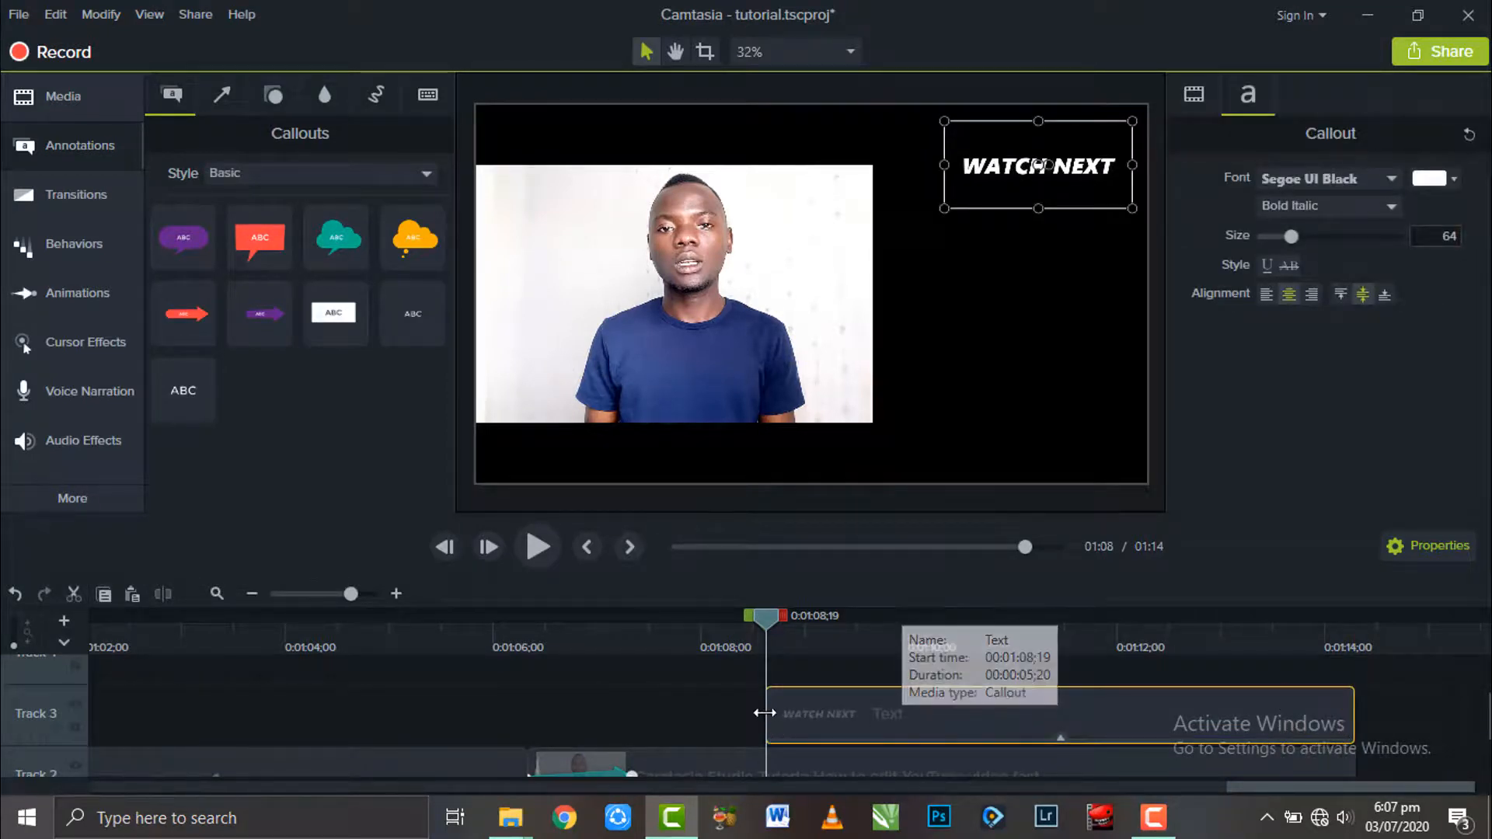
drag(766, 713, 523, 726)
double_click(647, 716)
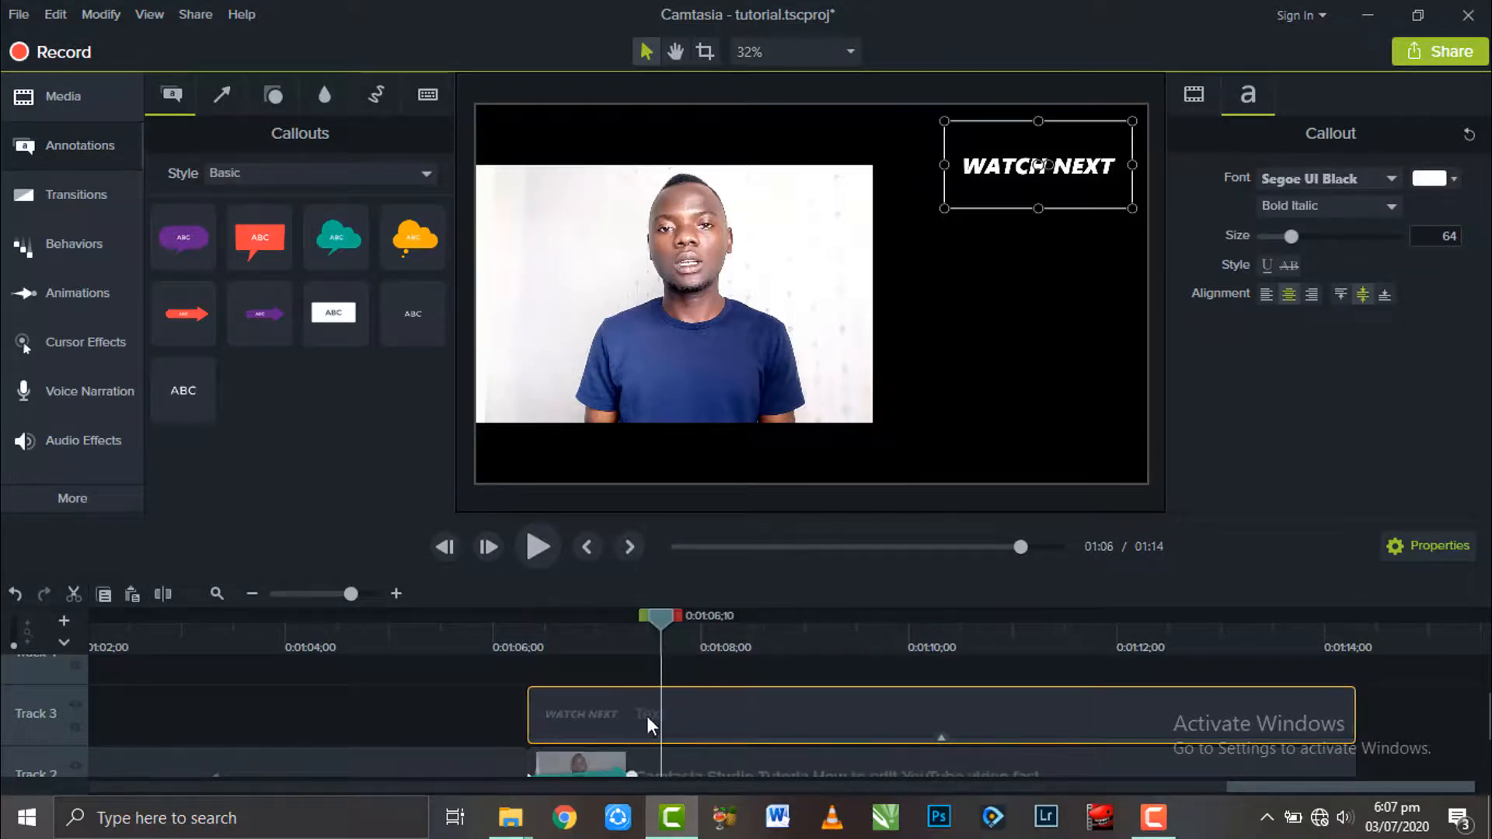
key(space)
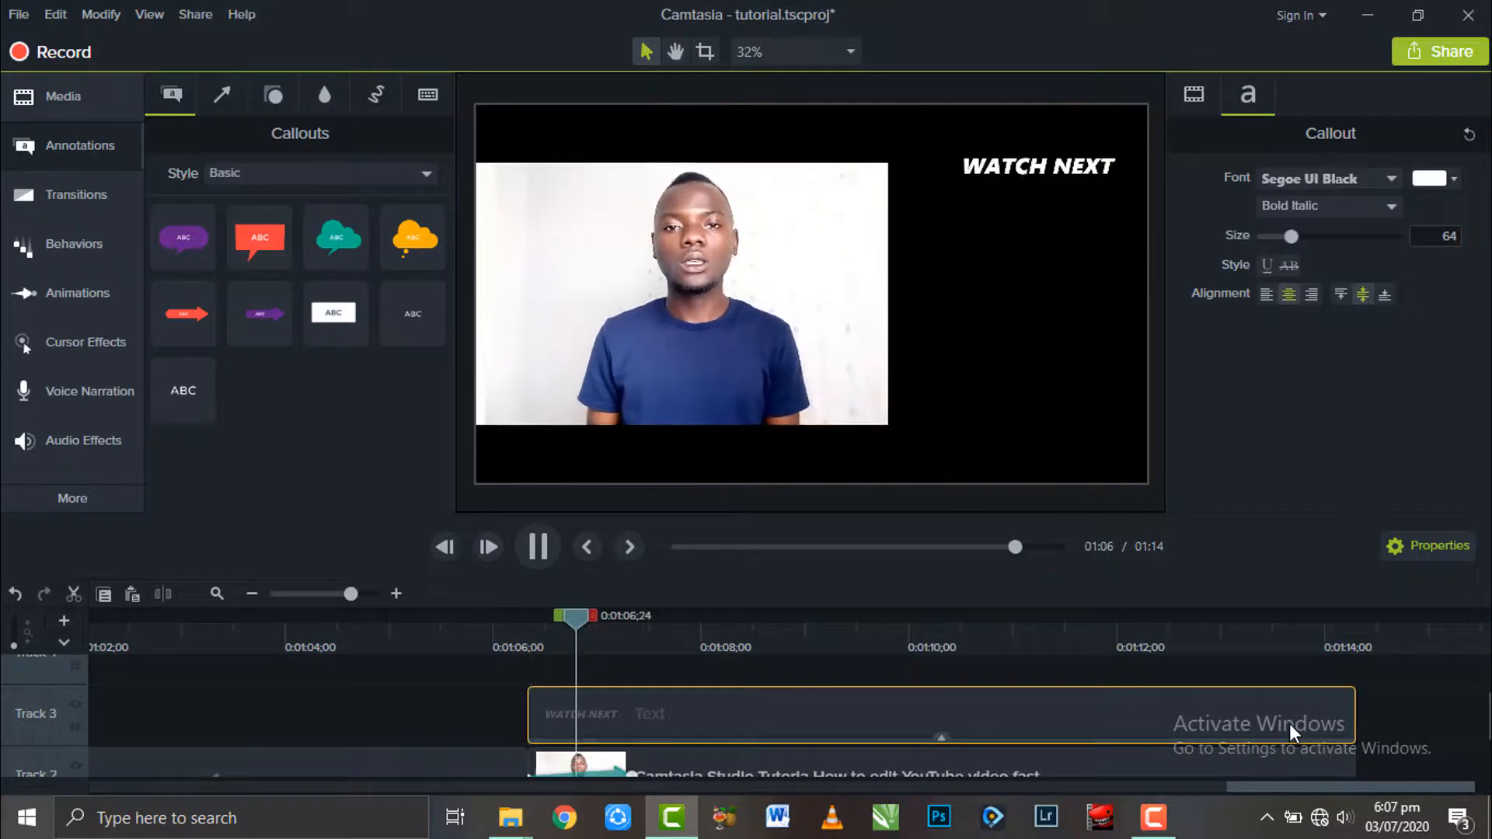
key(space)
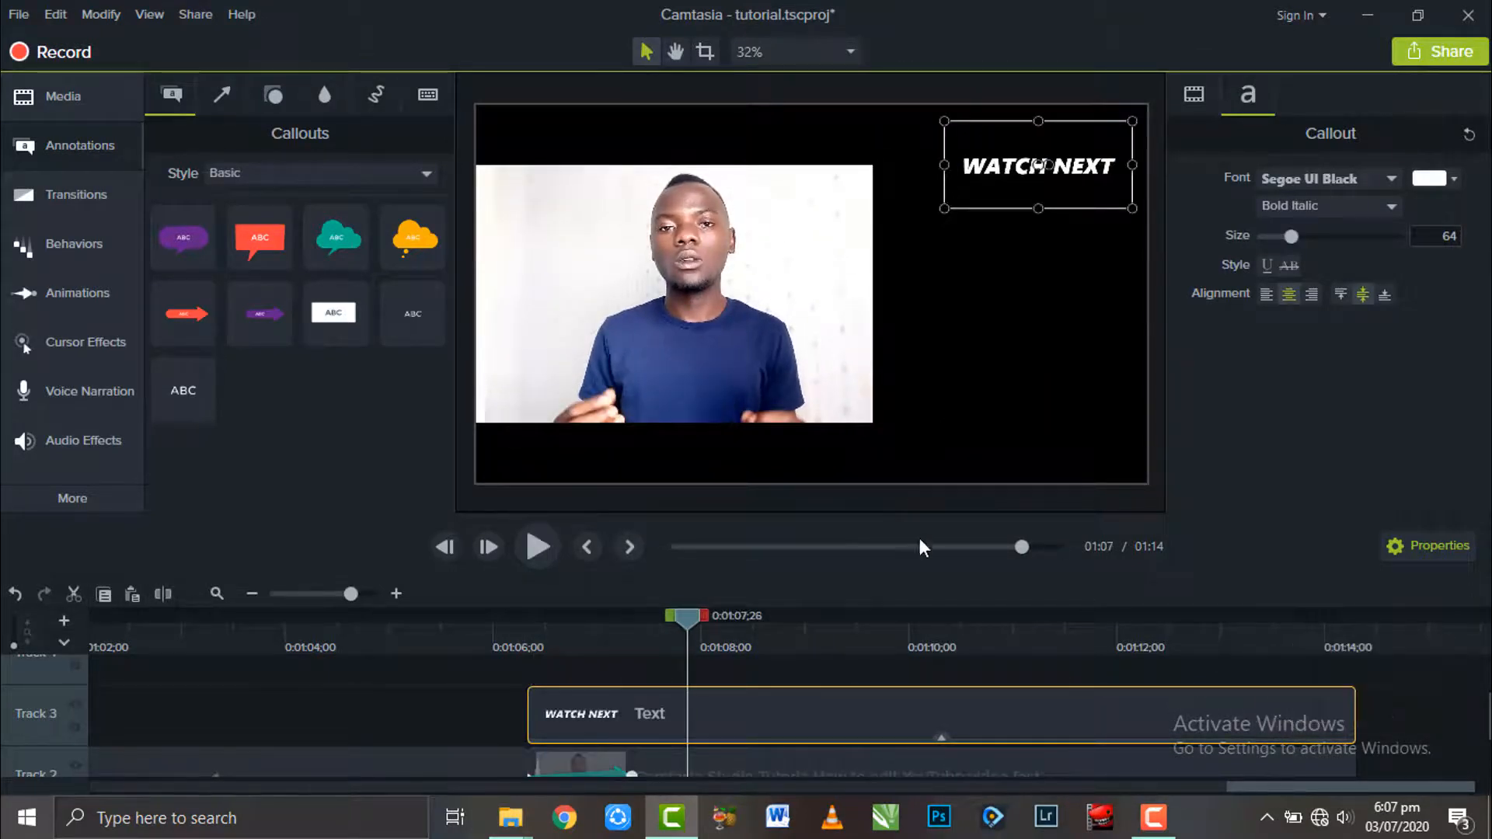
Step: Enlarge the shrunken speaker video to about 78.1% scale, centre it vertically at the canvas's left side, and preview the animation
click(734, 355)
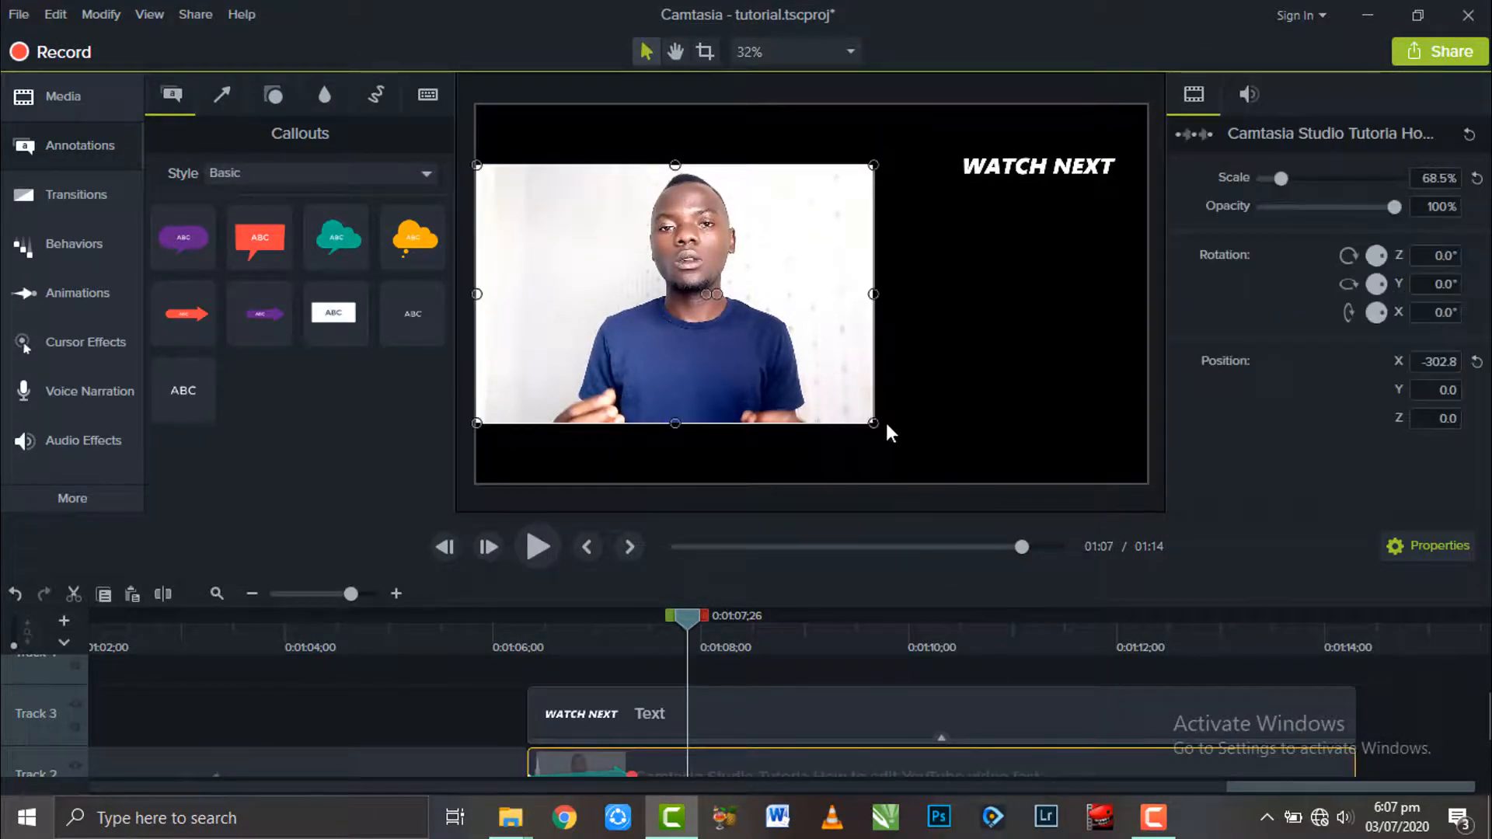
drag(872, 422, 927, 458)
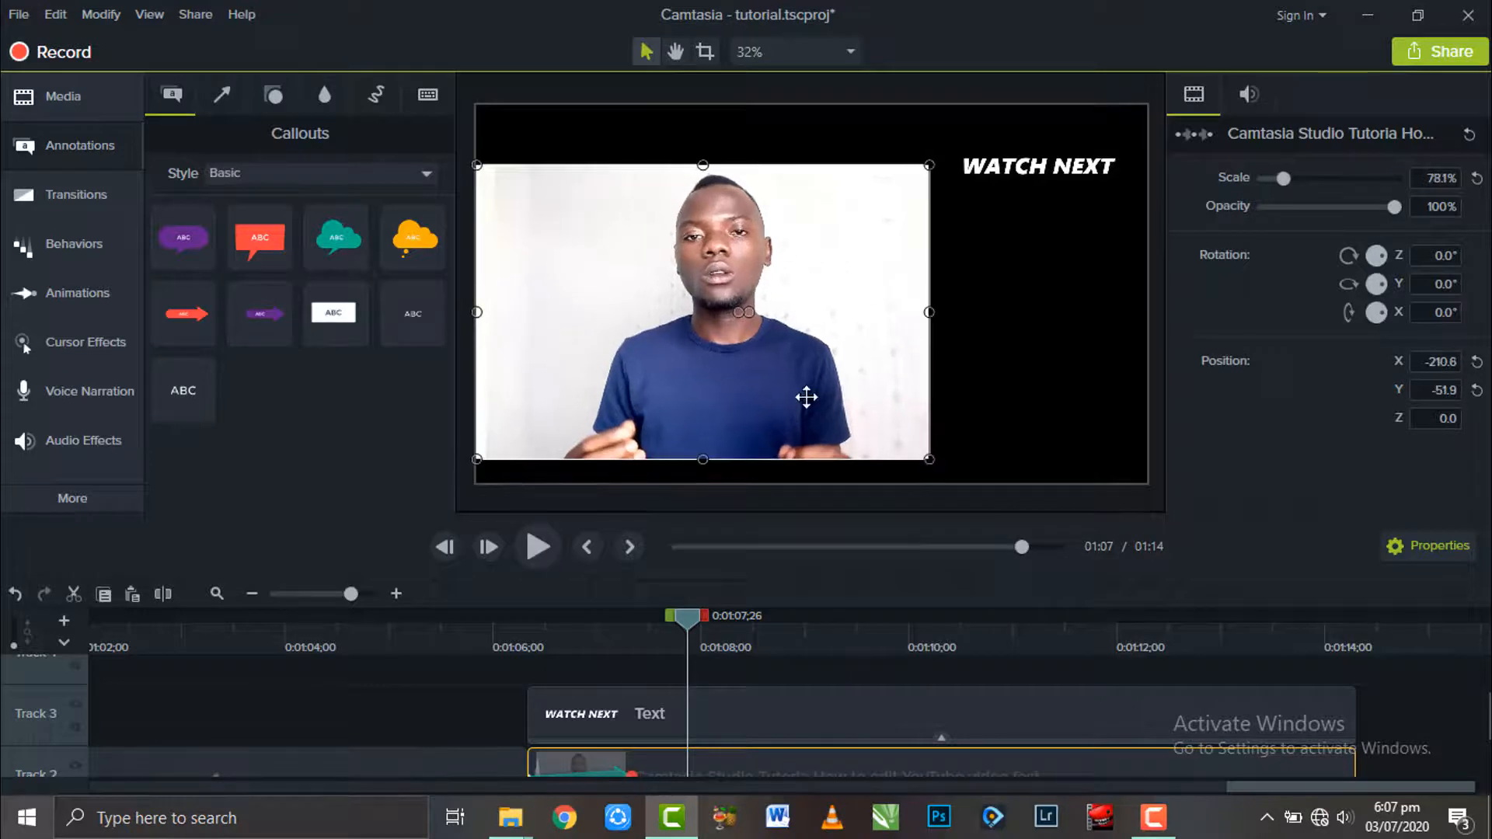
drag(808, 397, 807, 378)
click(777, 697)
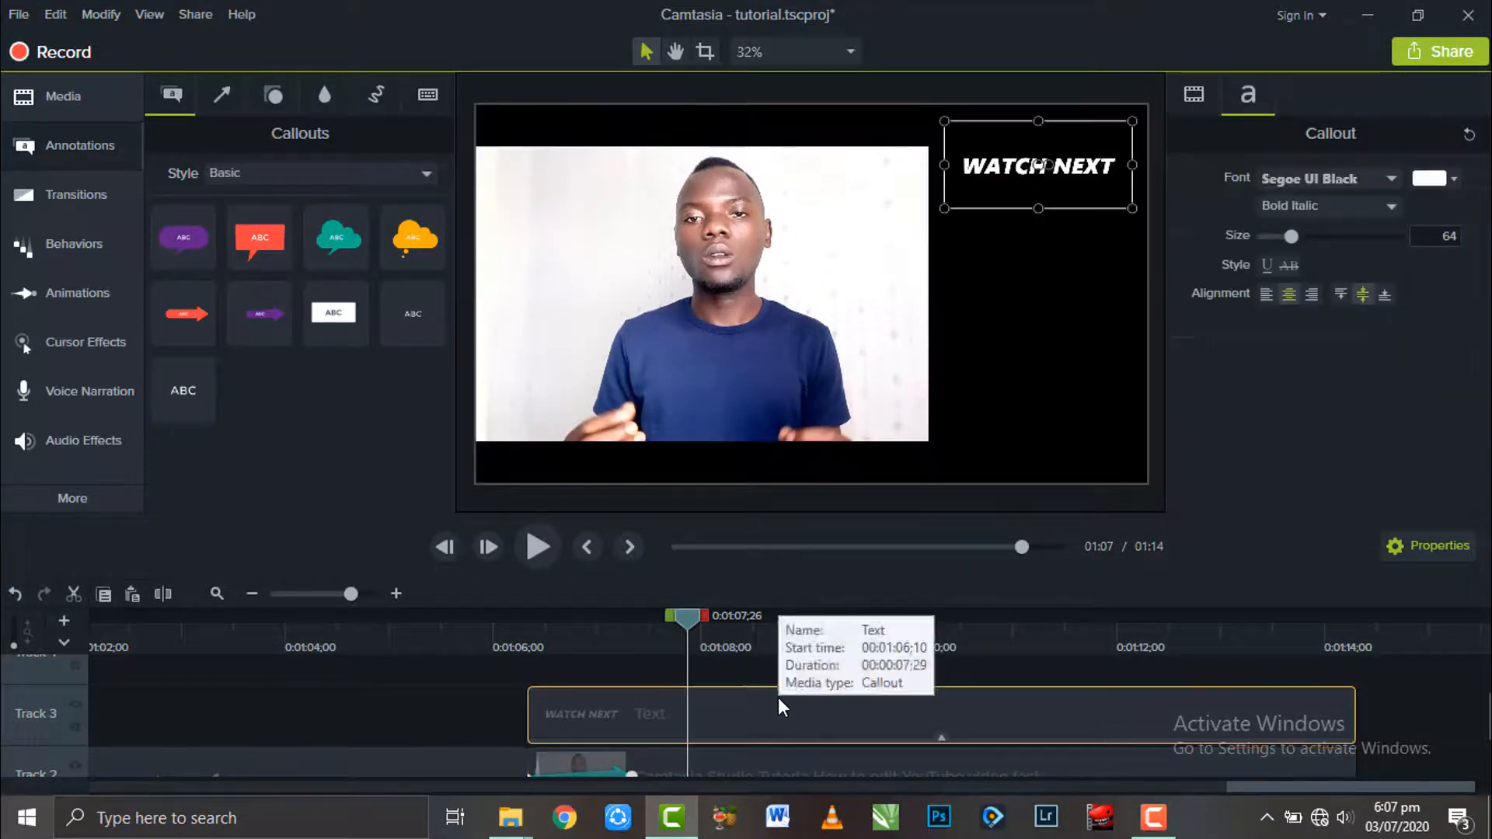
key(space)
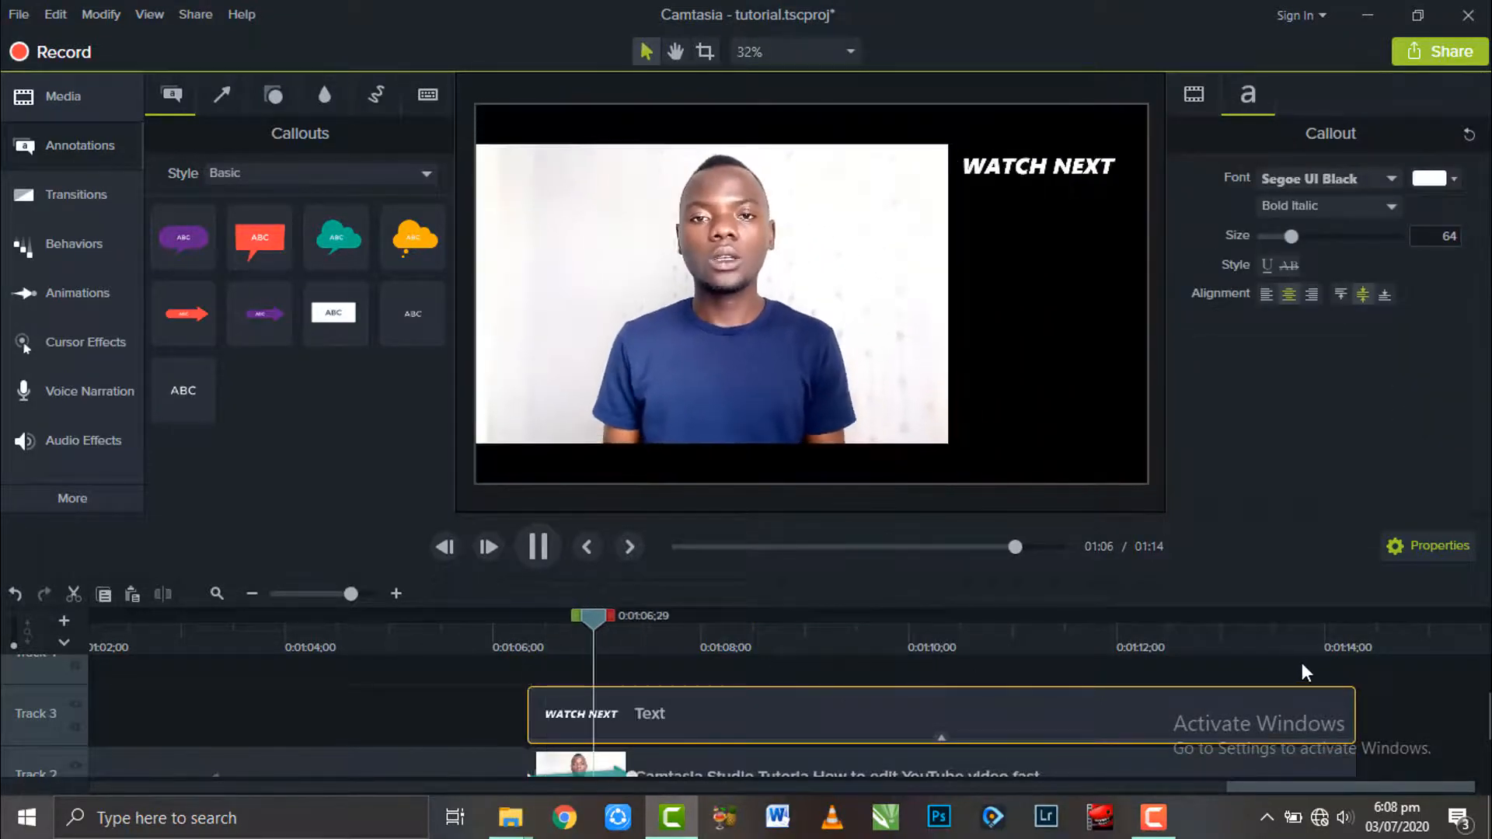
key(space)
Step: Trim the end of the Track 1 clip to line up with the end of the Track 2 clip
click(1391, 683)
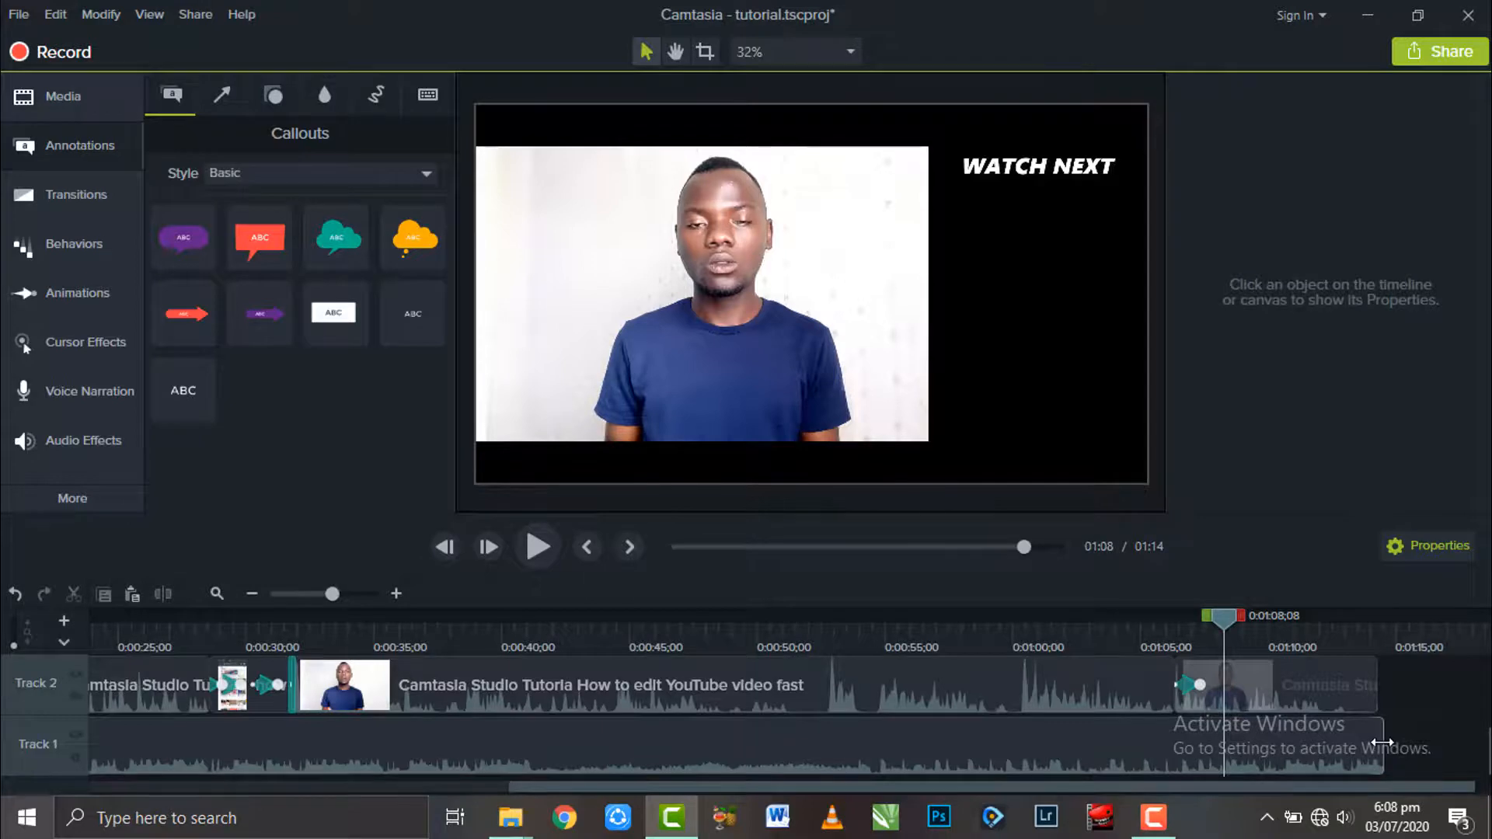
drag(1383, 743, 1377, 743)
click(1452, 731)
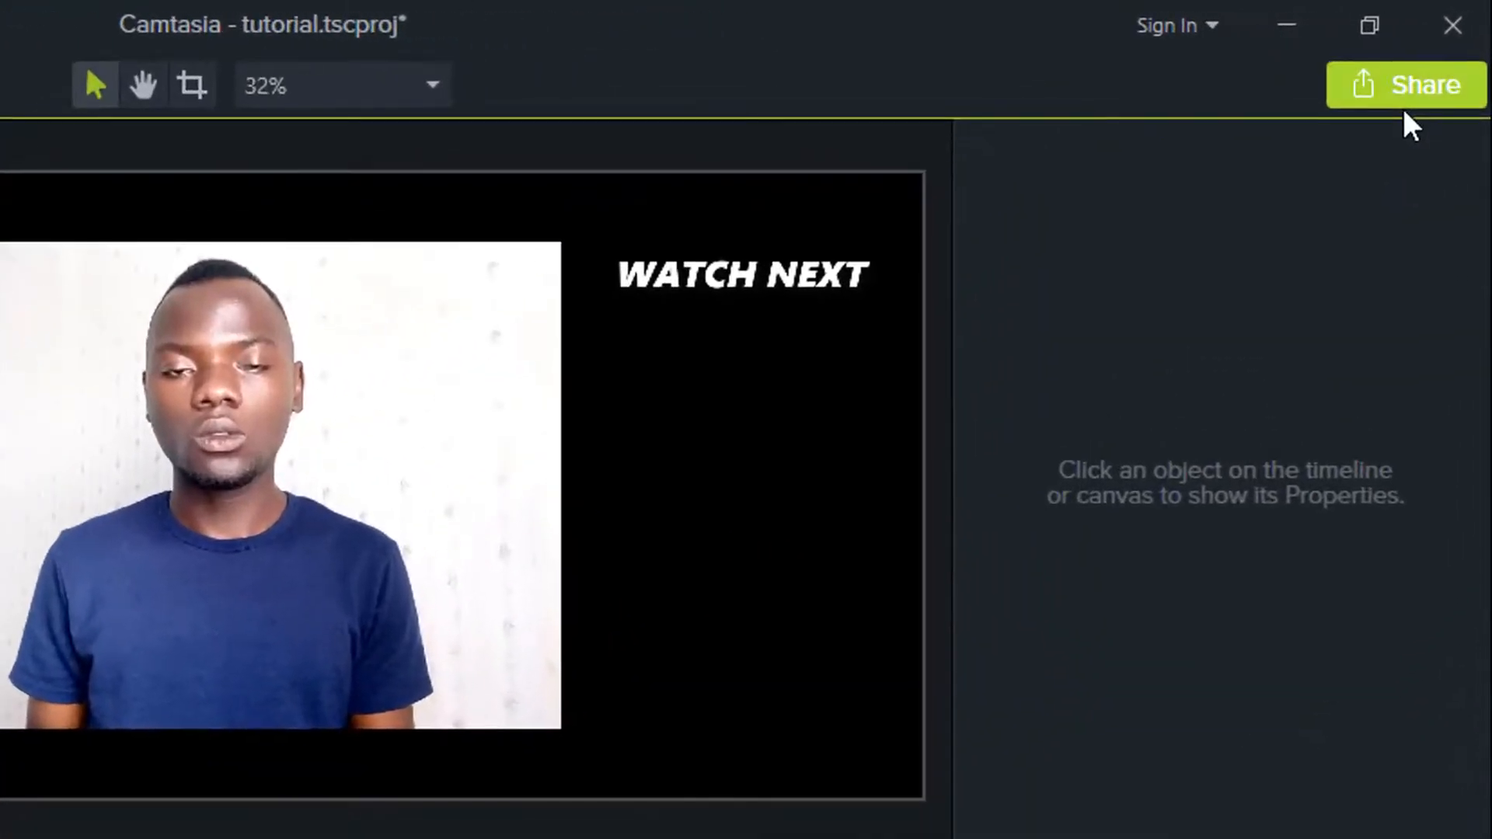
Step: Start a local file export with Custom production settings and the MP4 - Smart Player (HTML5) format
click(1436, 62)
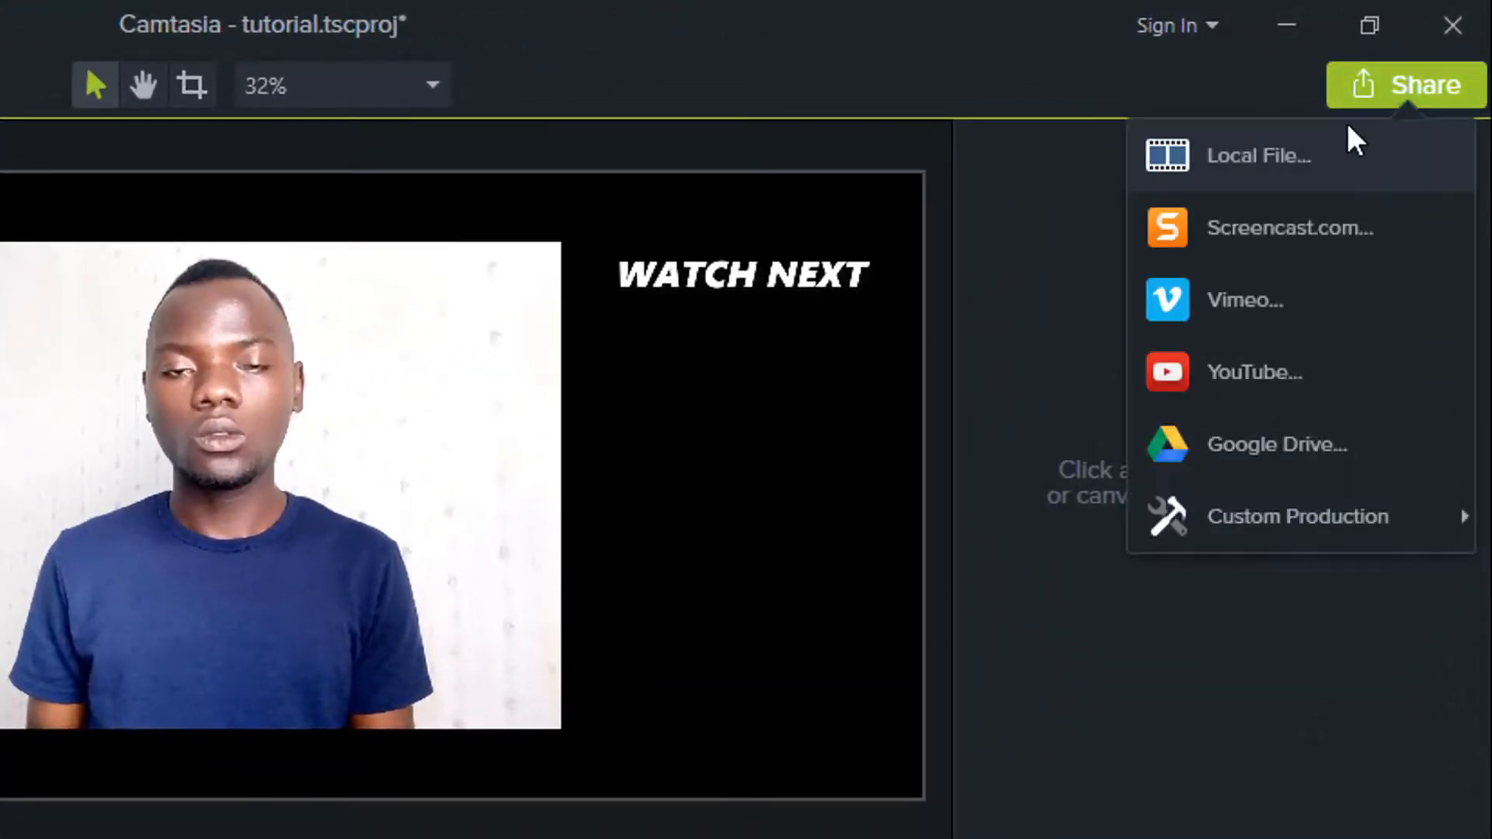
click(1275, 156)
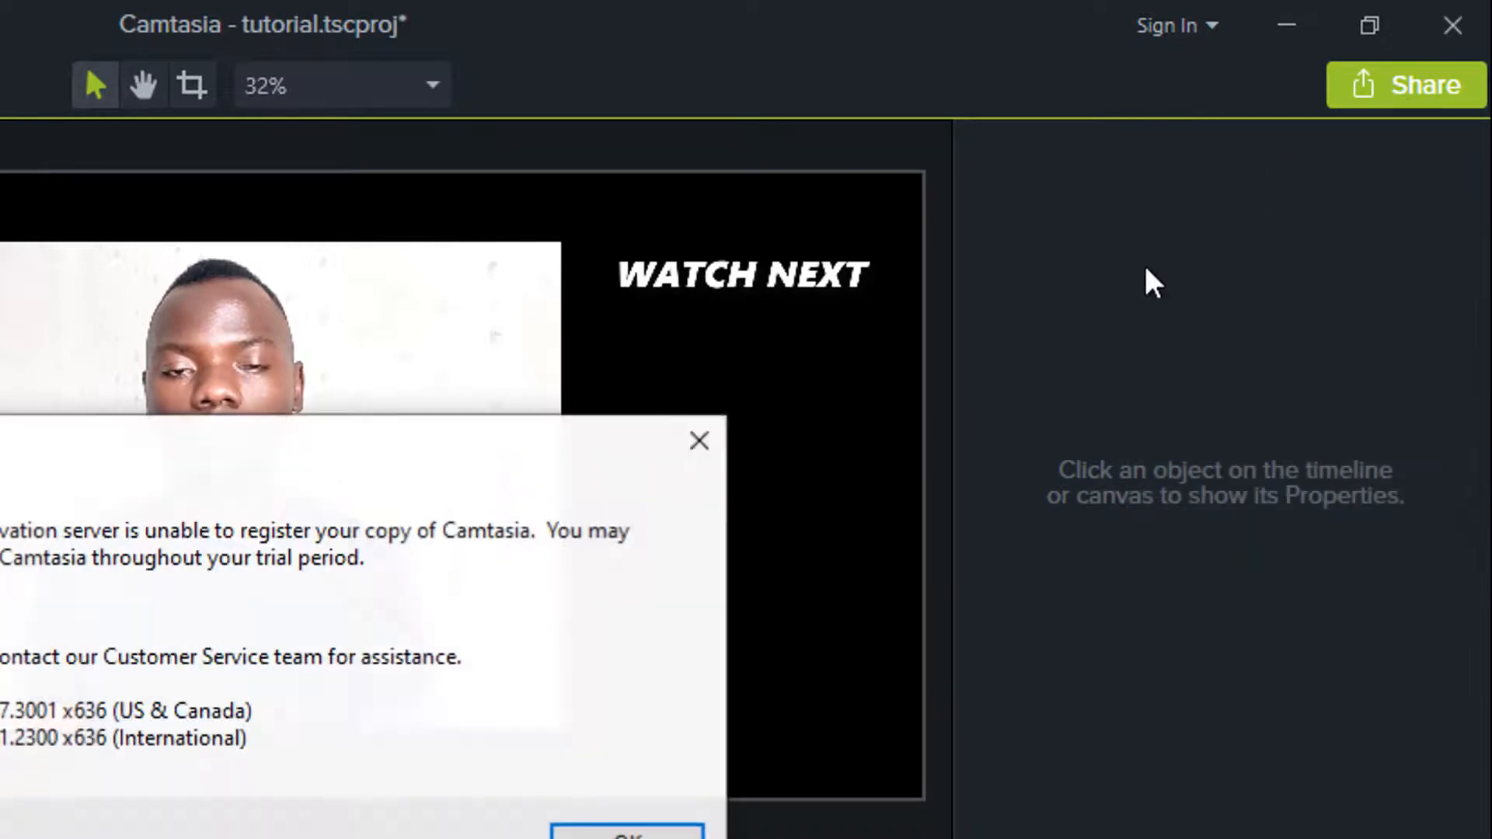
click(651, 833)
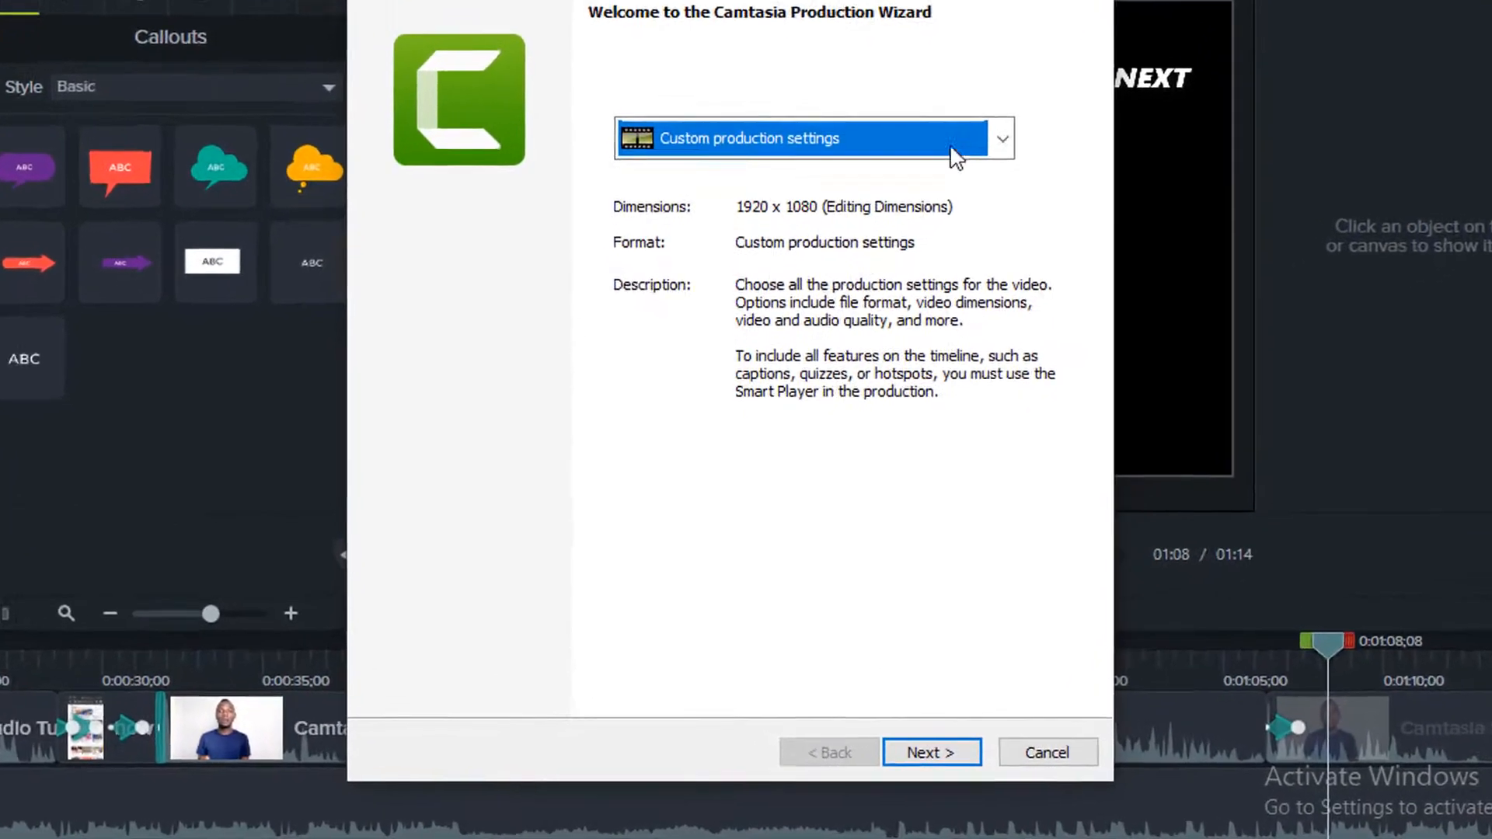
click(938, 128)
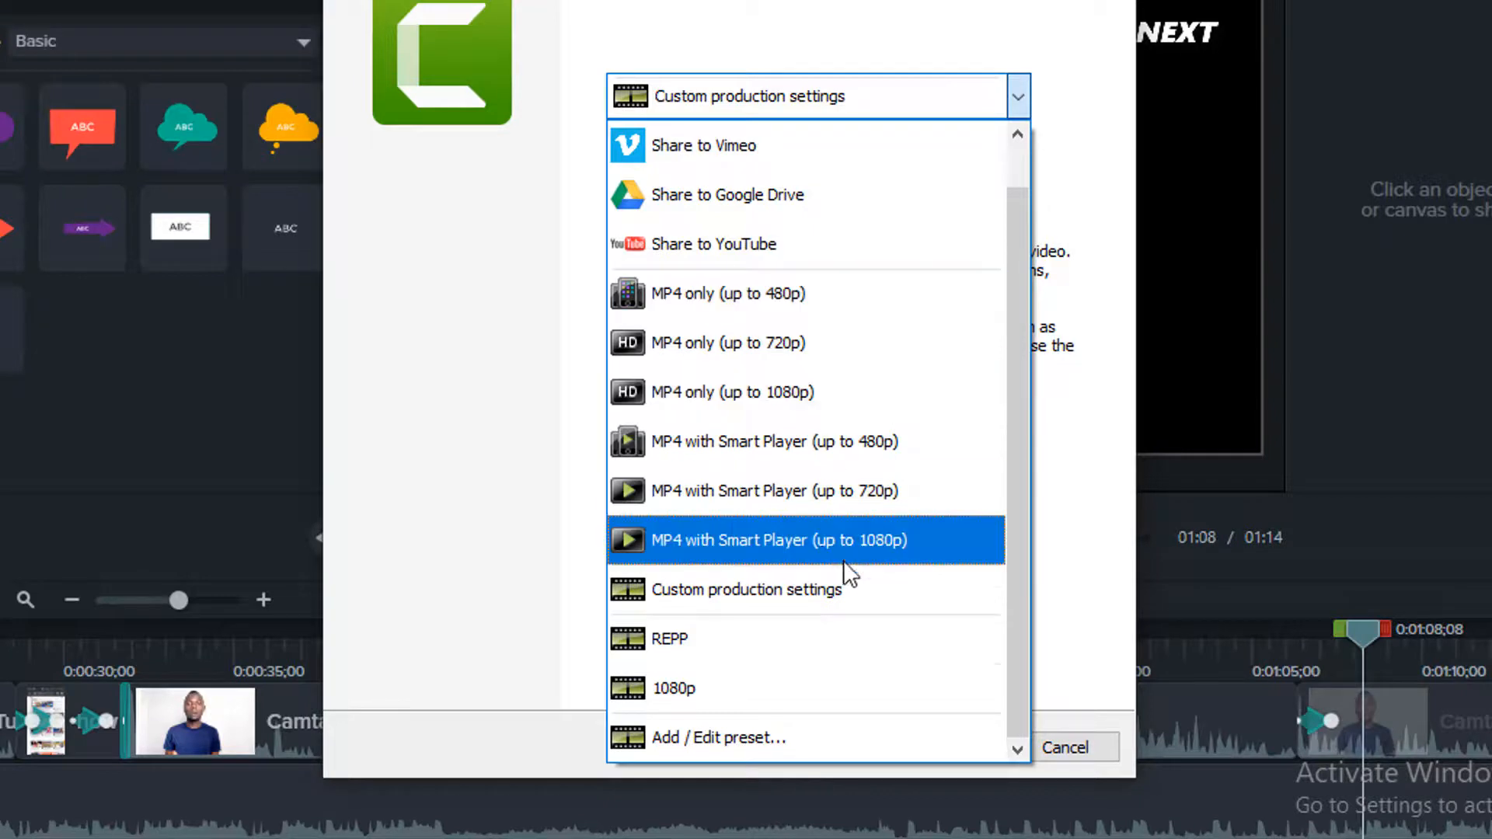
click(765, 589)
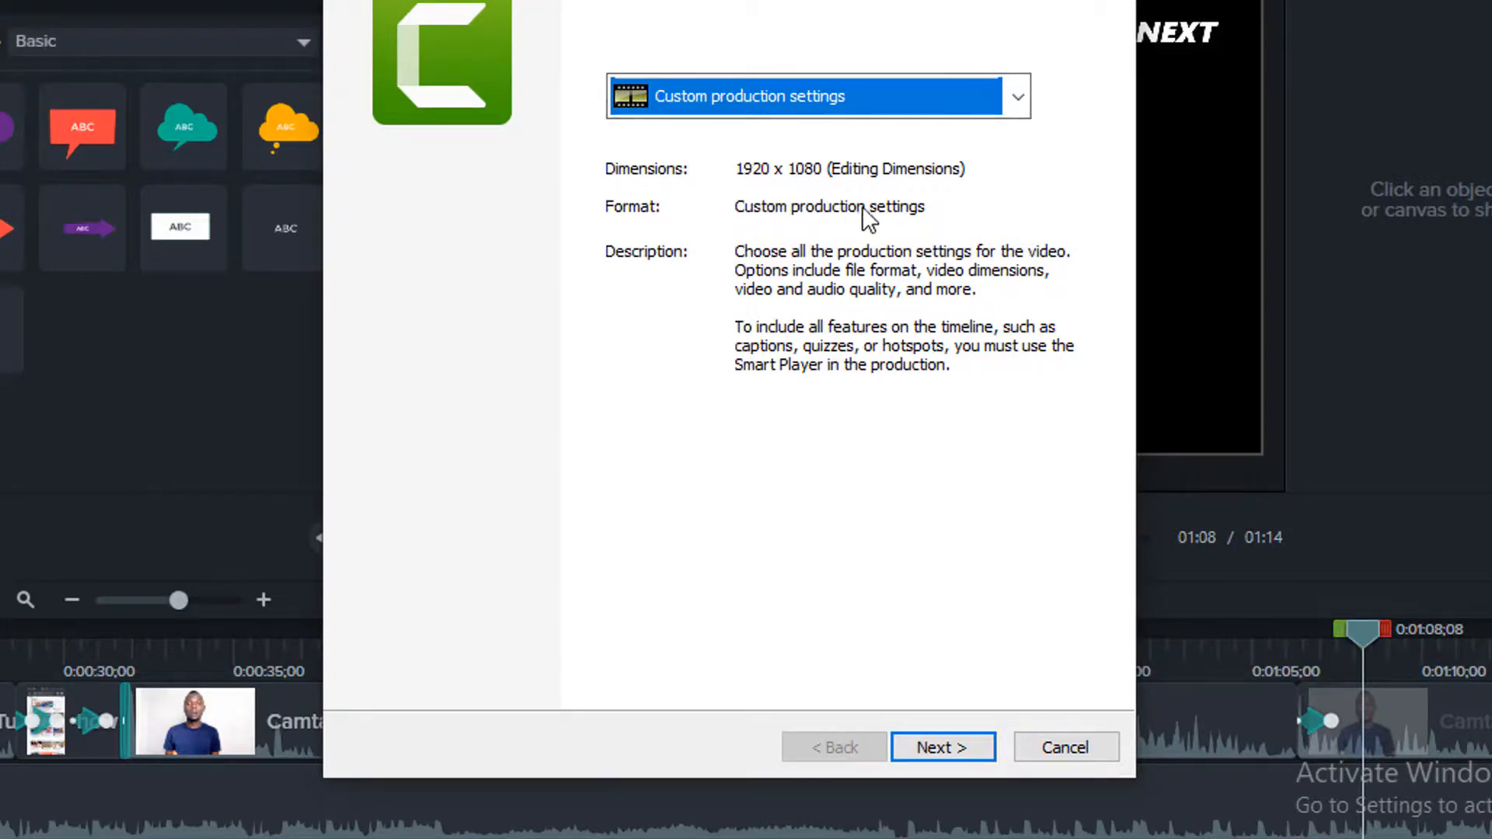
click(947, 751)
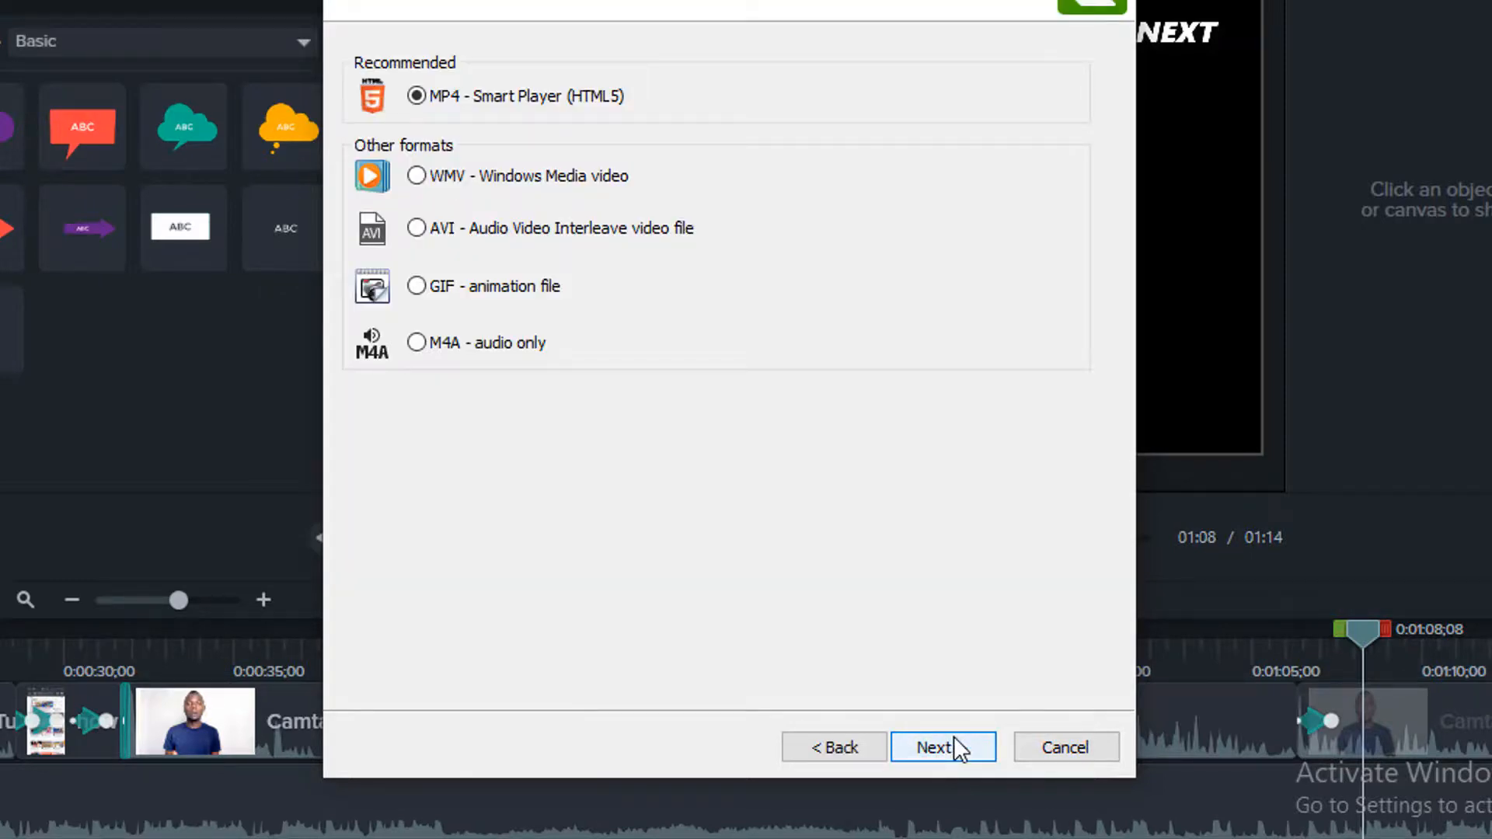
click(955, 739)
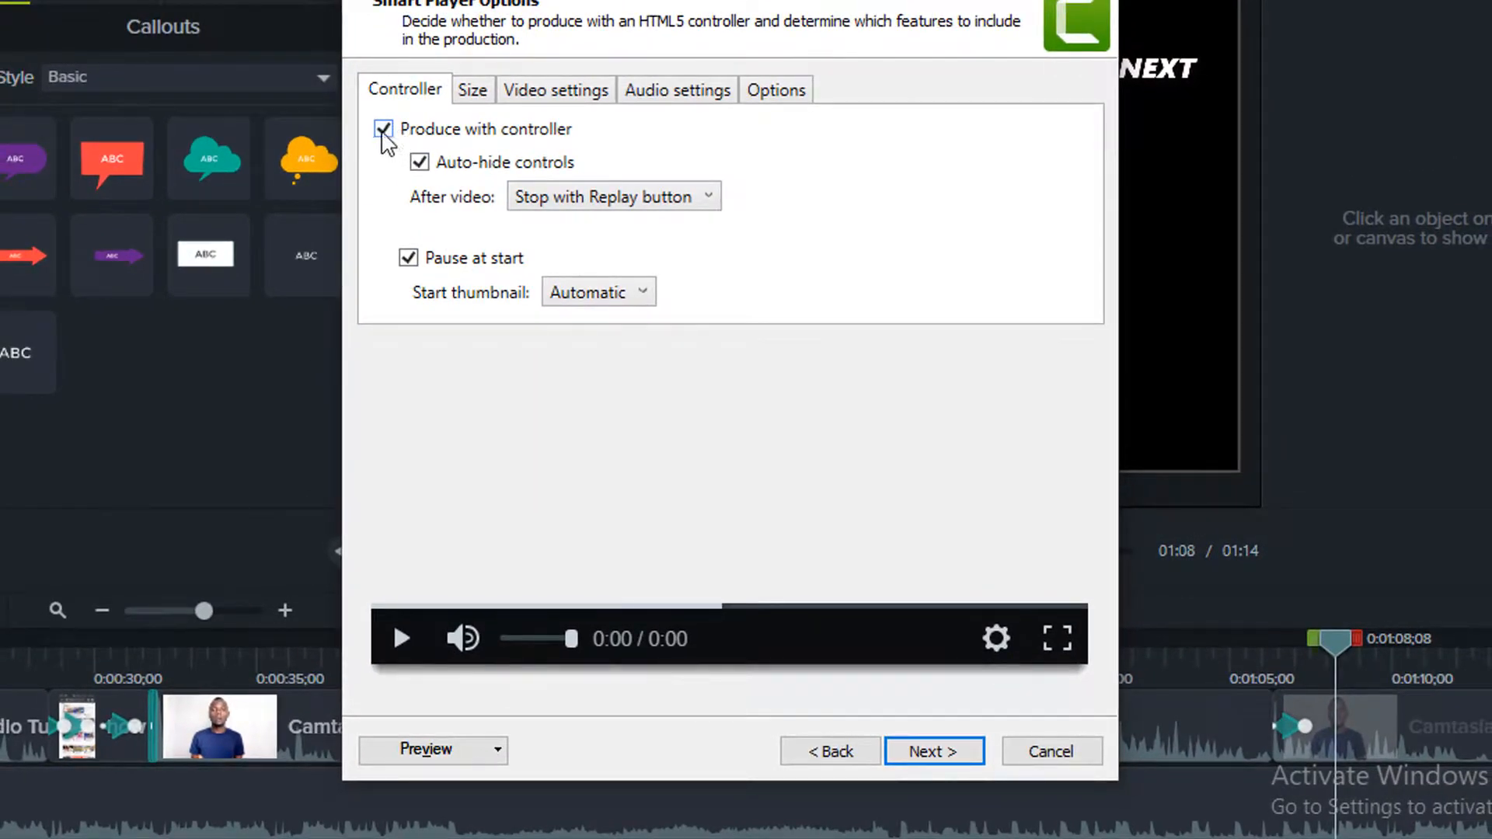
Step: Turn off Produce with controller and produce the video as "tutorial" in the Camtasia Studio documents folder
click(384, 130)
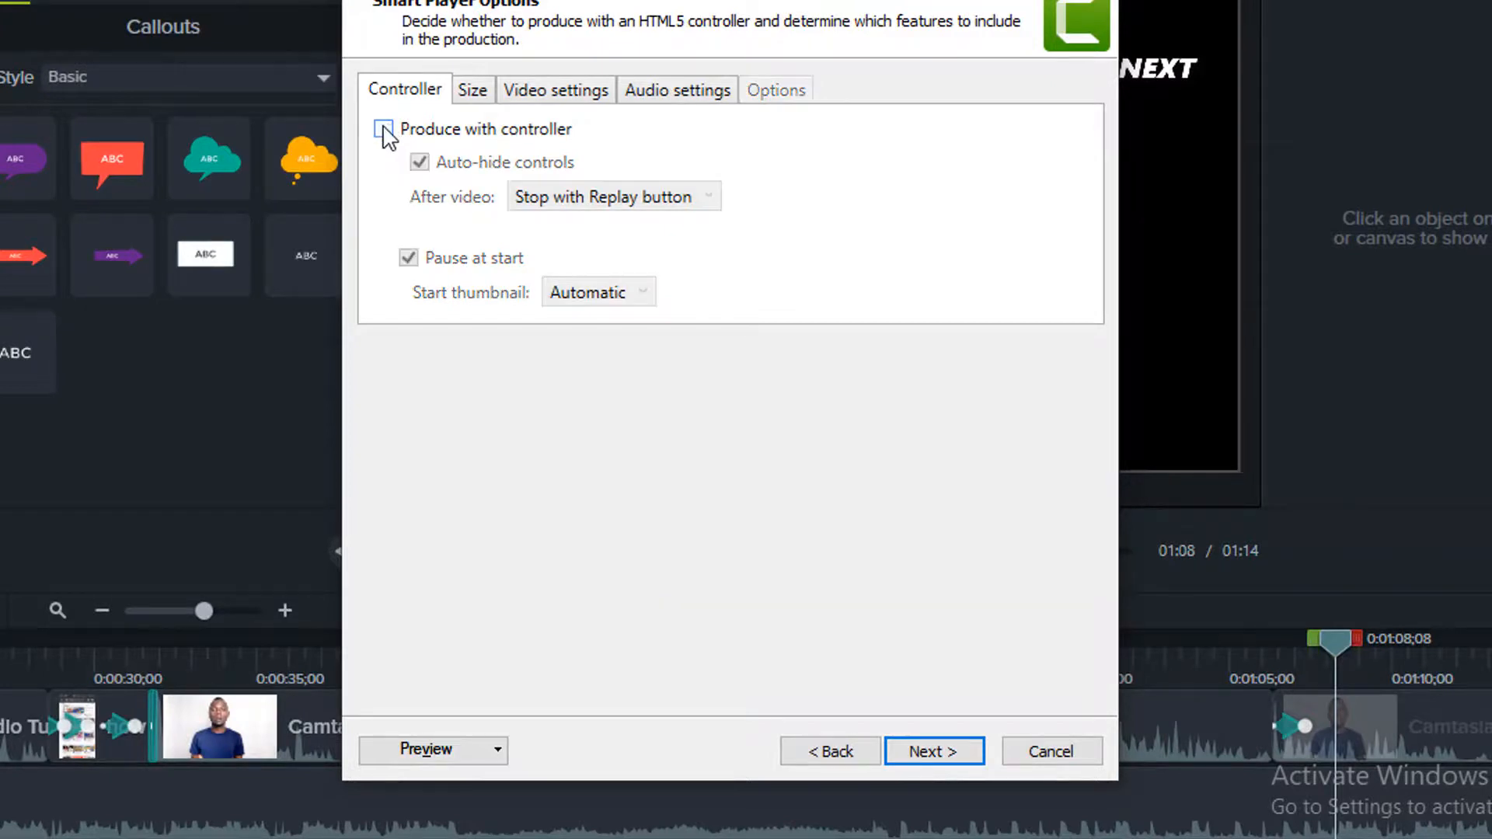
click(956, 762)
click(963, 754)
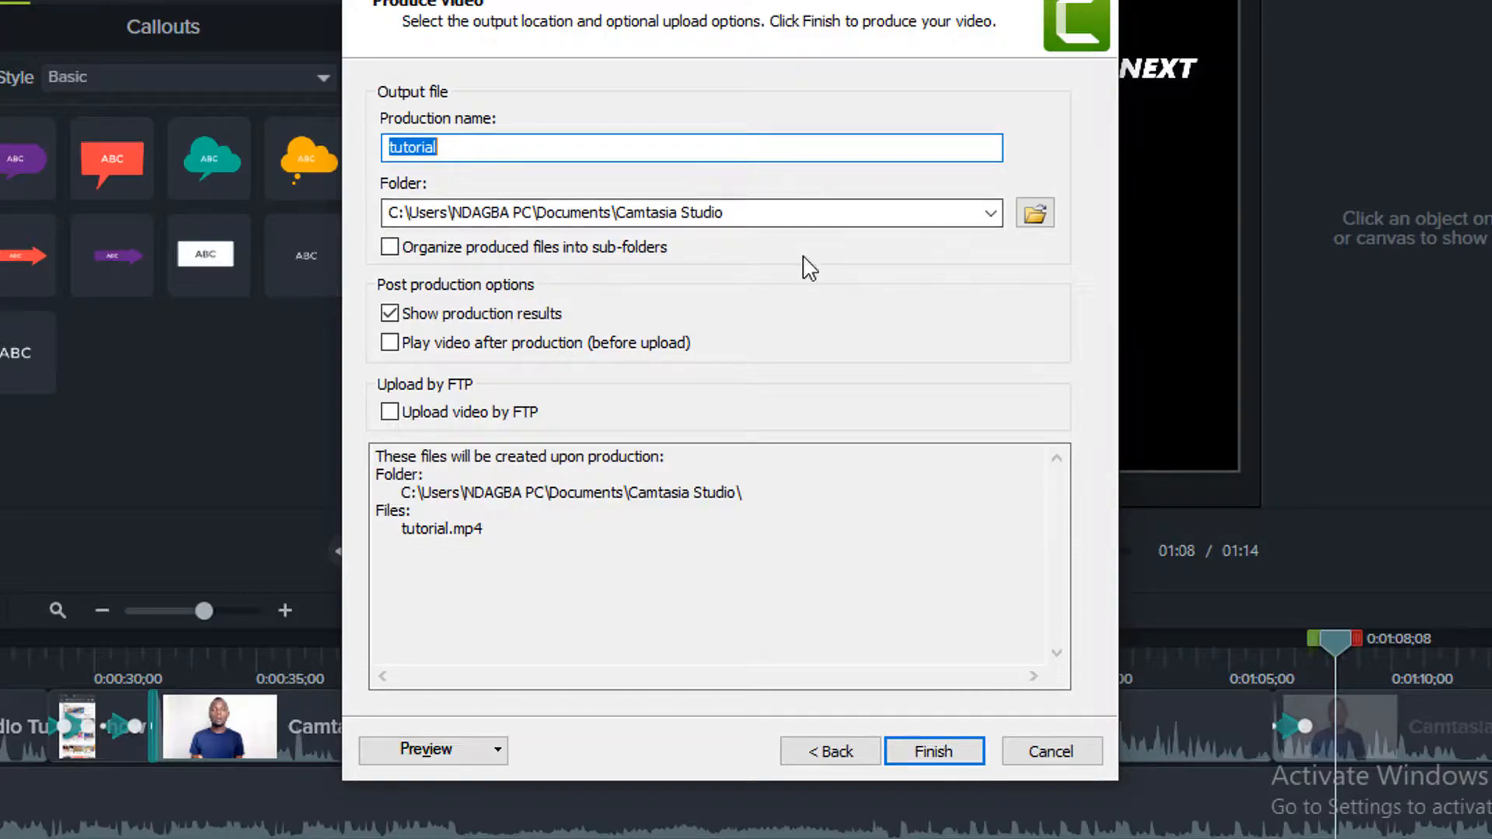
click(934, 750)
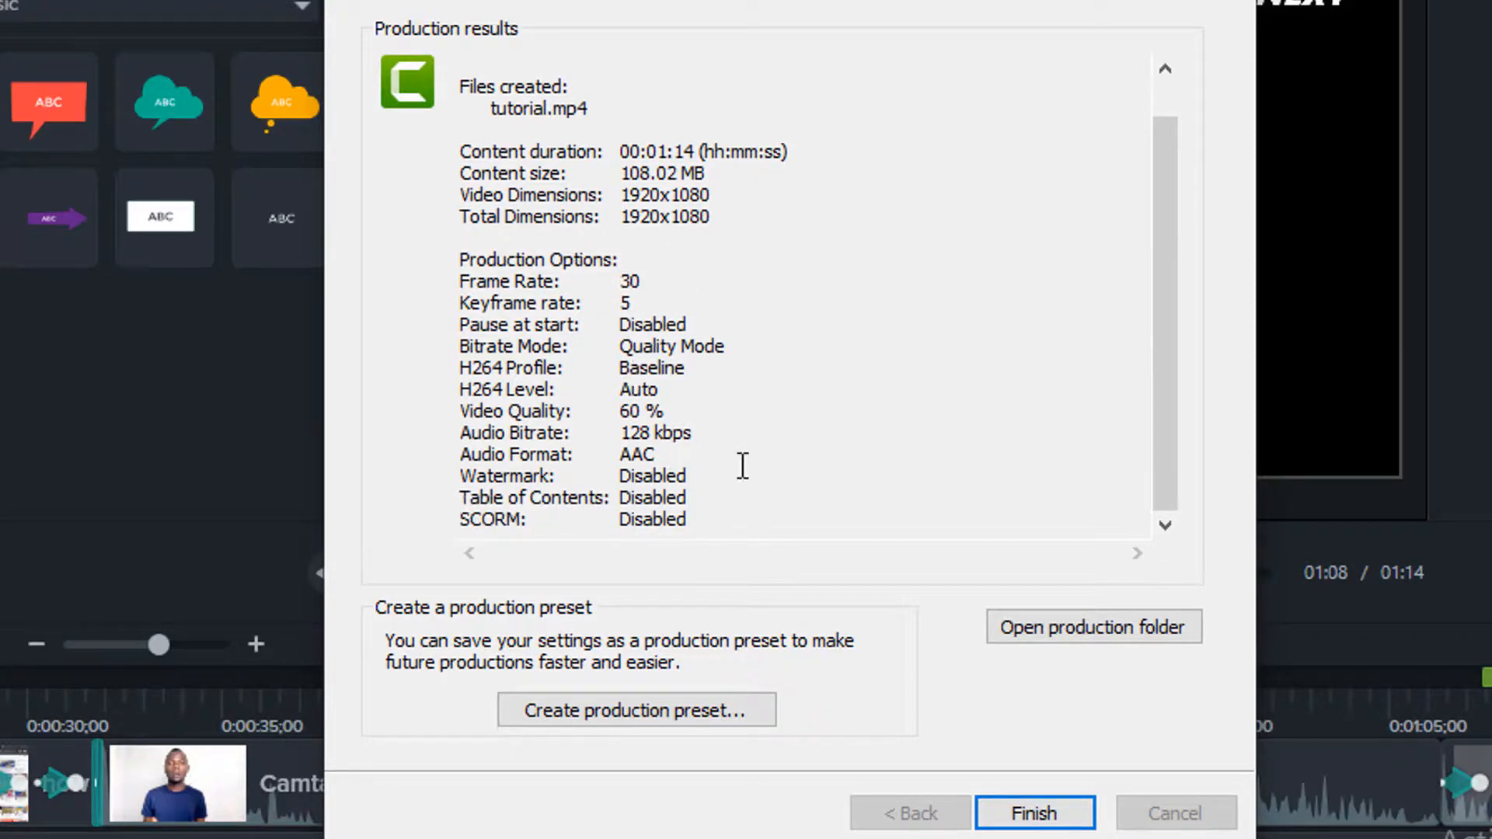
Step: Open the production folder and play the exported "tutorial" video in VLC media player
click(1060, 629)
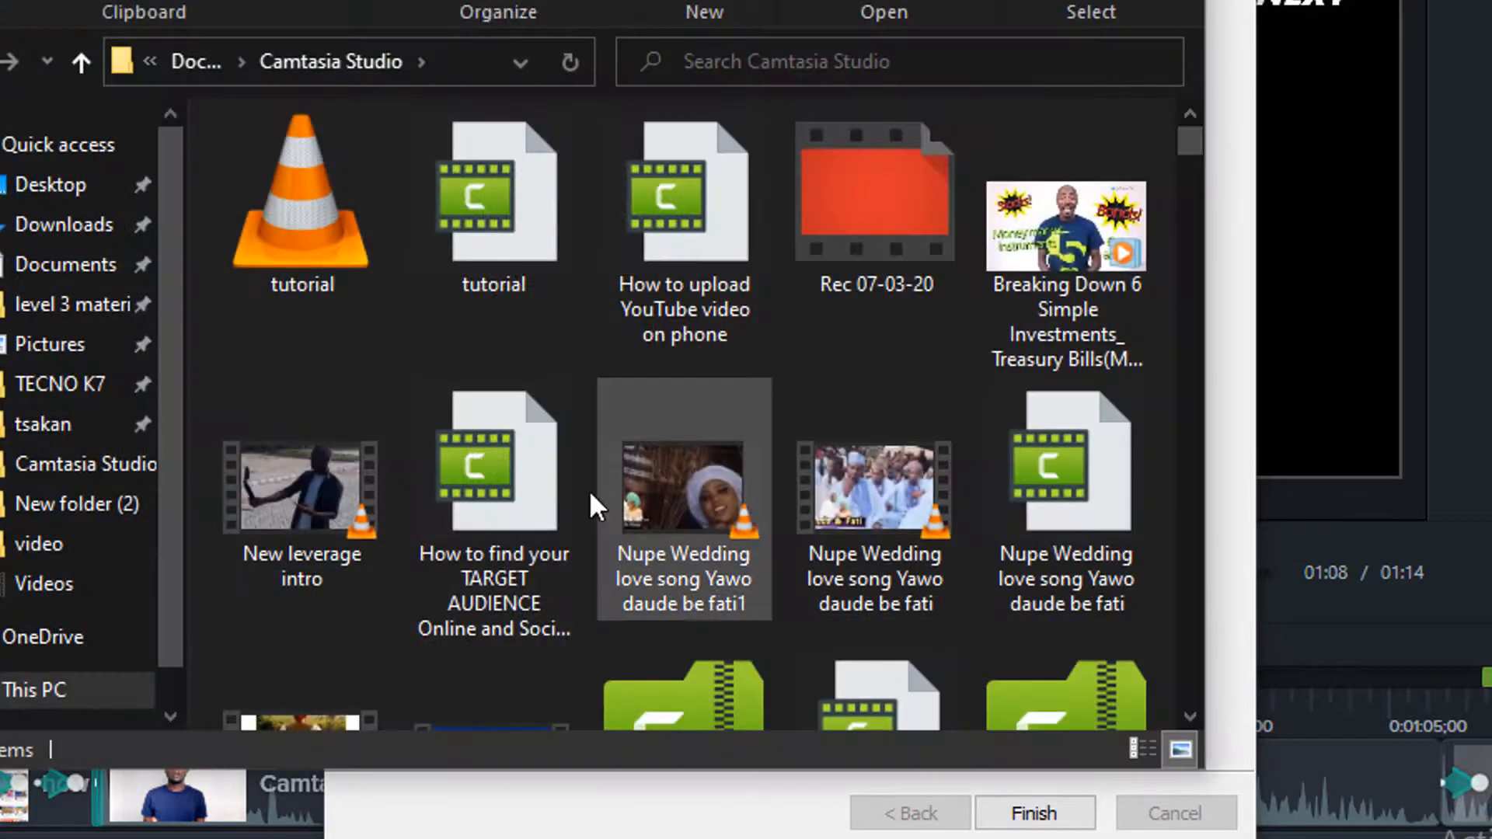
click(283, 254)
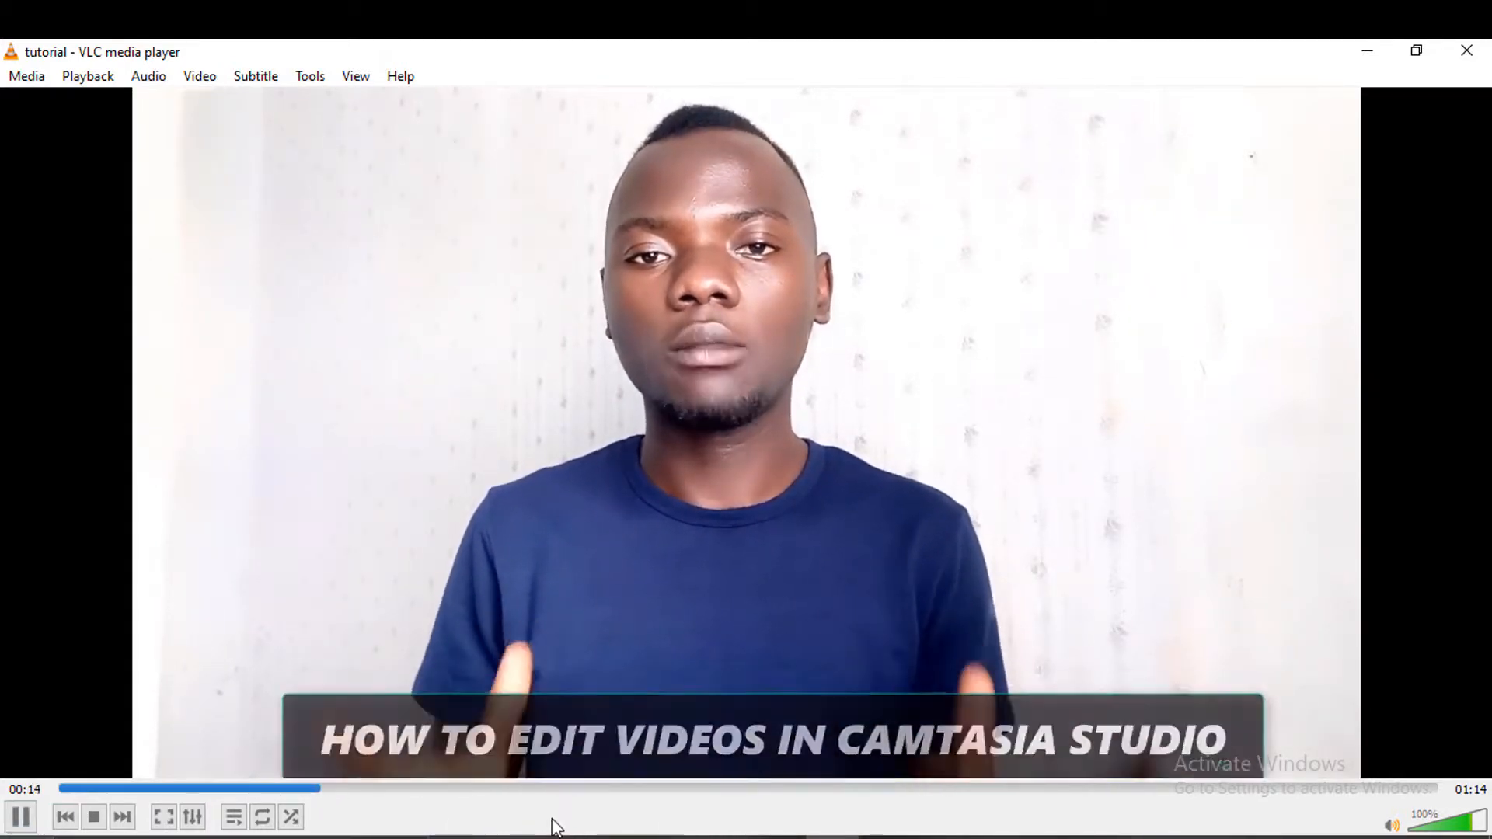
Step: Check the exported video at several points, including its callouts and end screen, and close the production folder and production results
click(407, 789)
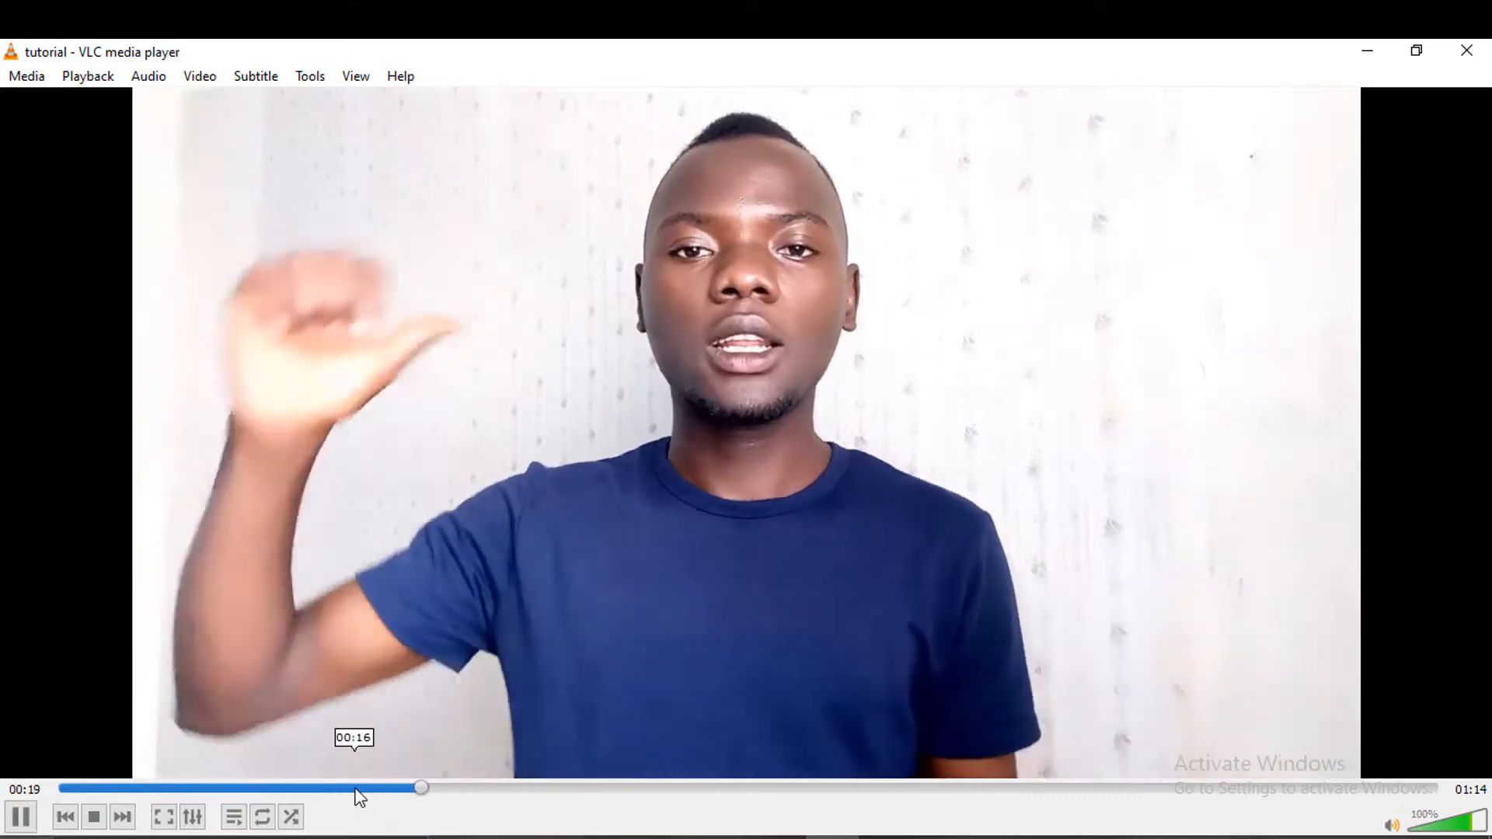
click(358, 792)
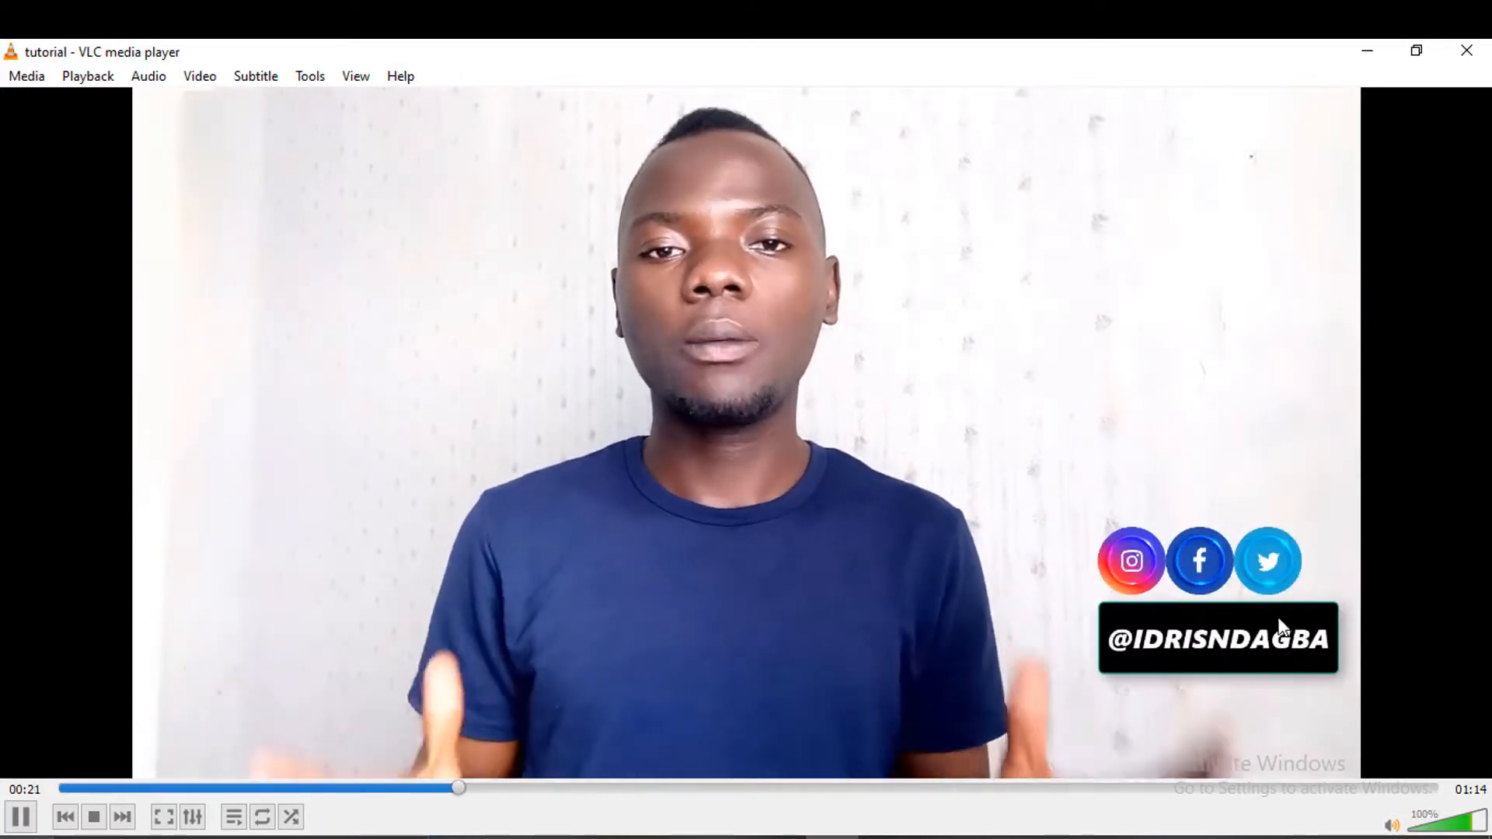
click(1220, 789)
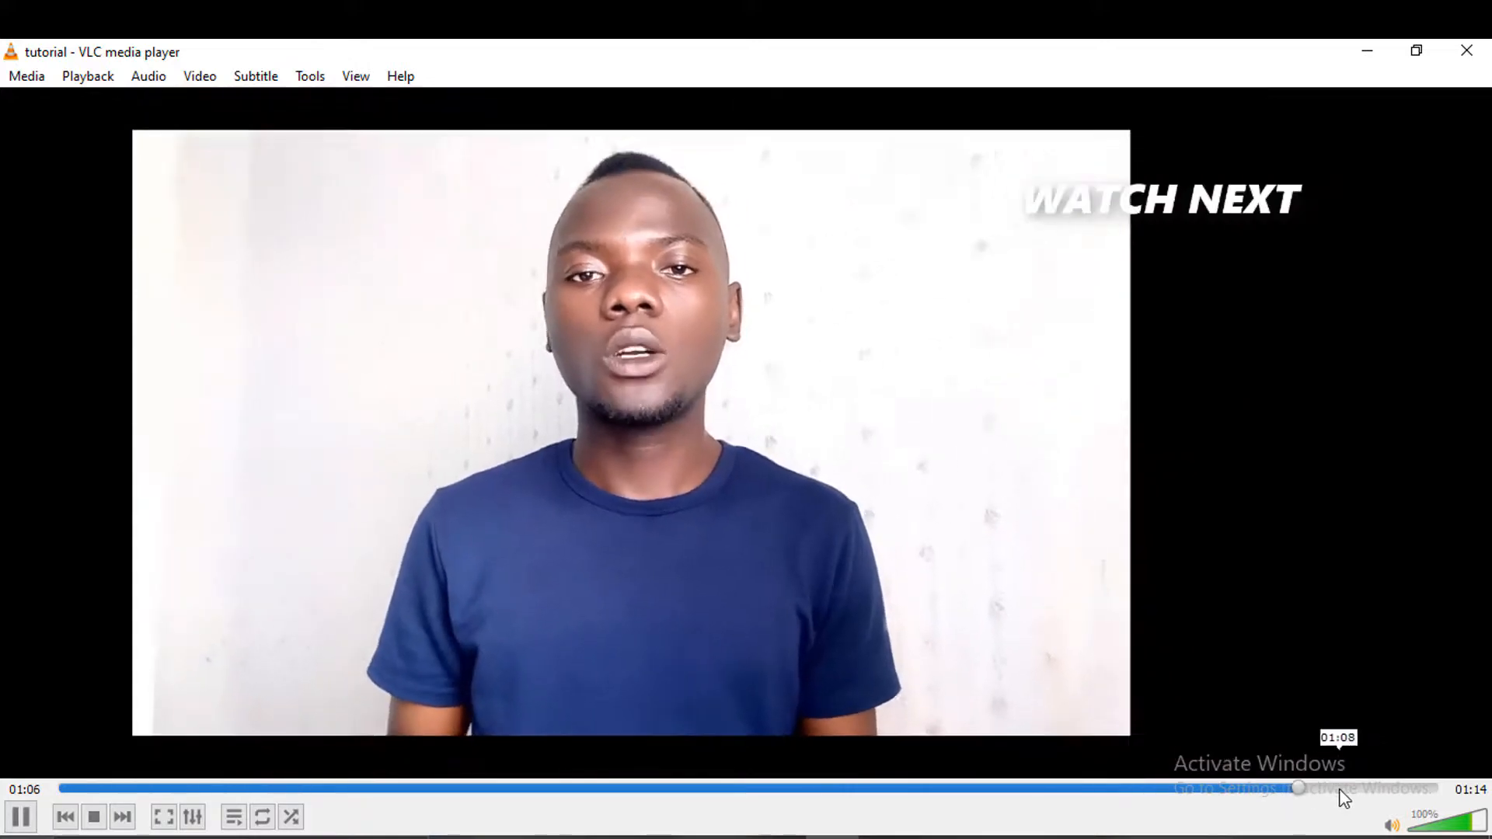
click(937, 789)
click(882, 789)
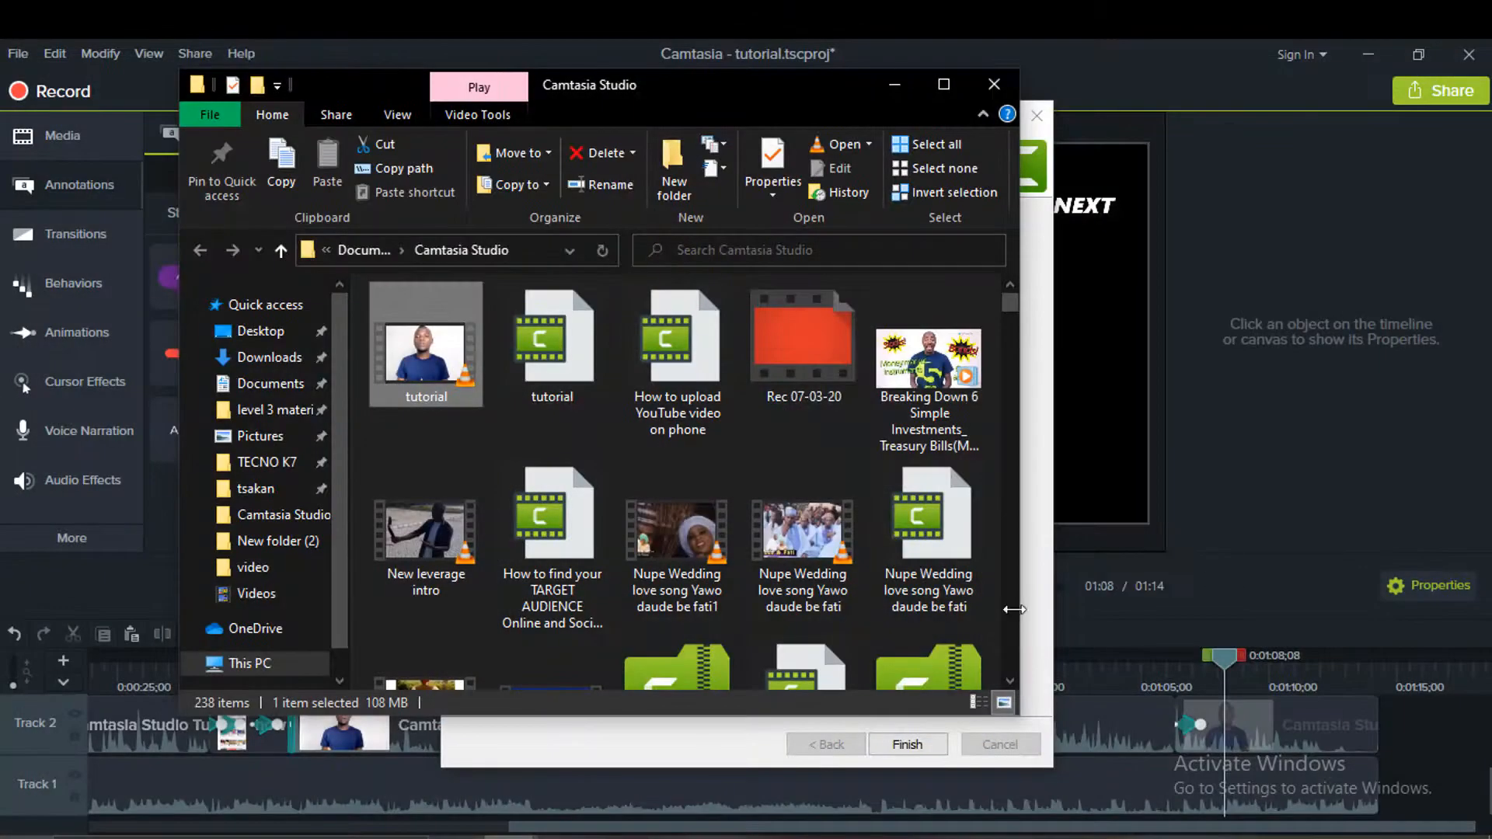
click(993, 87)
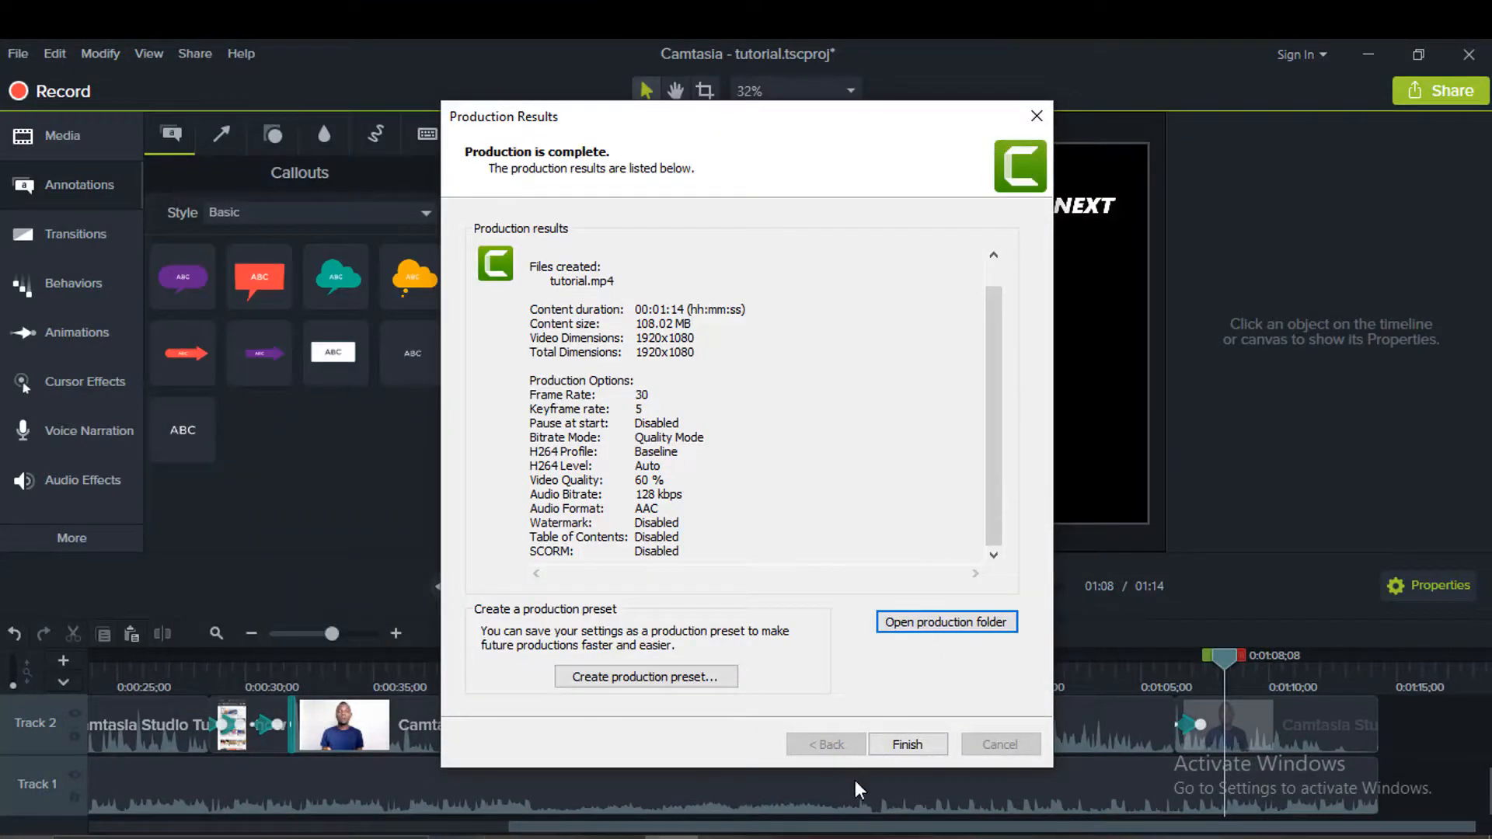
click(908, 744)
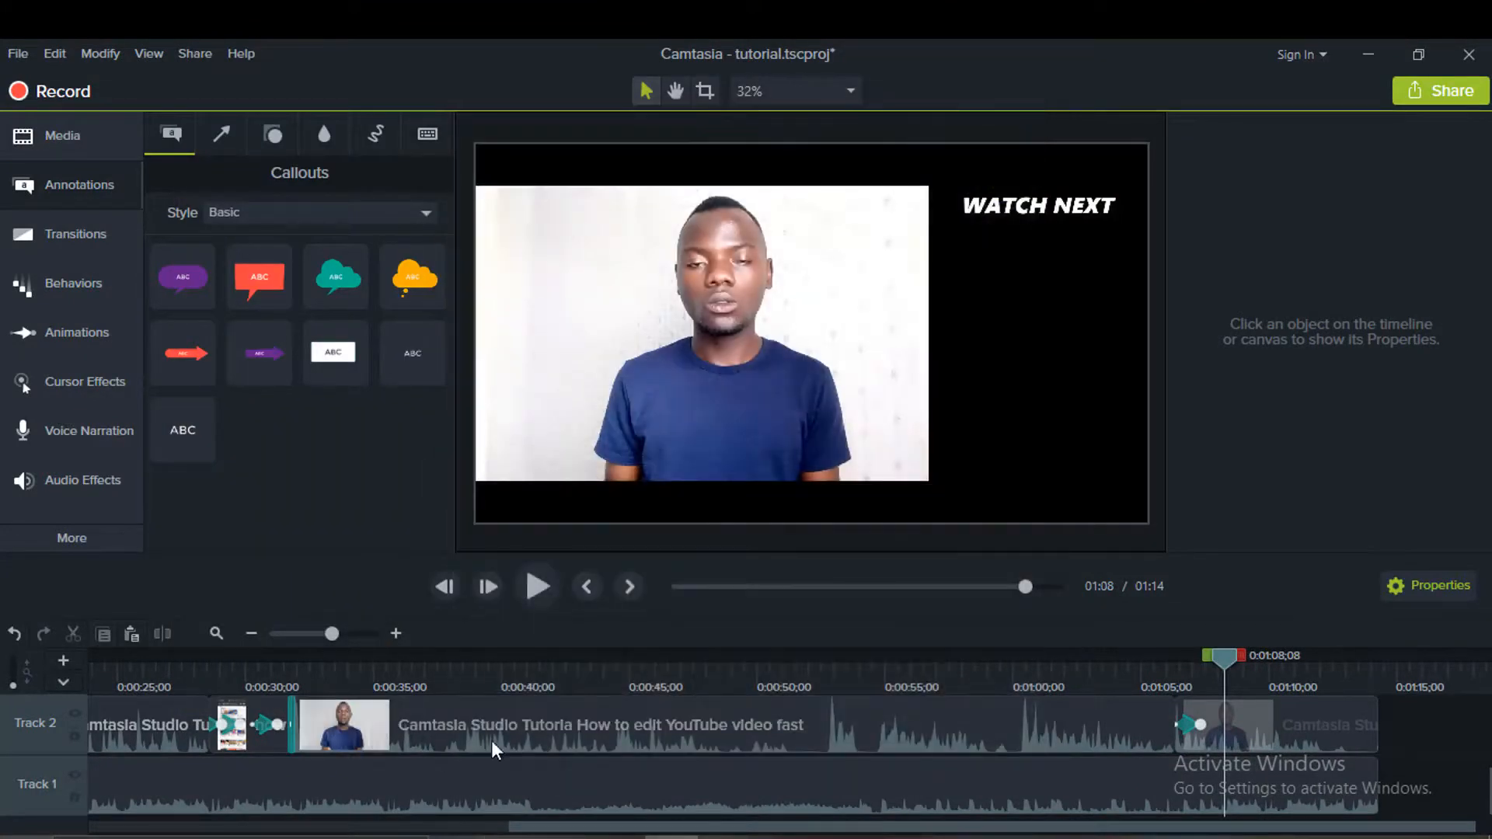
Step: Browse the media Library and preview the "linl in diss" asset, closing the preview when done
click(90, 135)
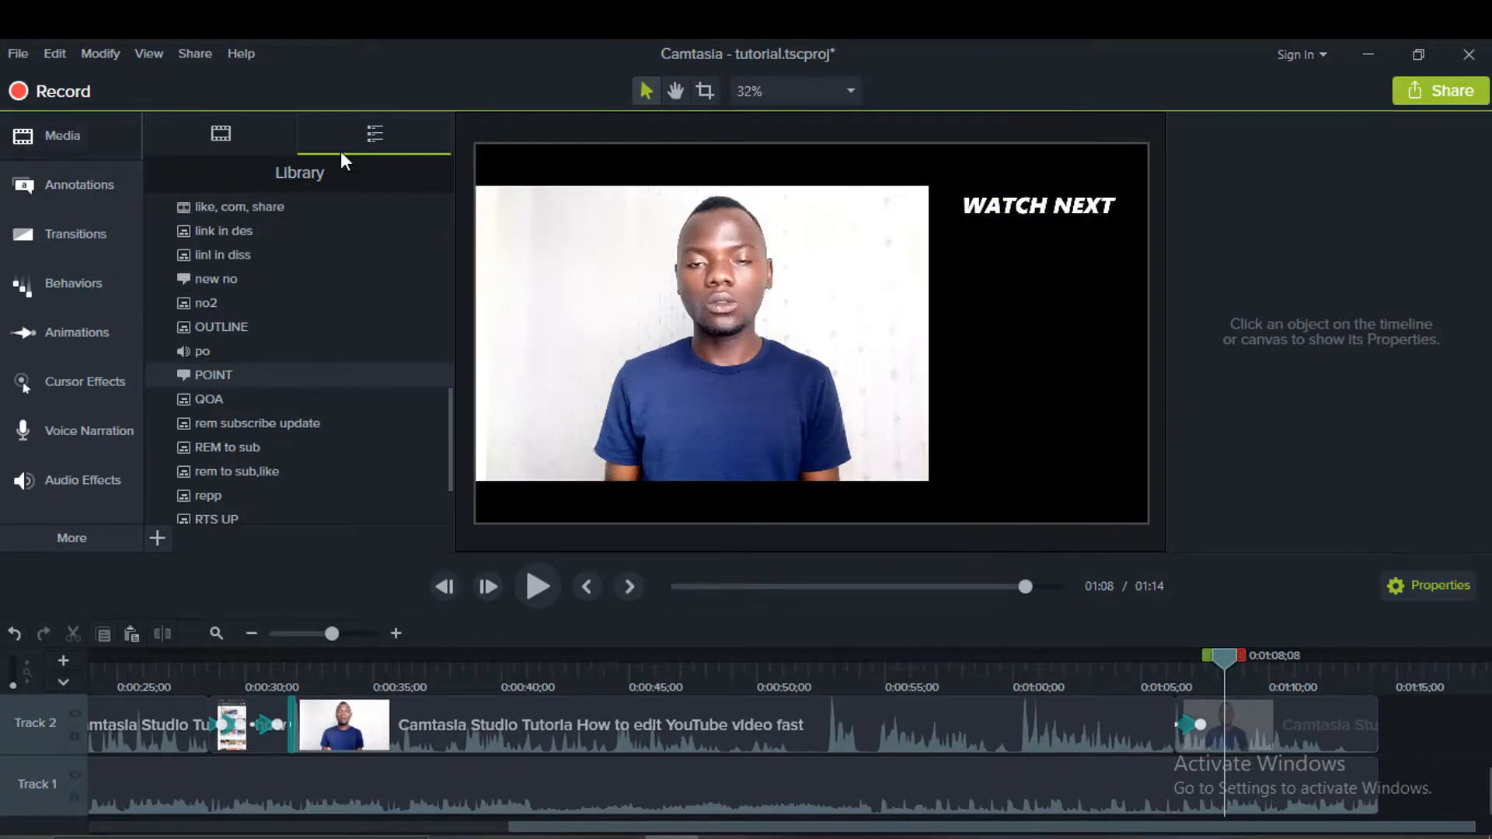
scroll(295, 420, down, 2)
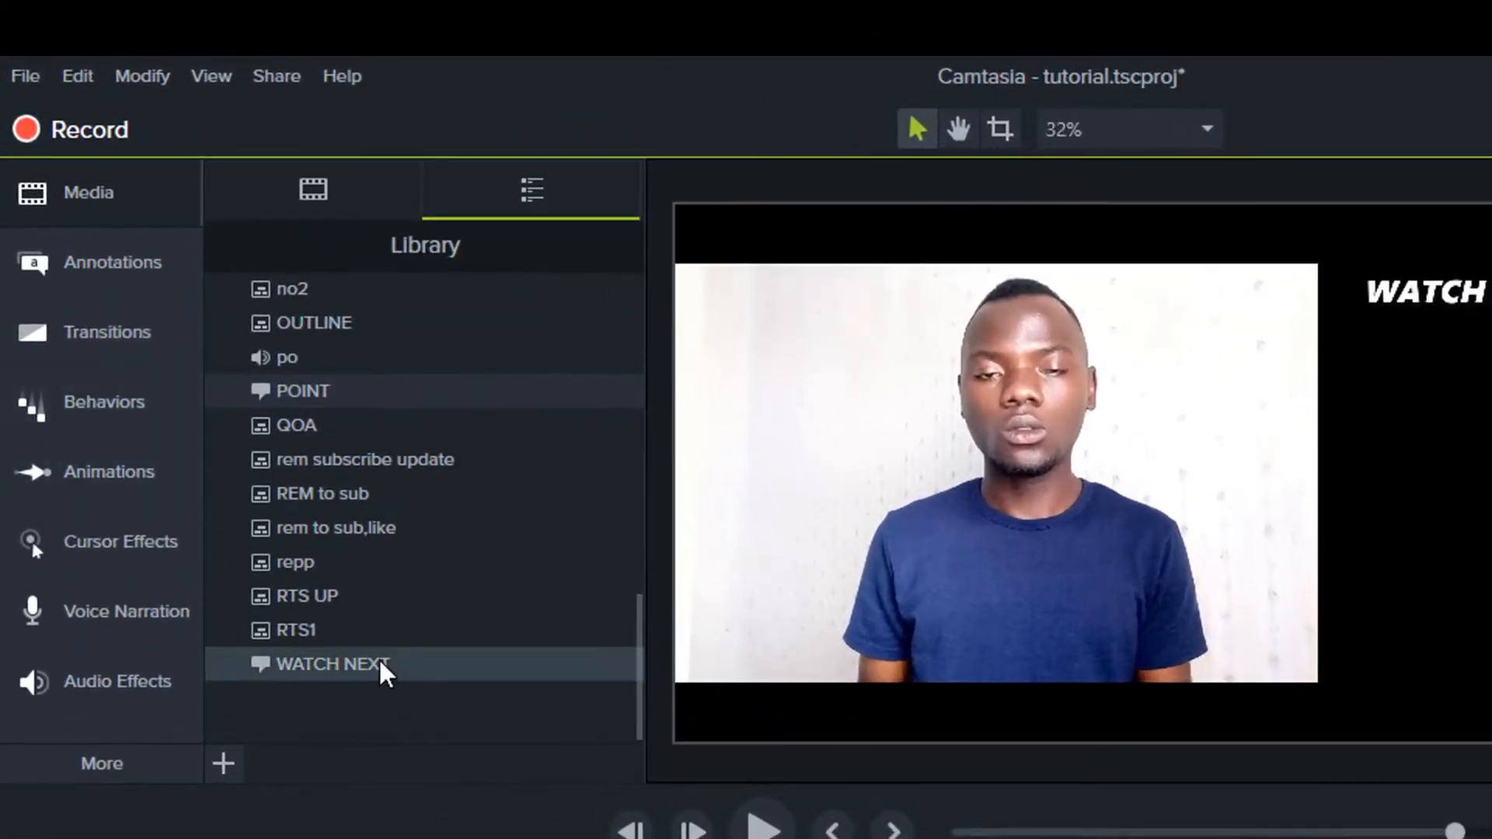
scroll(381, 587, up, 2)
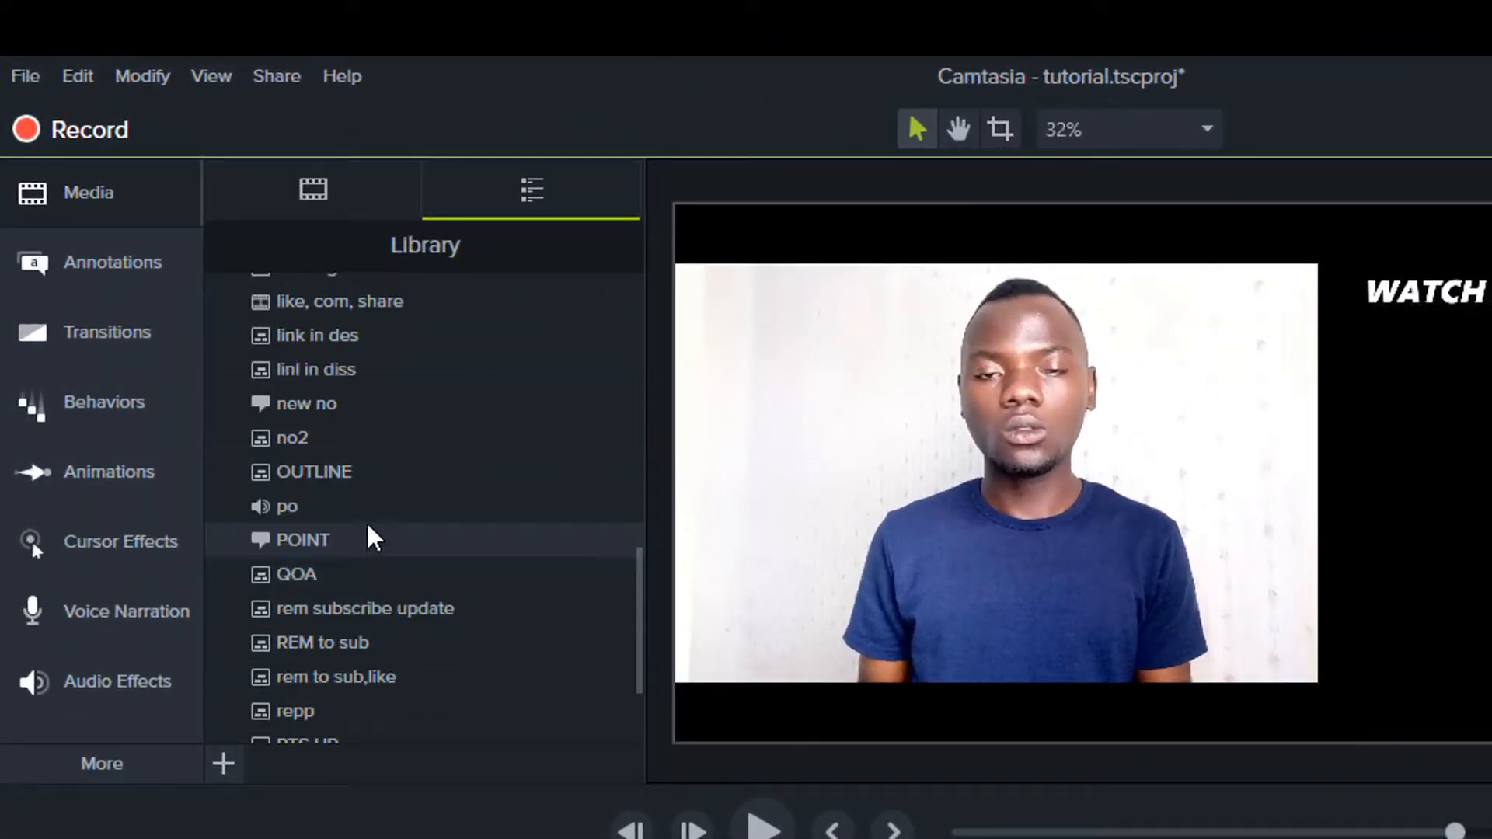
scroll(371, 466, up, 1)
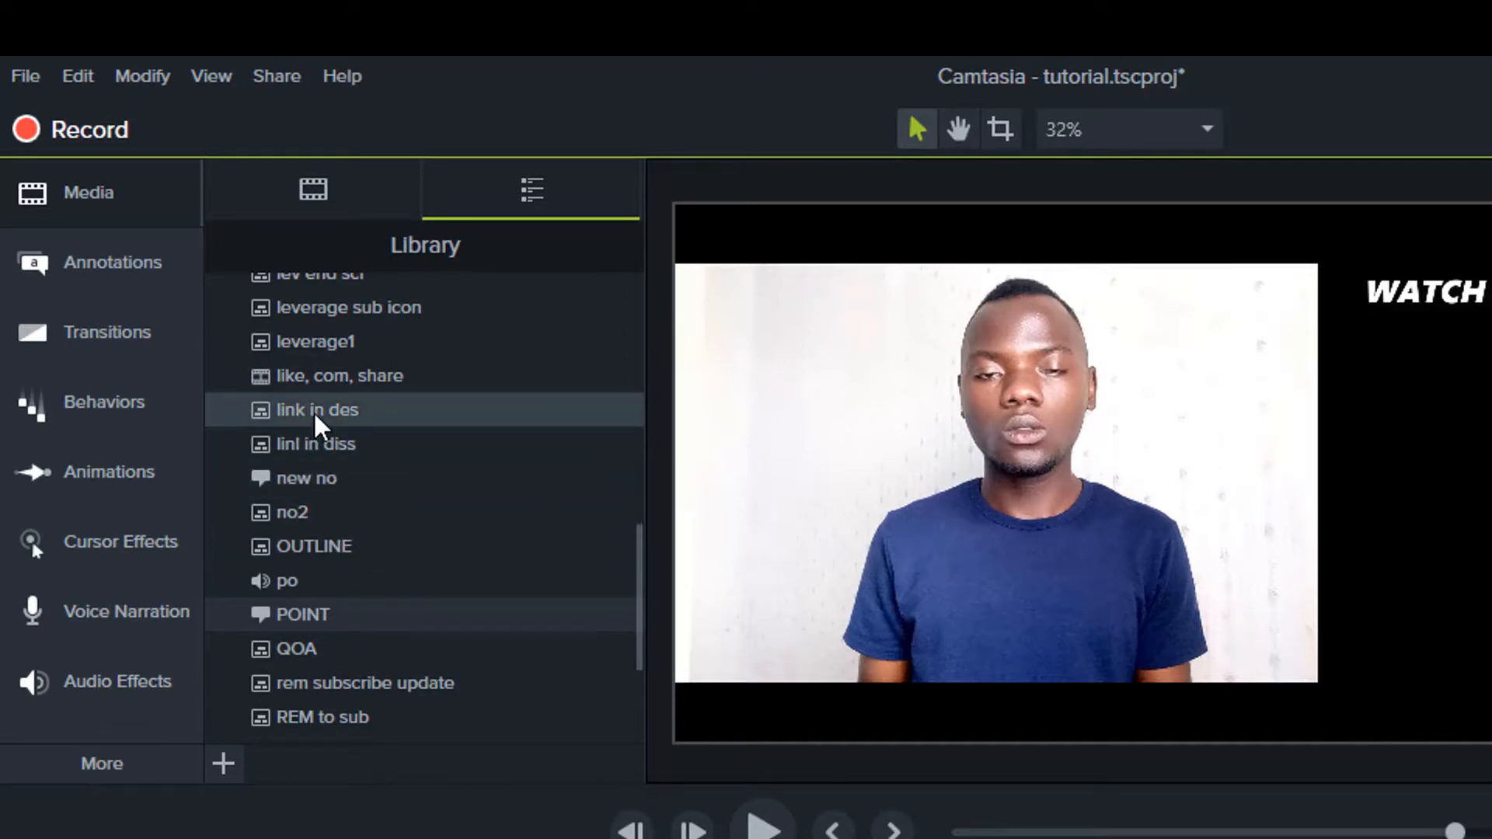
right_click(325, 457)
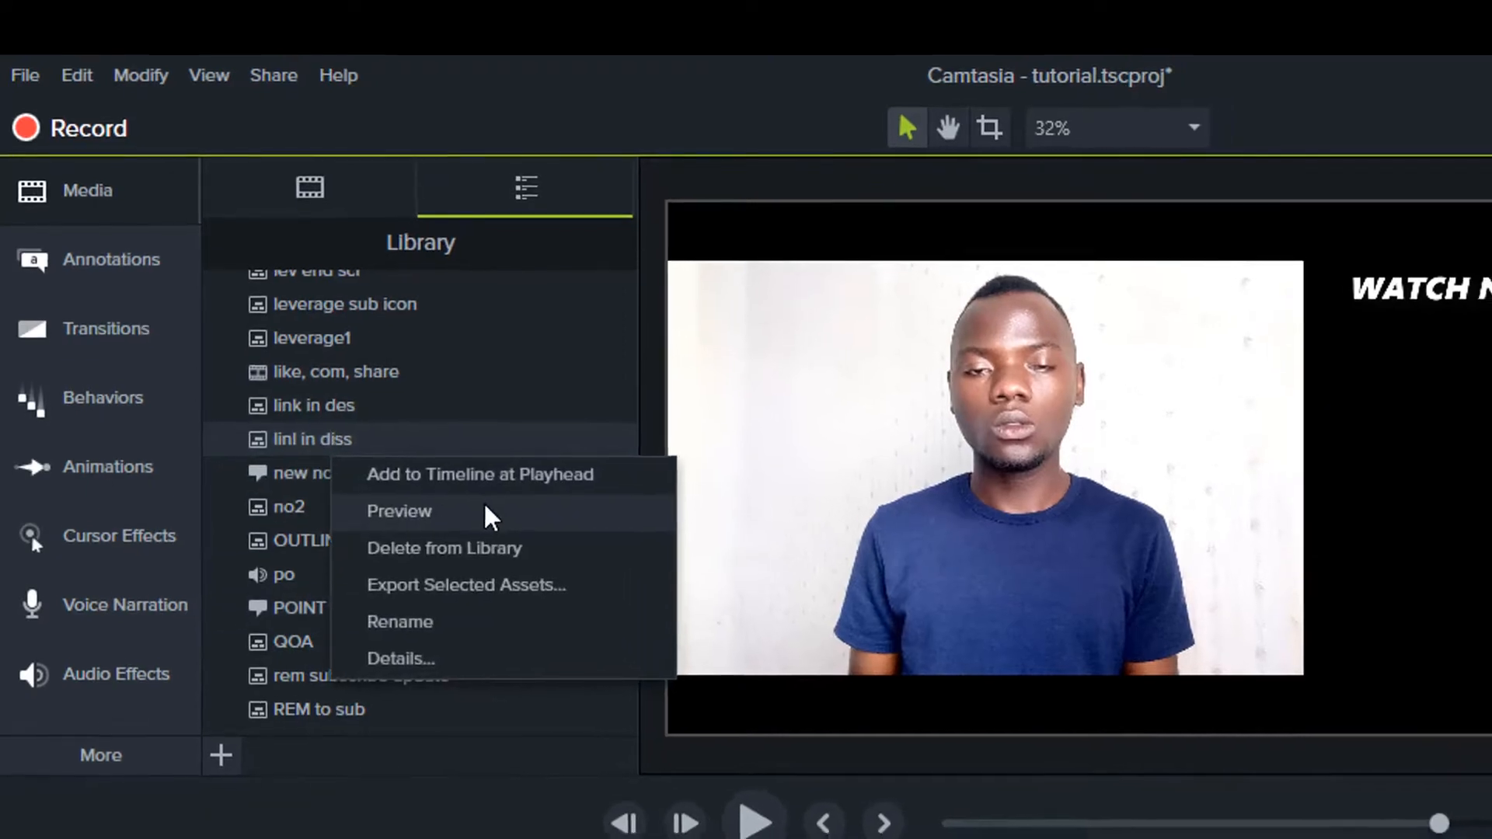
click(490, 511)
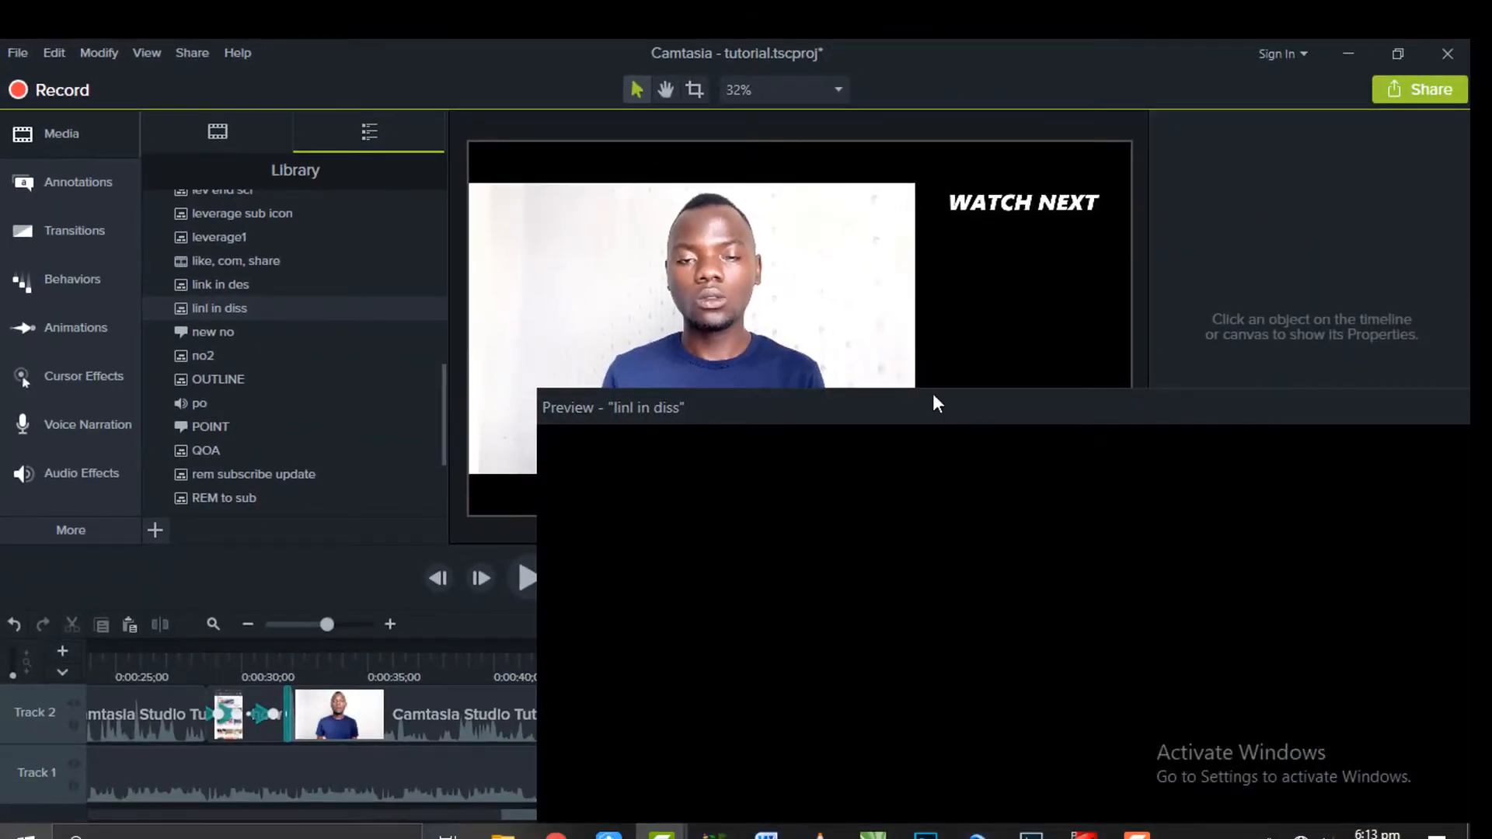
drag(936, 403, 676, 172)
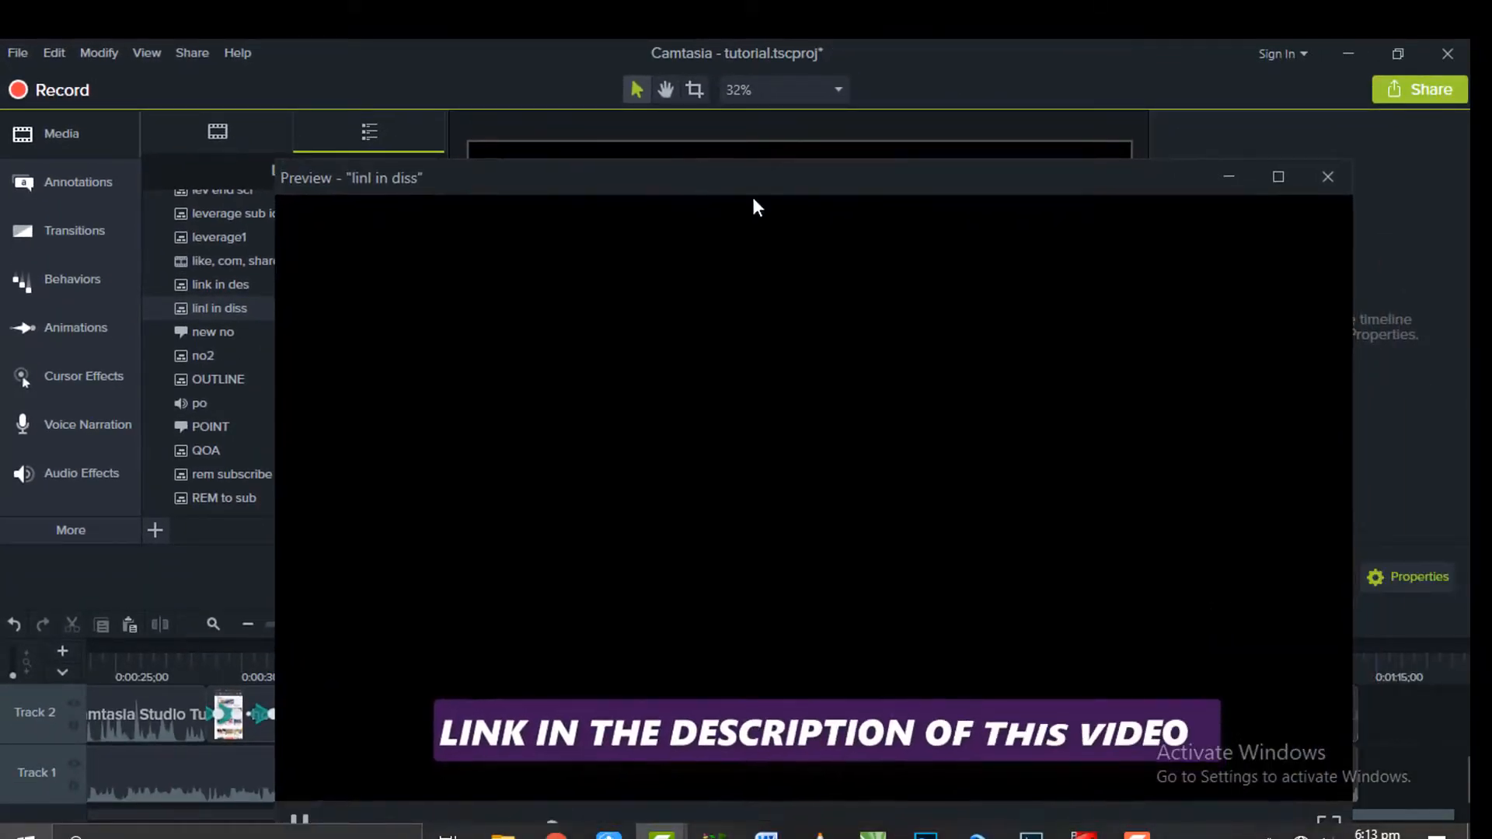
click(1327, 178)
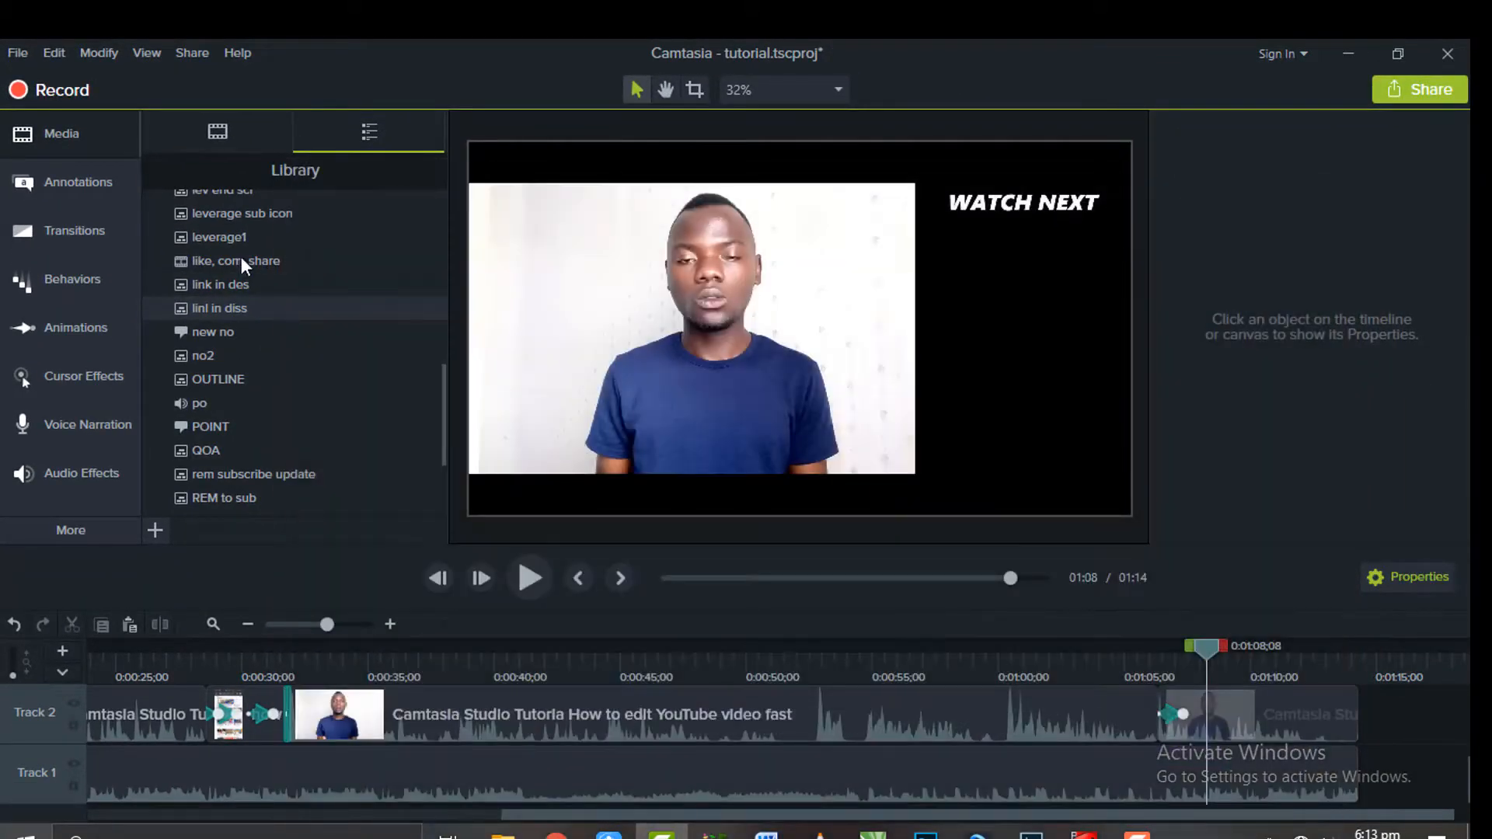
Step: Preview the "link in des" library asset and close the preview
right_click(198, 284)
click(359, 325)
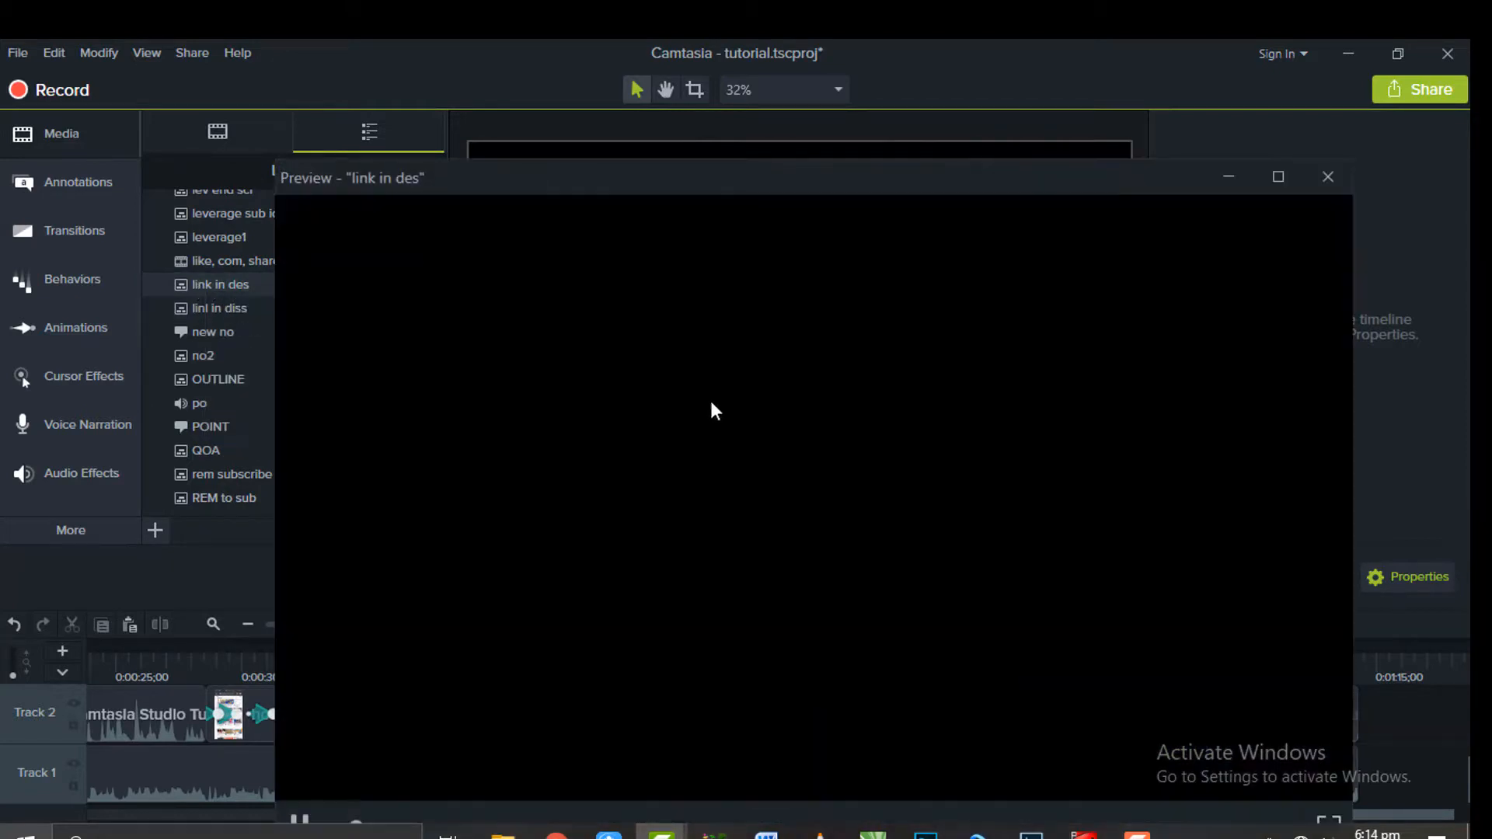
click(1326, 178)
Step: Export the "link in des" library asset as LibPkgLINK IN DI5.libzip in the Camtasia Studio documents folder
scroll(195, 342, up, 3)
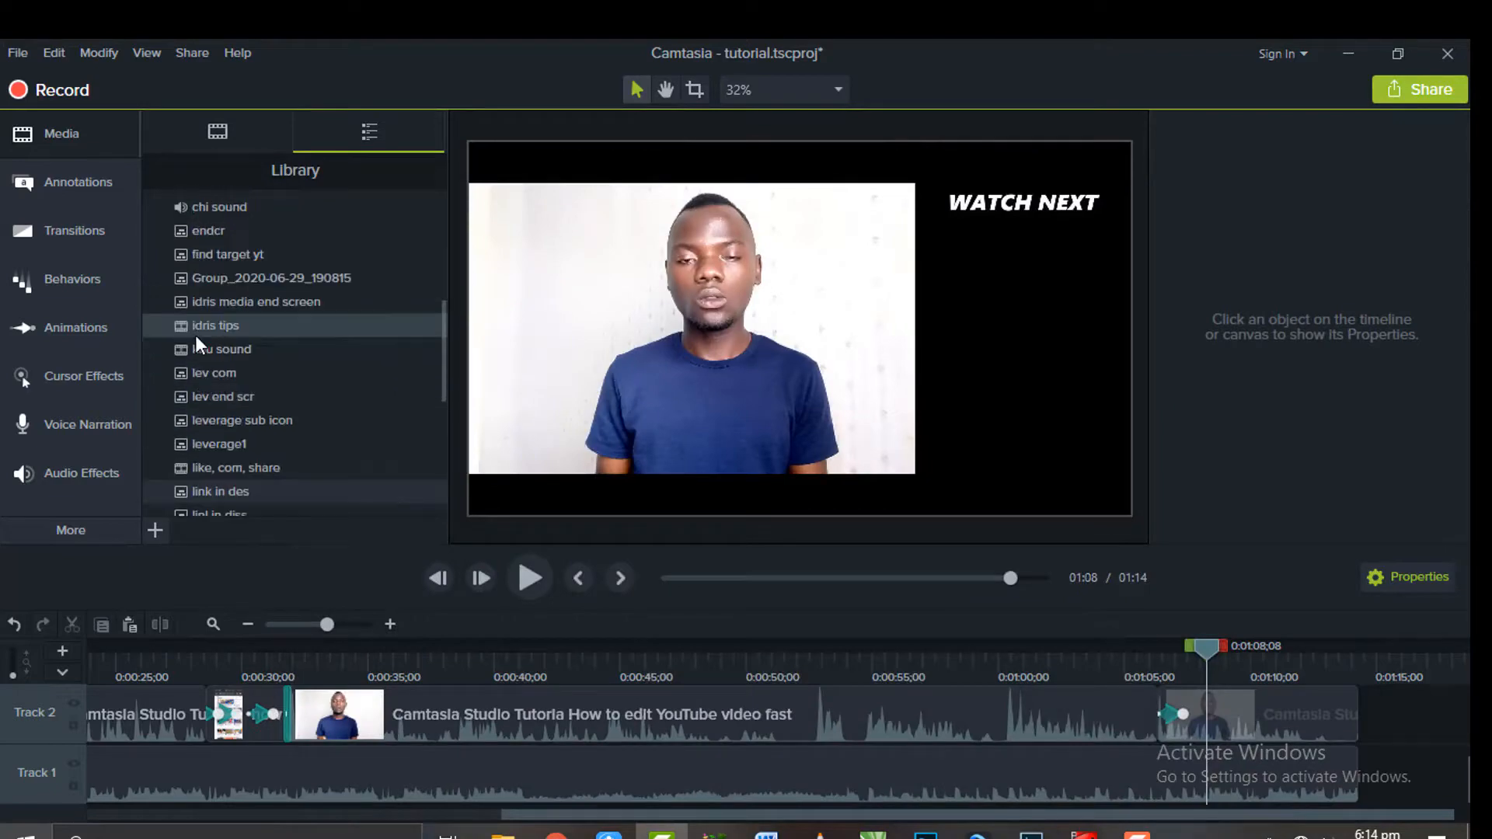
scroll(196, 339, down, 3)
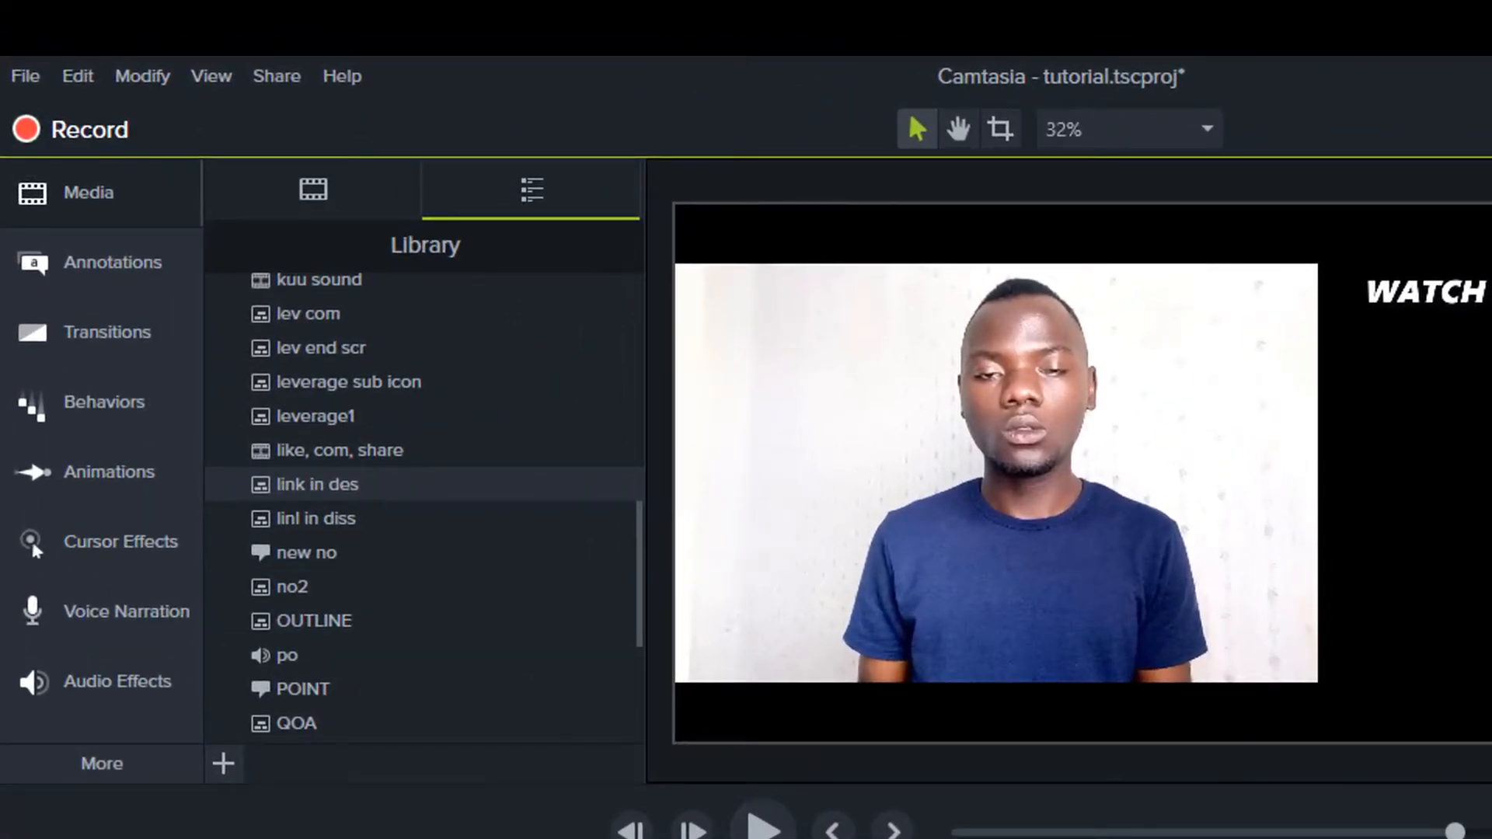
right_click(332, 496)
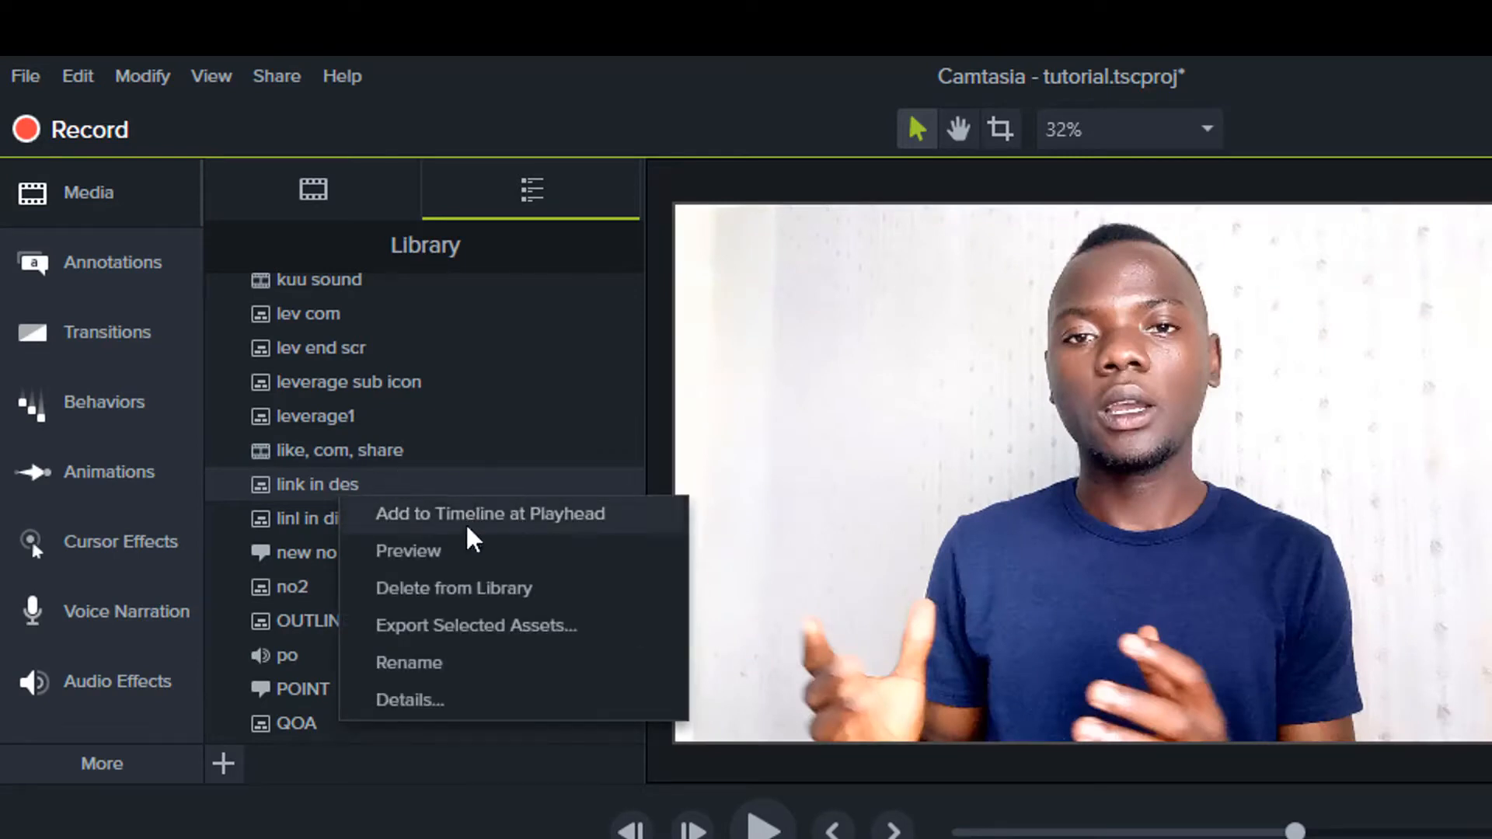
click(479, 639)
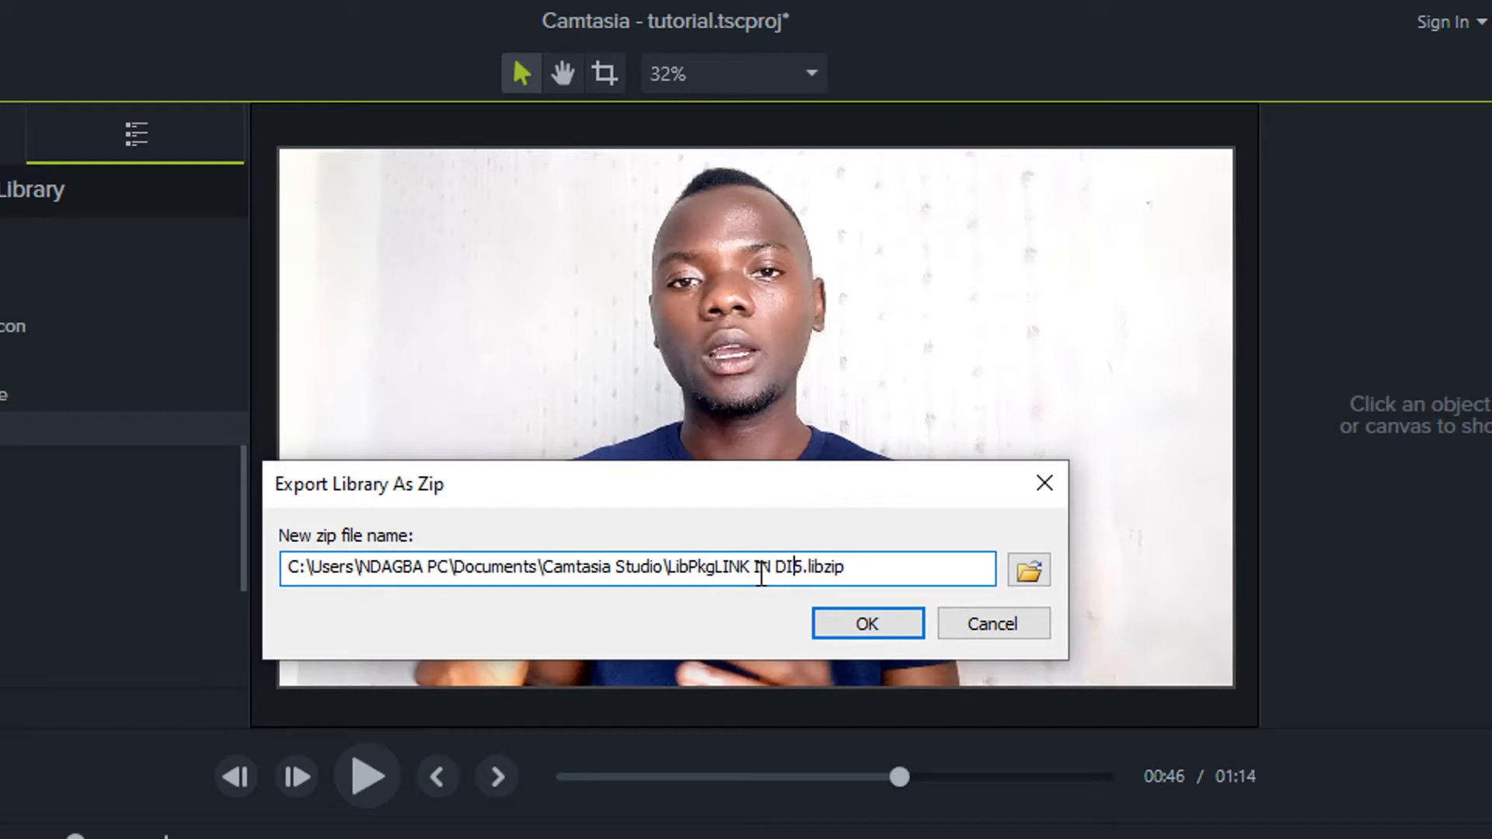
click(846, 626)
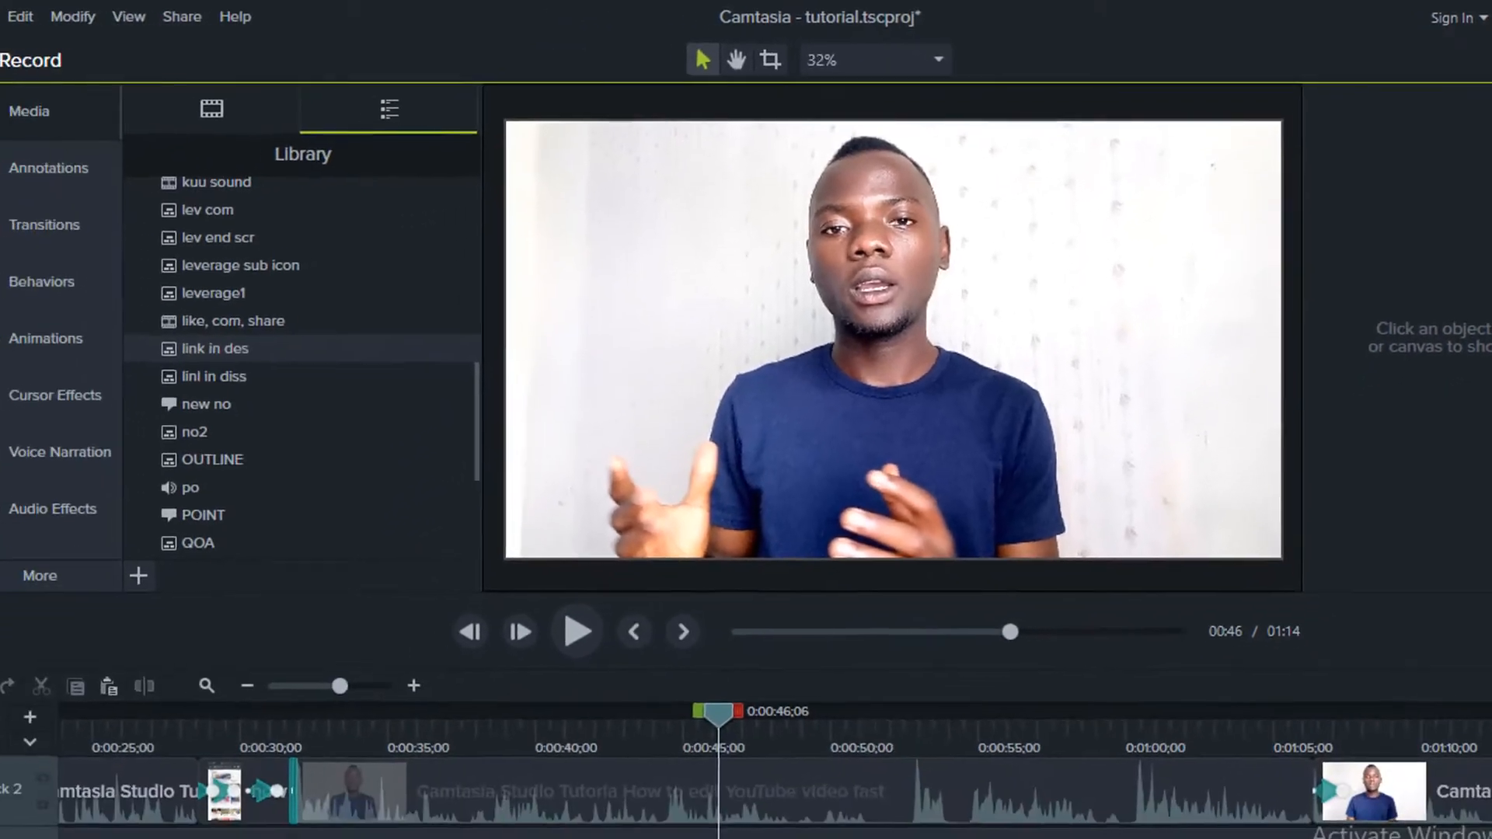
Step: Try to import the LibPkgLINK IN DI5 package into the library from the Camtasia Studio documents folder
mouse_move(575, 833)
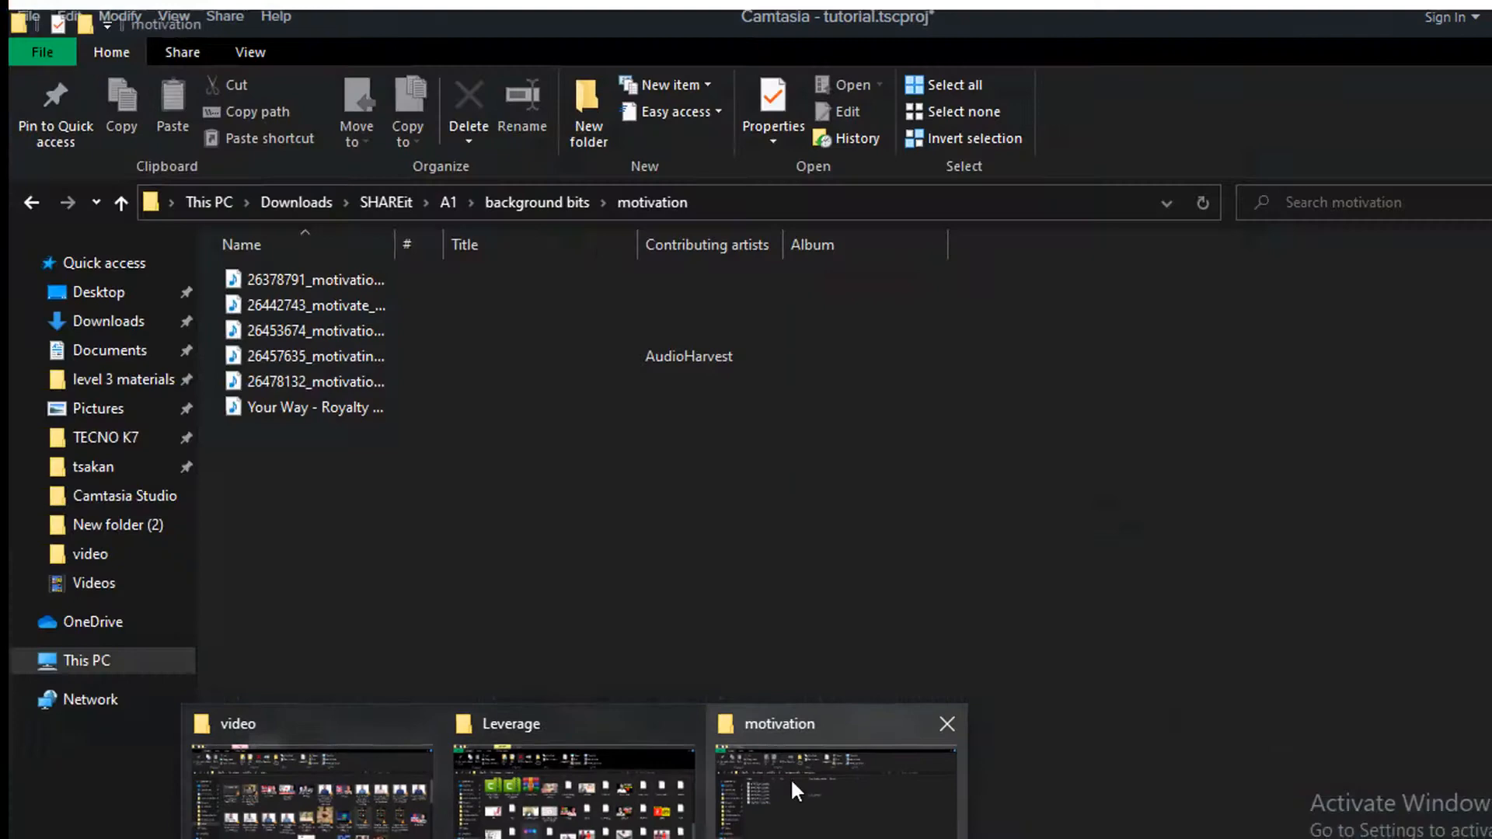
click(764, 773)
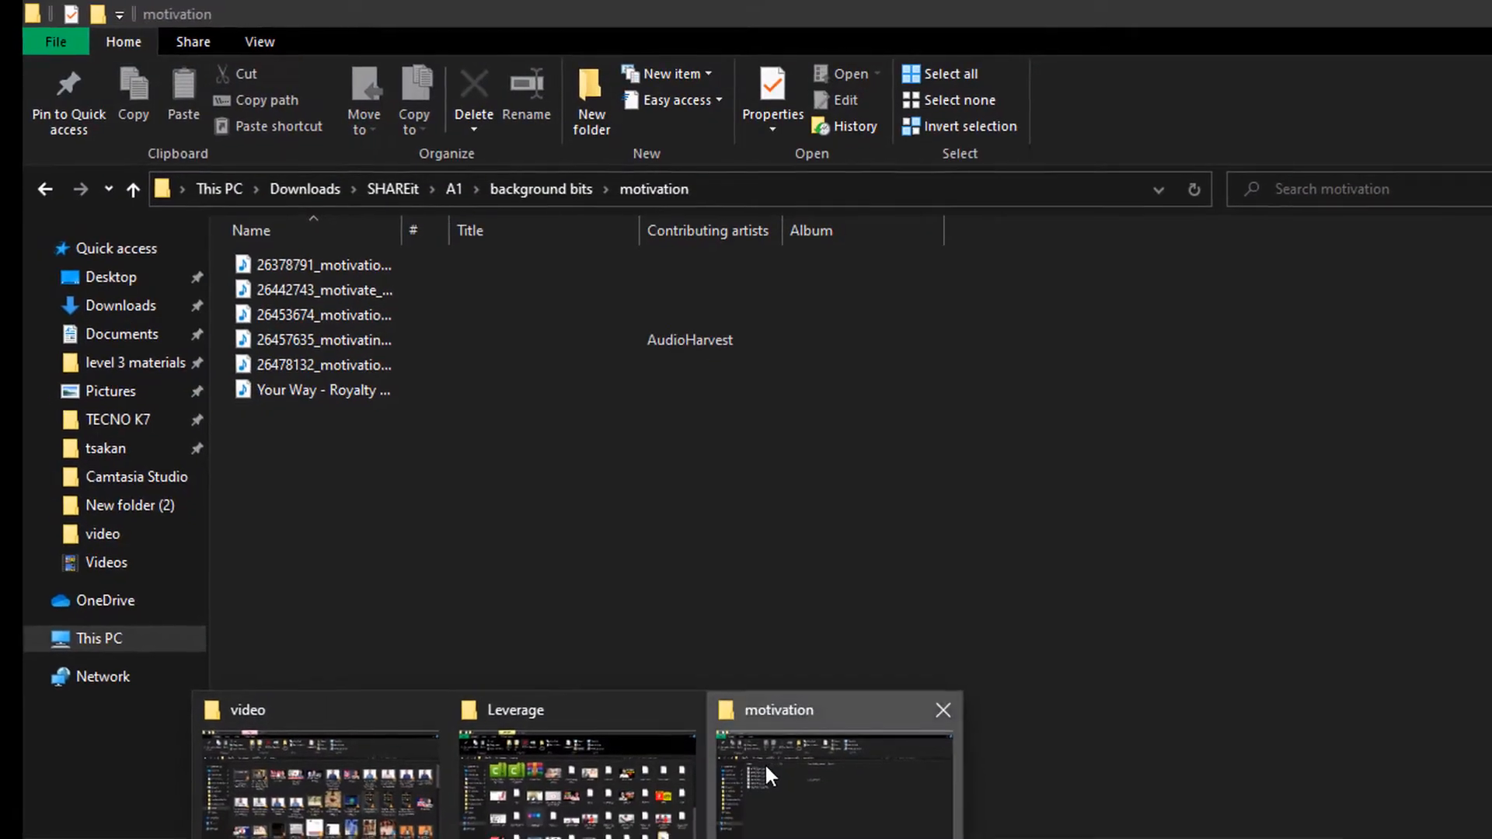
click(138, 478)
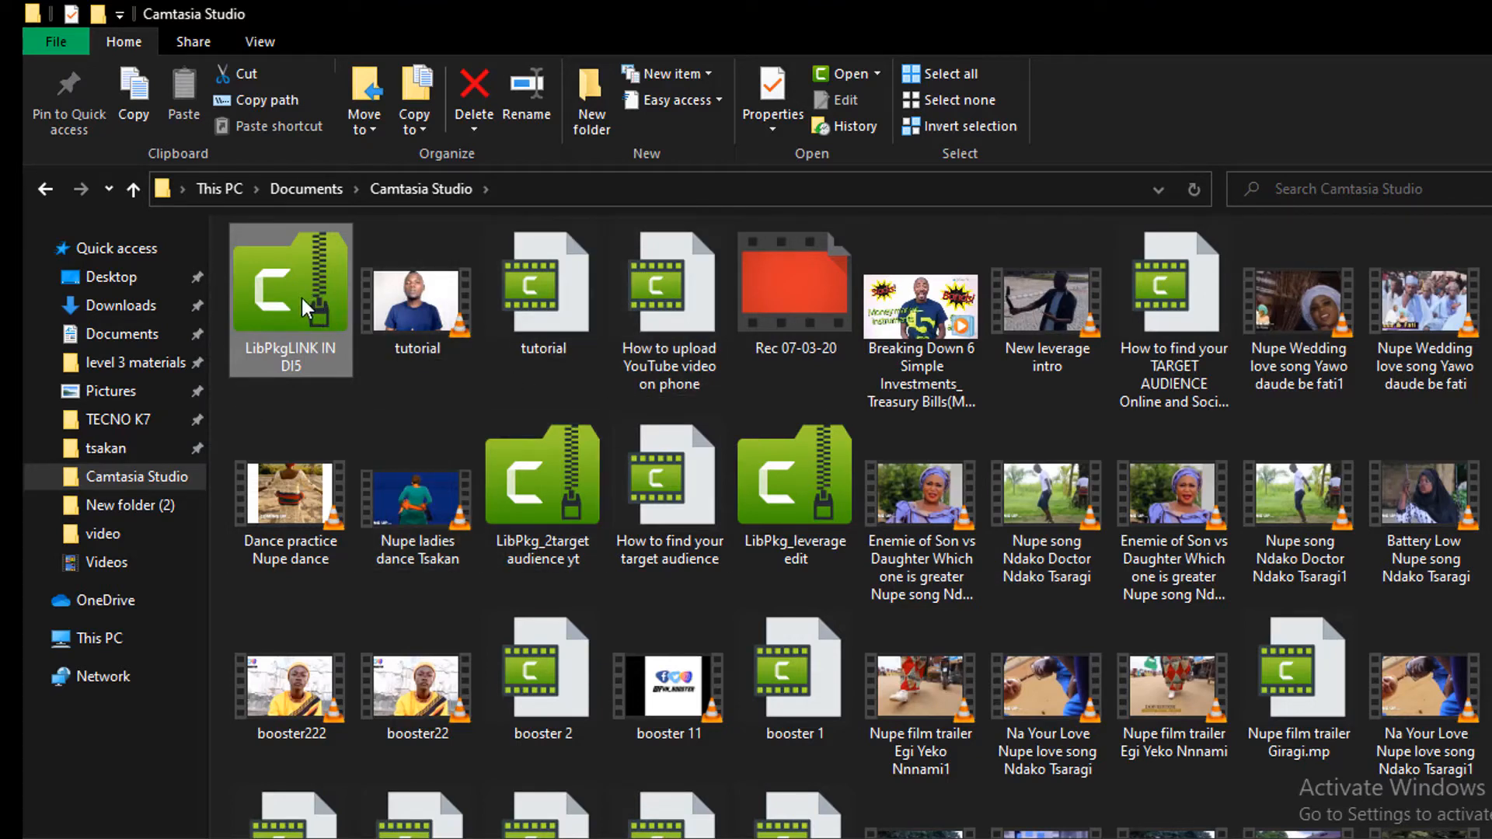
double_click(315, 350)
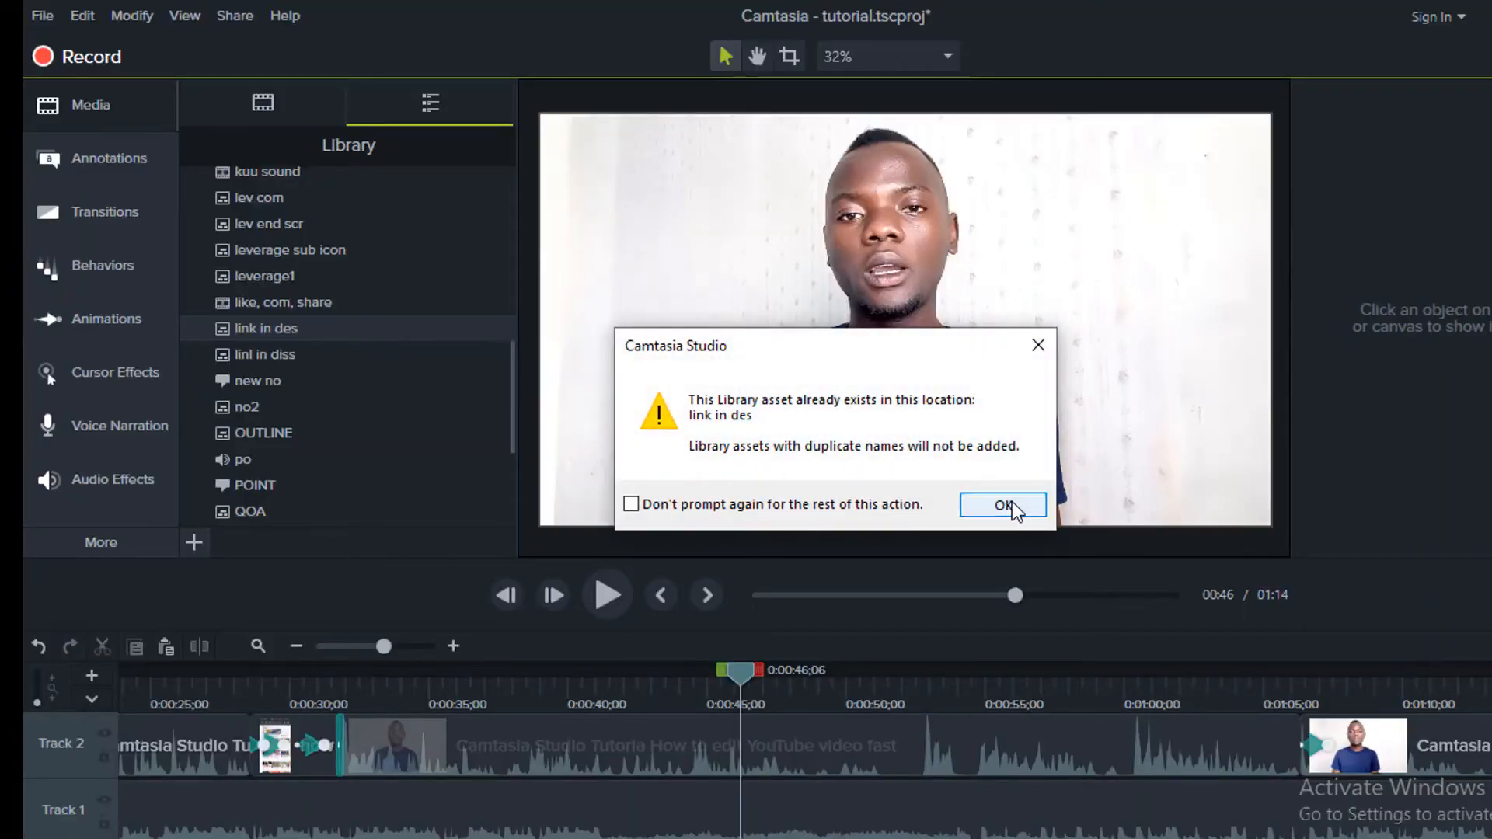
click(1003, 506)
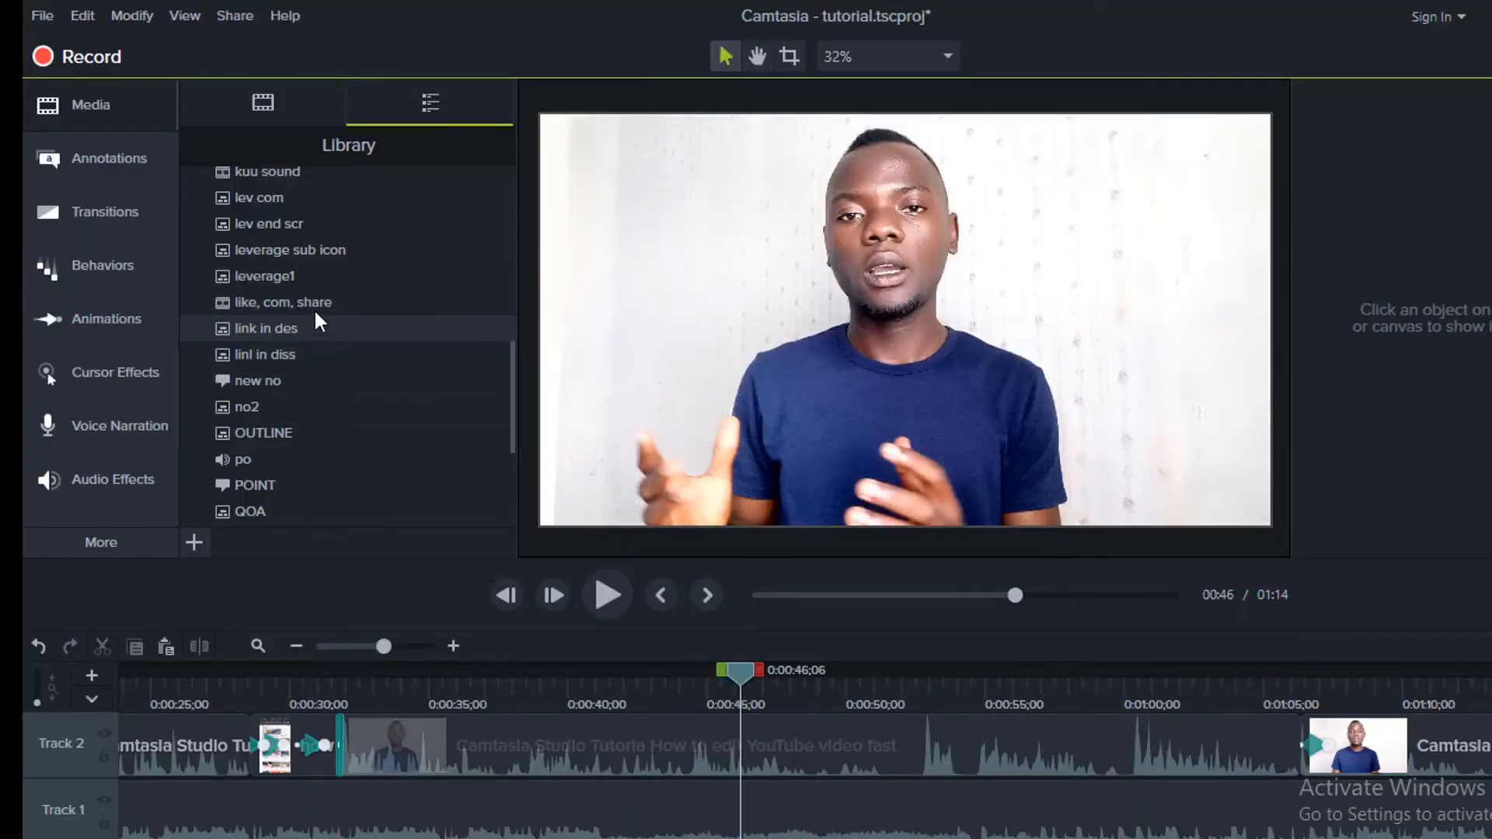